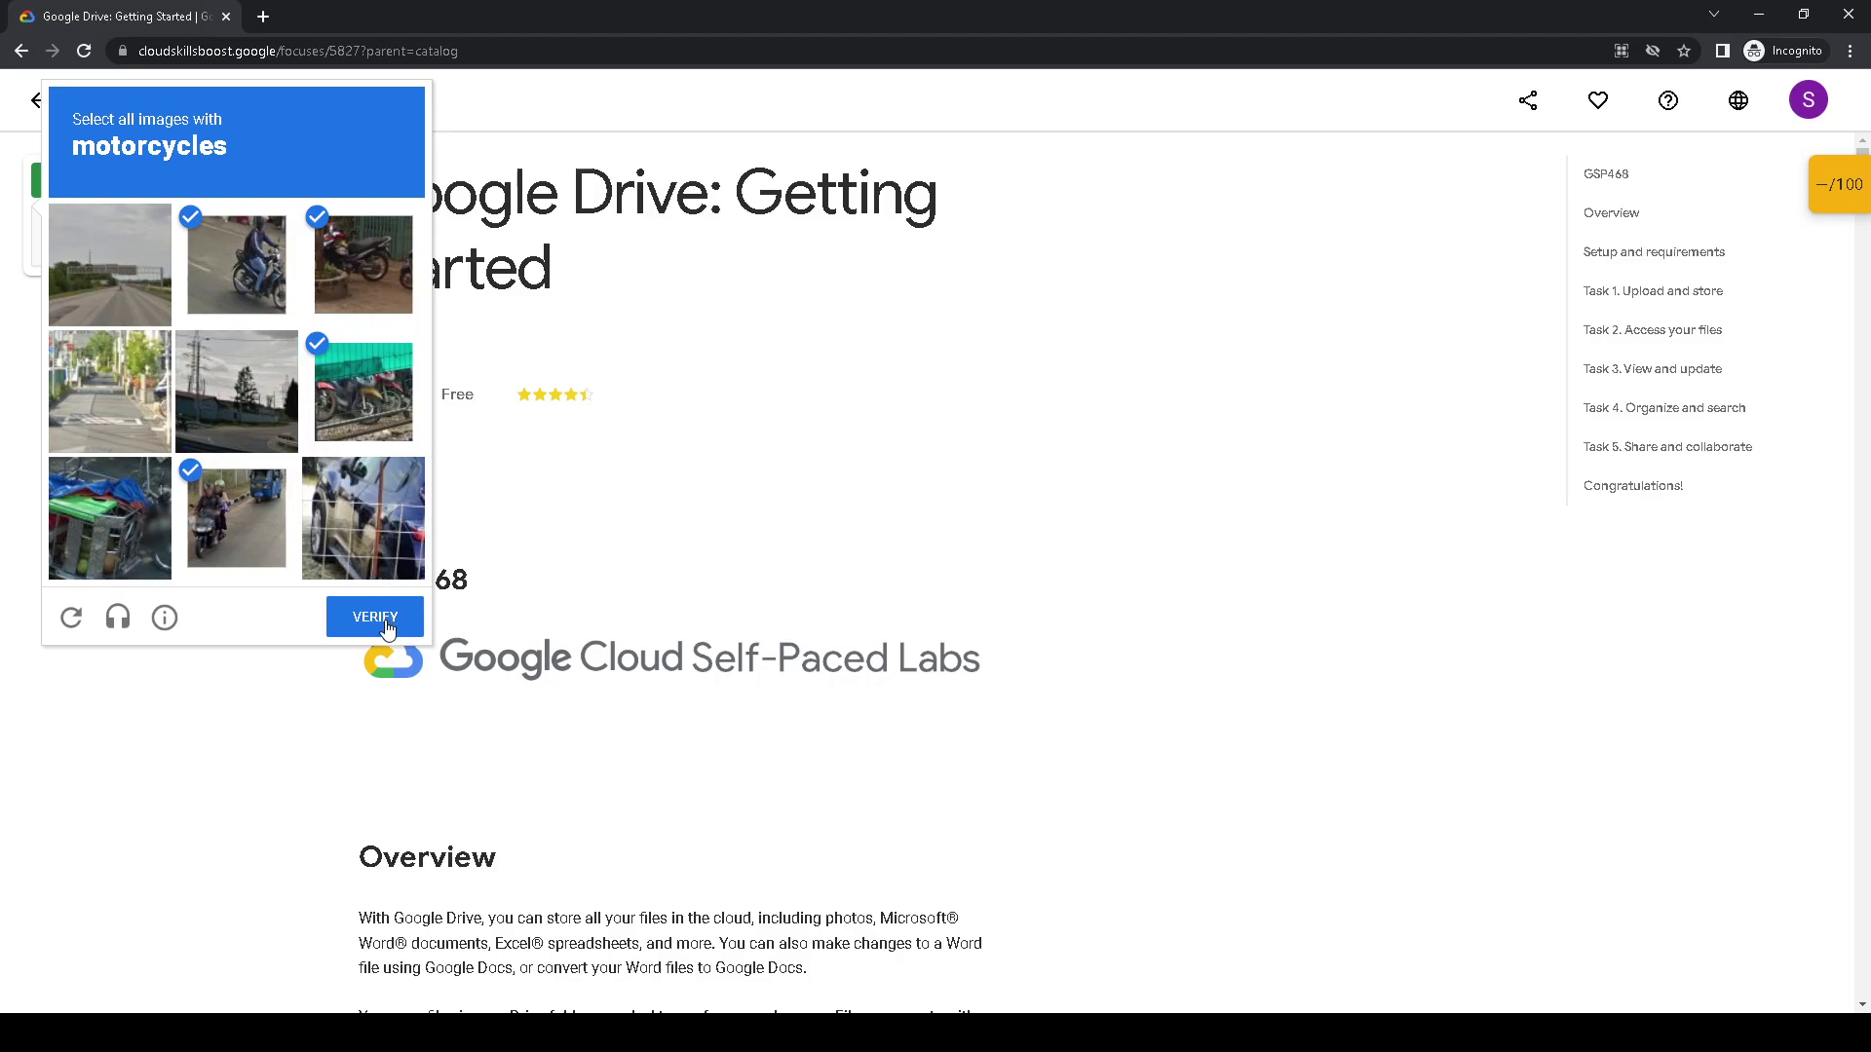
- Pass the image captcha to start the Drive lab and scroll down to Task 1
click(380, 620)
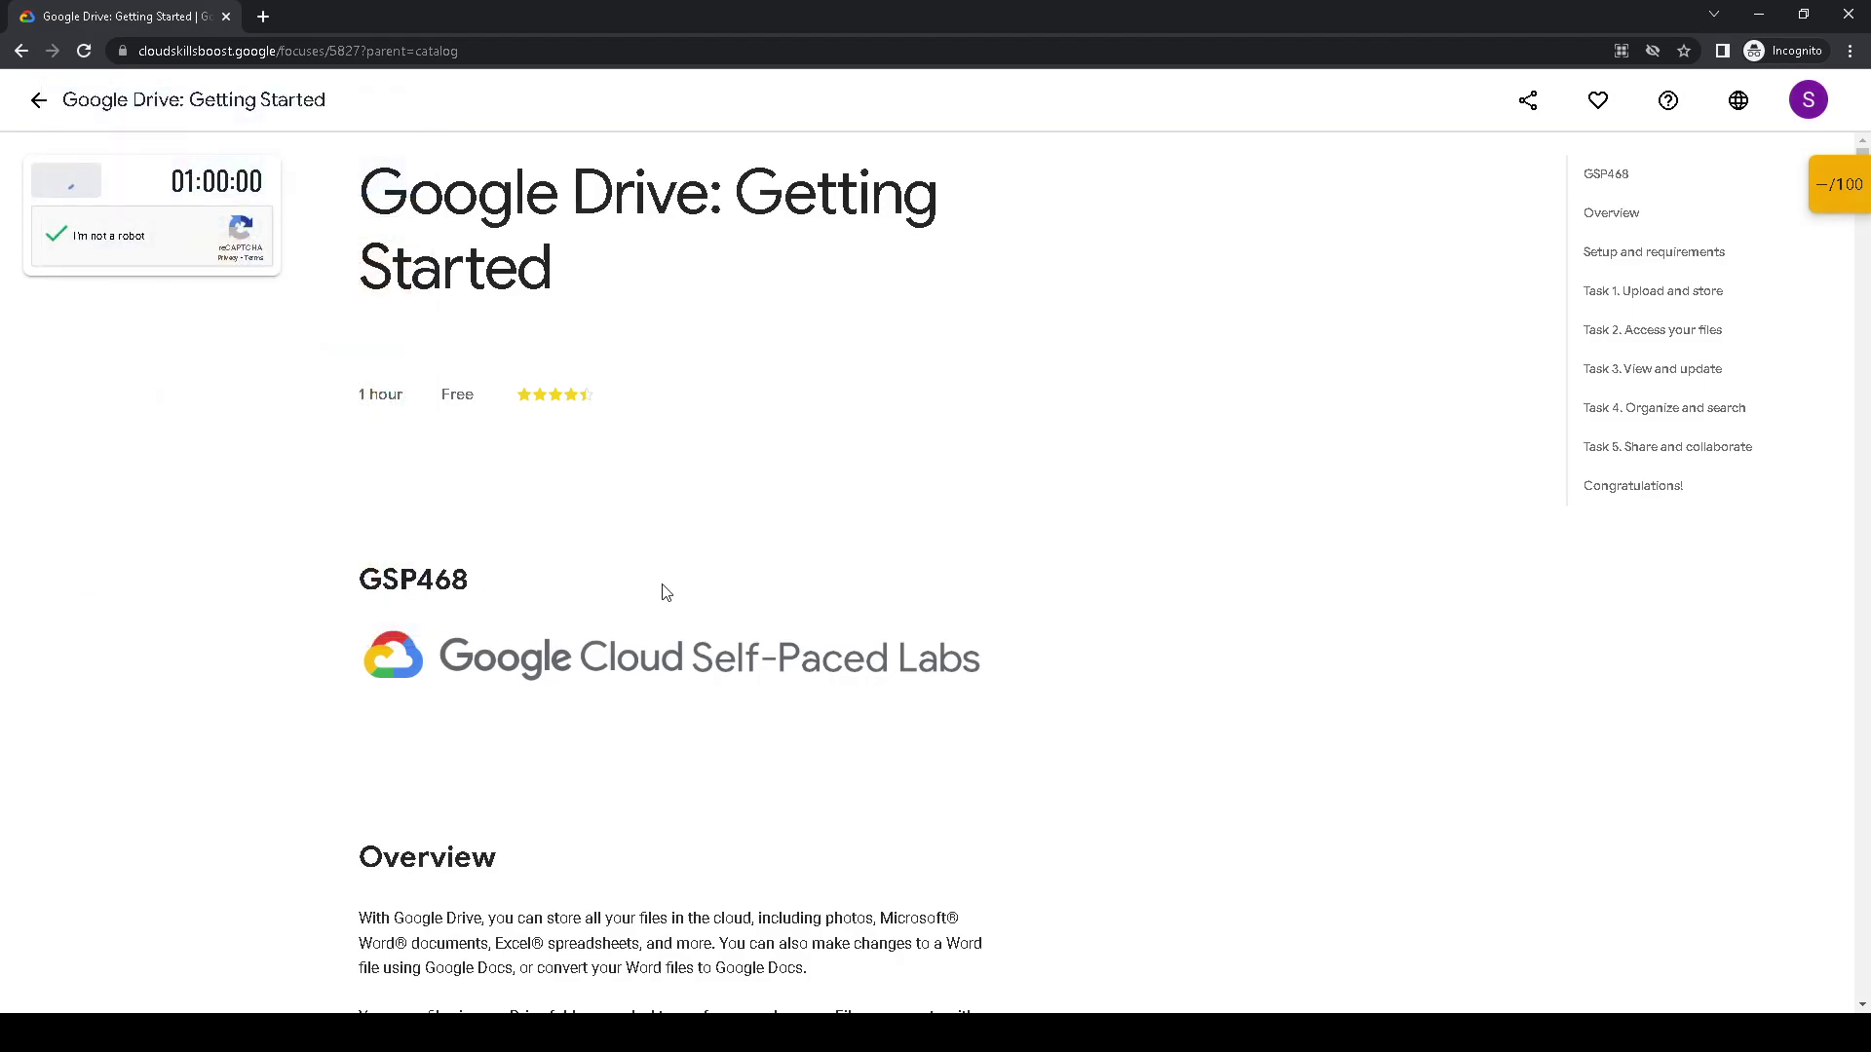
scroll(665, 593, down, 15)
scroll(654, 583, down, 10)
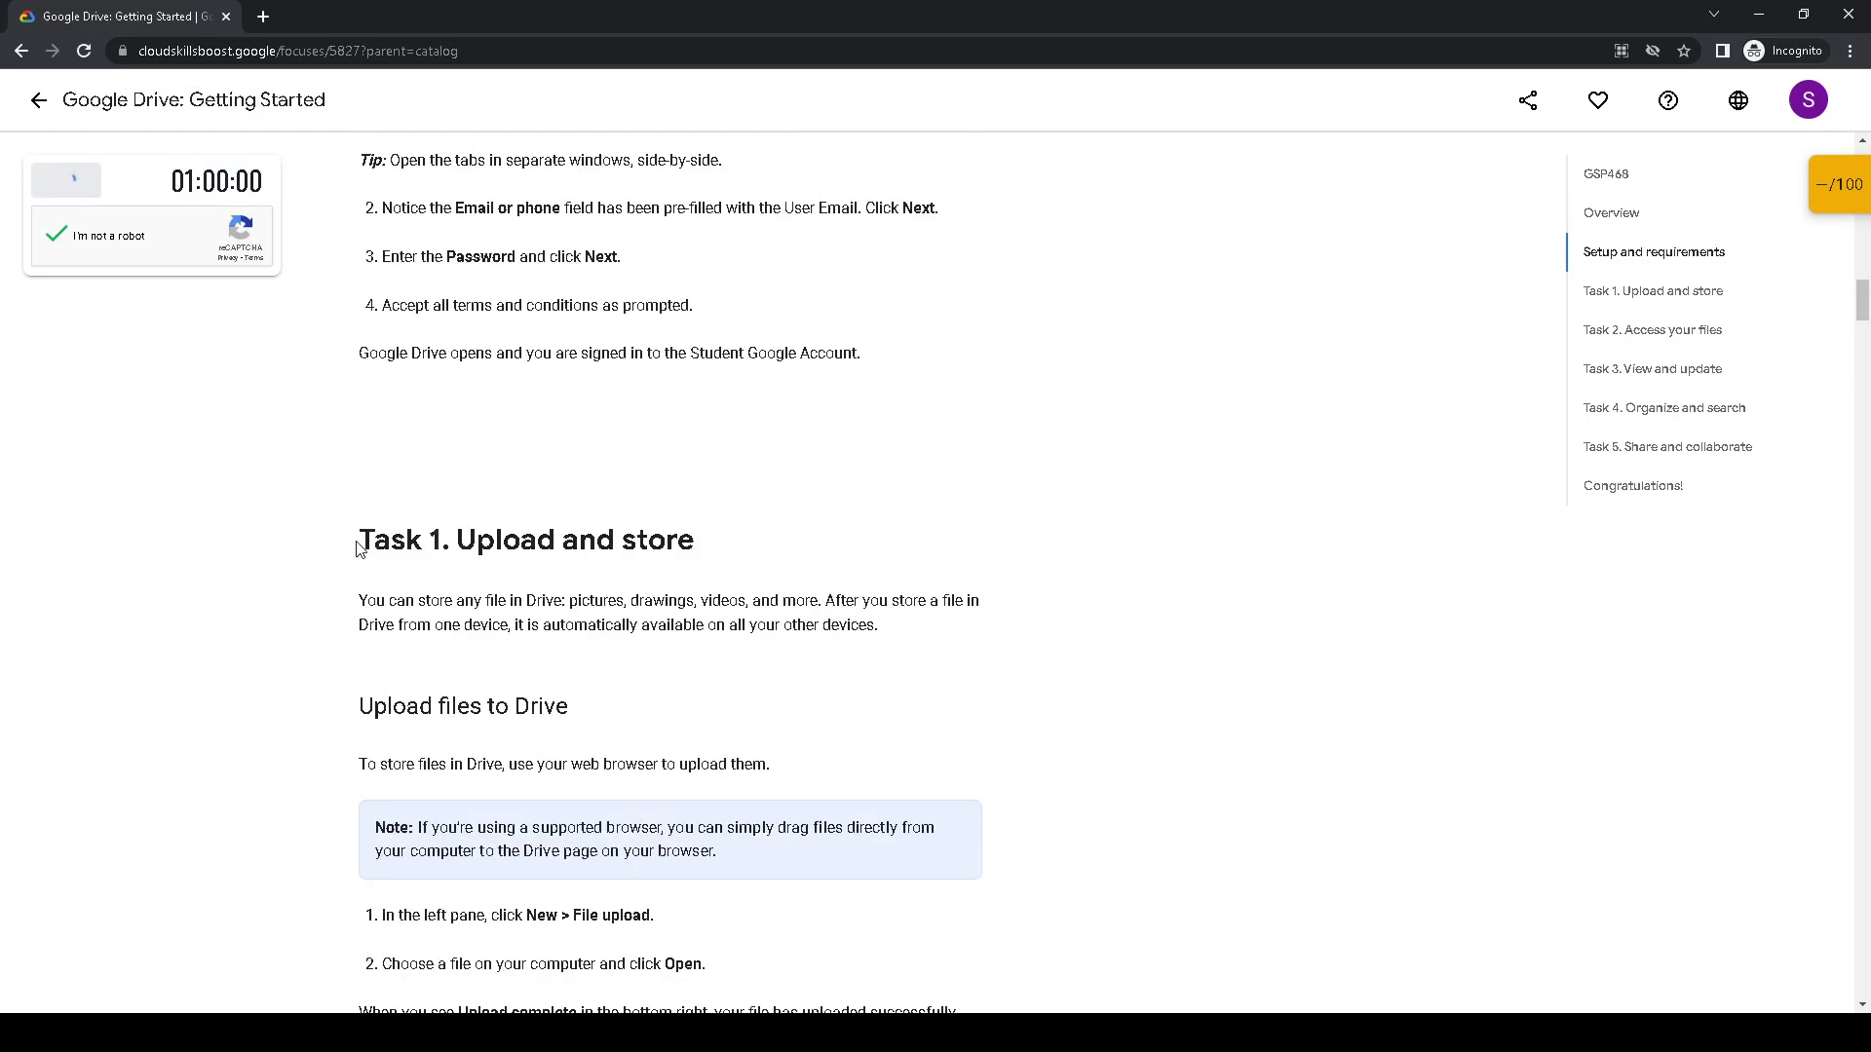
scroll(599, 585, down, 1)
scroll(393, 610, down, 1)
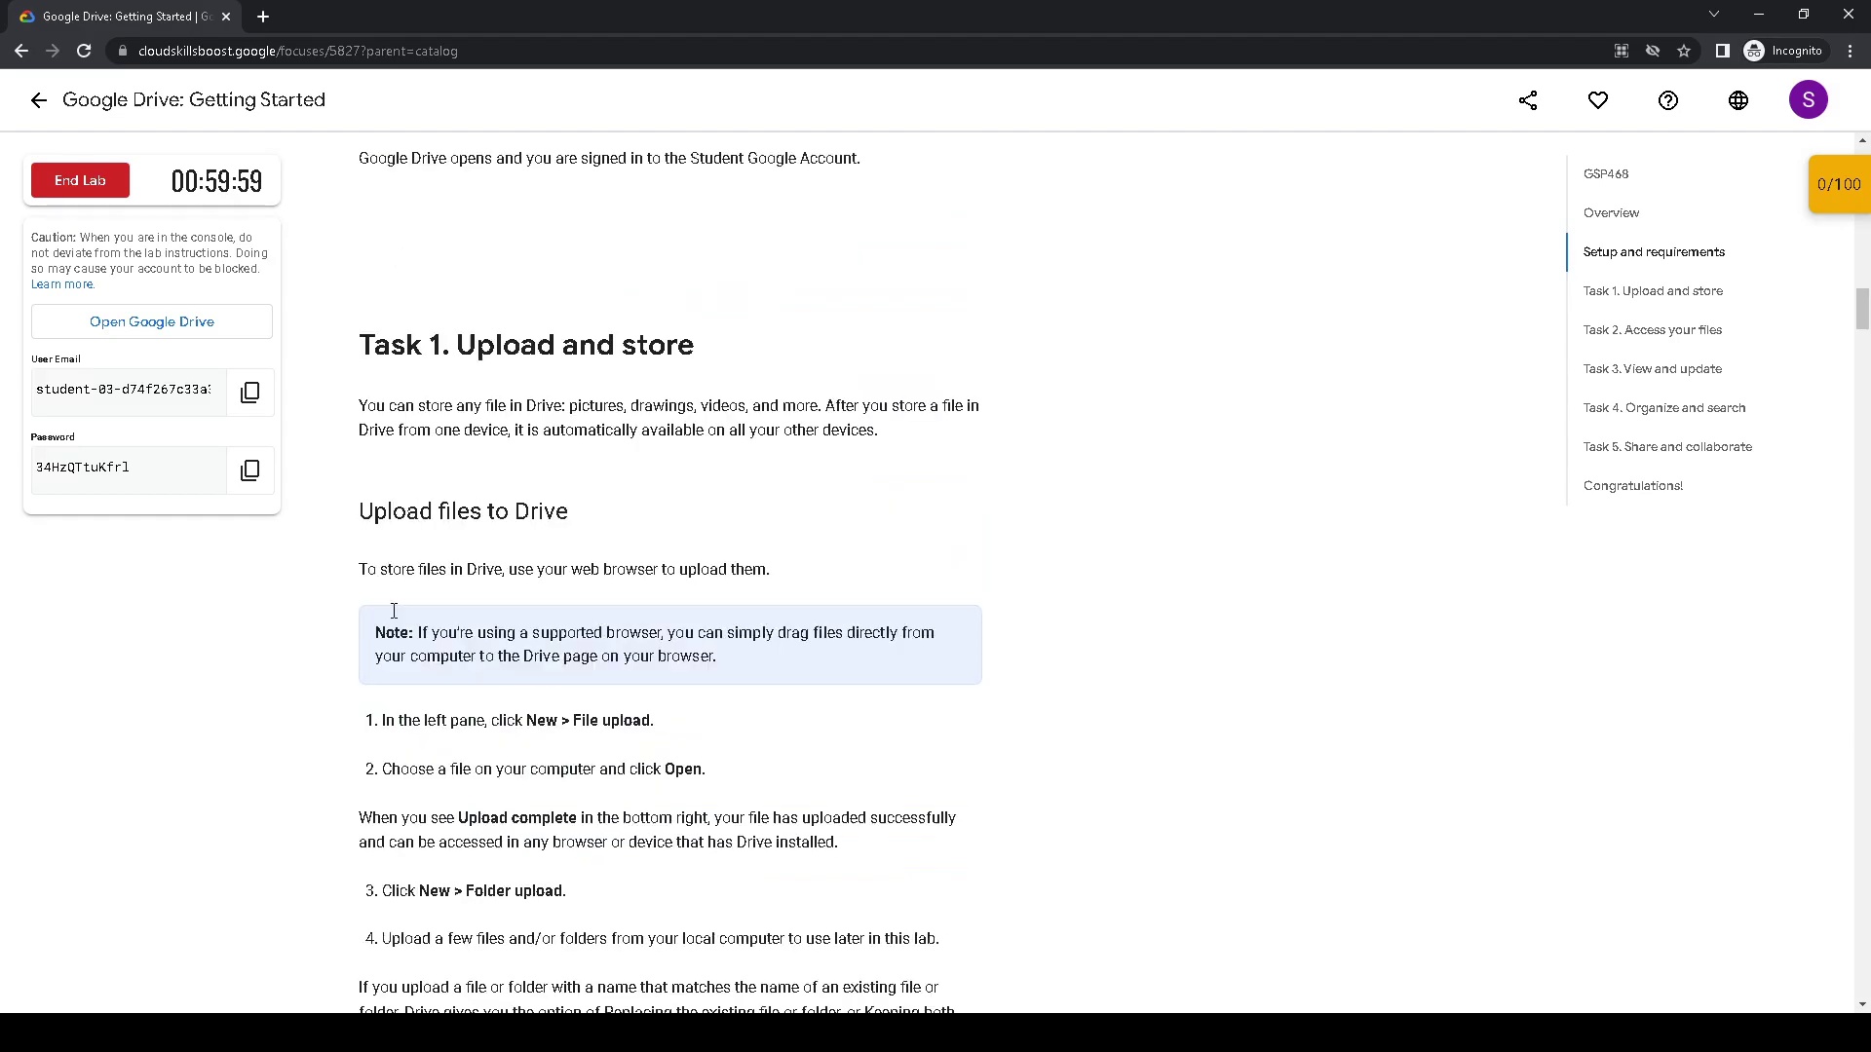
scroll(382, 600, down, 2)
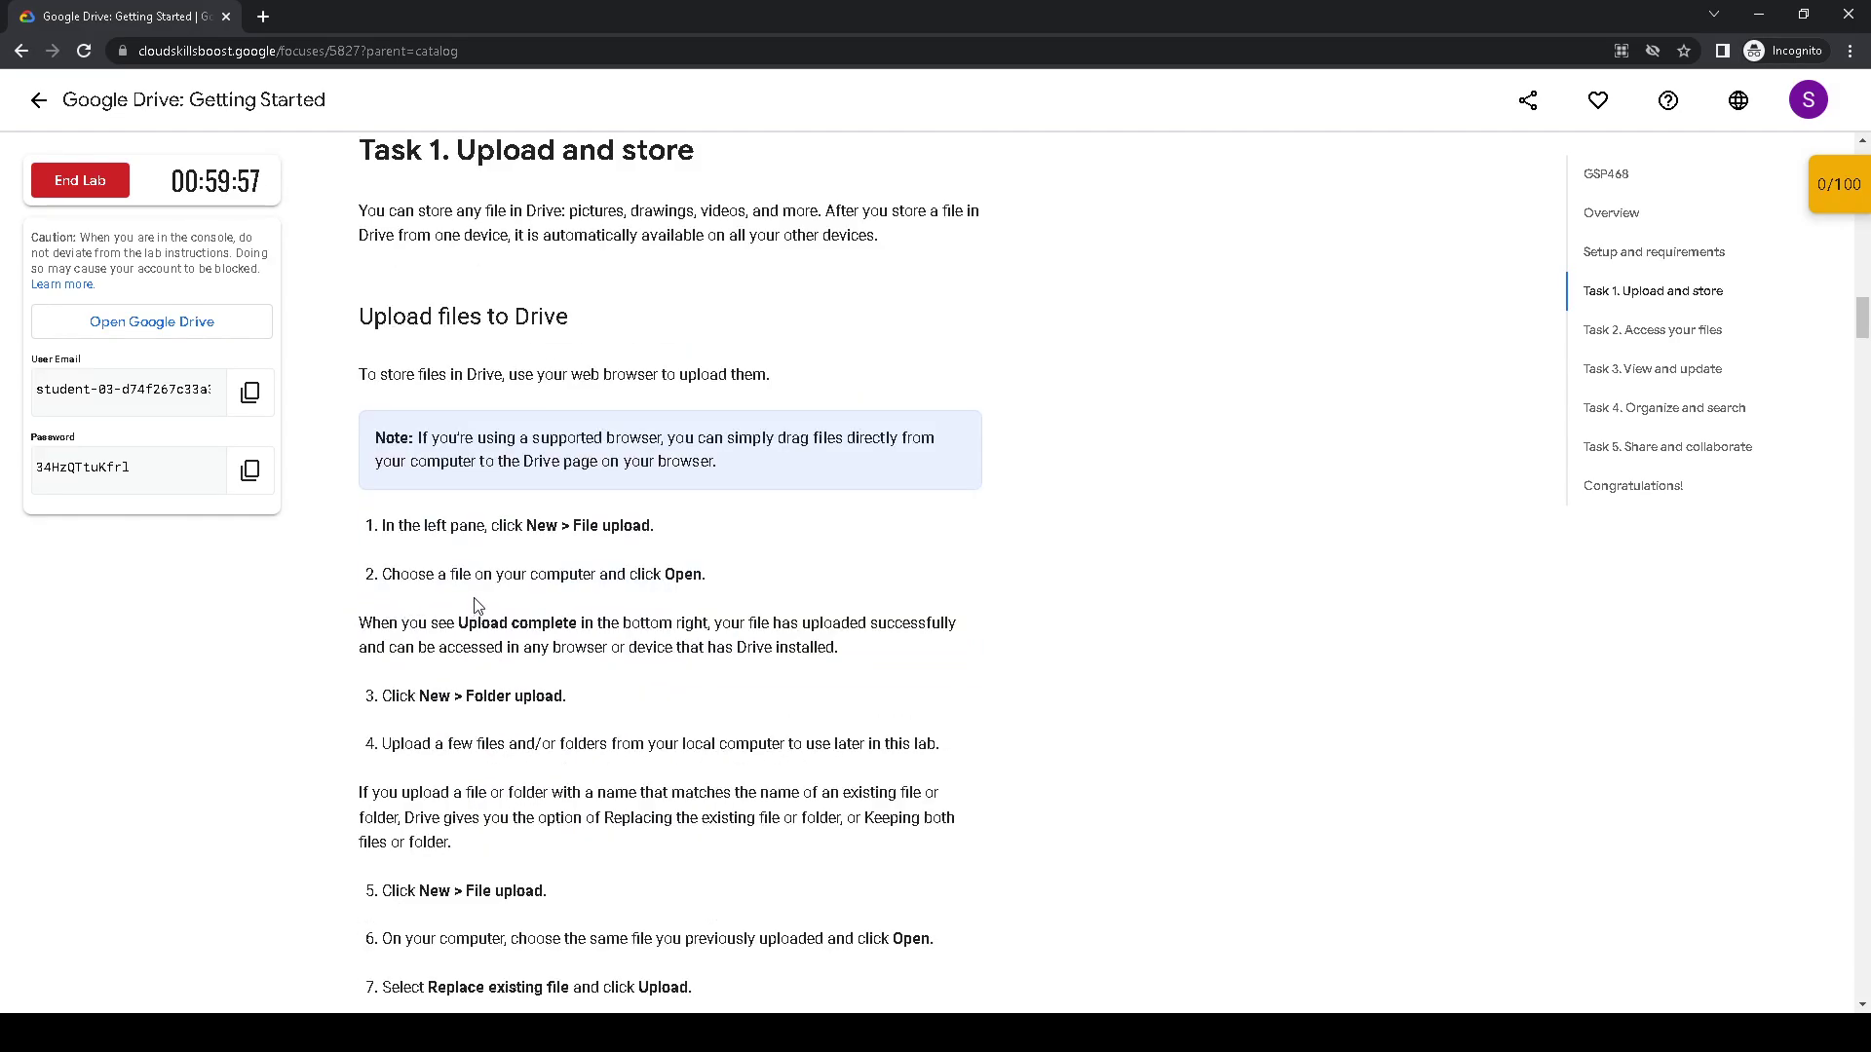
- Open the Drive sign-in page with another account and enter the lab's student e-mail
click(189, 320)
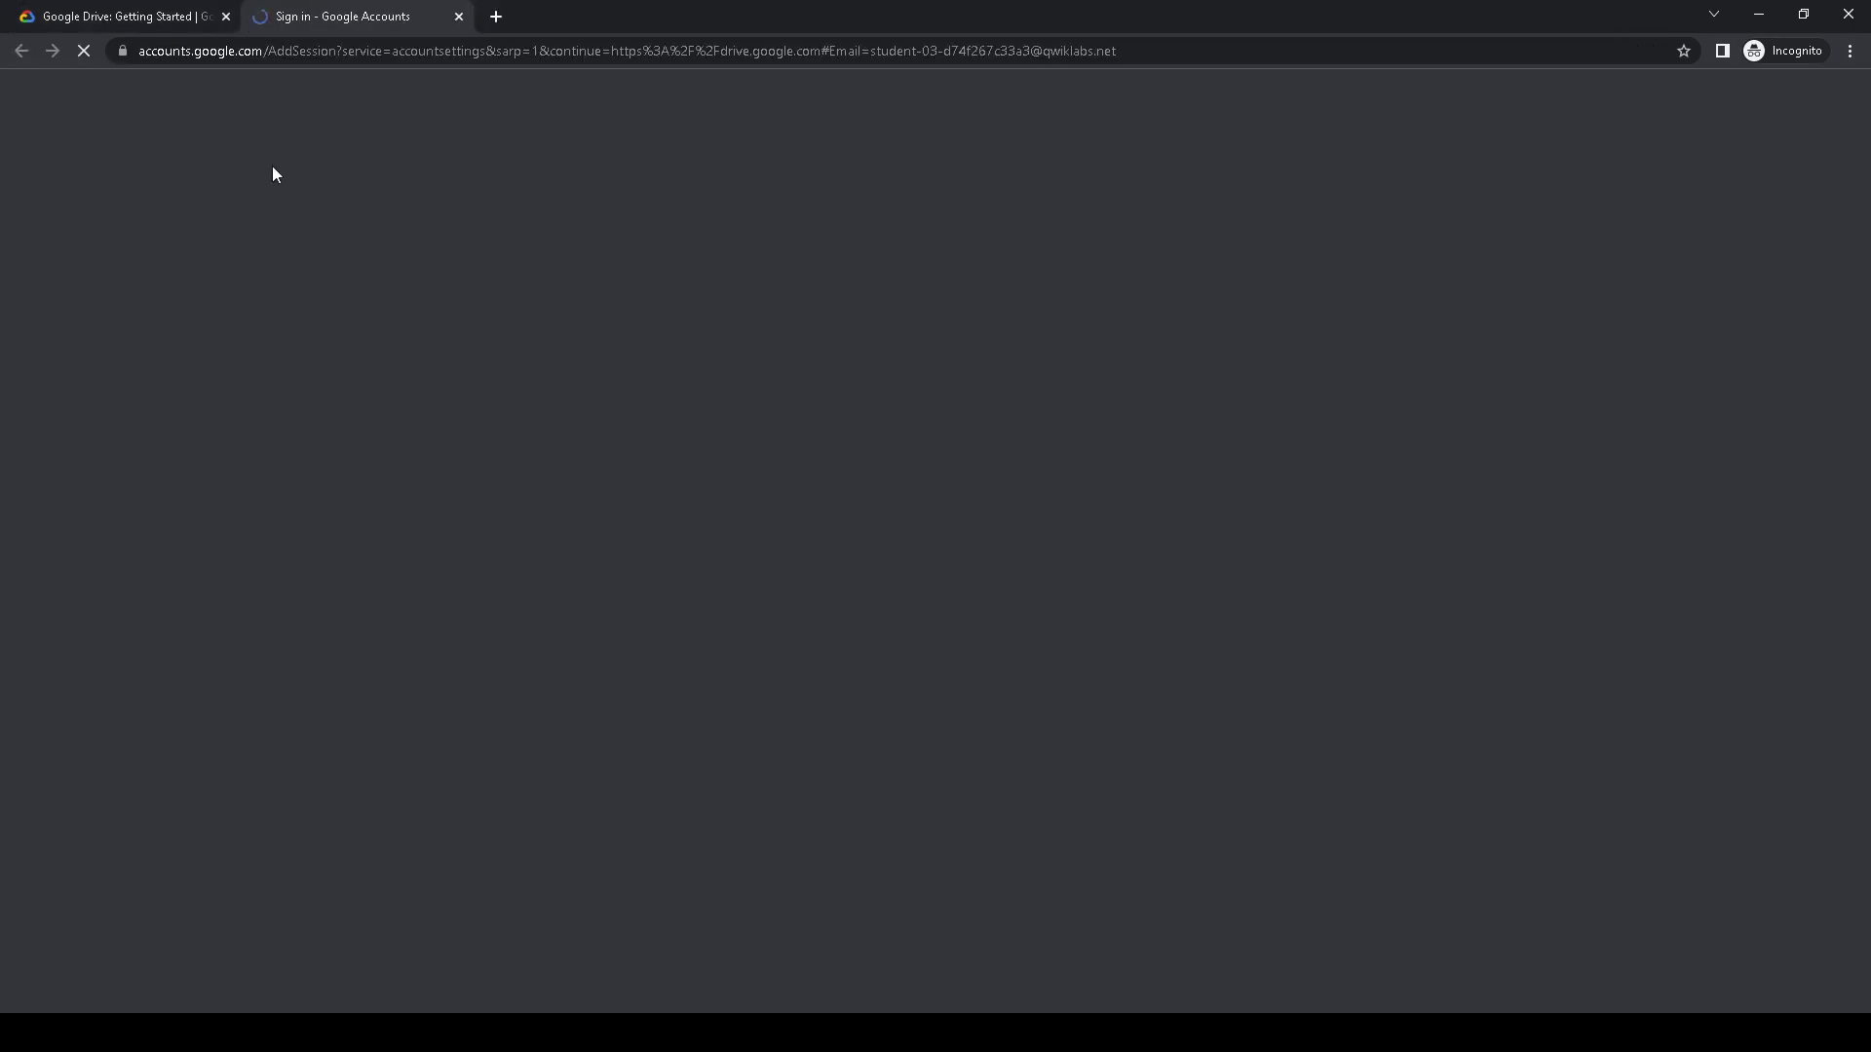
click(818, 640)
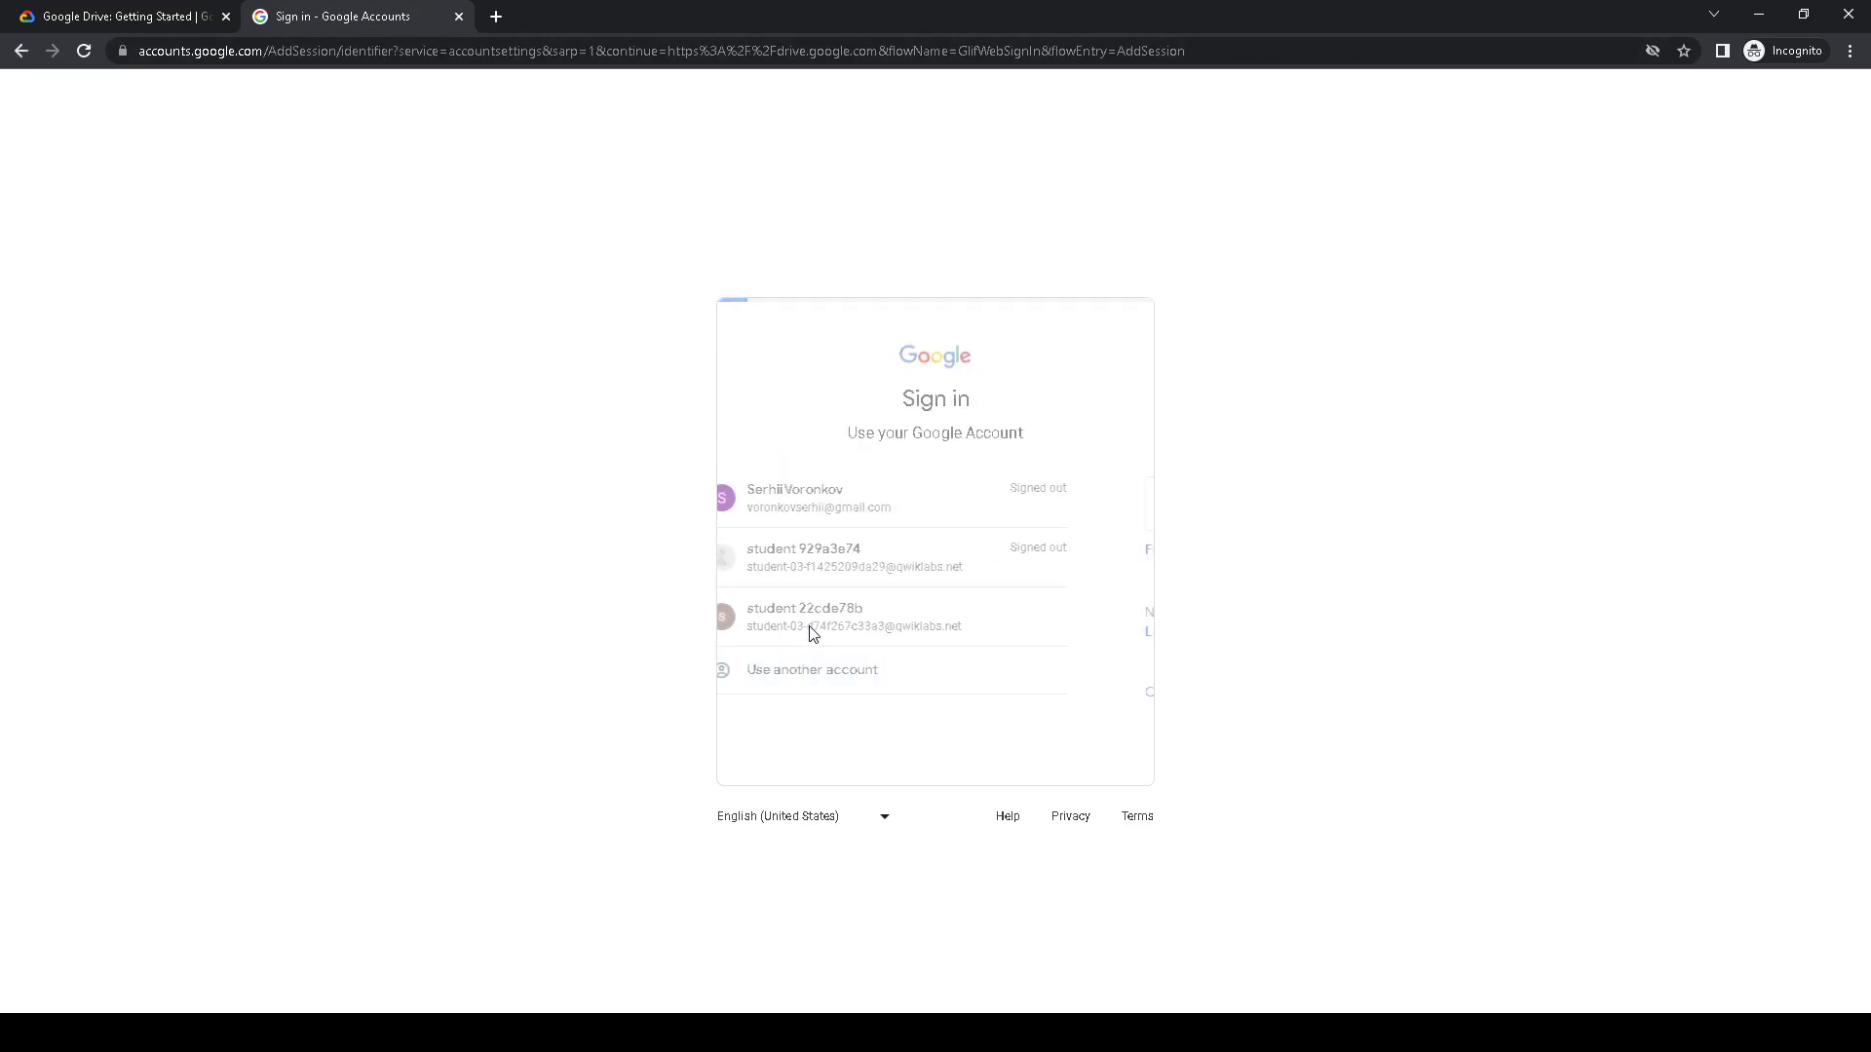
key(ctrl+shift+Tab)
click(249, 392)
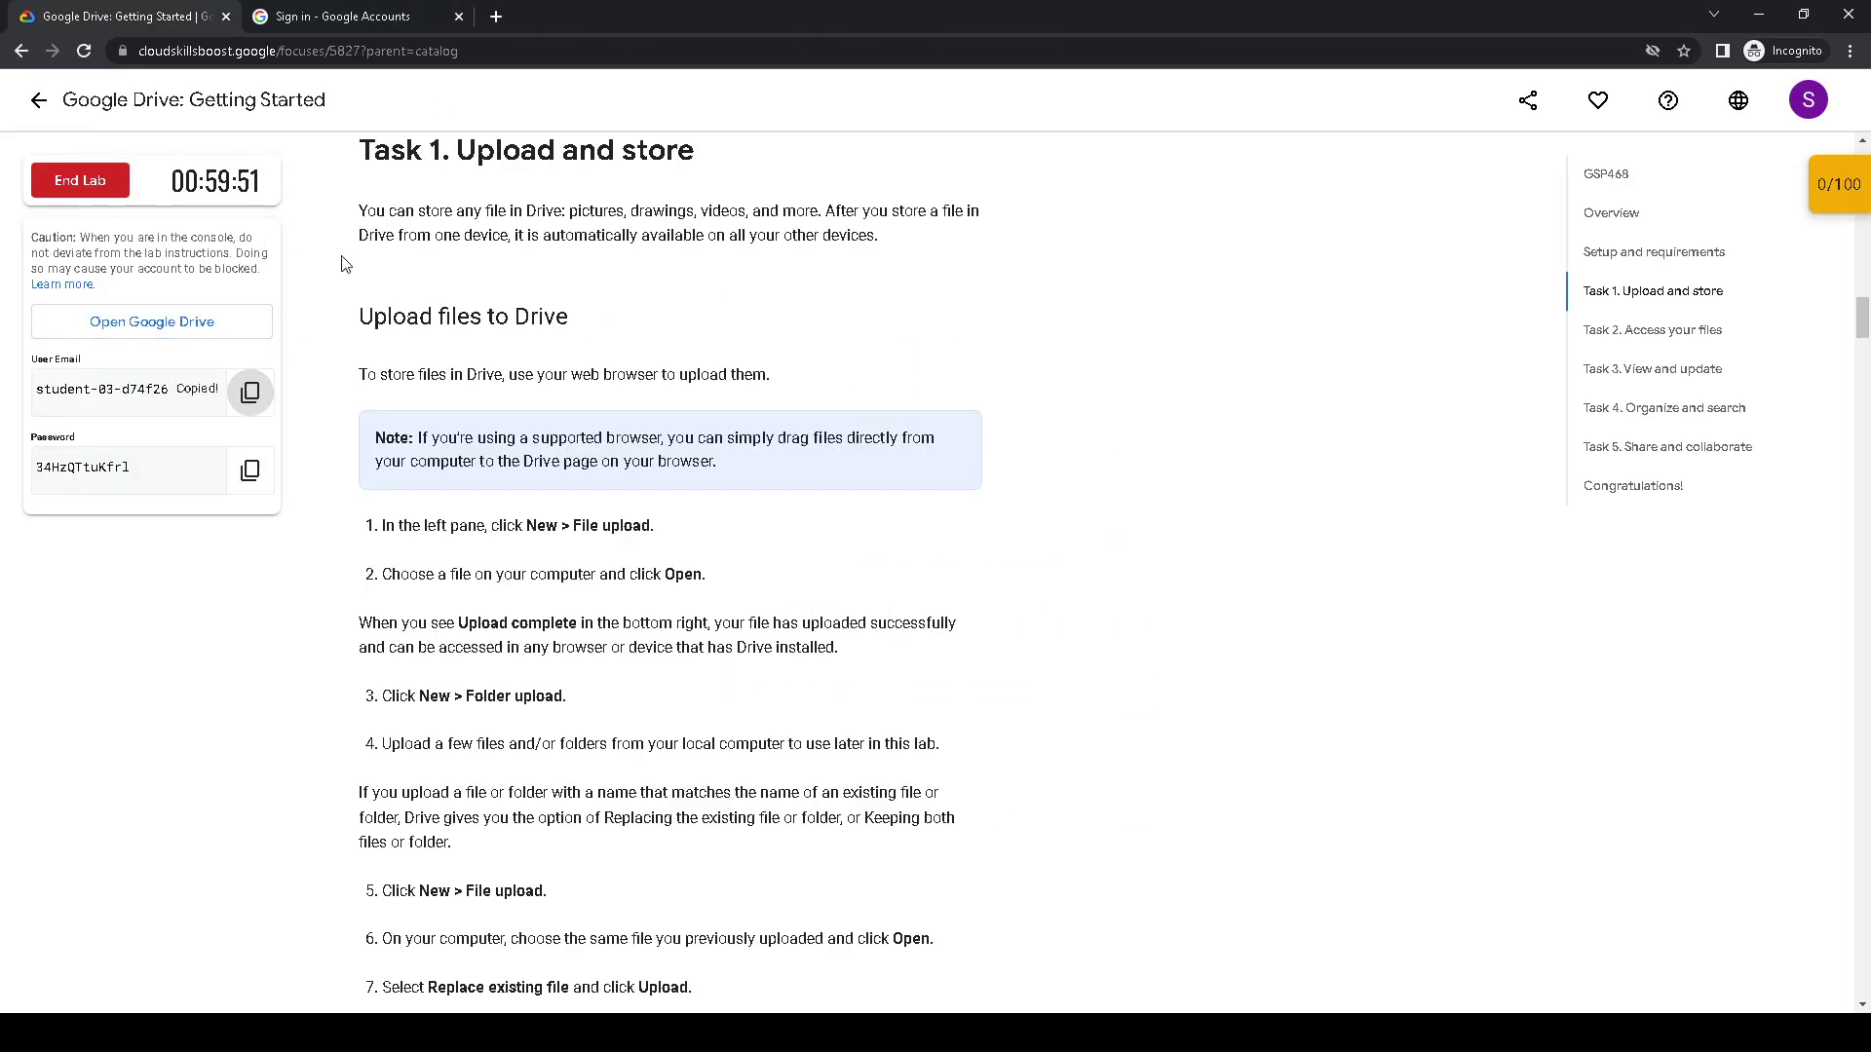
click(383, 26)
key(ctrl+v)
click(1081, 695)
- Copy the lab account's password into the sign-in page and submit it
click(129, 27)
click(250, 472)
click(363, 8)
key(ctrl+v)
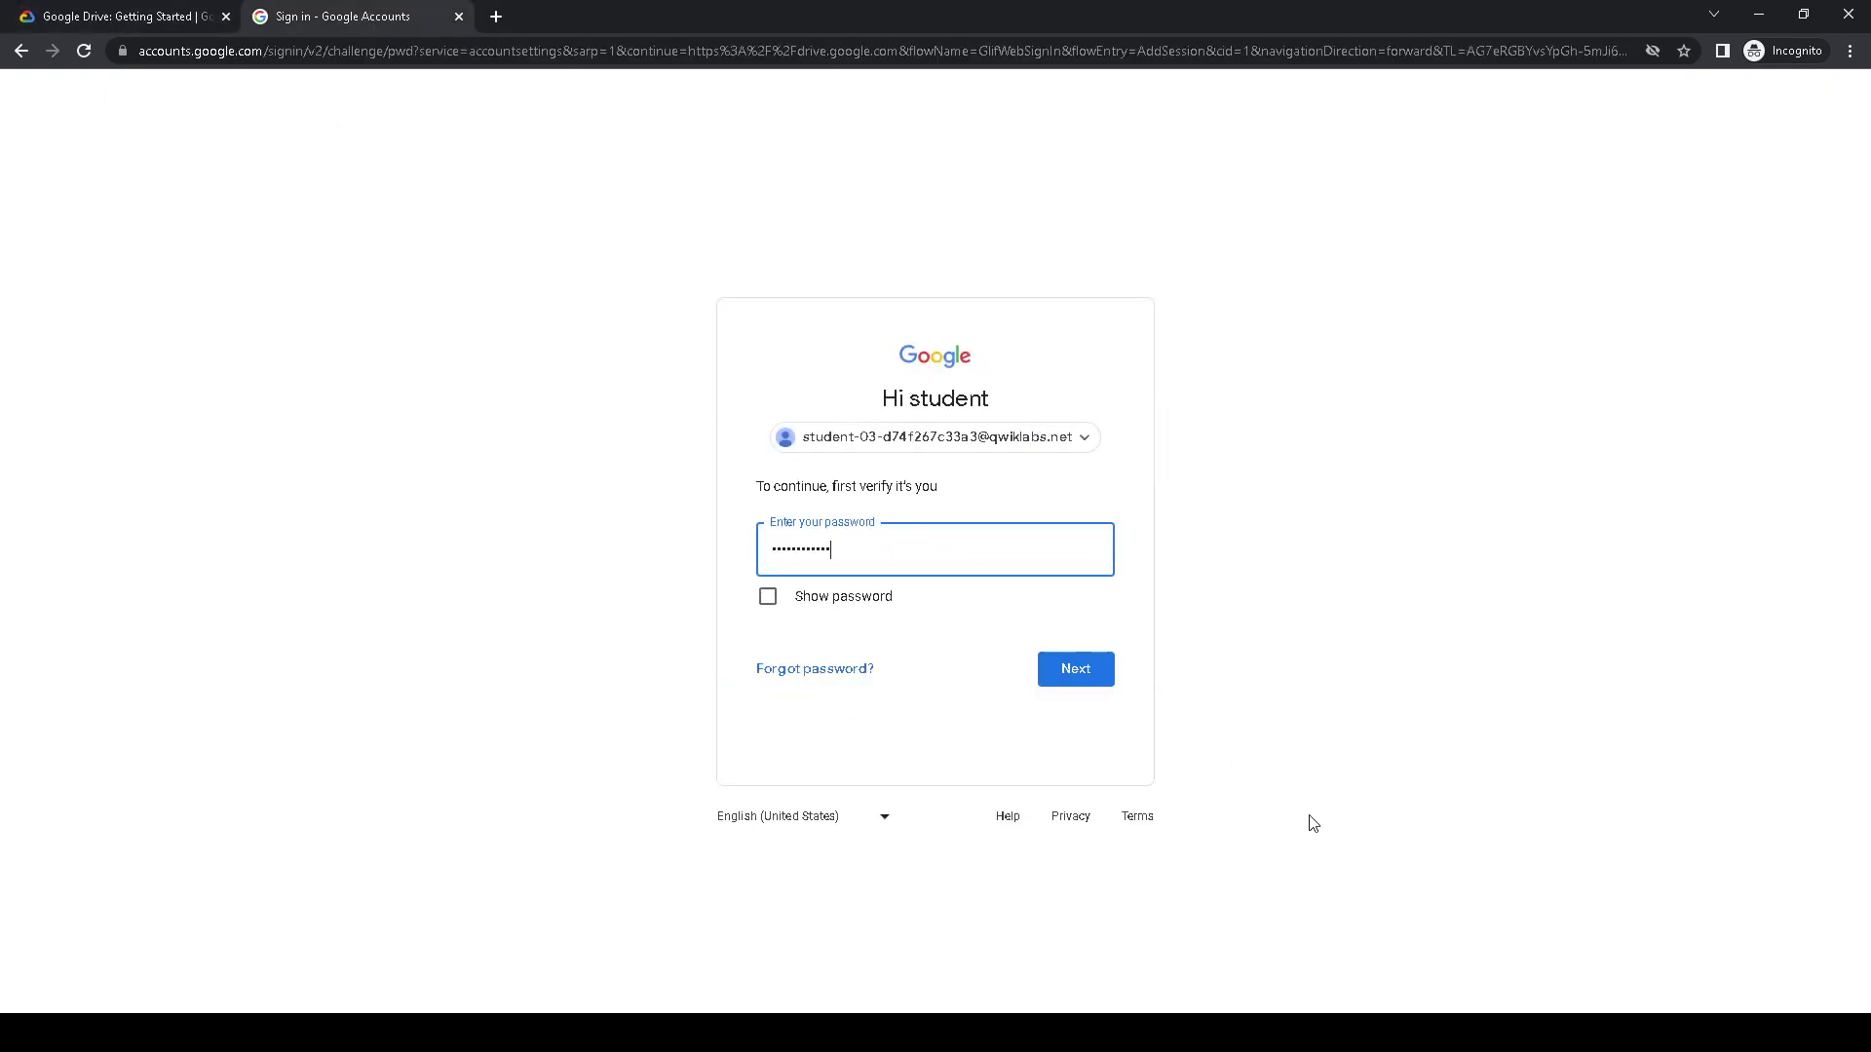
click(1105, 681)
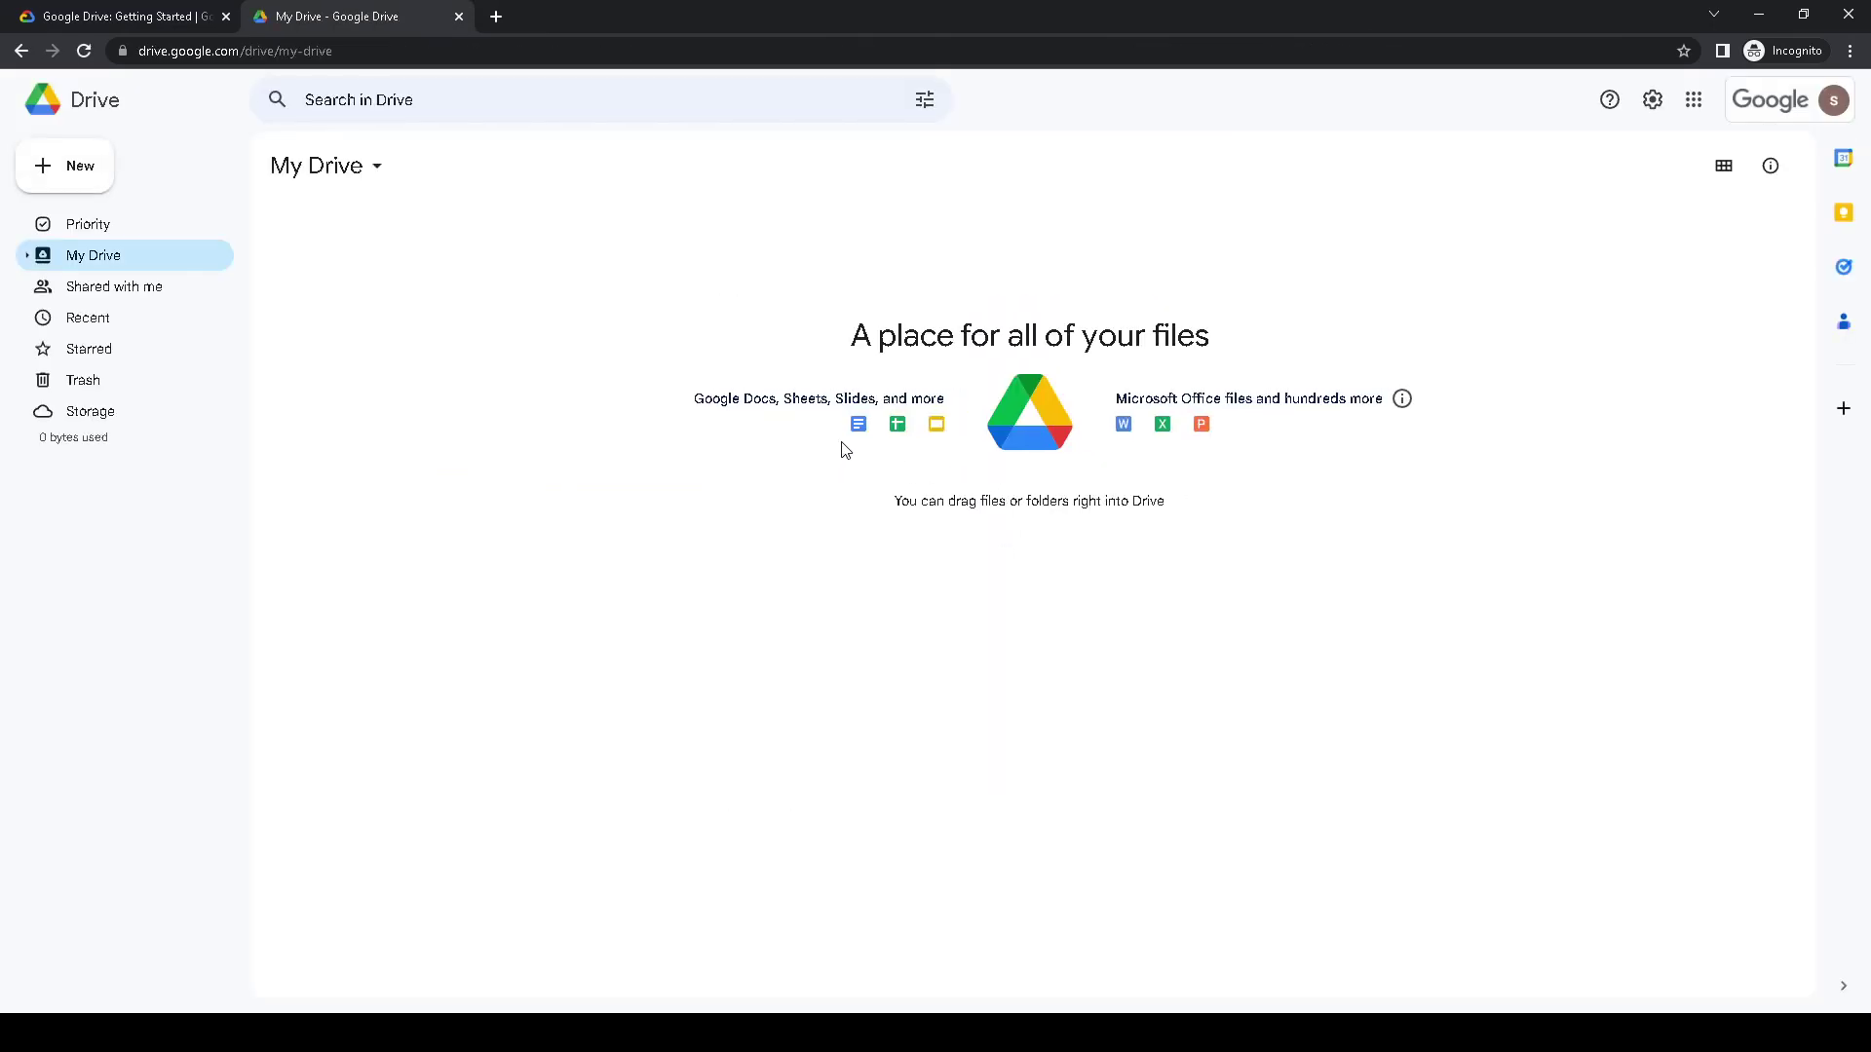
- Upload the image дтек.jpg into My Drive
click(84, 19)
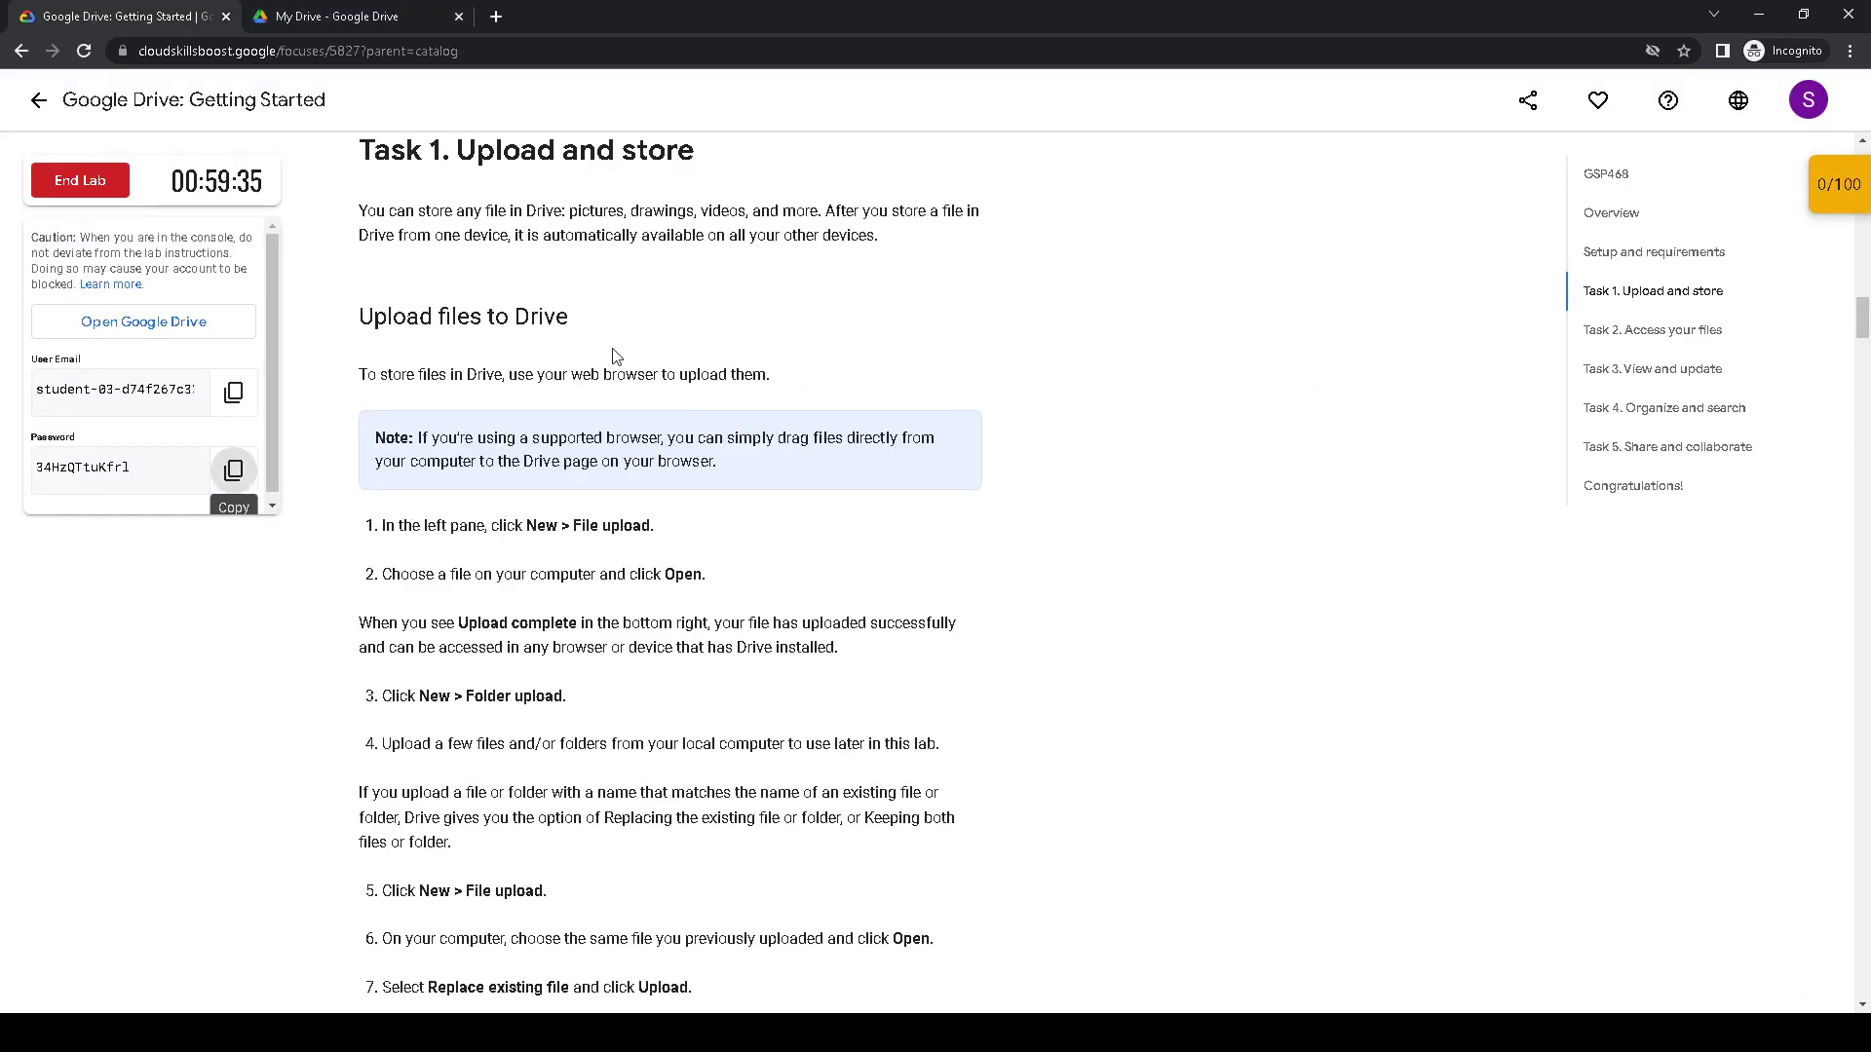
click(336, 17)
click(84, 180)
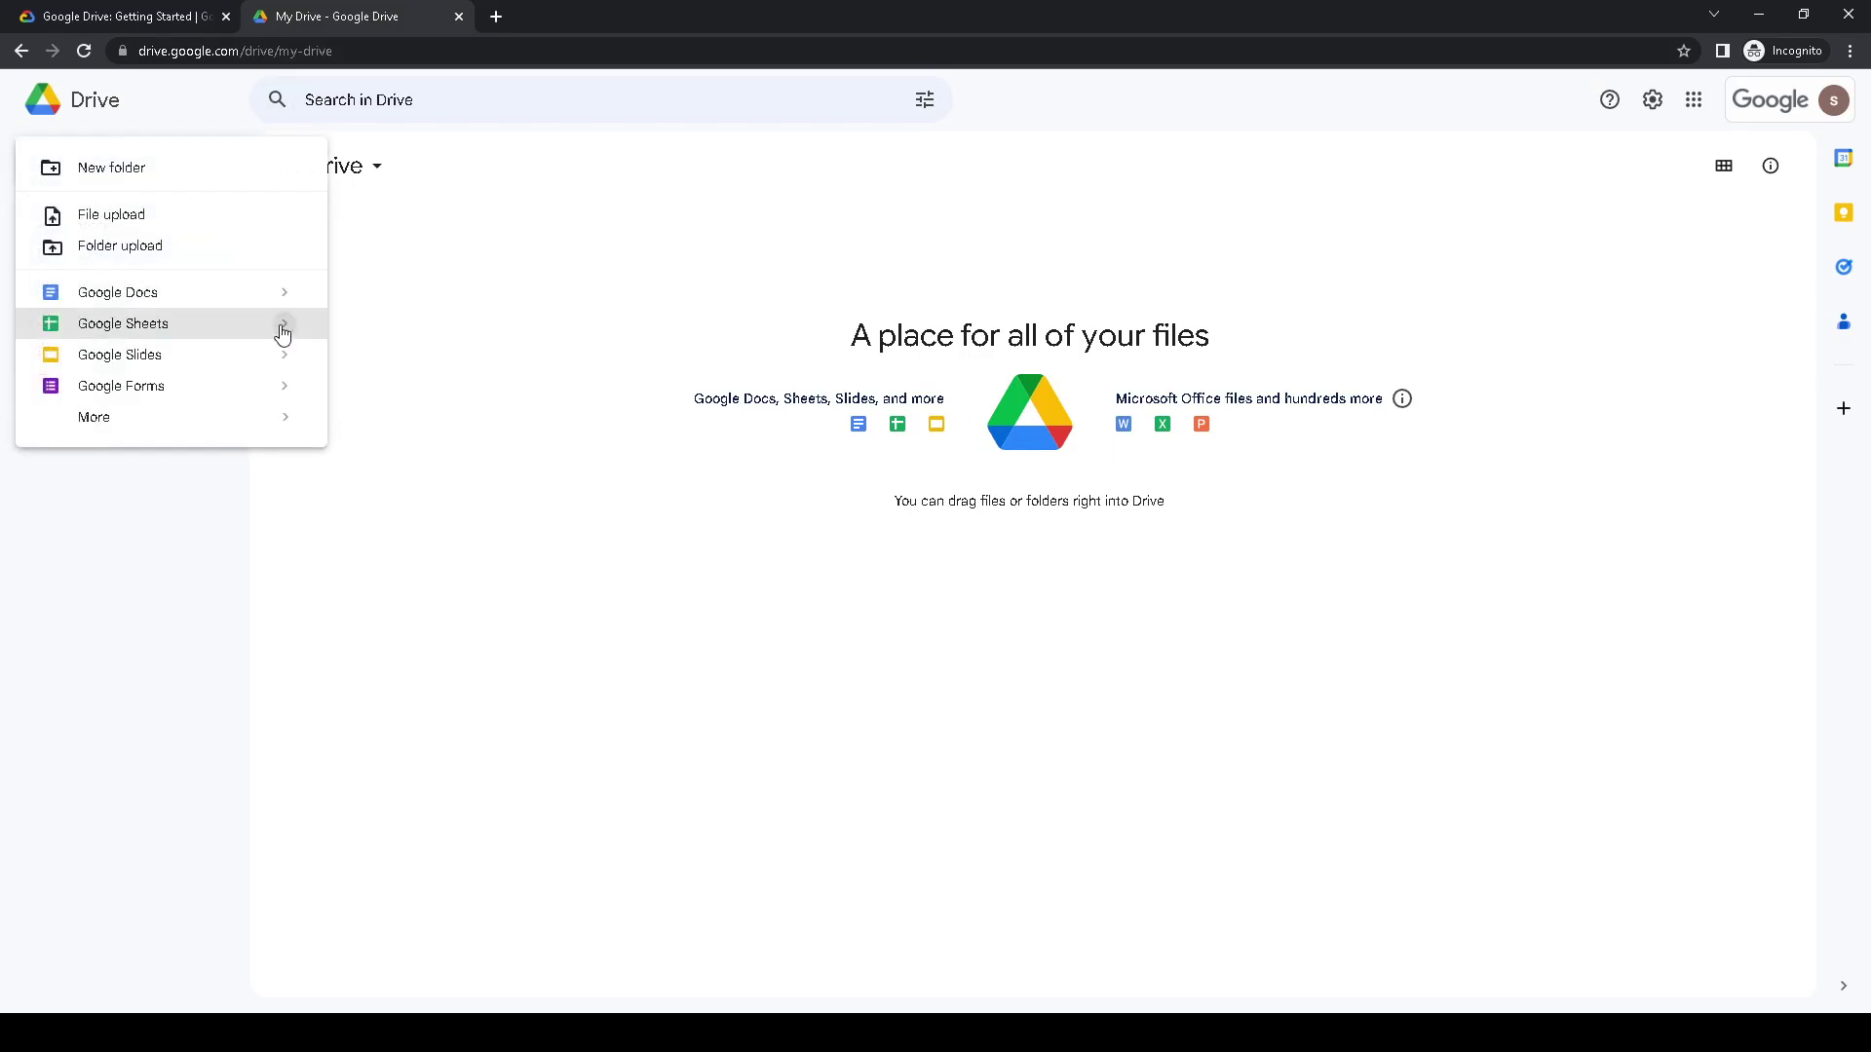
click(166, 217)
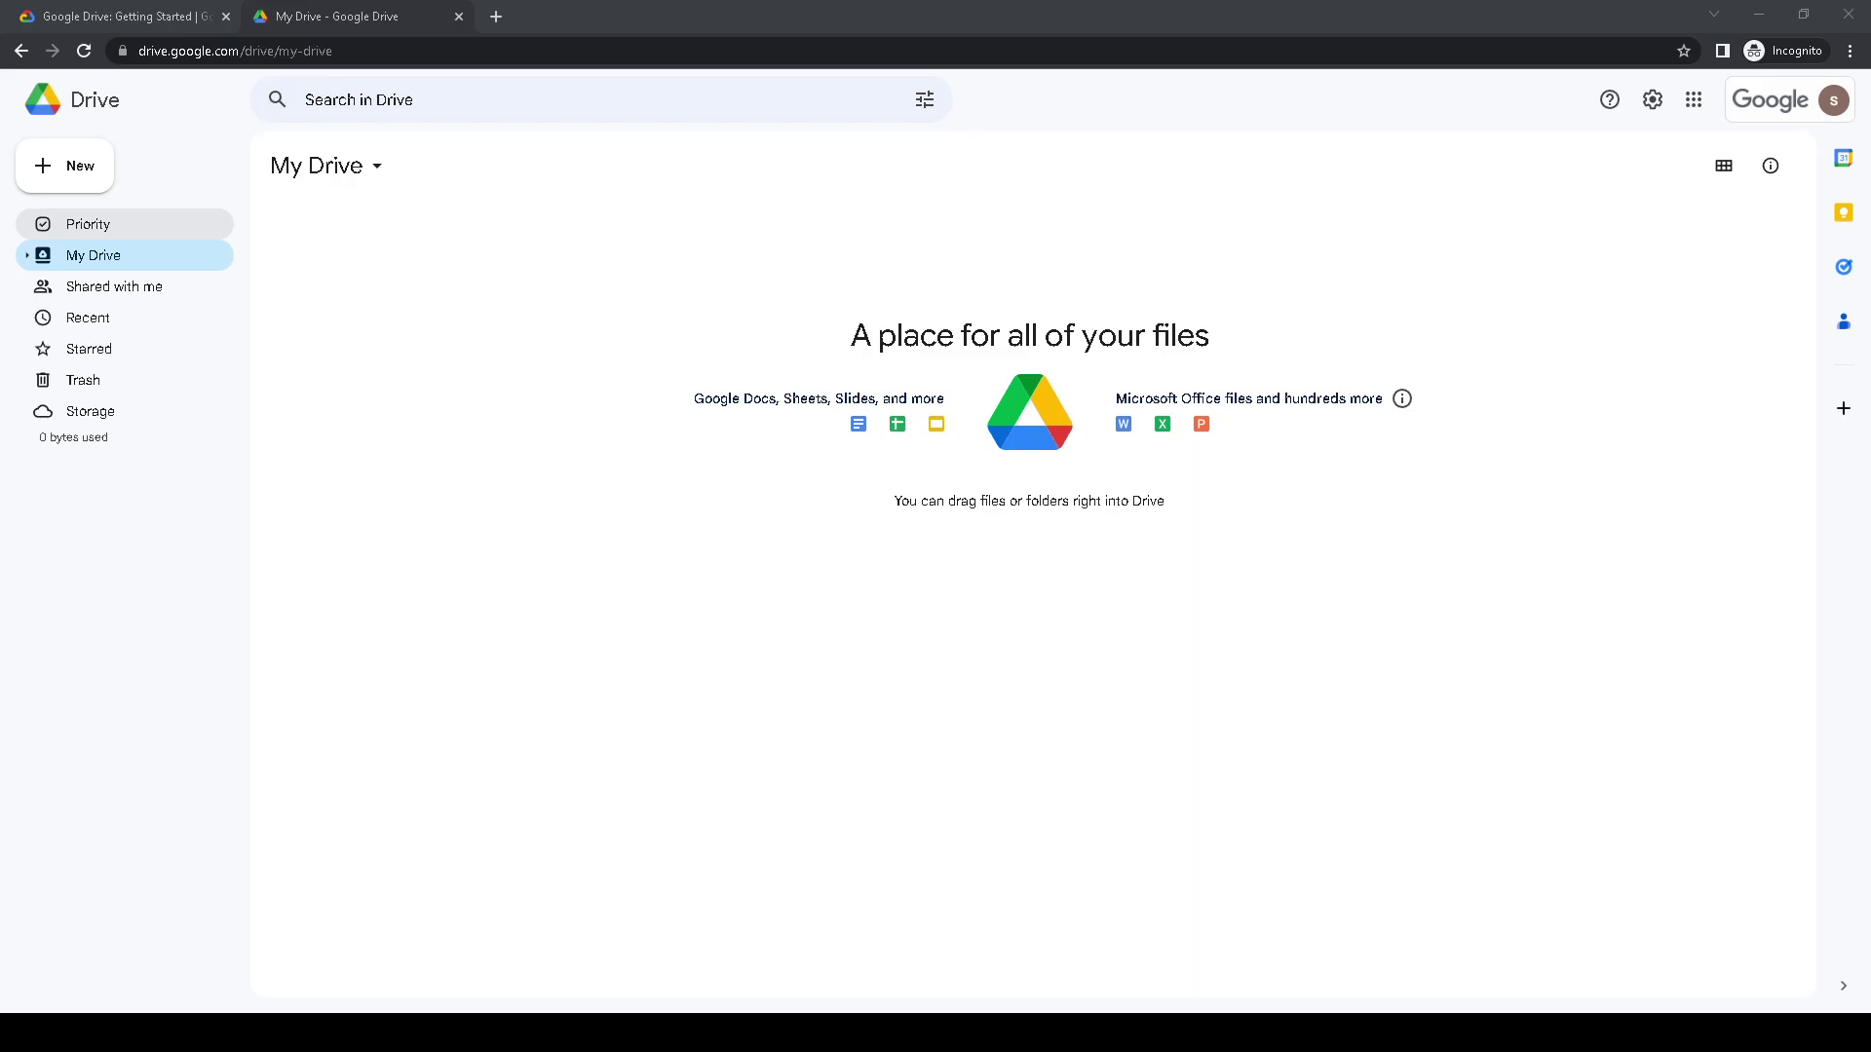
key(Return)
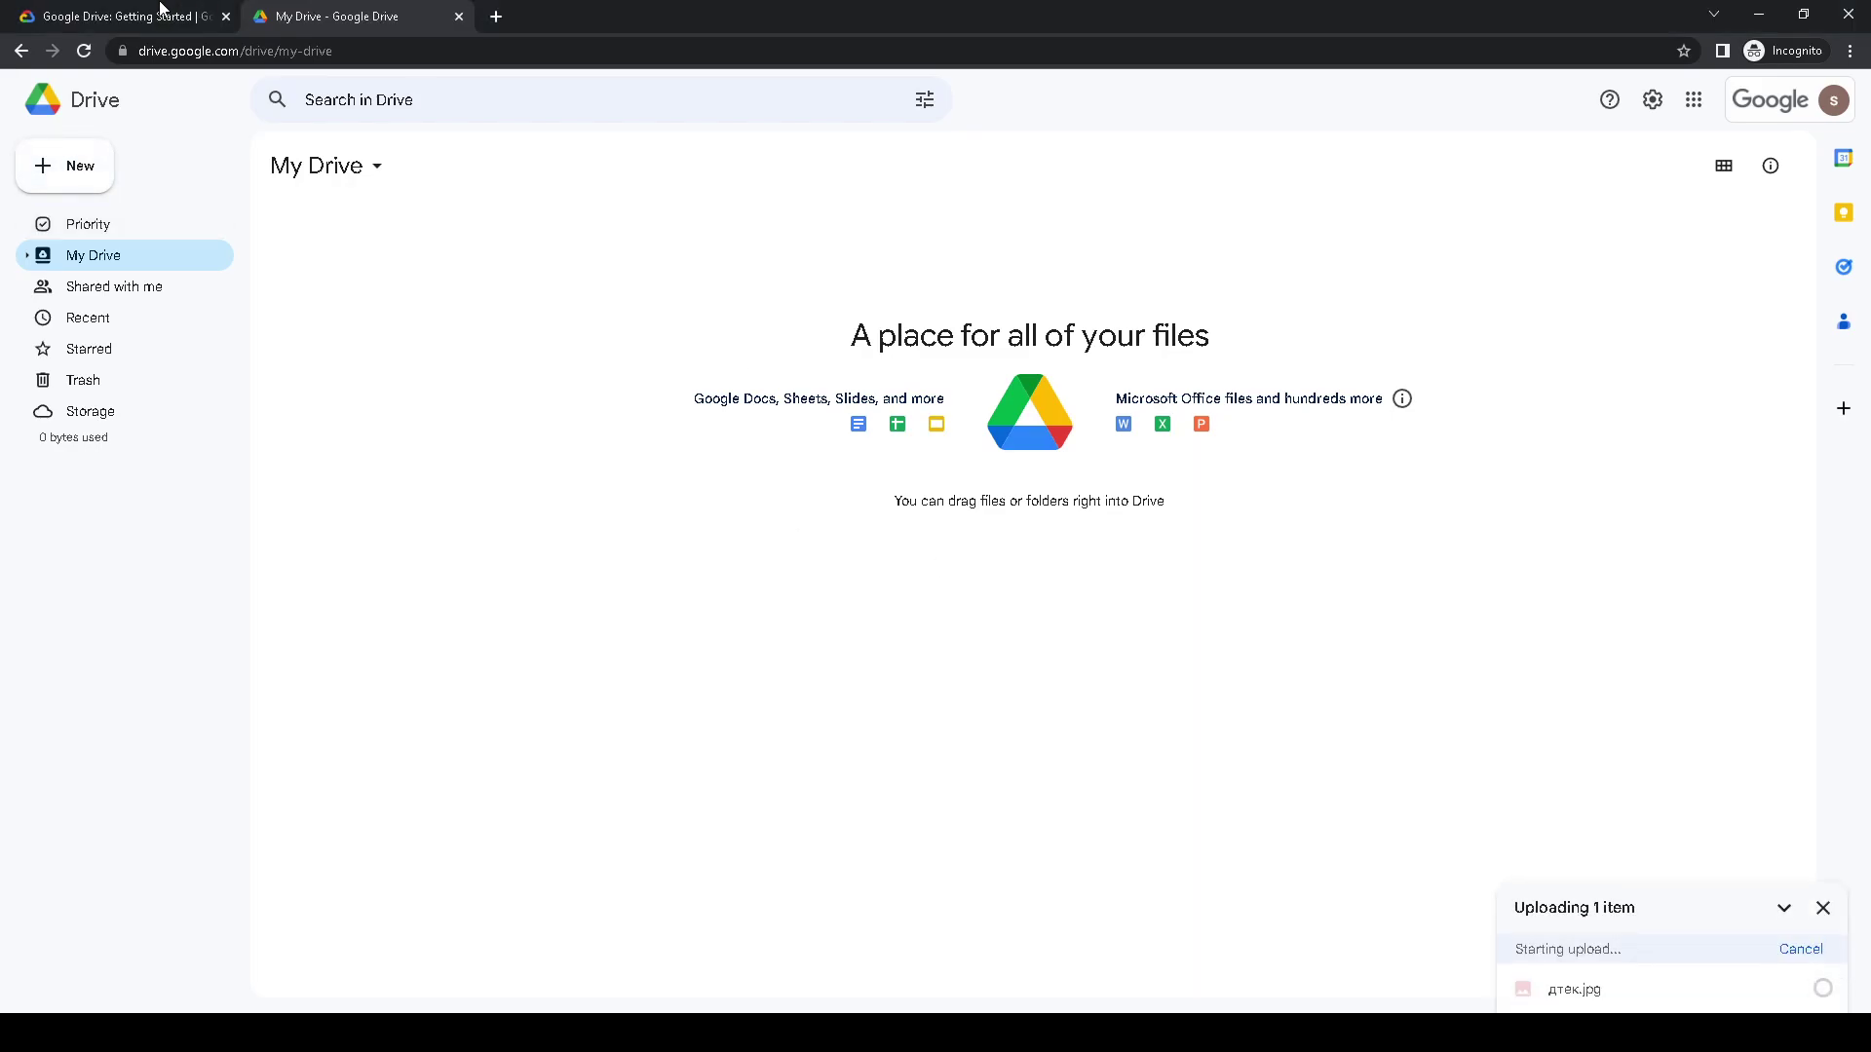
- Read further down the lab instructions, then go back to My Drive
click(177, 25)
scroll(515, 419, down, 2)
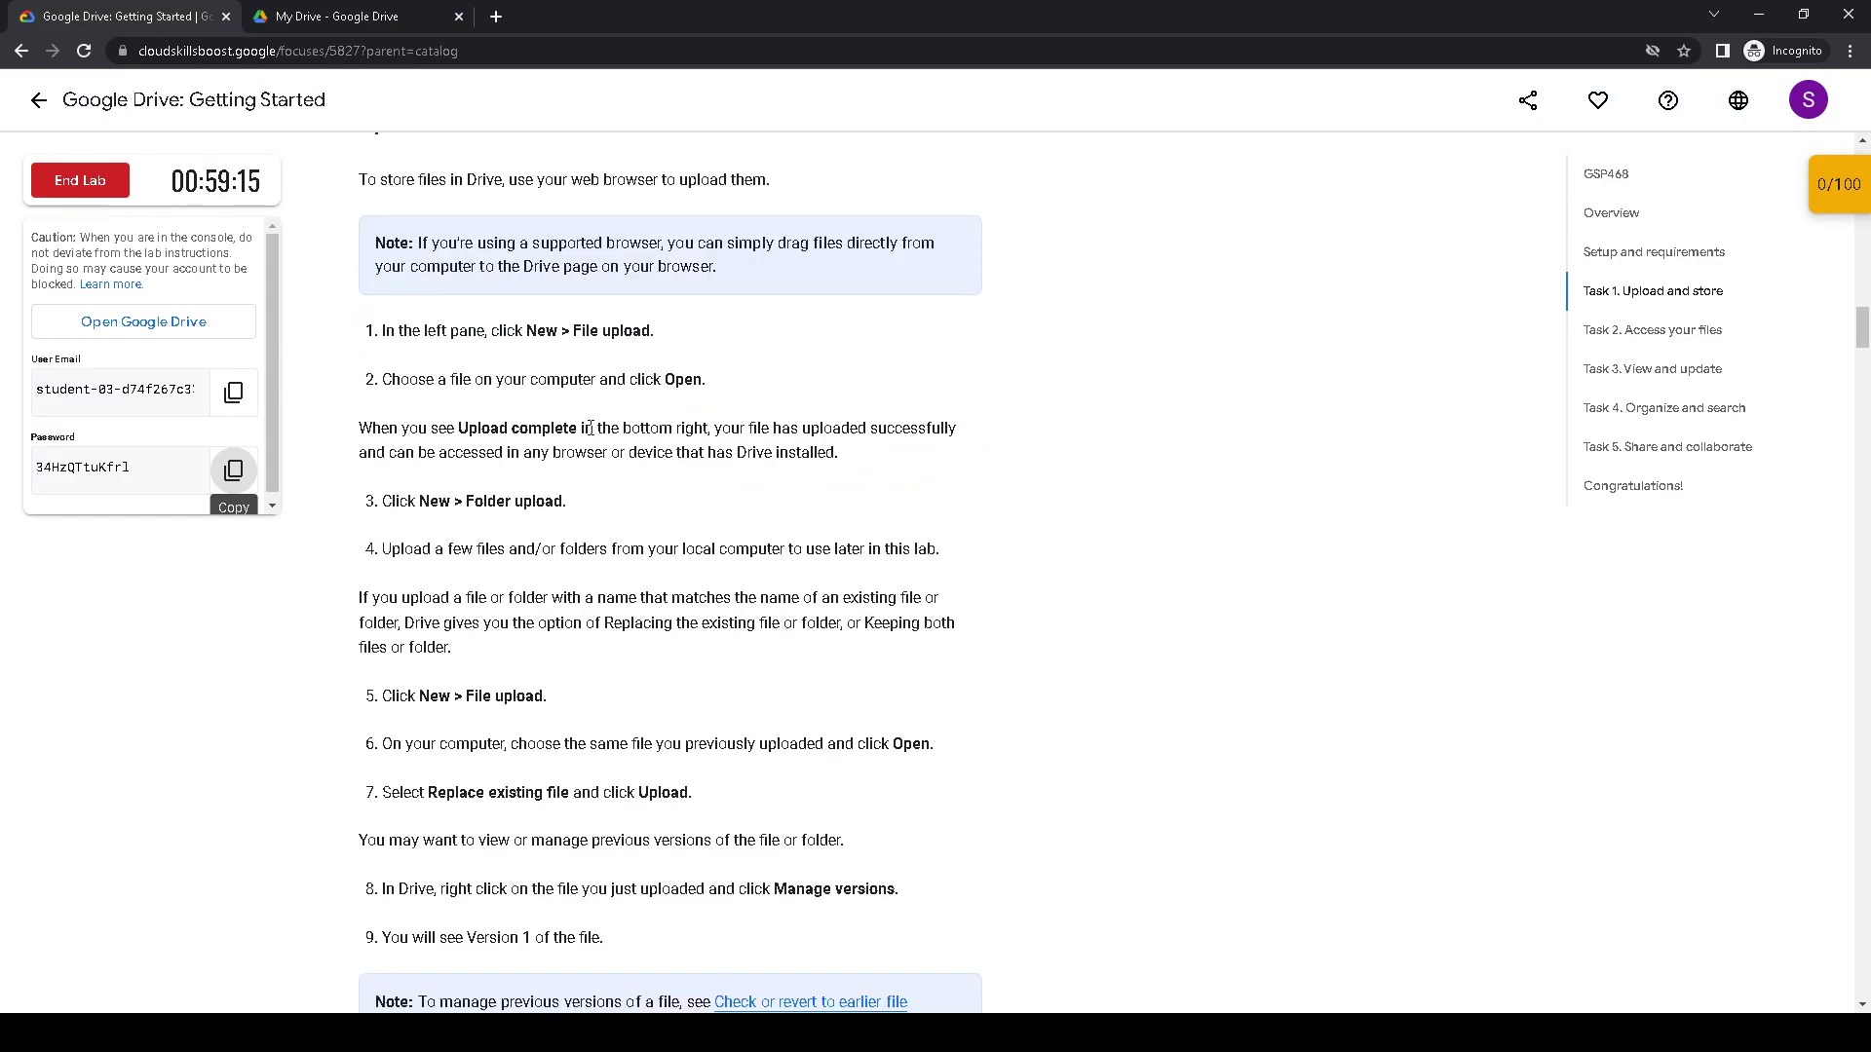
scroll(594, 426, down, 1)
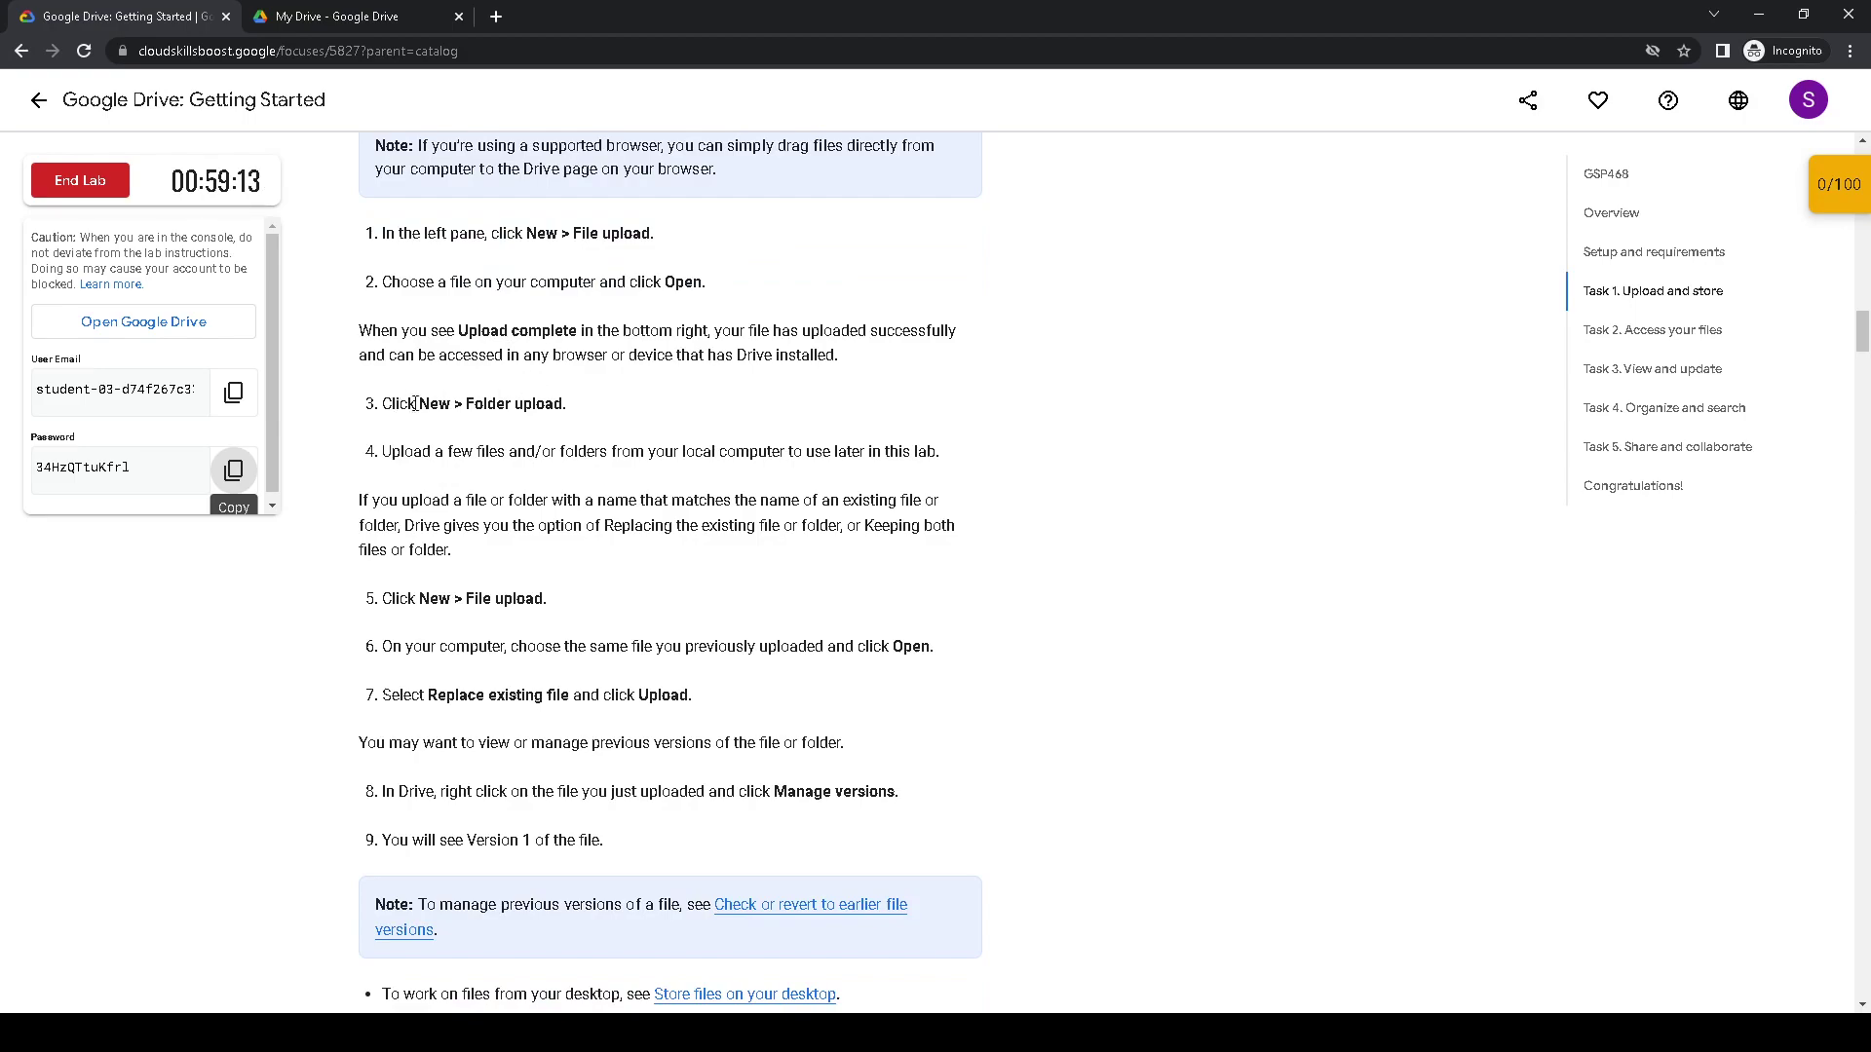
scroll(415, 403, down, 1)
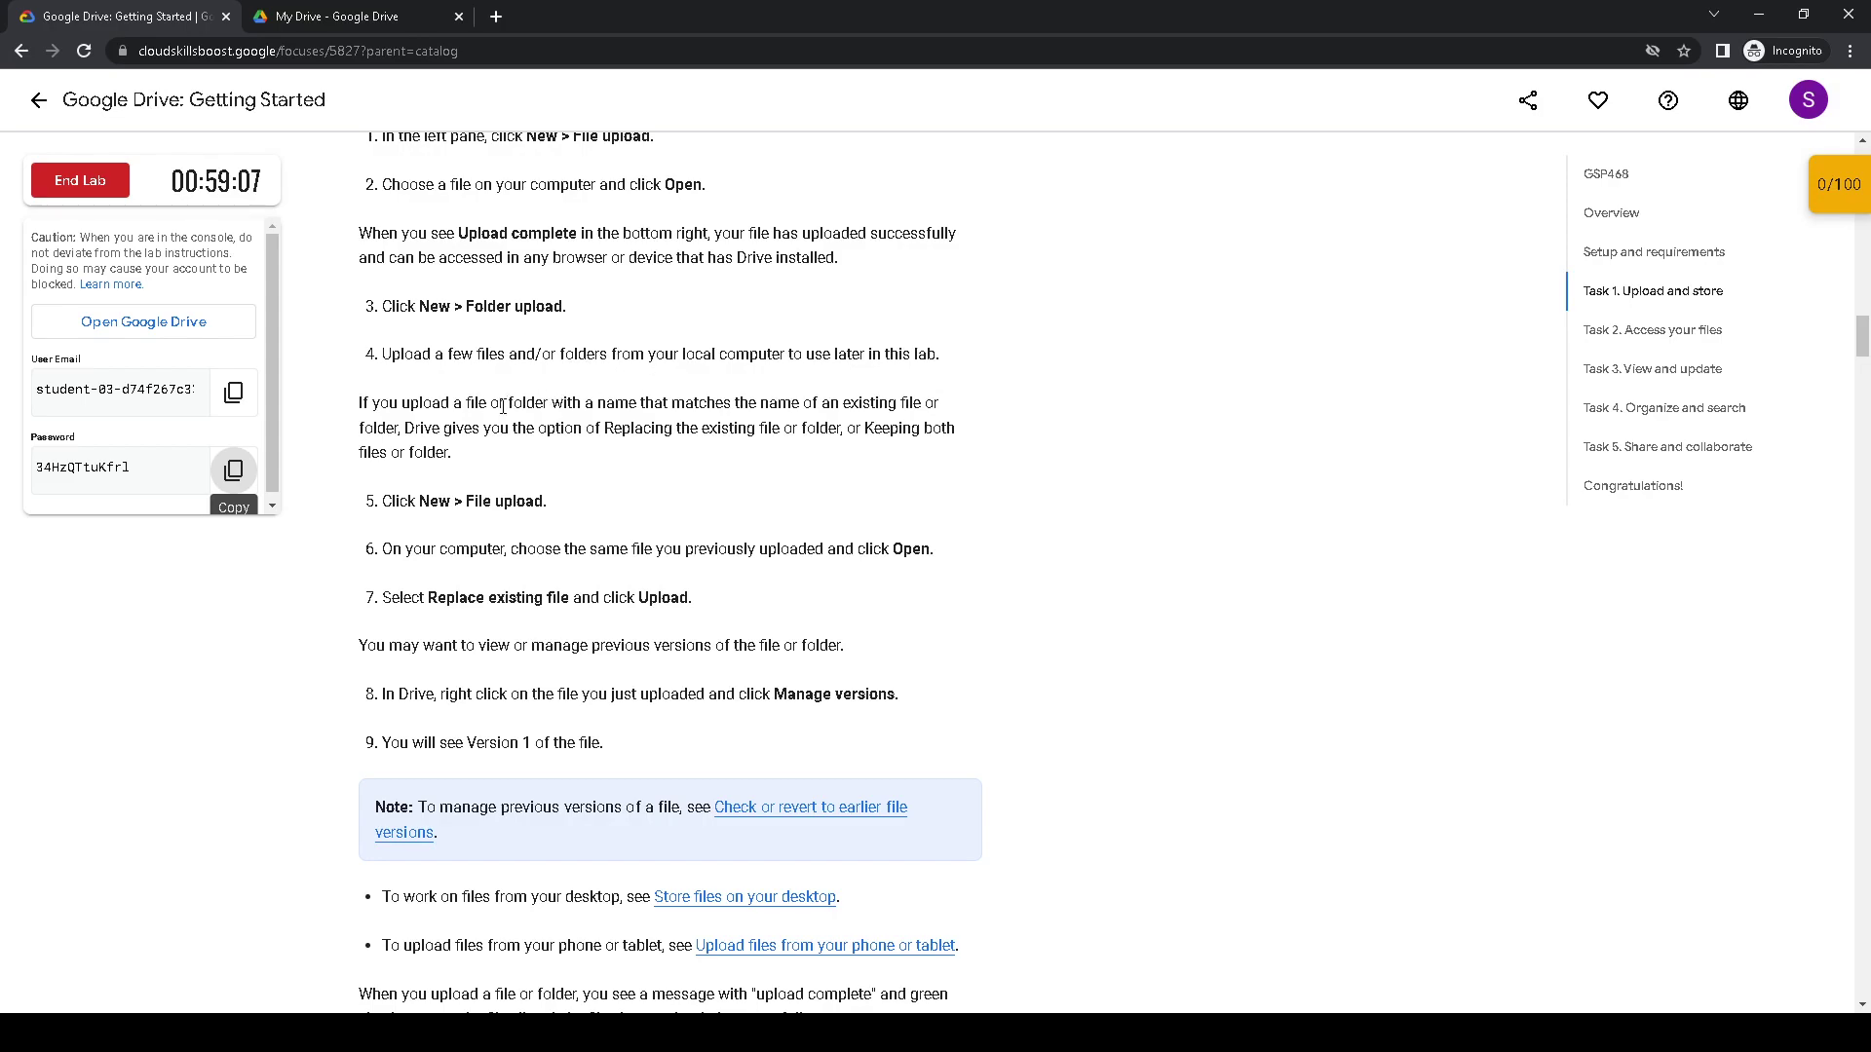
click(374, 26)
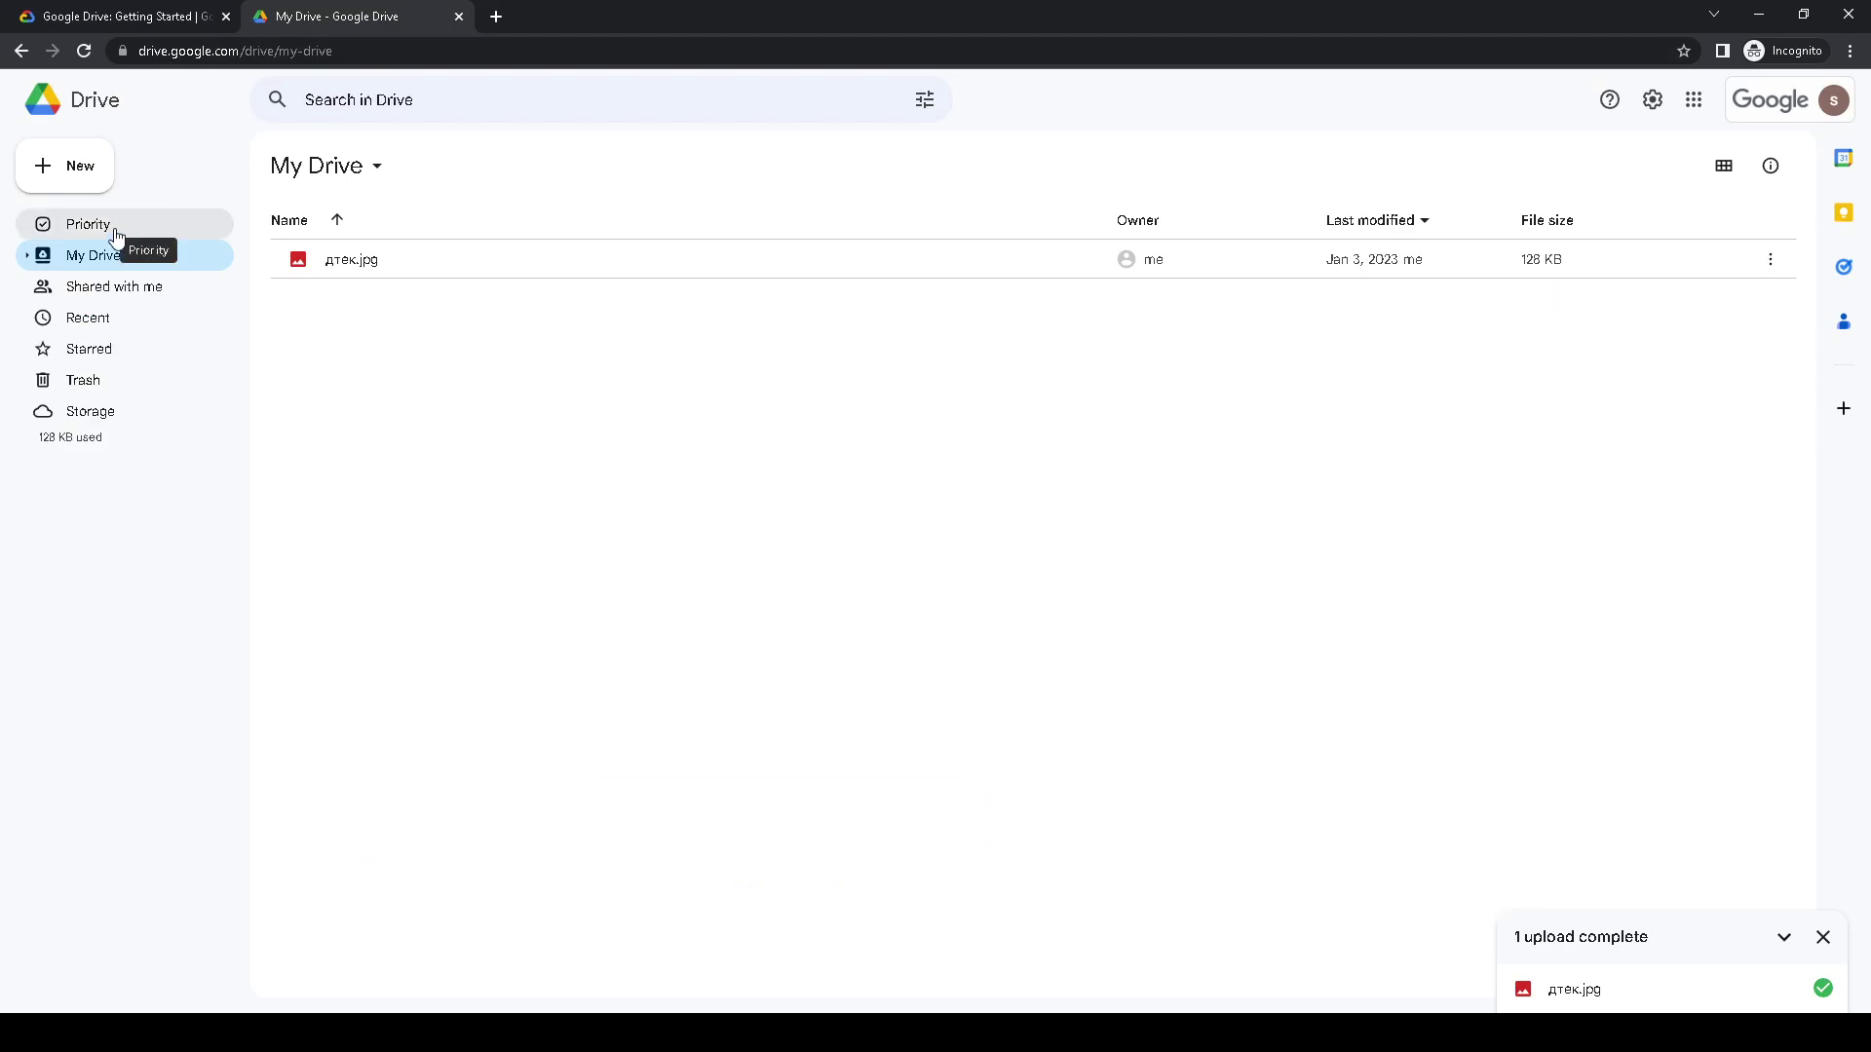
- Upload the terminals folder with its 5 files to My Drive, then select it
click(86, 176)
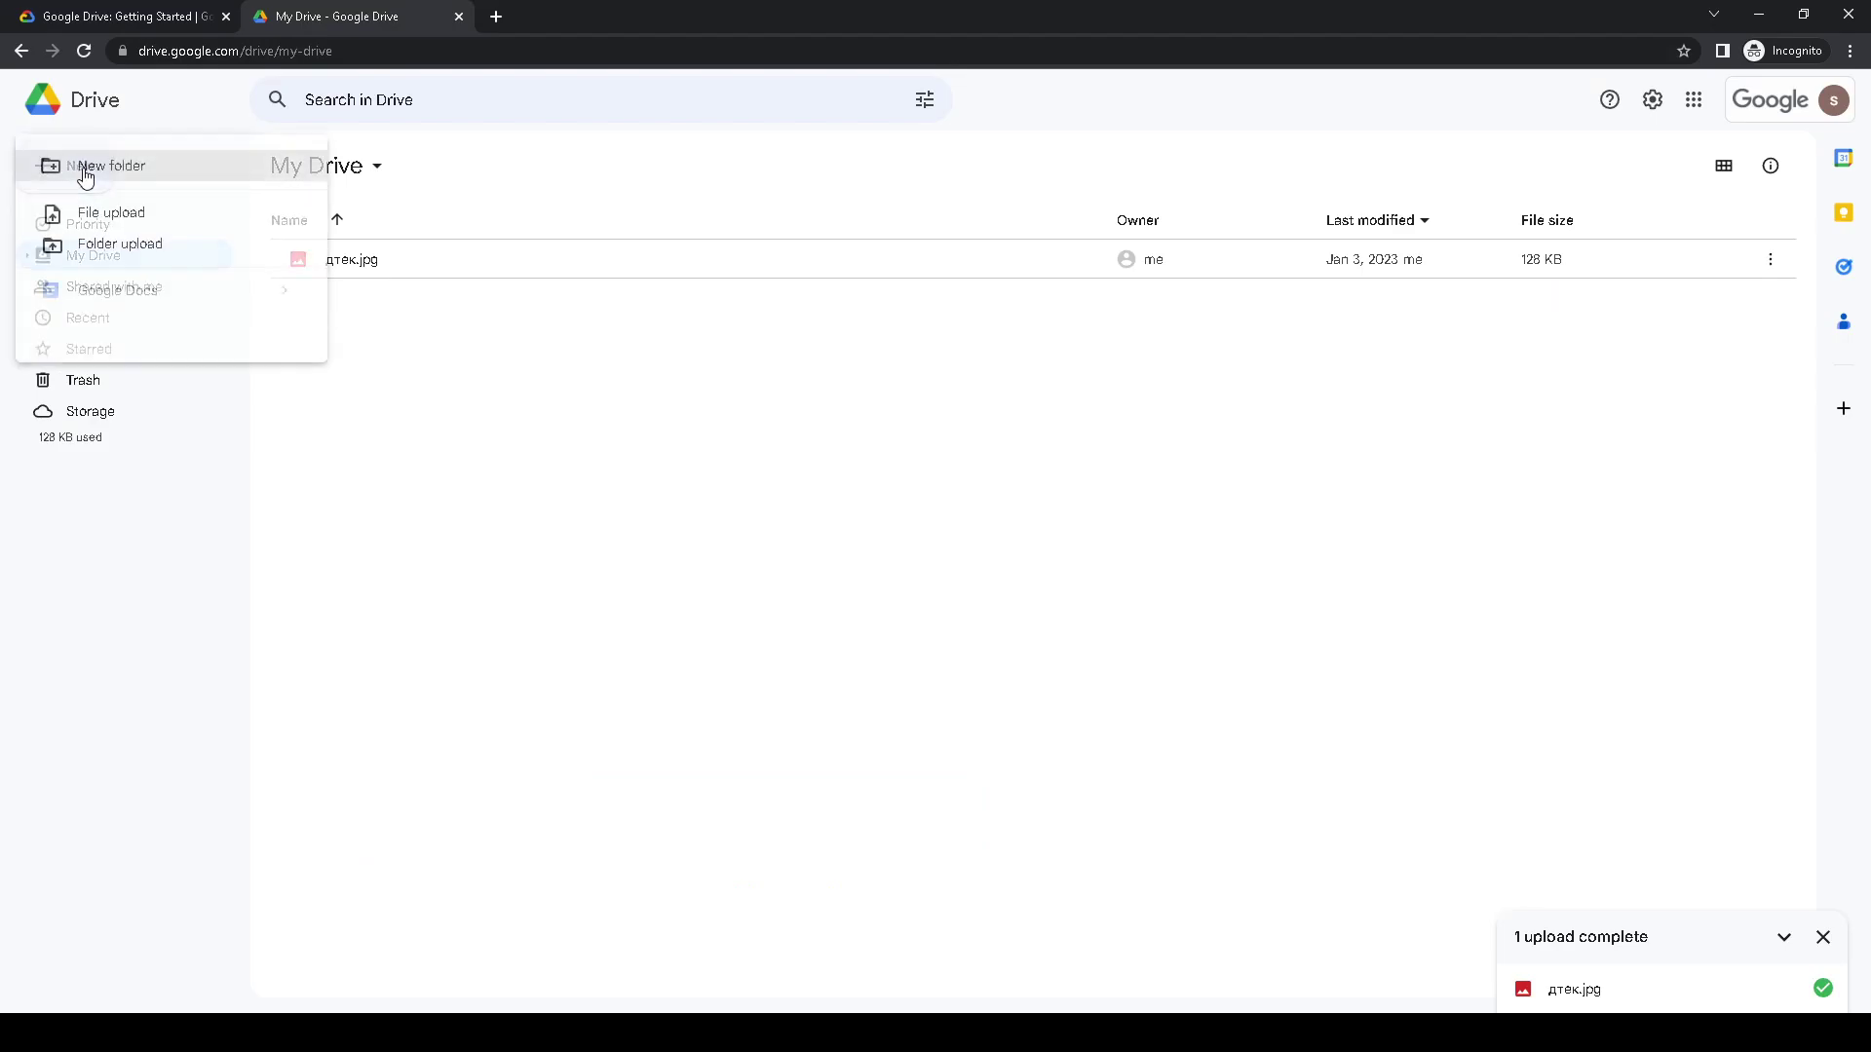
click(181, 245)
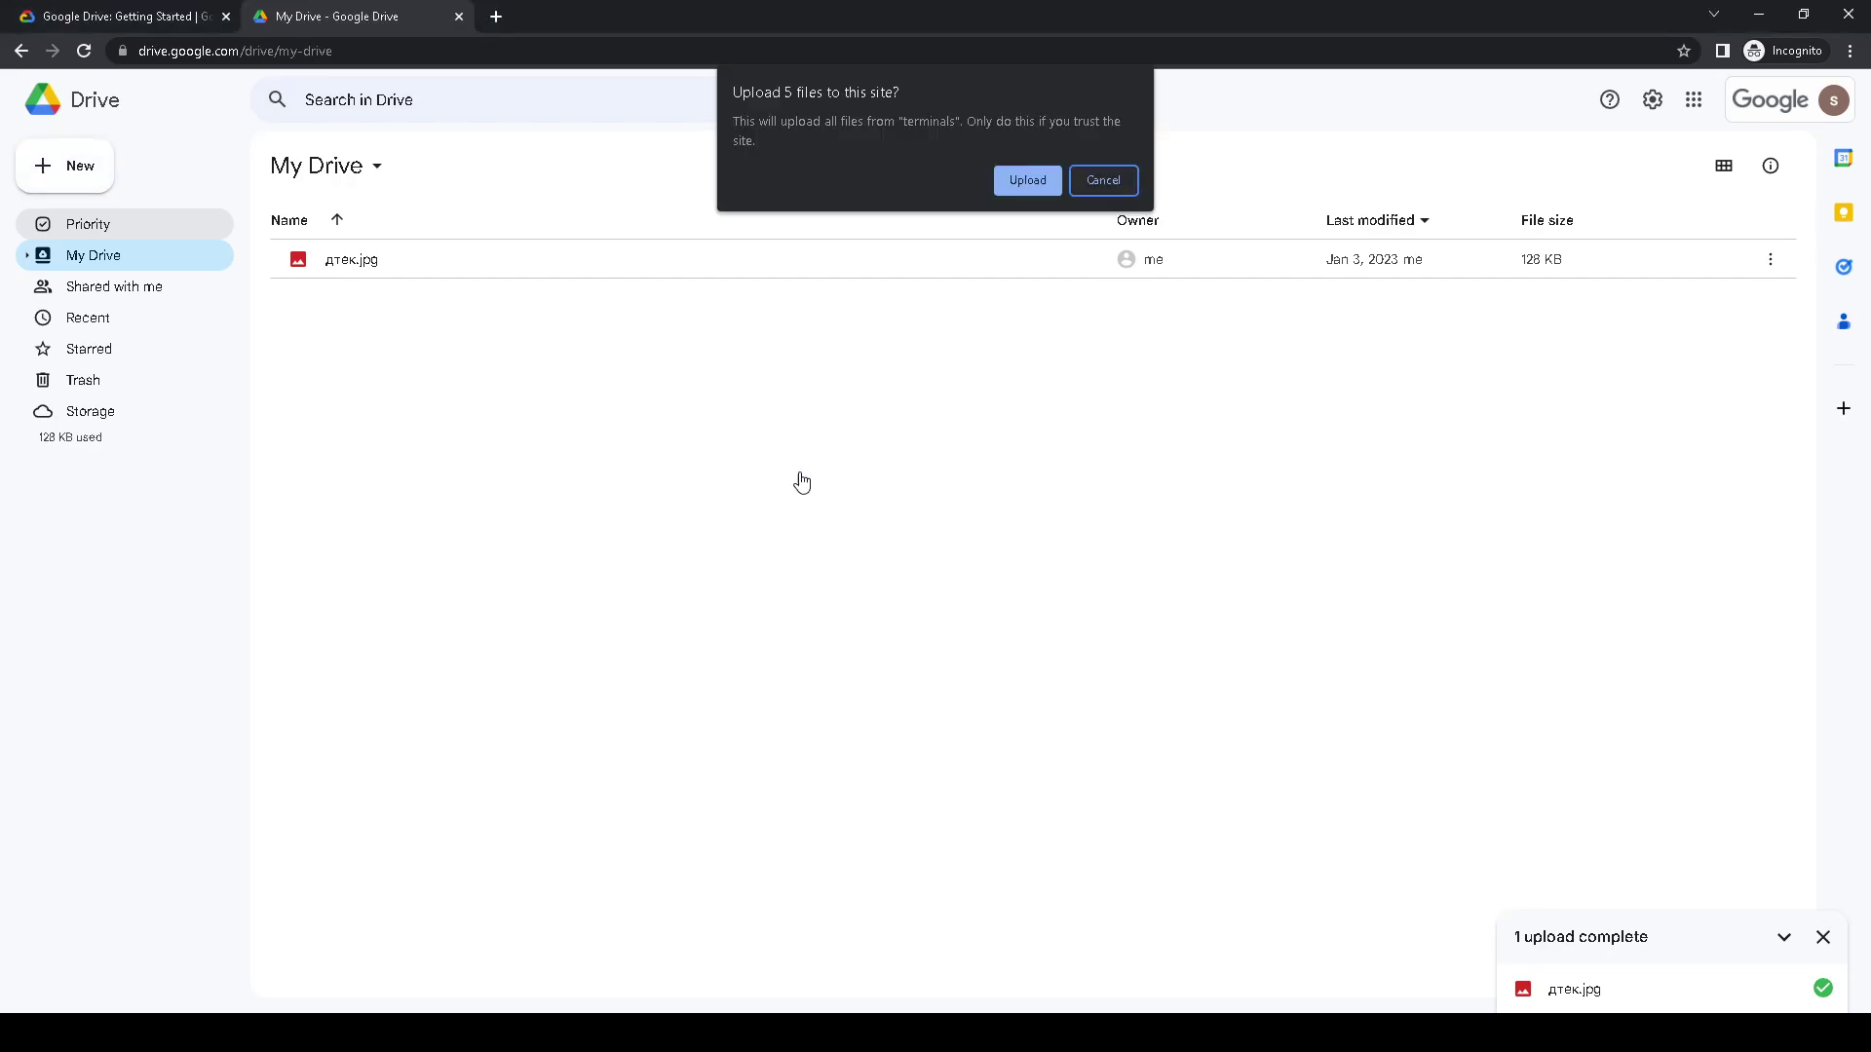
click(1027, 179)
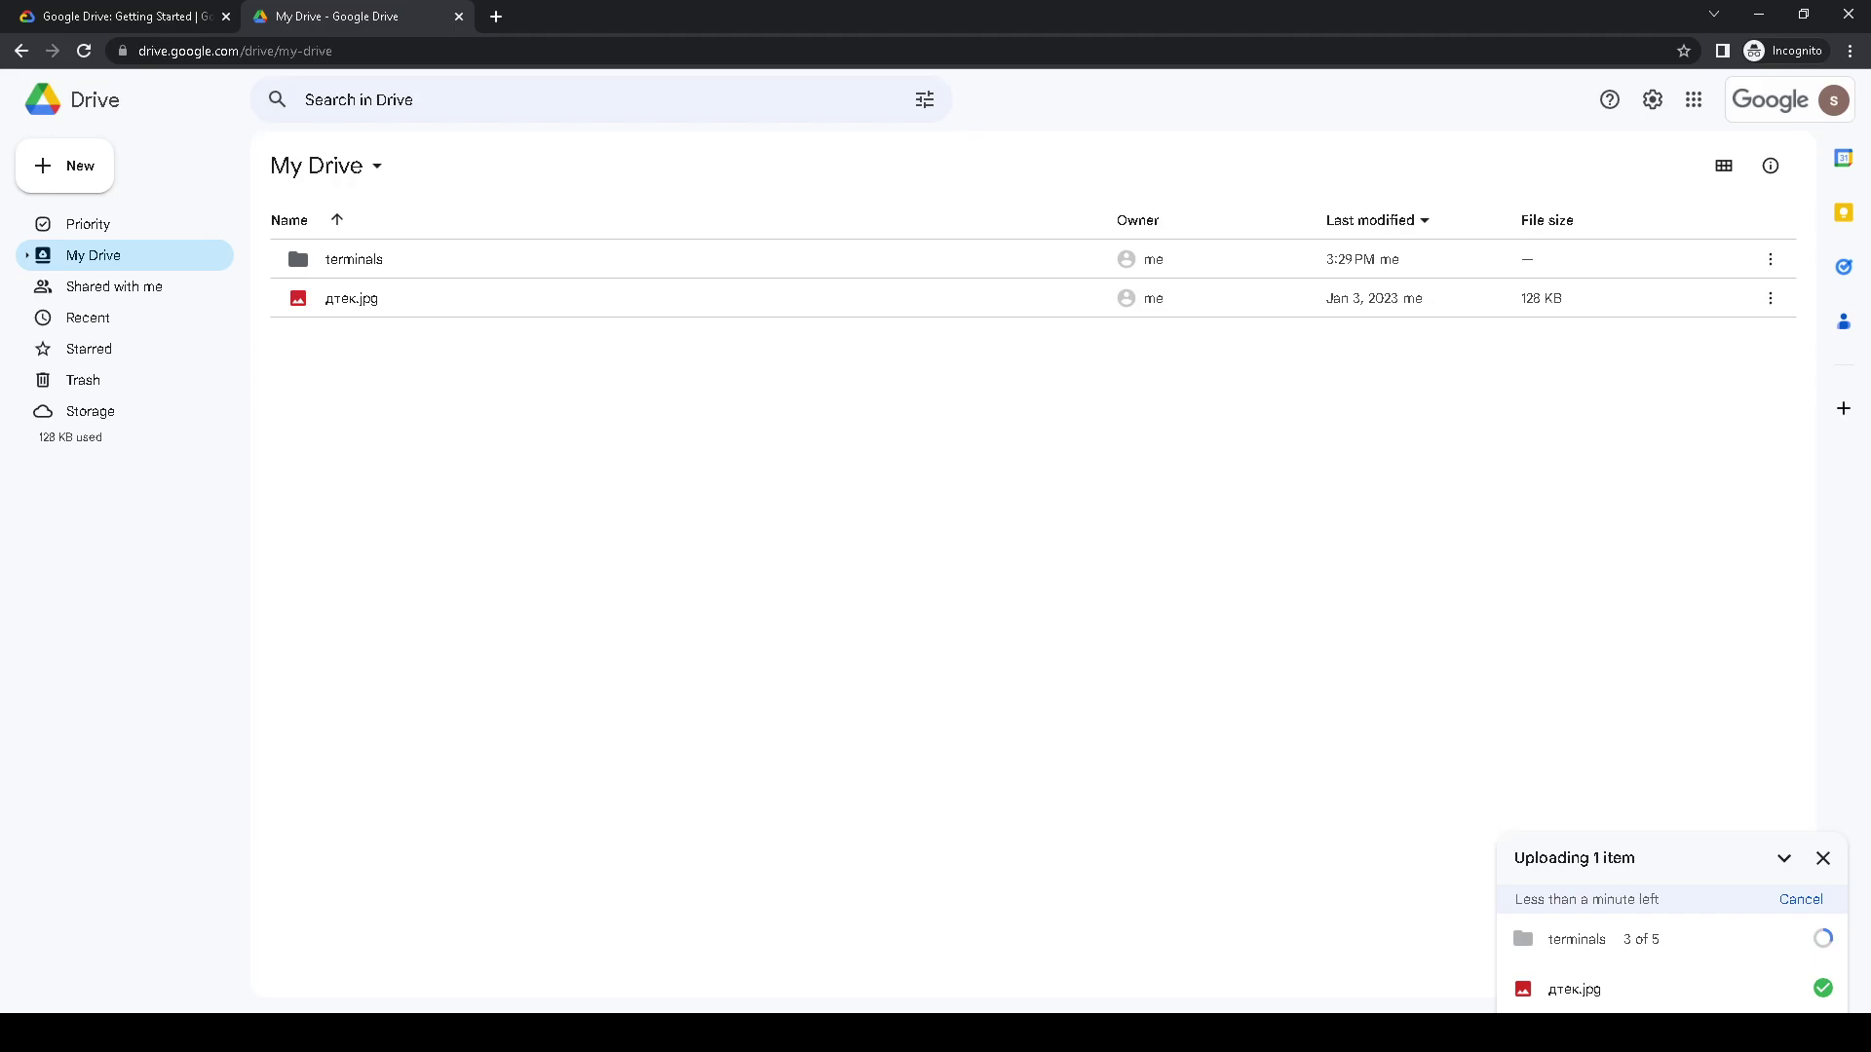
click(137, 14)
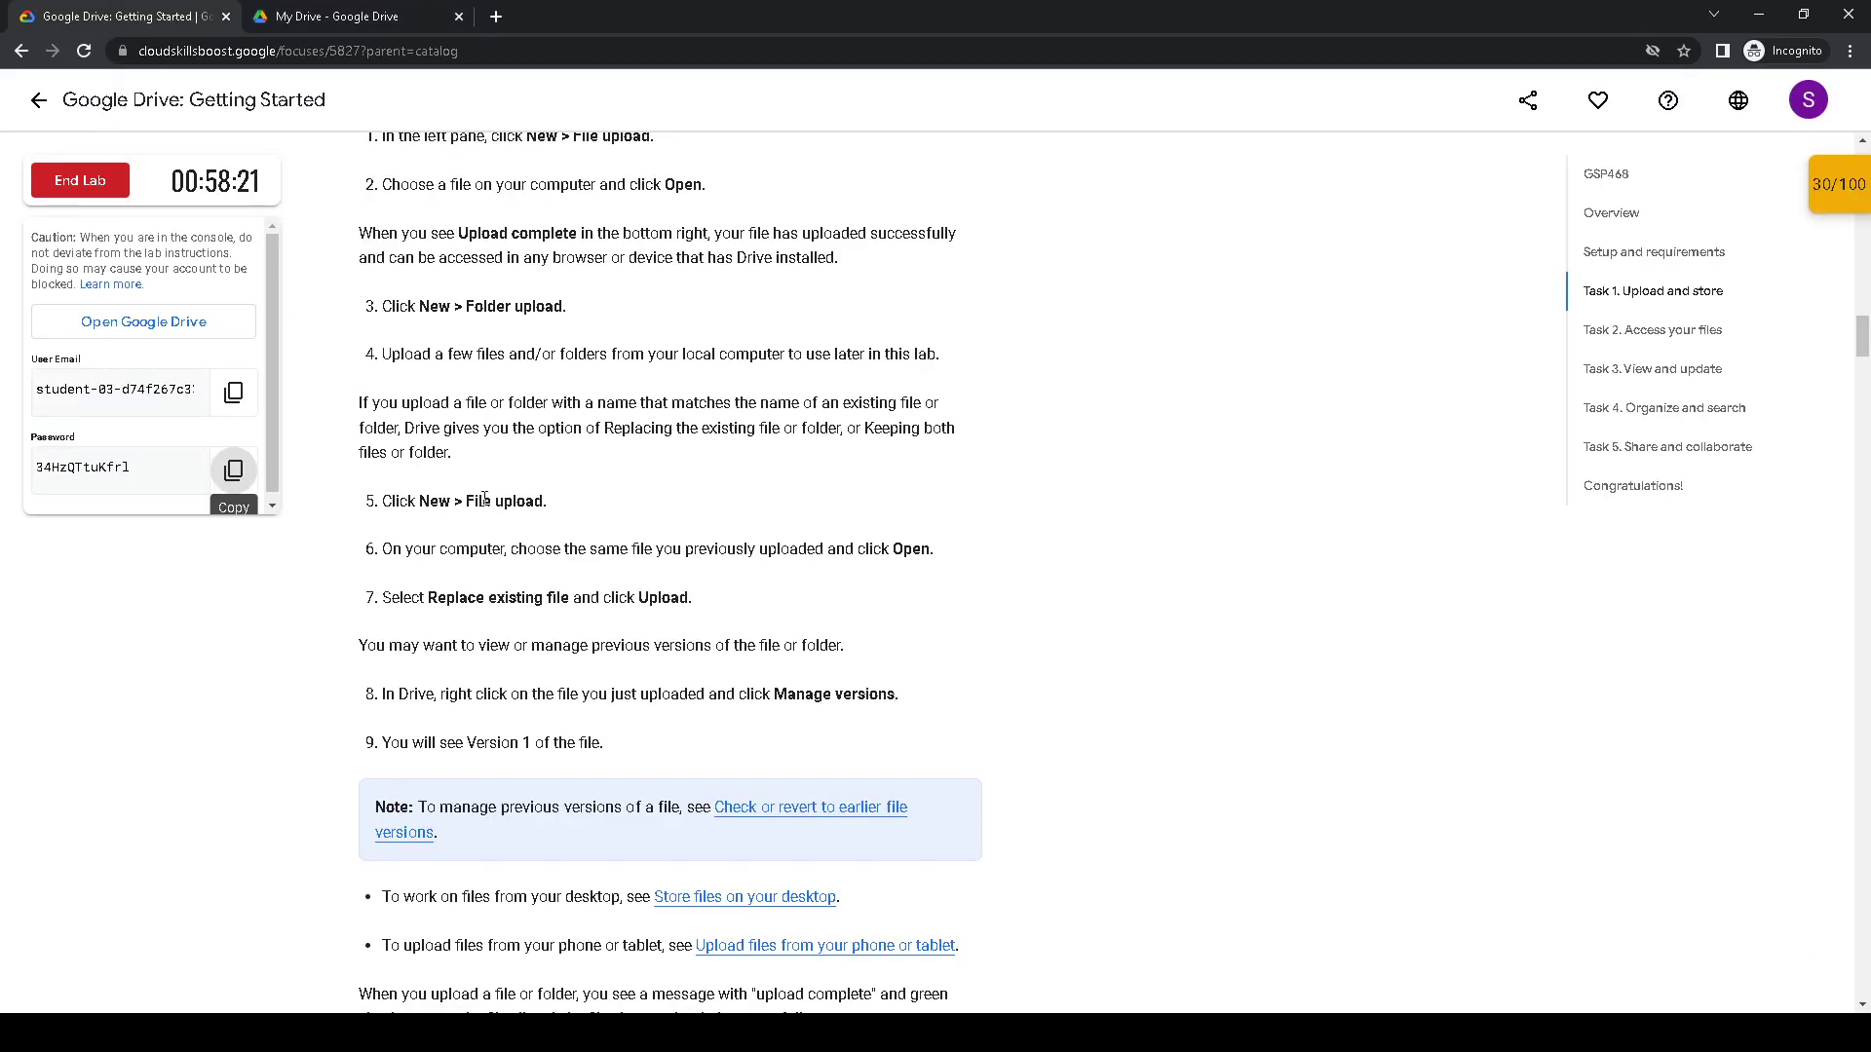
scroll(487, 487, down, 1)
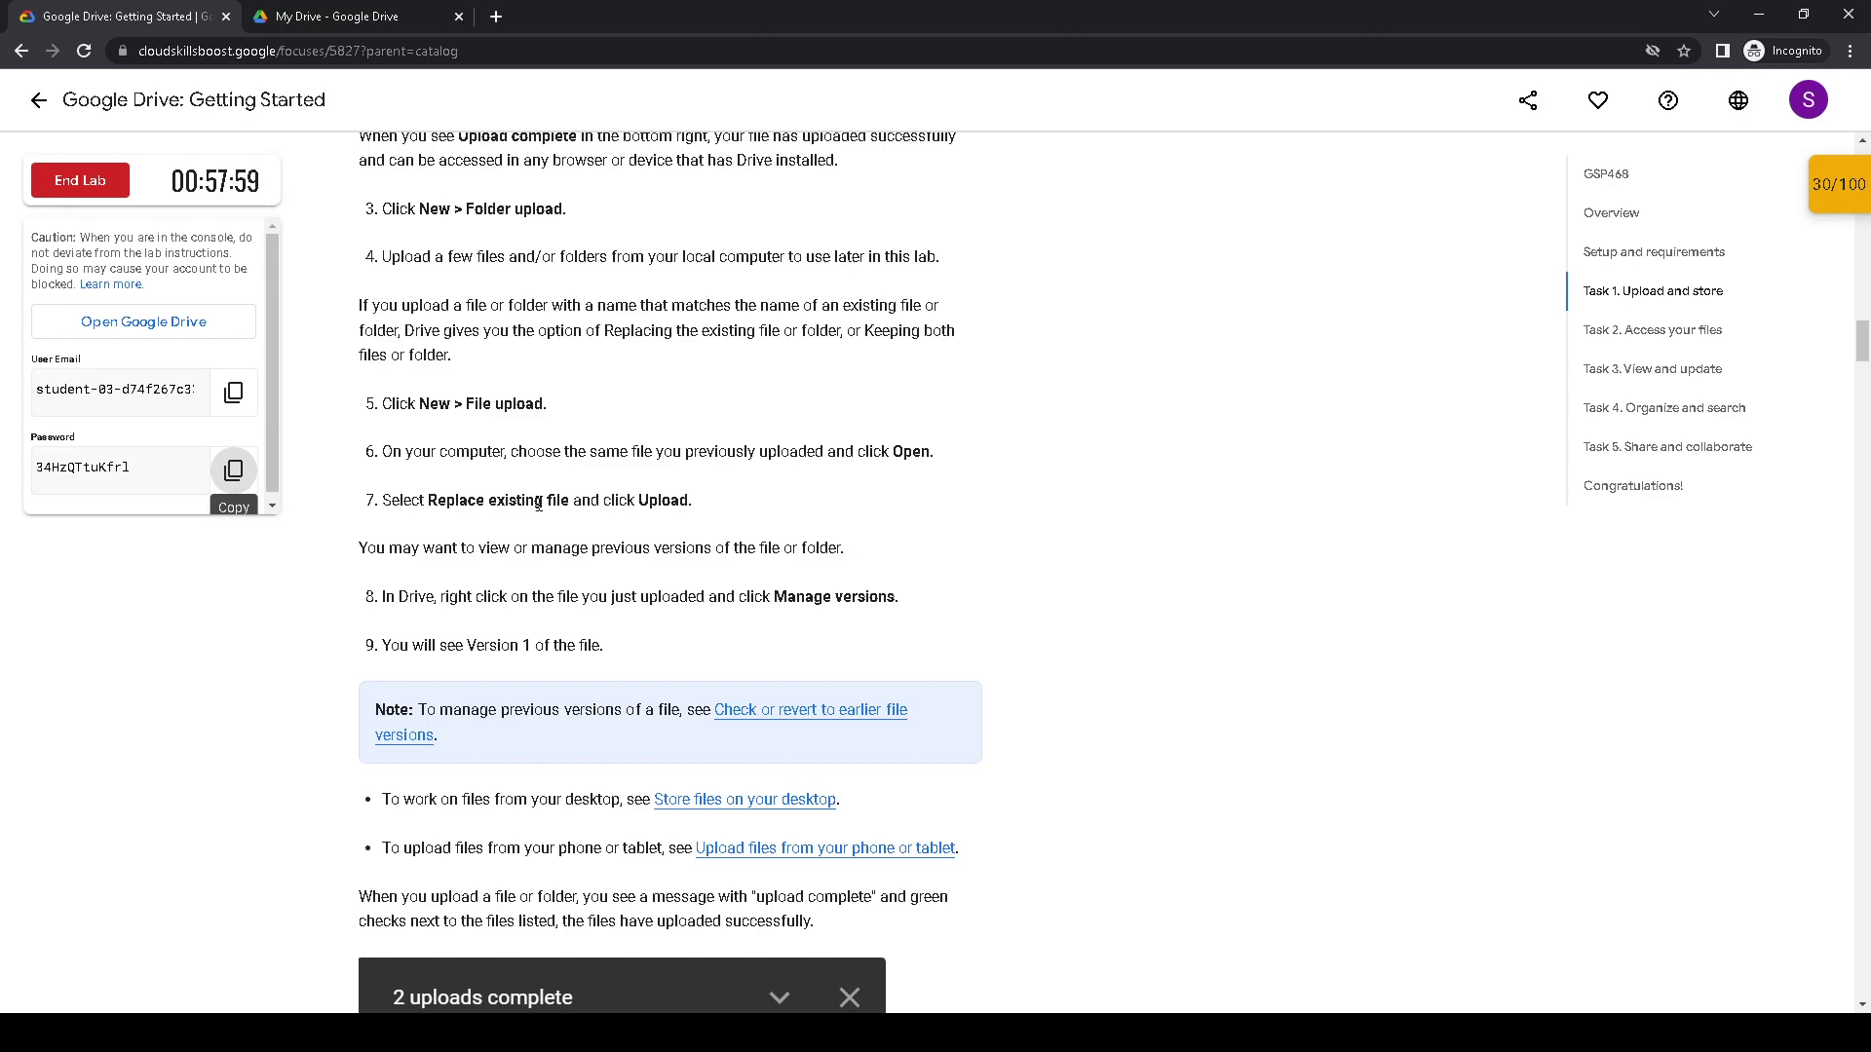
click(341, 15)
click(348, 274)
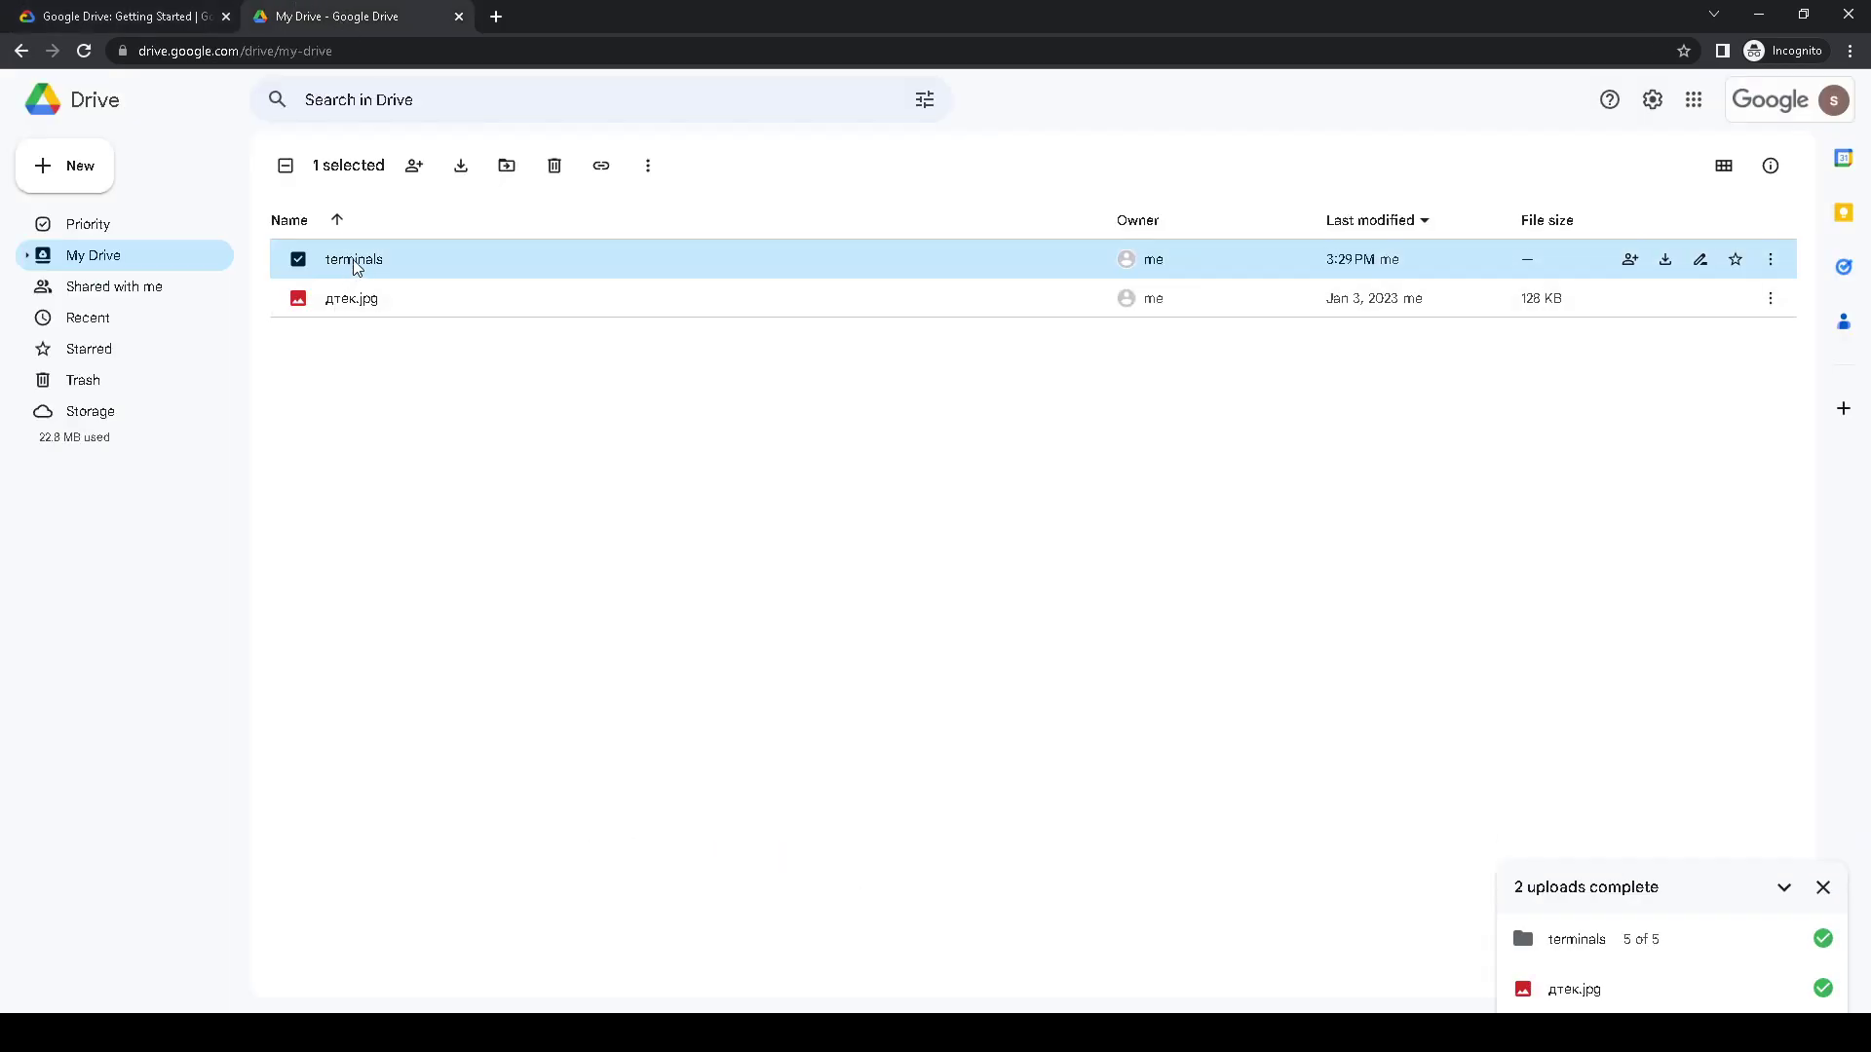
- Close the uploads panel, browse the five terminals files sorted by name, and return to My Drive
click(298, 259)
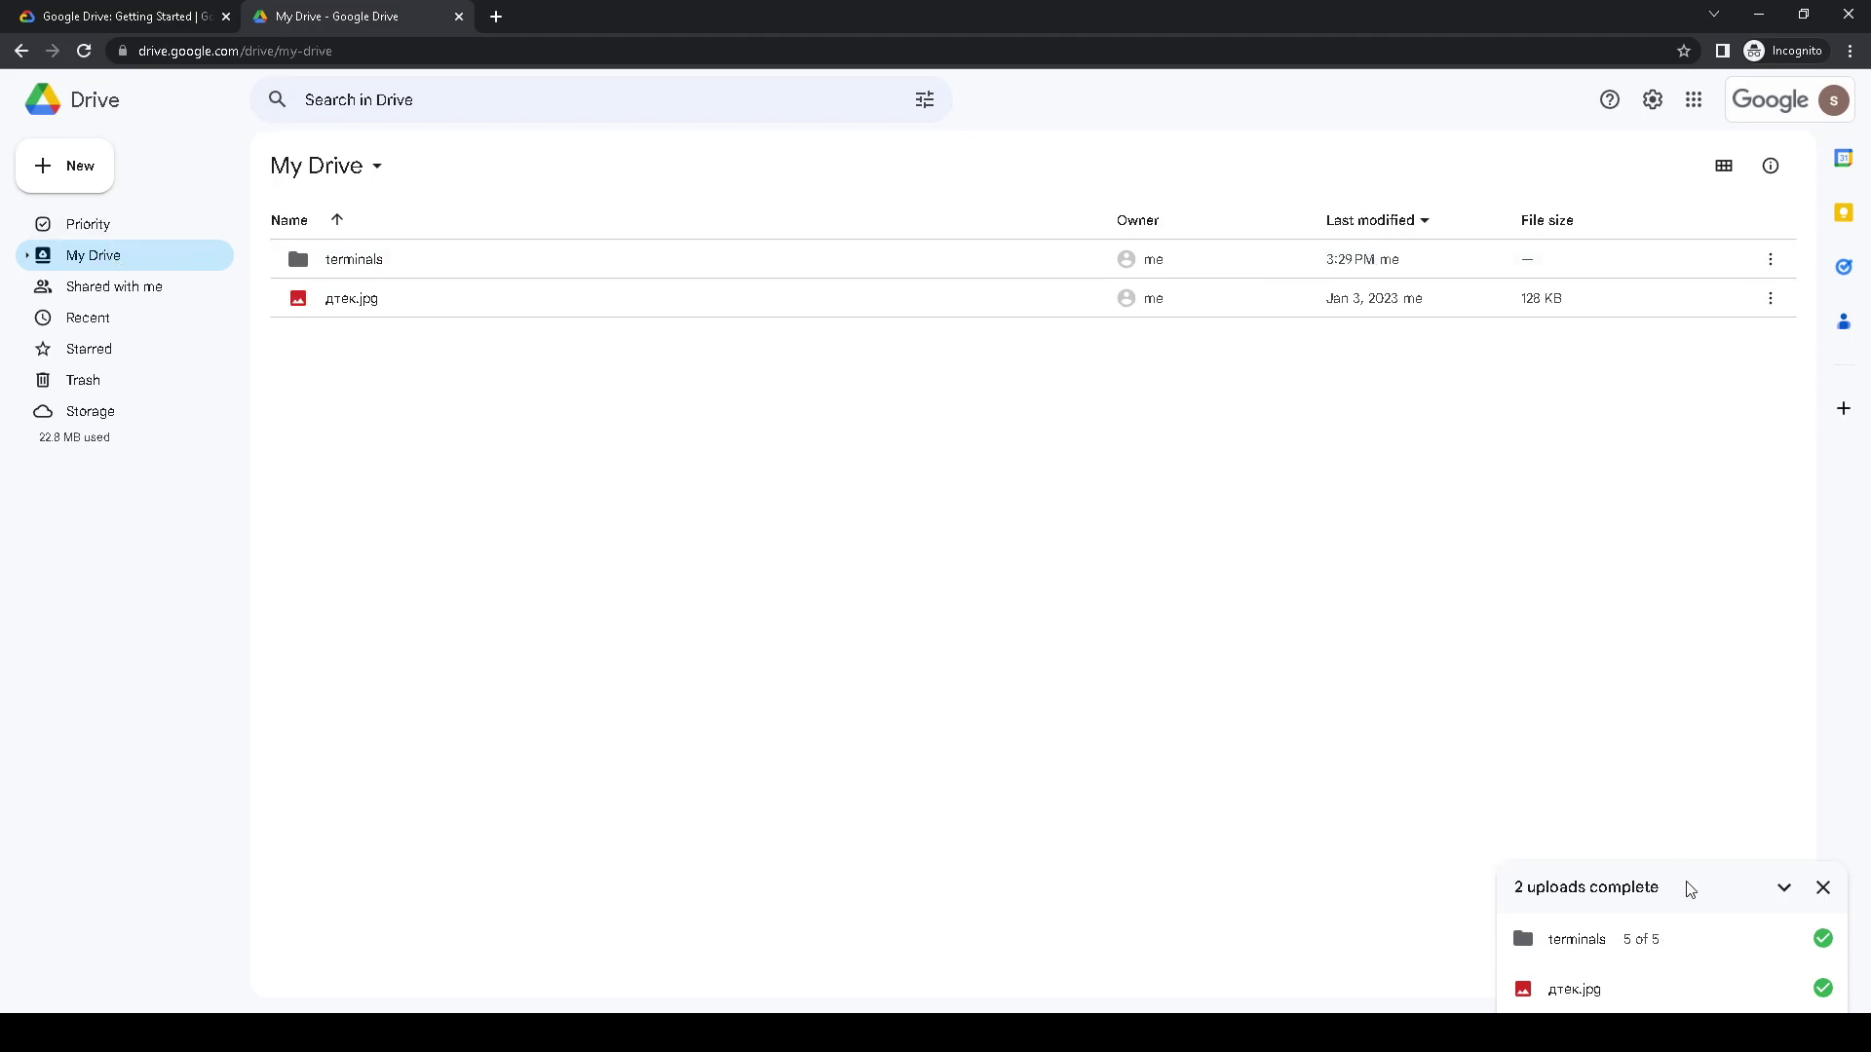
click(1823, 888)
double_click(361, 261)
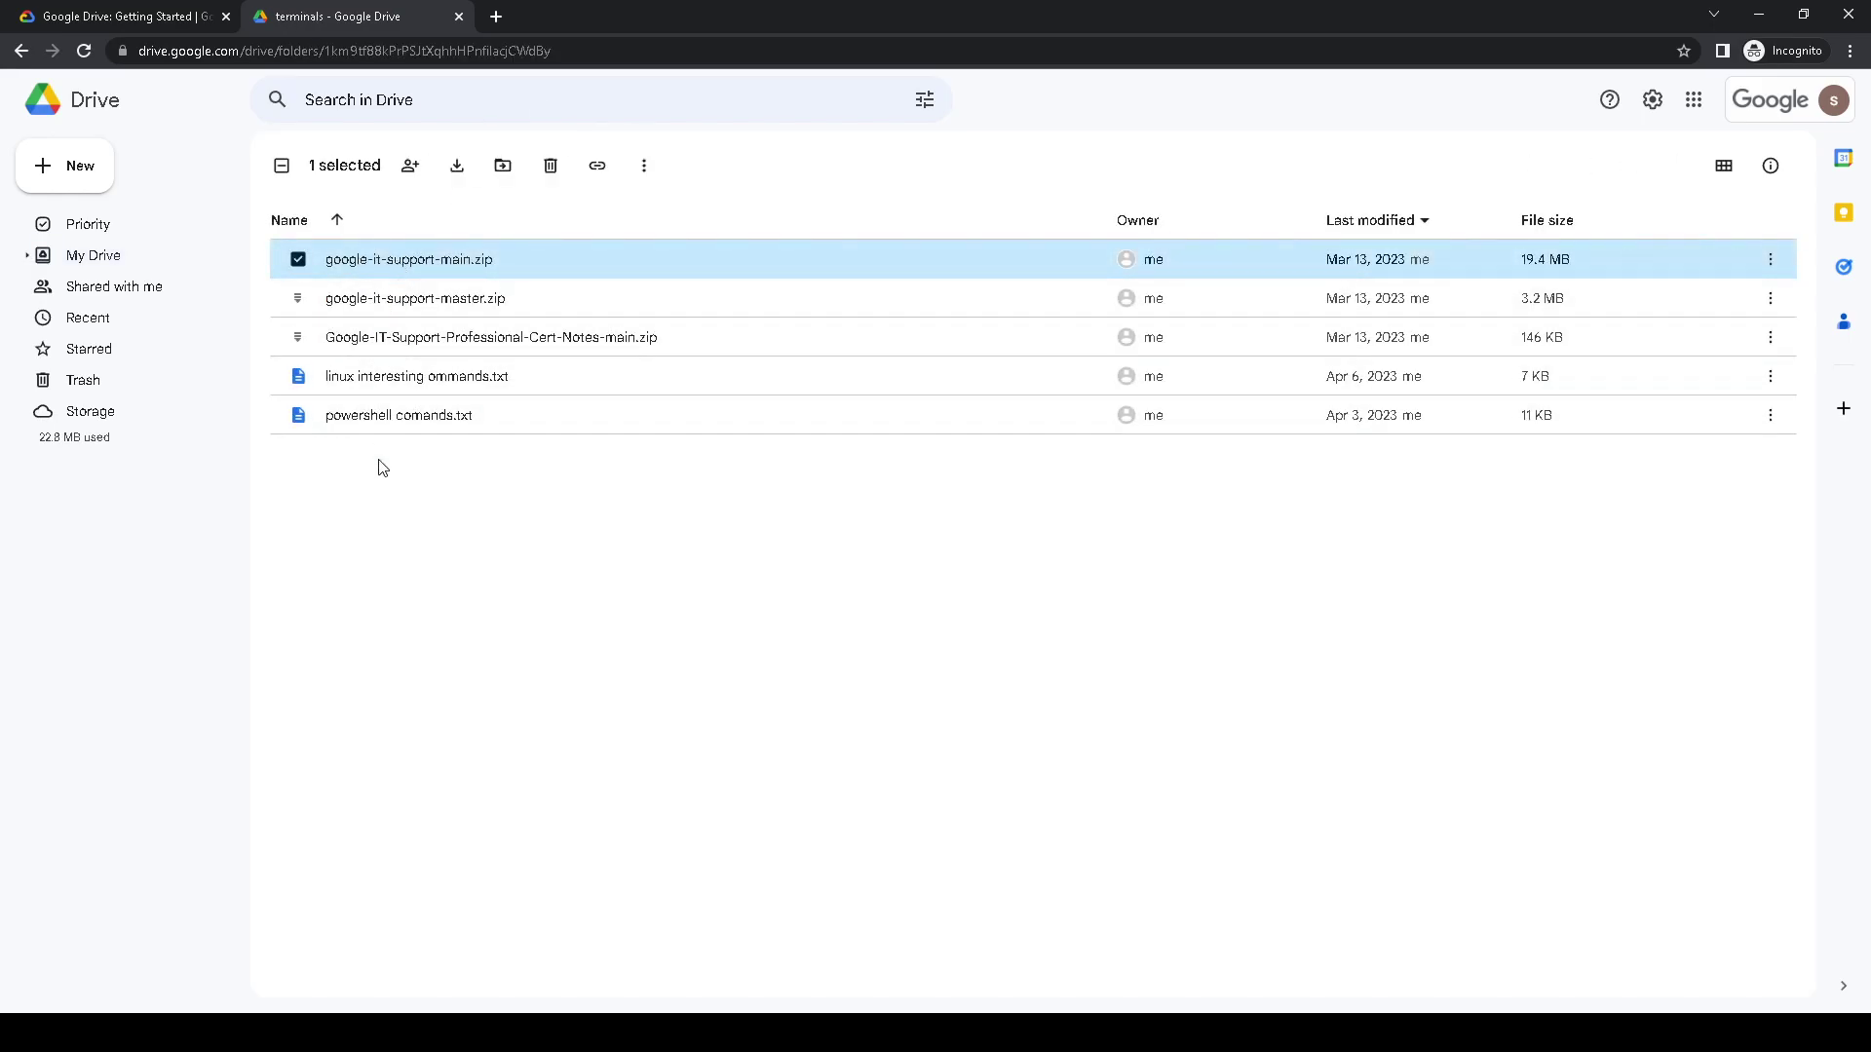
click(298, 259)
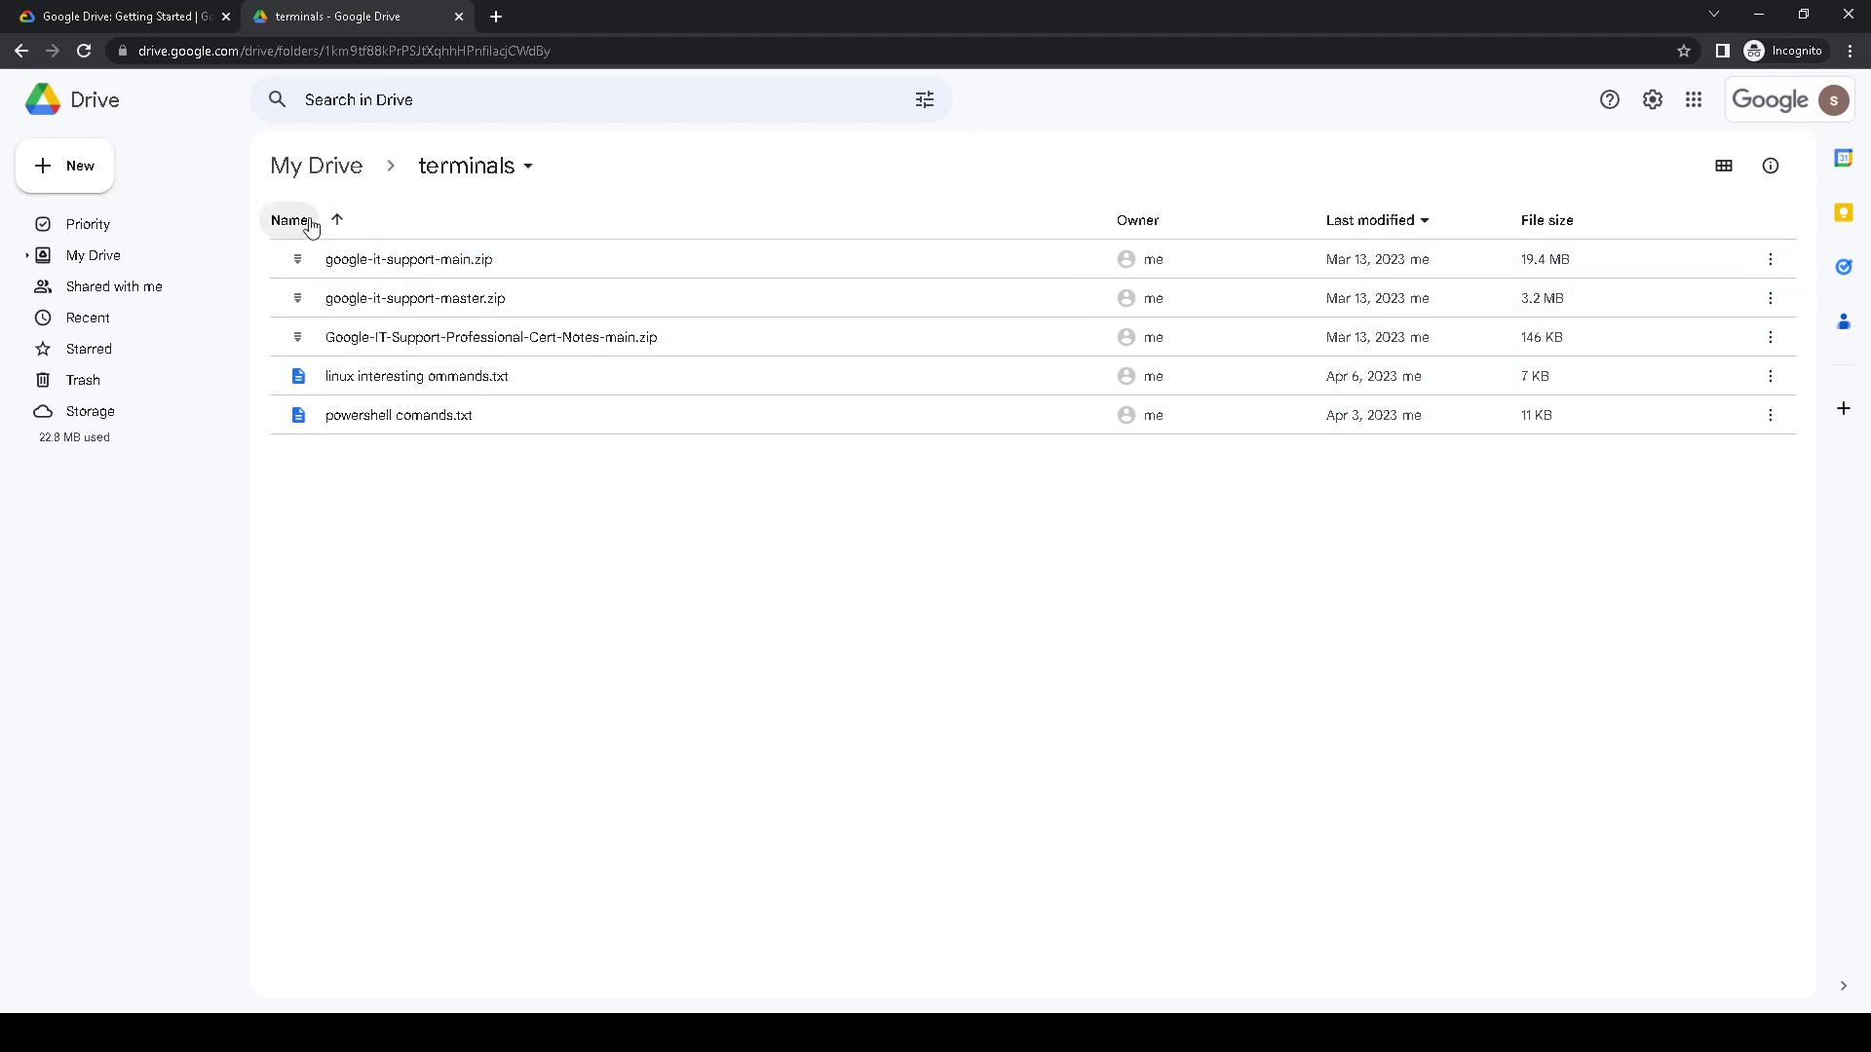
click(335, 222)
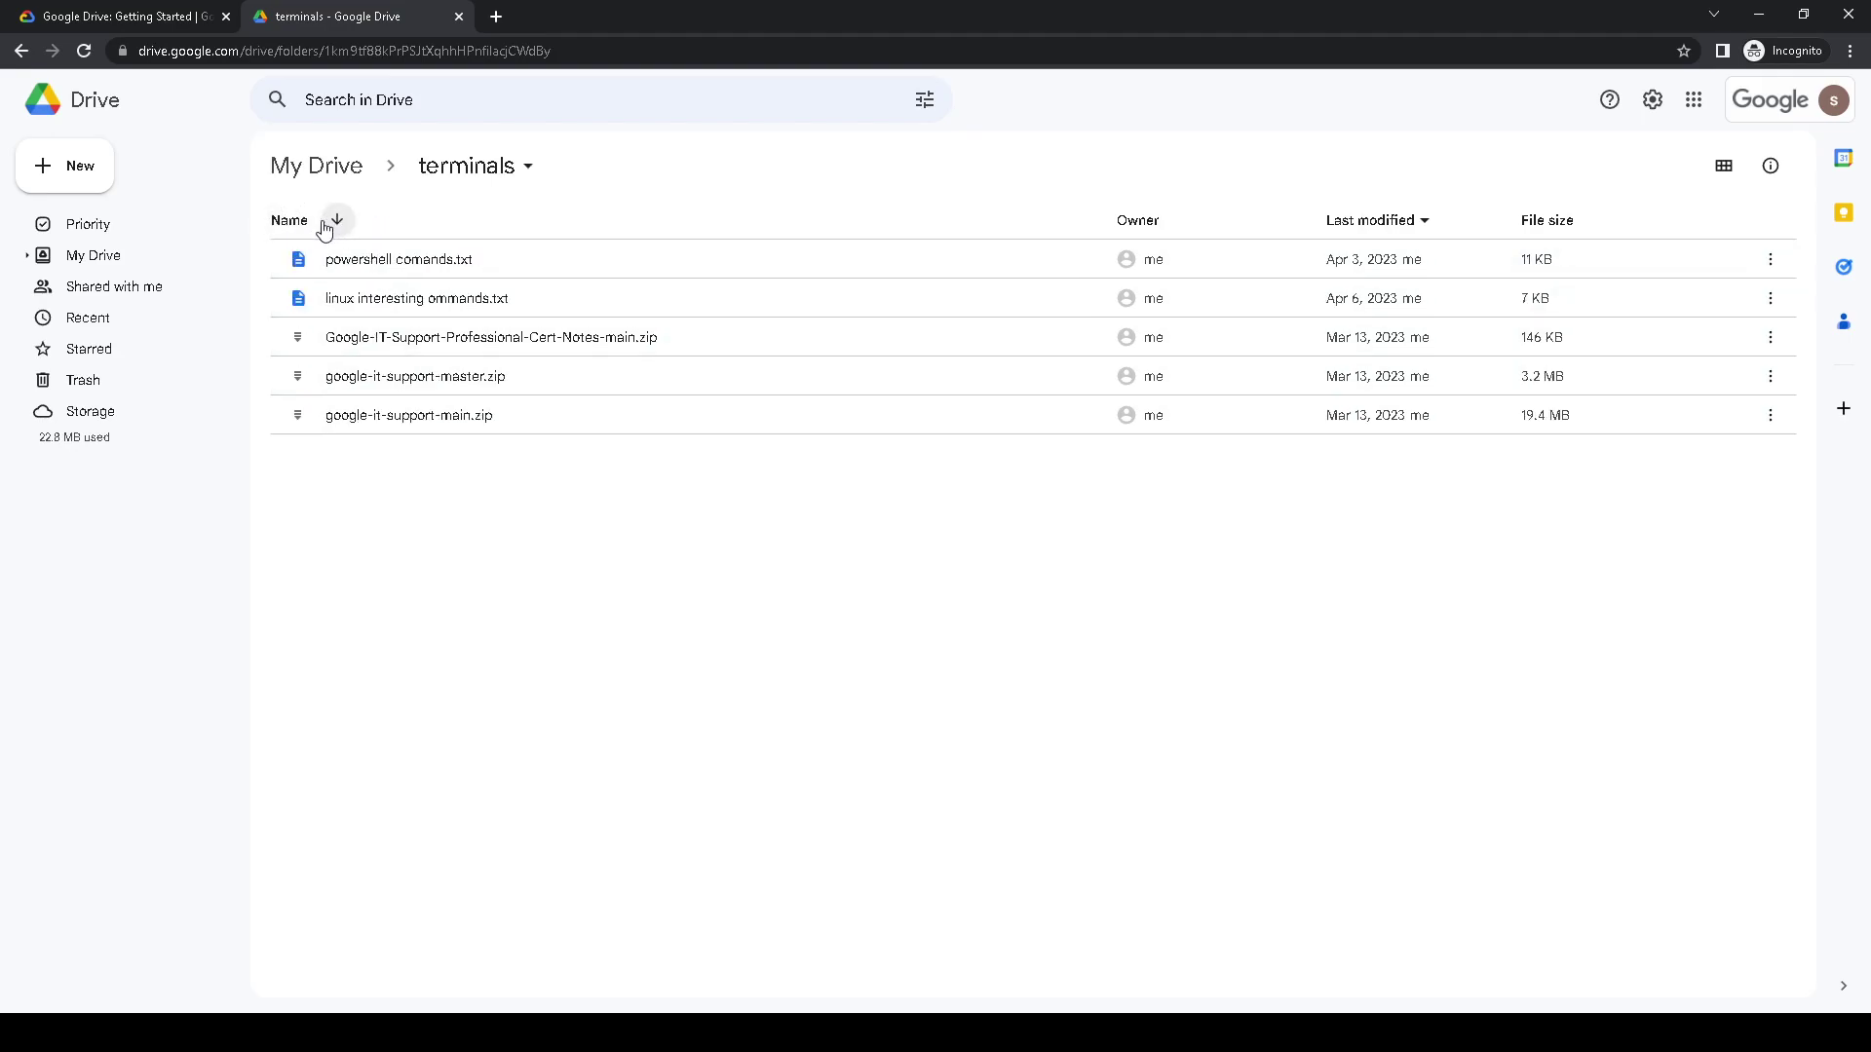
click(292, 220)
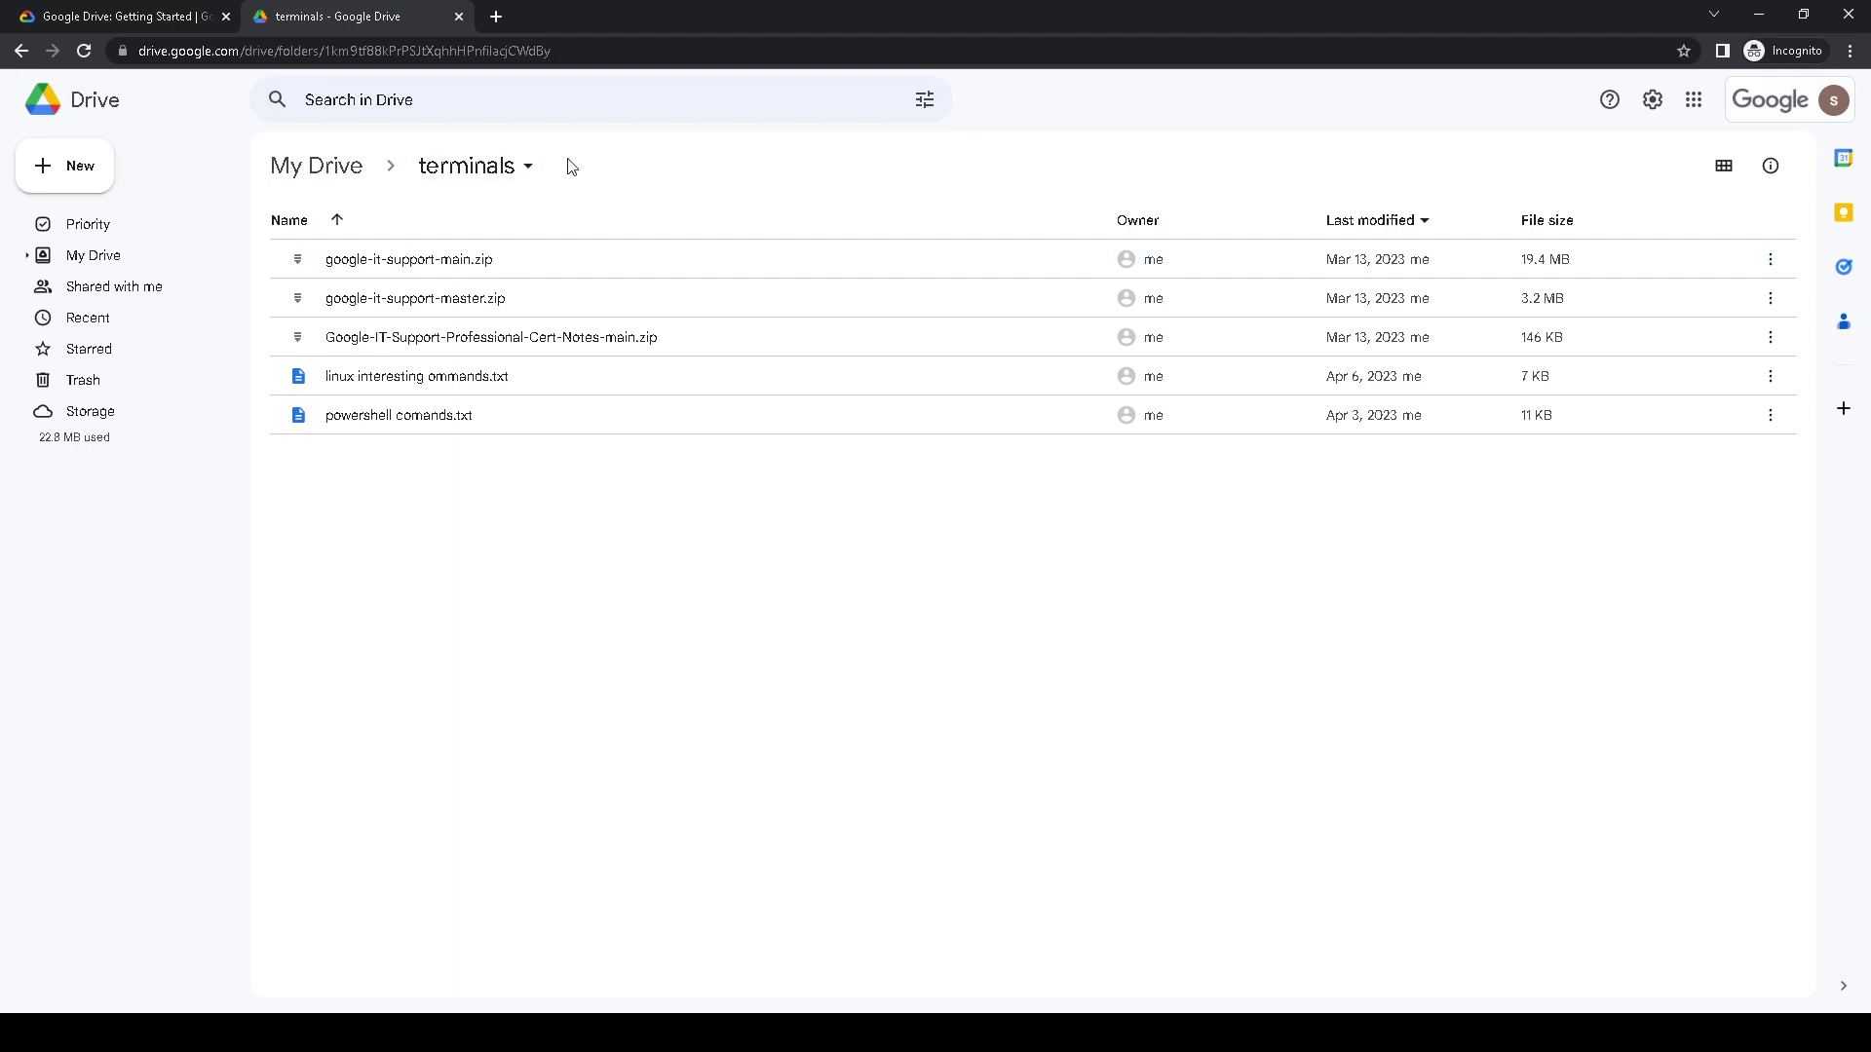
click(353, 170)
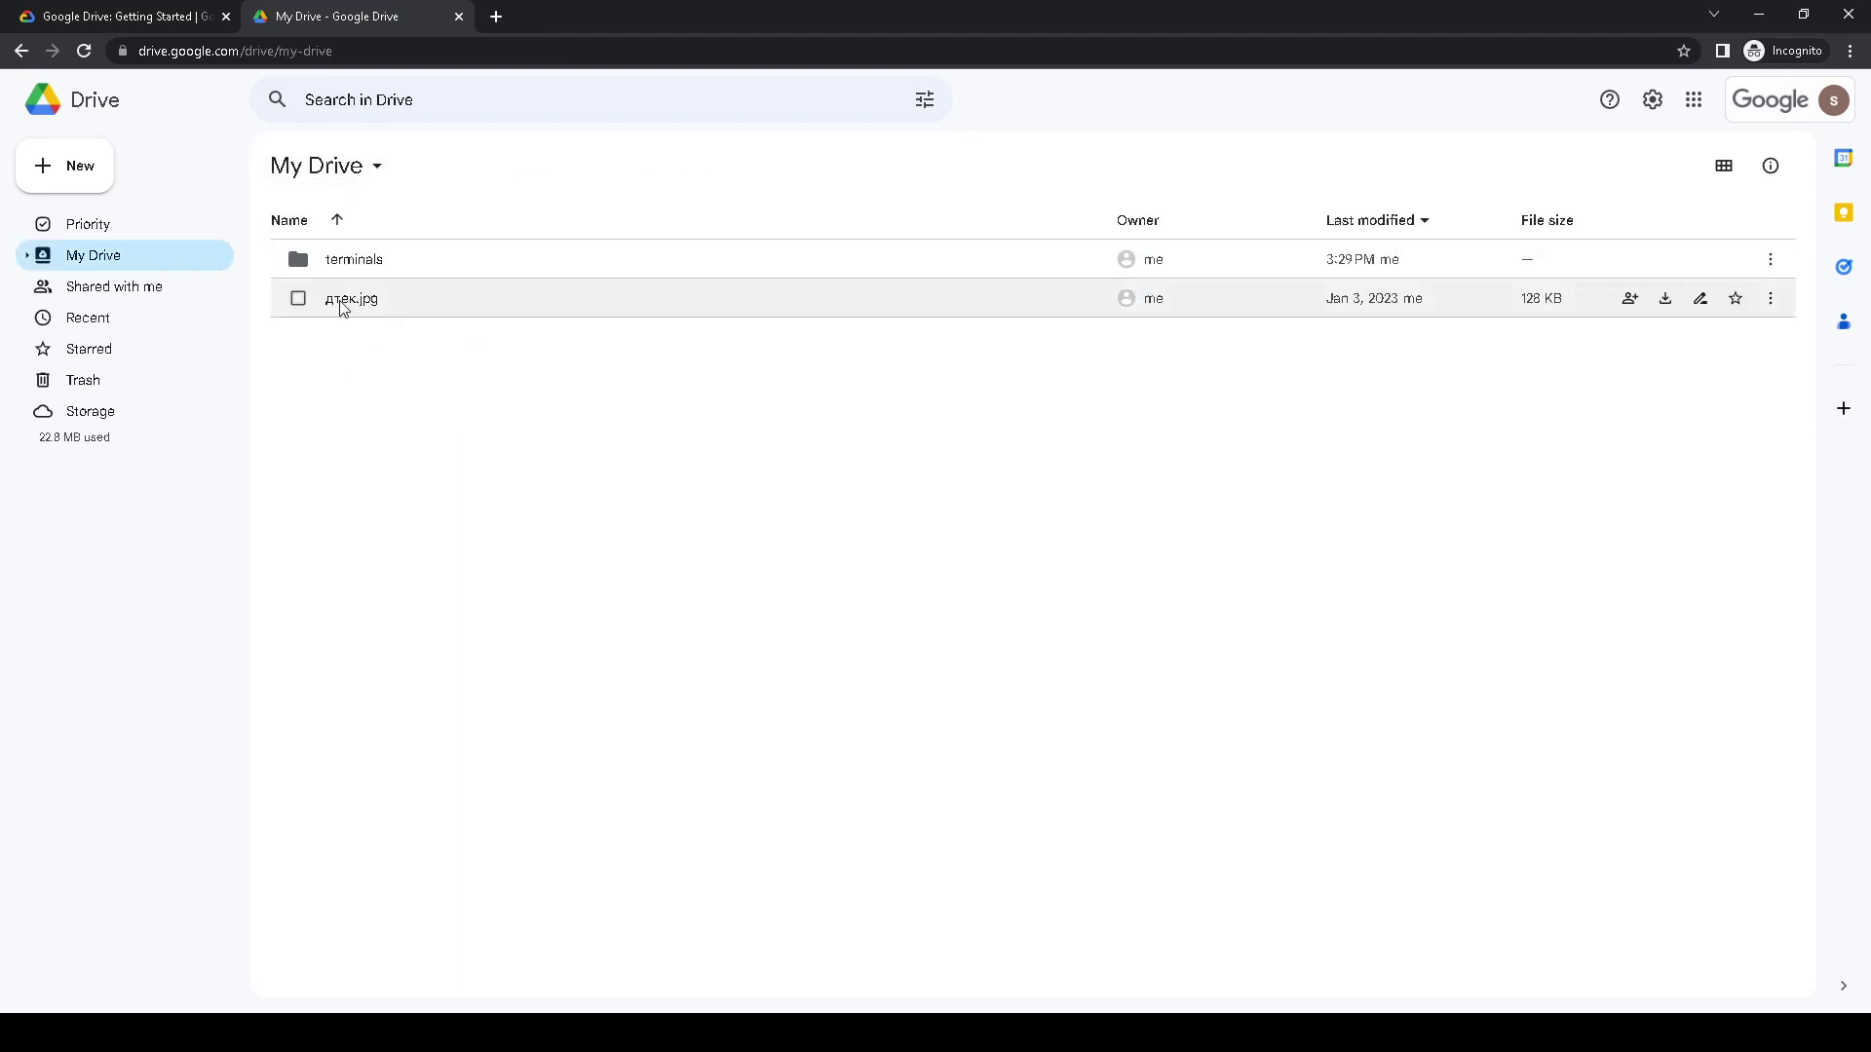
- Re-upload дтек.jpg, replacing the existing file as Version 2, then return to the lab
click(70, 173)
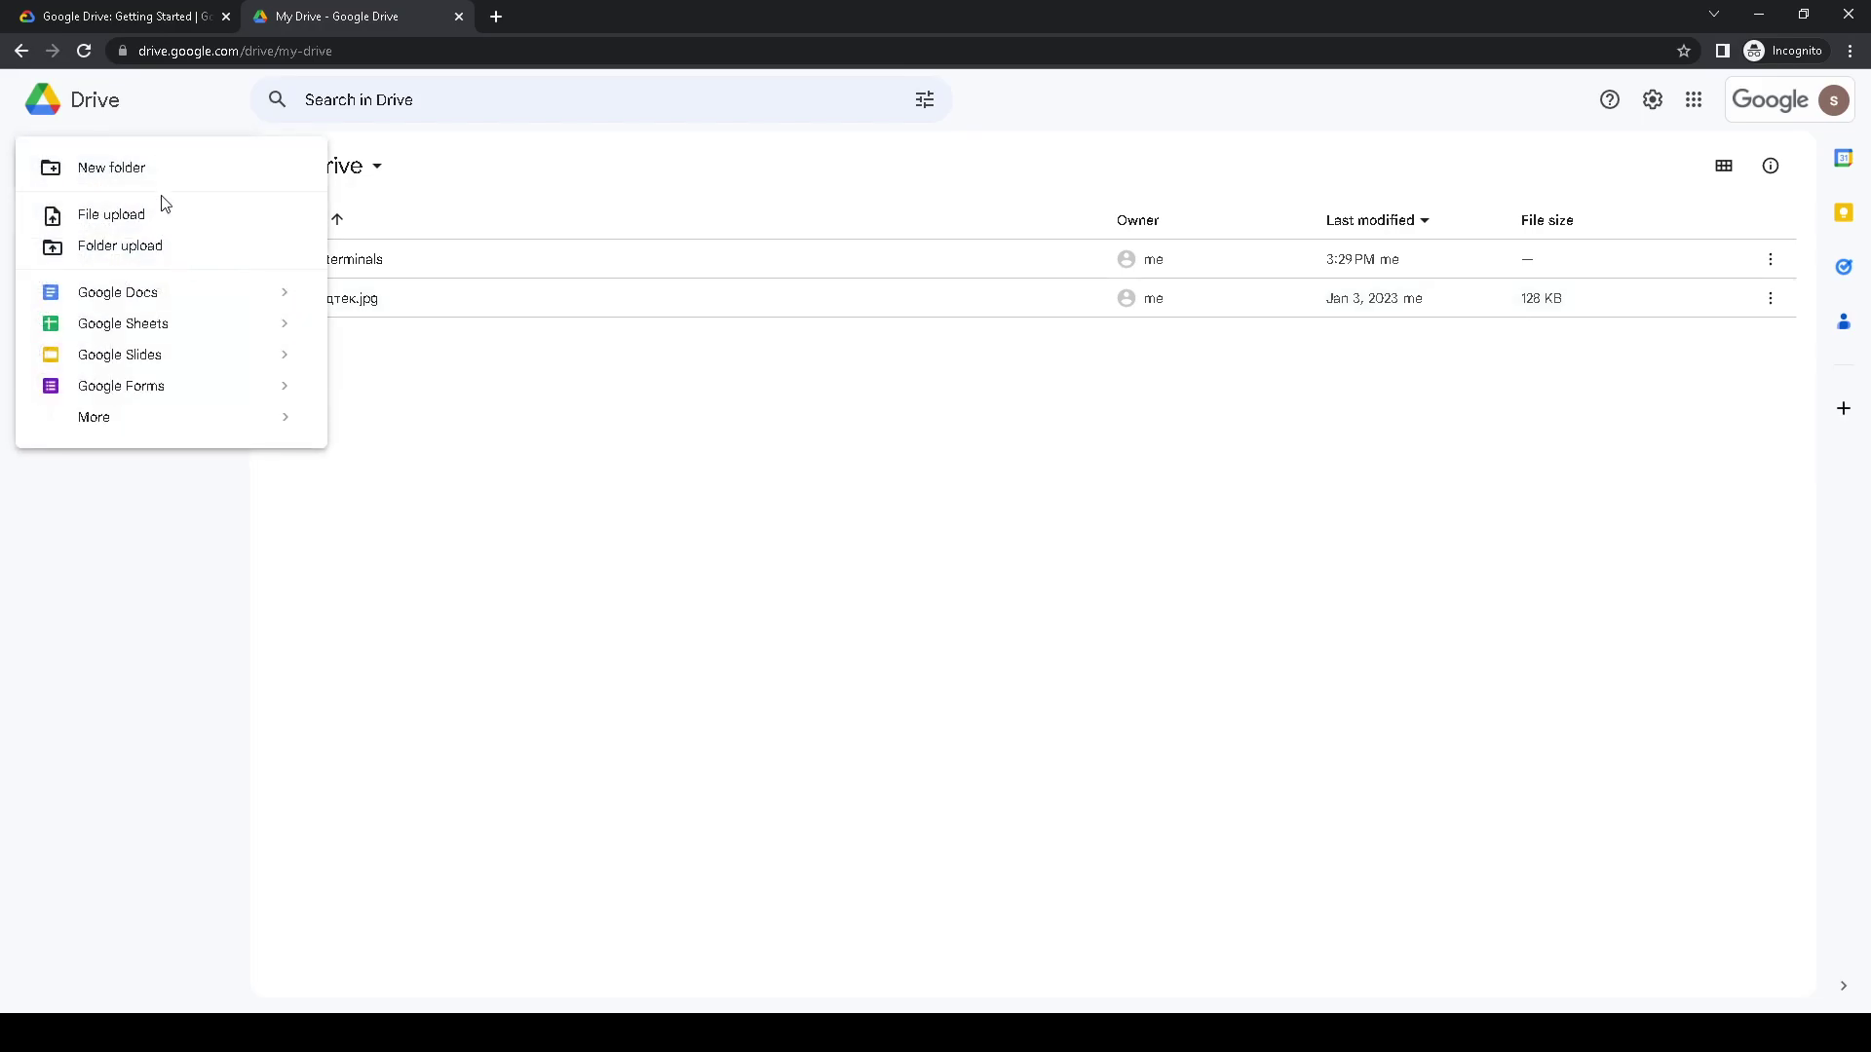
click(160, 212)
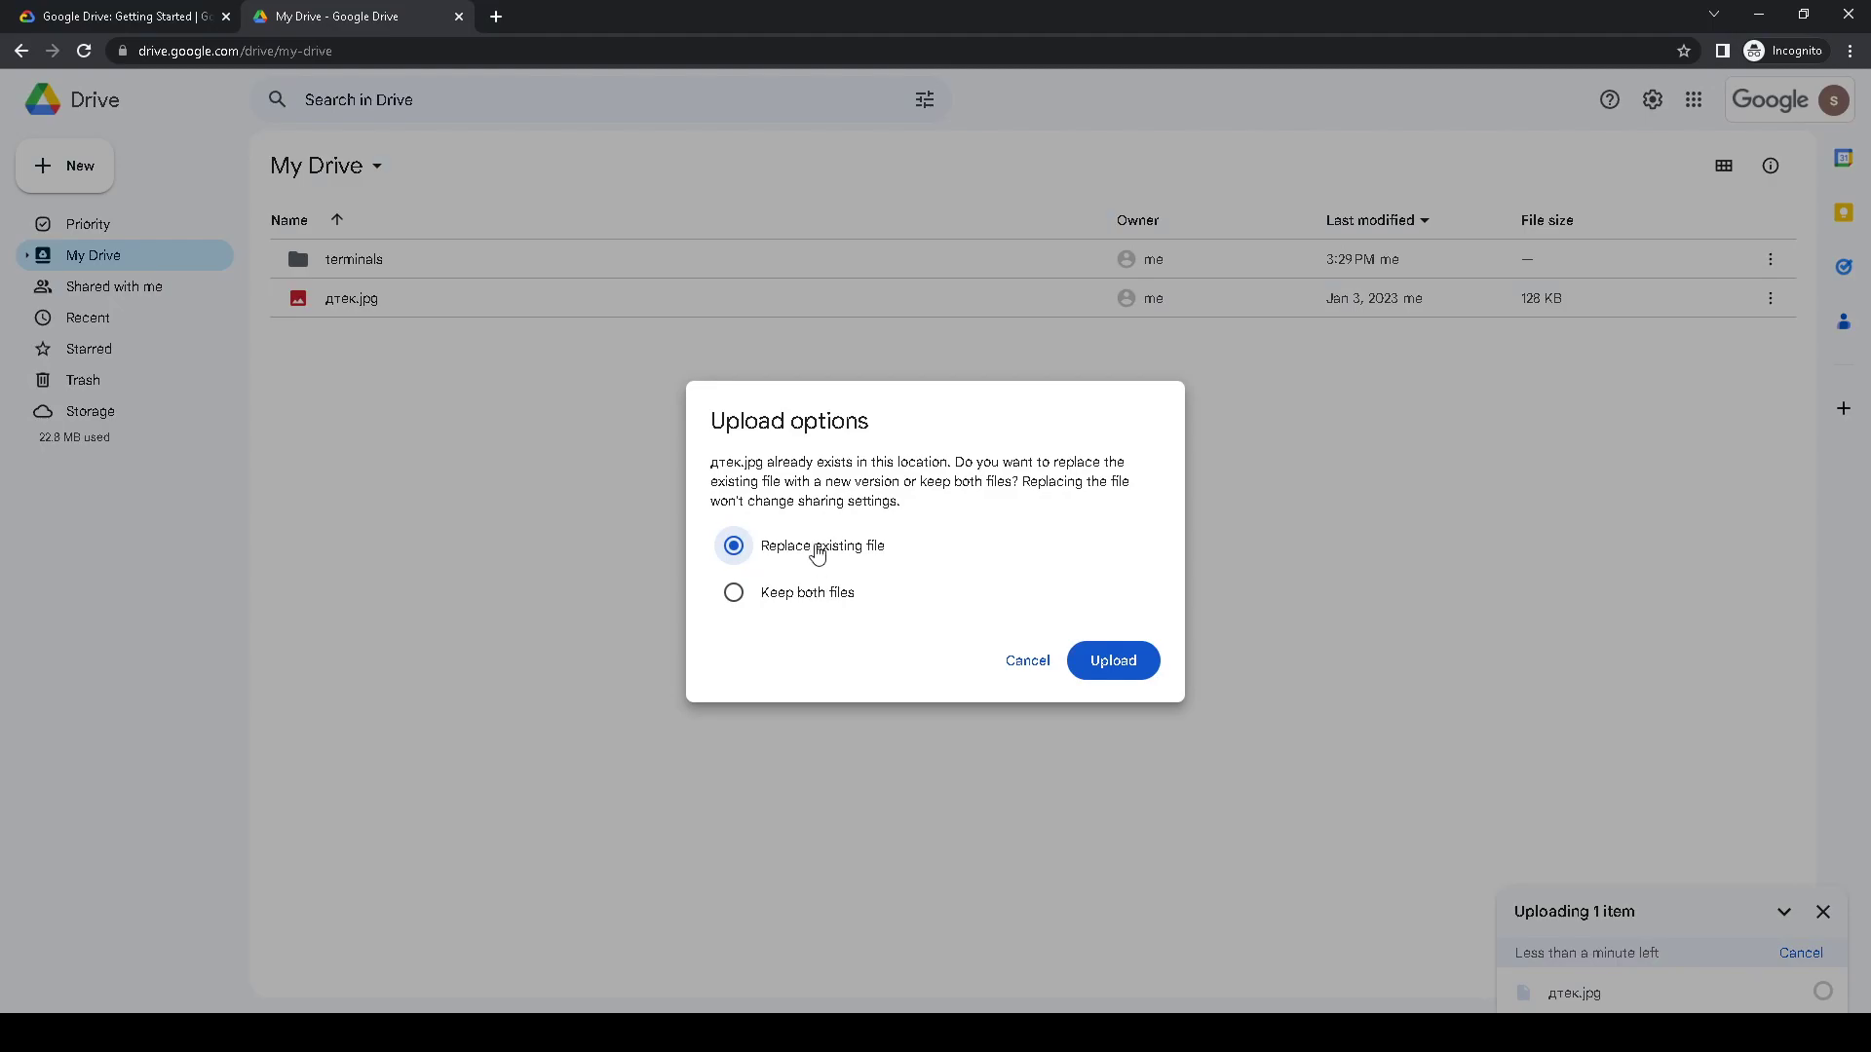
click(1125, 666)
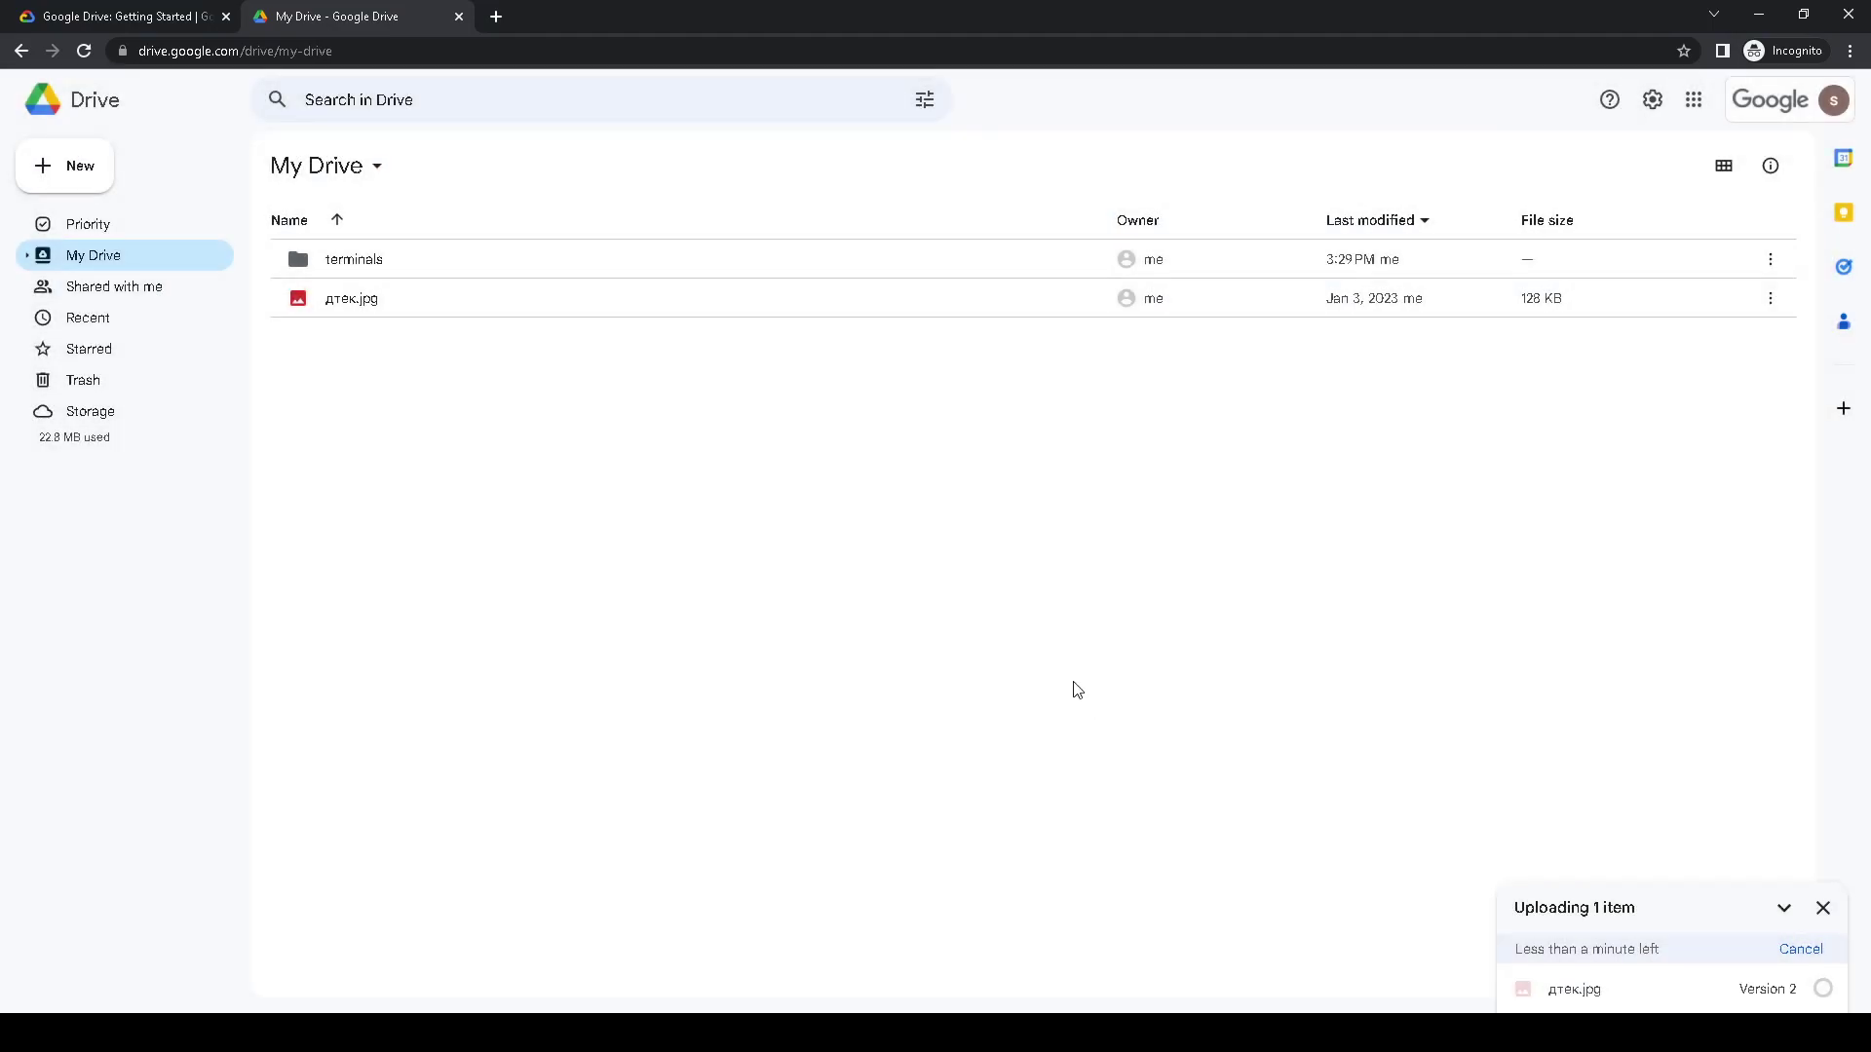
click(121, 16)
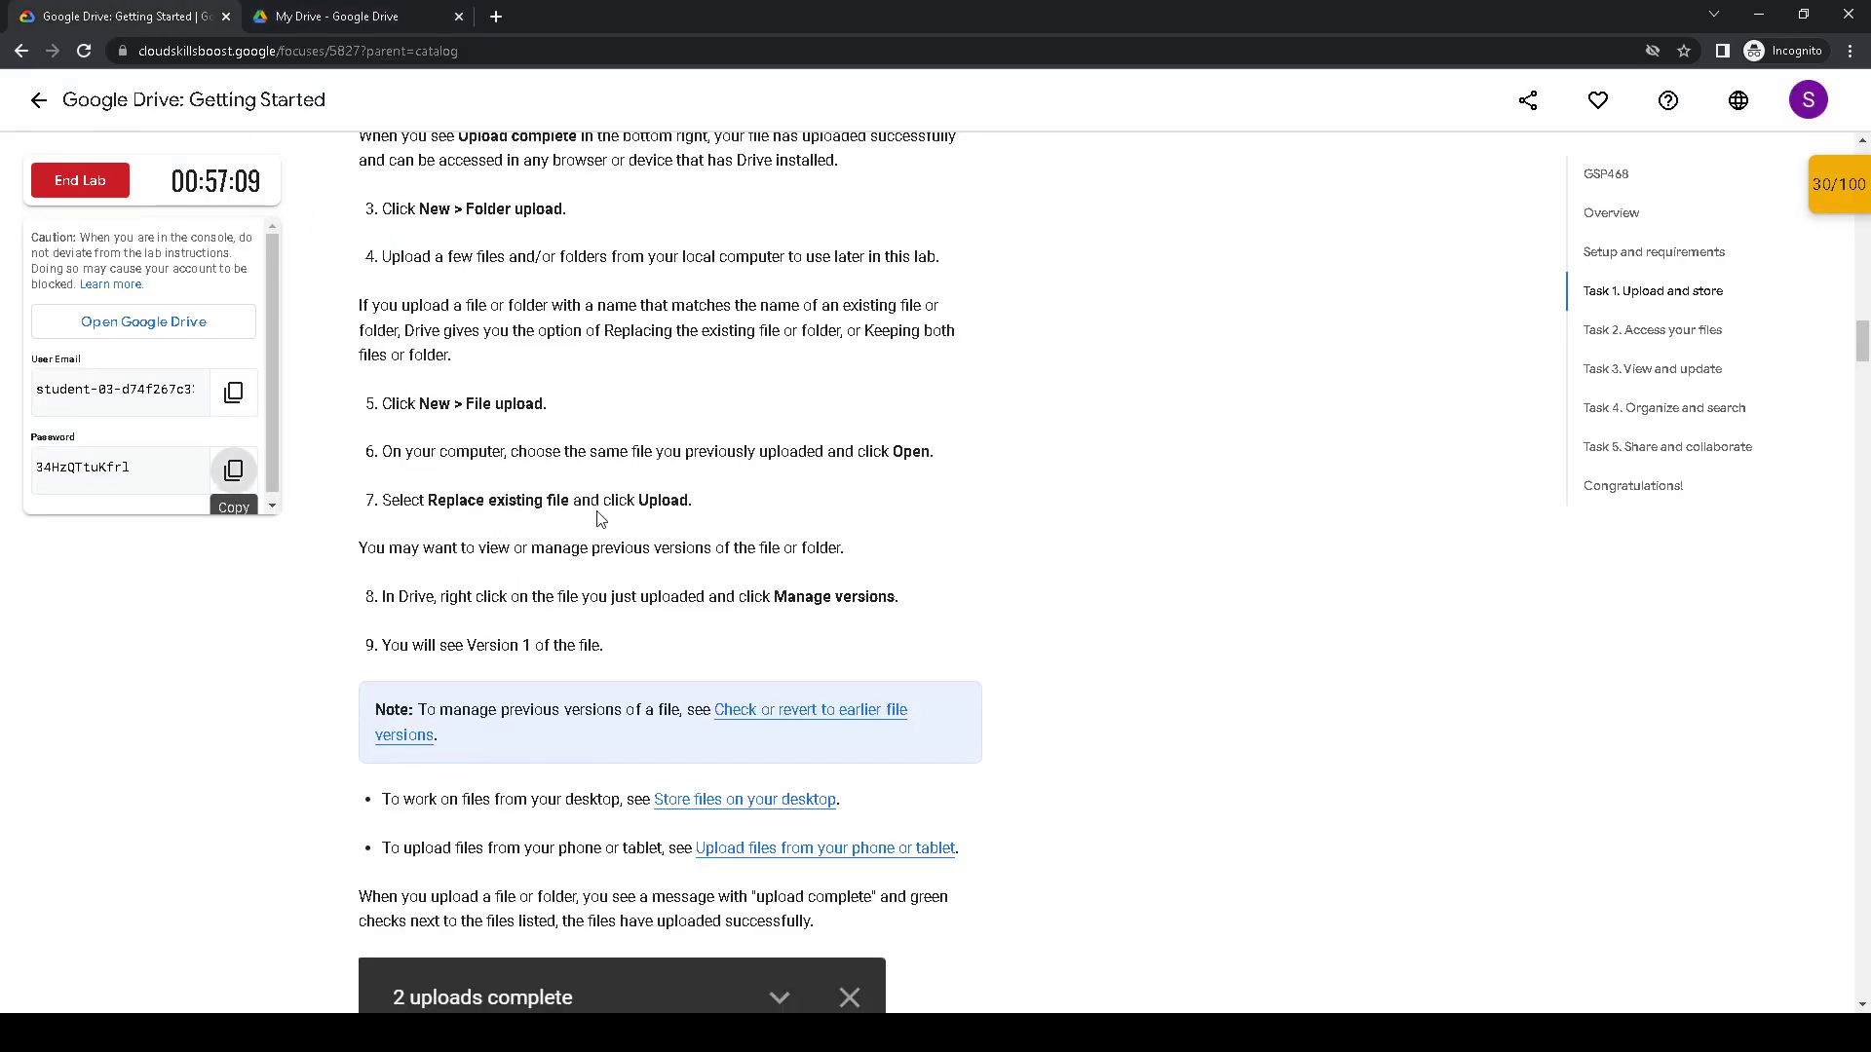
scroll(596, 520, down, 3)
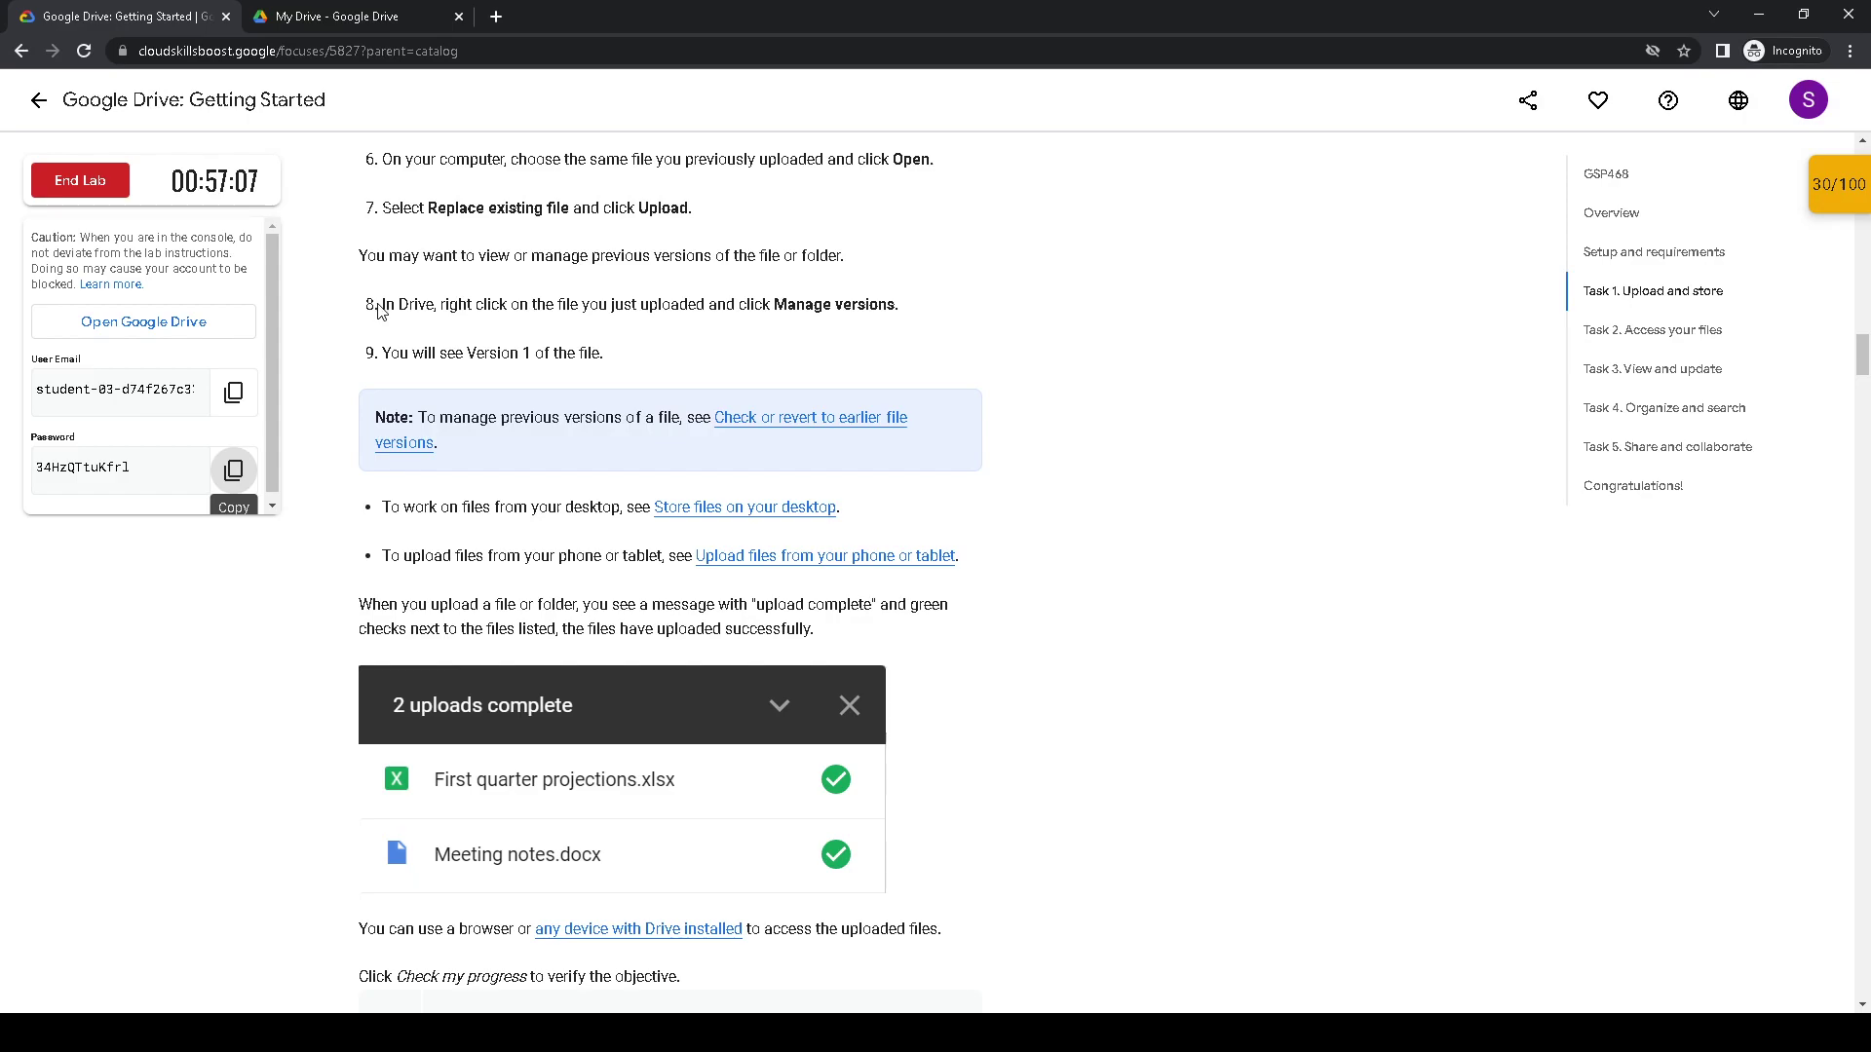
drag(380, 304, 912, 295)
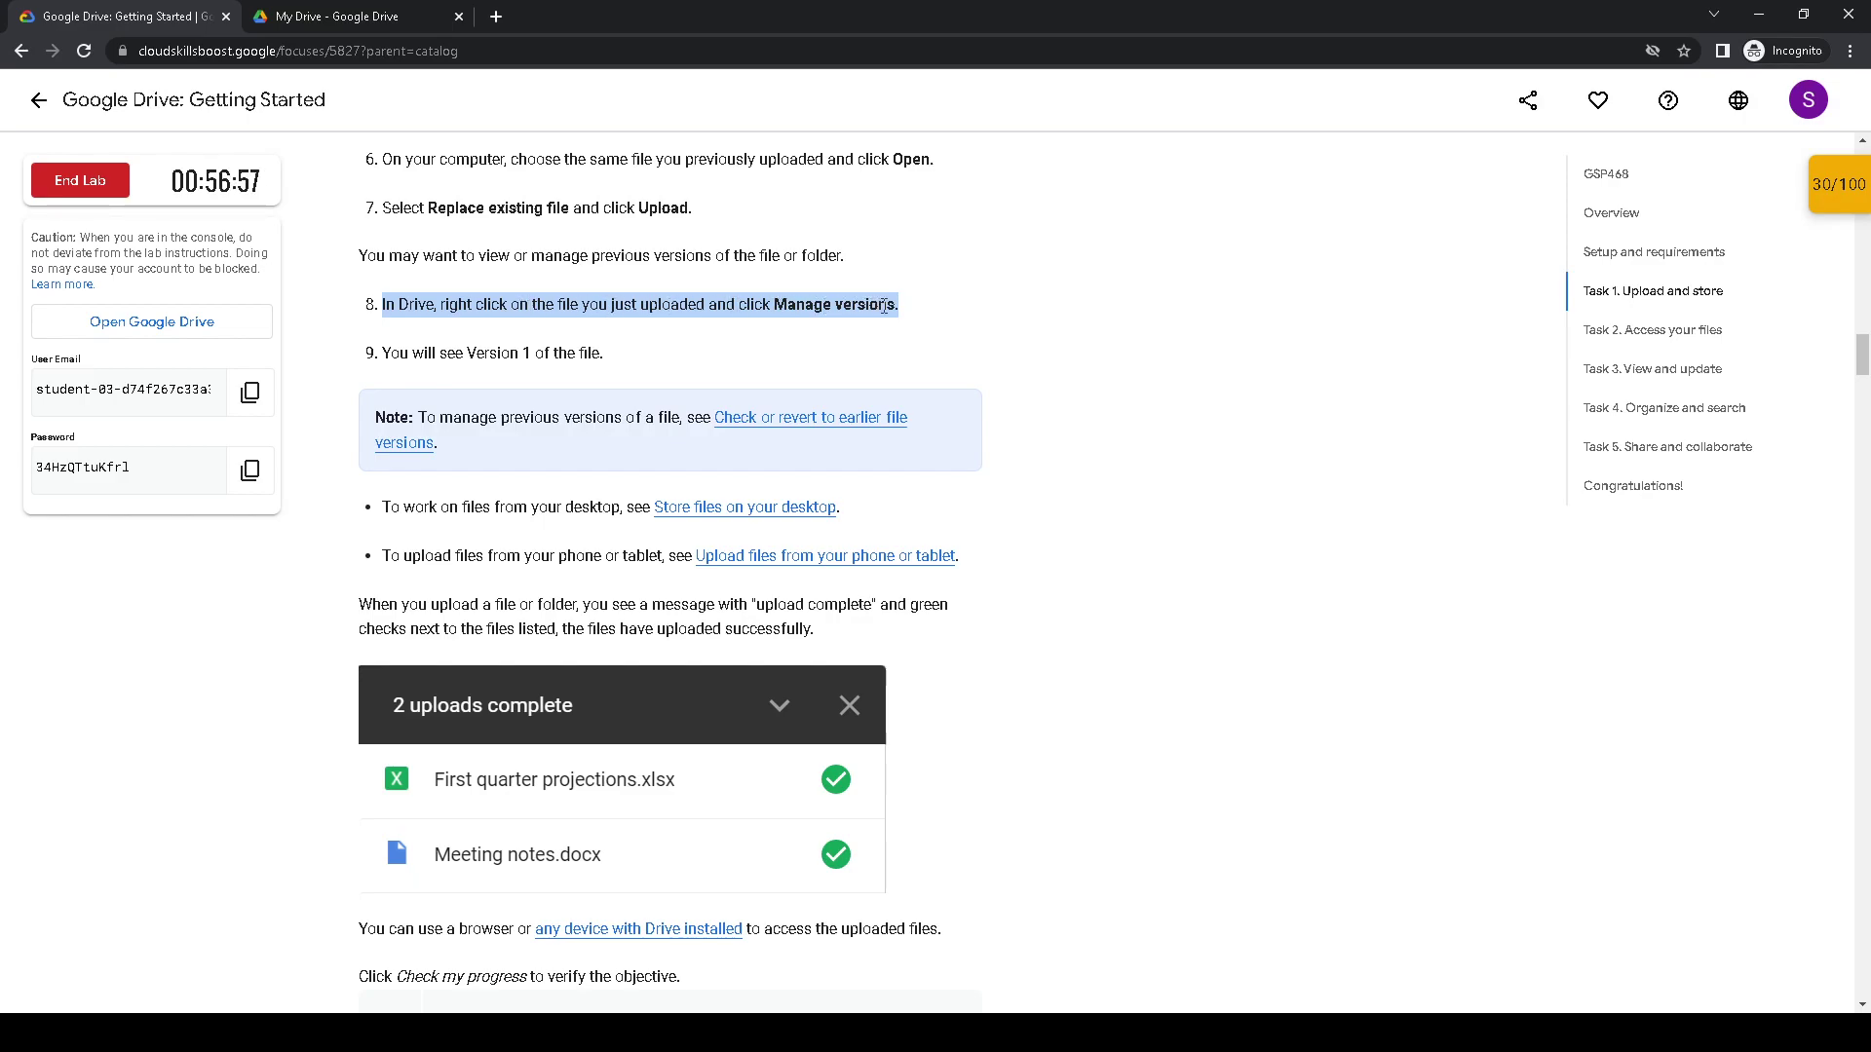
click(349, 18)
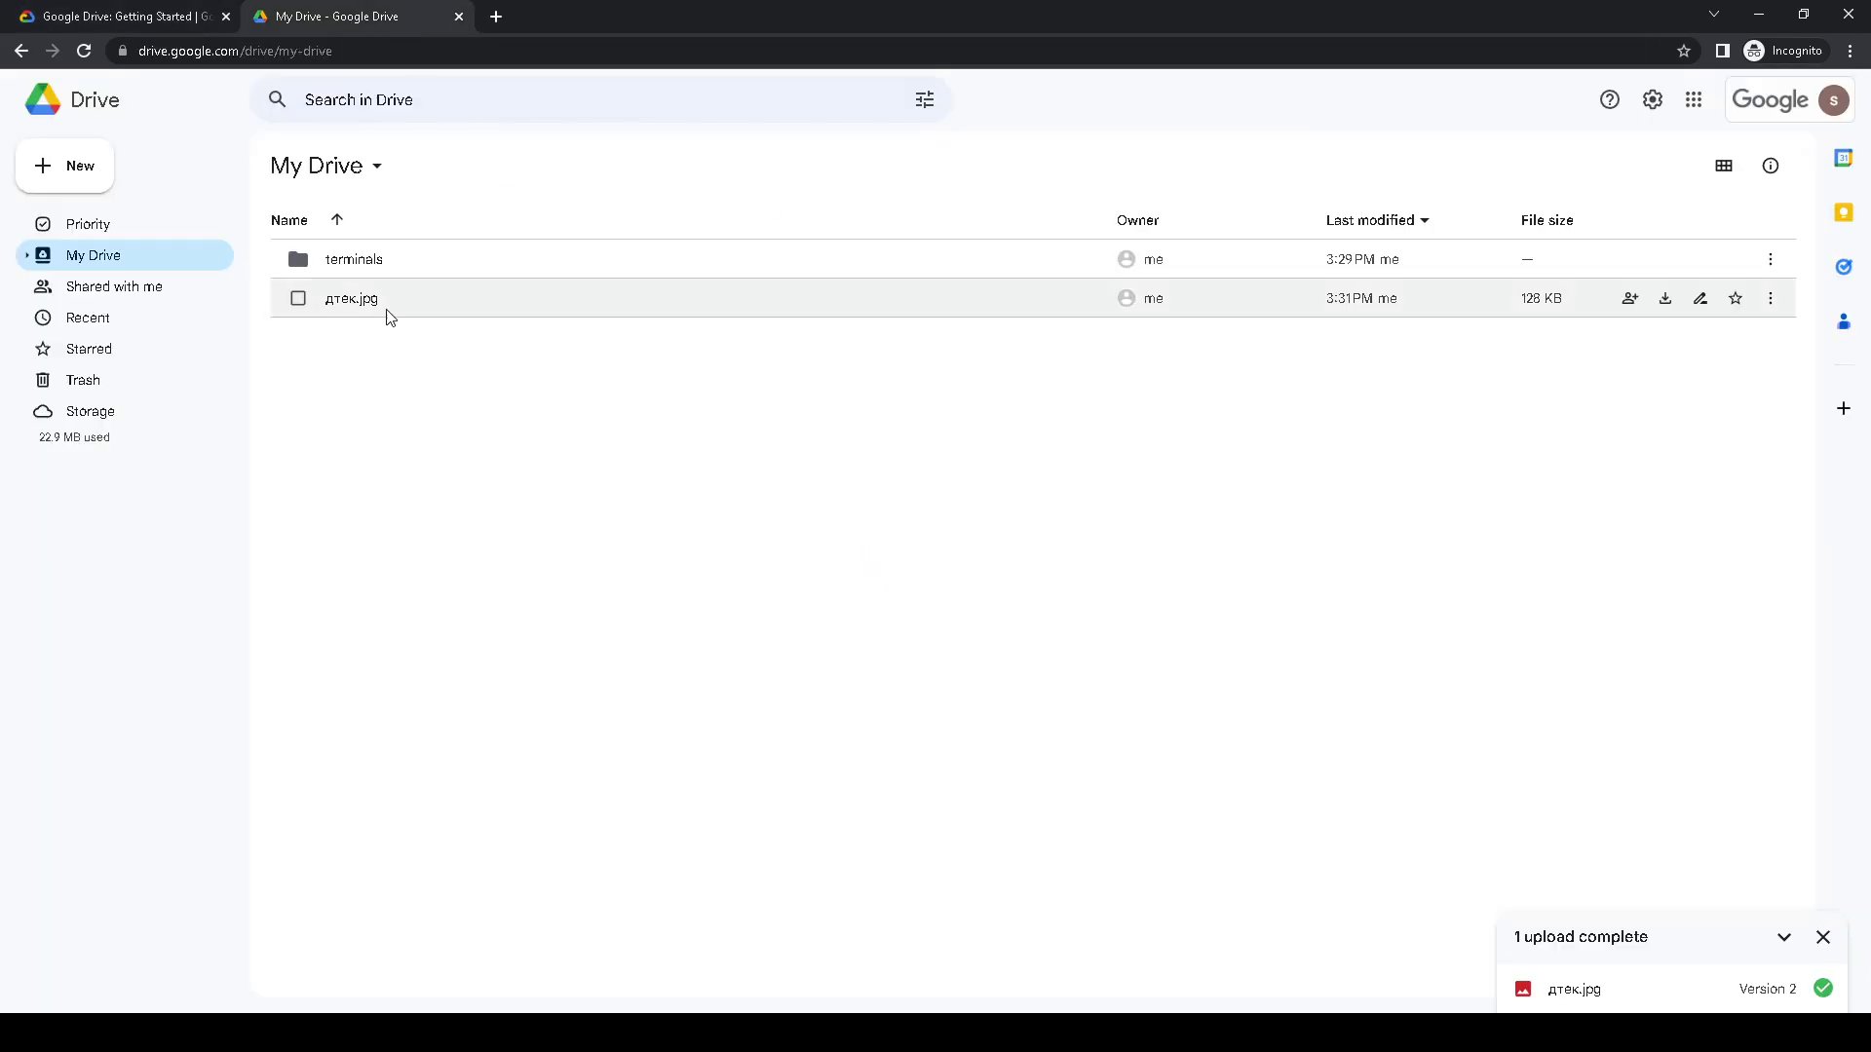
click(1770, 298)
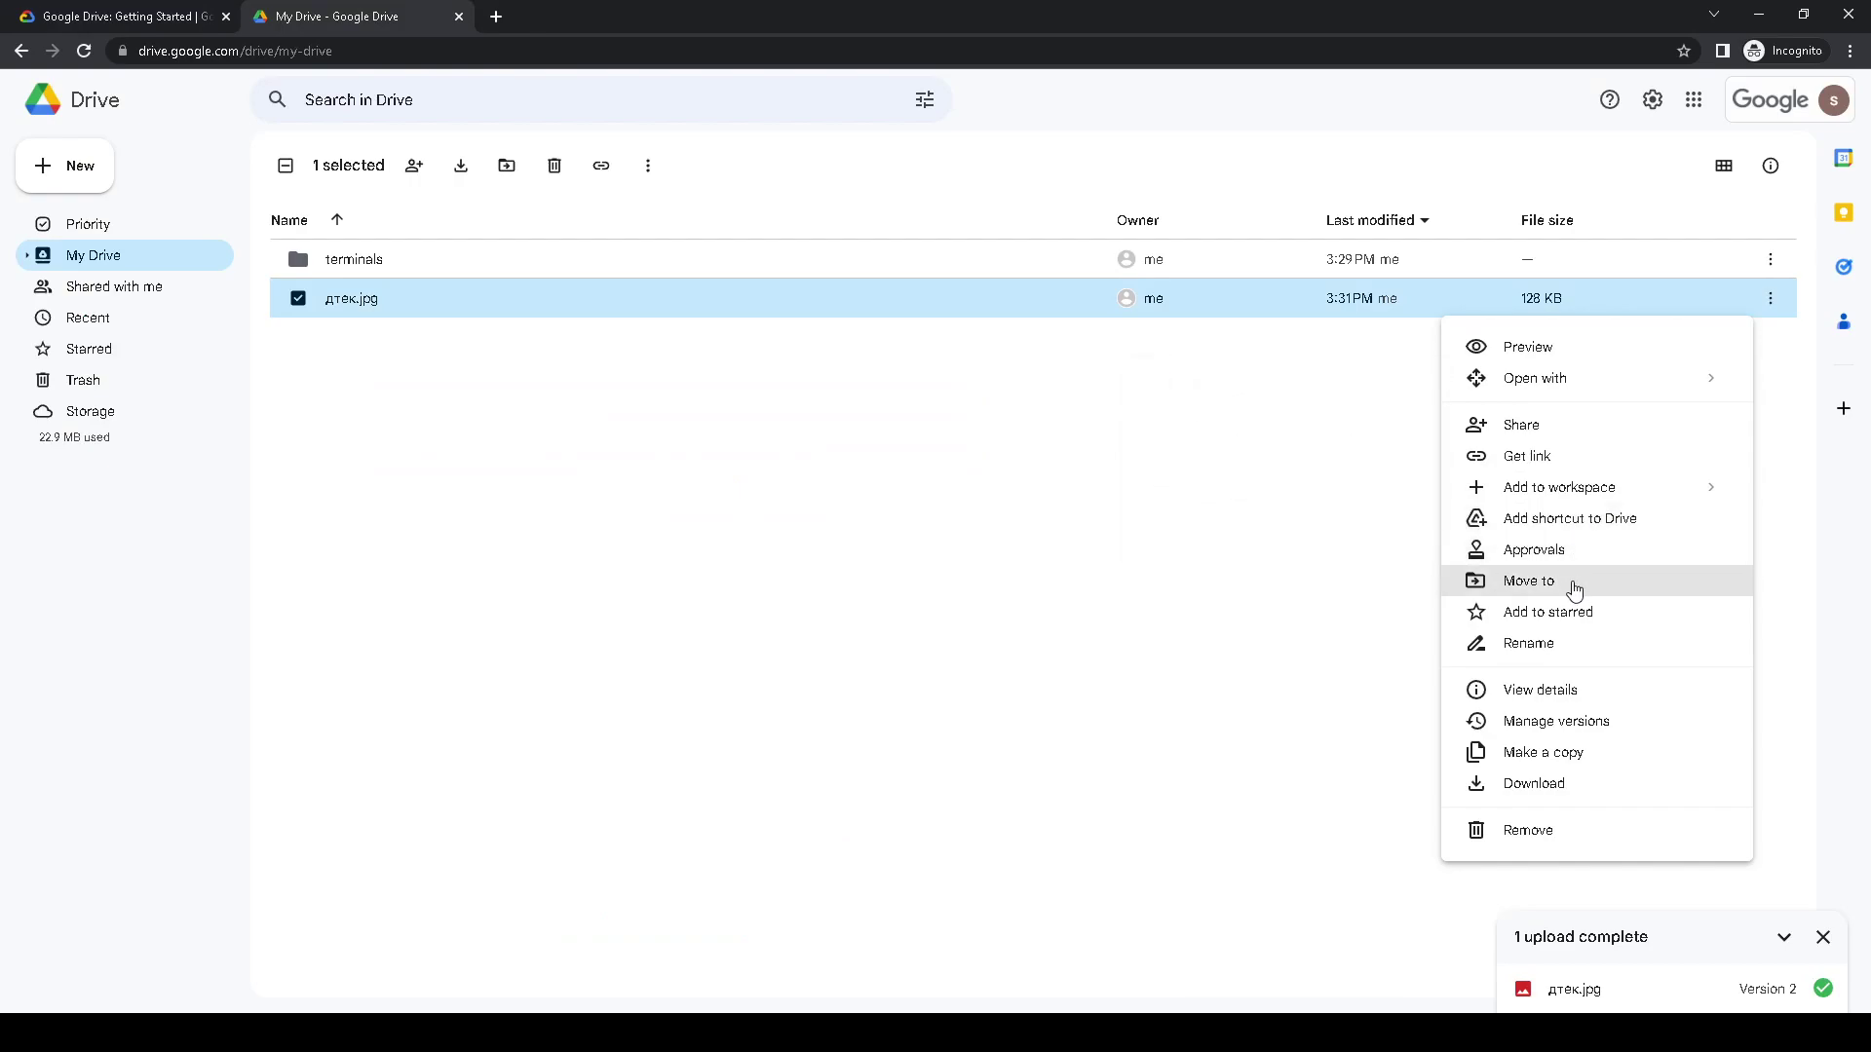
click(1600, 724)
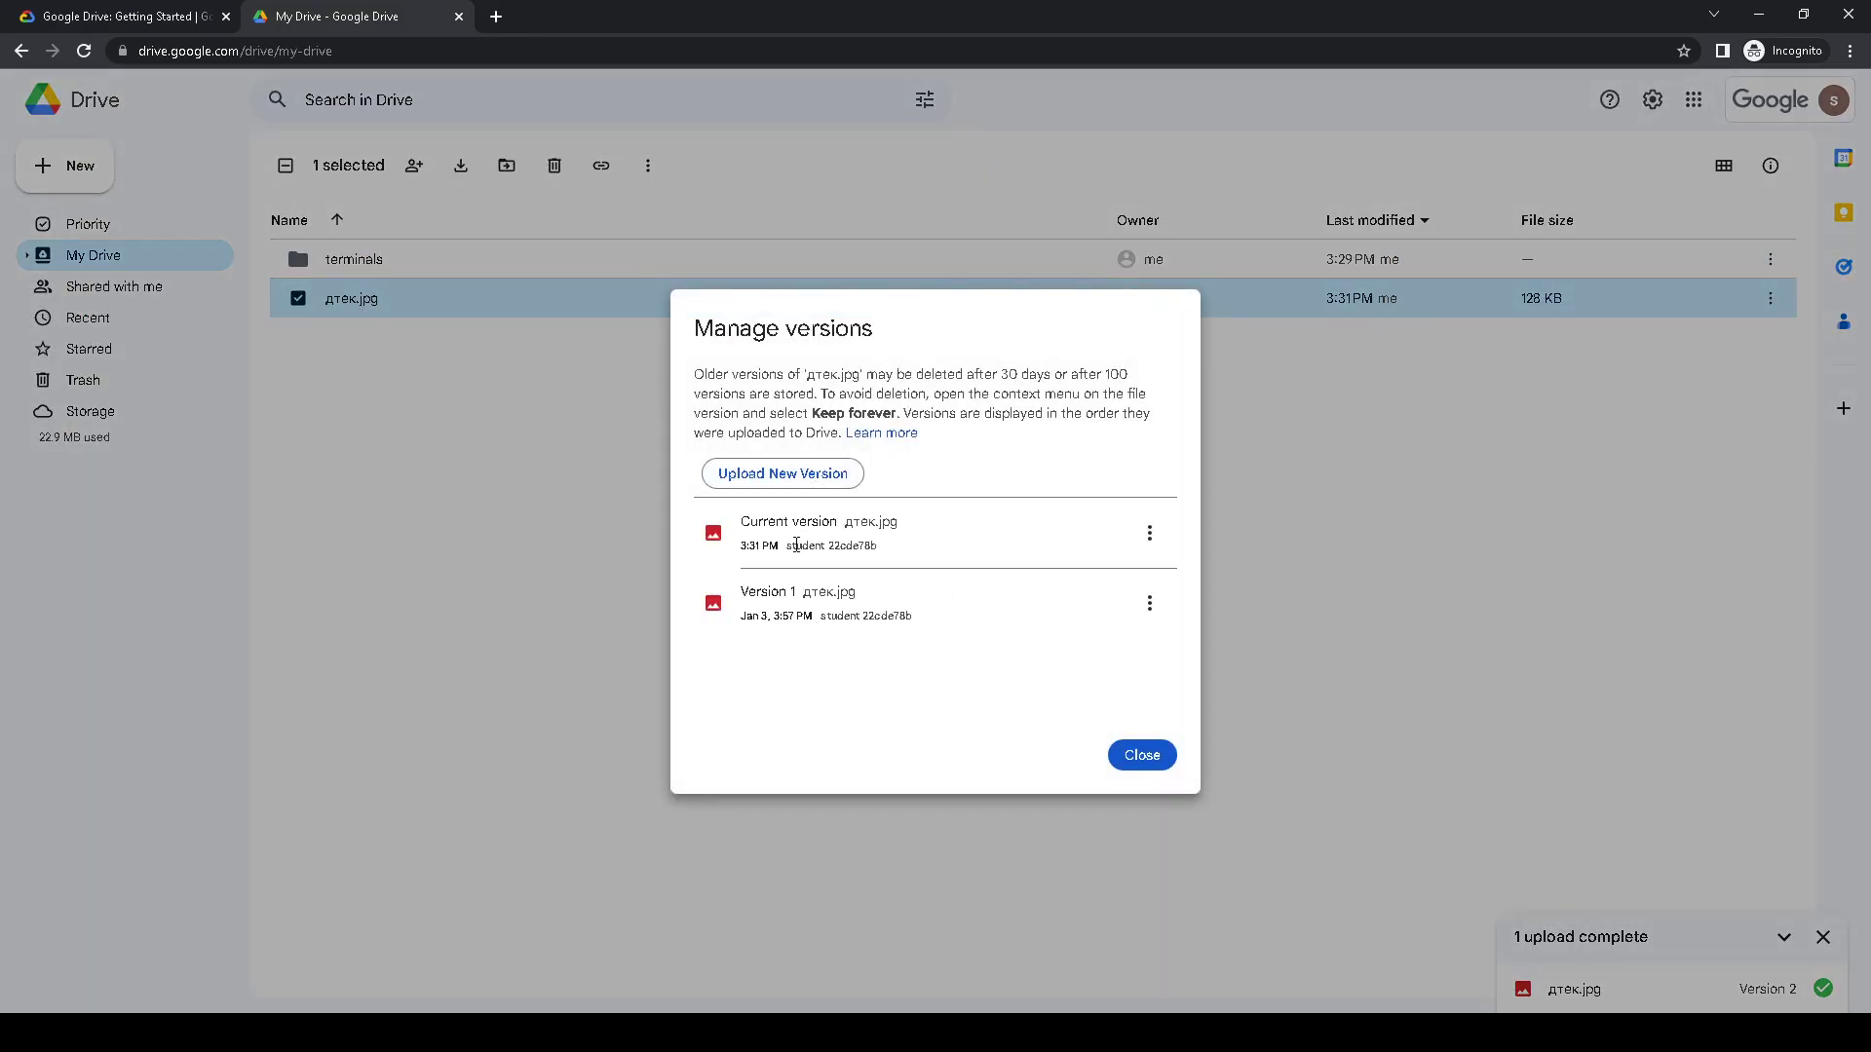
drag(809, 550, 891, 555)
click(1164, 769)
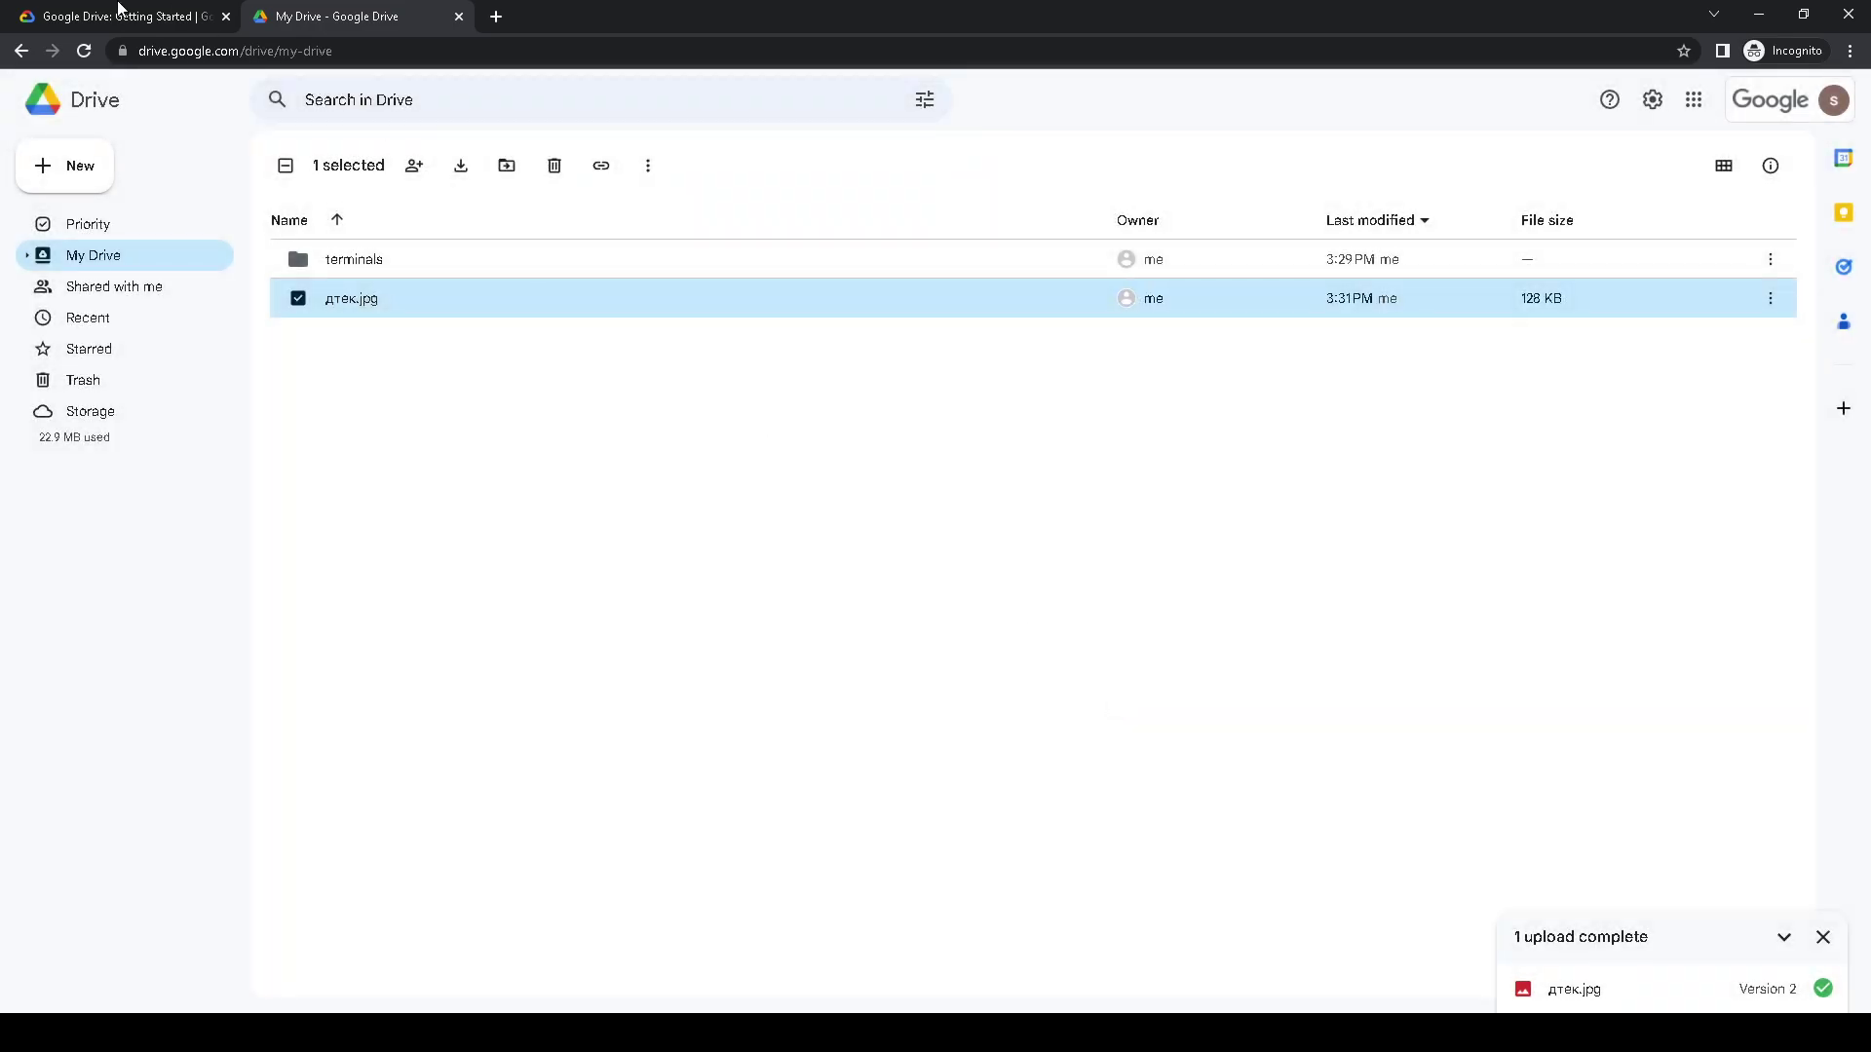
click(127, 14)
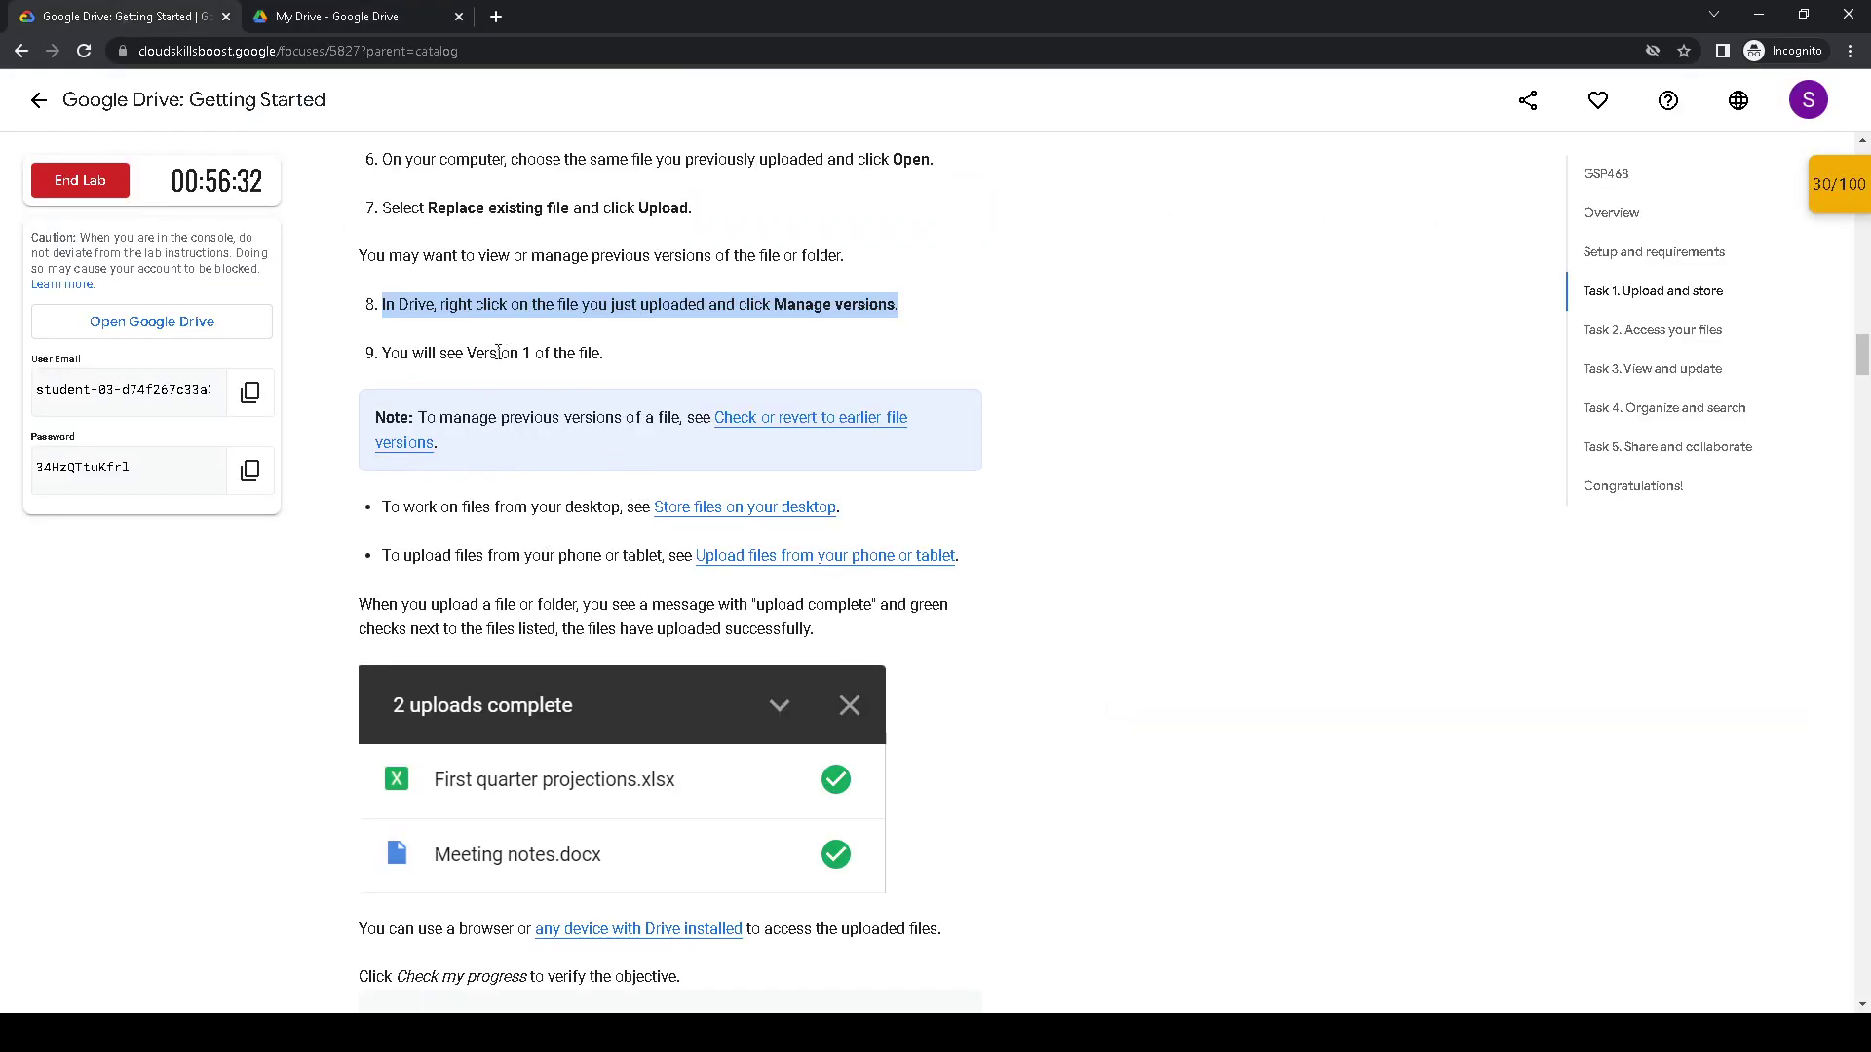
- Run Check my progress for the Upload files to Drive objective
scroll(511, 346, down, 1)
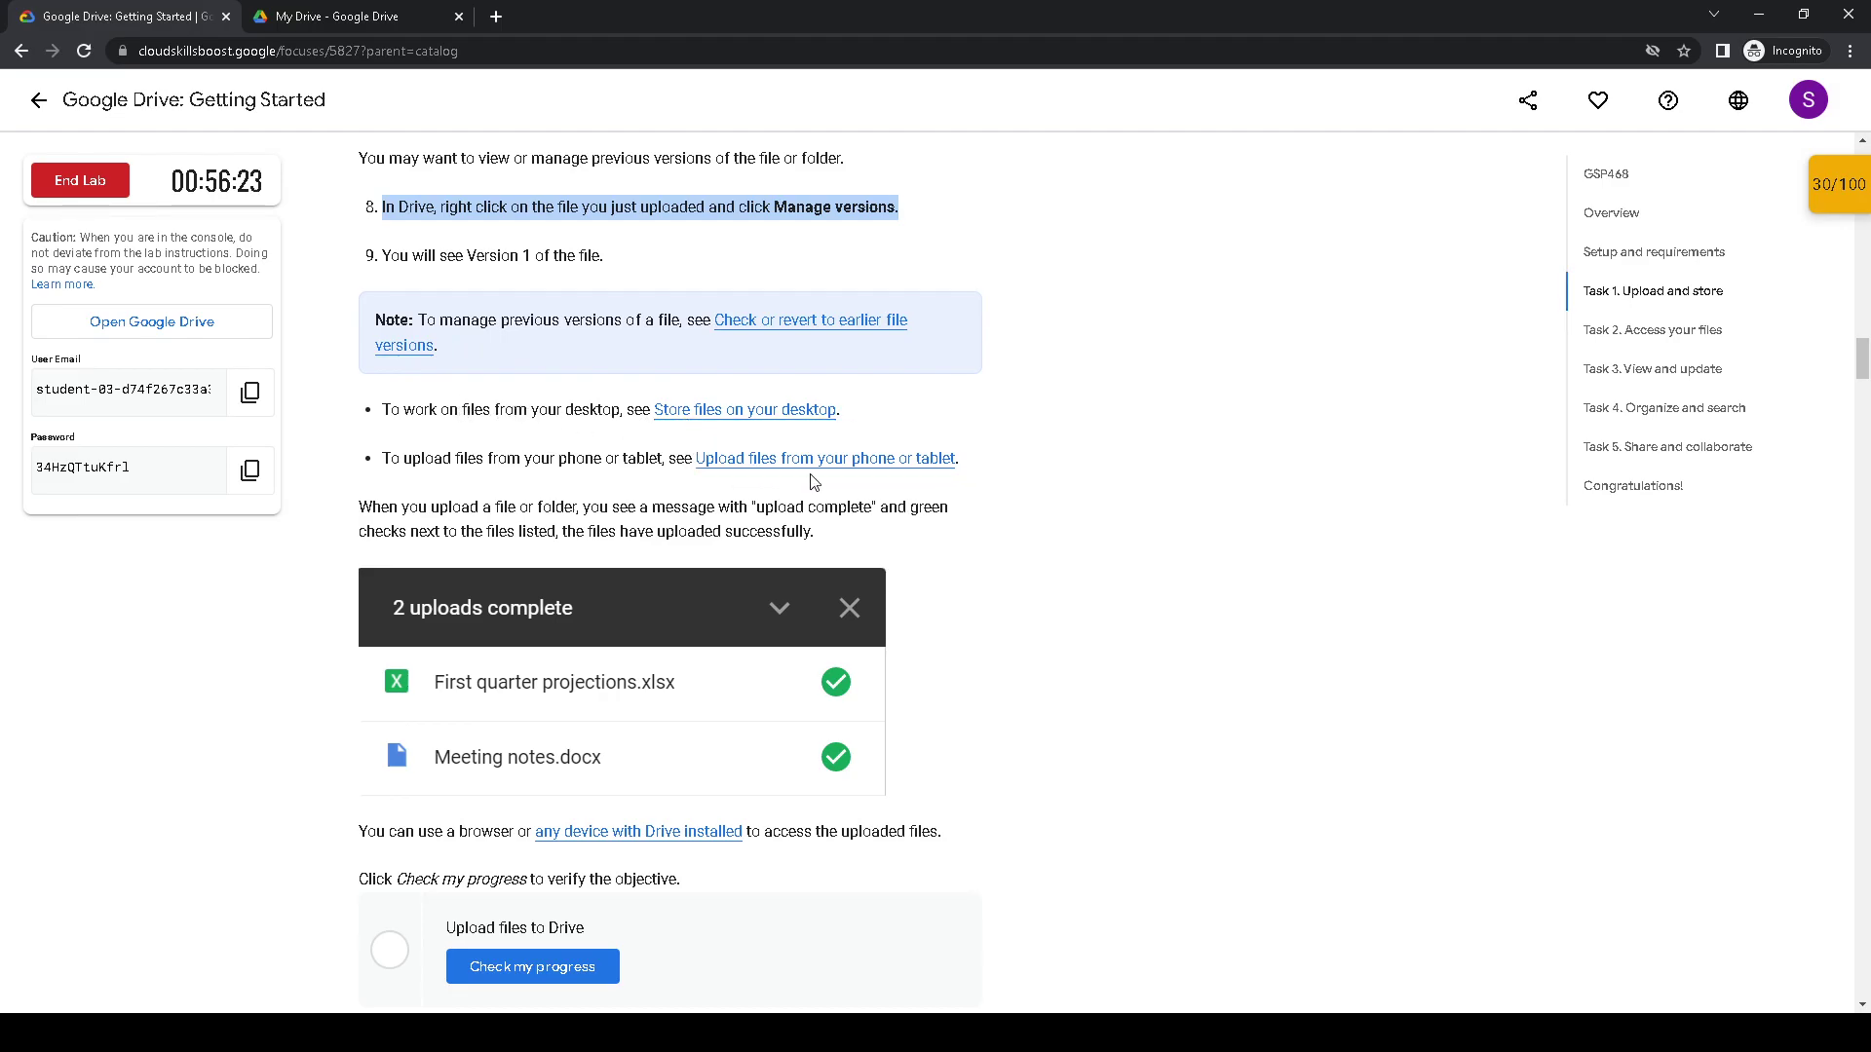
scroll(753, 472, down, 1)
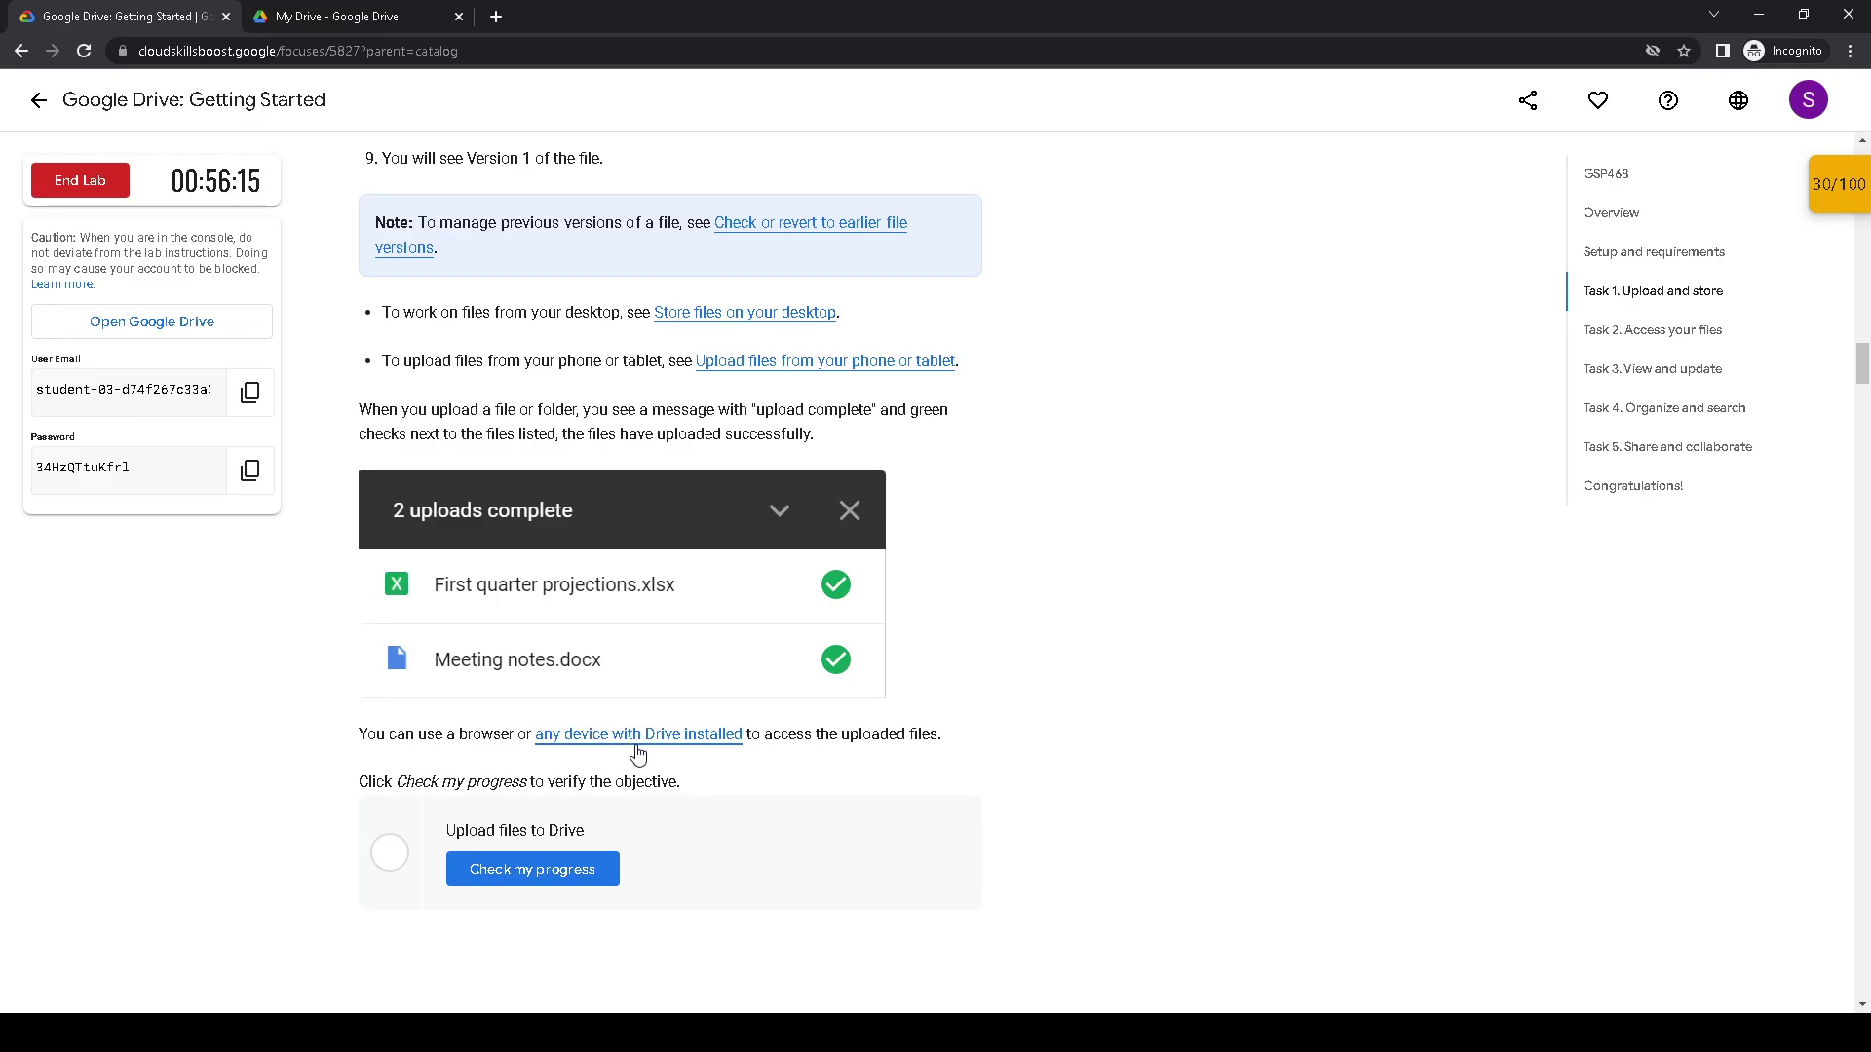
click(563, 880)
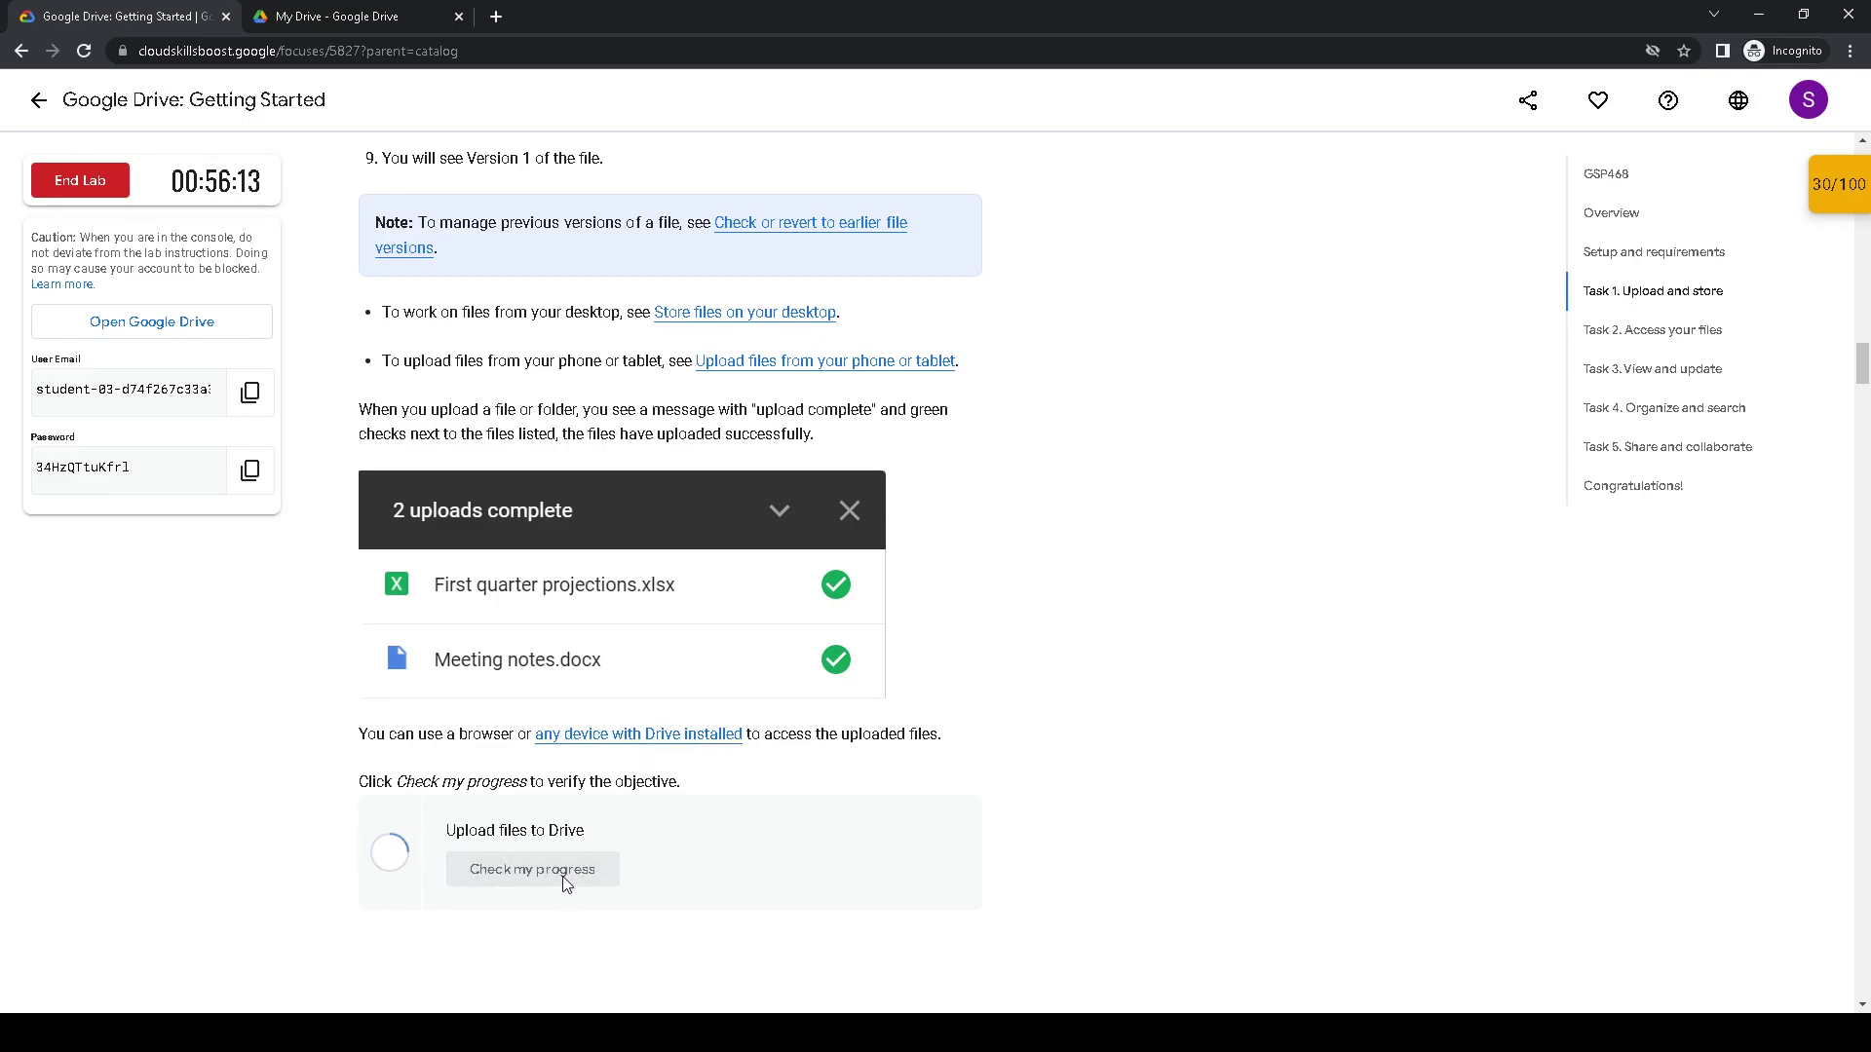
- Read through the instructions to Task 2, then switch to the My Drive file list
scroll(588, 698, down, 3)
scroll(588, 699, down, 4)
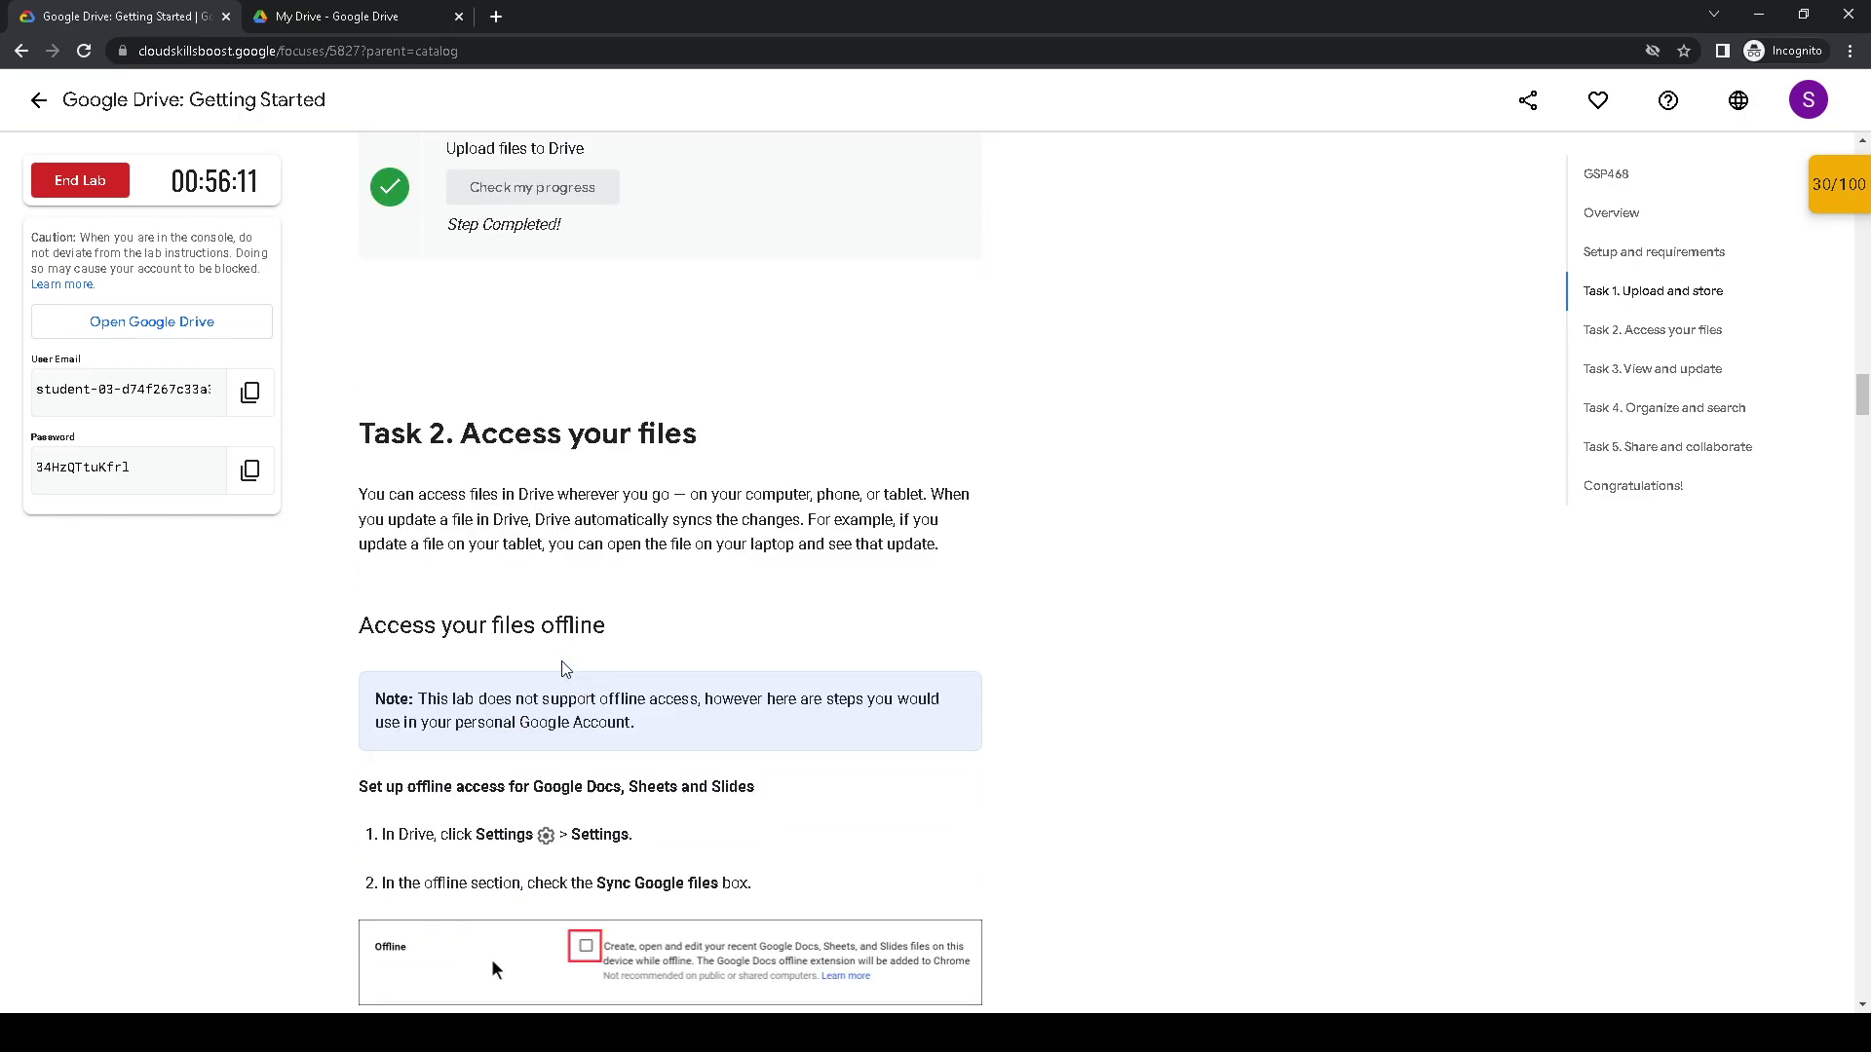
drag(357, 433, 748, 437)
scroll(682, 492, down, 2)
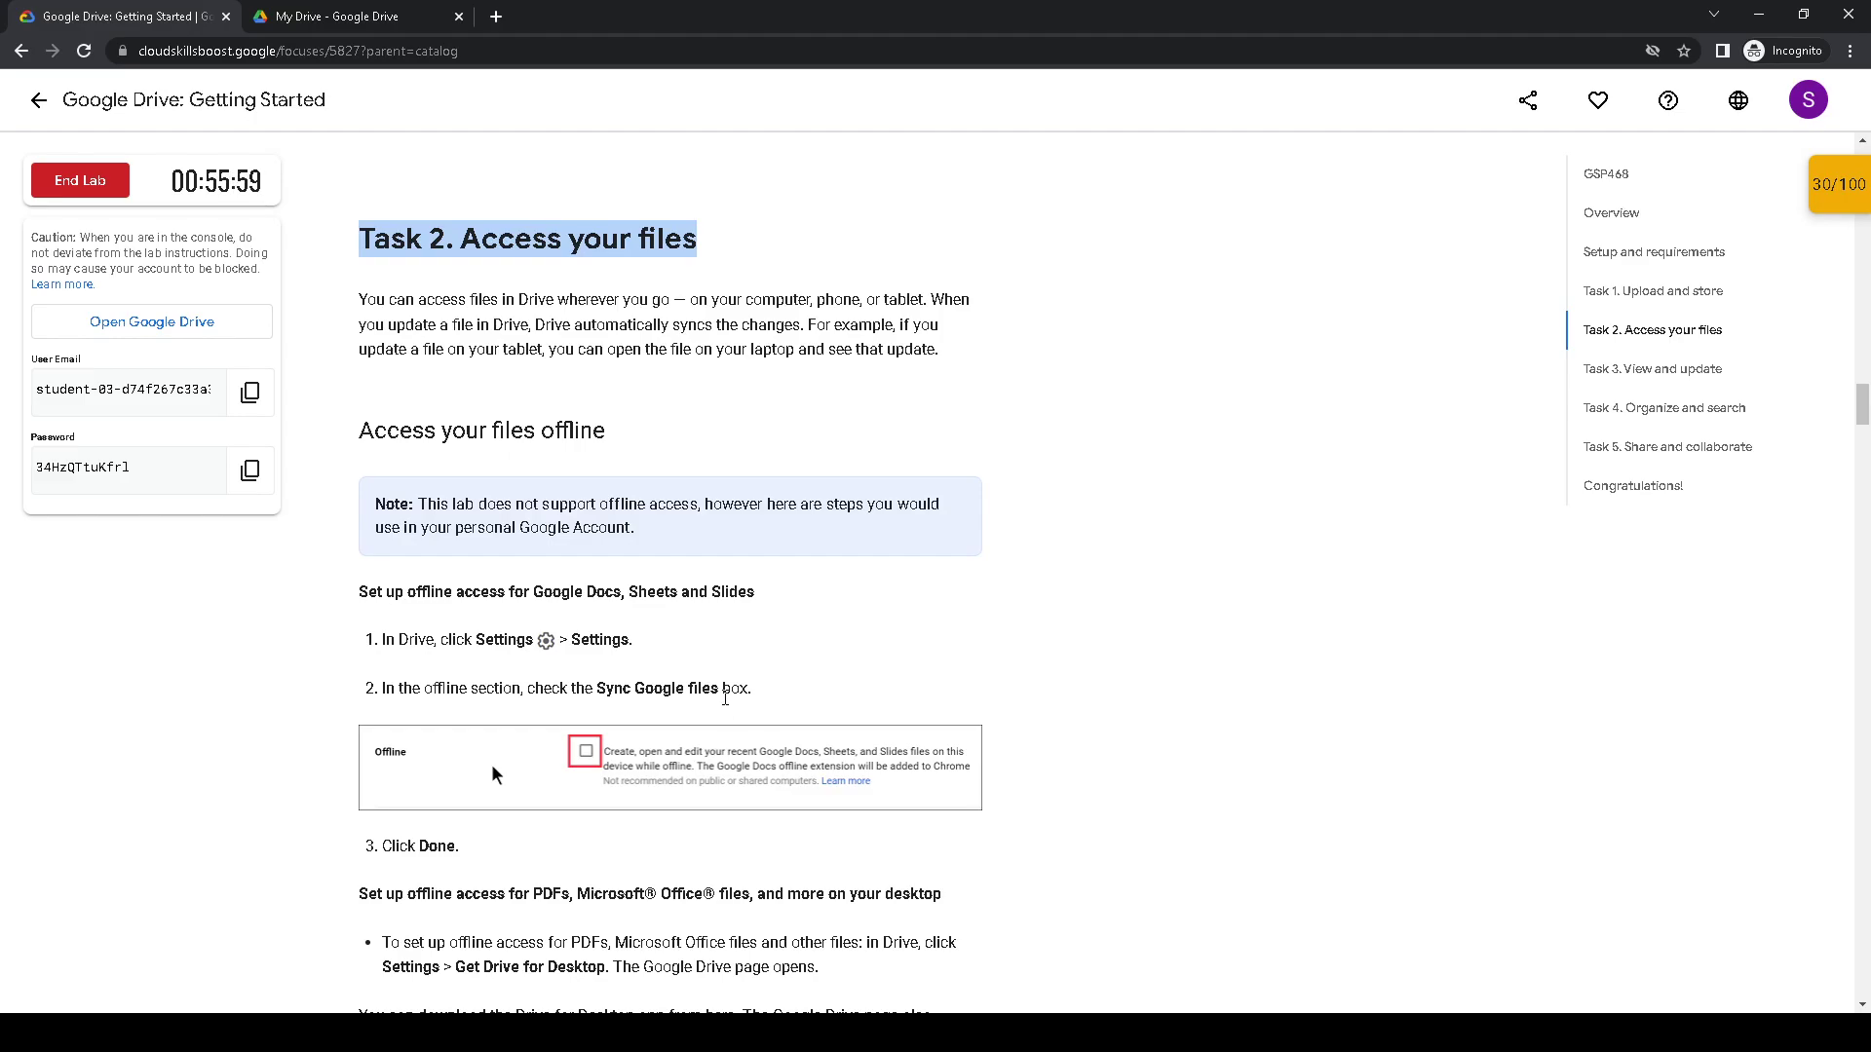
scroll(724, 698, down, 2)
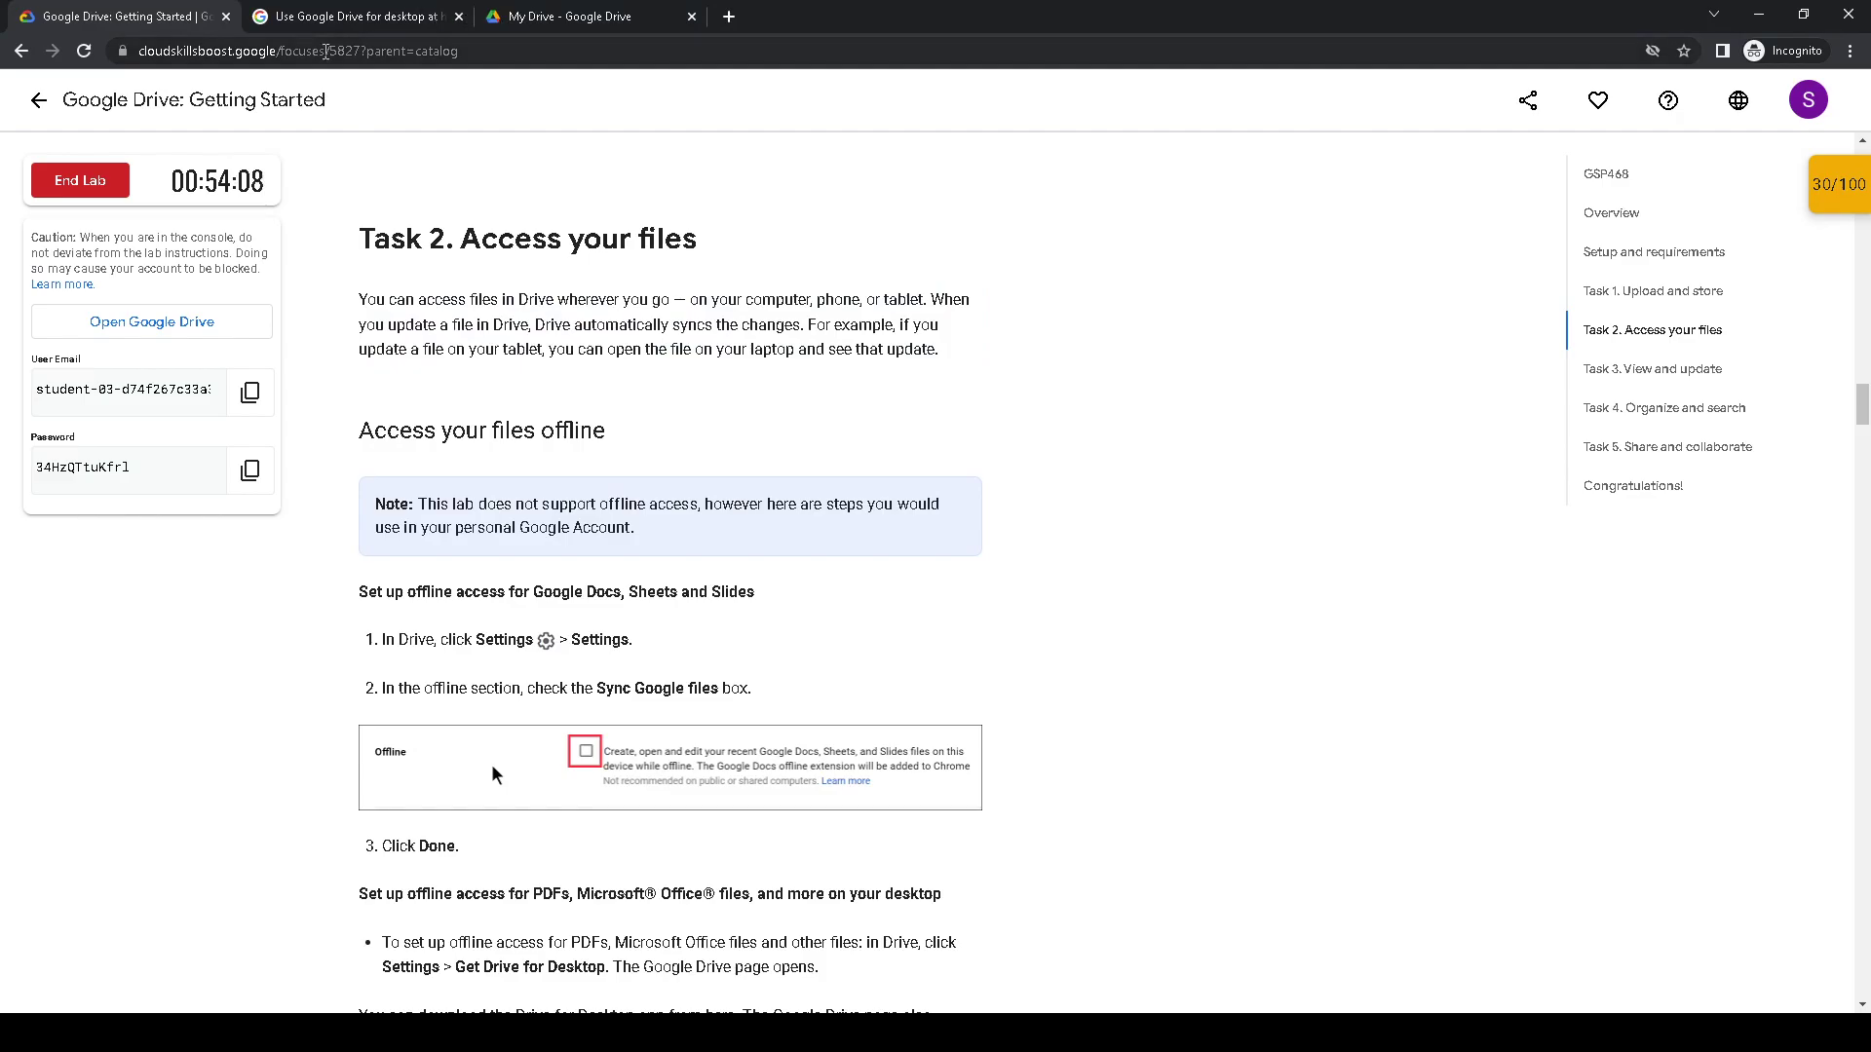
scroll(575, 487, up, 3)
scroll(575, 482, down, 2)
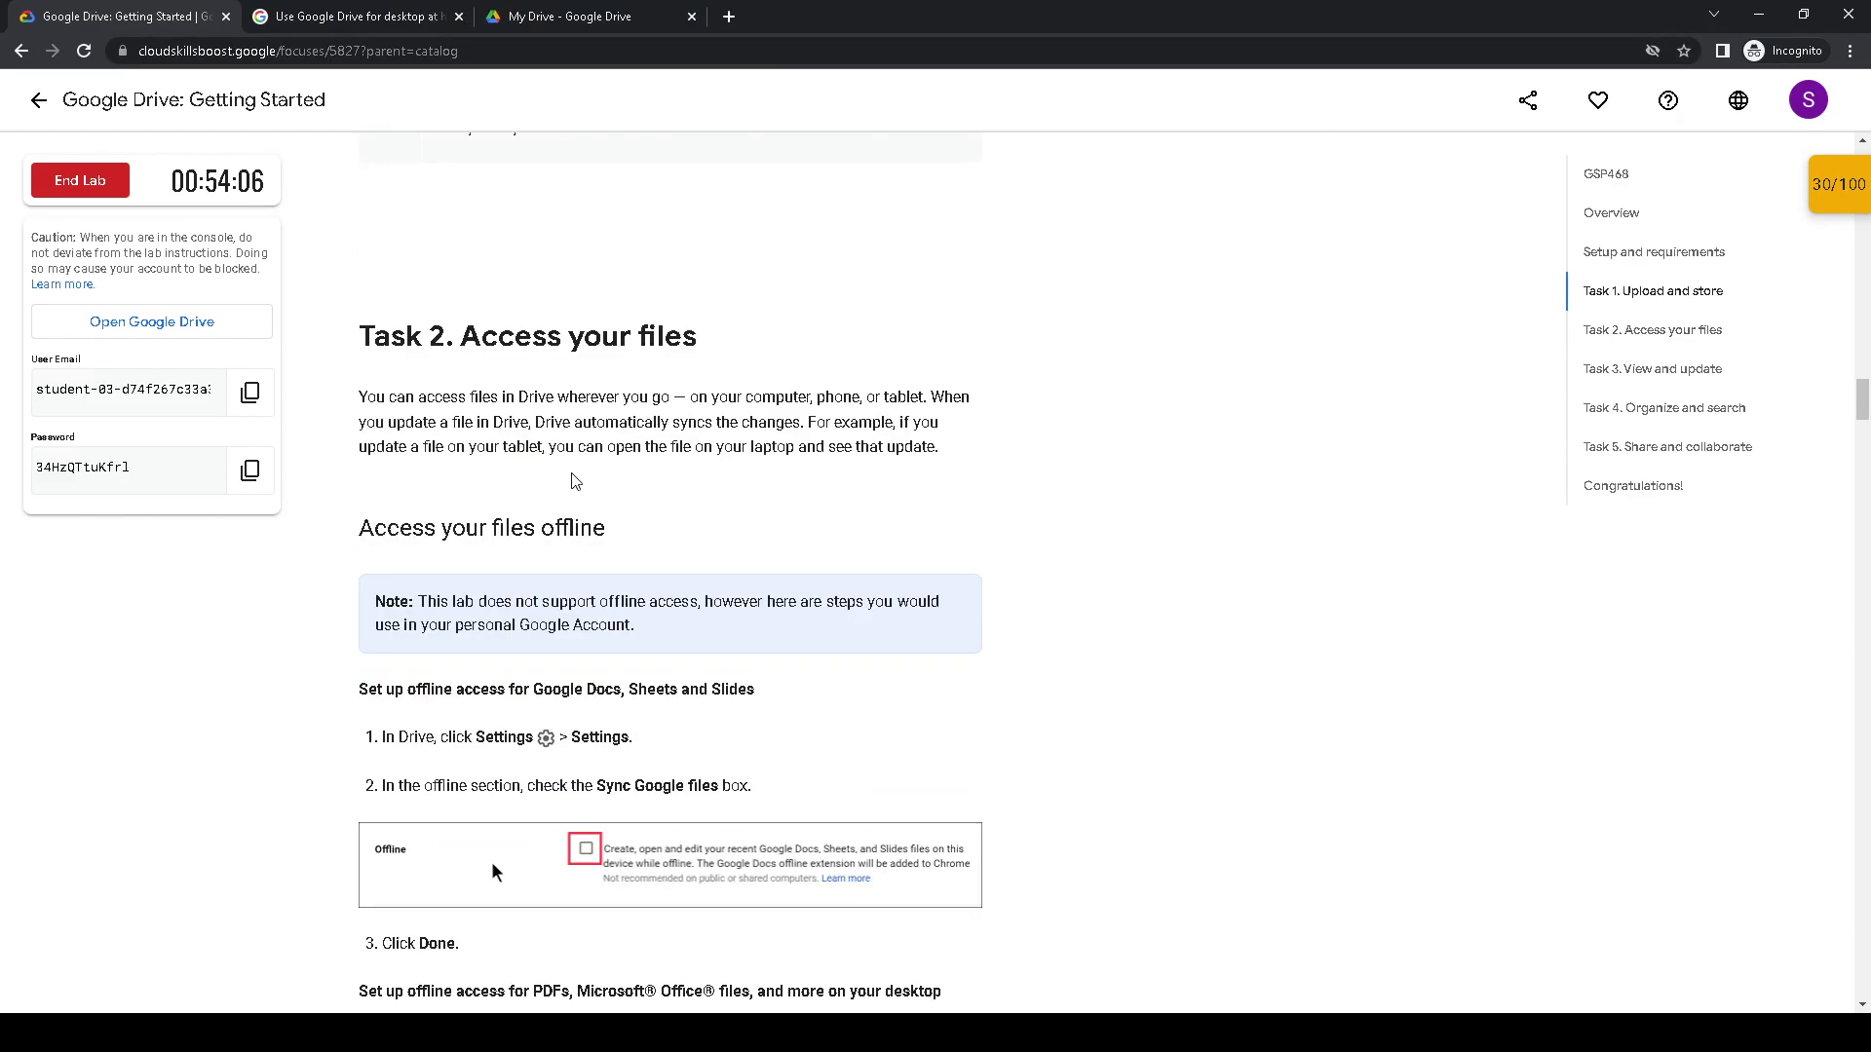
click(597, 20)
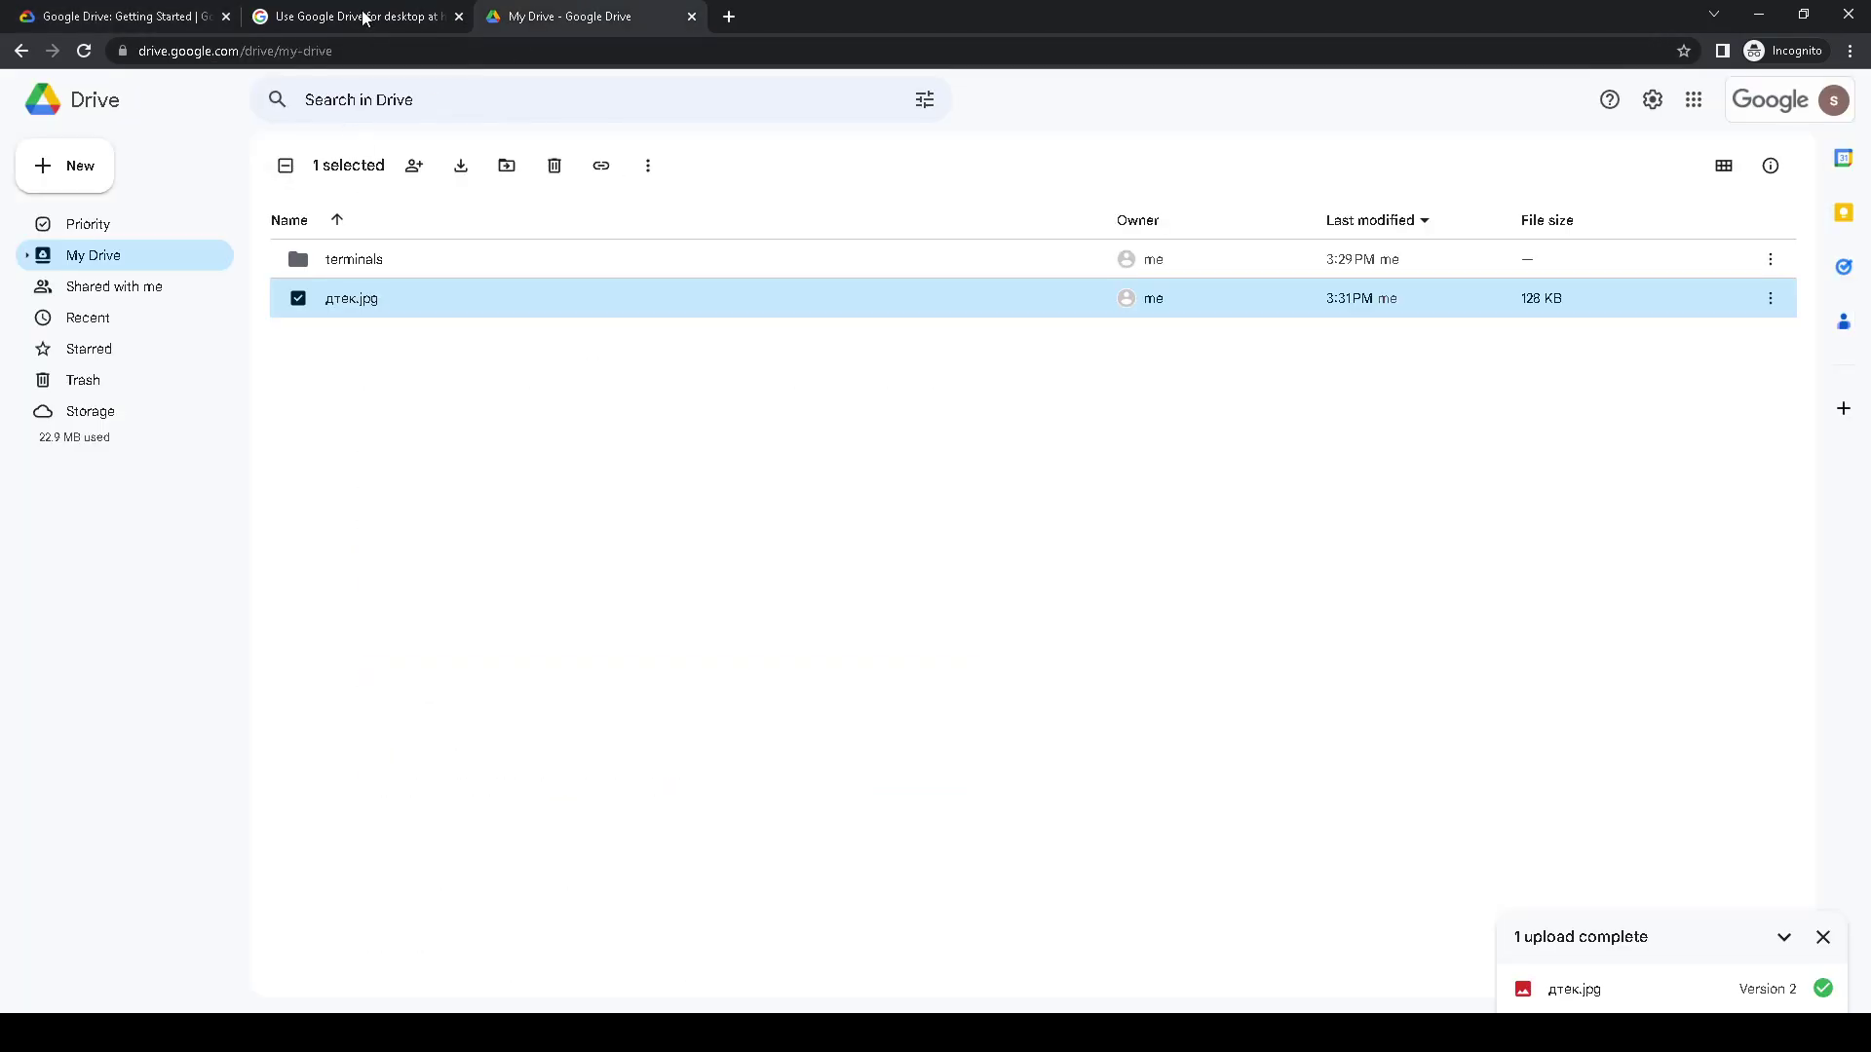
- Open the Drive for desktop help article and highlight its Get started section
click(362, 18)
scroll(283, 314, up, 3)
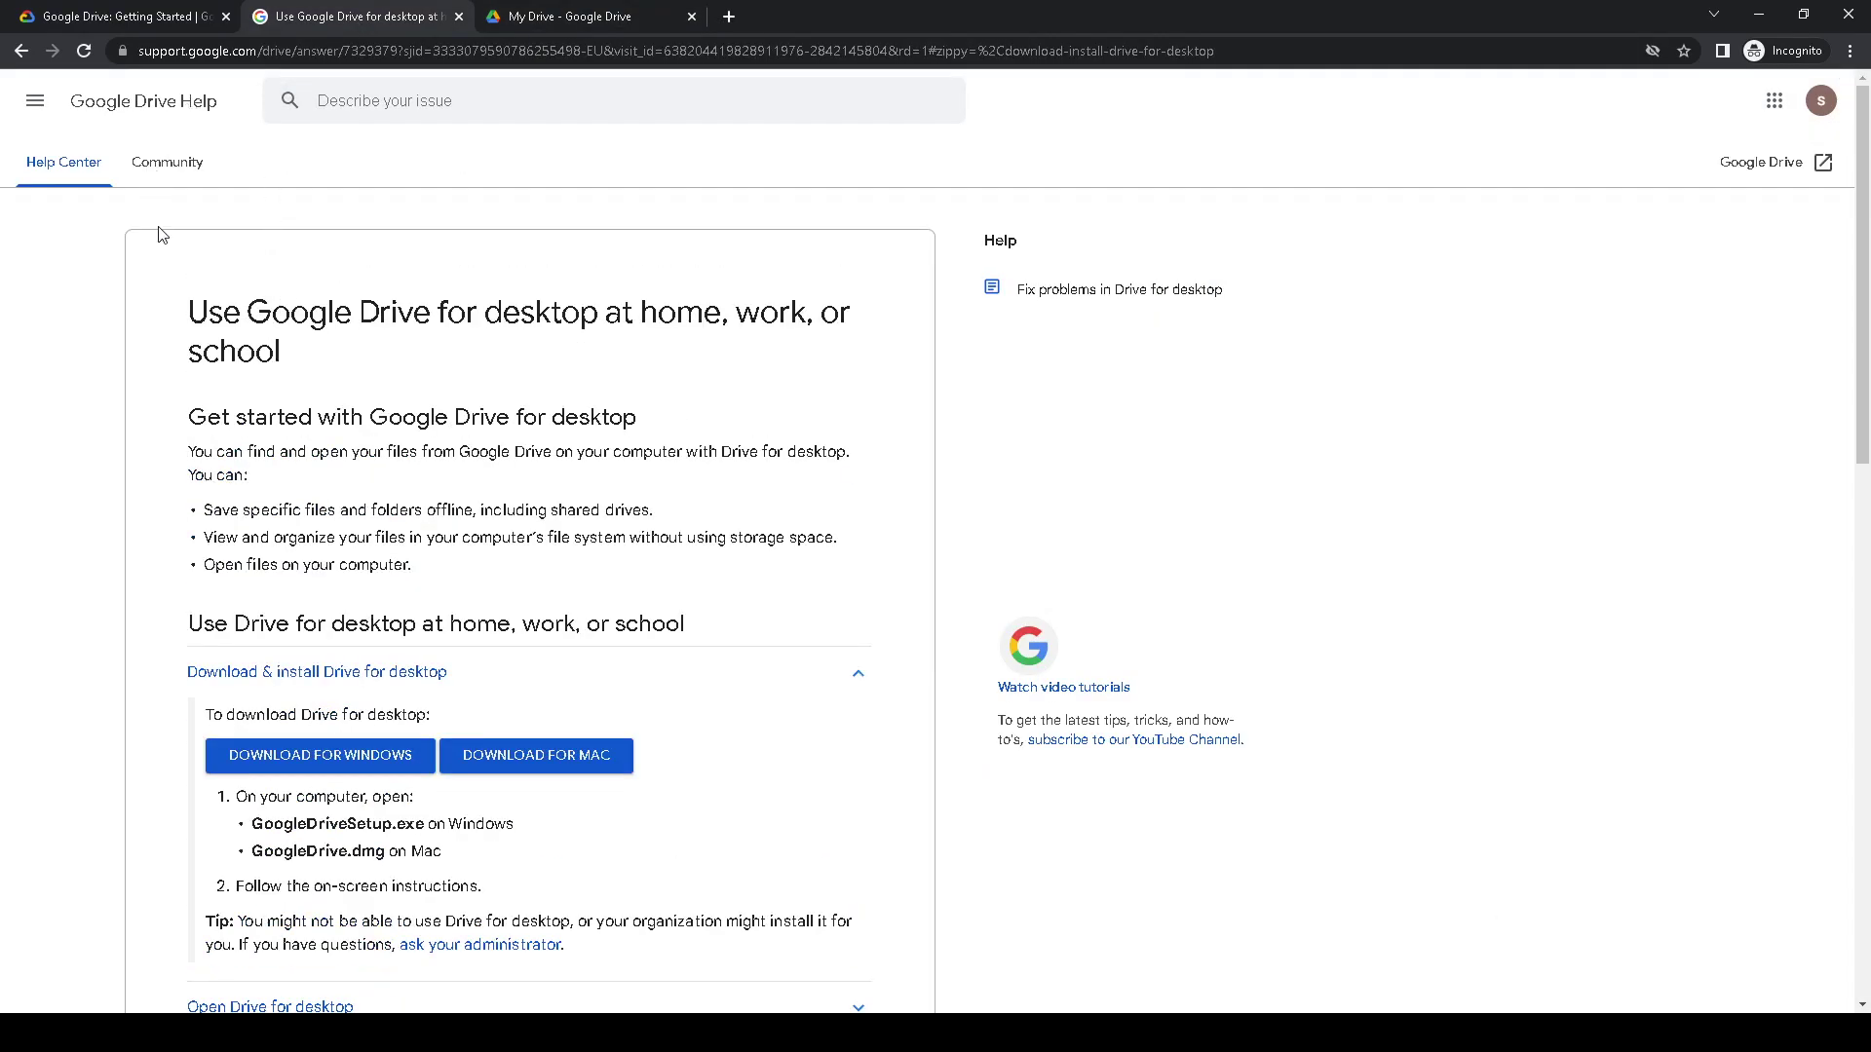
drag(195, 297, 397, 374)
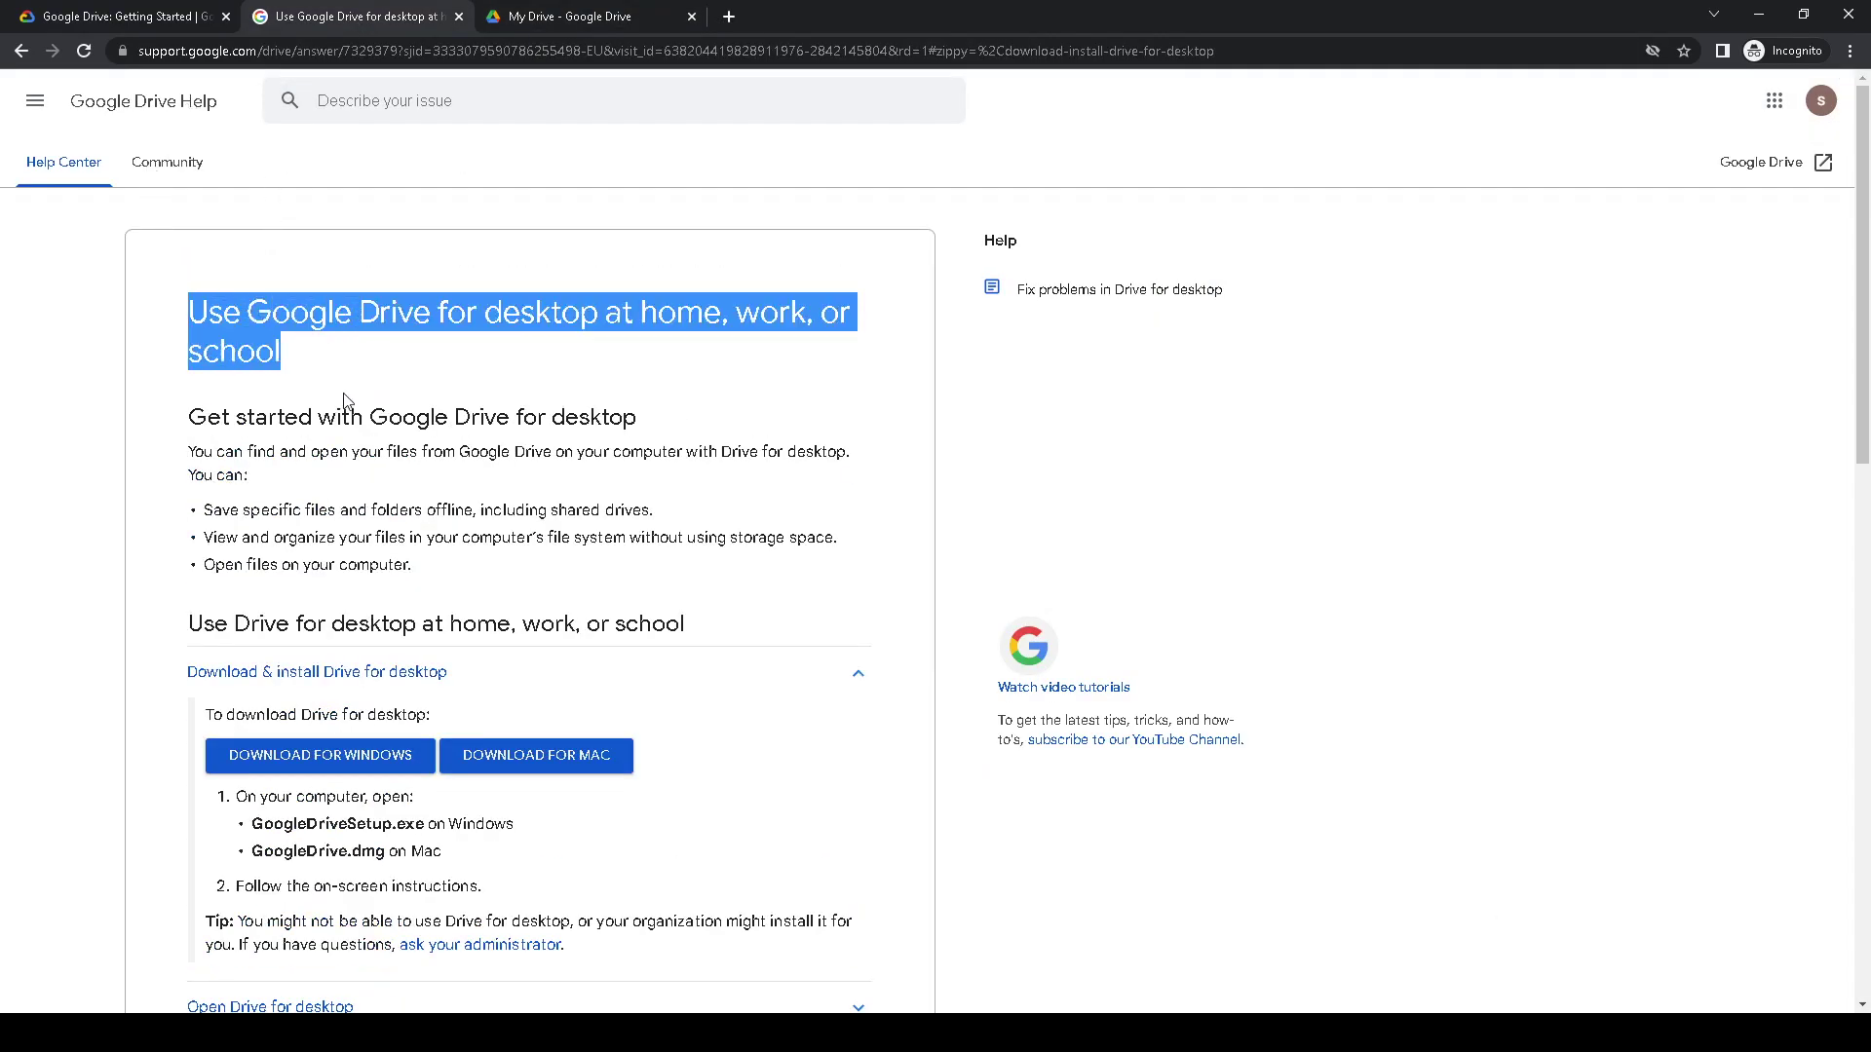
drag(188, 414, 533, 570)
scroll(510, 587, down, 2)
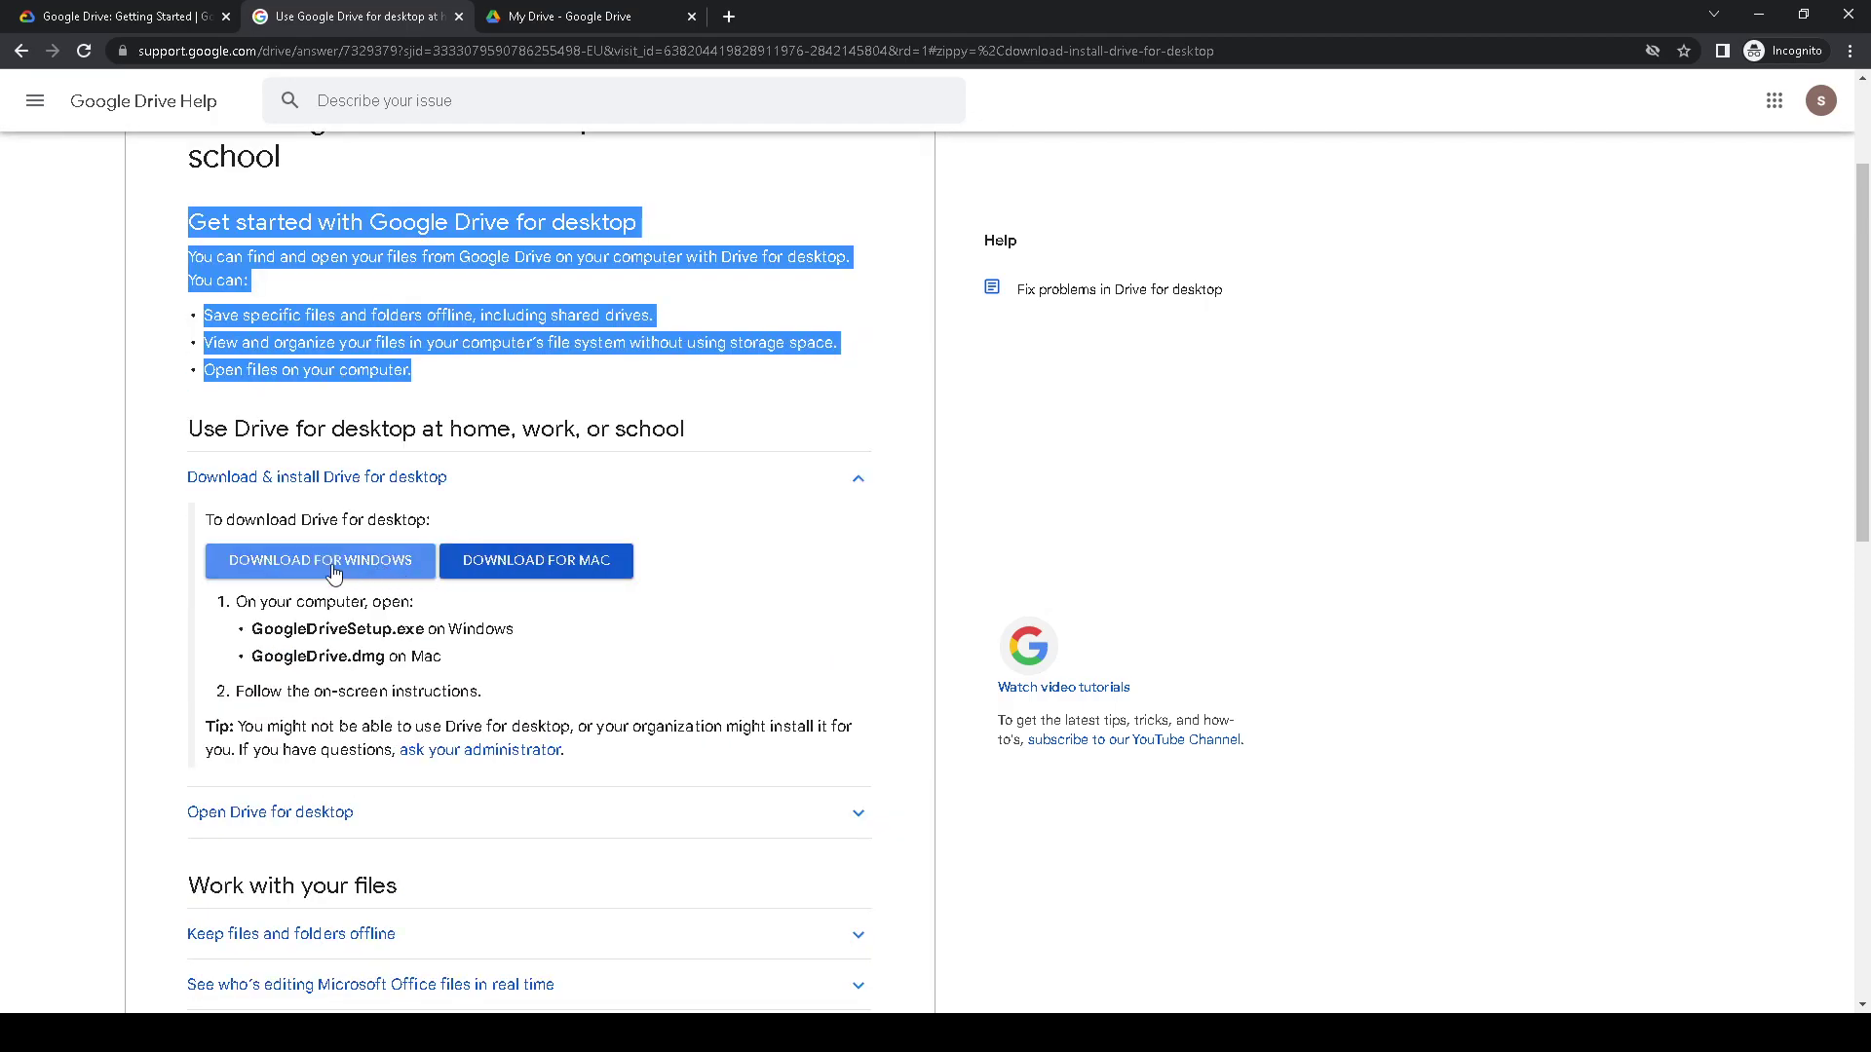
scroll(339, 570, down, 3)
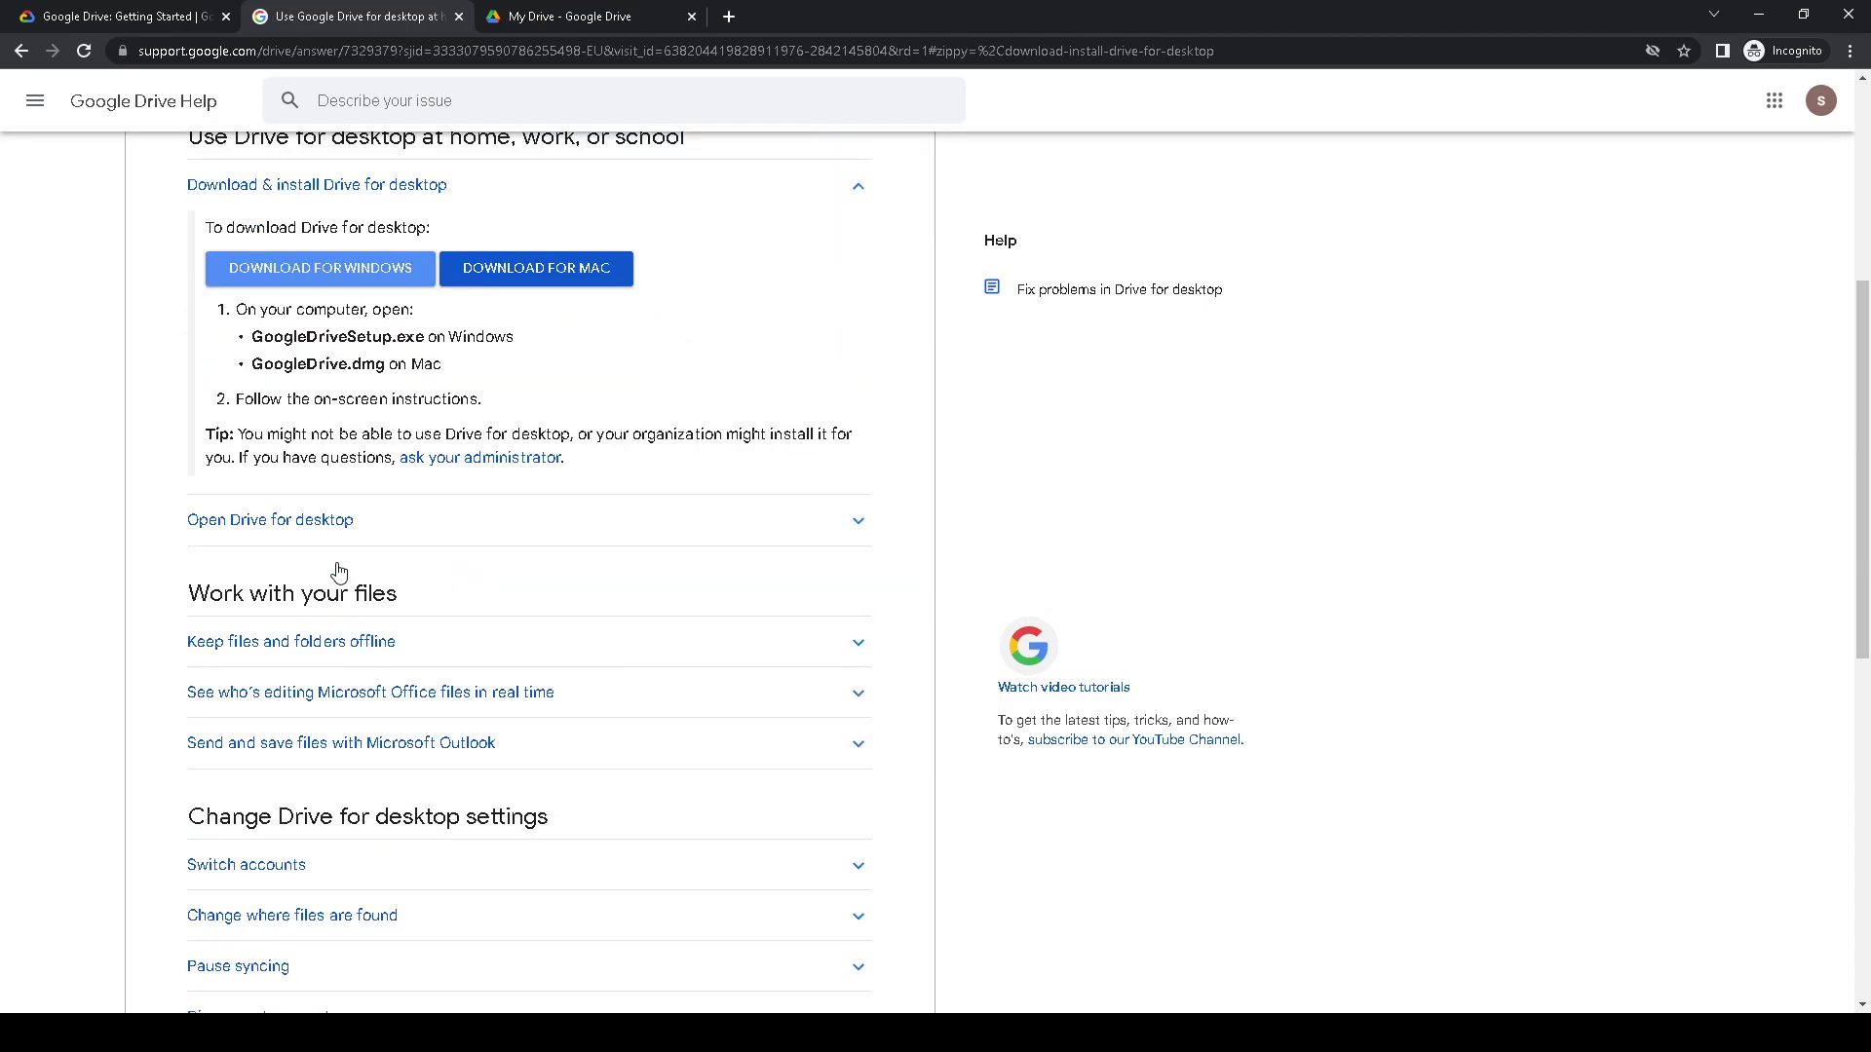
- Expand the offline files and real-time Office editing sections, then move the tab after My Drive
click(331, 647)
scroll(353, 595, down, 2)
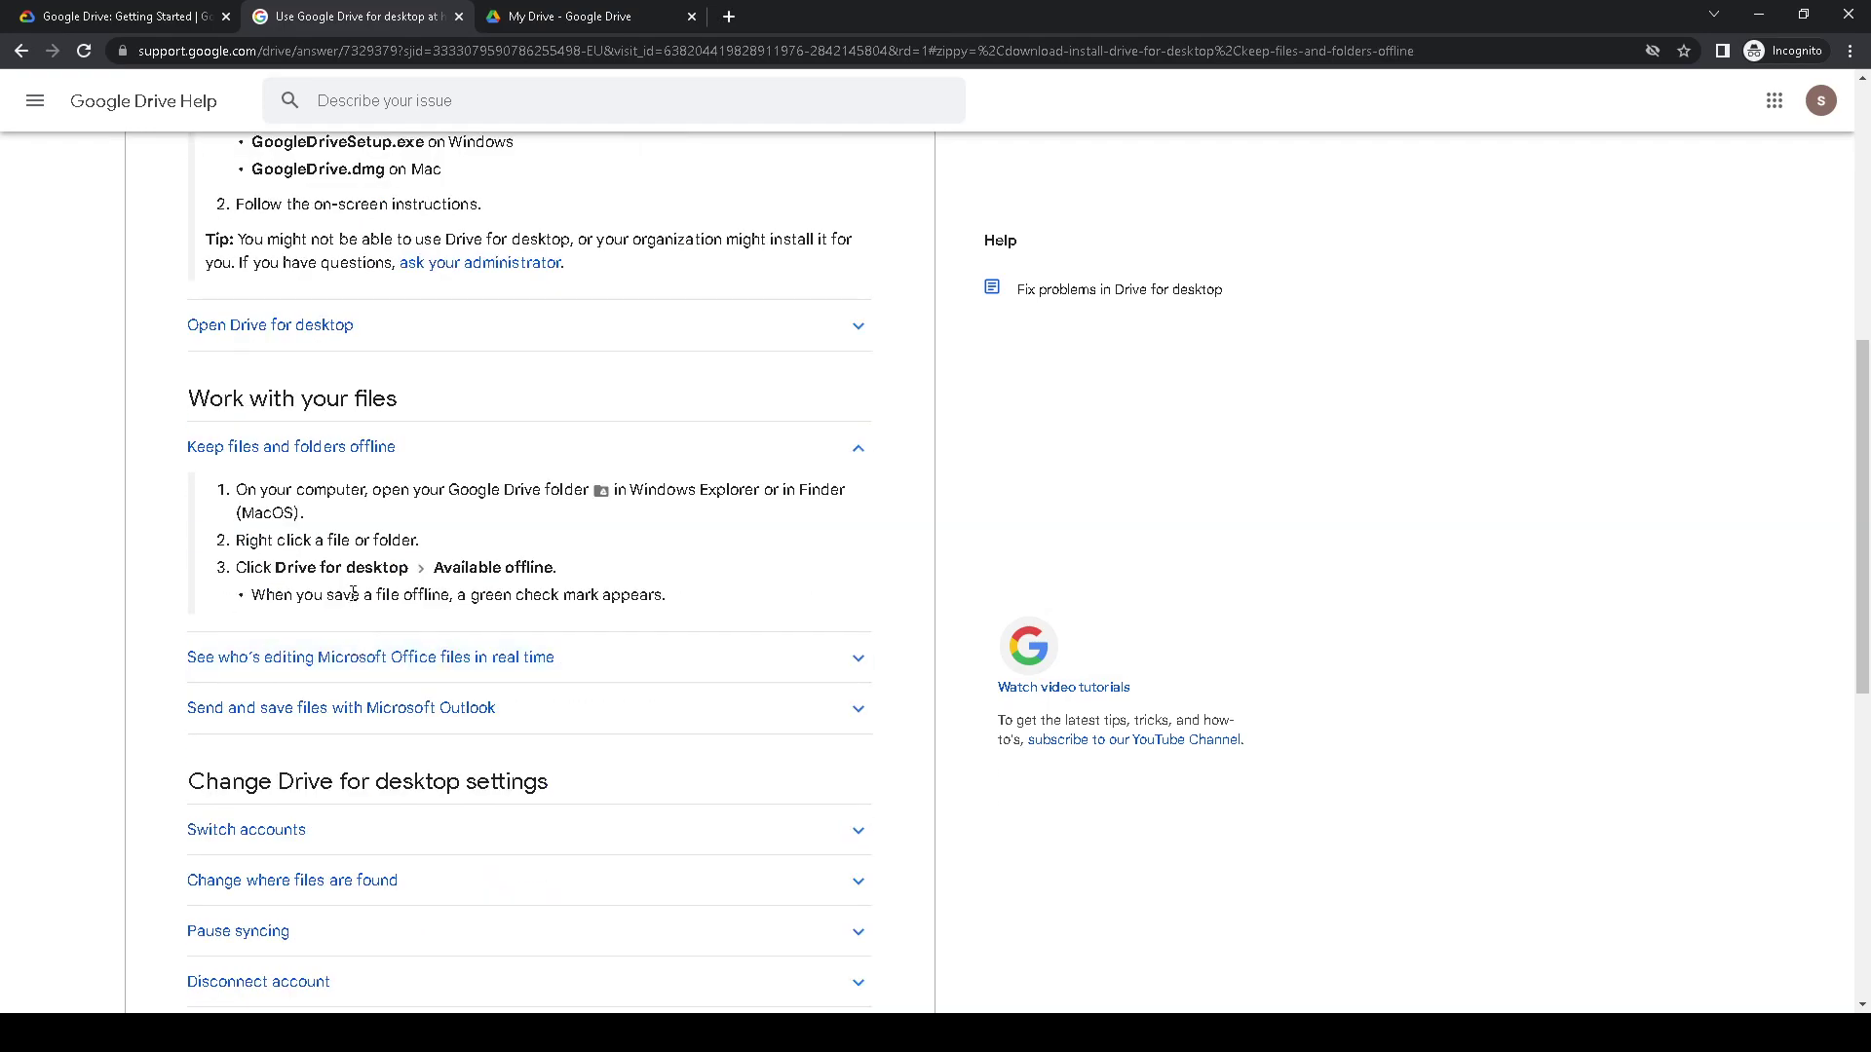
click(263, 655)
scroll(348, 669, down, 2)
scroll(348, 668, down, 10)
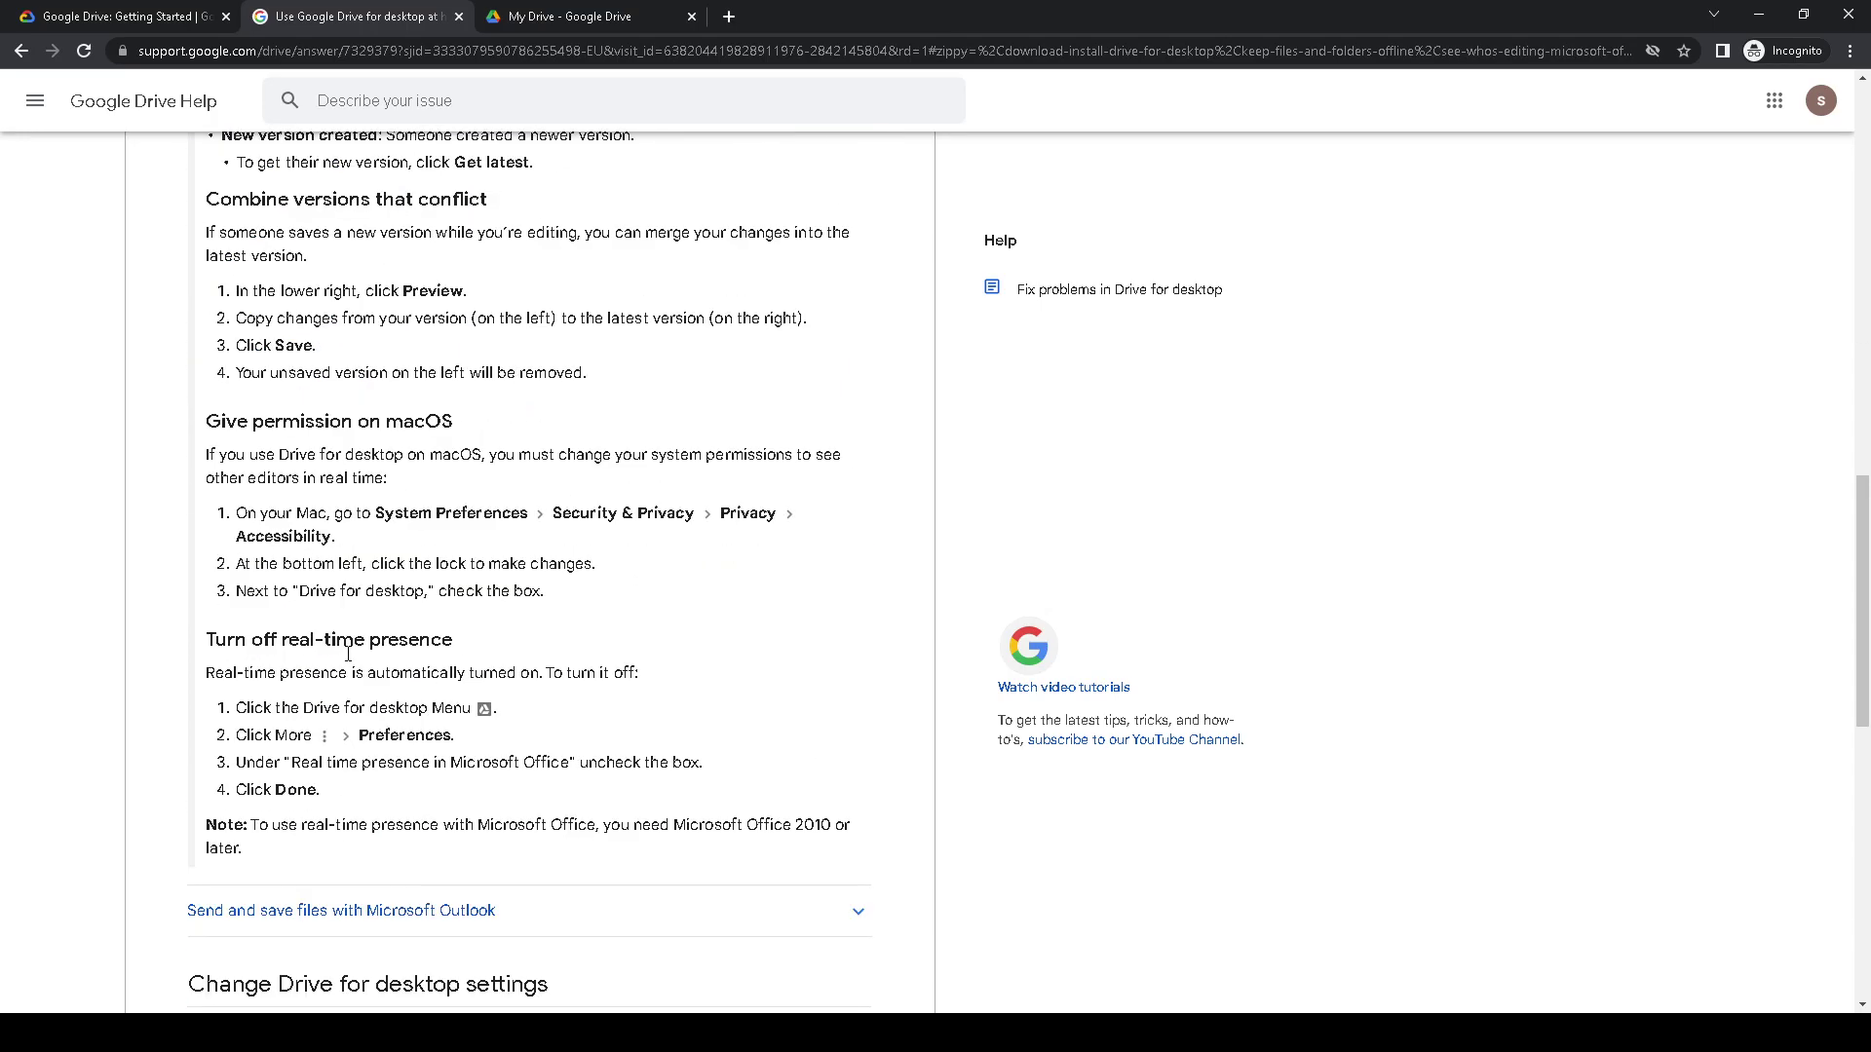
scroll(353, 665, up, 15)
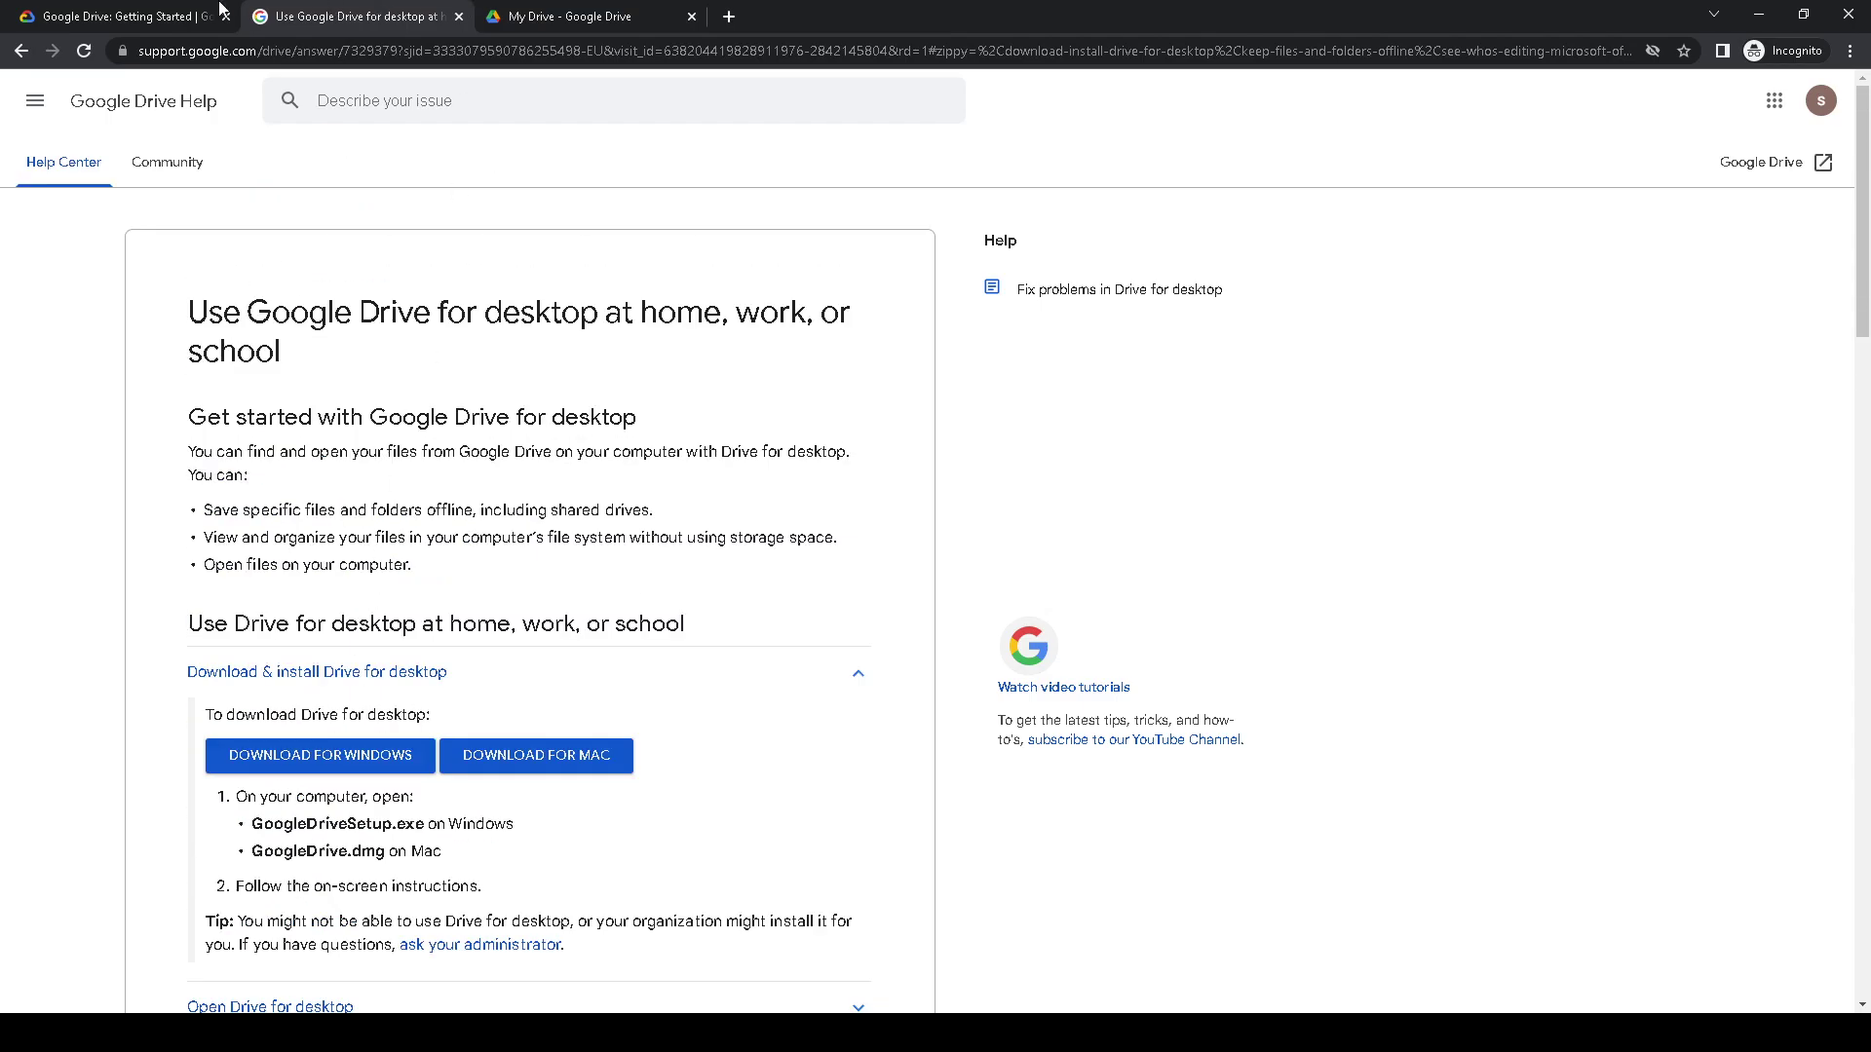
drag(327, 17, 623, 21)
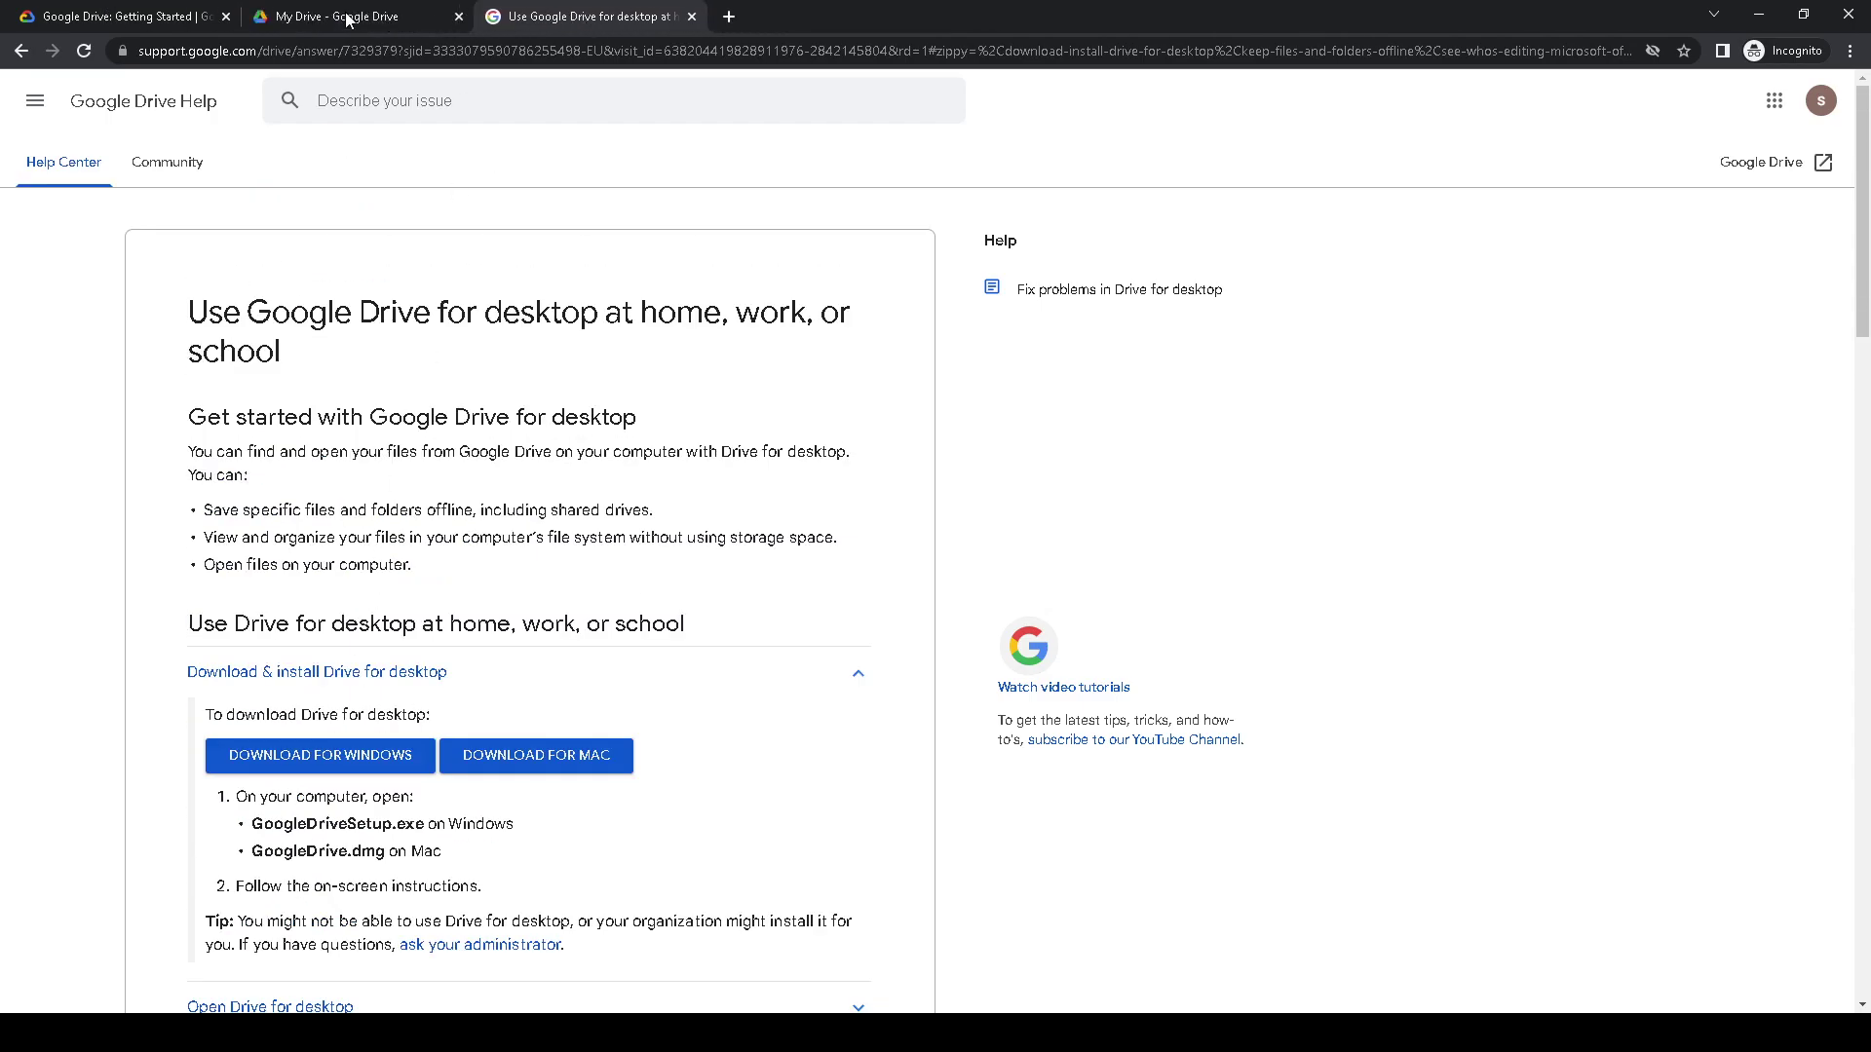
- Highlight the Google Docs offline access heading in the lab instructions
click(339, 20)
click(115, 16)
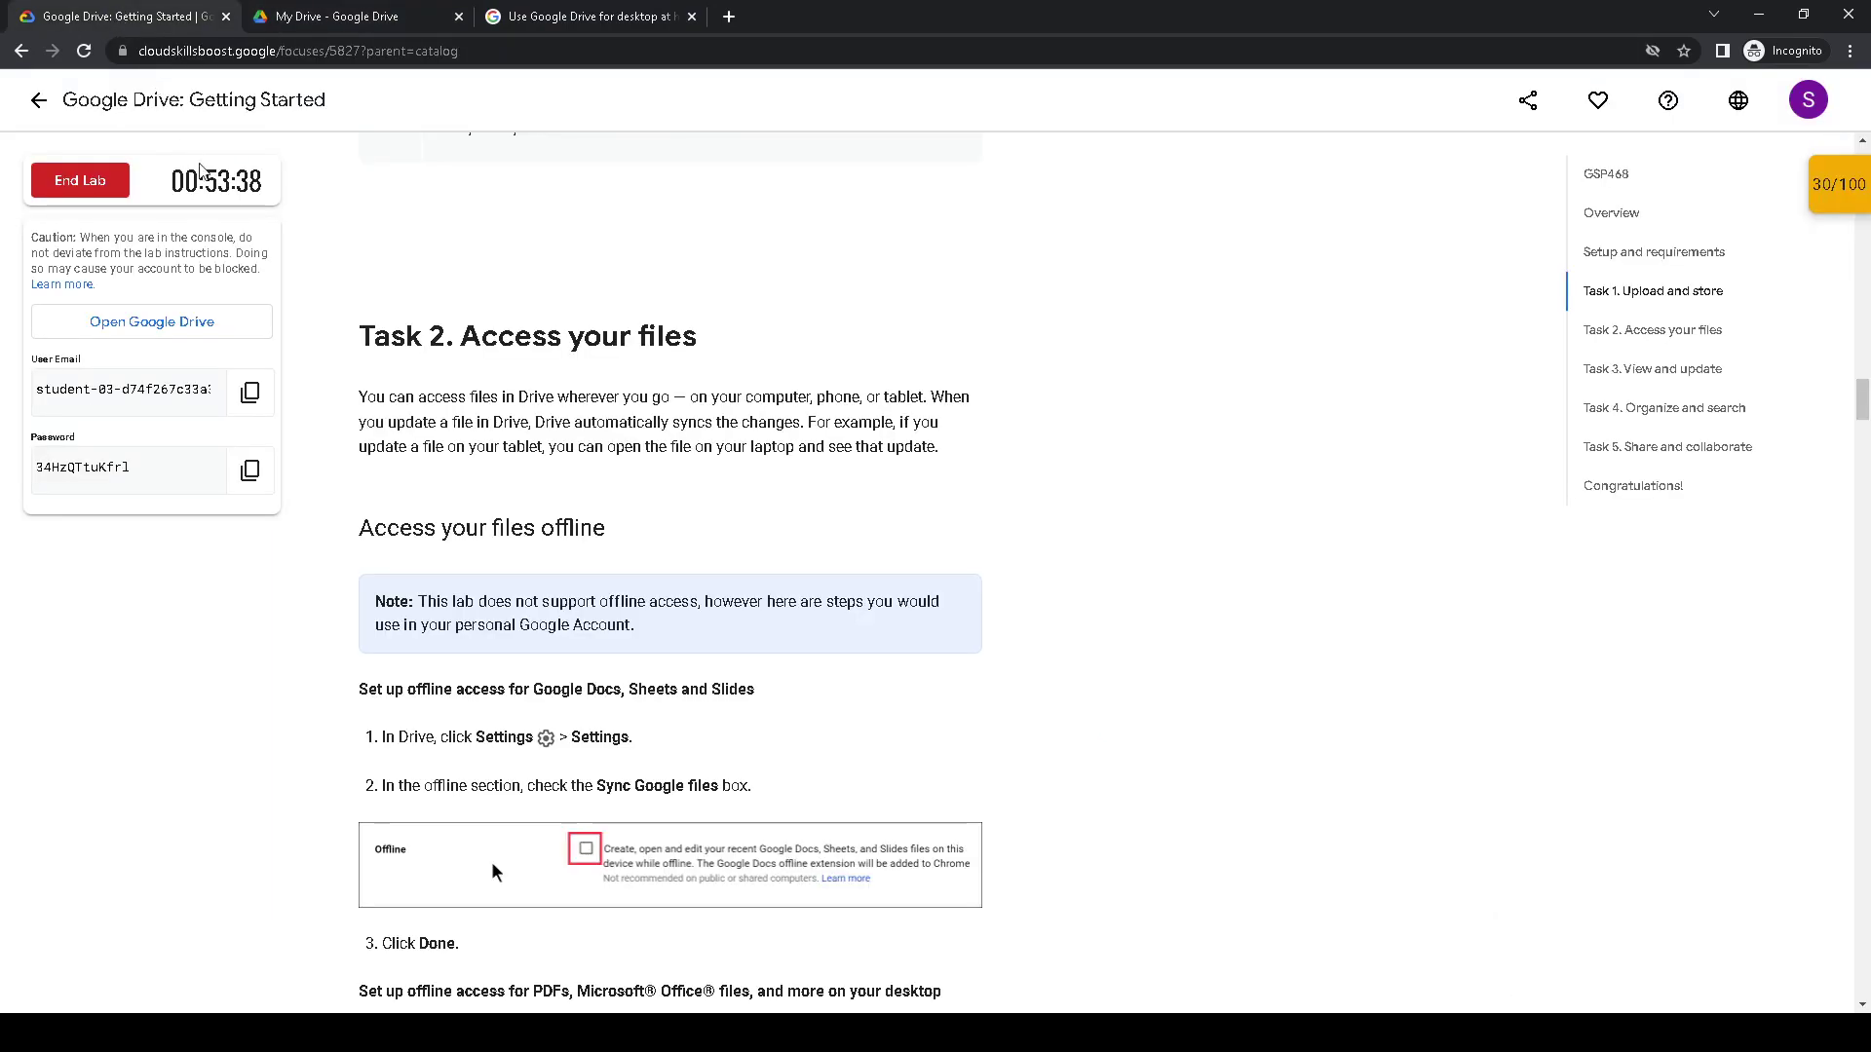
scroll(478, 581, down, 1)
drag(359, 591, 758, 604)
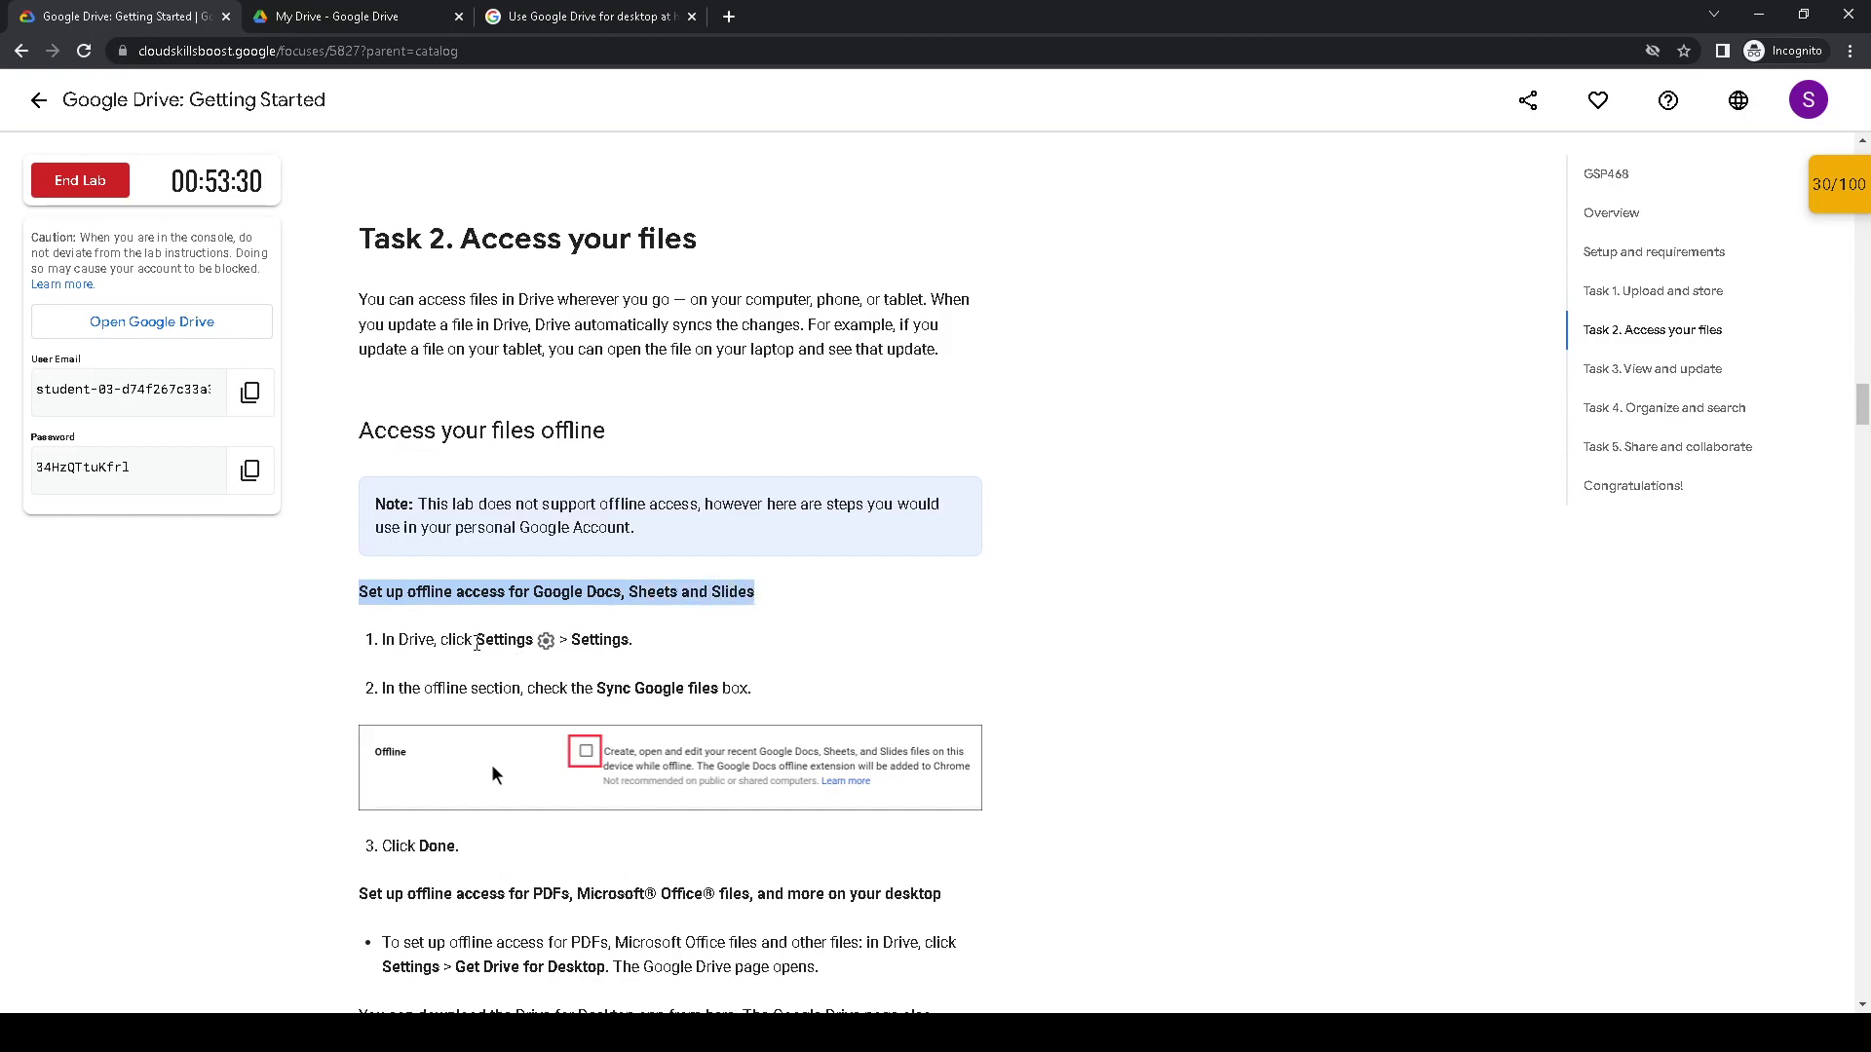
- Open Drive's Settings page from the settings menu and bring that tab forward
click(448, 9)
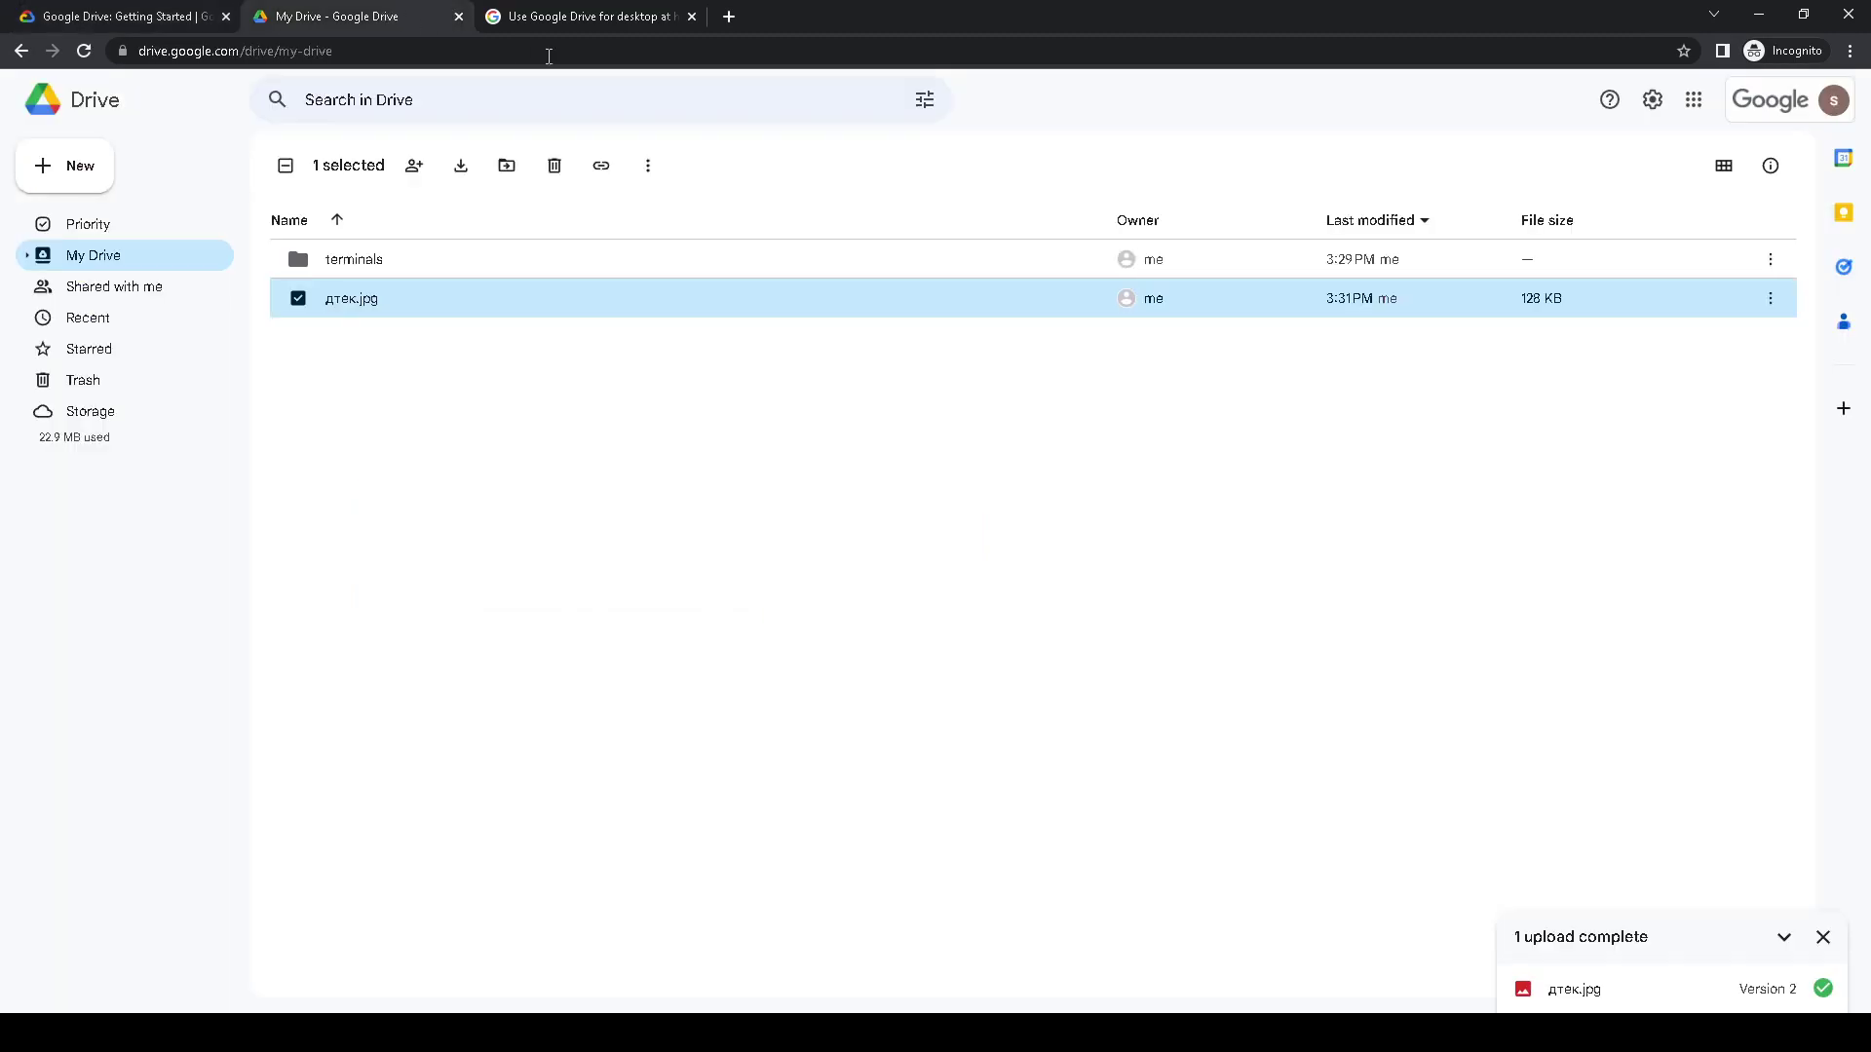
click(1651, 100)
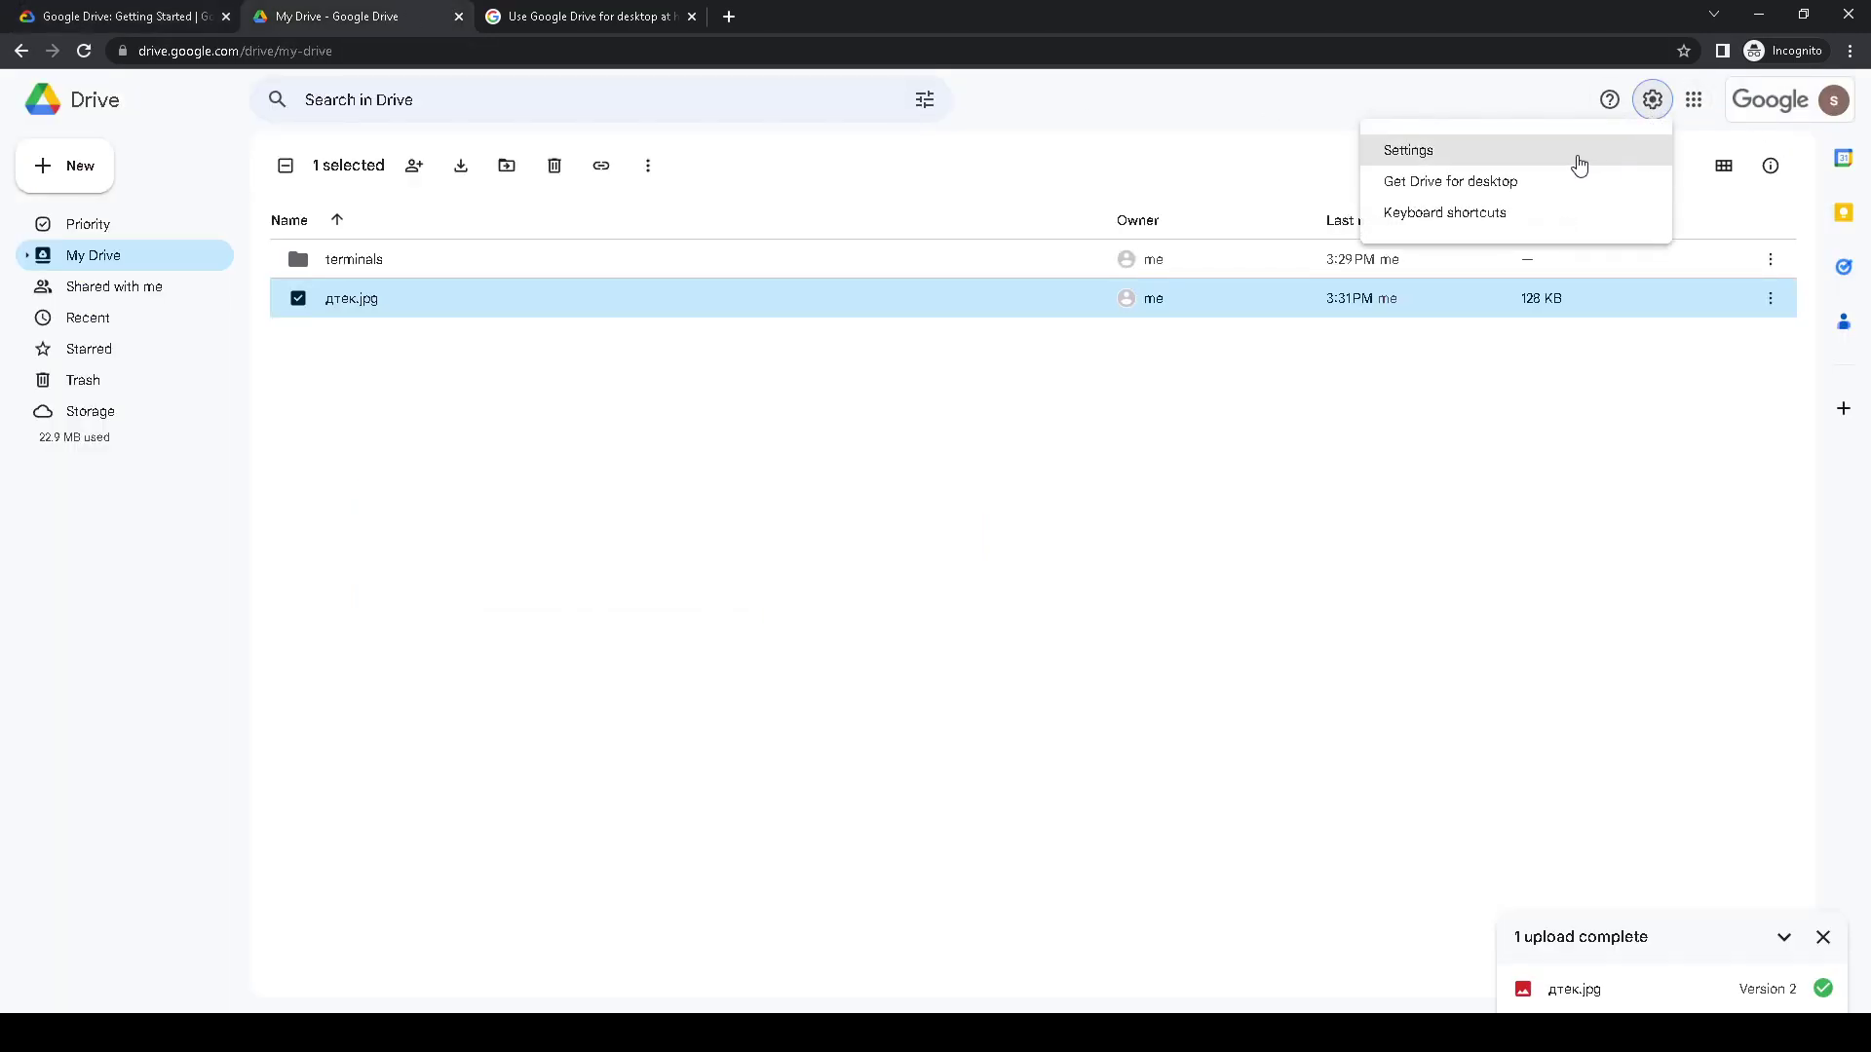
click(1579, 161)
click(181, 16)
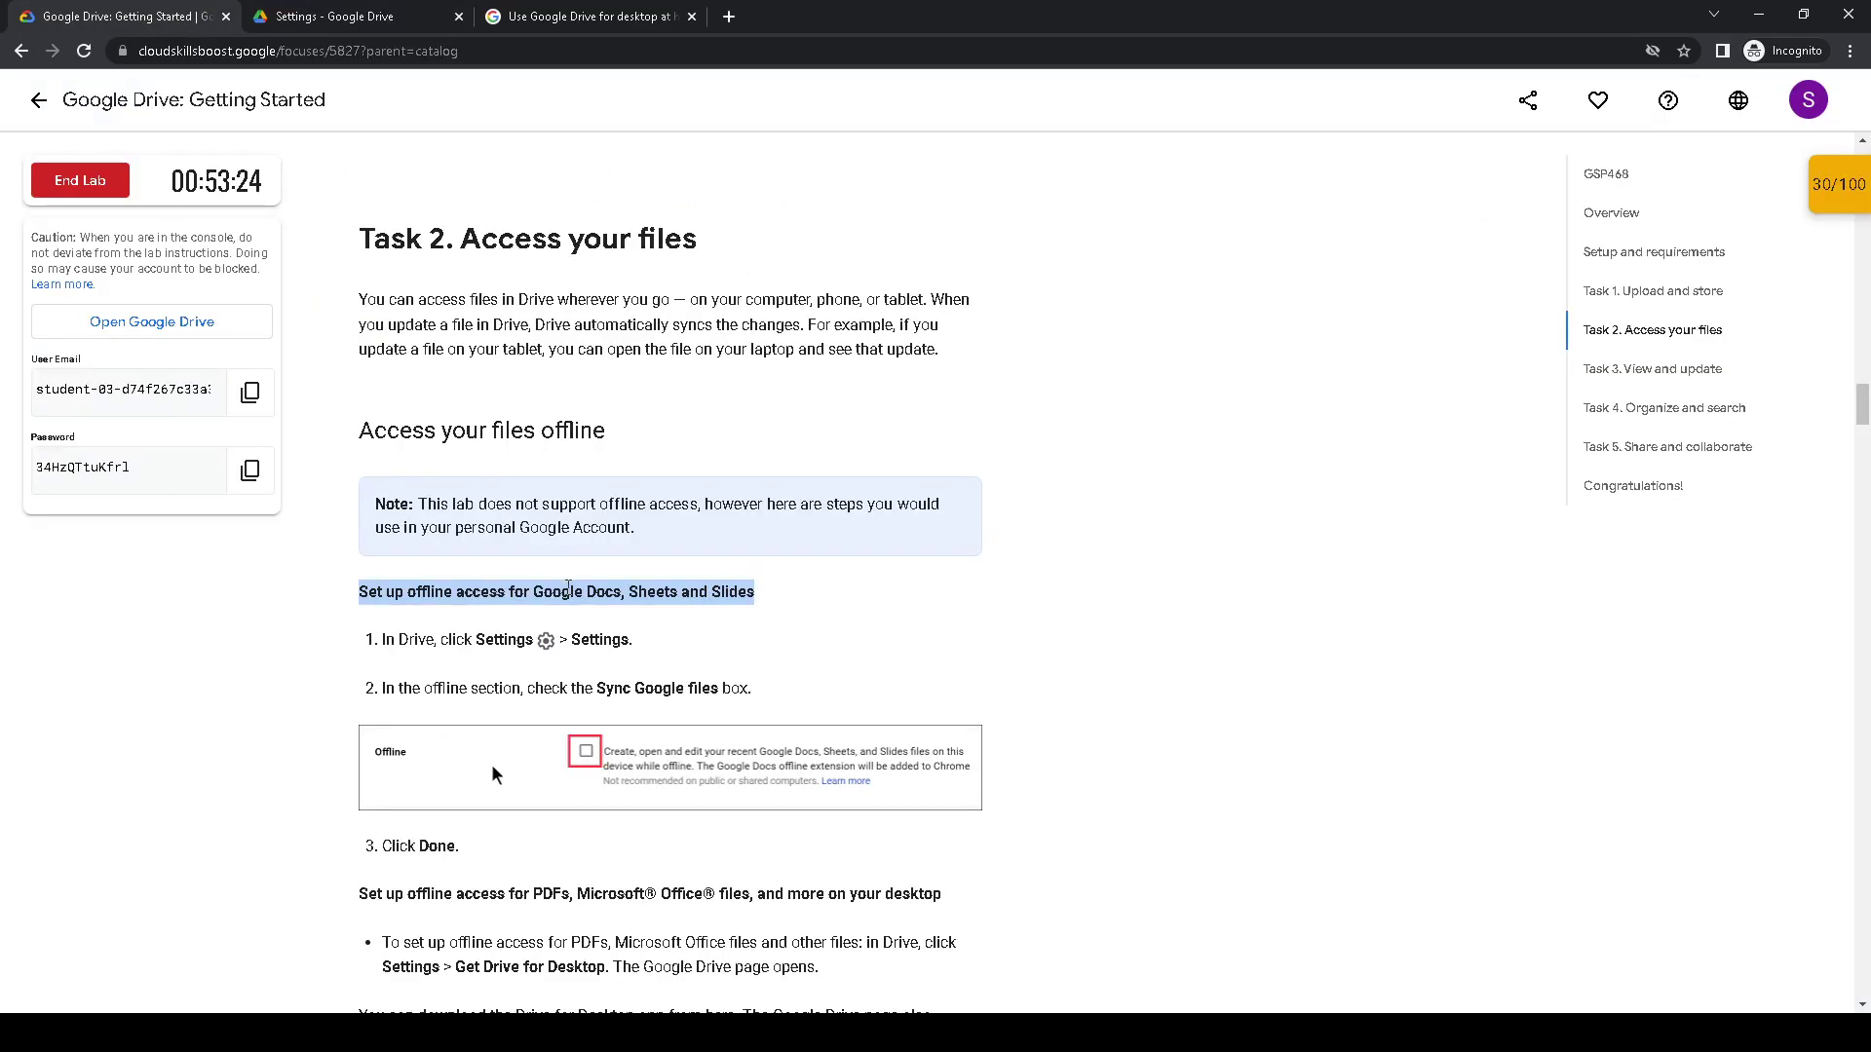
scroll(562, 561, down, 1)
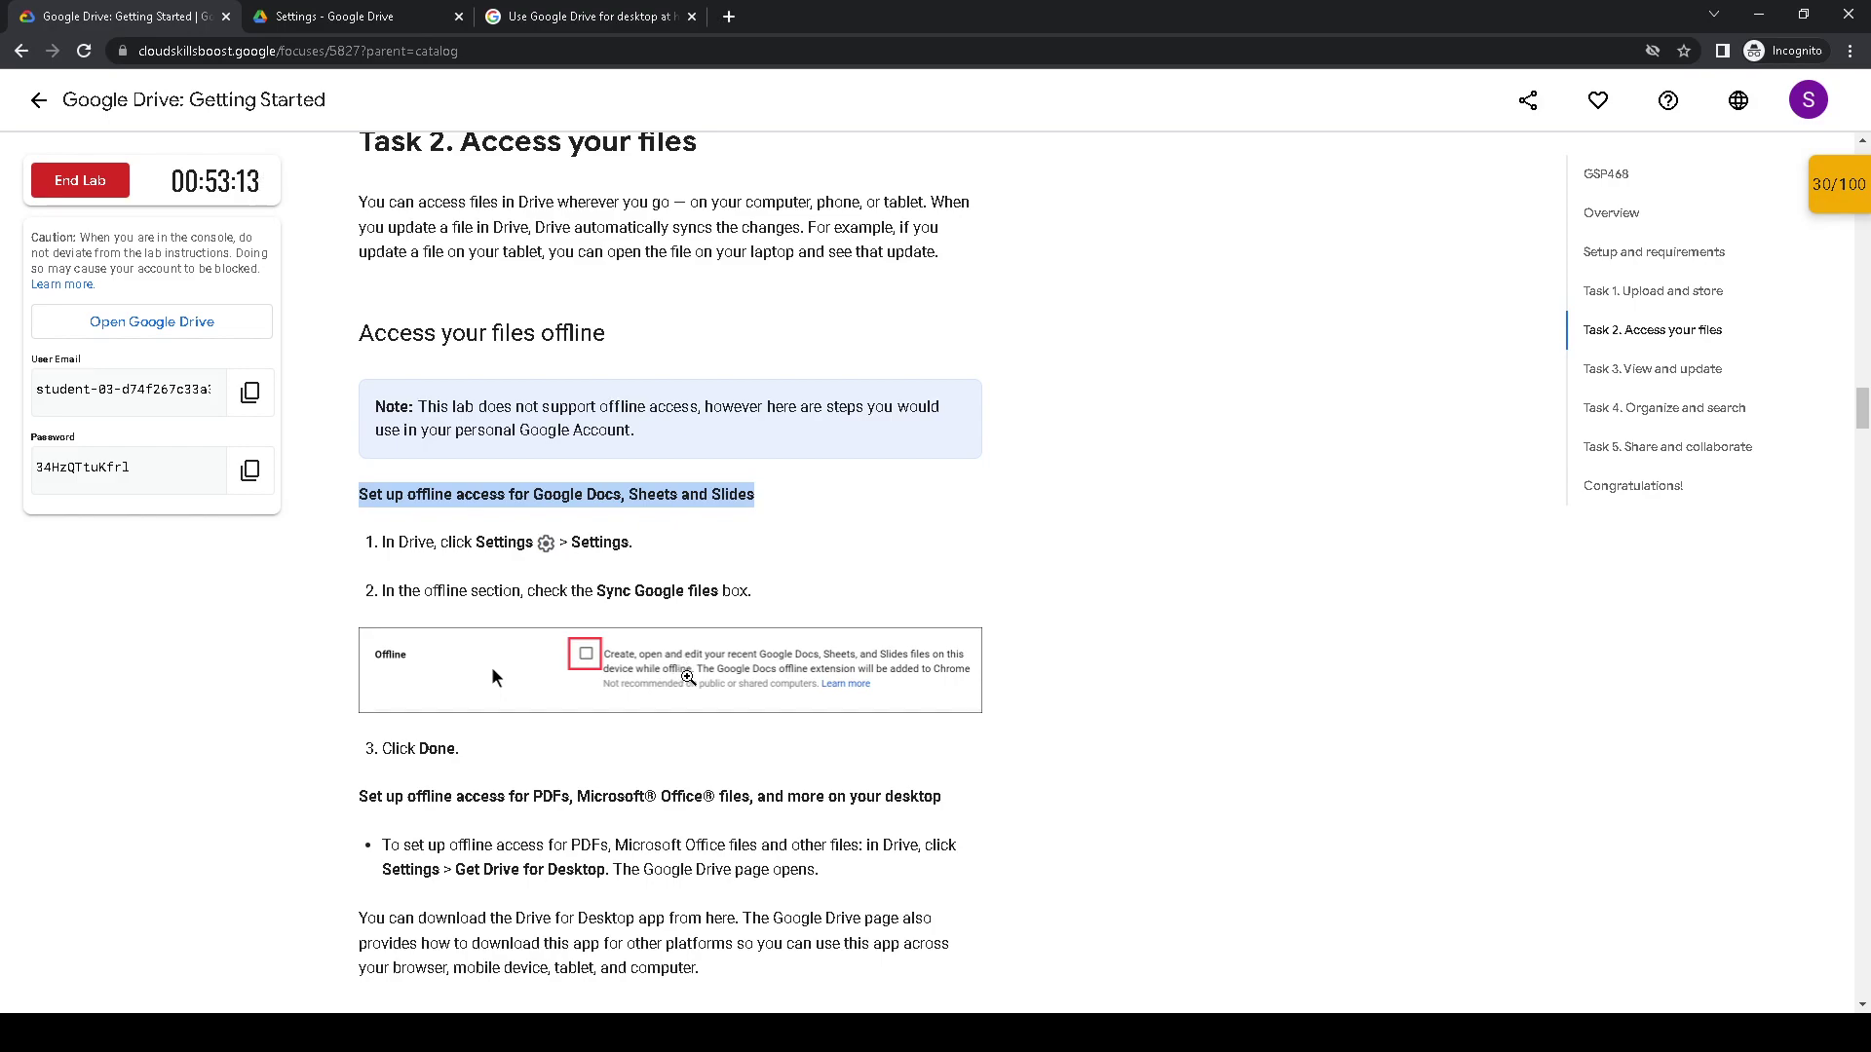
click(372, 15)
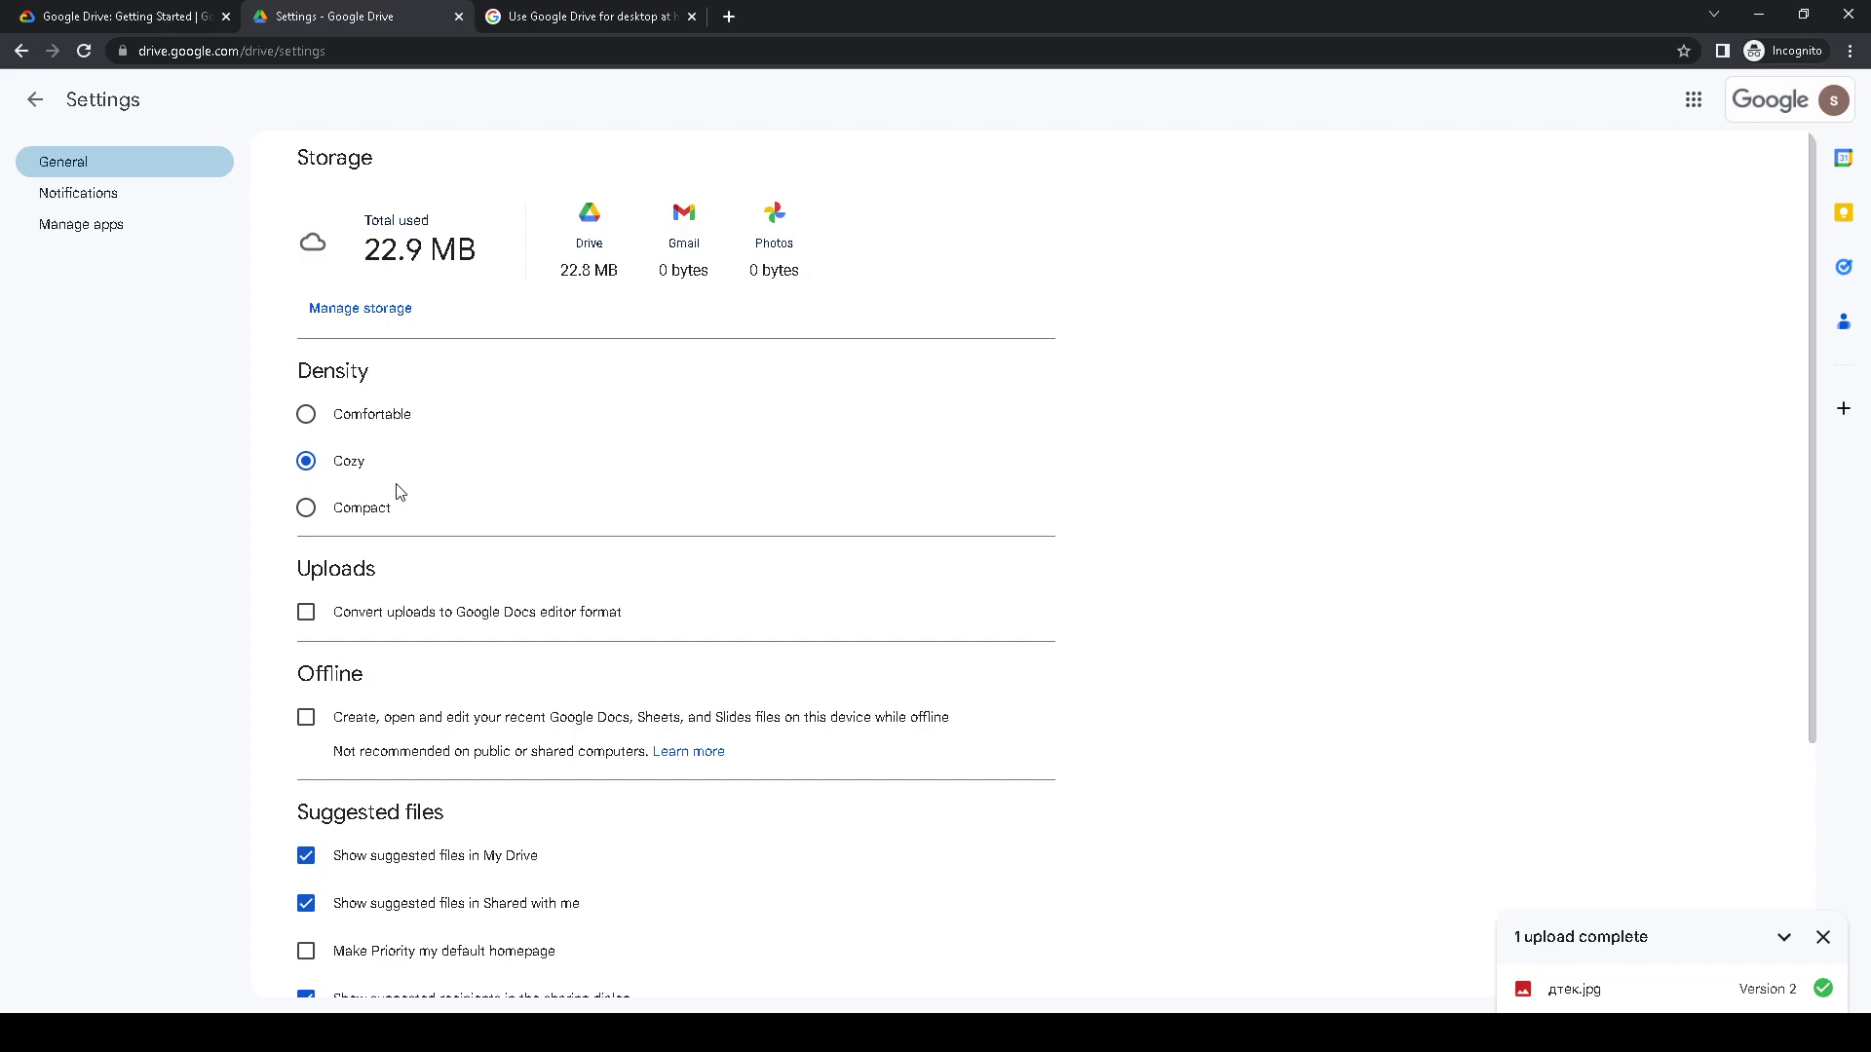
- Tick Offline for Docs, Sheets and Slides, dismiss the Extension Needed prompt, and return to the lab
scroll(393, 513, down, 3)
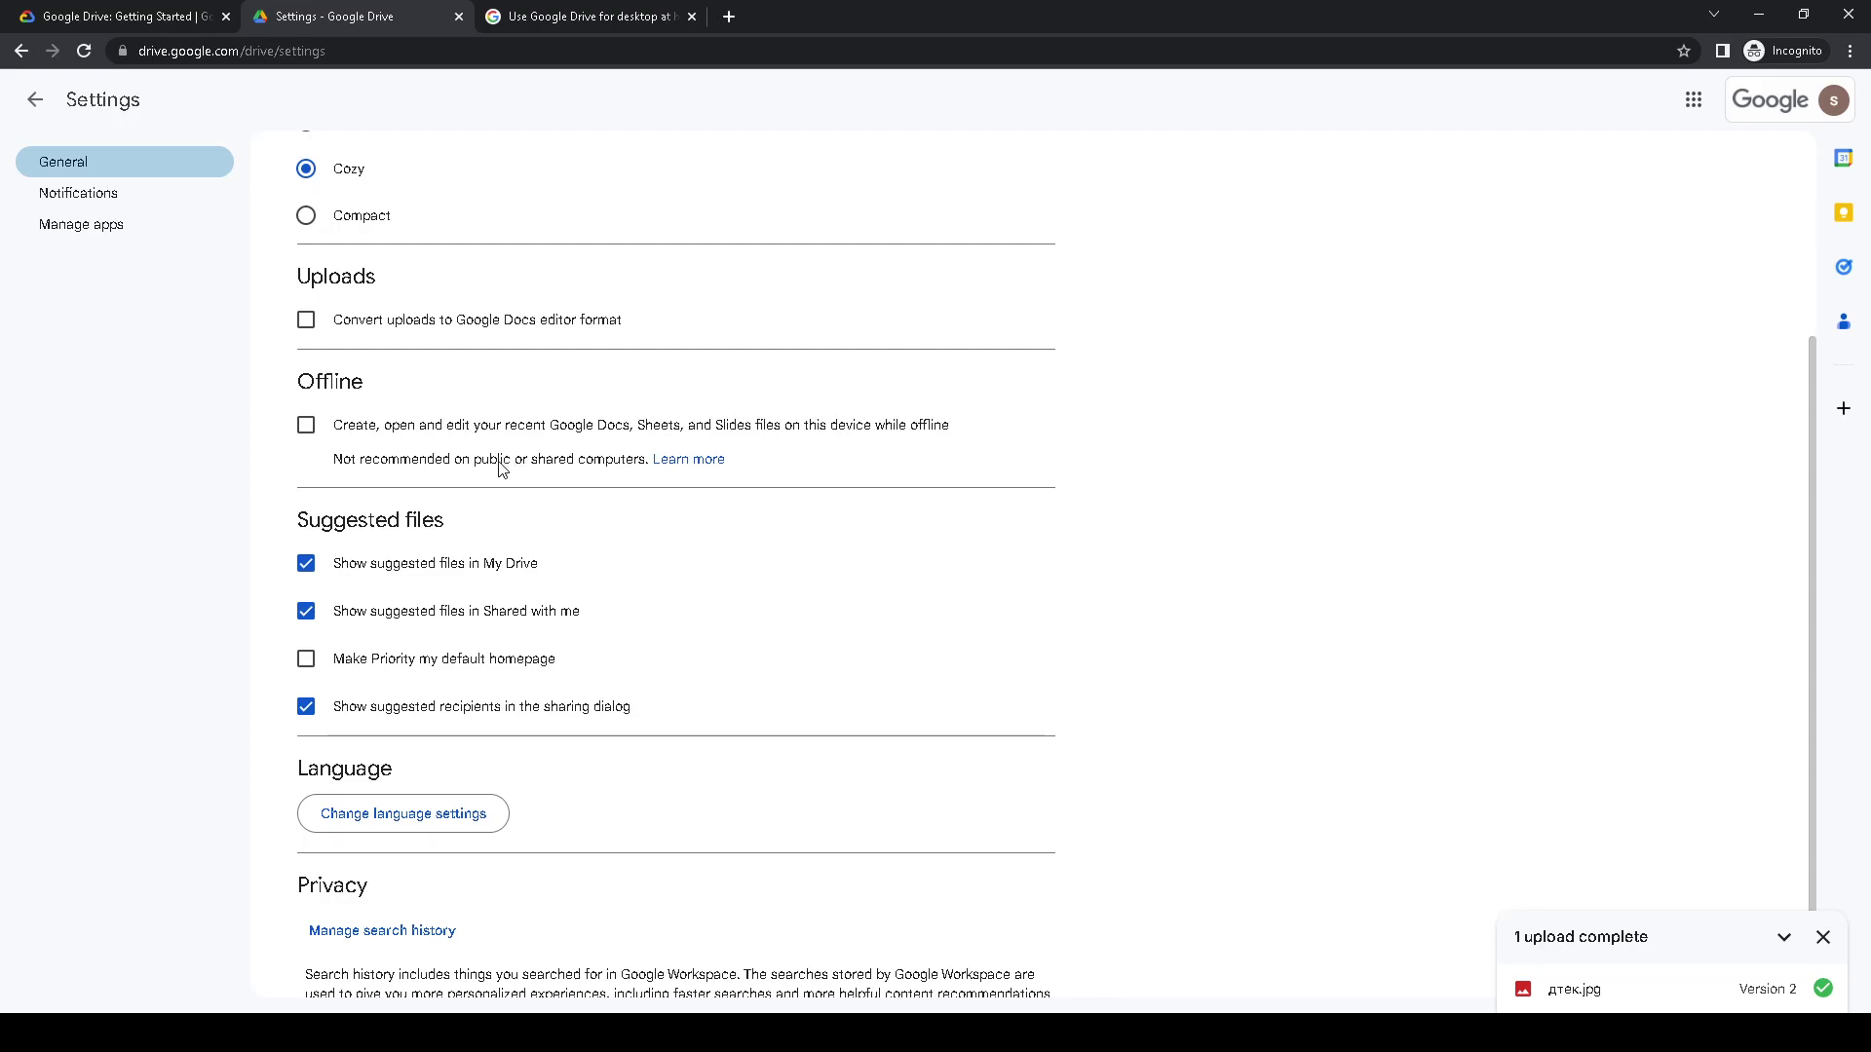
click(306, 424)
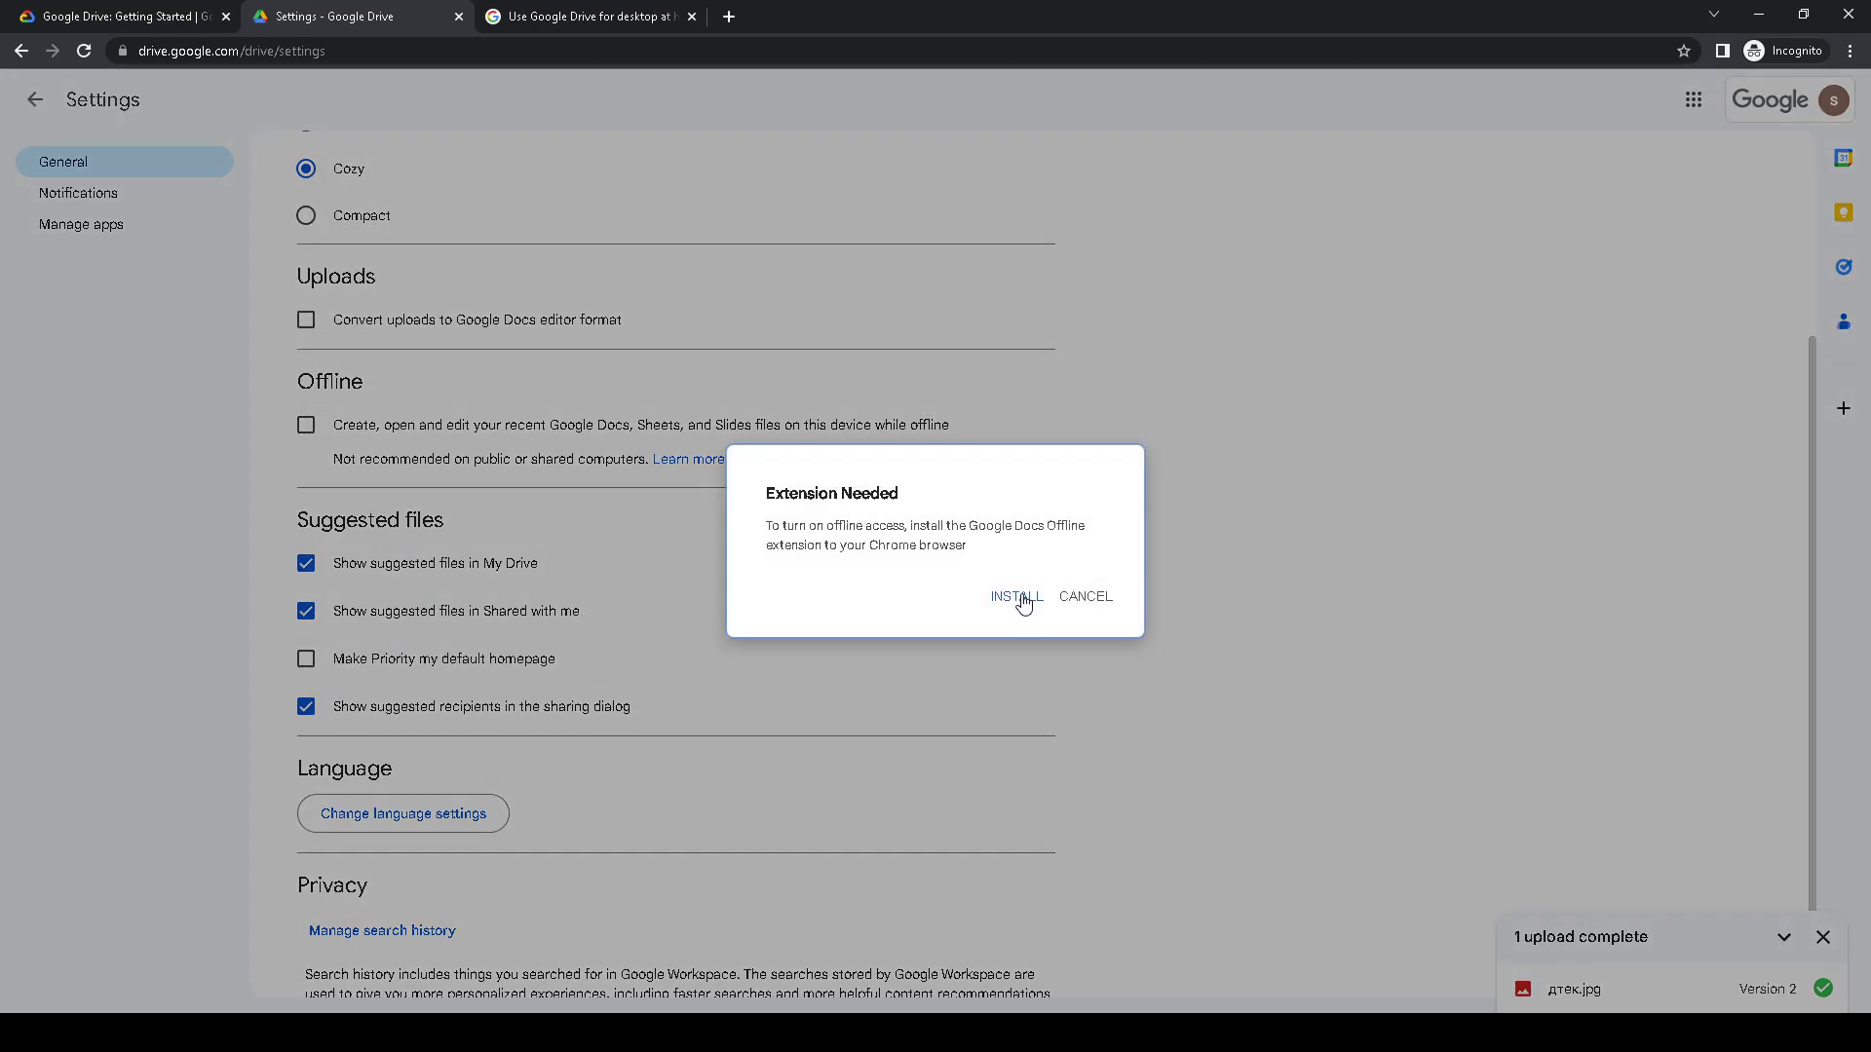
click(1084, 597)
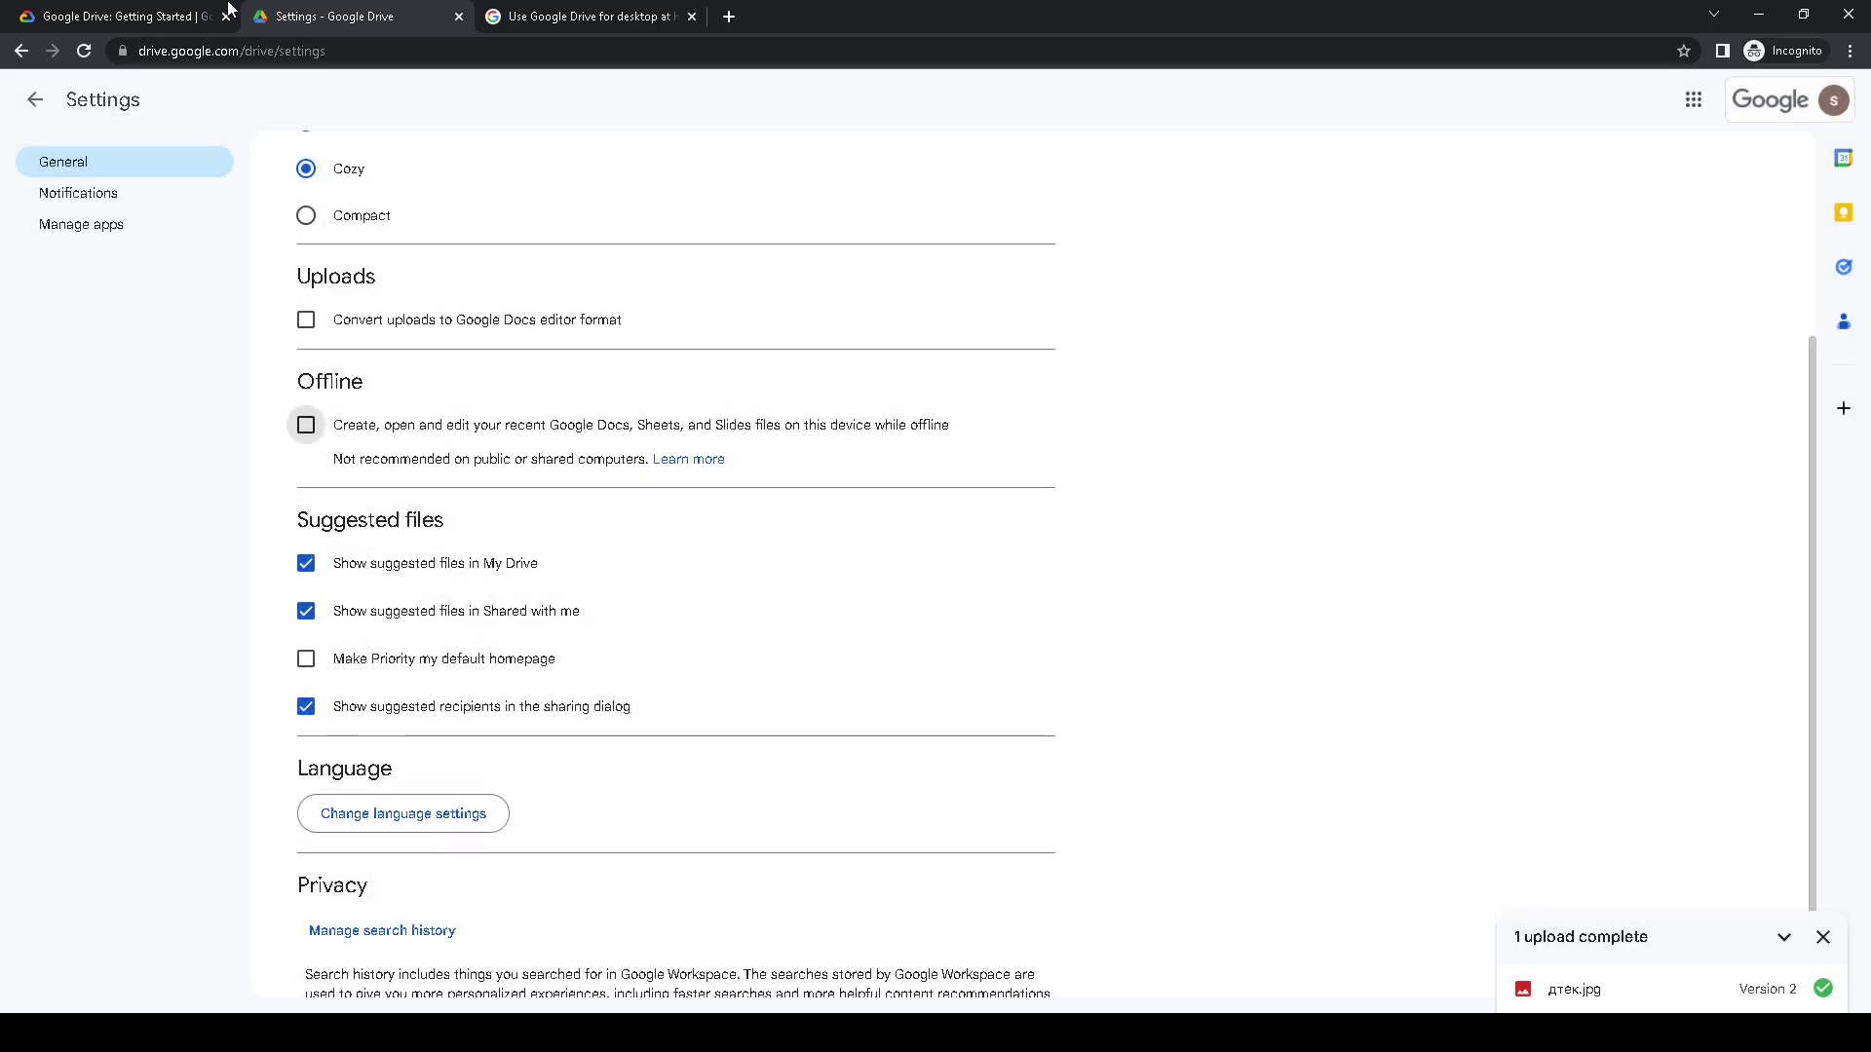
key(ctrl+Page_Up)
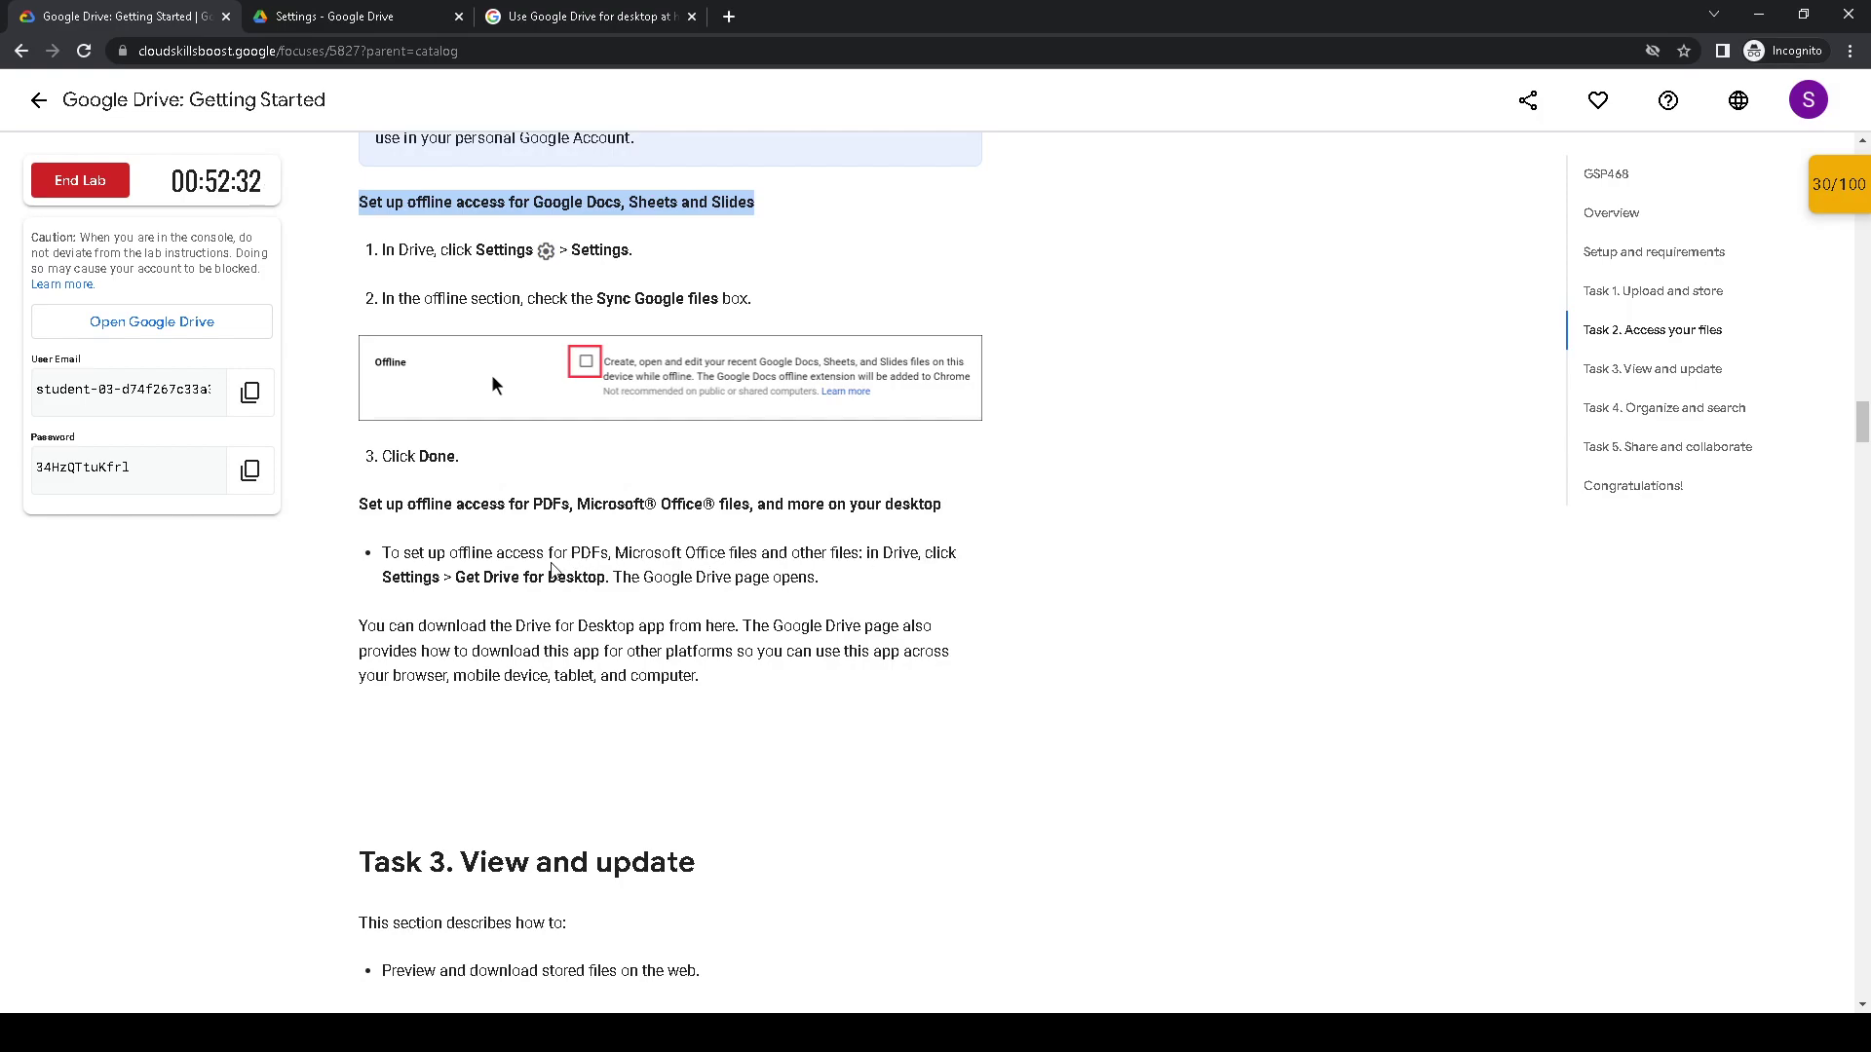
drag(530, 577, 854, 592)
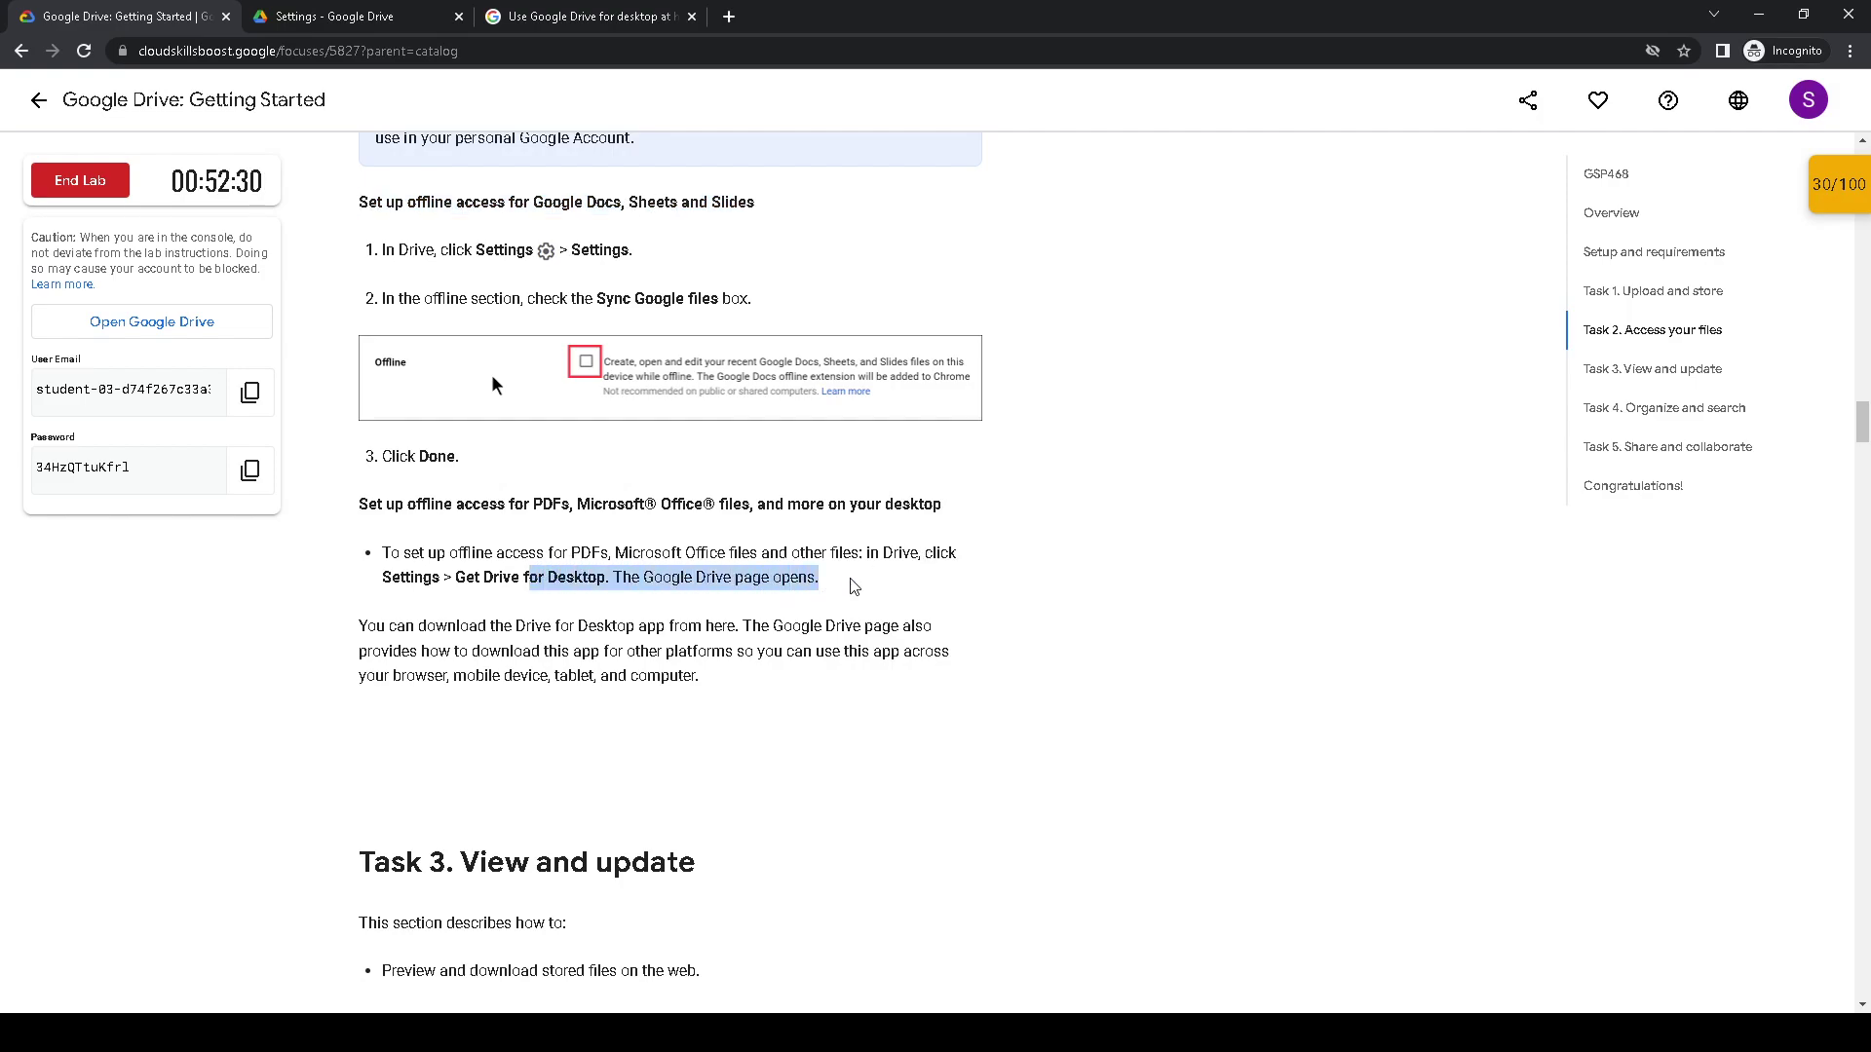
key(ctrl+Tab)
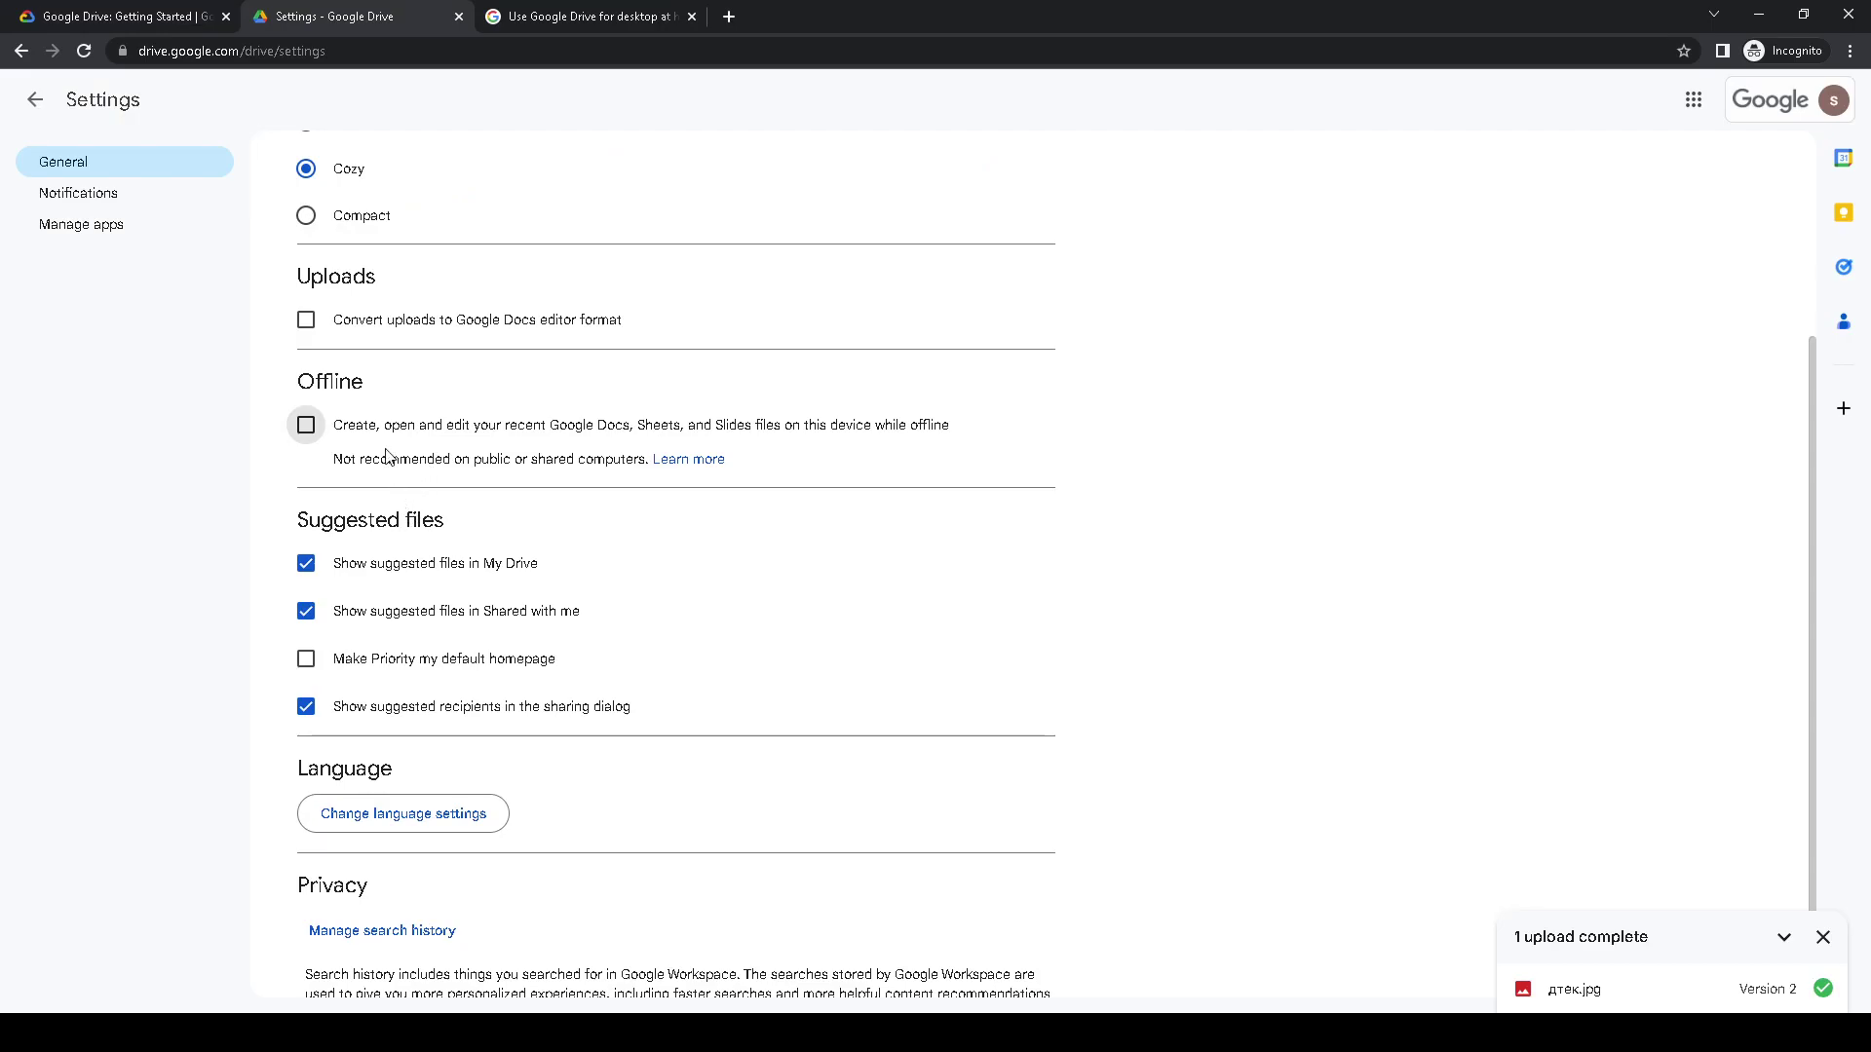
scroll(380, 447, down, 1)
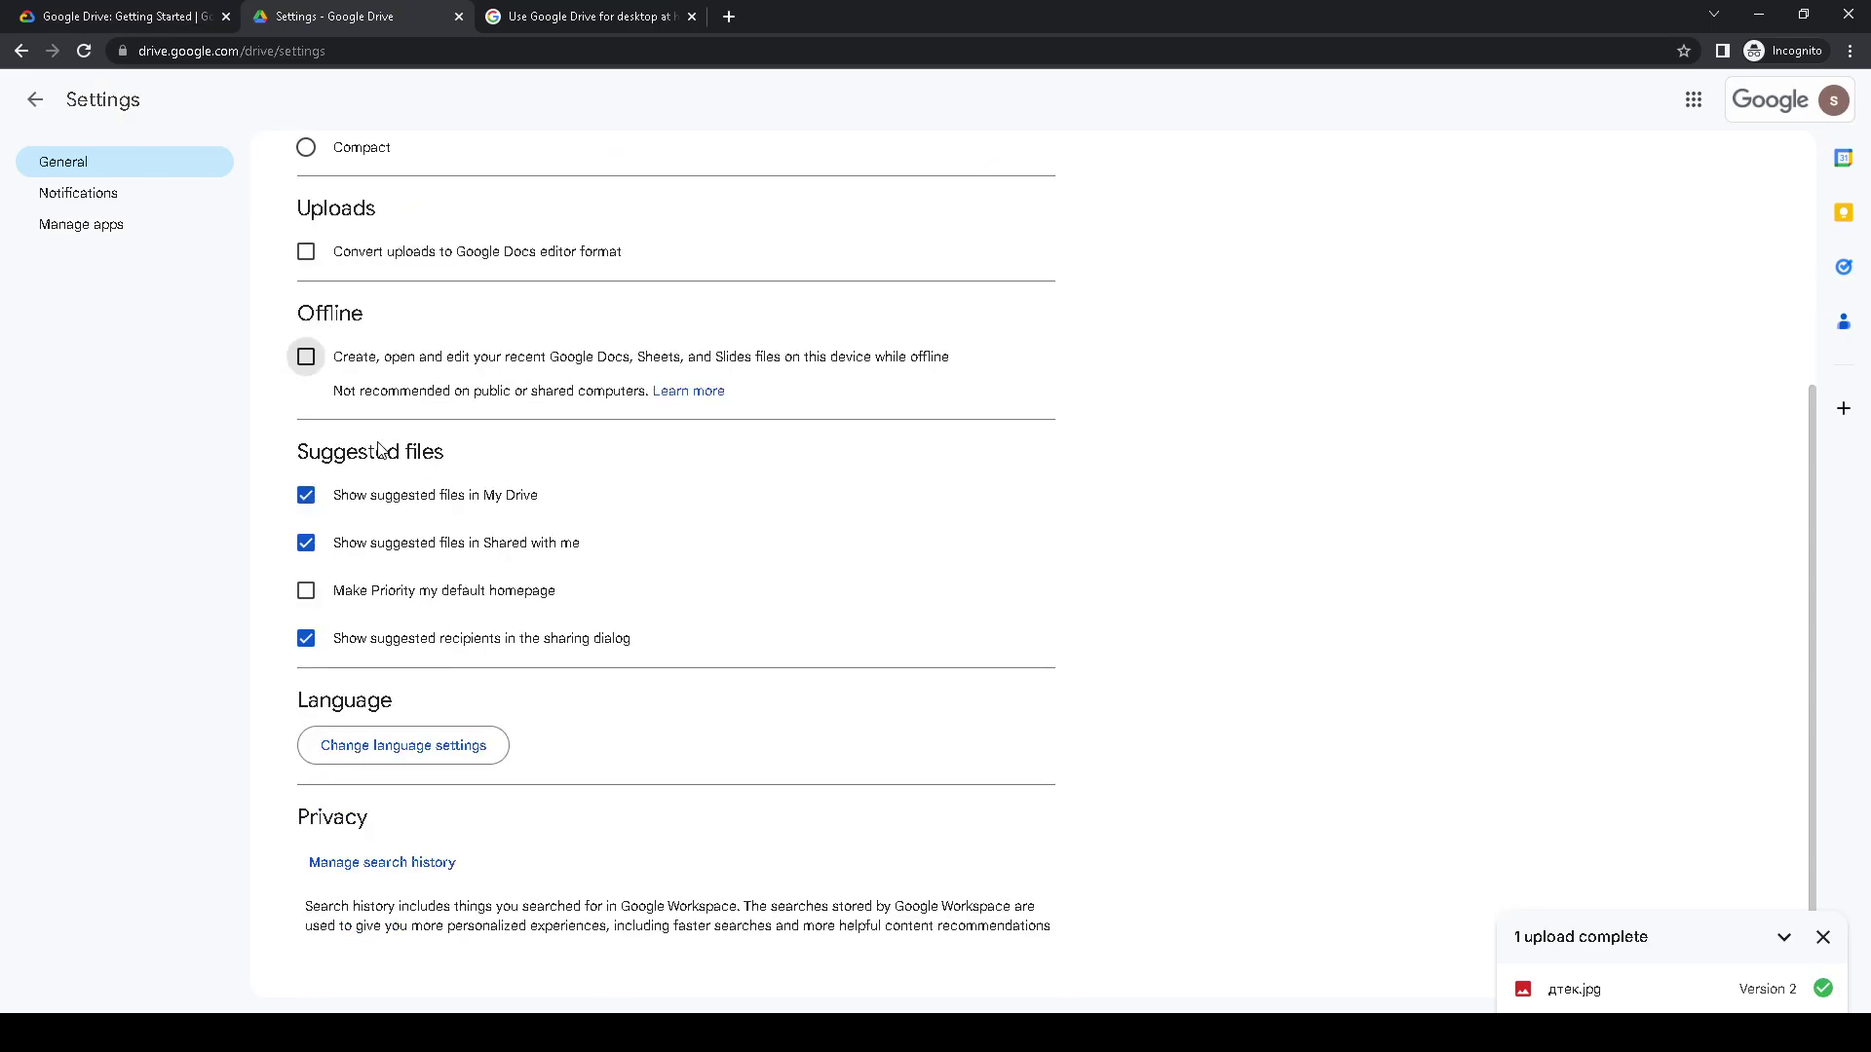
scroll(380, 450, up, 4)
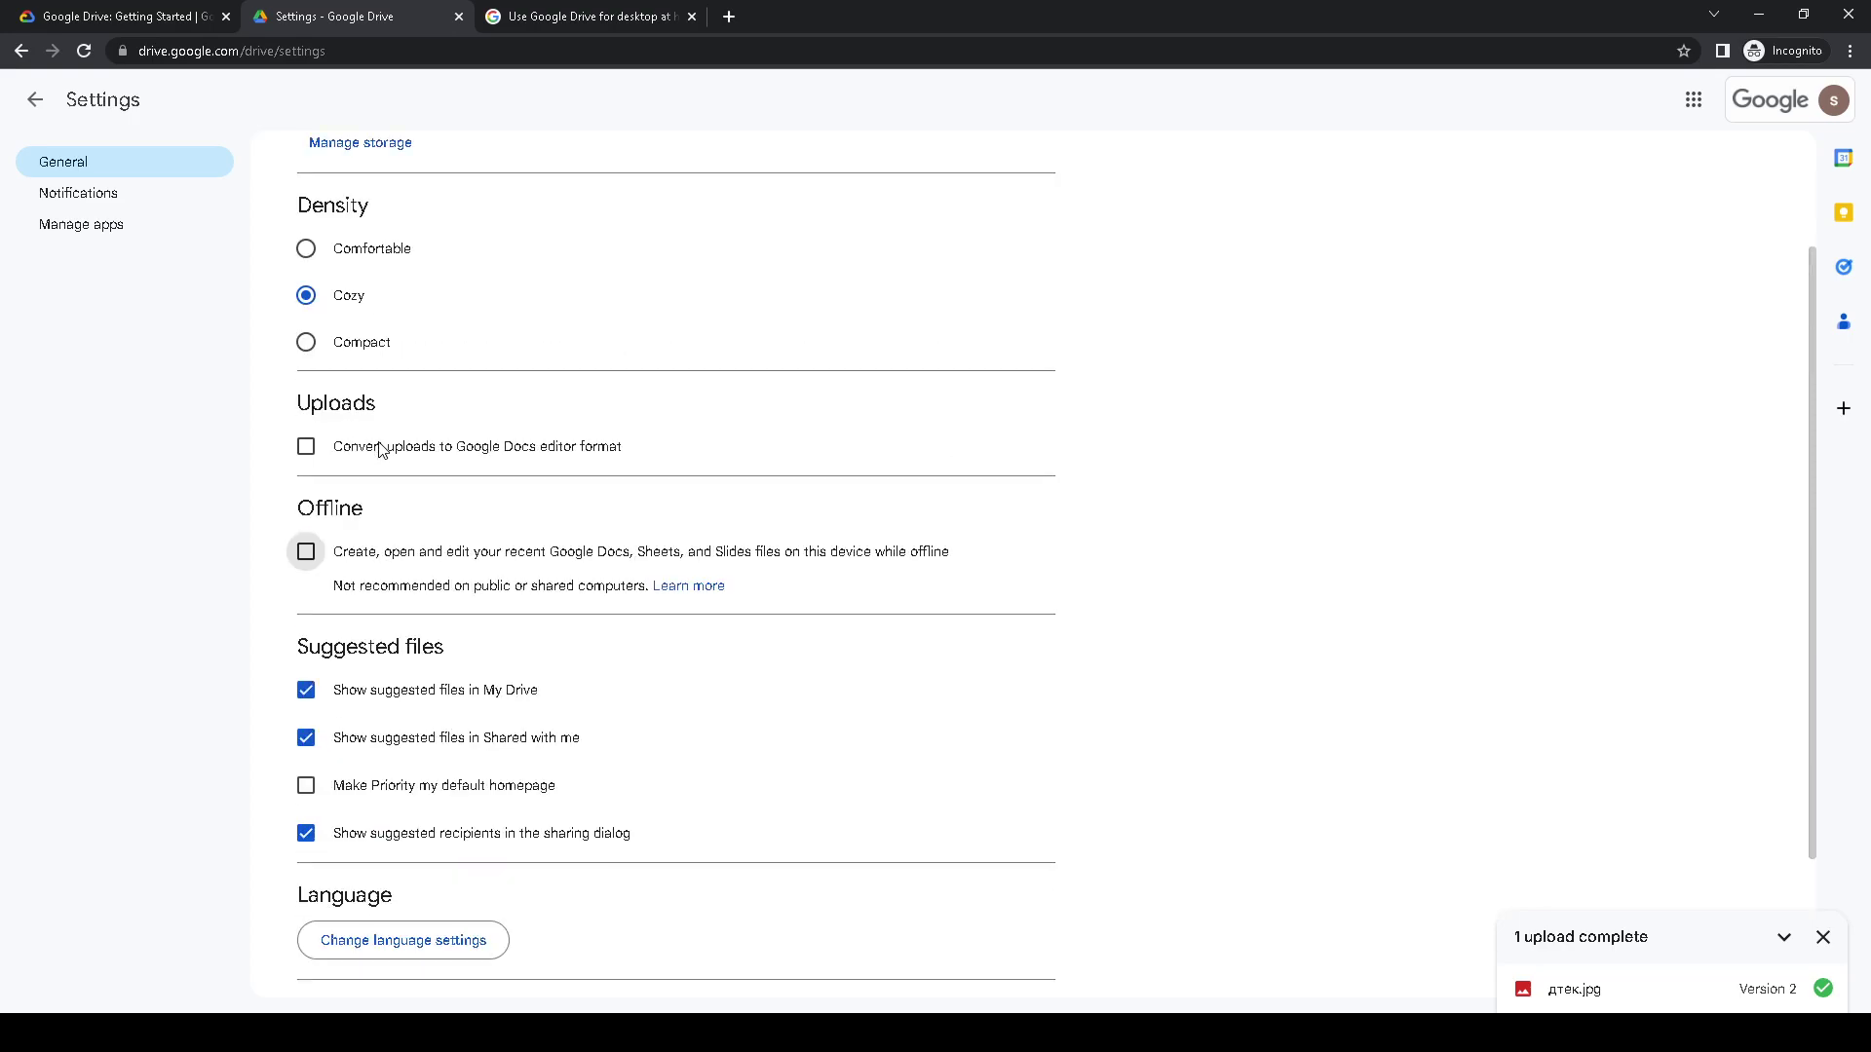
scroll(380, 448, down, 2)
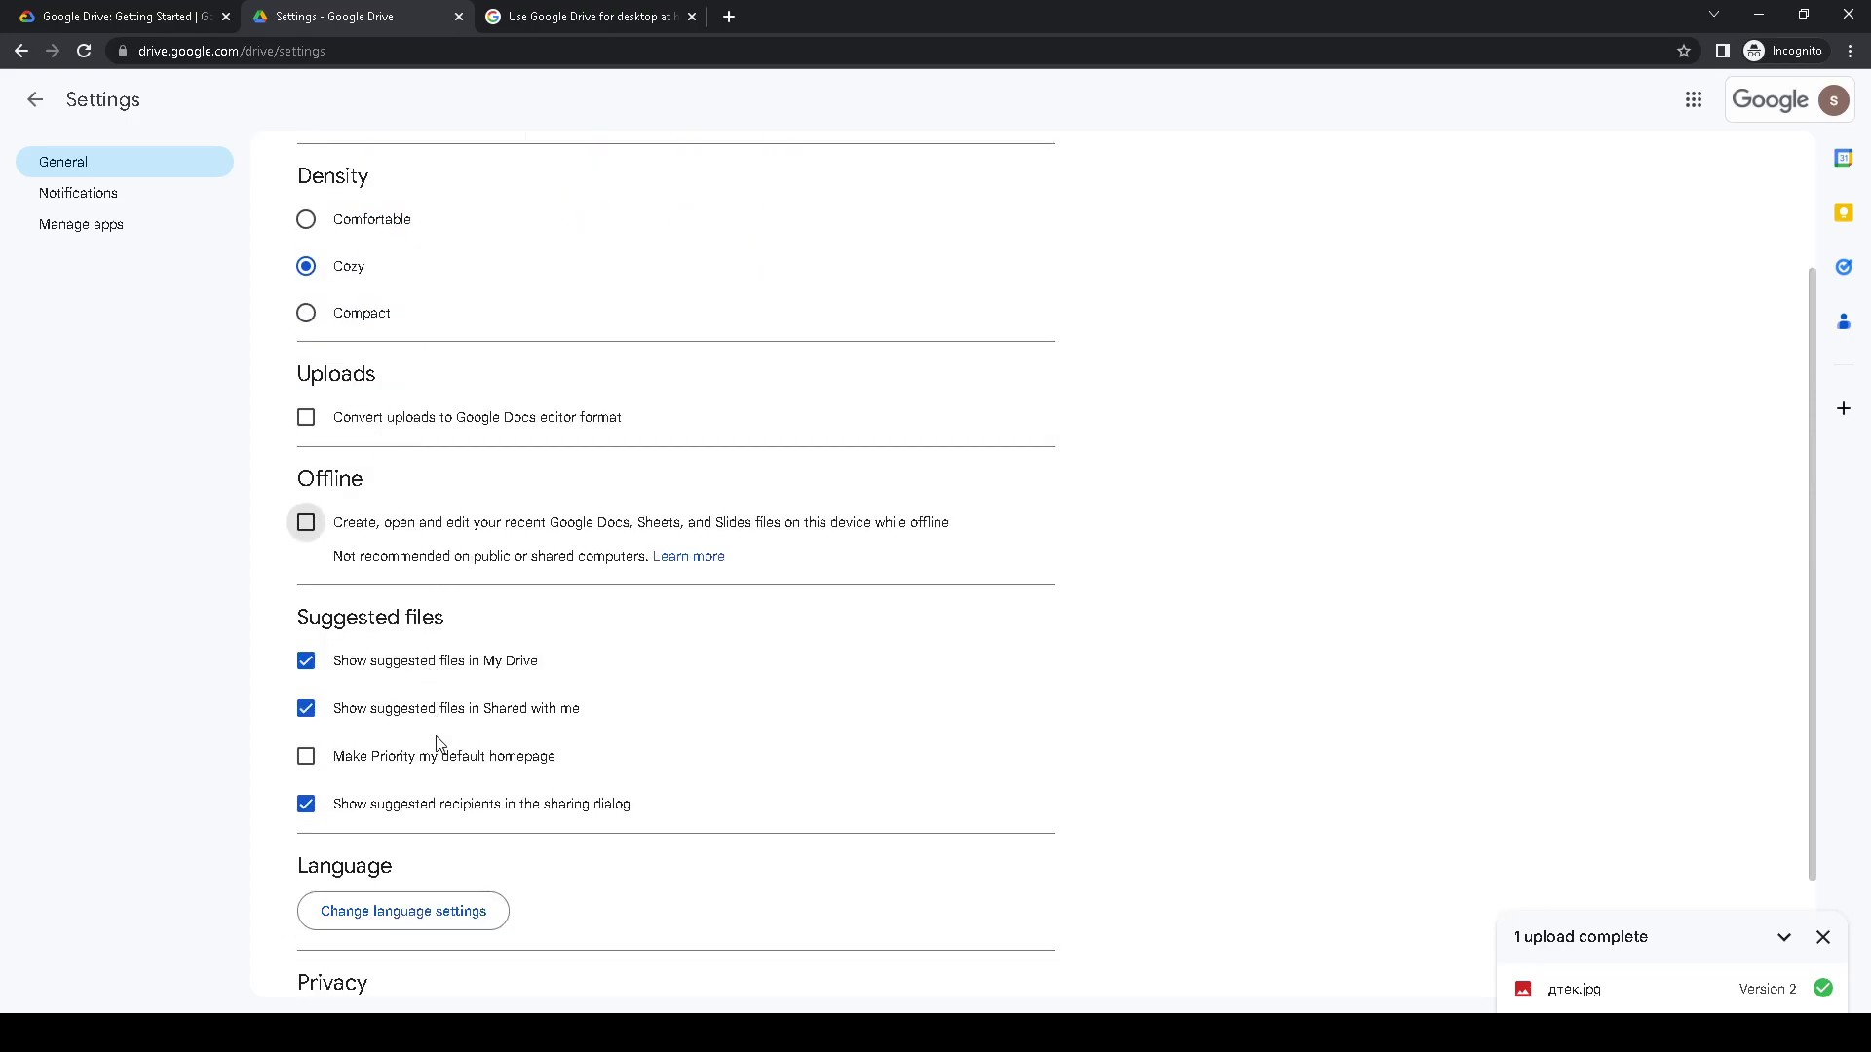
scroll(477, 710, down, 2)
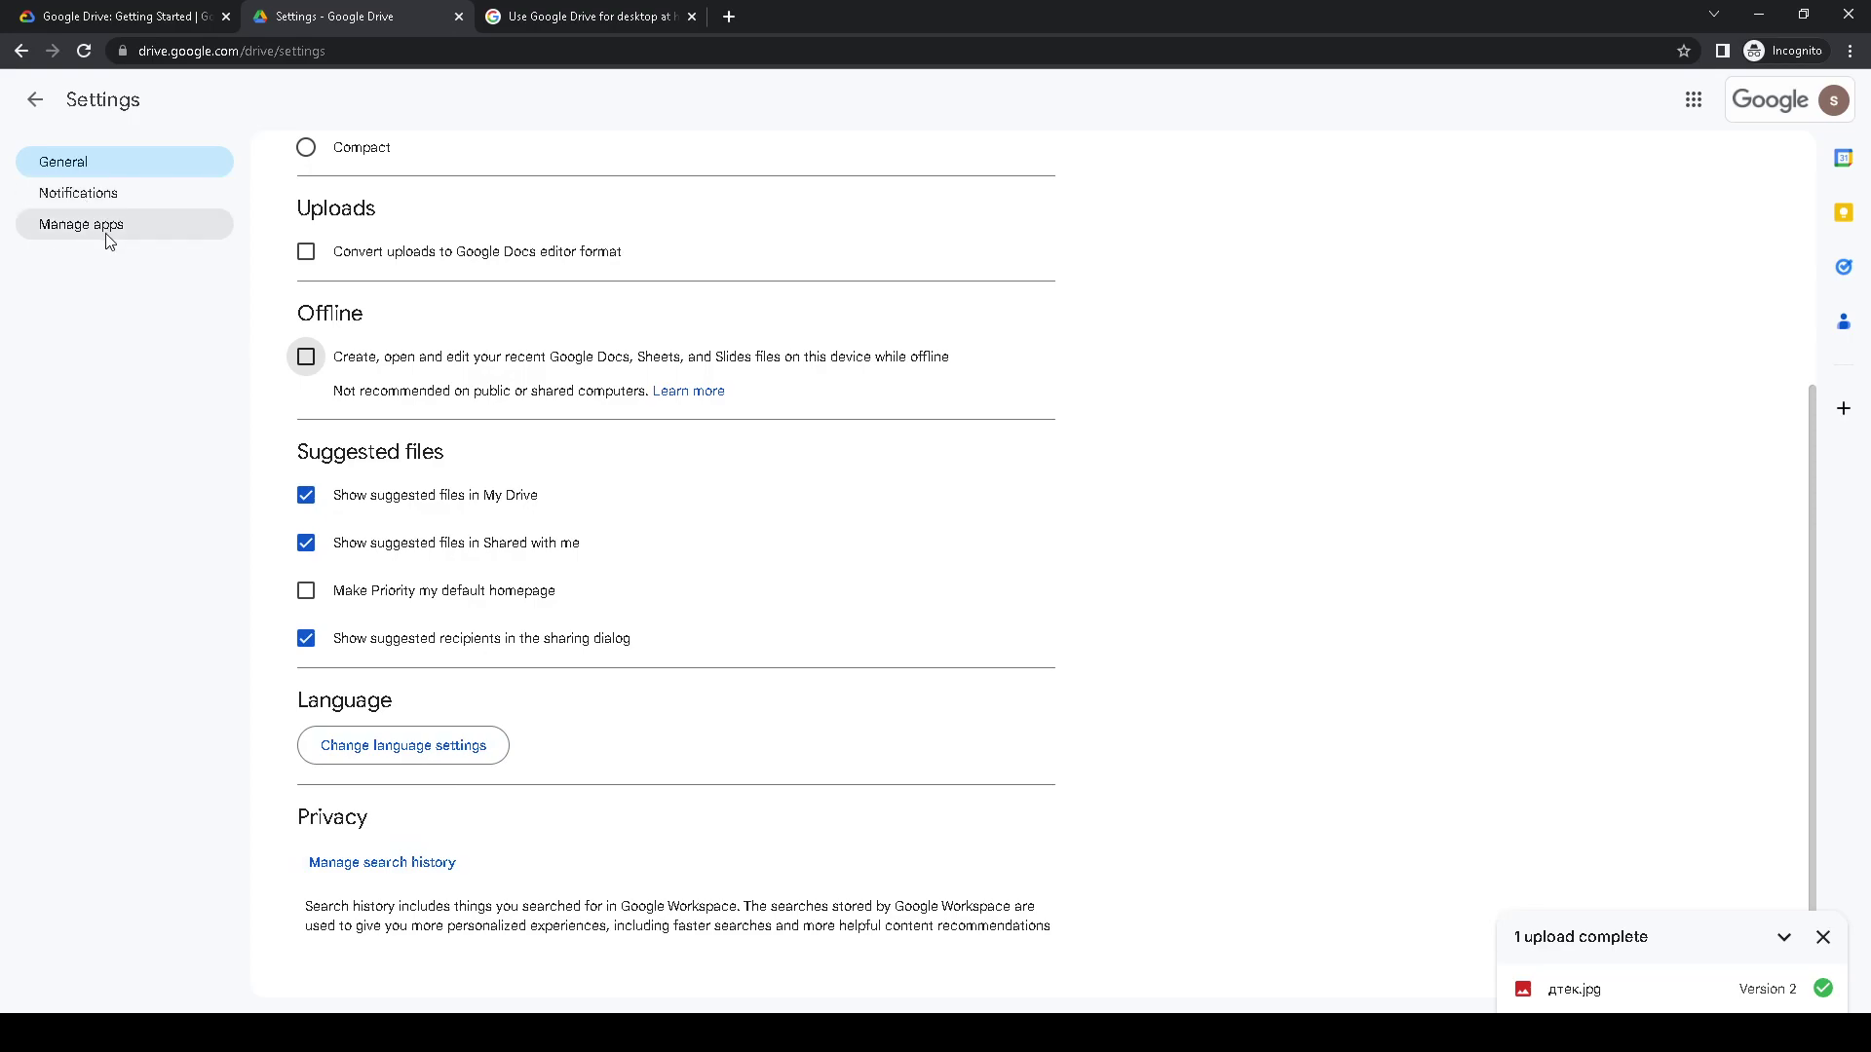
scroll(521, 192, up, 4)
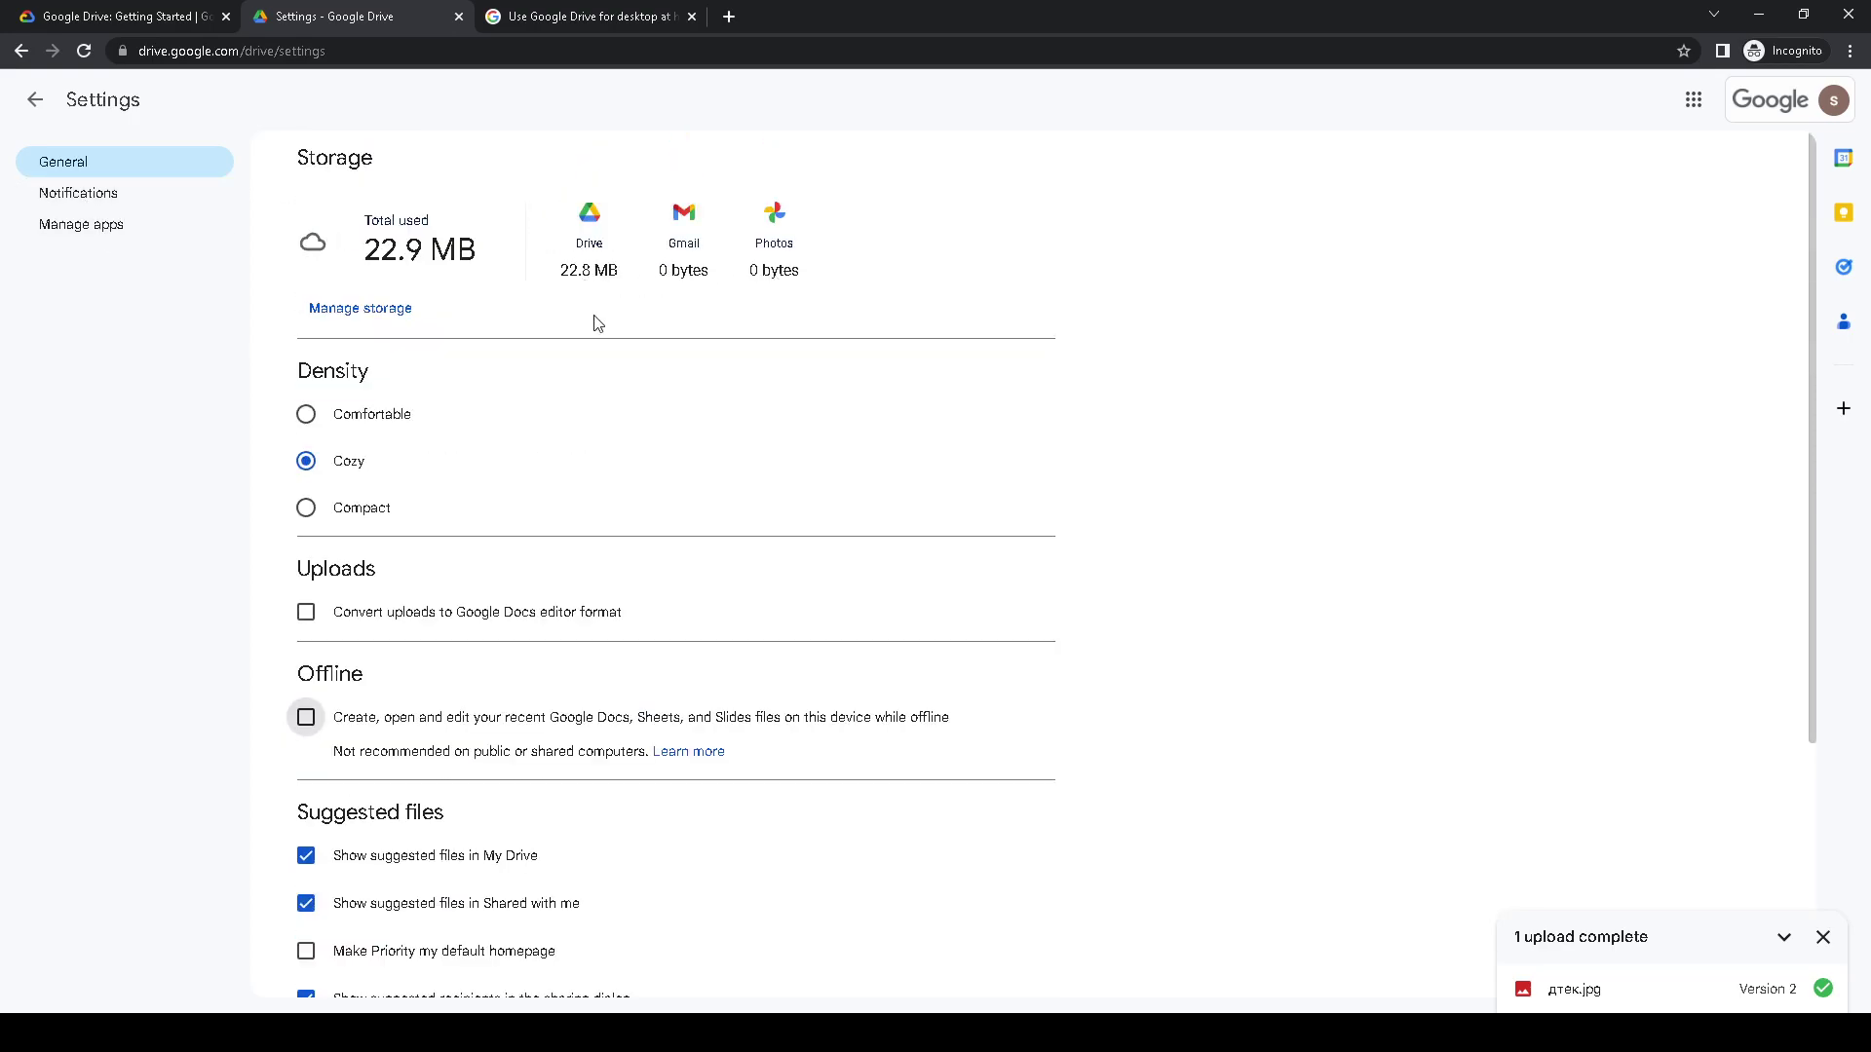
scroll(470, 630, down, 4)
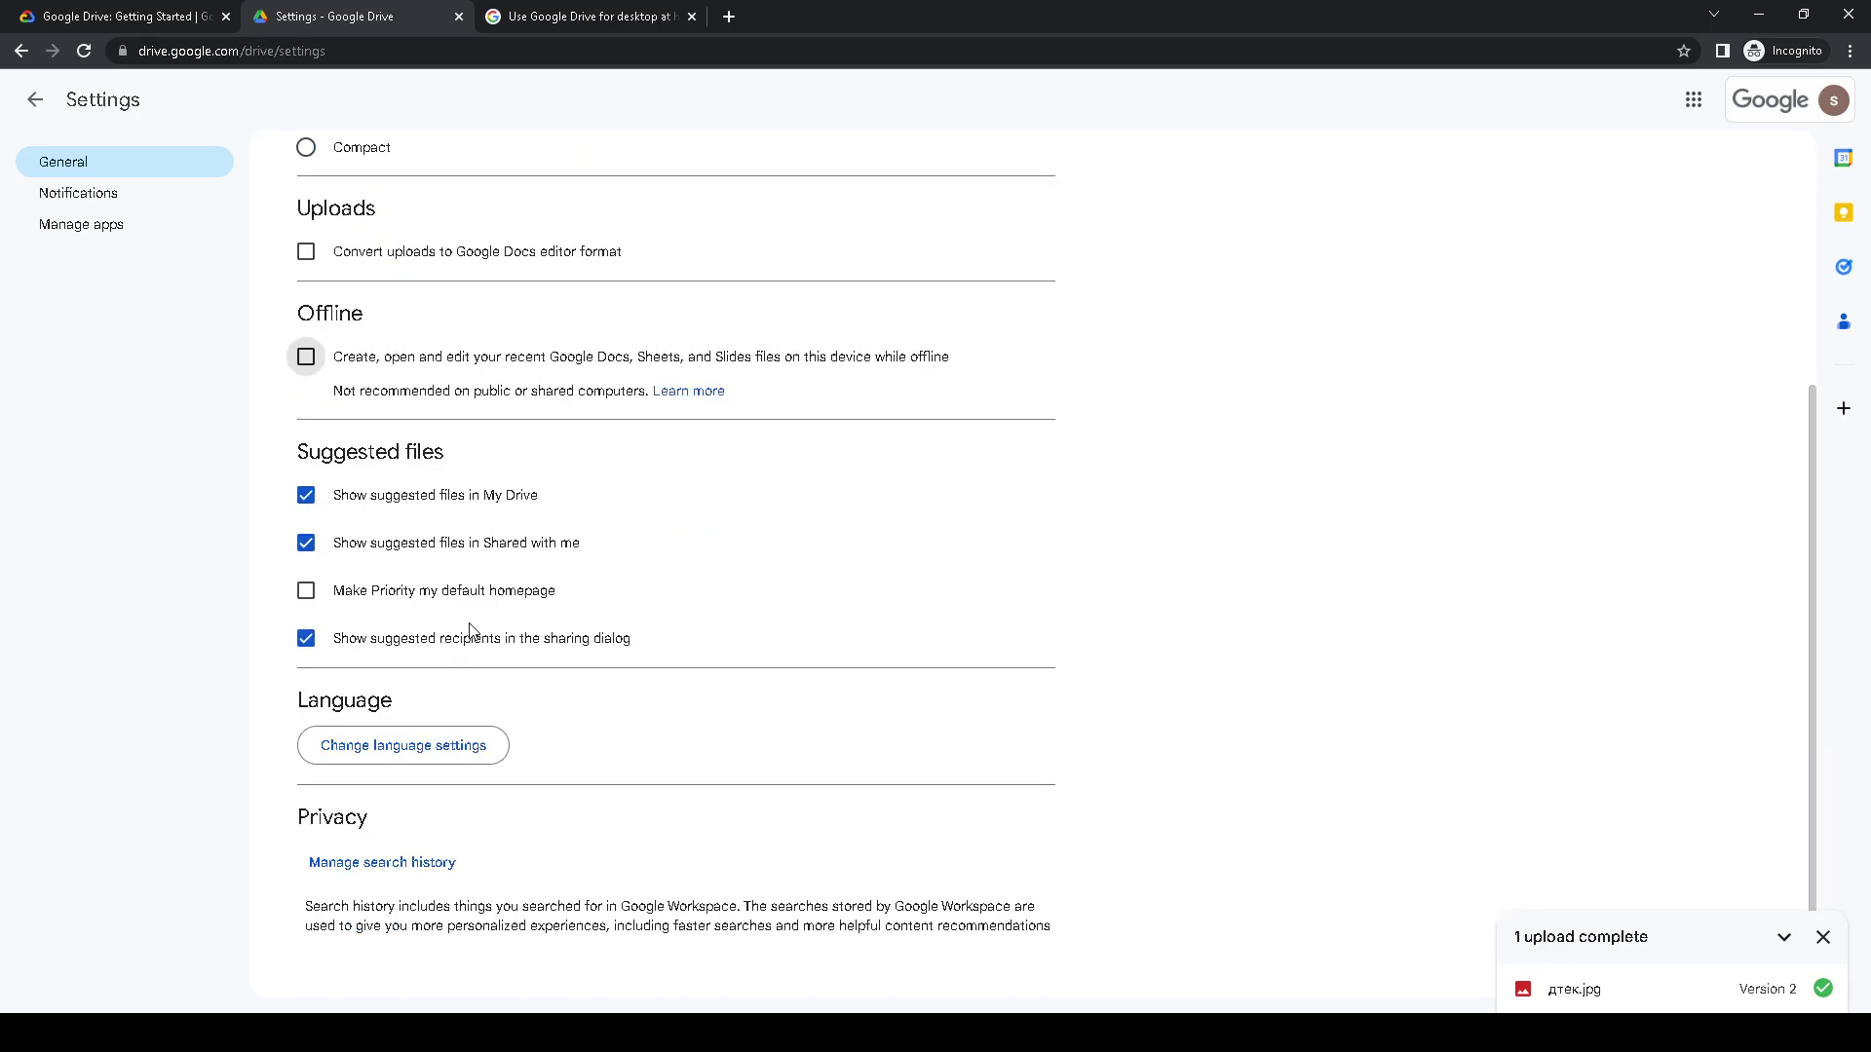
click(145, 14)
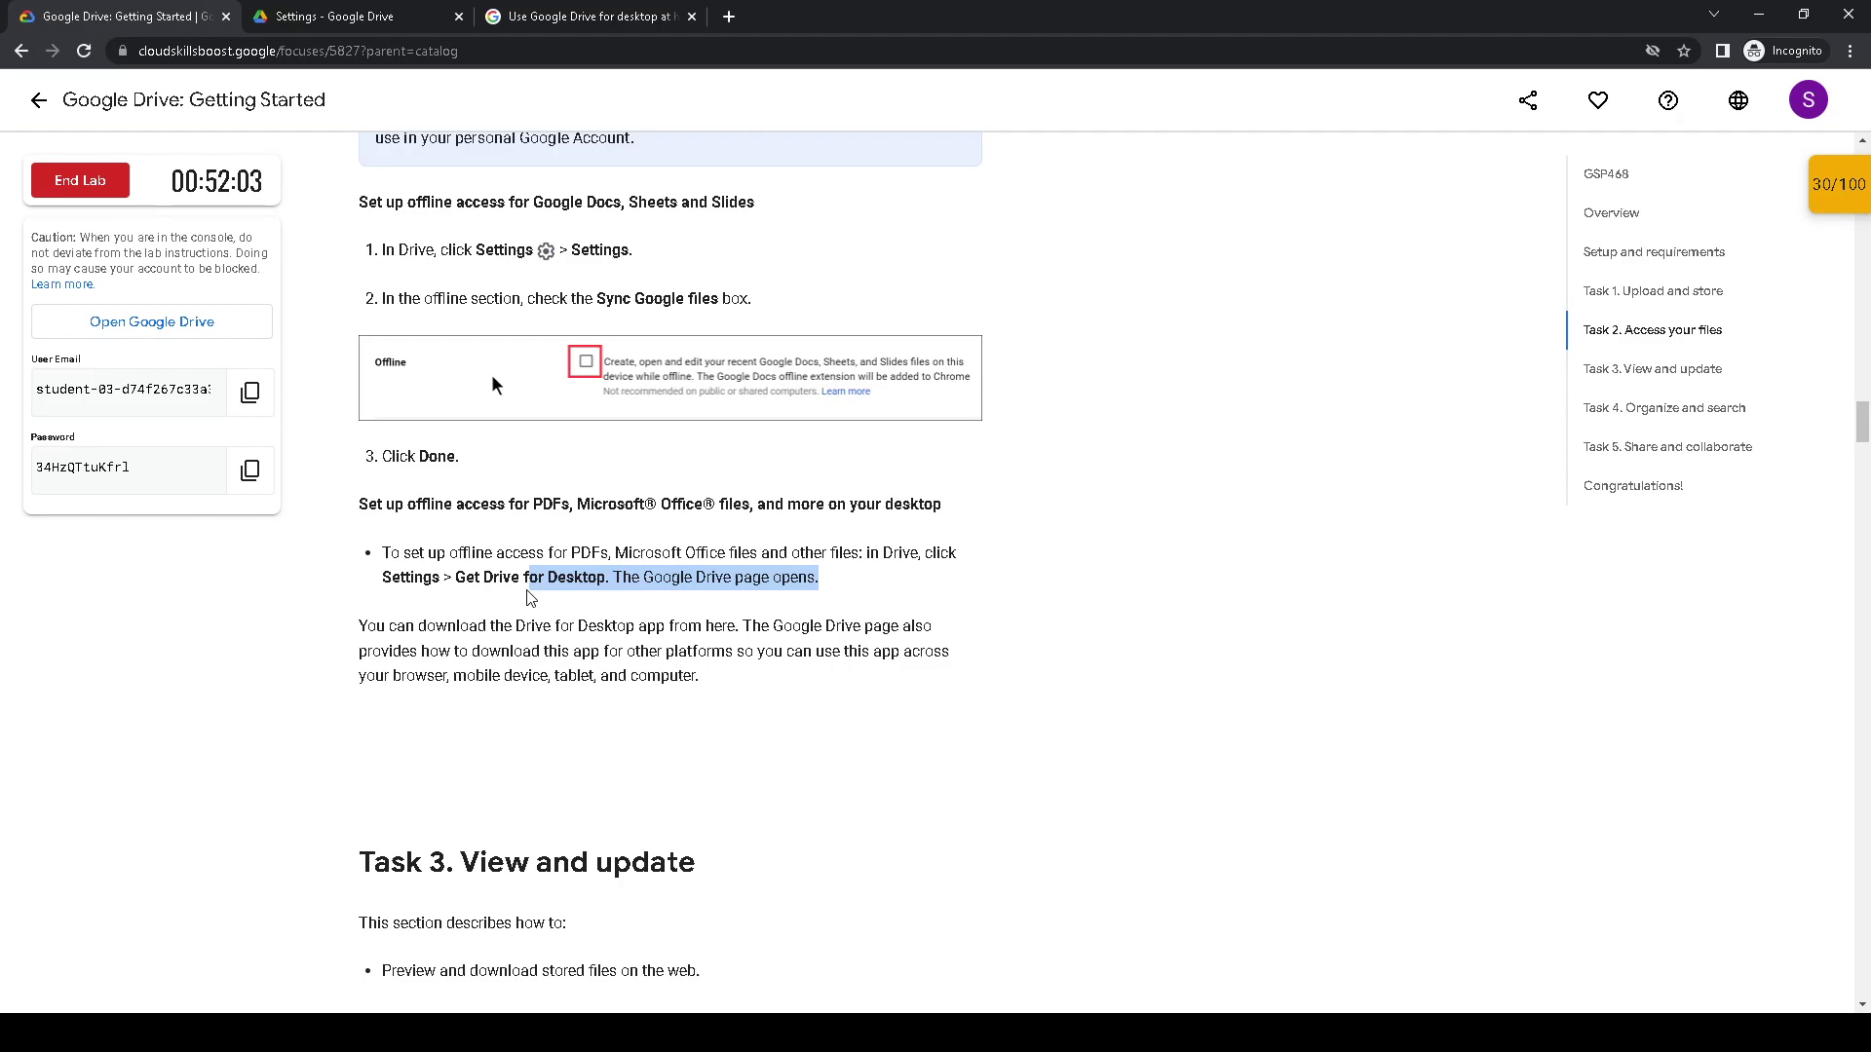
- Highlight the lab's Task 3 'View and update' overview, then switch to the Drive for desktop help tab
scroll(506, 600, down, 6)
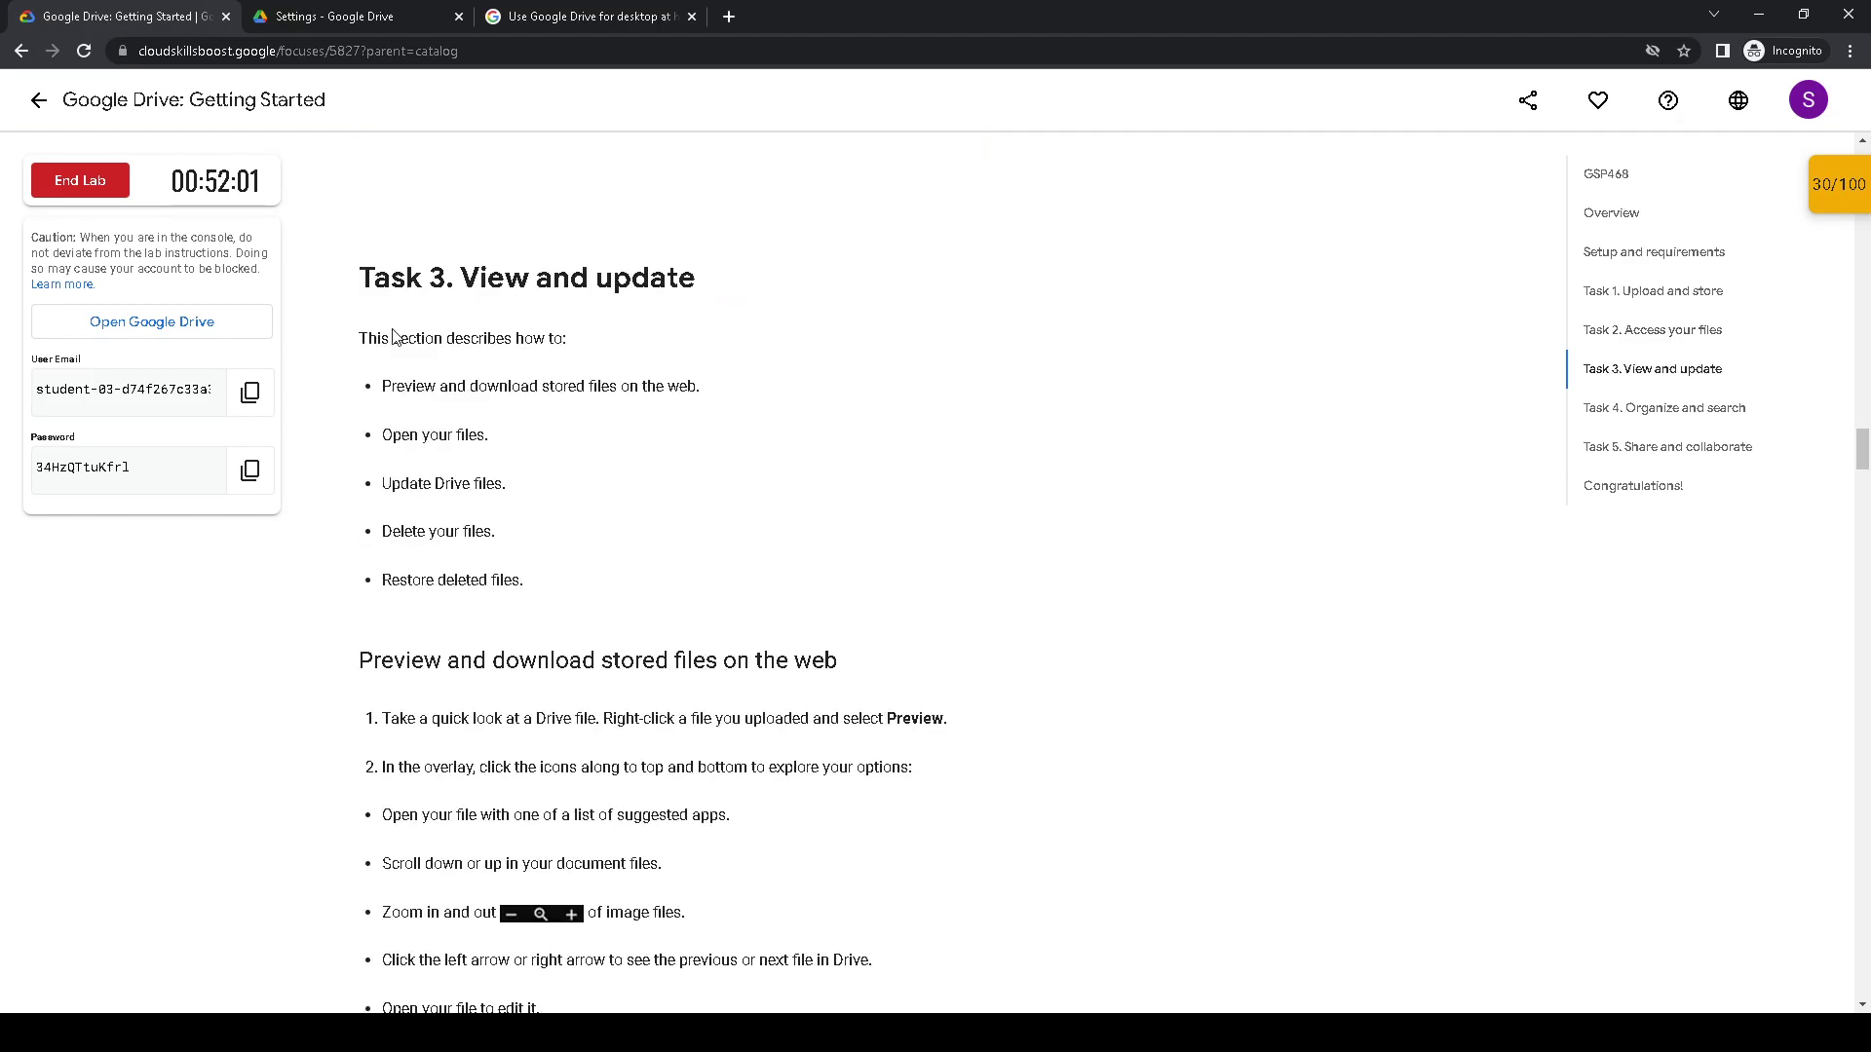
drag(362, 278, 643, 557)
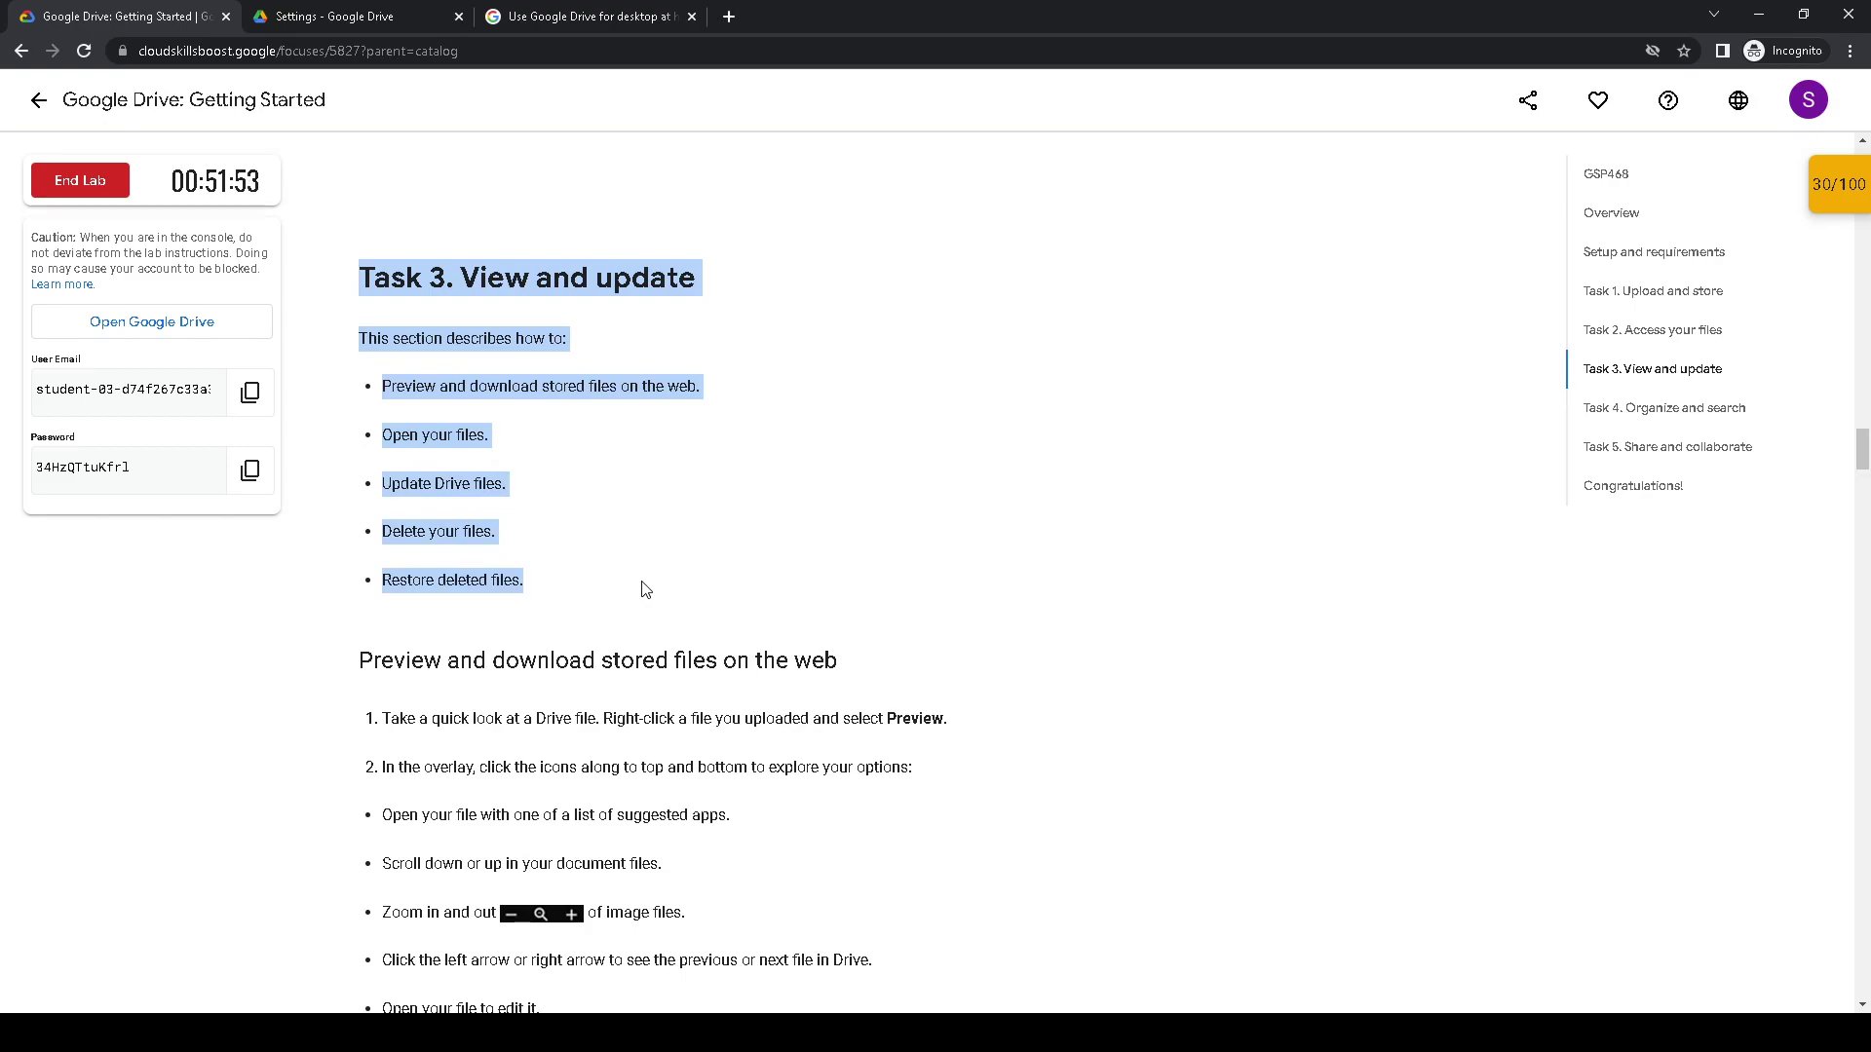
scroll(638, 575, down, 3)
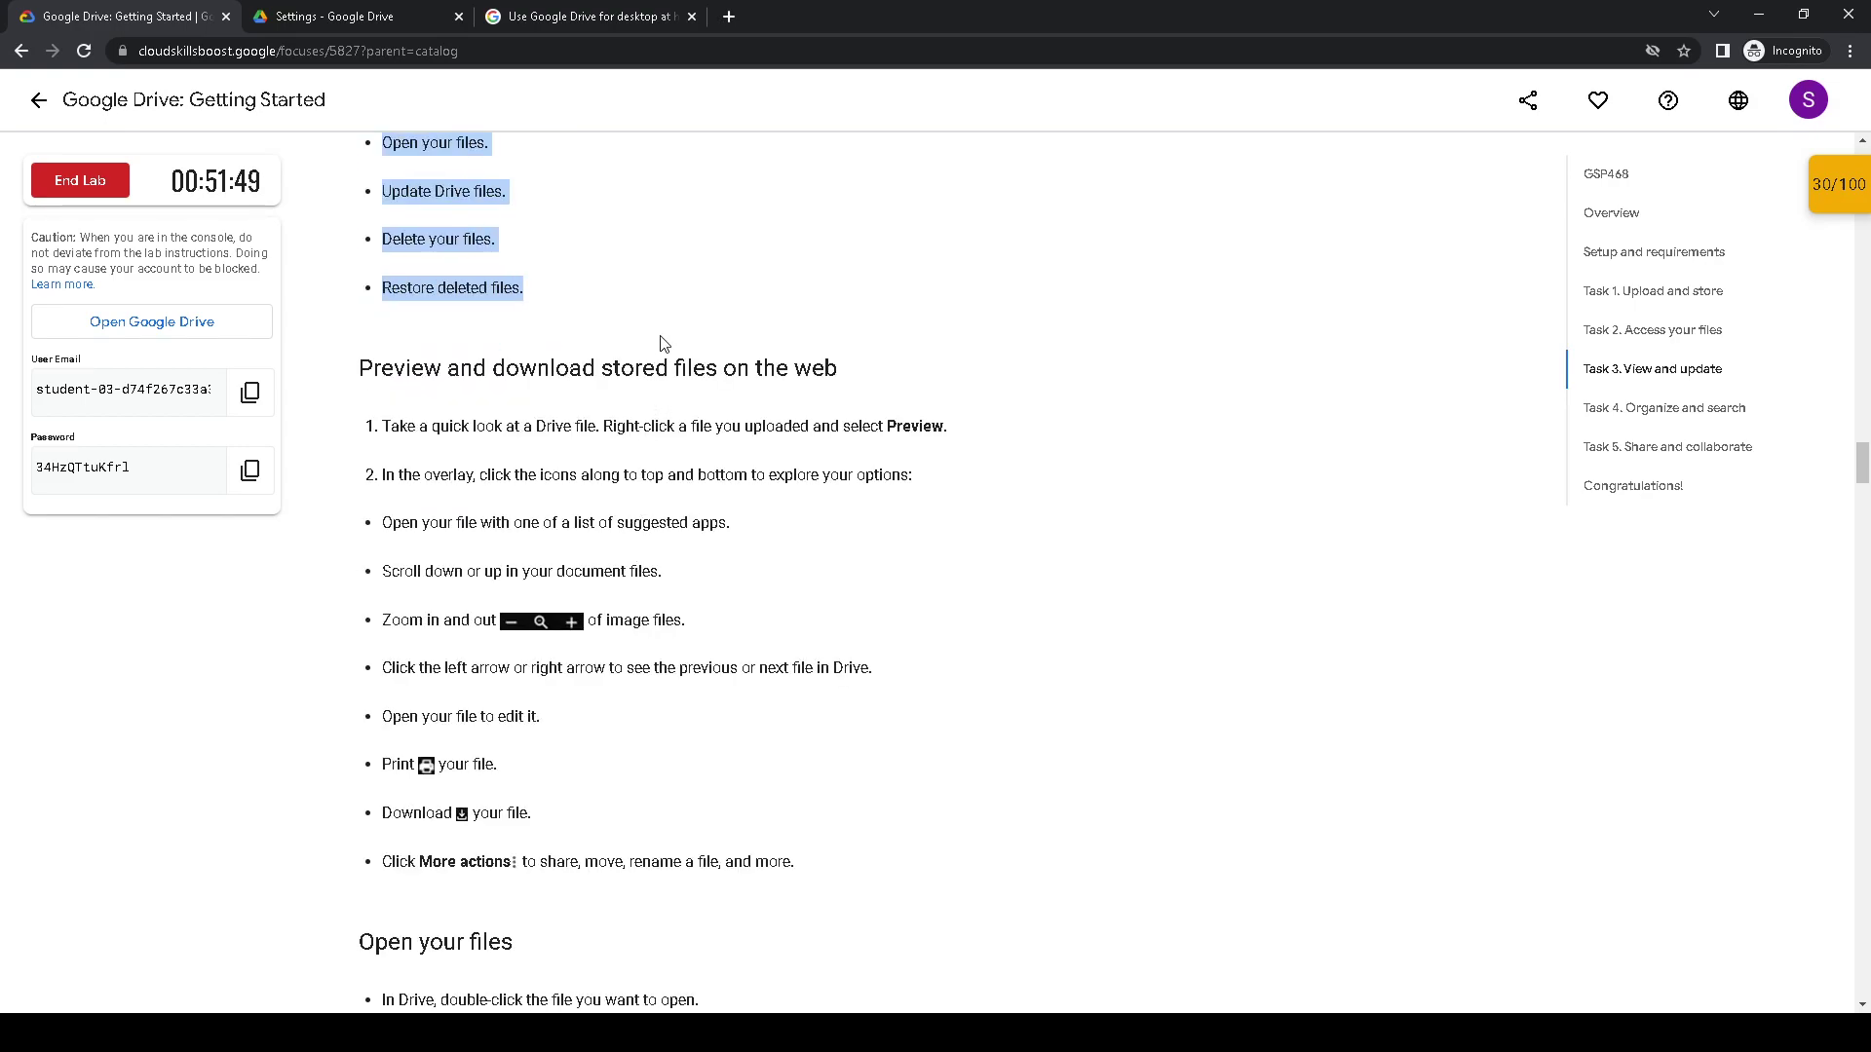
scroll(662, 312, up, 4)
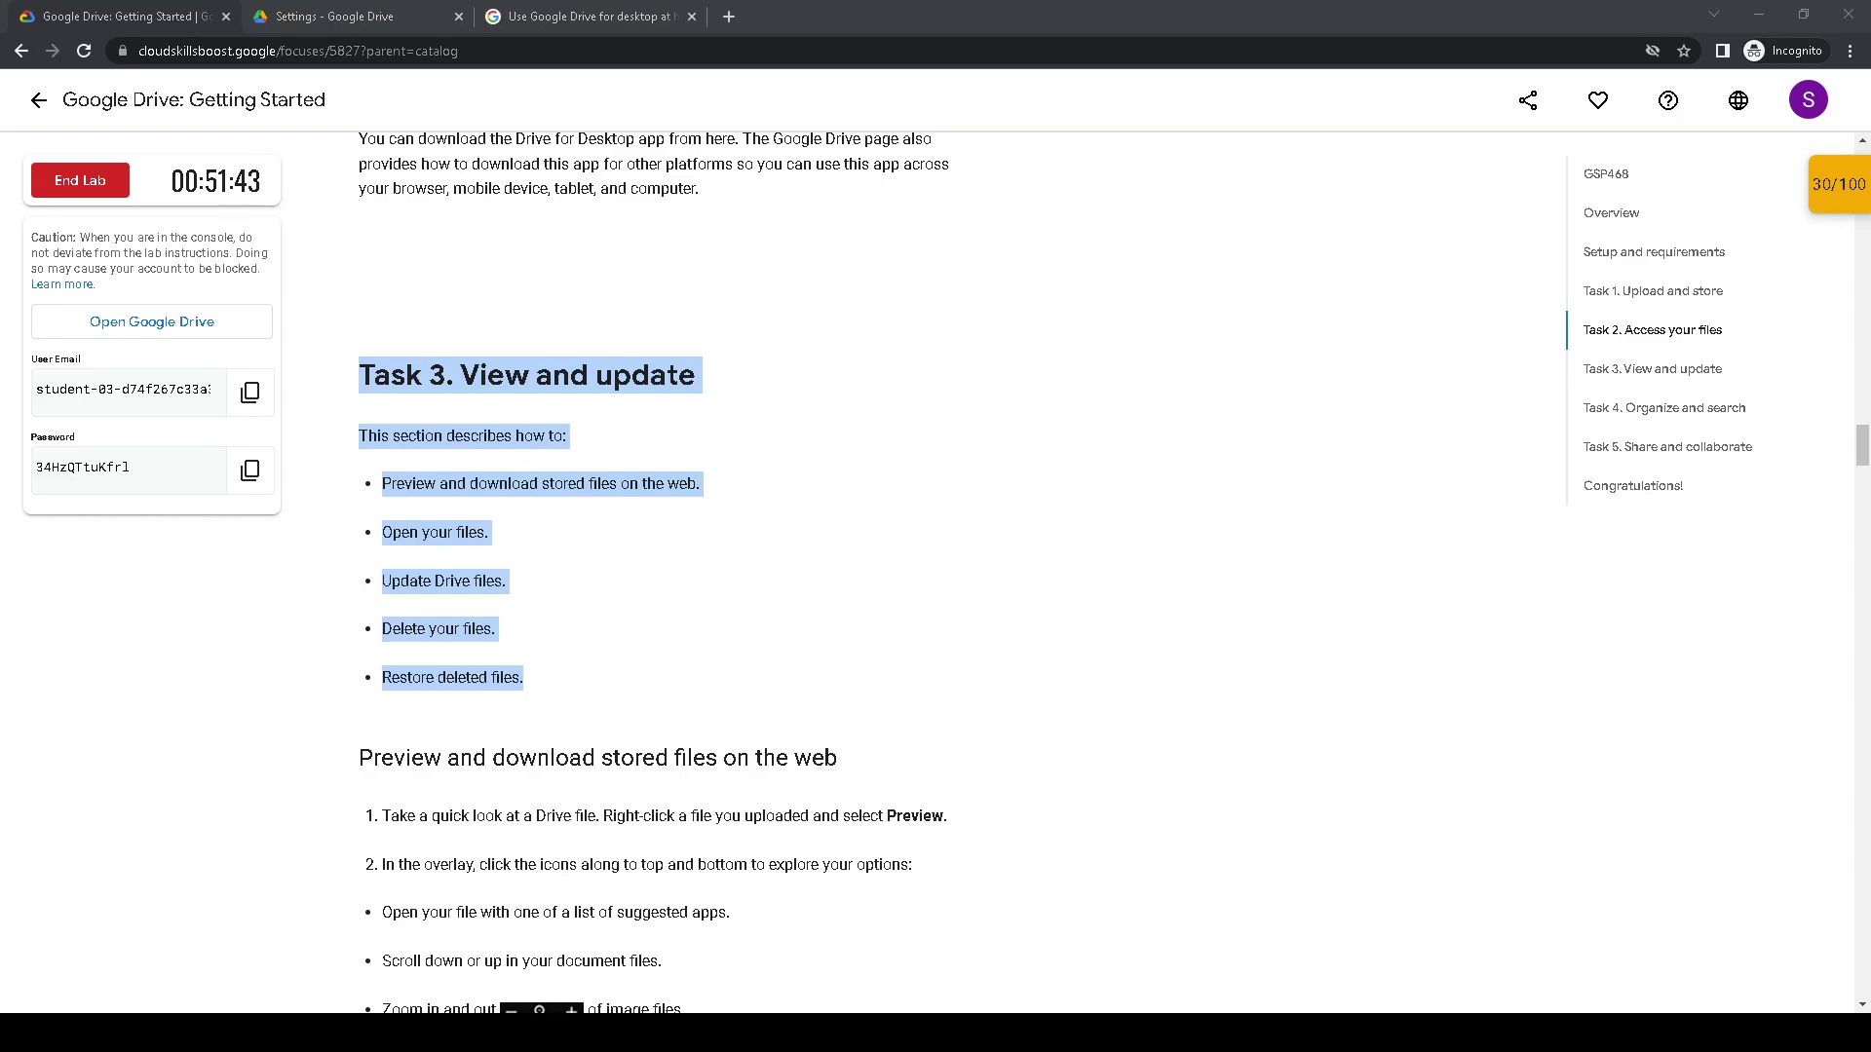
key(ctrl+3)
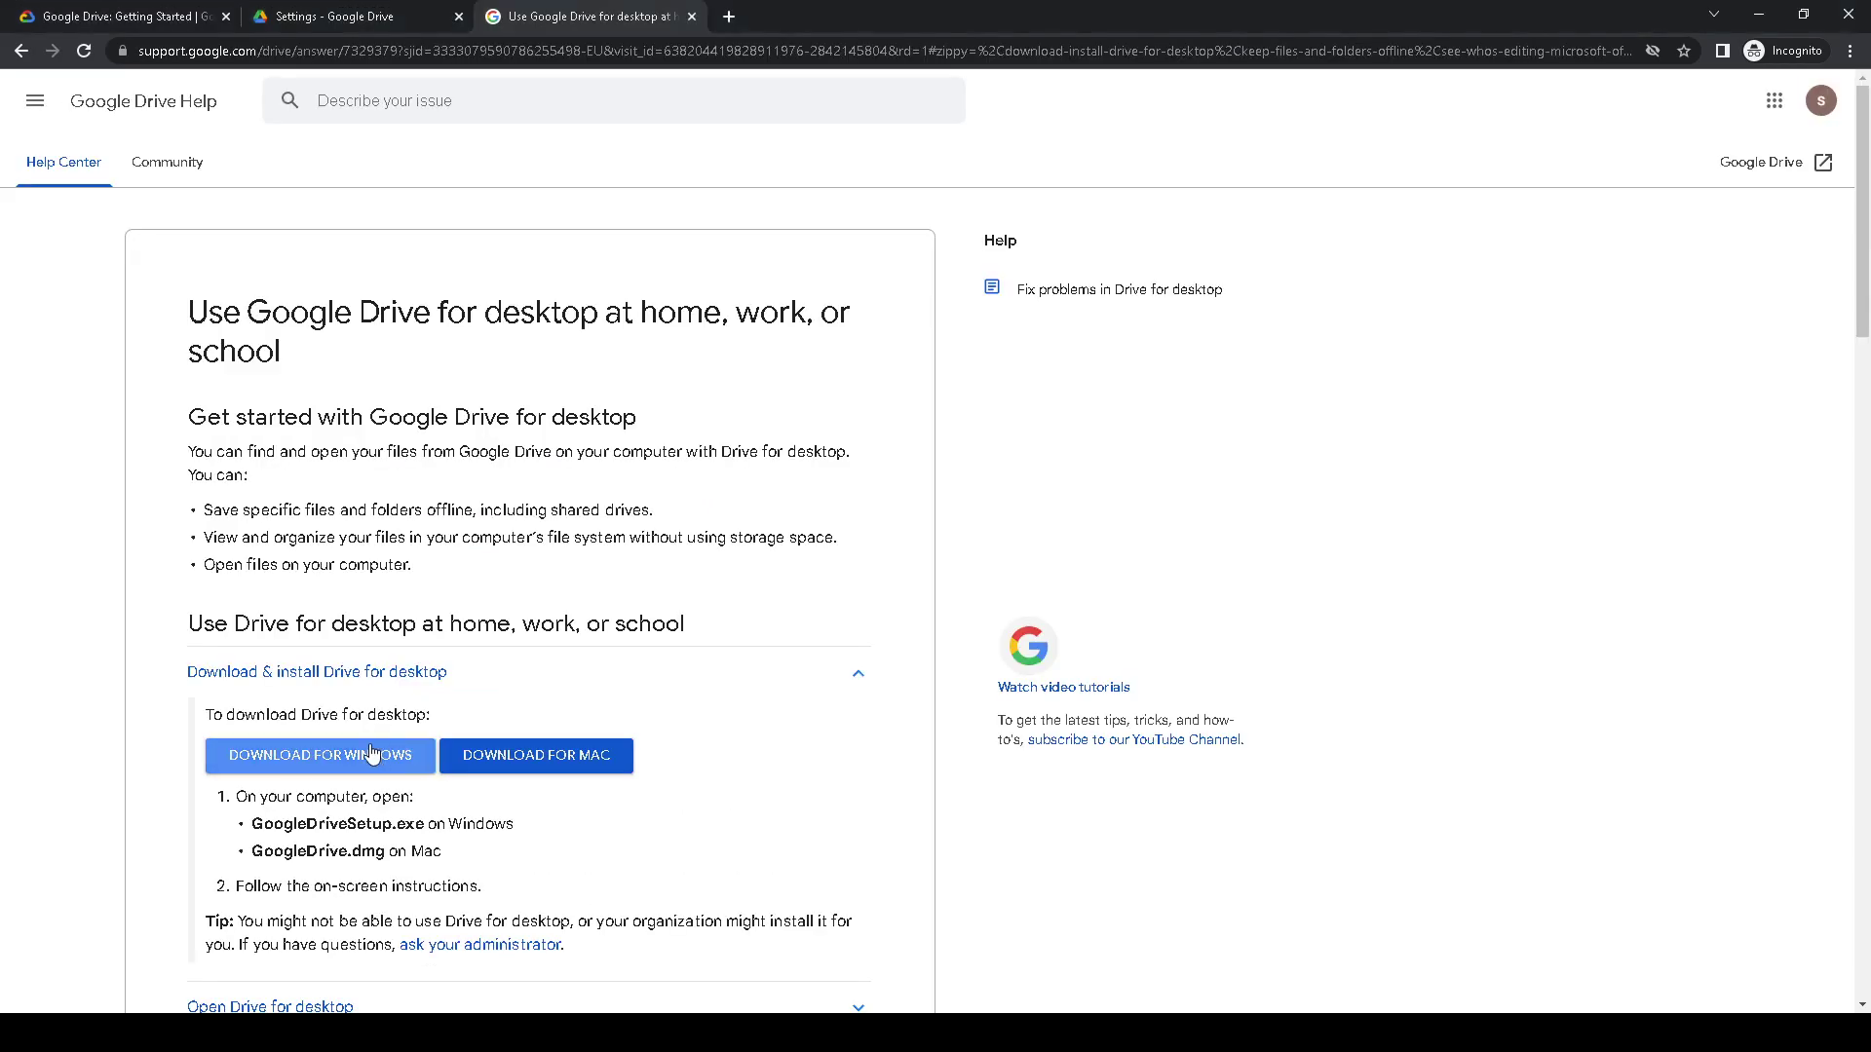
- Download GoogleDriveSetup.exe for Windows and launch it to reach the 'Install Google Drive?' prompt
click(405, 758)
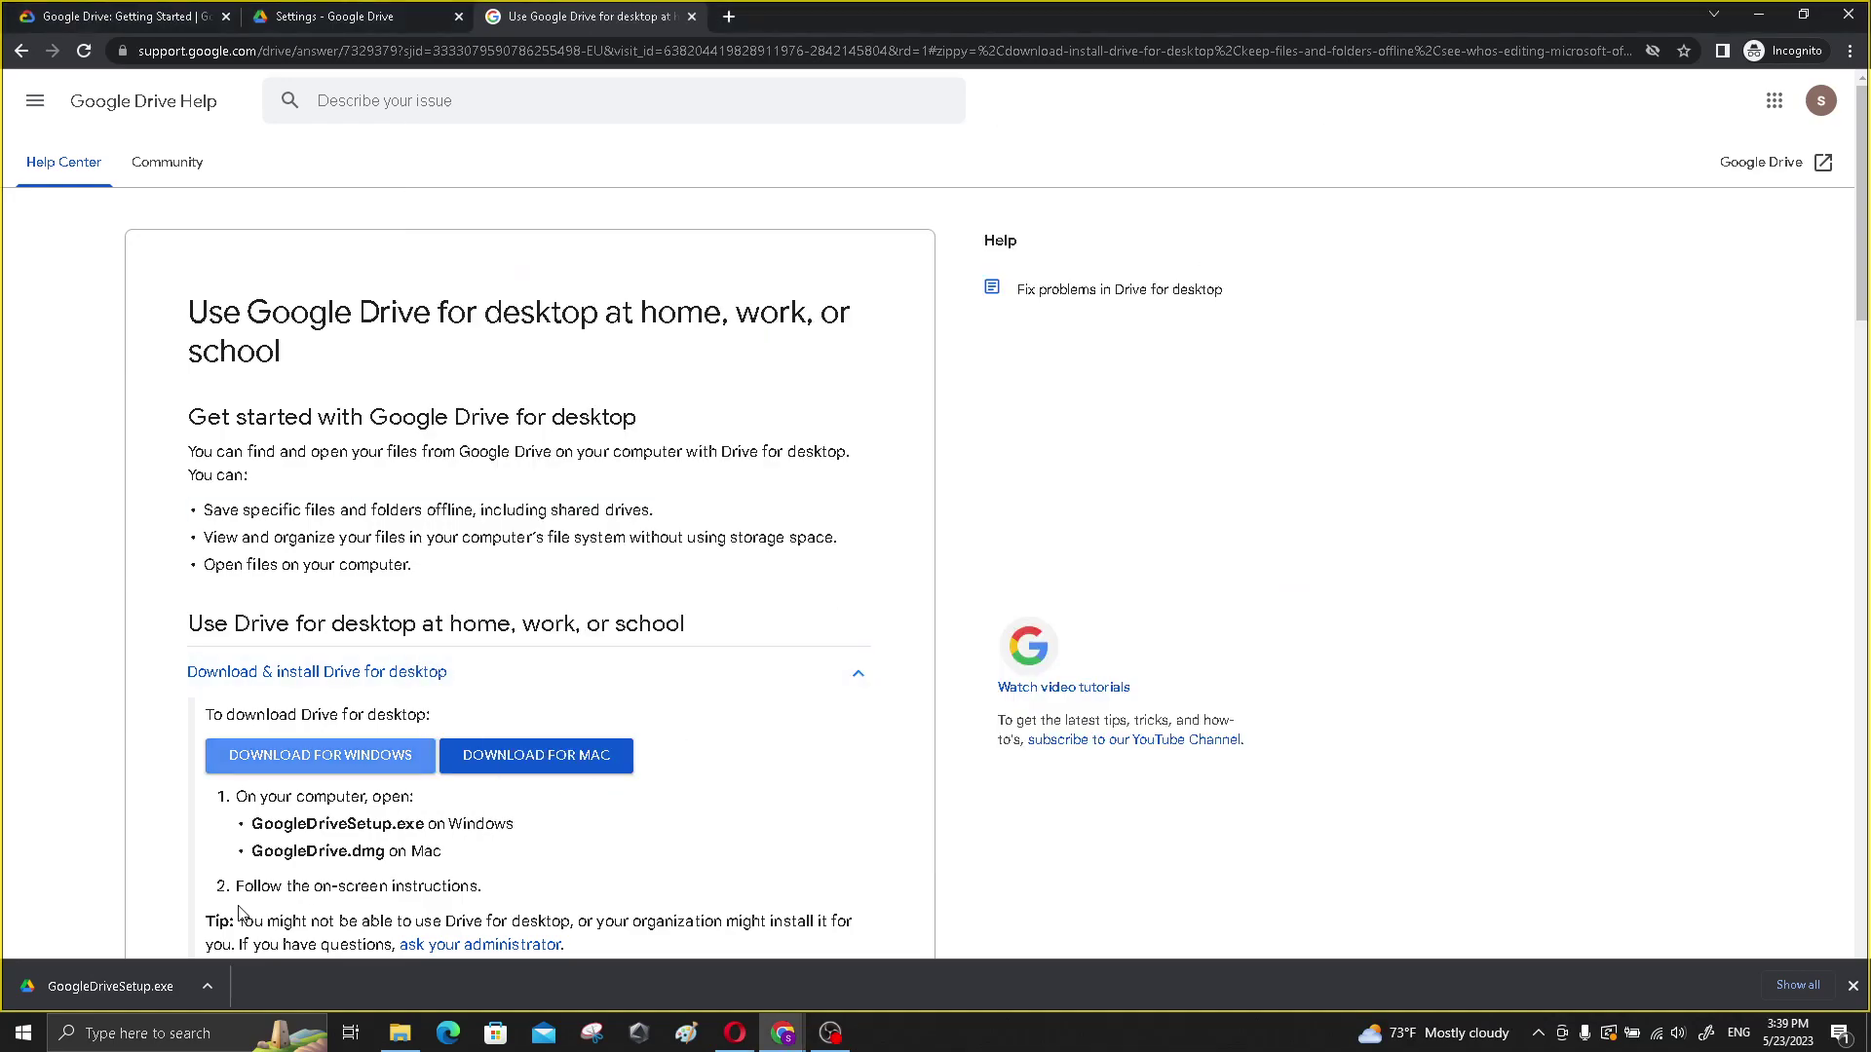
click(123, 979)
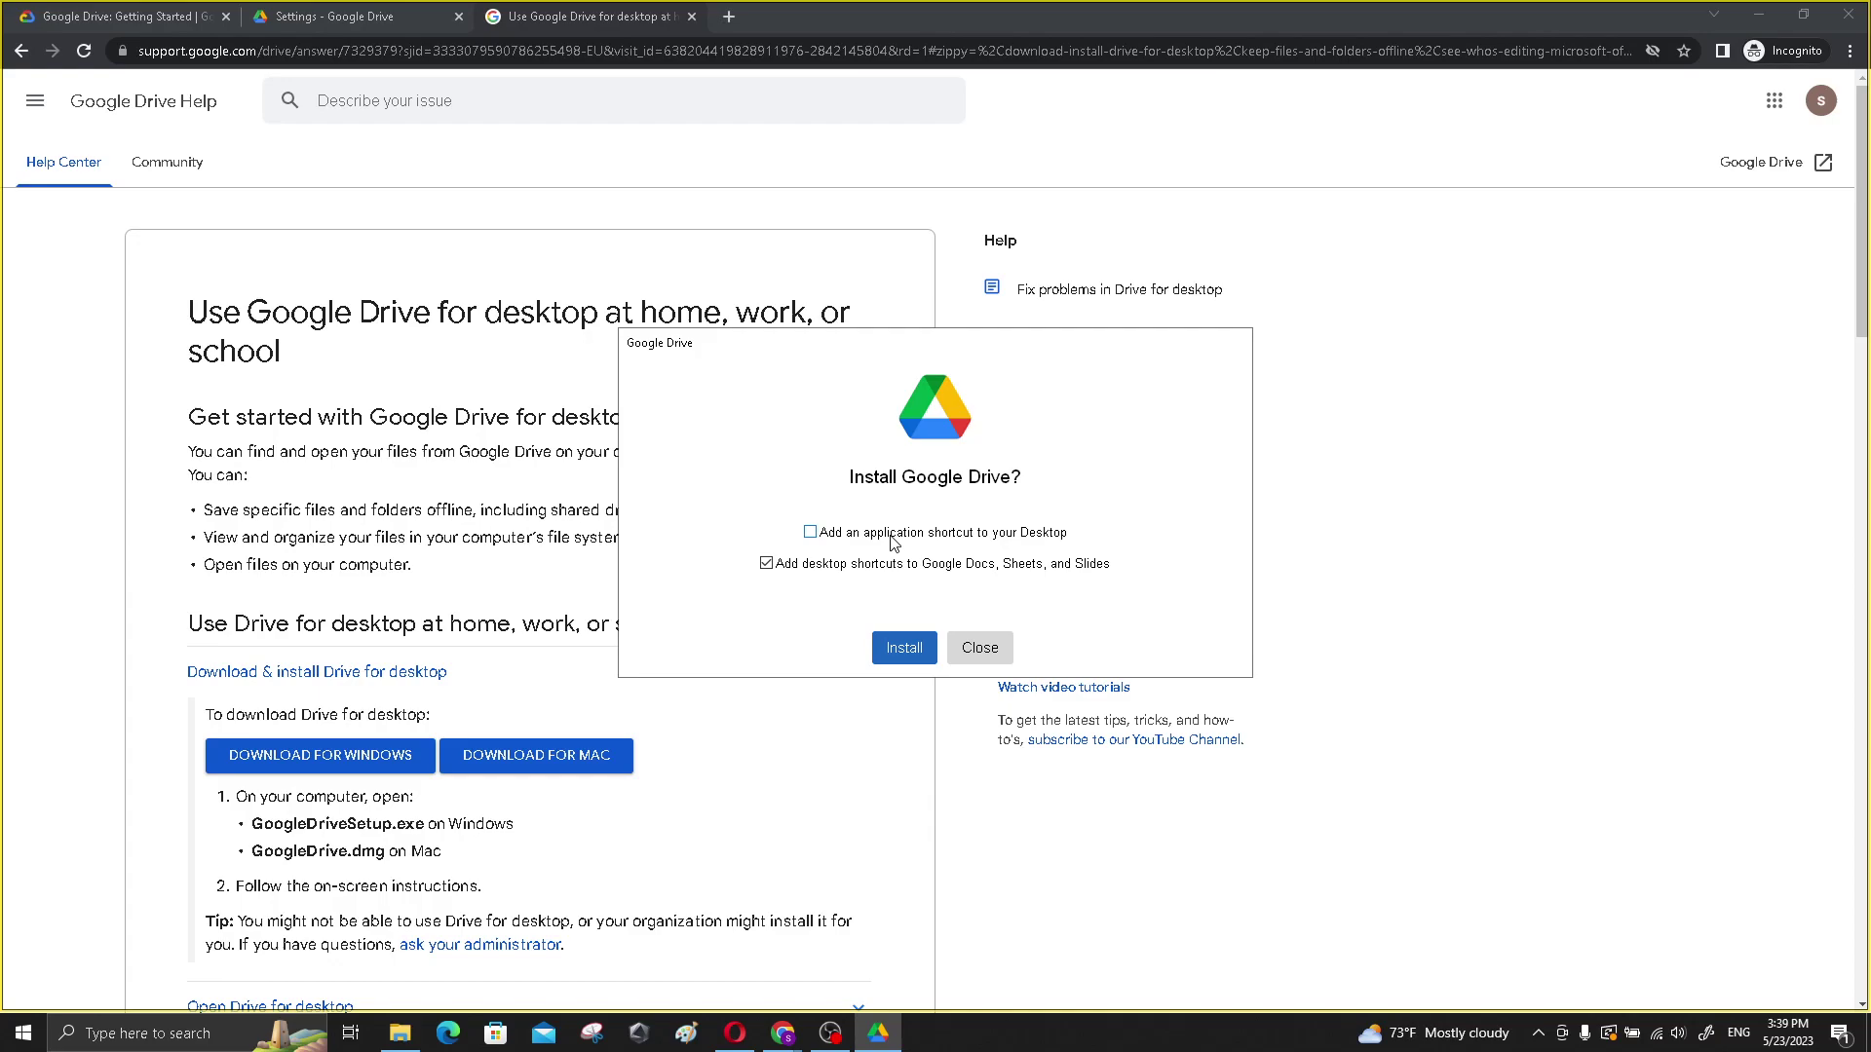
- Install Drive for desktop with a desktop application shortcut, dismiss the extension notice, and reopen sign-in
click(810, 532)
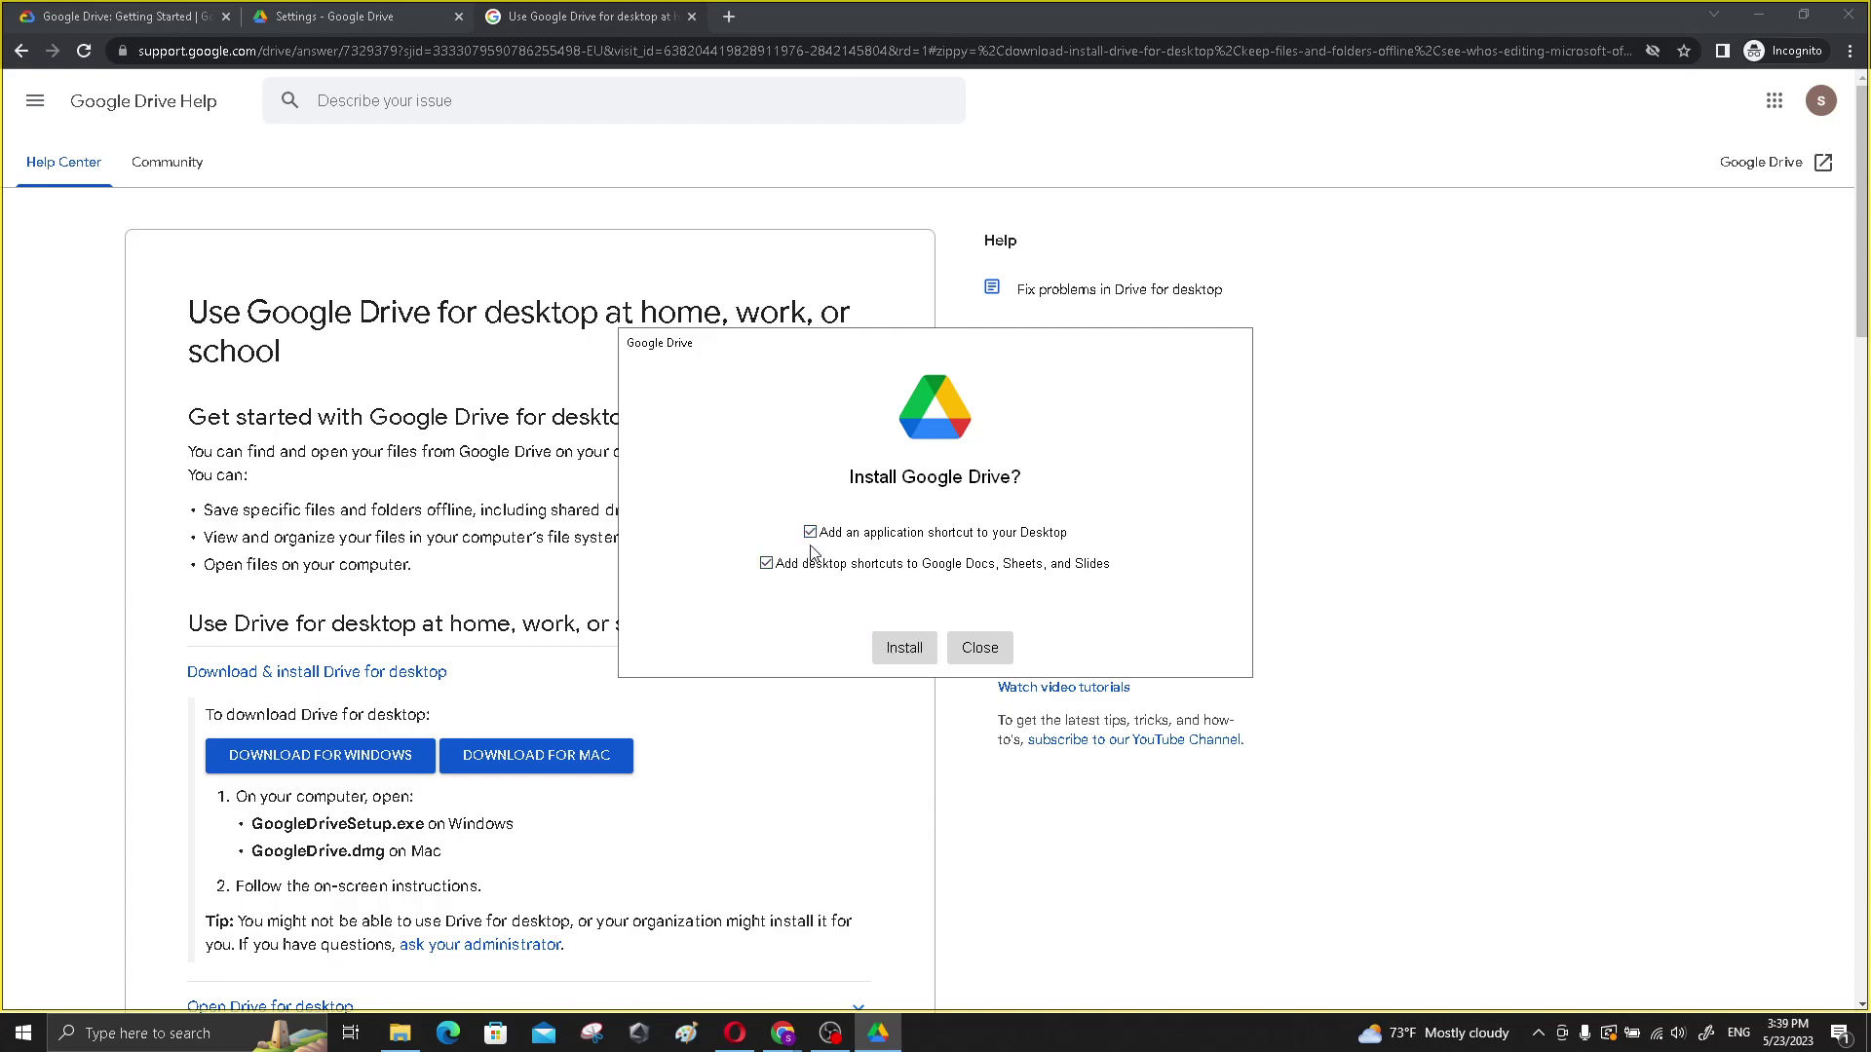
click(900, 650)
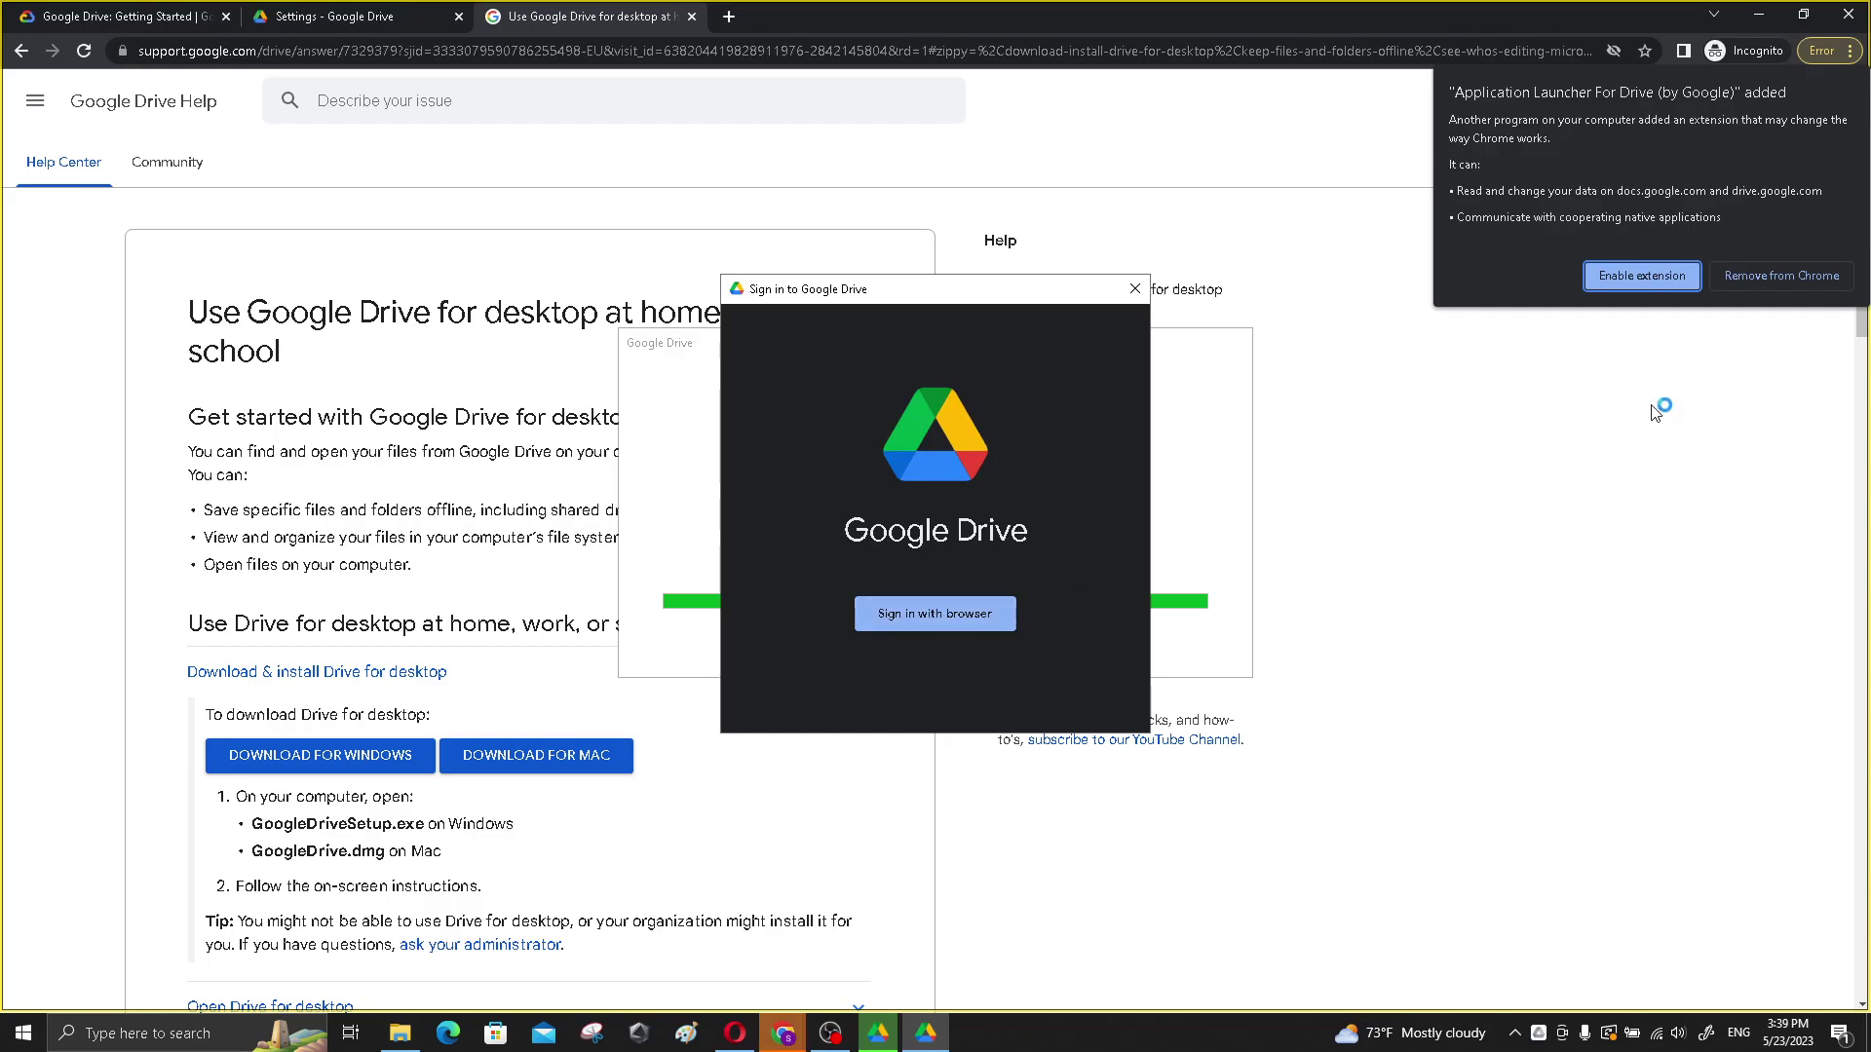
click(1657, 273)
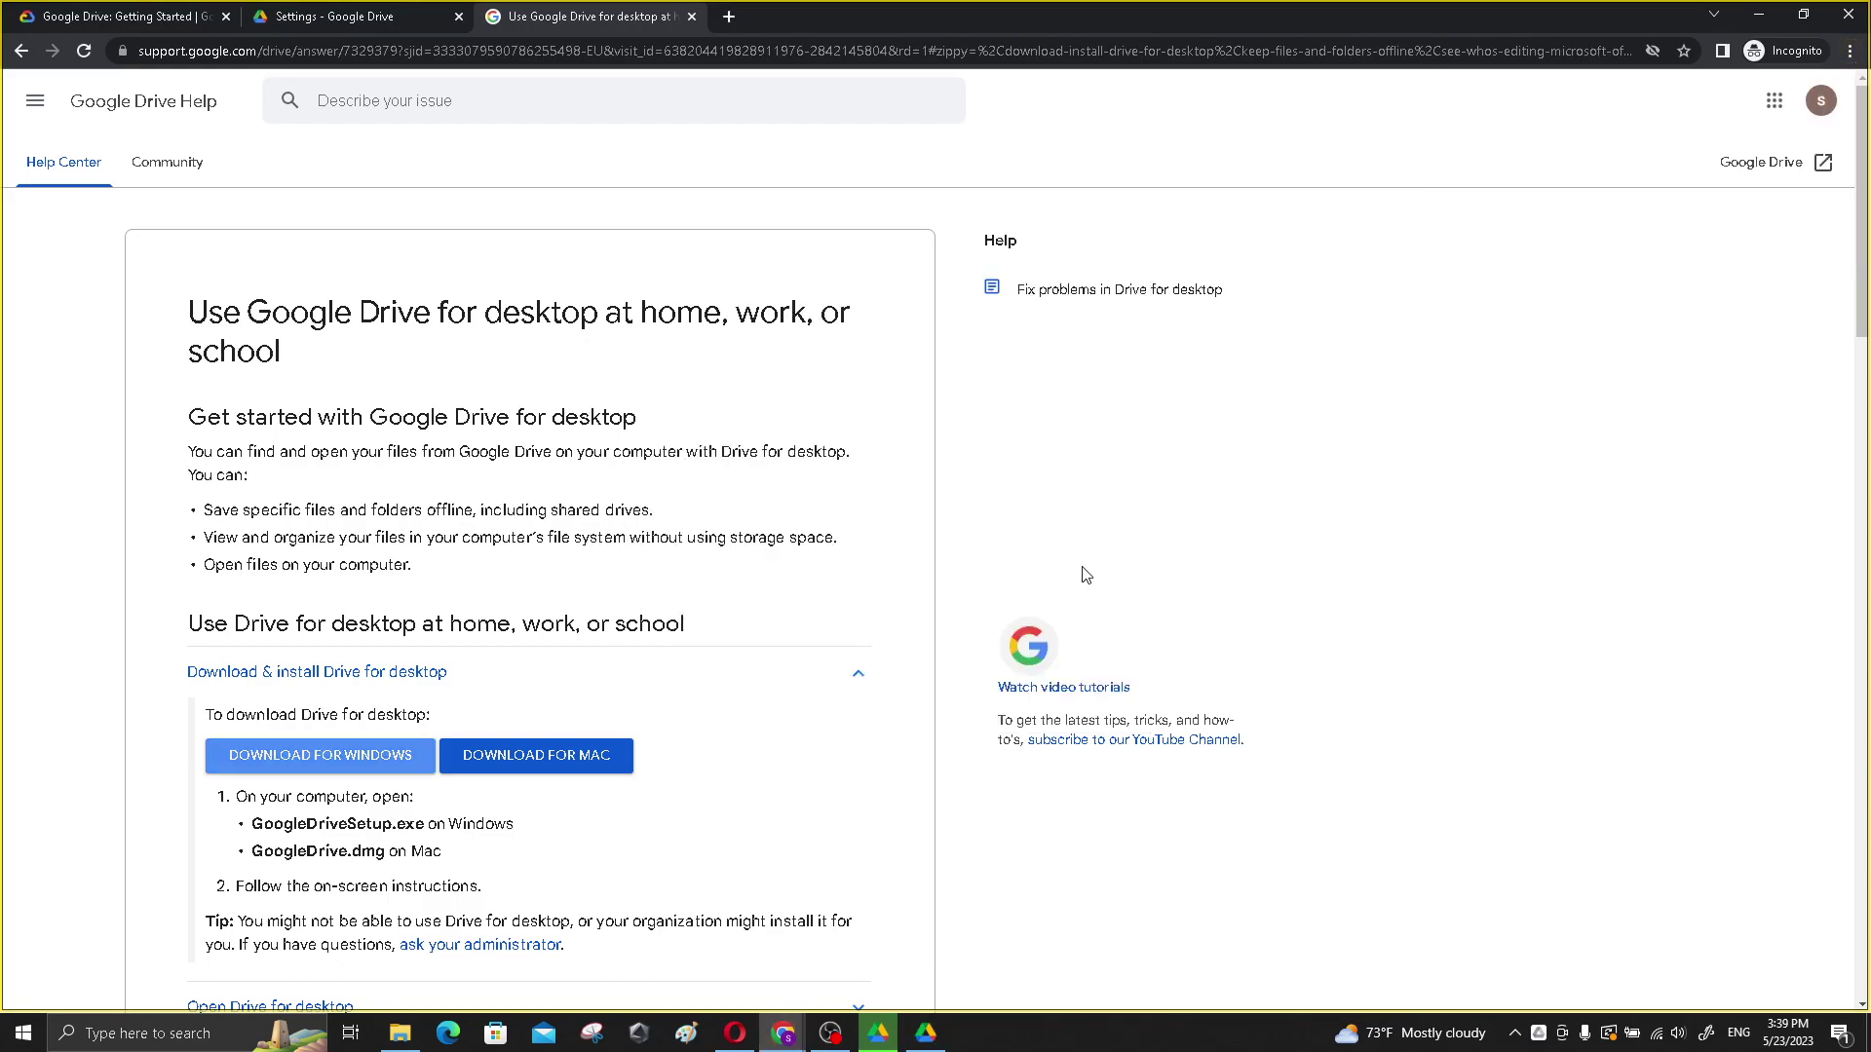
click(923, 1037)
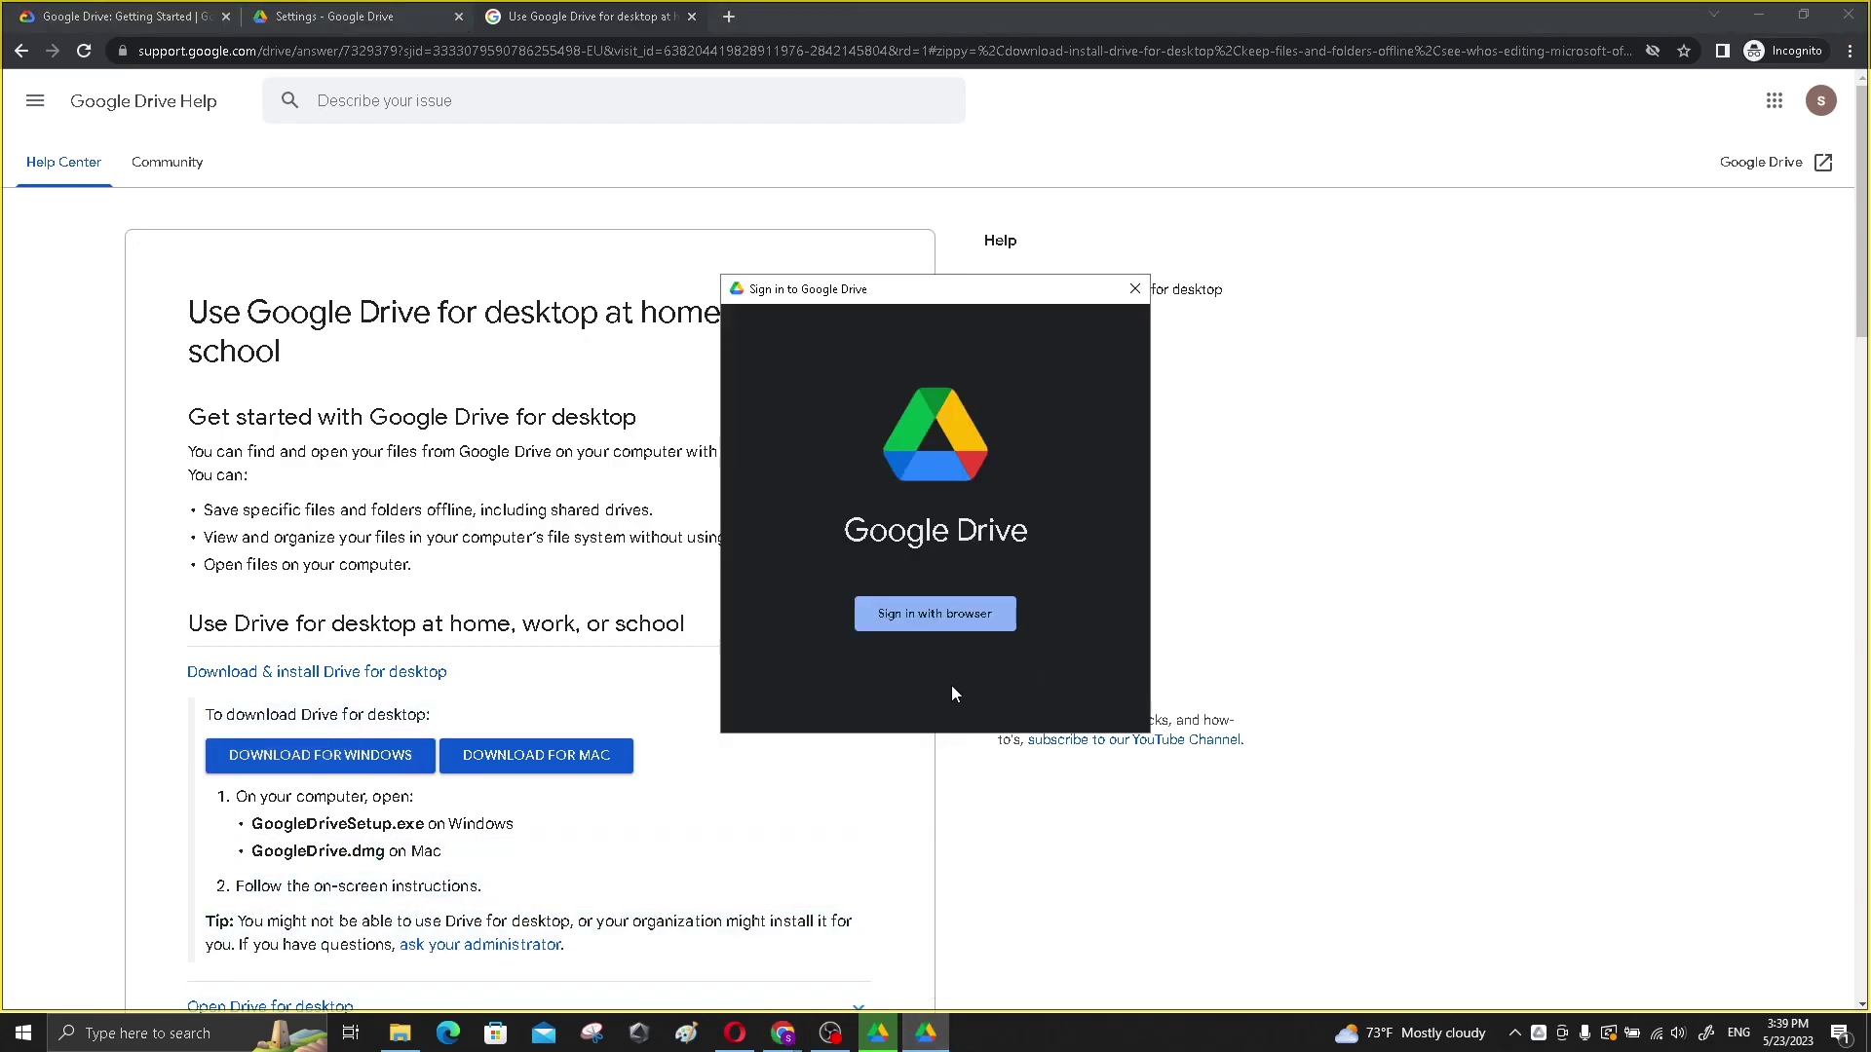
- Start browser sign-in with a different account and paste in the lab account's copied email
click(943, 622)
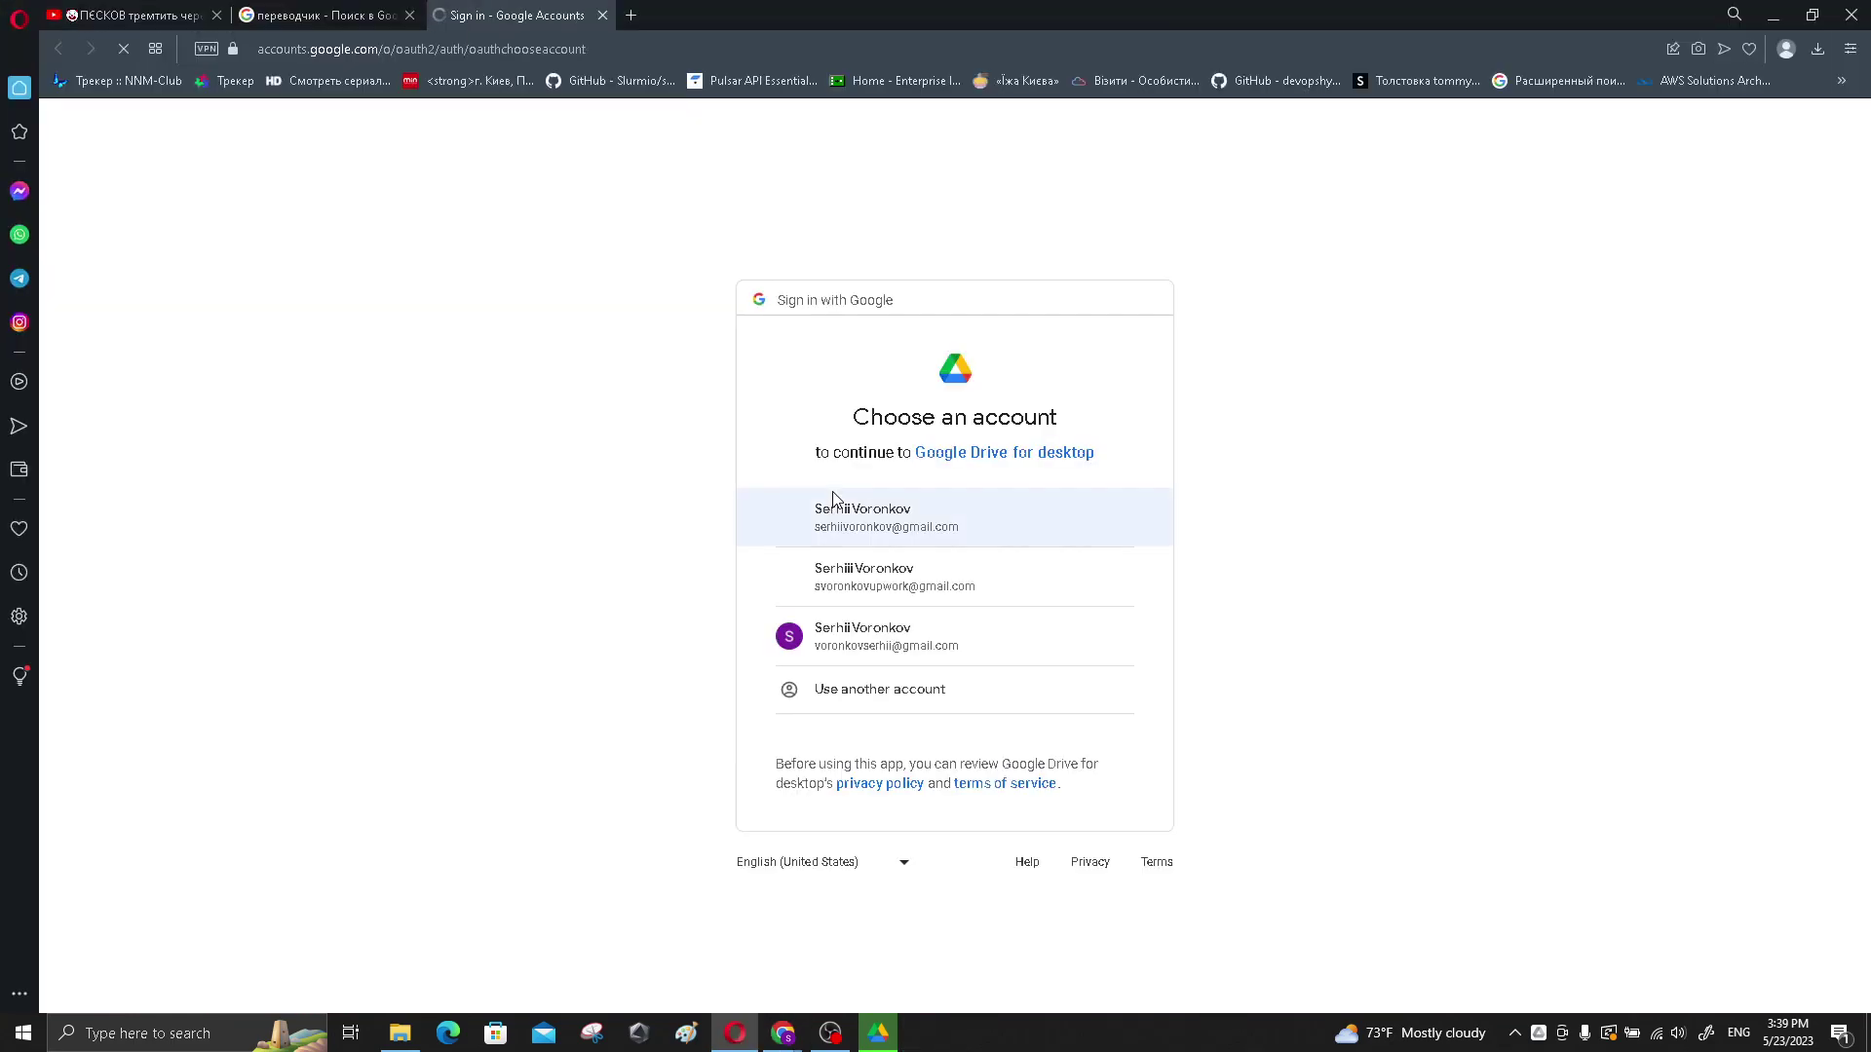
click(870, 691)
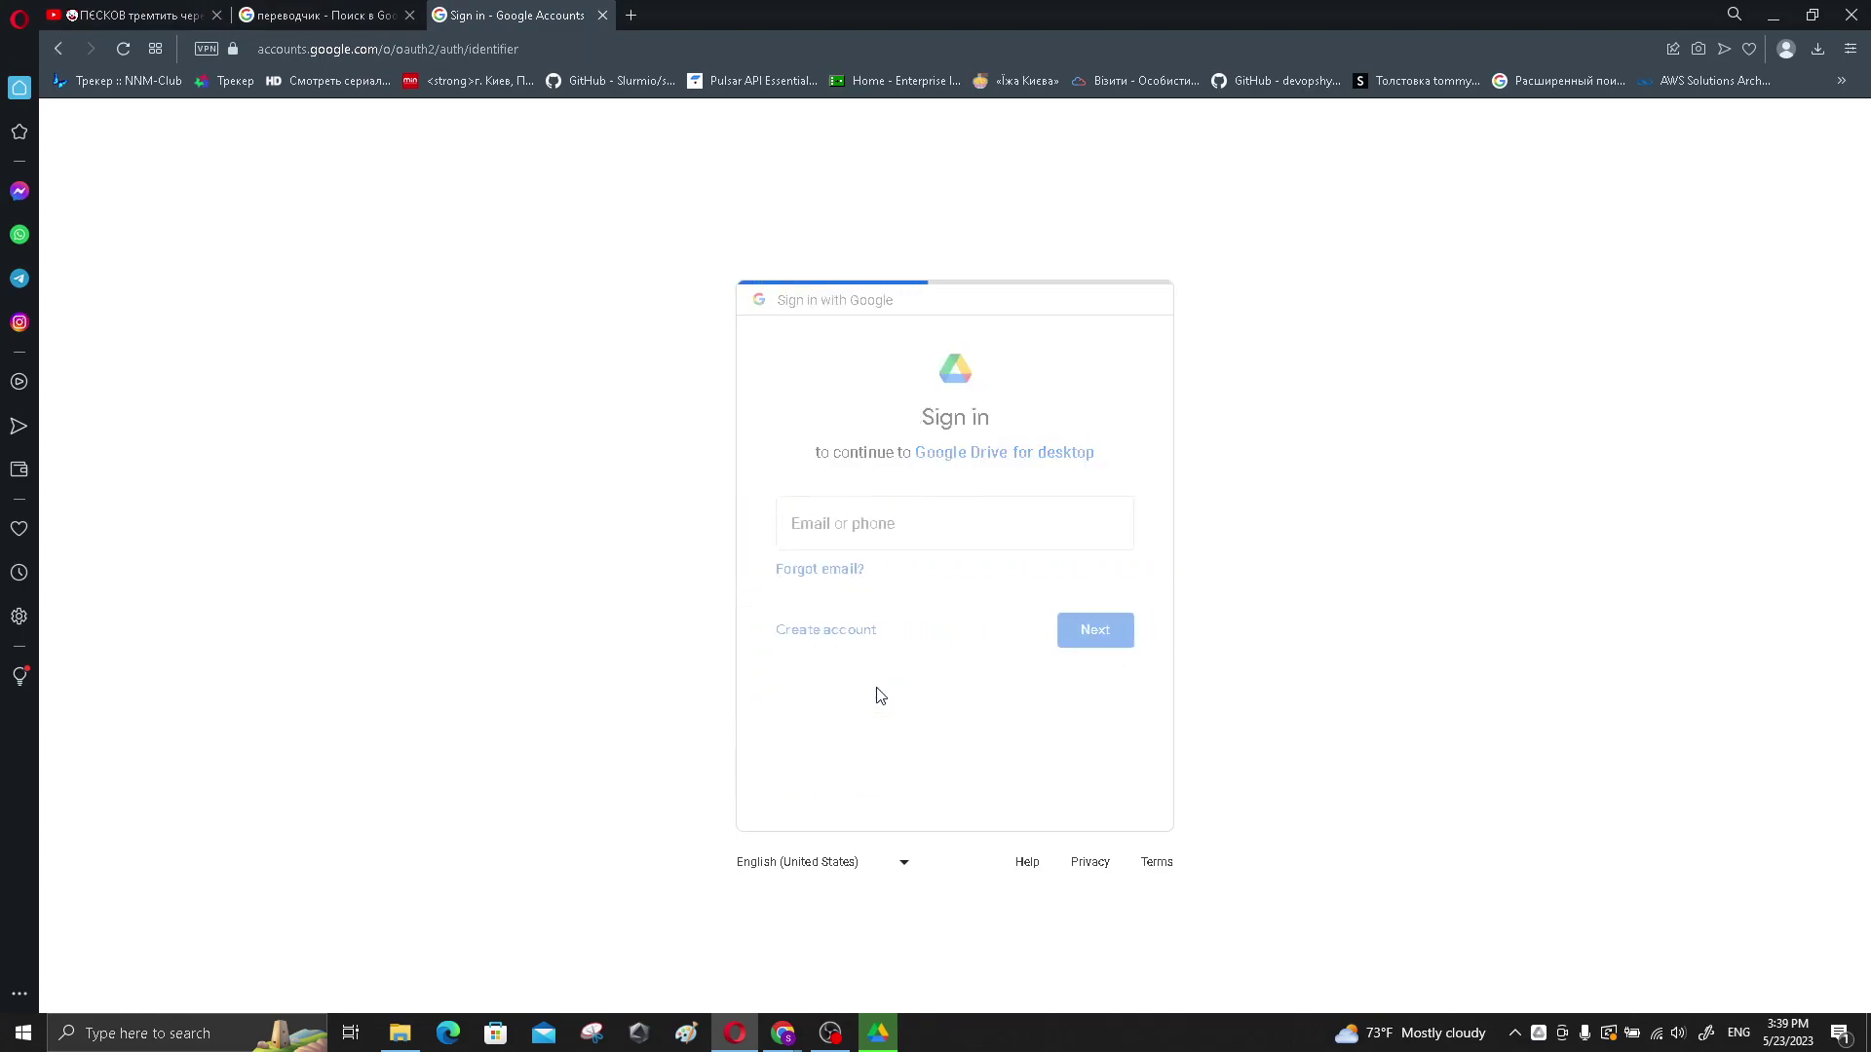
click(784, 1033)
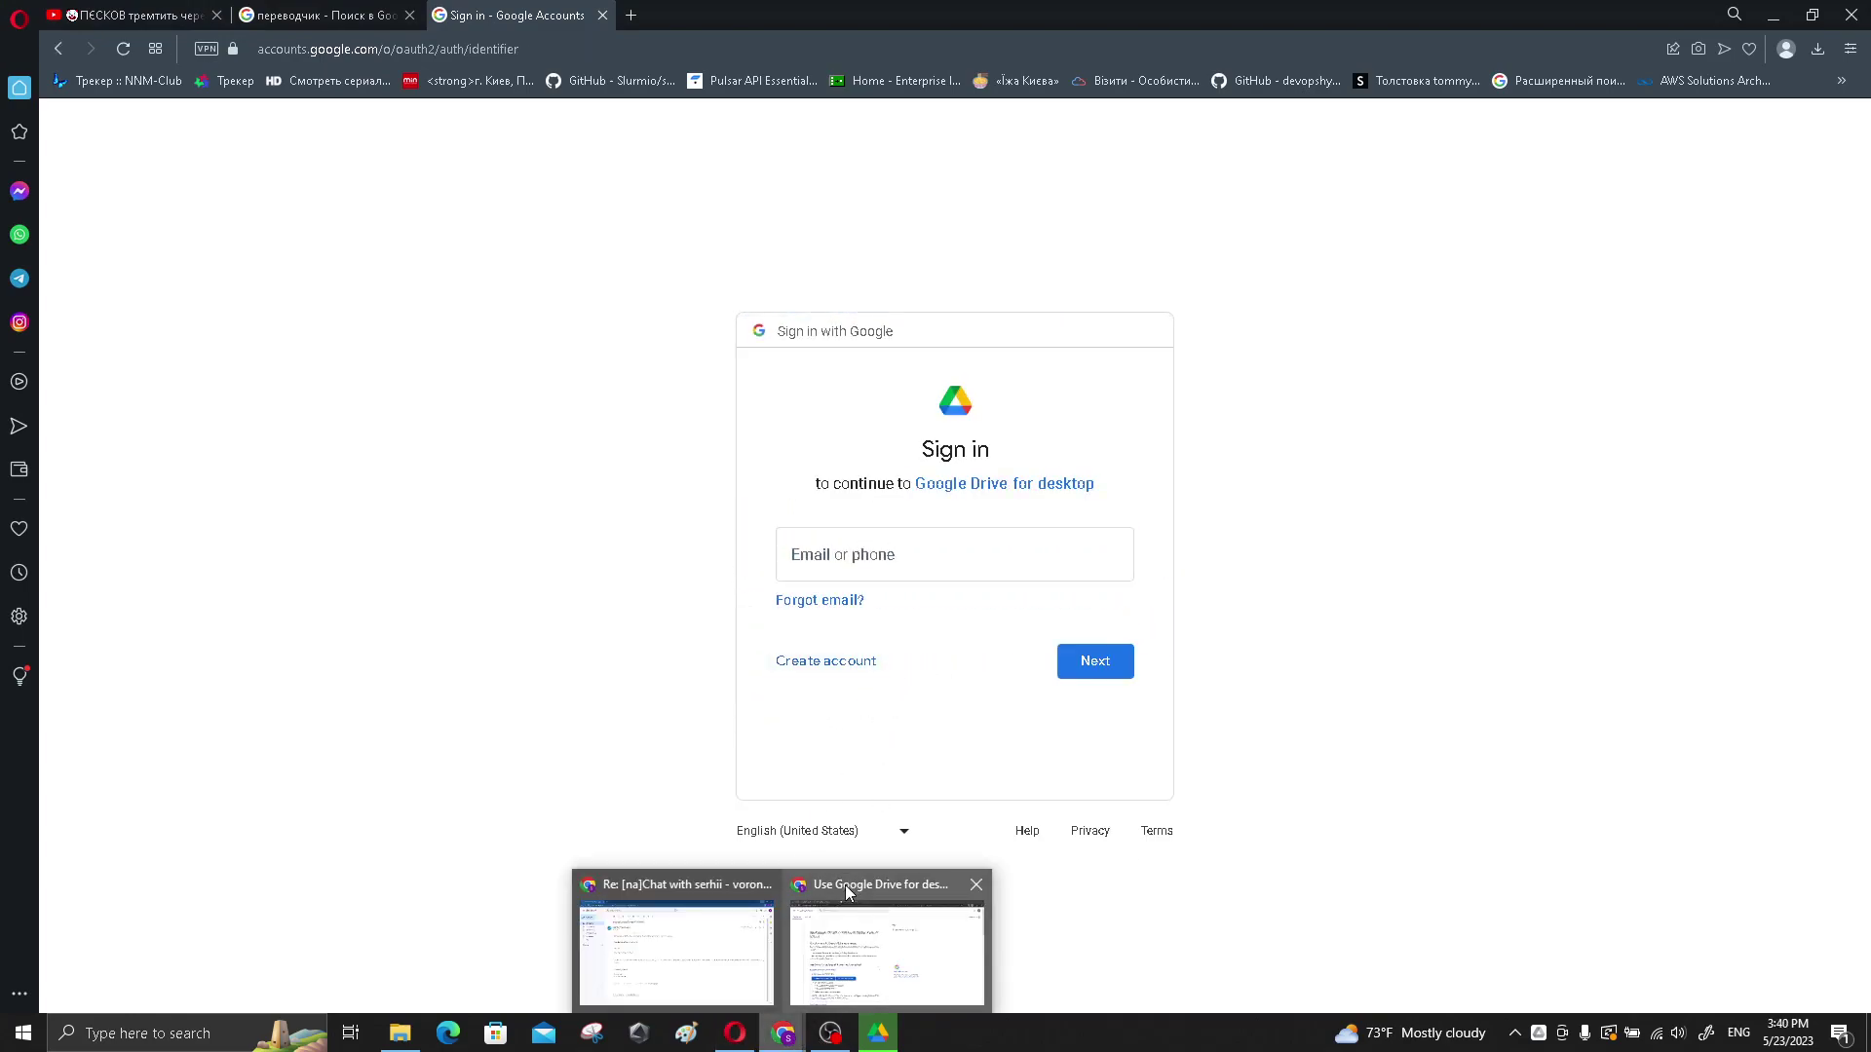
click(844, 885)
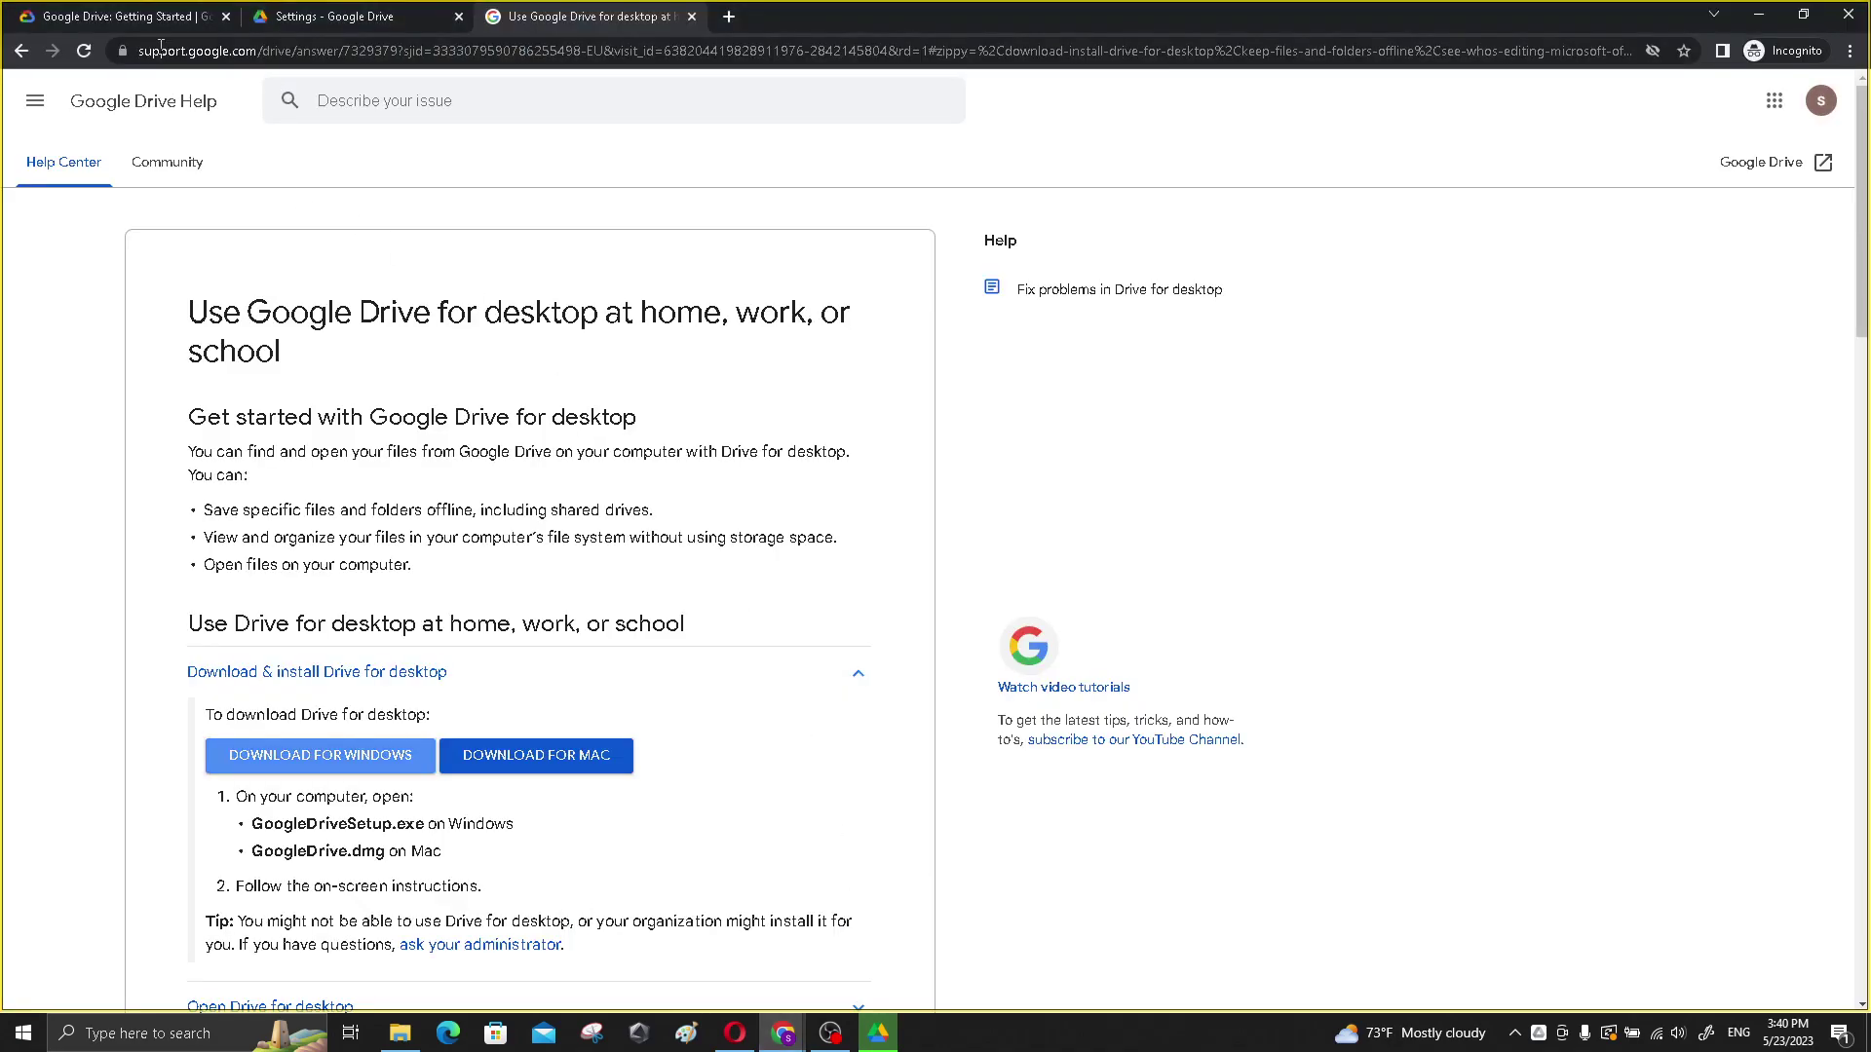
click(127, 16)
click(250, 392)
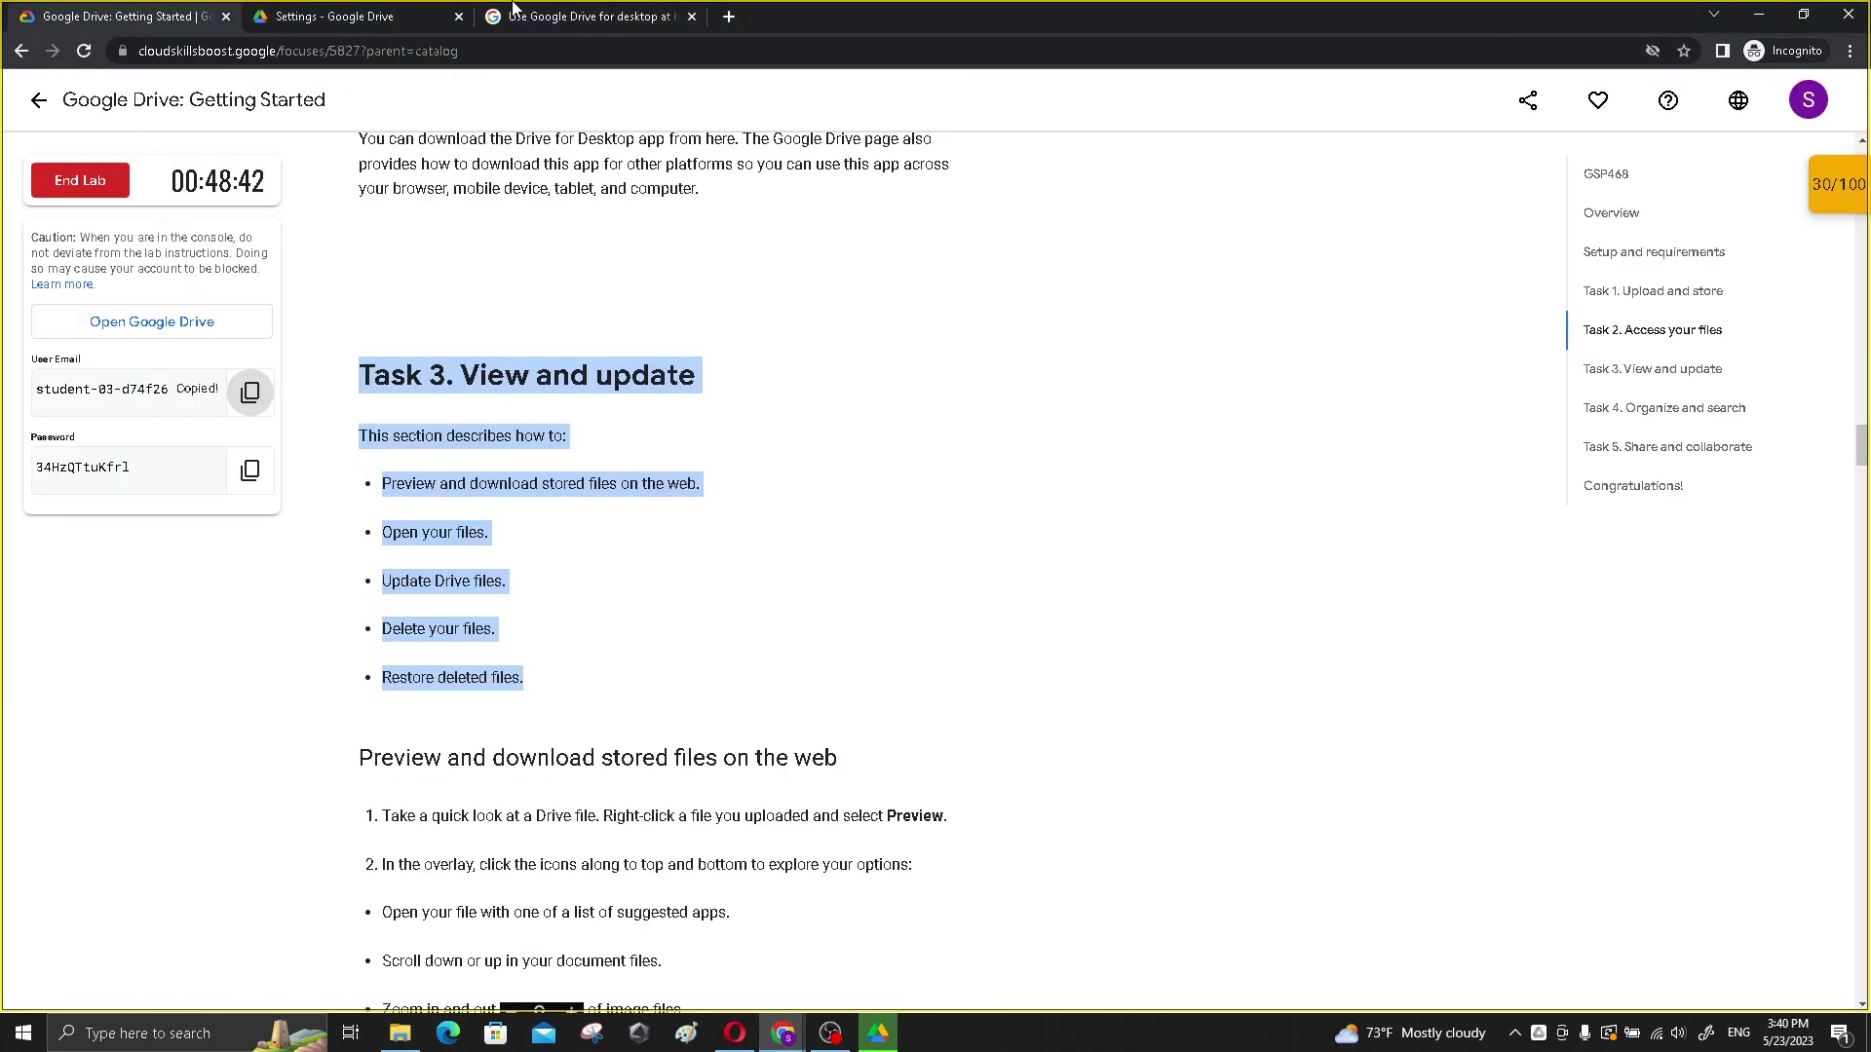
mouse_move(783, 1032)
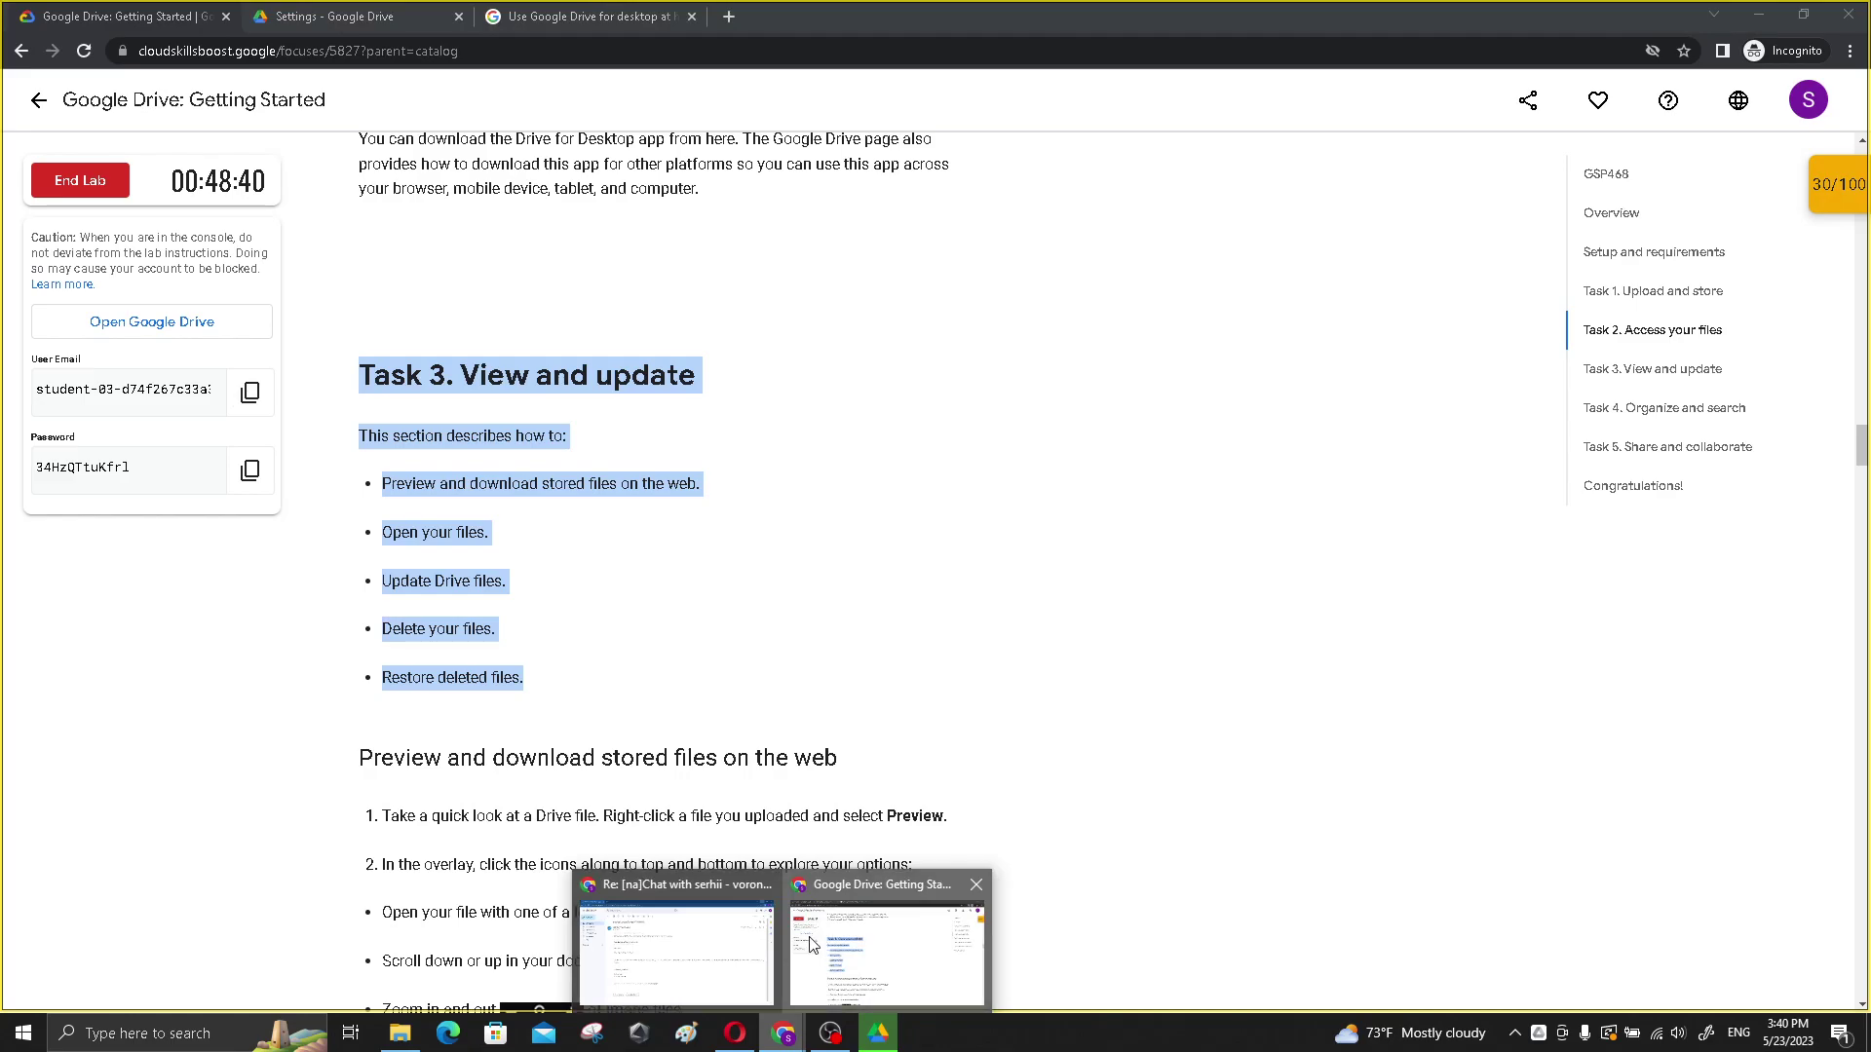
click(731, 947)
click(858, 965)
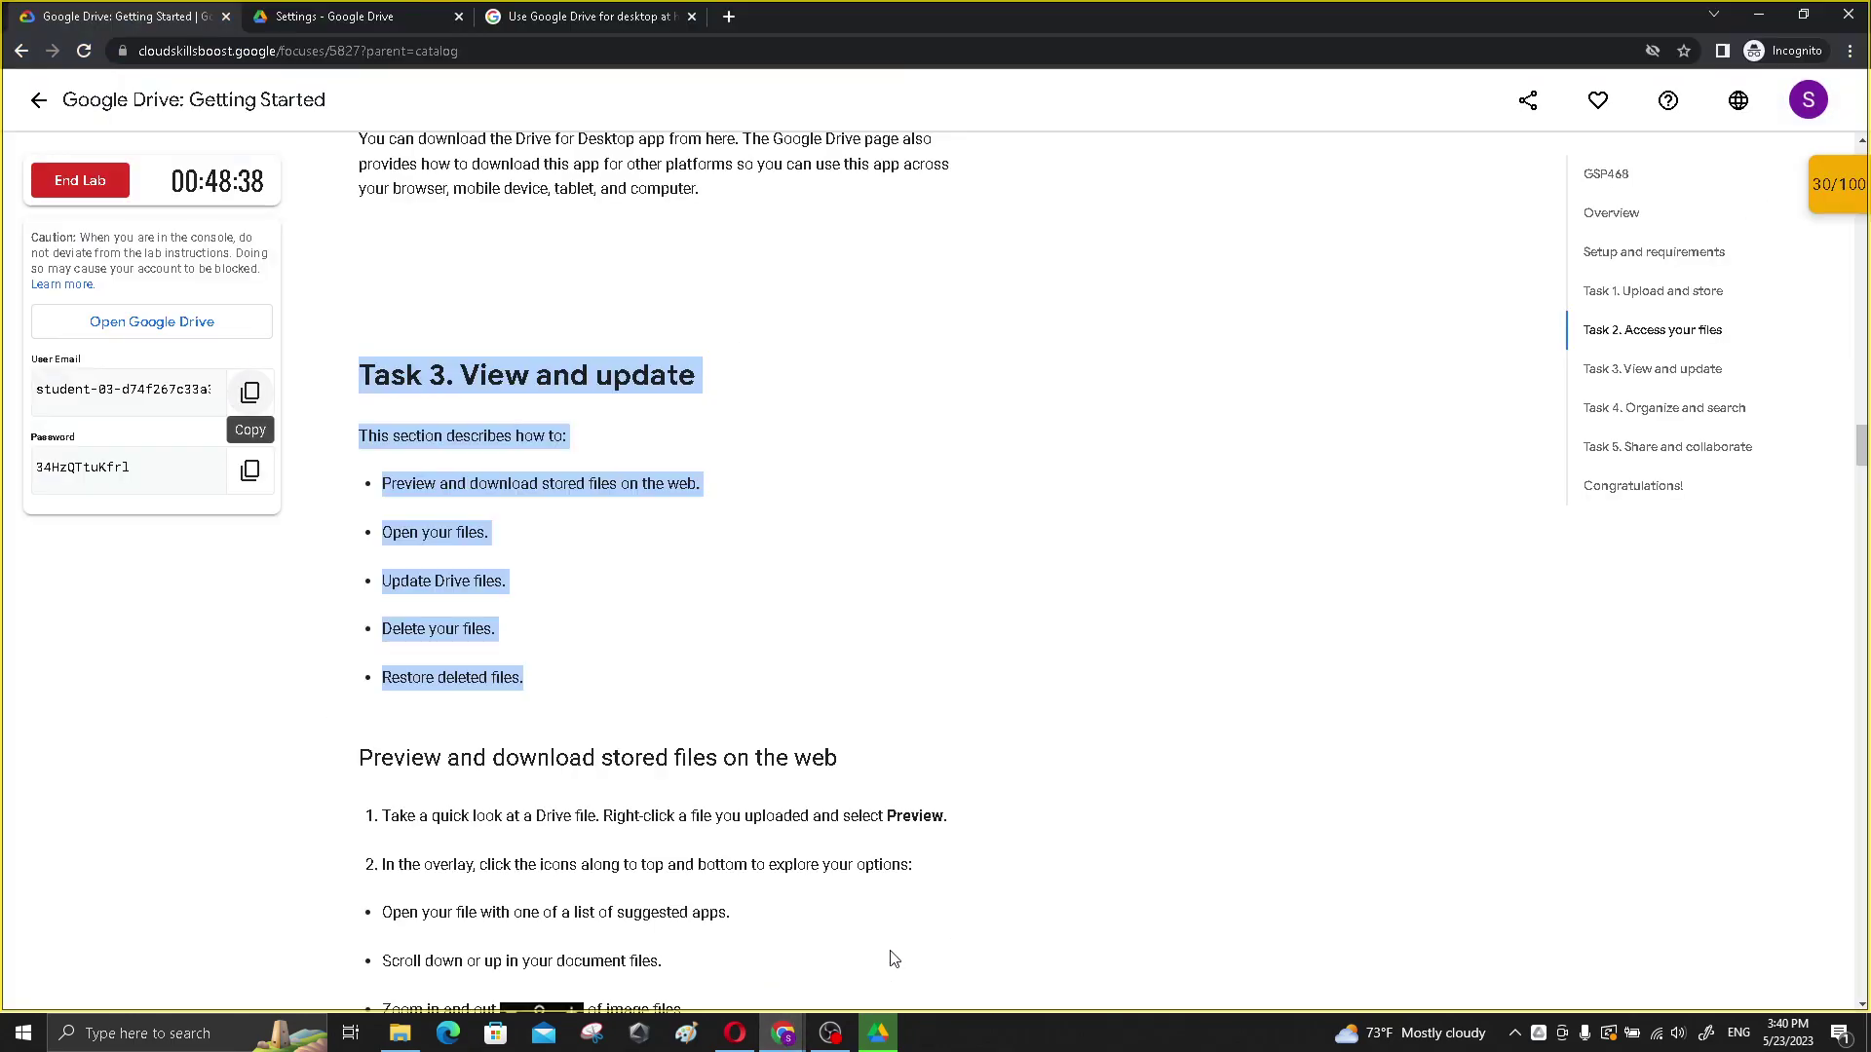
click(735, 1033)
key(ctrl+v)
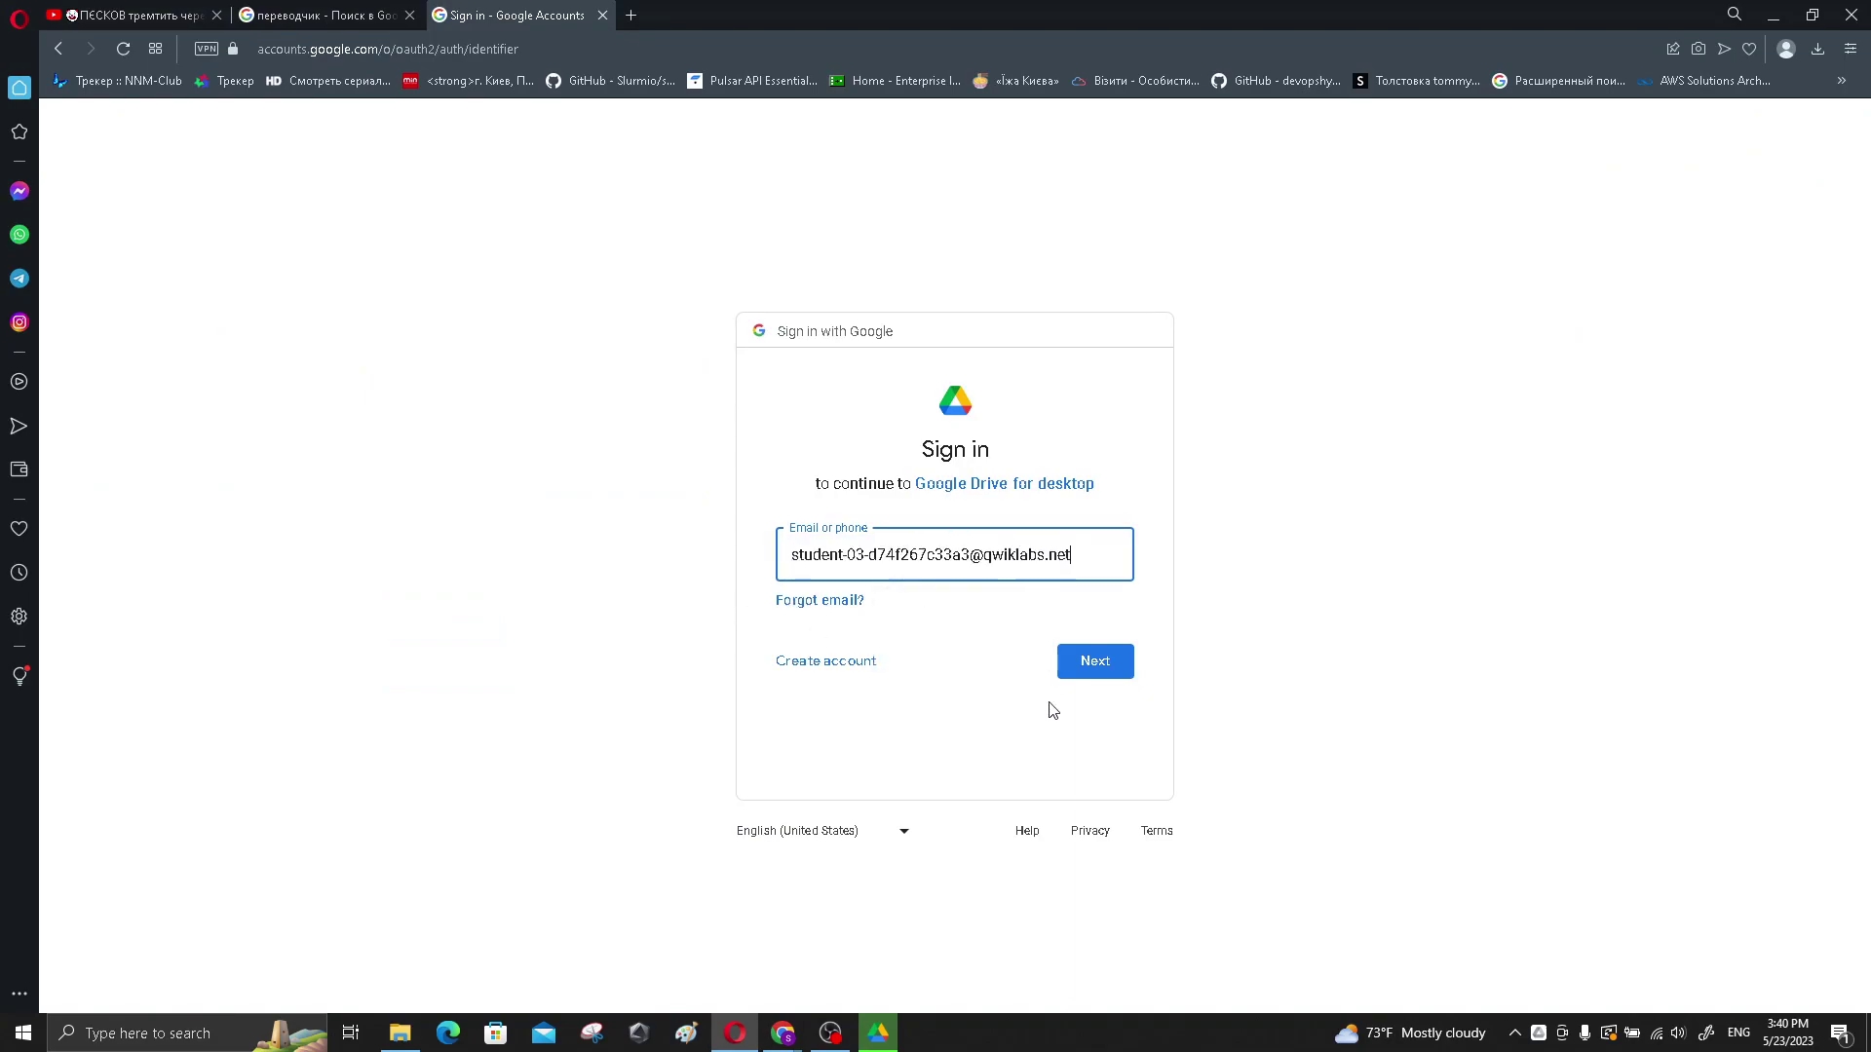
click(1086, 662)
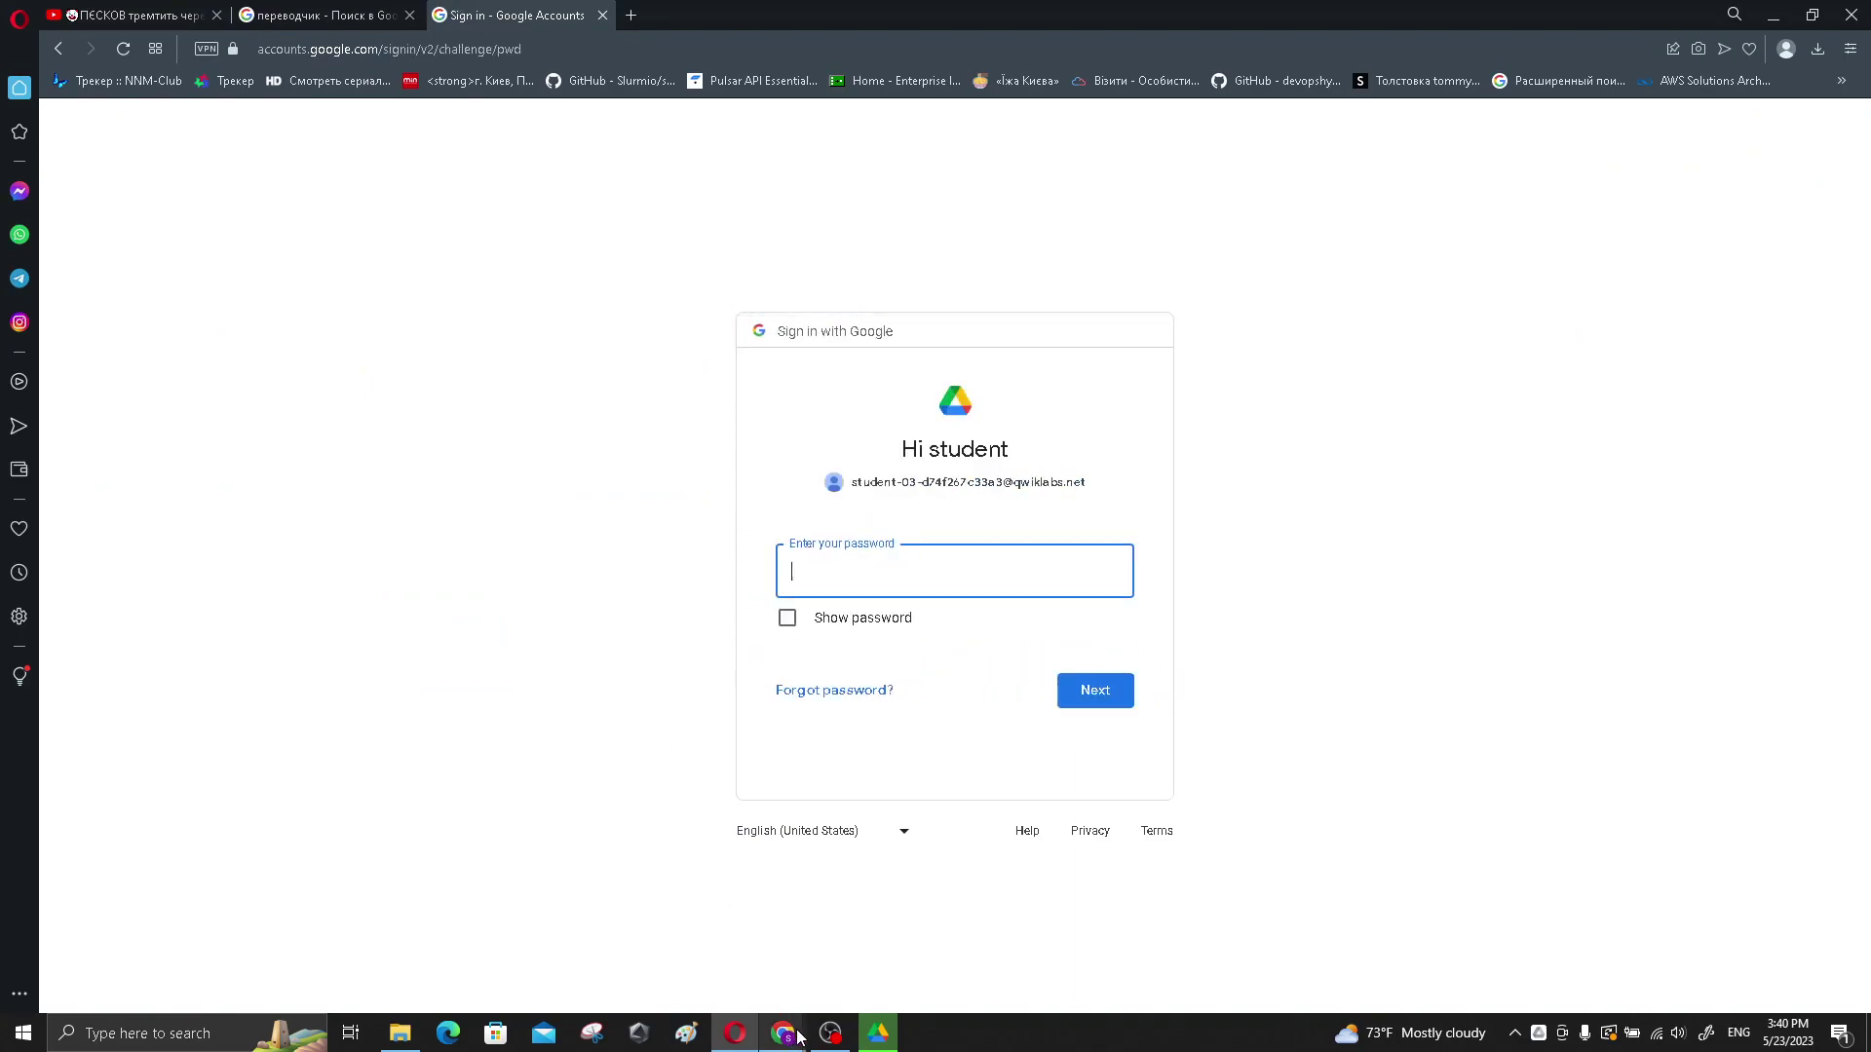
- Paste the lab account's copied password and approve signing in to Drive for desktop
mouse_move(791, 1034)
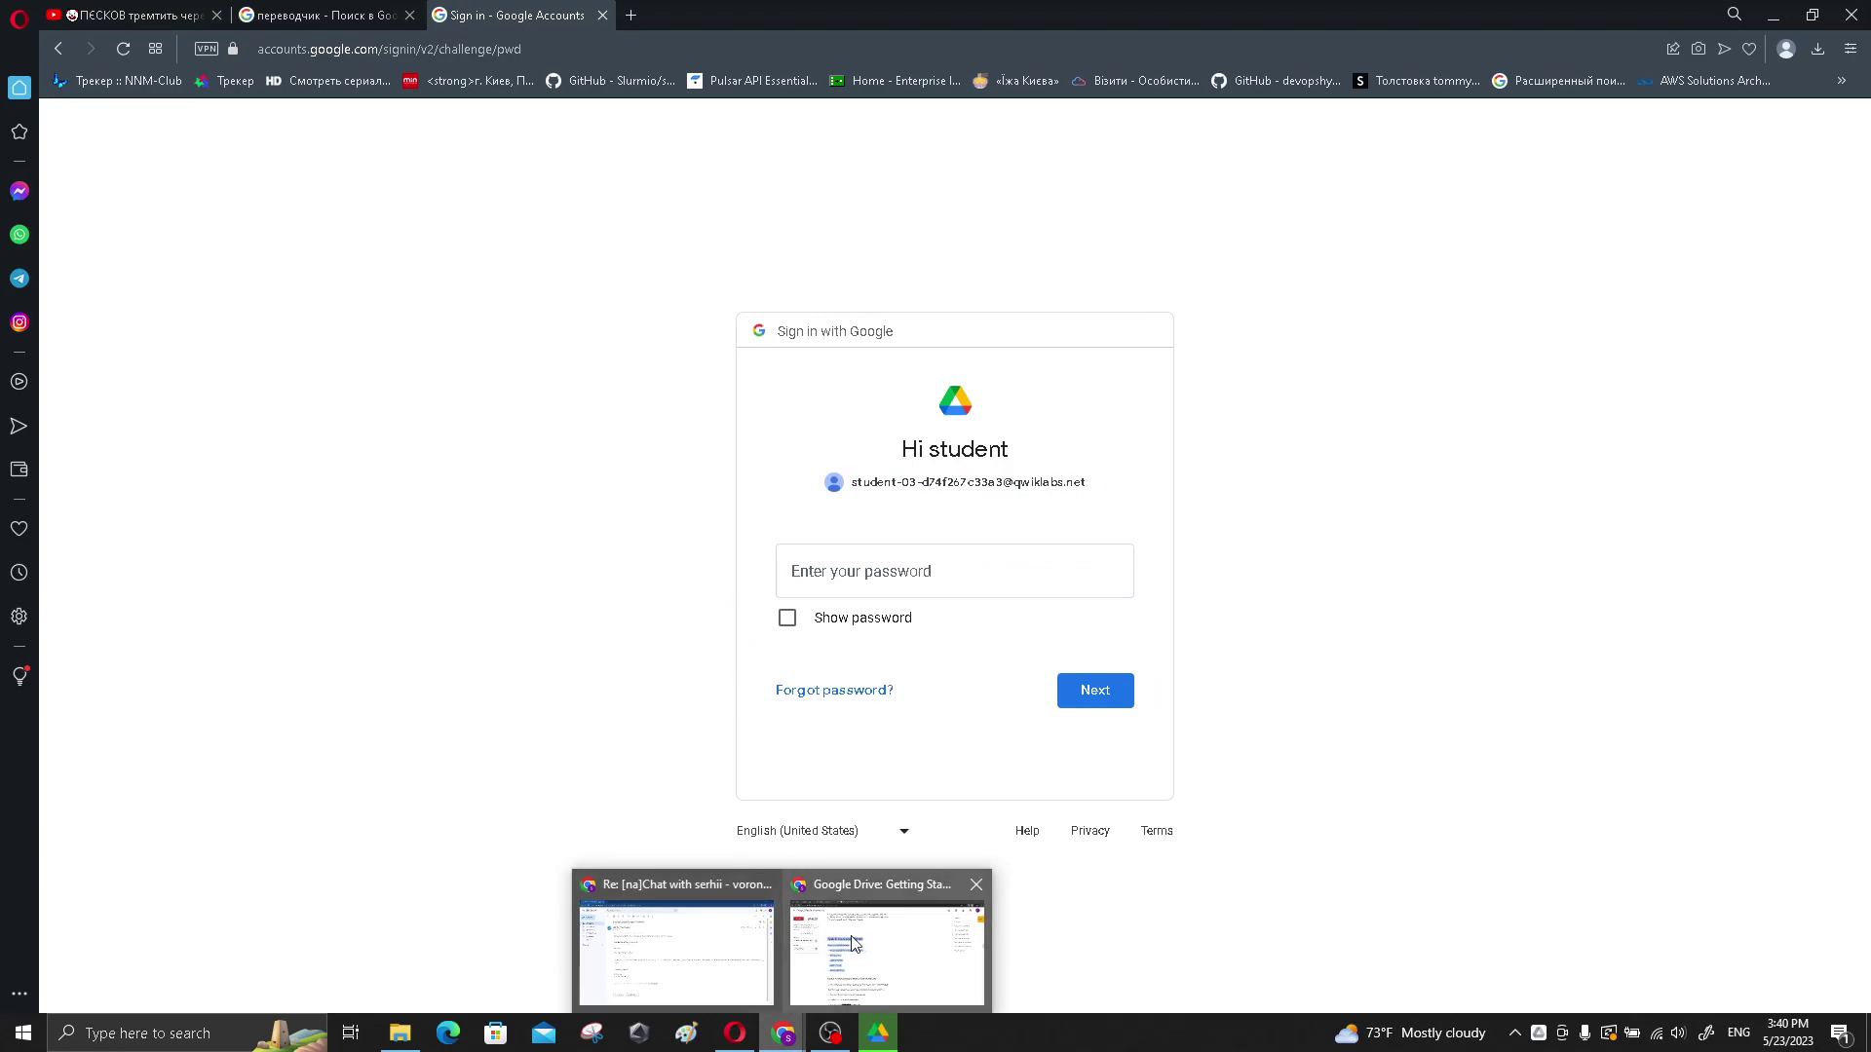
click(882, 945)
click(234, 472)
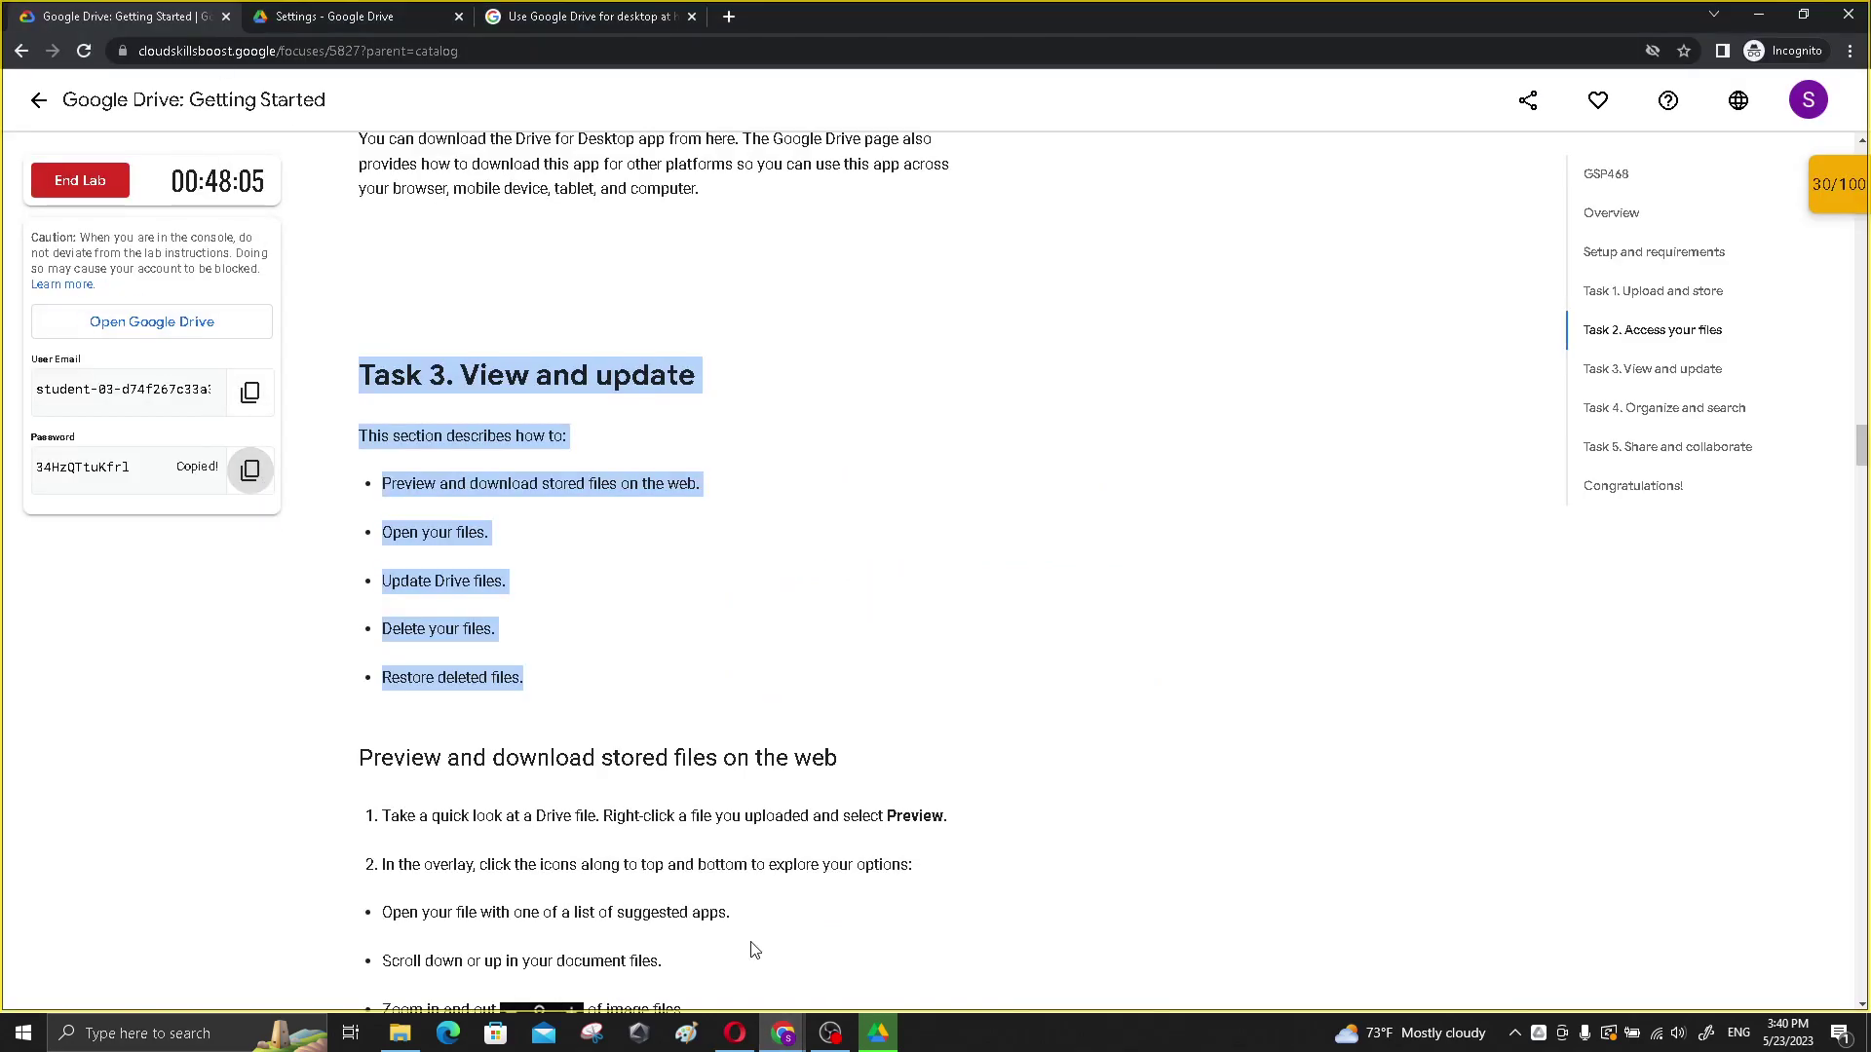
click(734, 1032)
key(ctrl+v)
click(1116, 696)
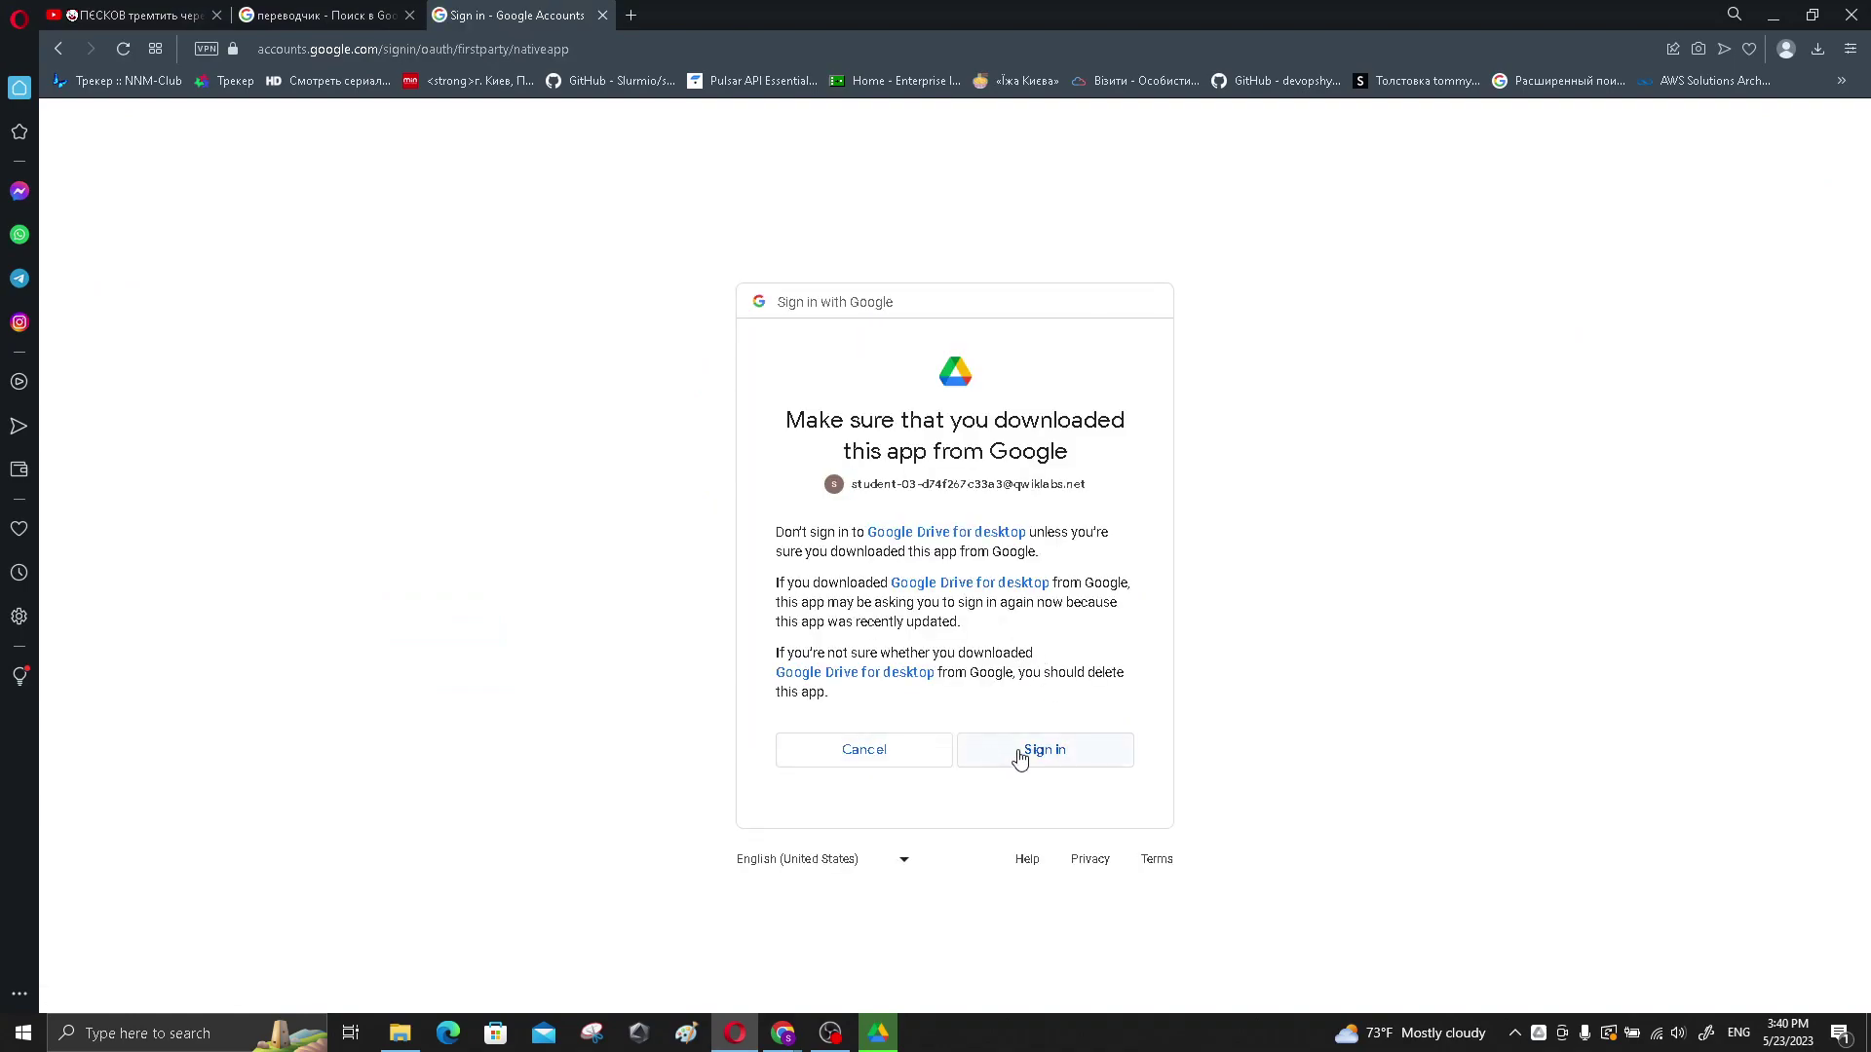
click(1029, 748)
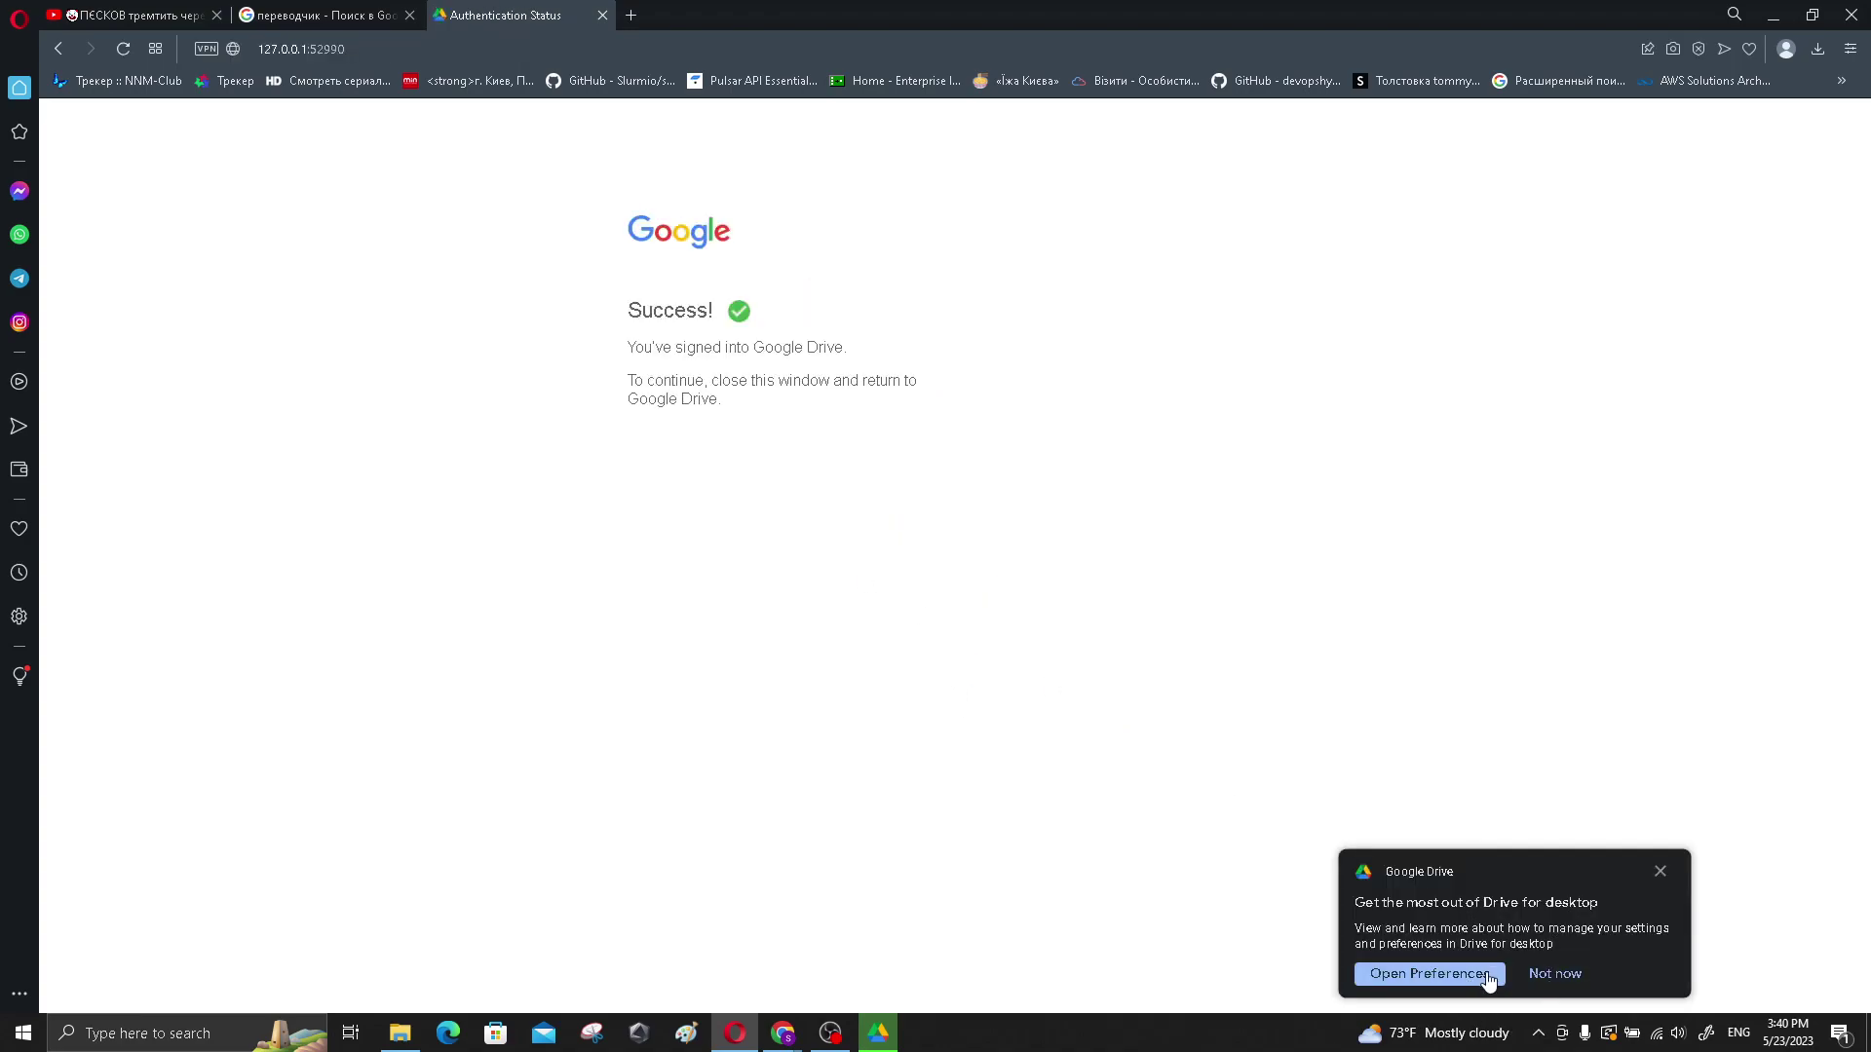
- Confirm files are up to date in the Drive for desktop tray panel, reviewing Activity and settings
click(1485, 979)
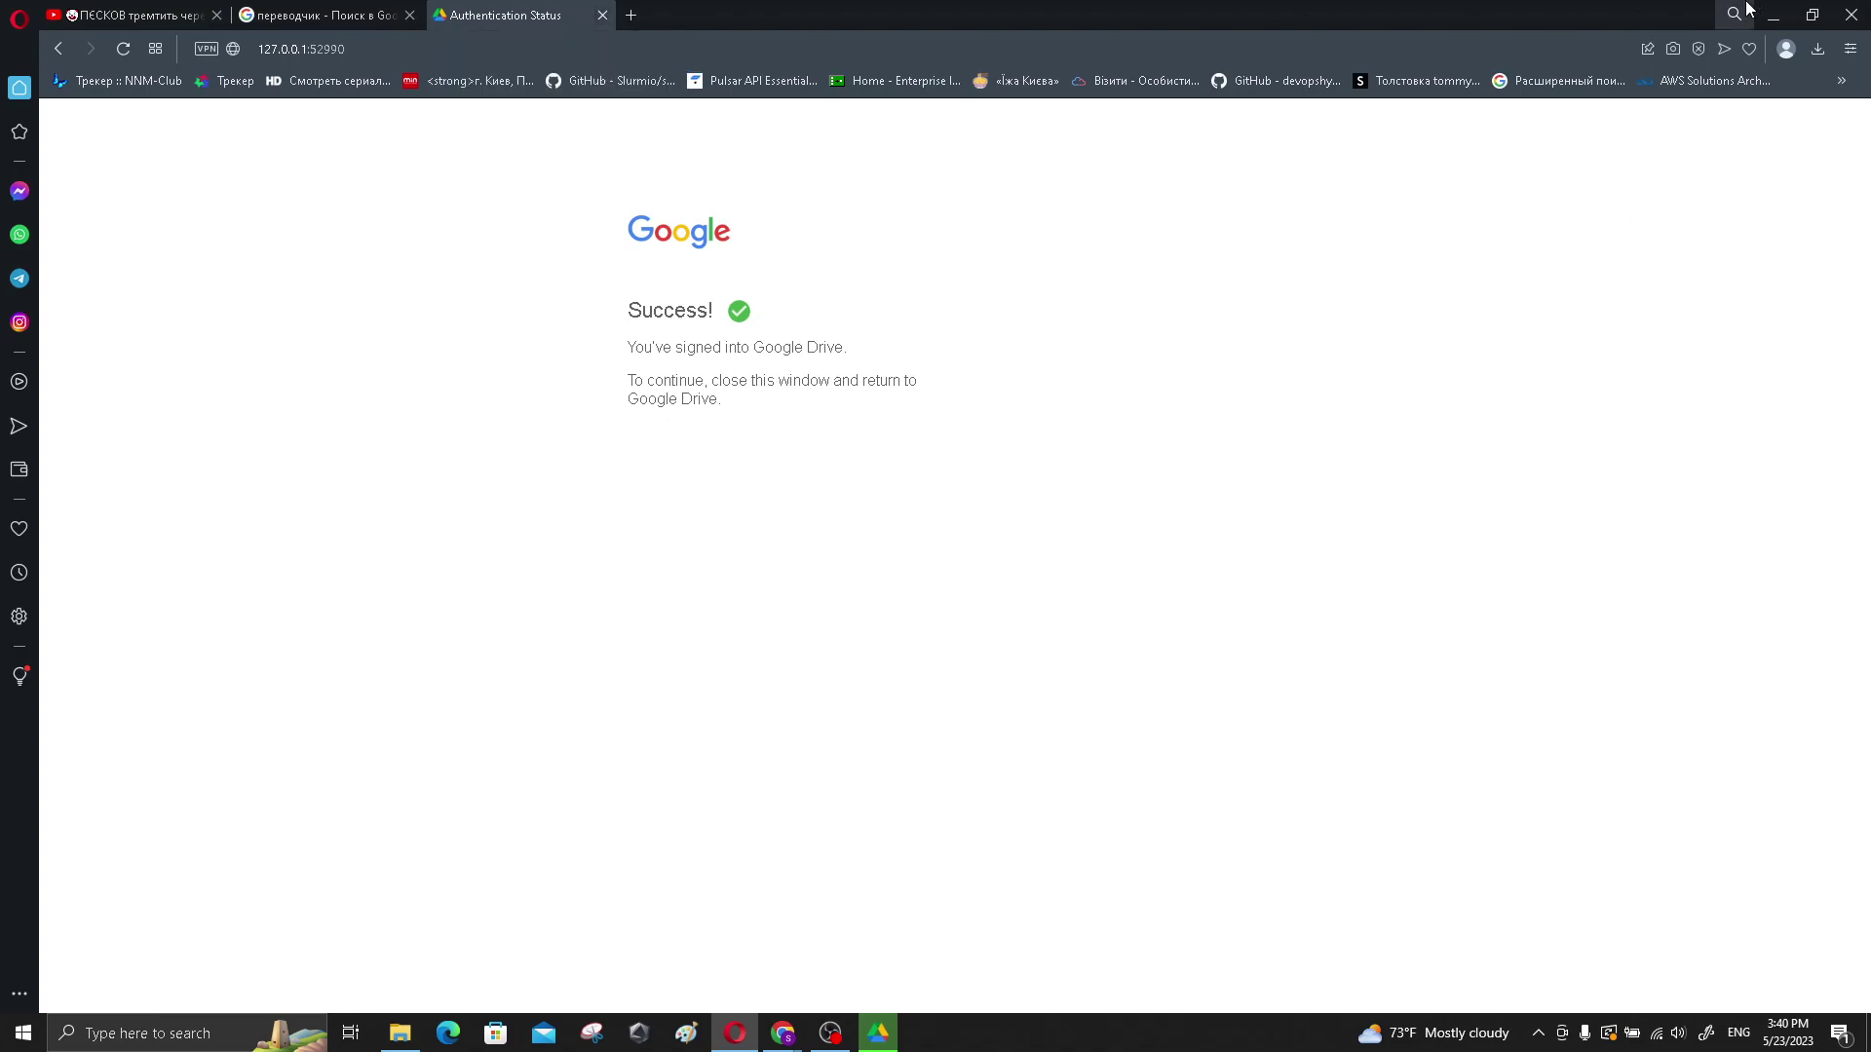
click(1789, 18)
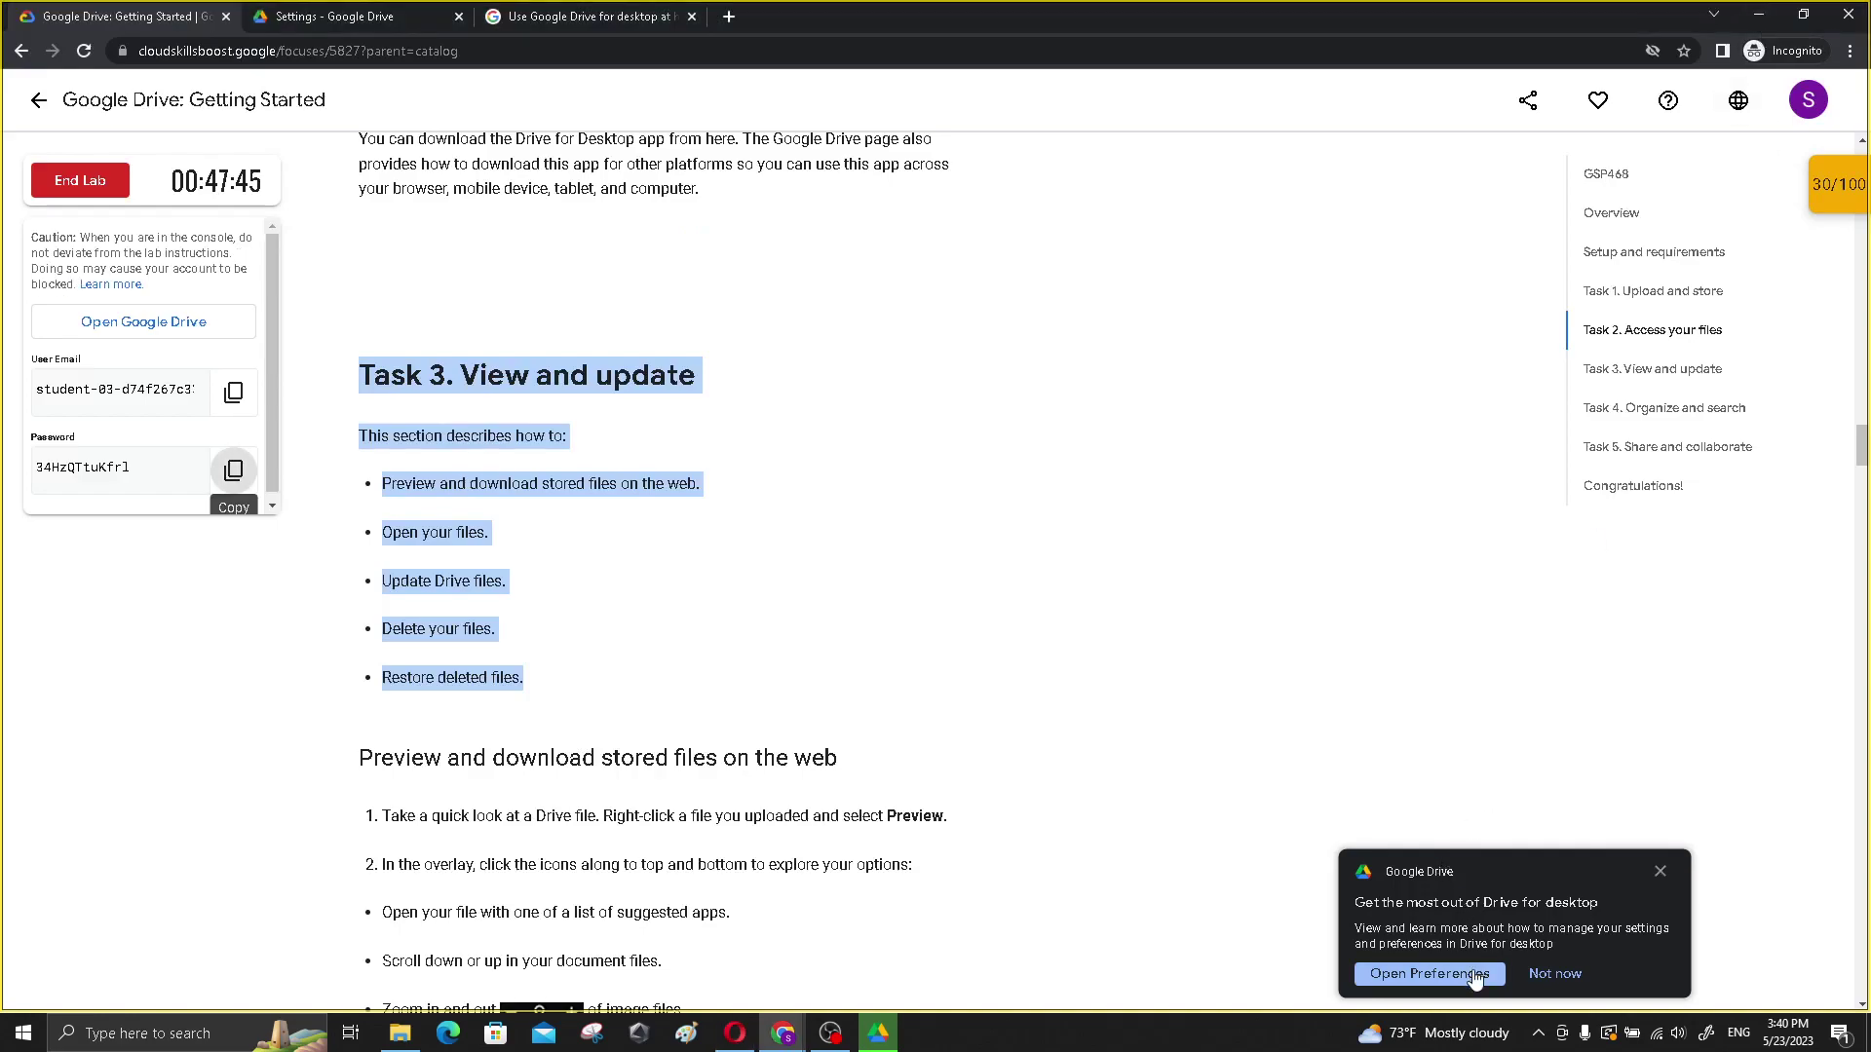
click(1537, 1035)
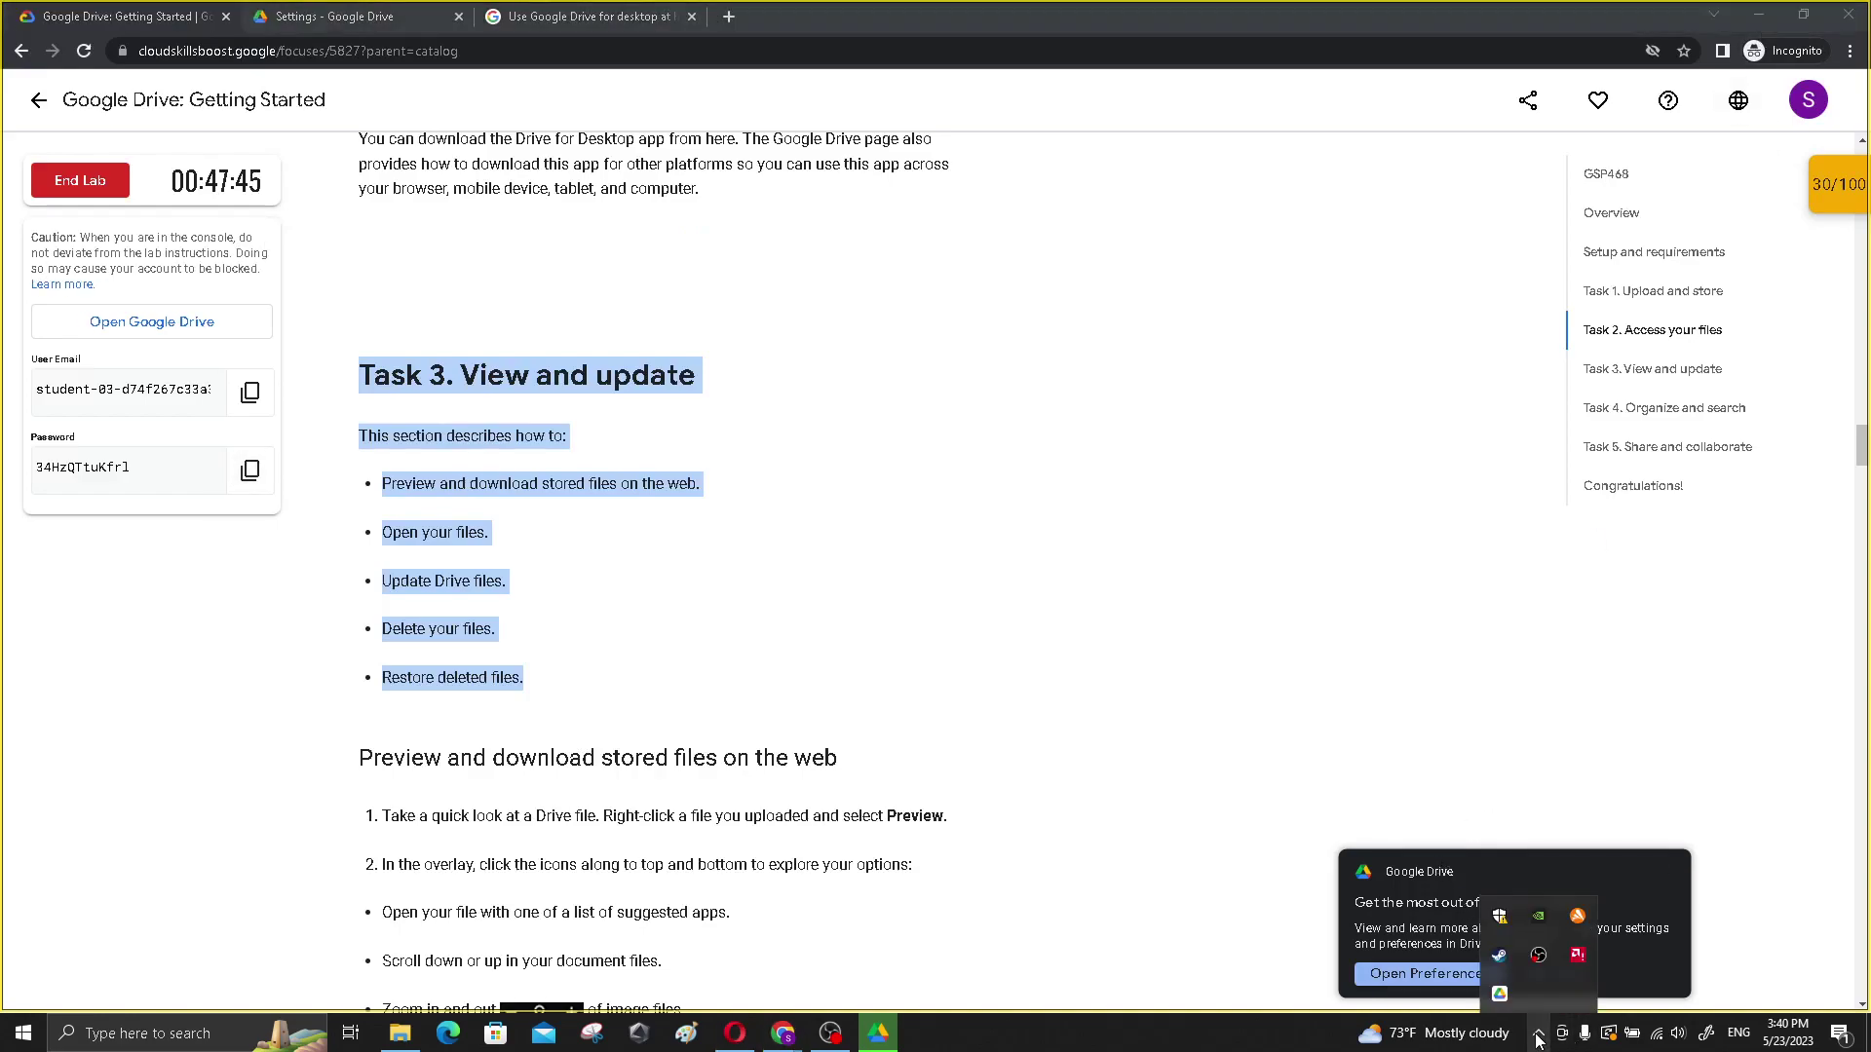
click(1500, 984)
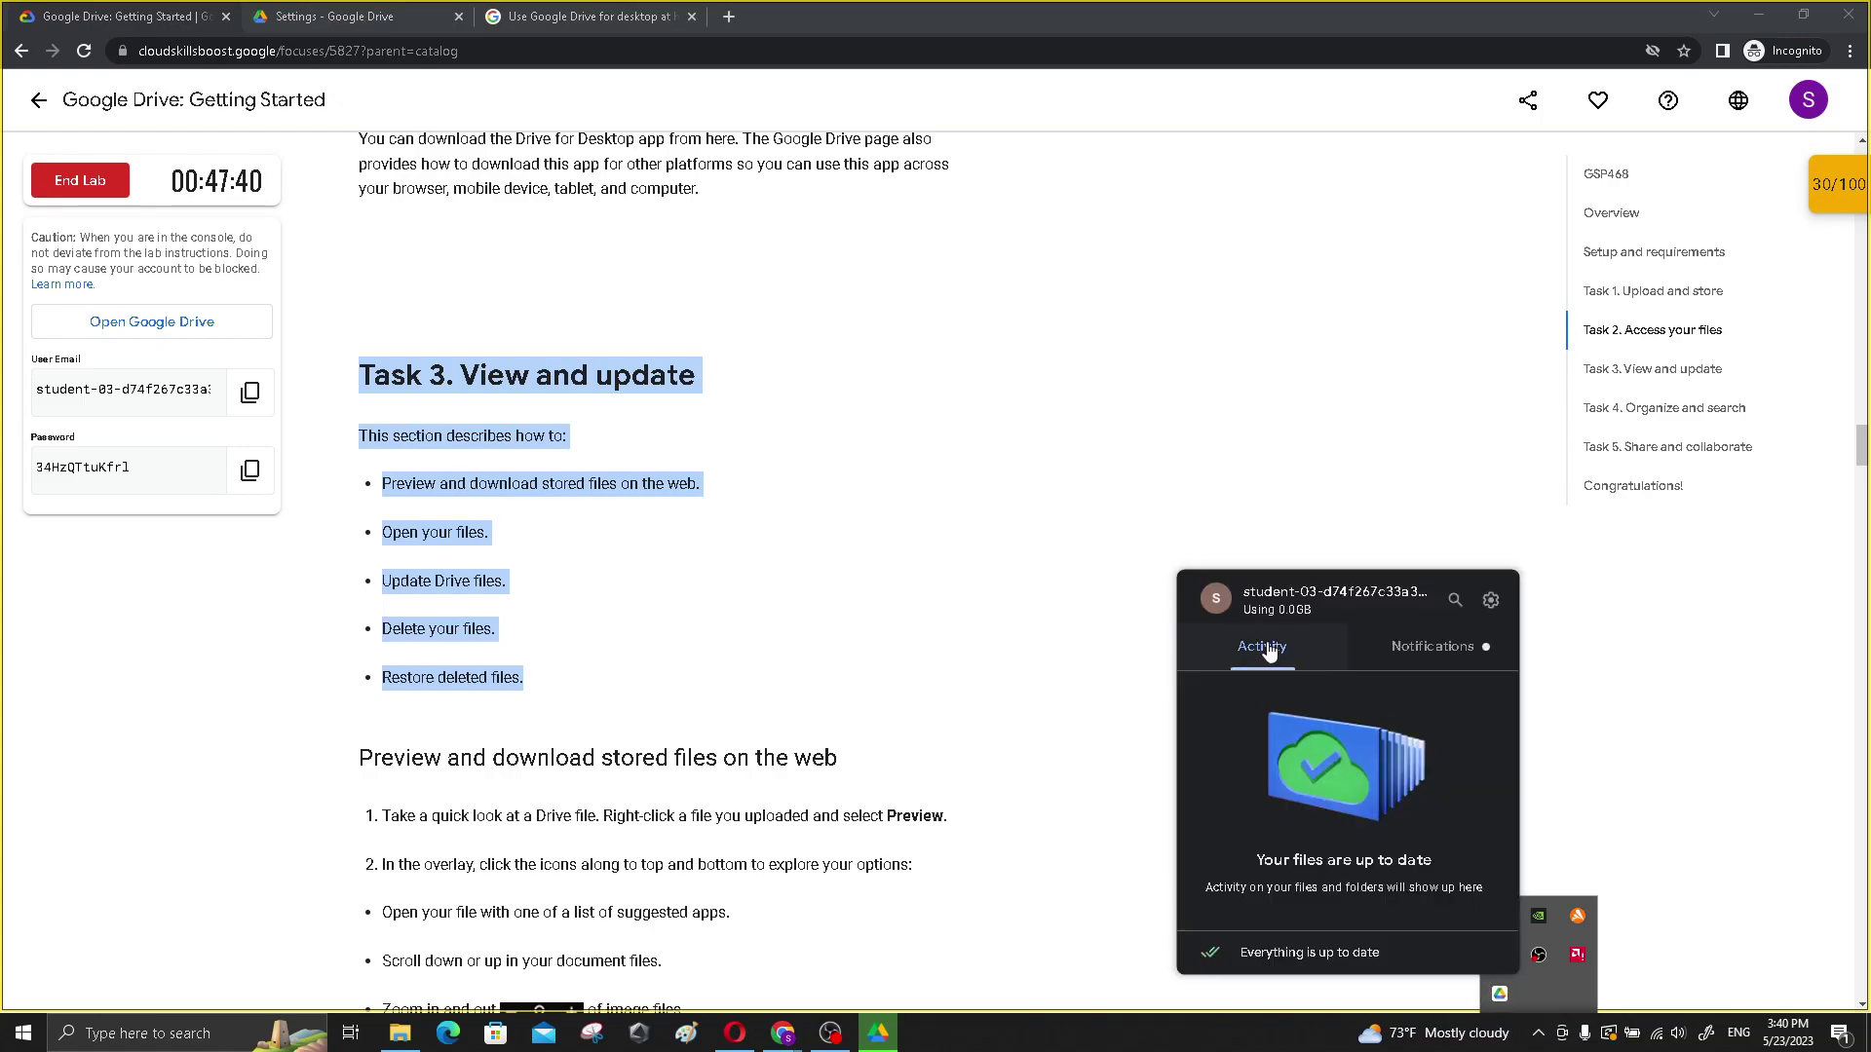
click(1243, 897)
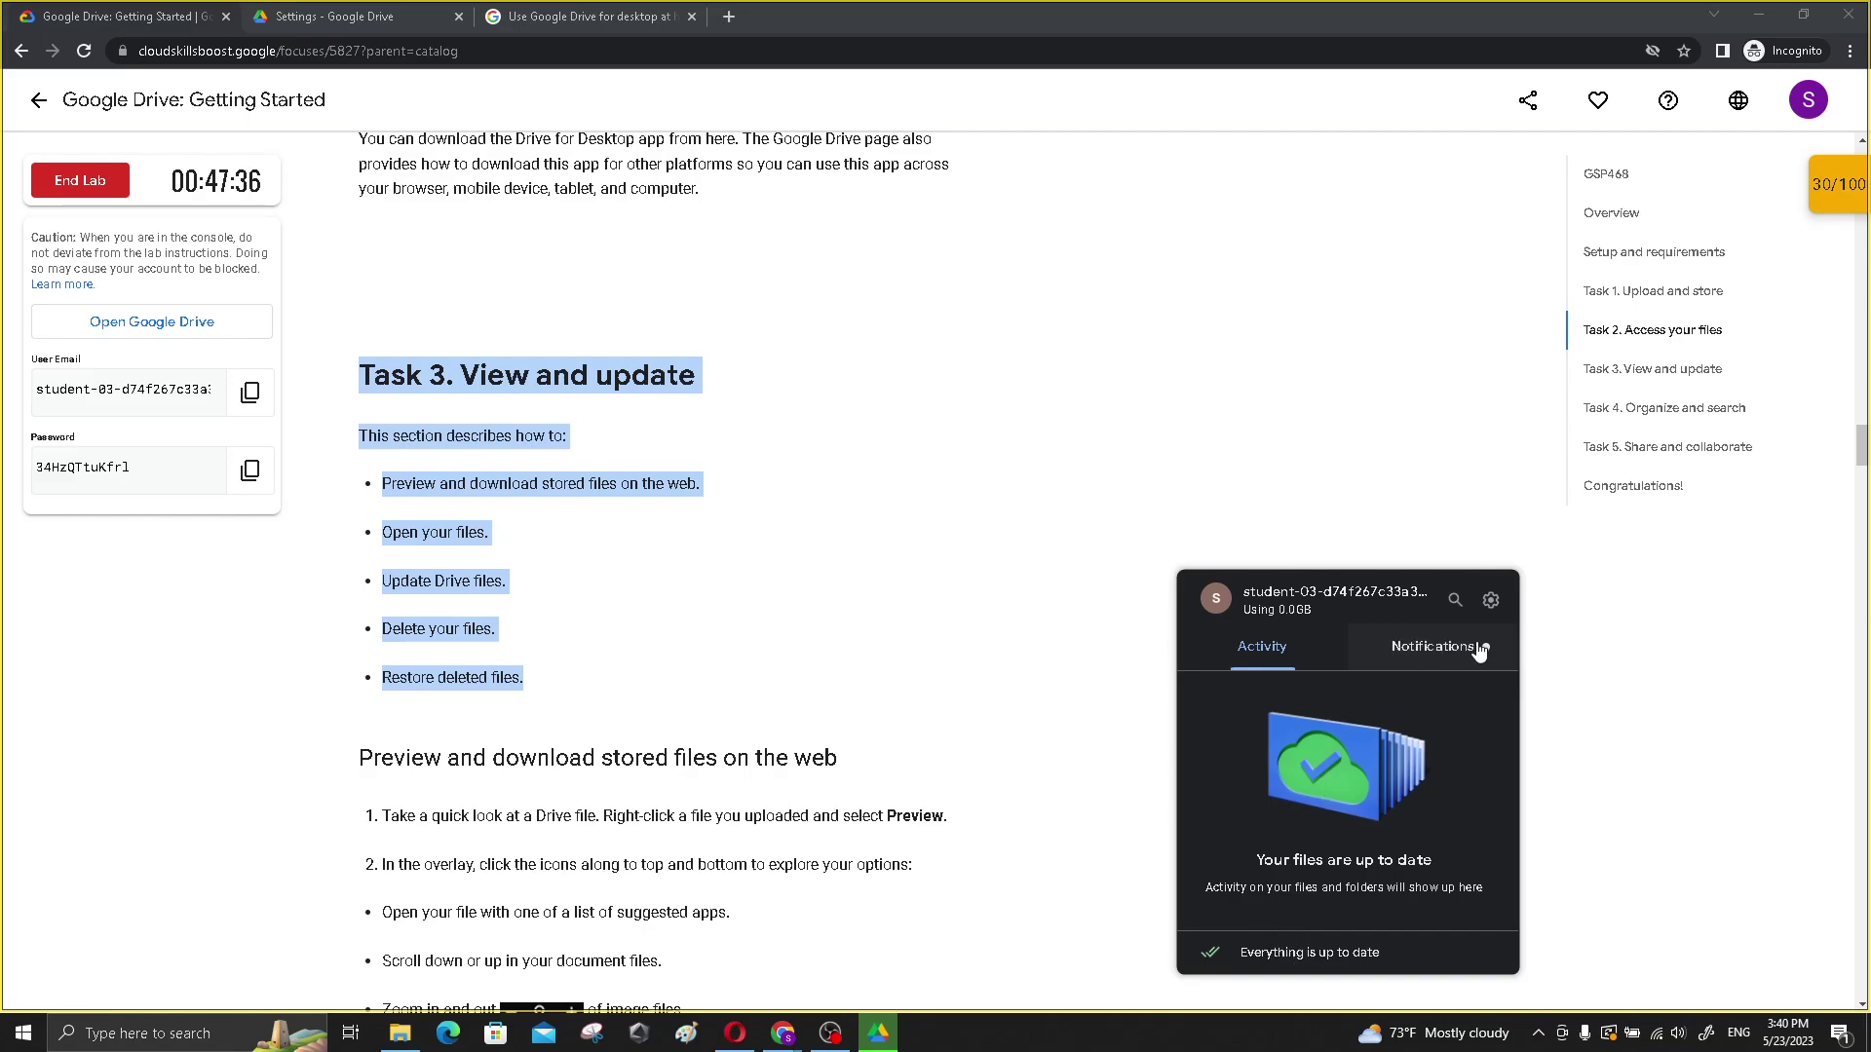
click(1491, 601)
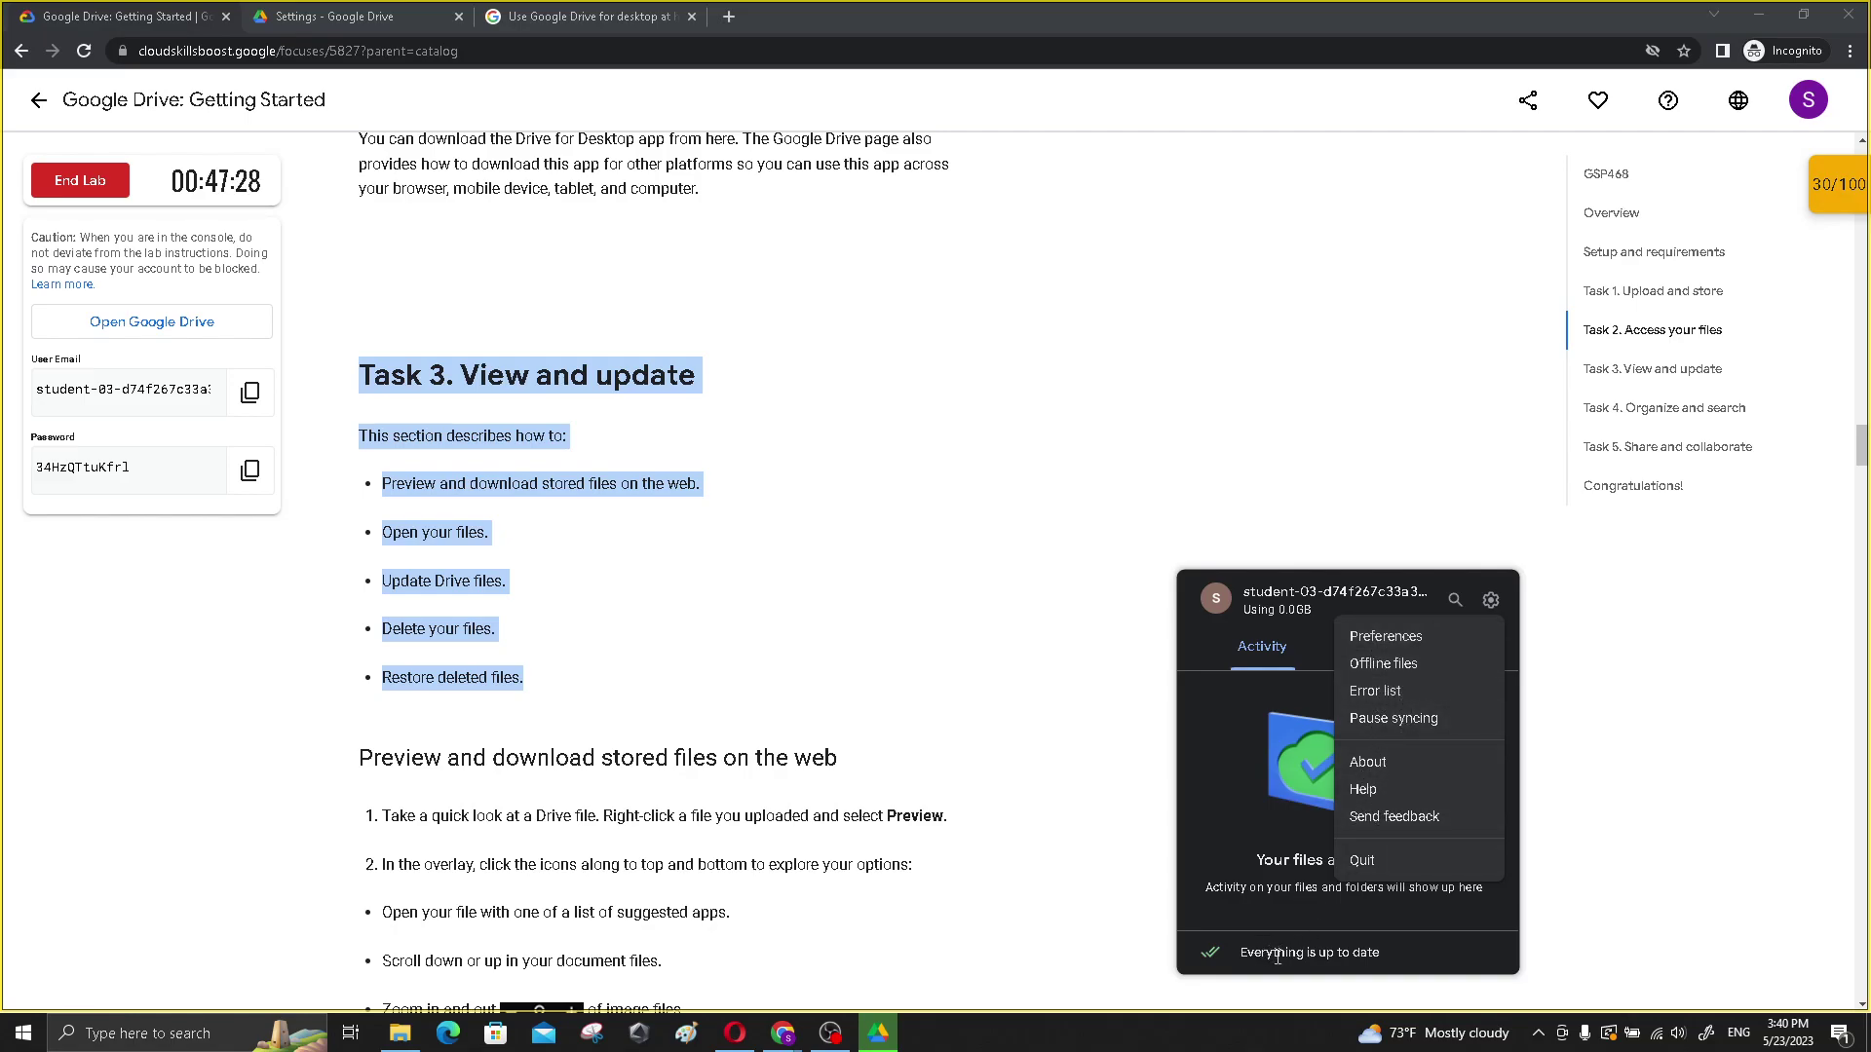
click(1082, 823)
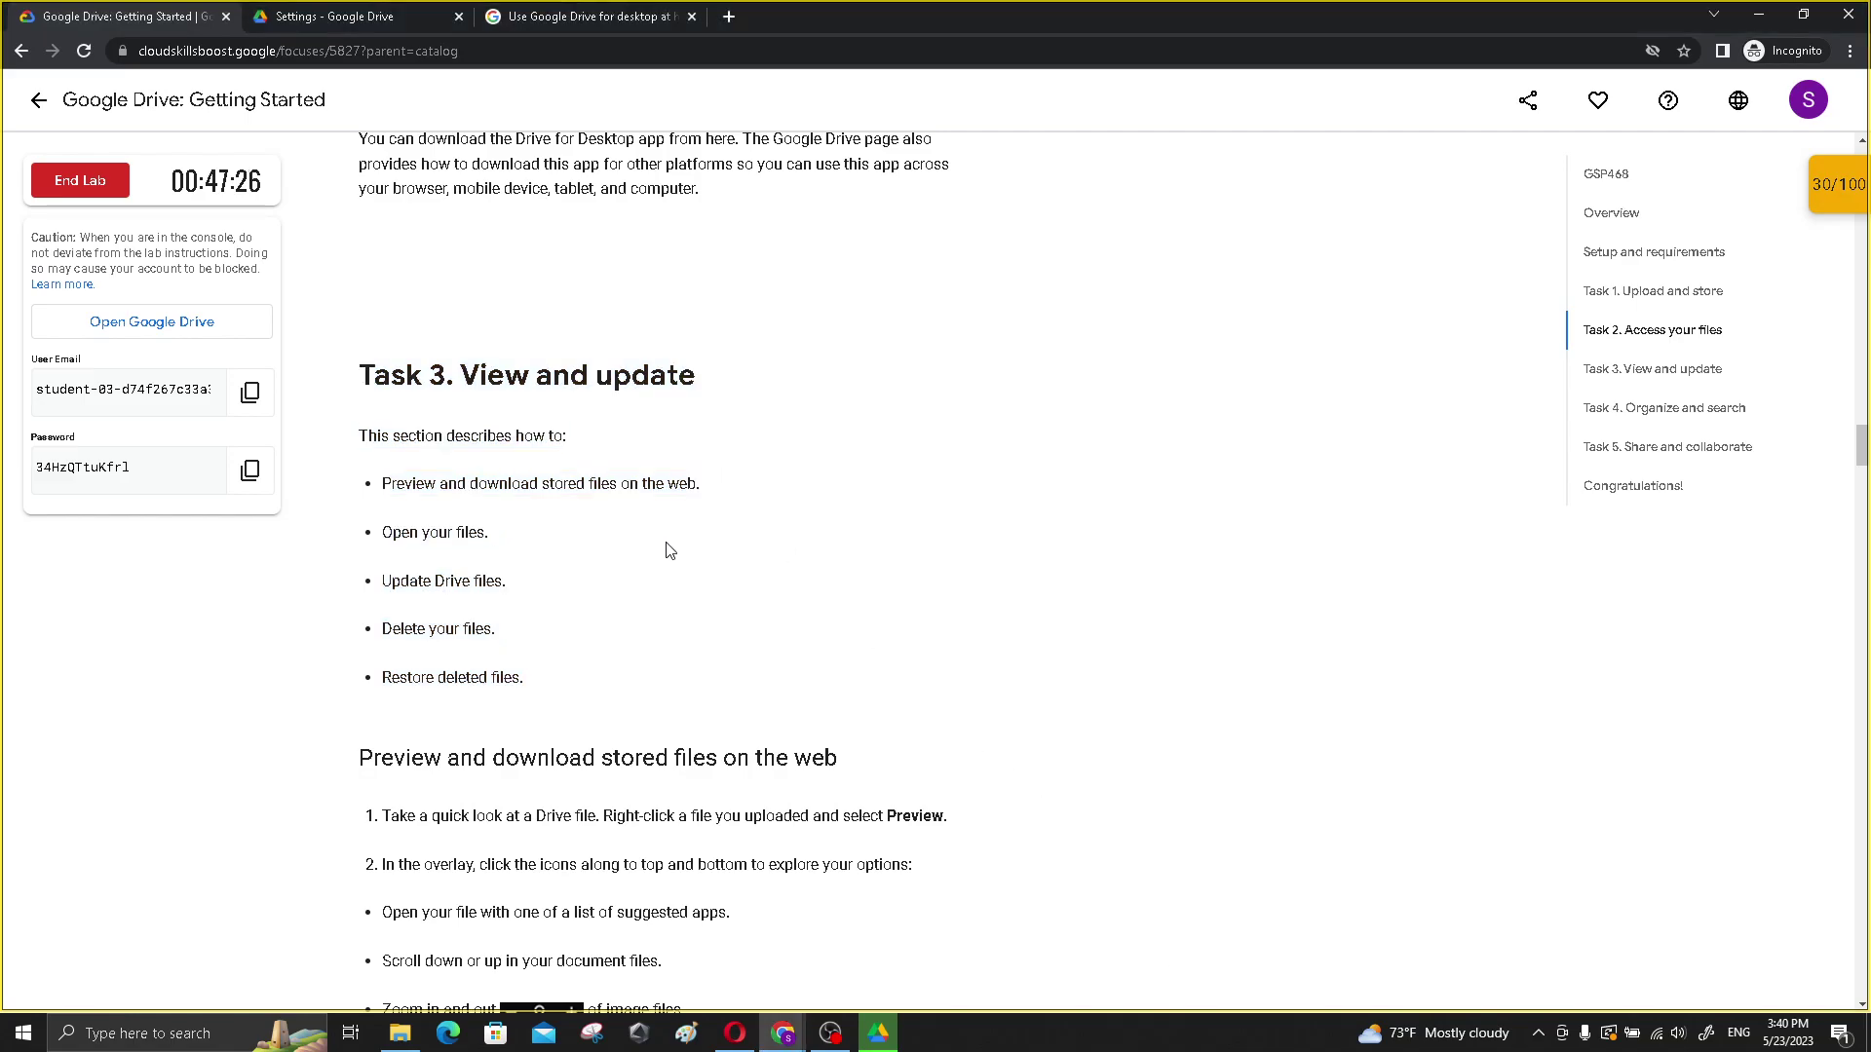
- Tick Offline in Drive Settings and attempt the extension install, which the Chrome Web Store blocks
scroll(643, 516, up, 8)
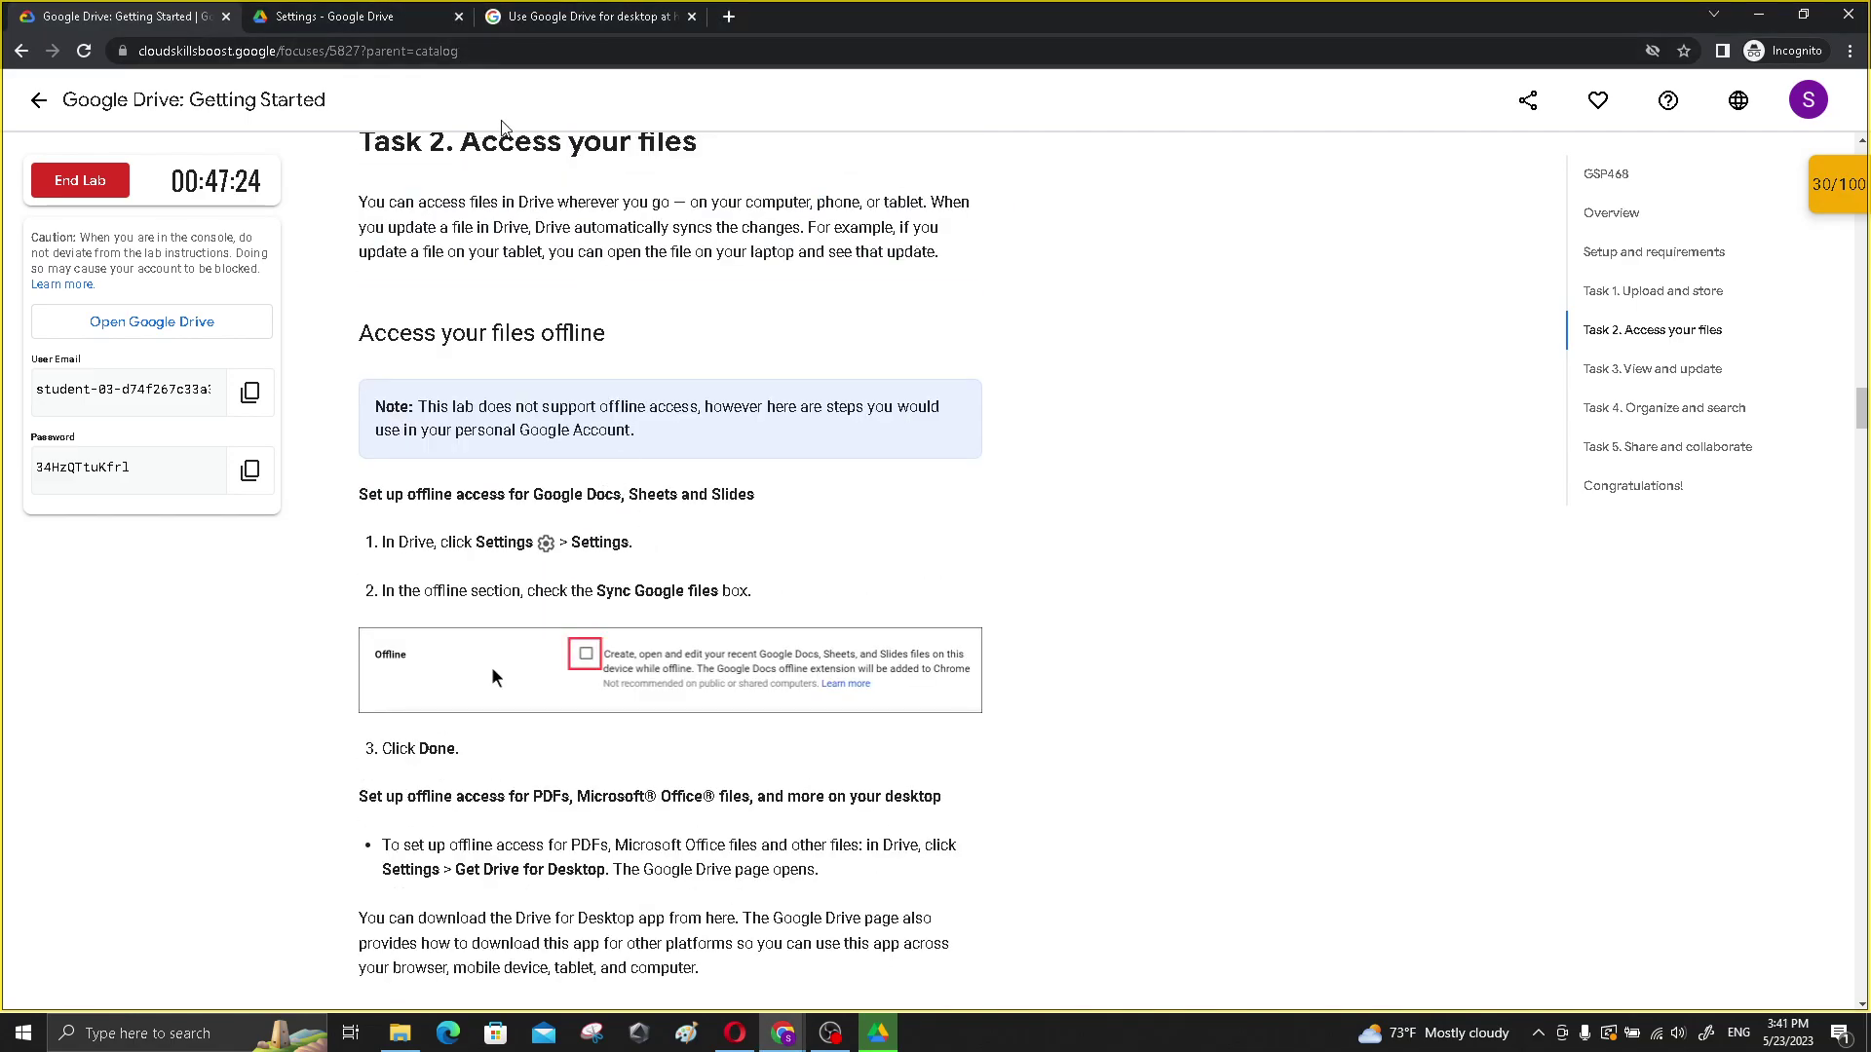
click(349, 10)
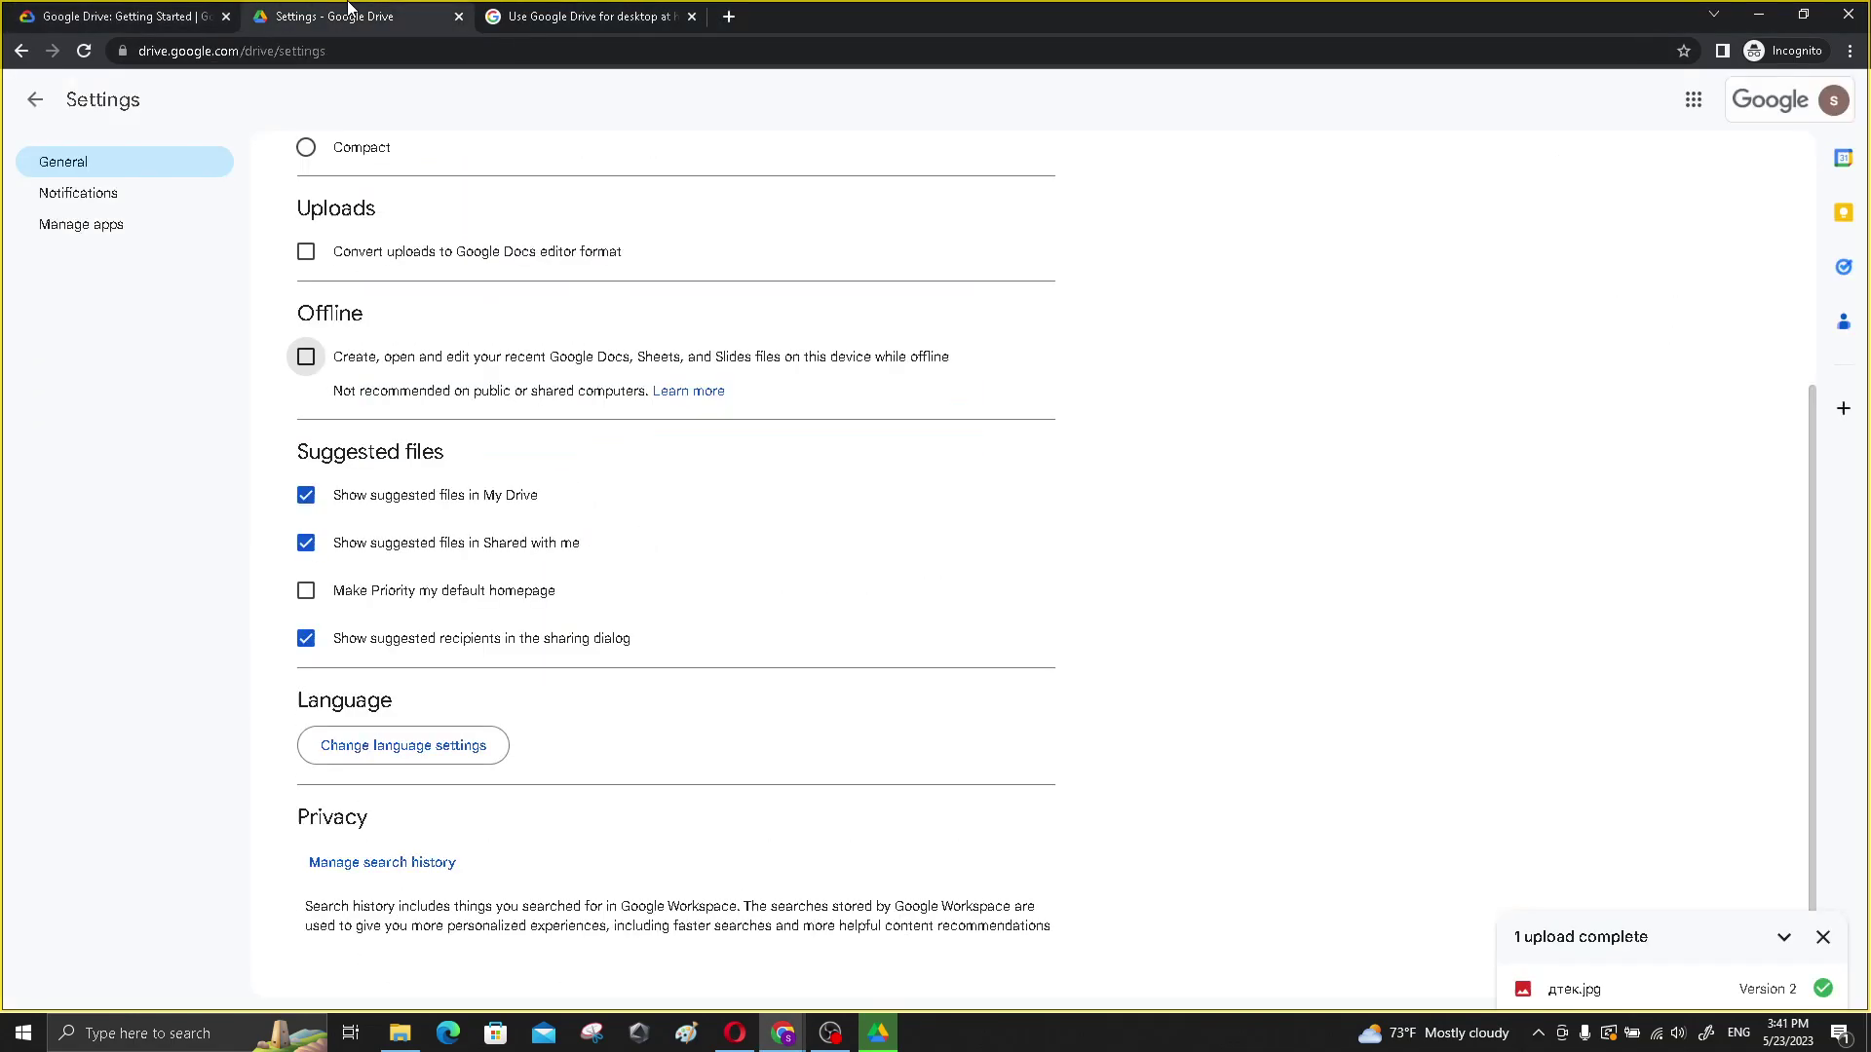
click(1694, 100)
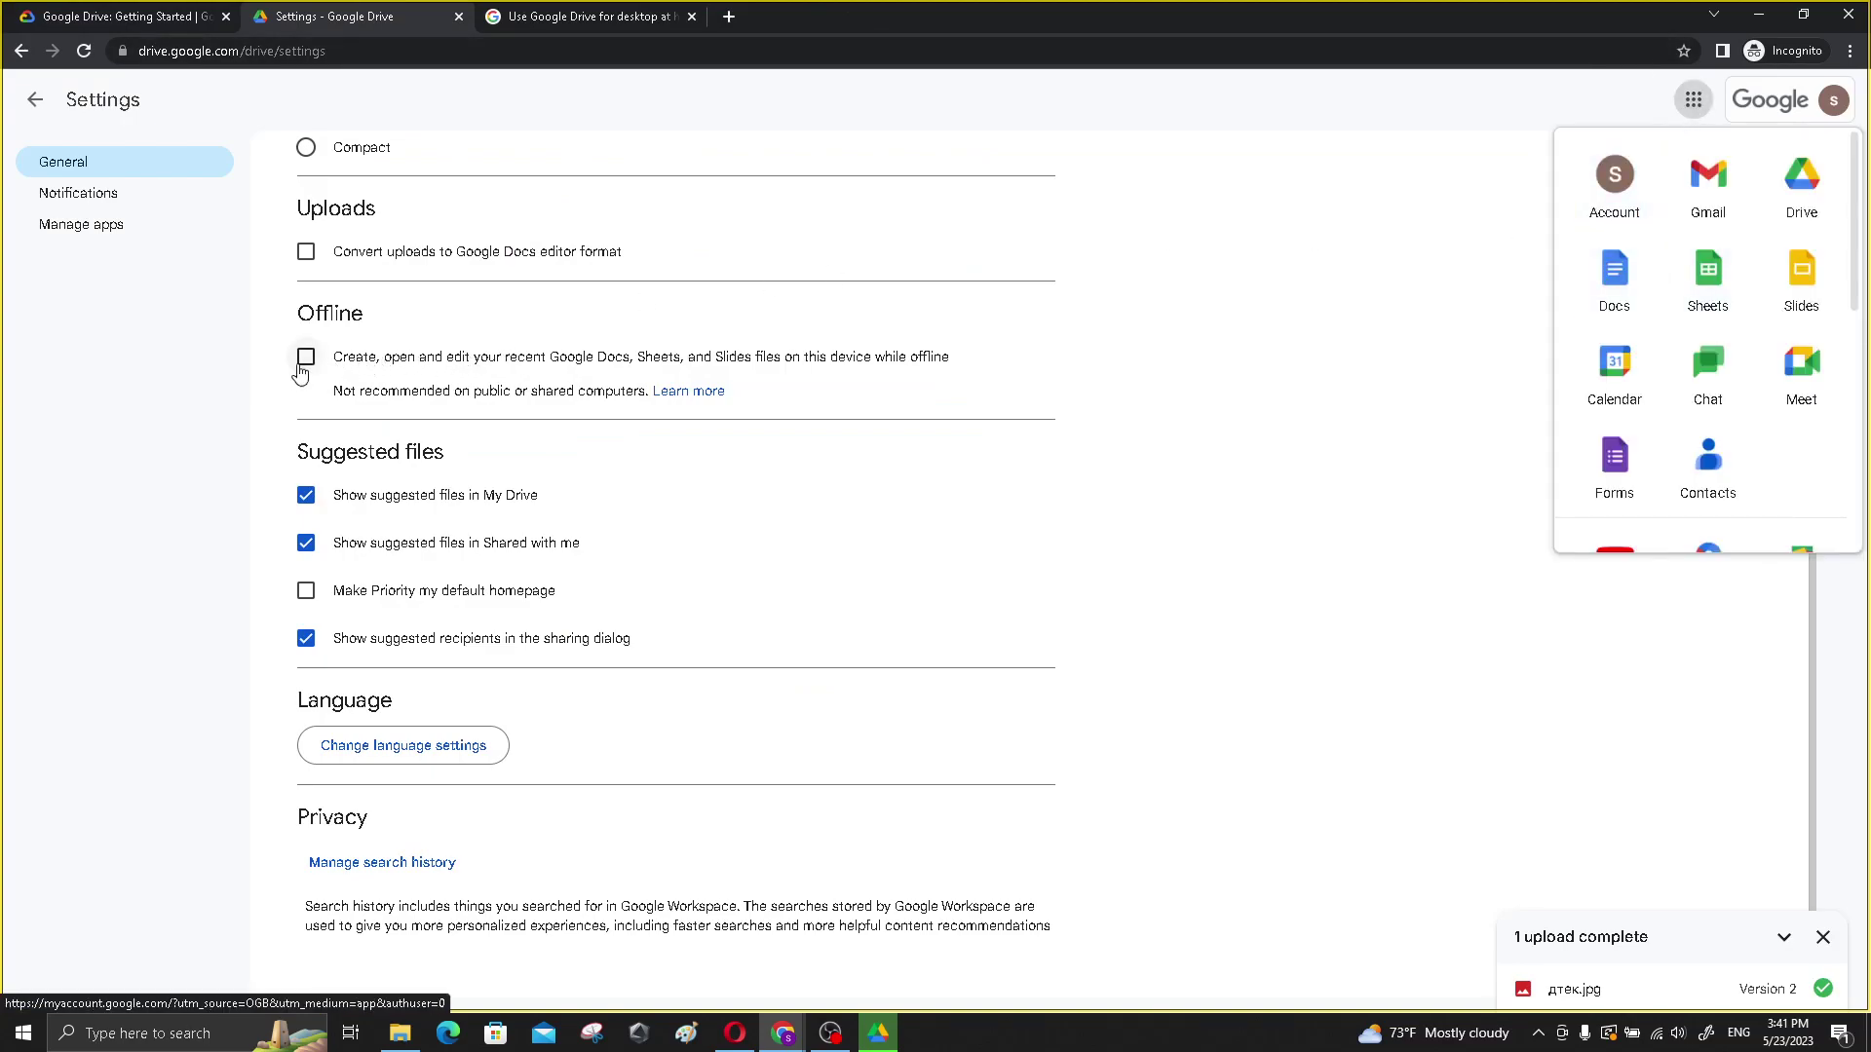
click(306, 357)
click(1015, 597)
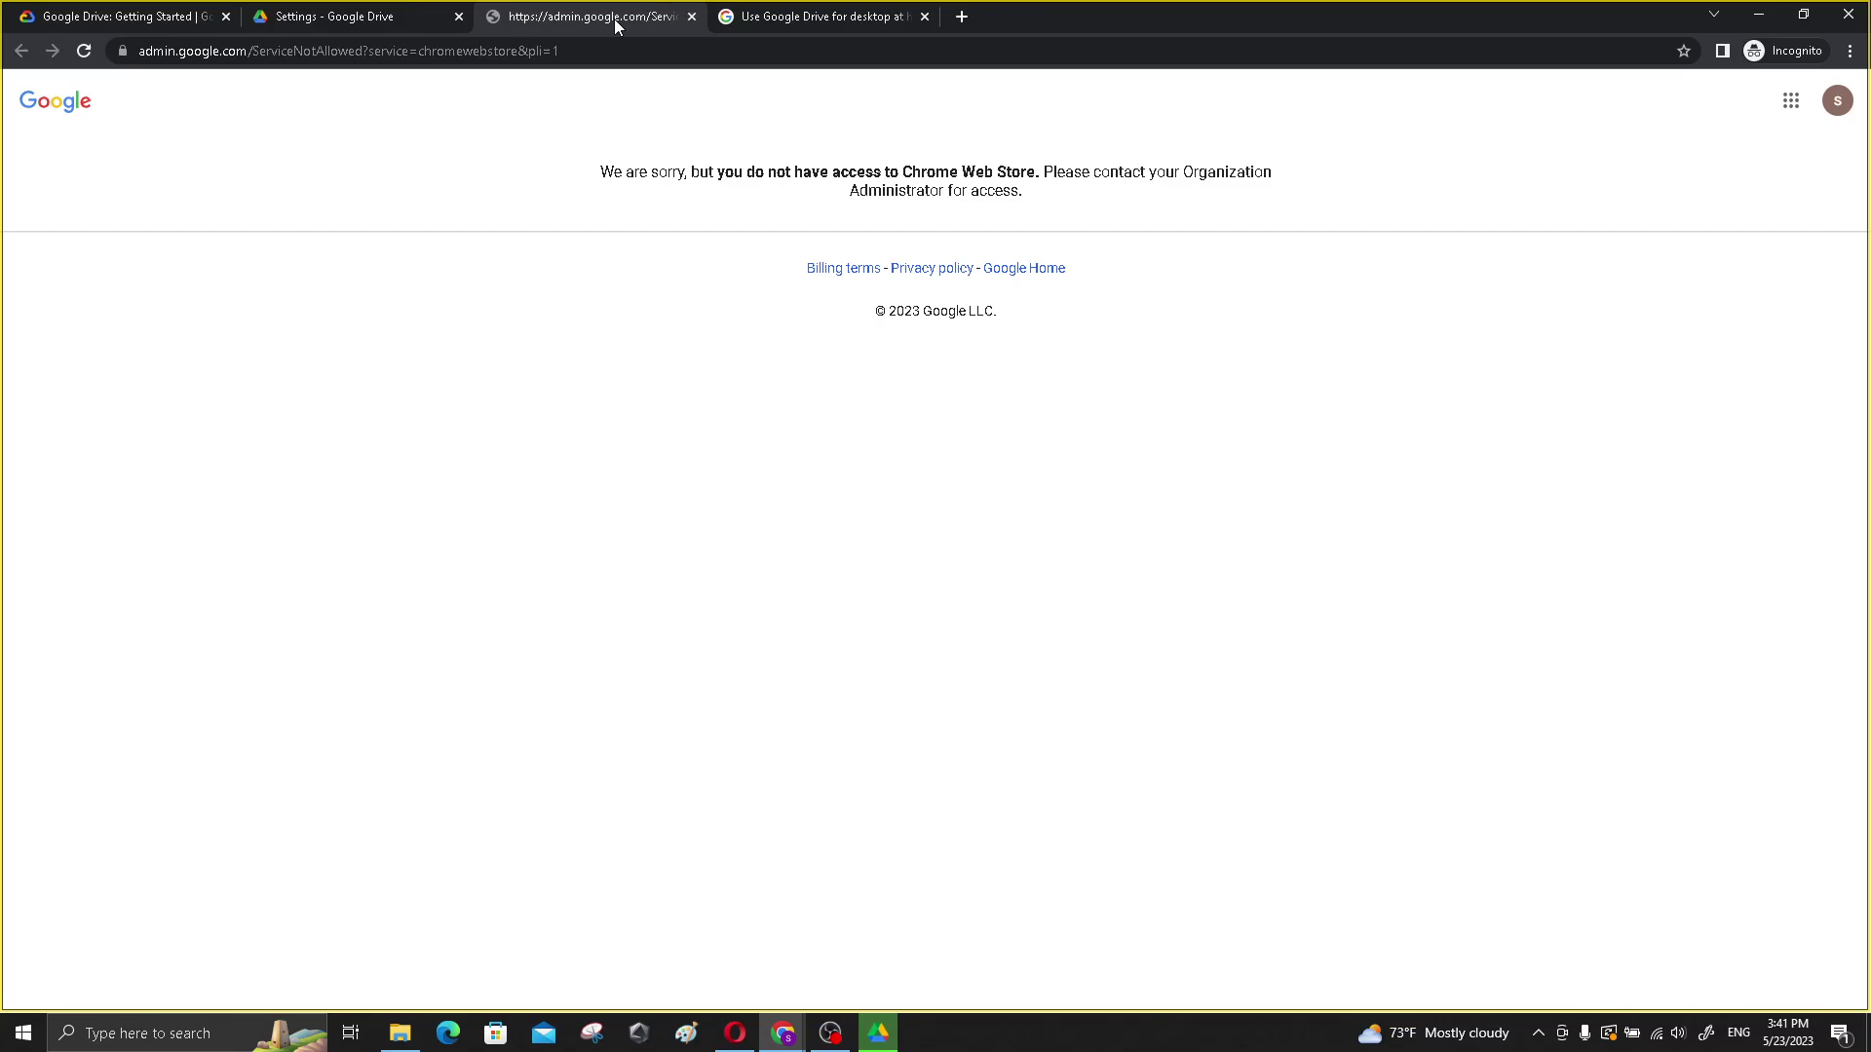
click(325, 13)
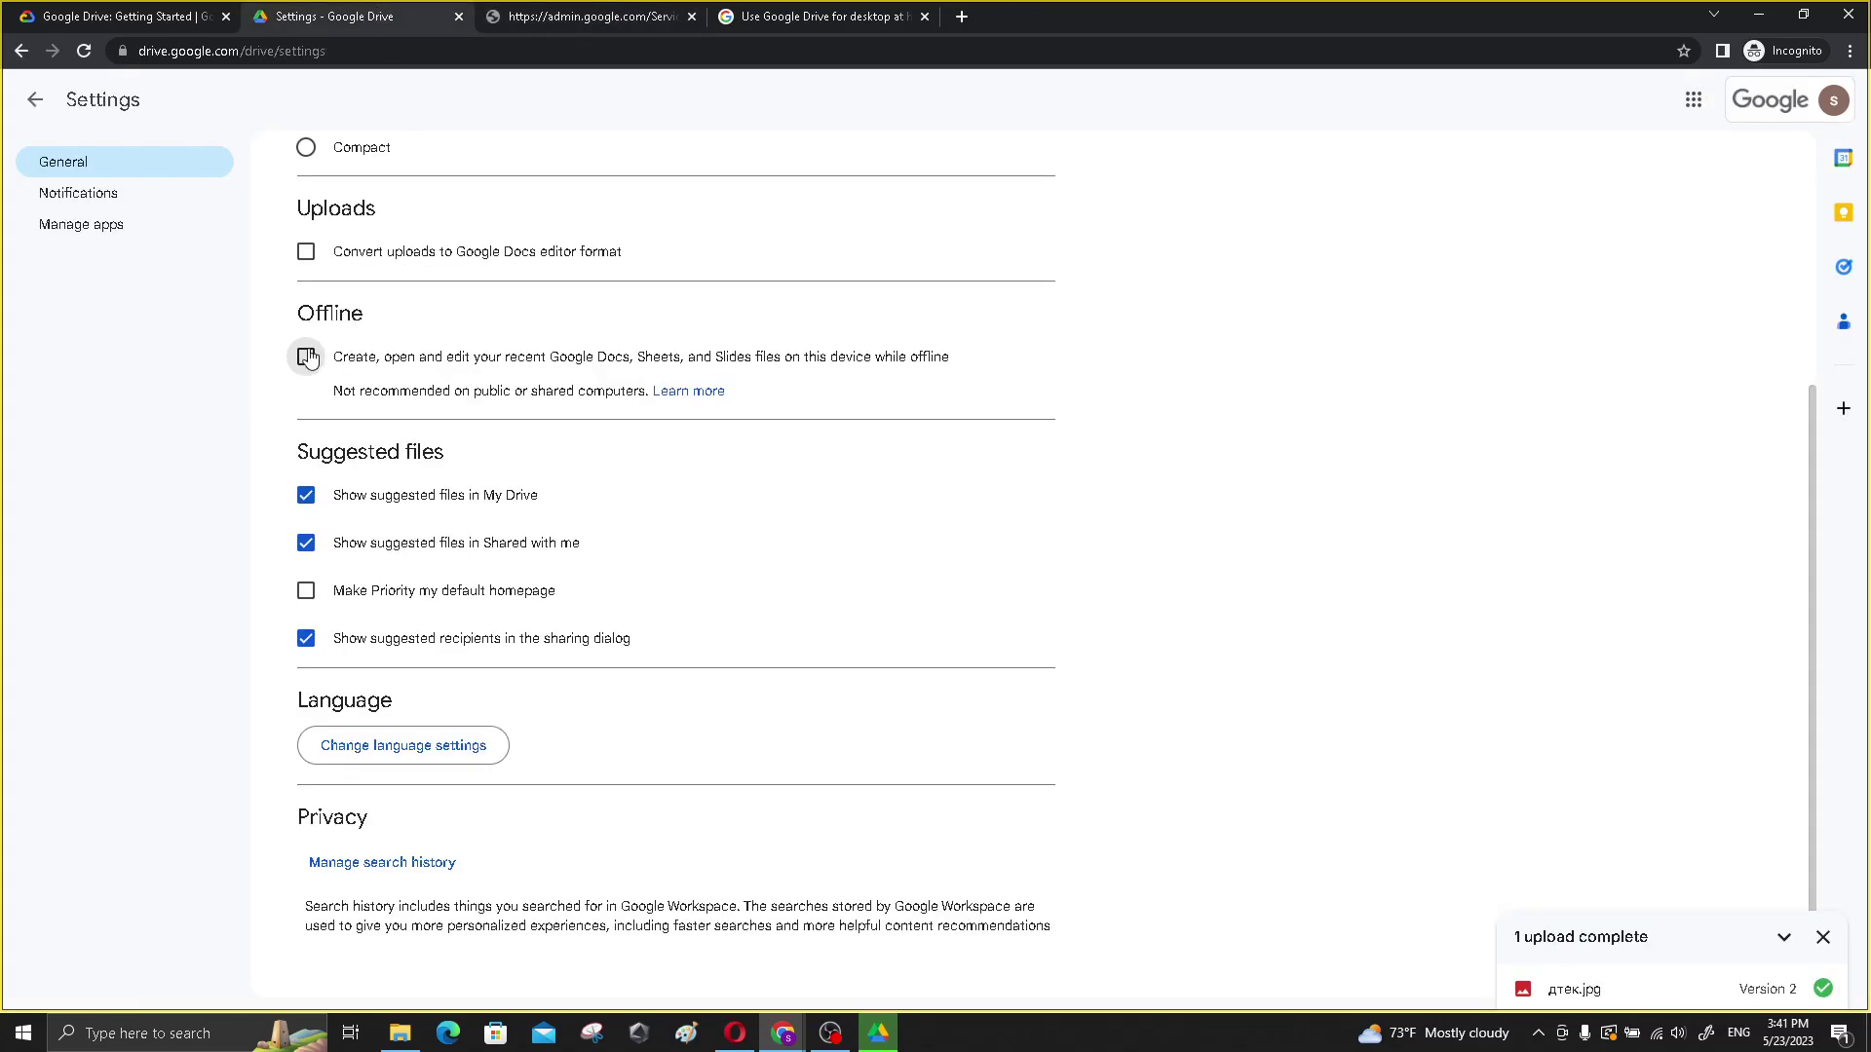
- Tick Offline again and retry installing the extension from the prompt
click(306, 356)
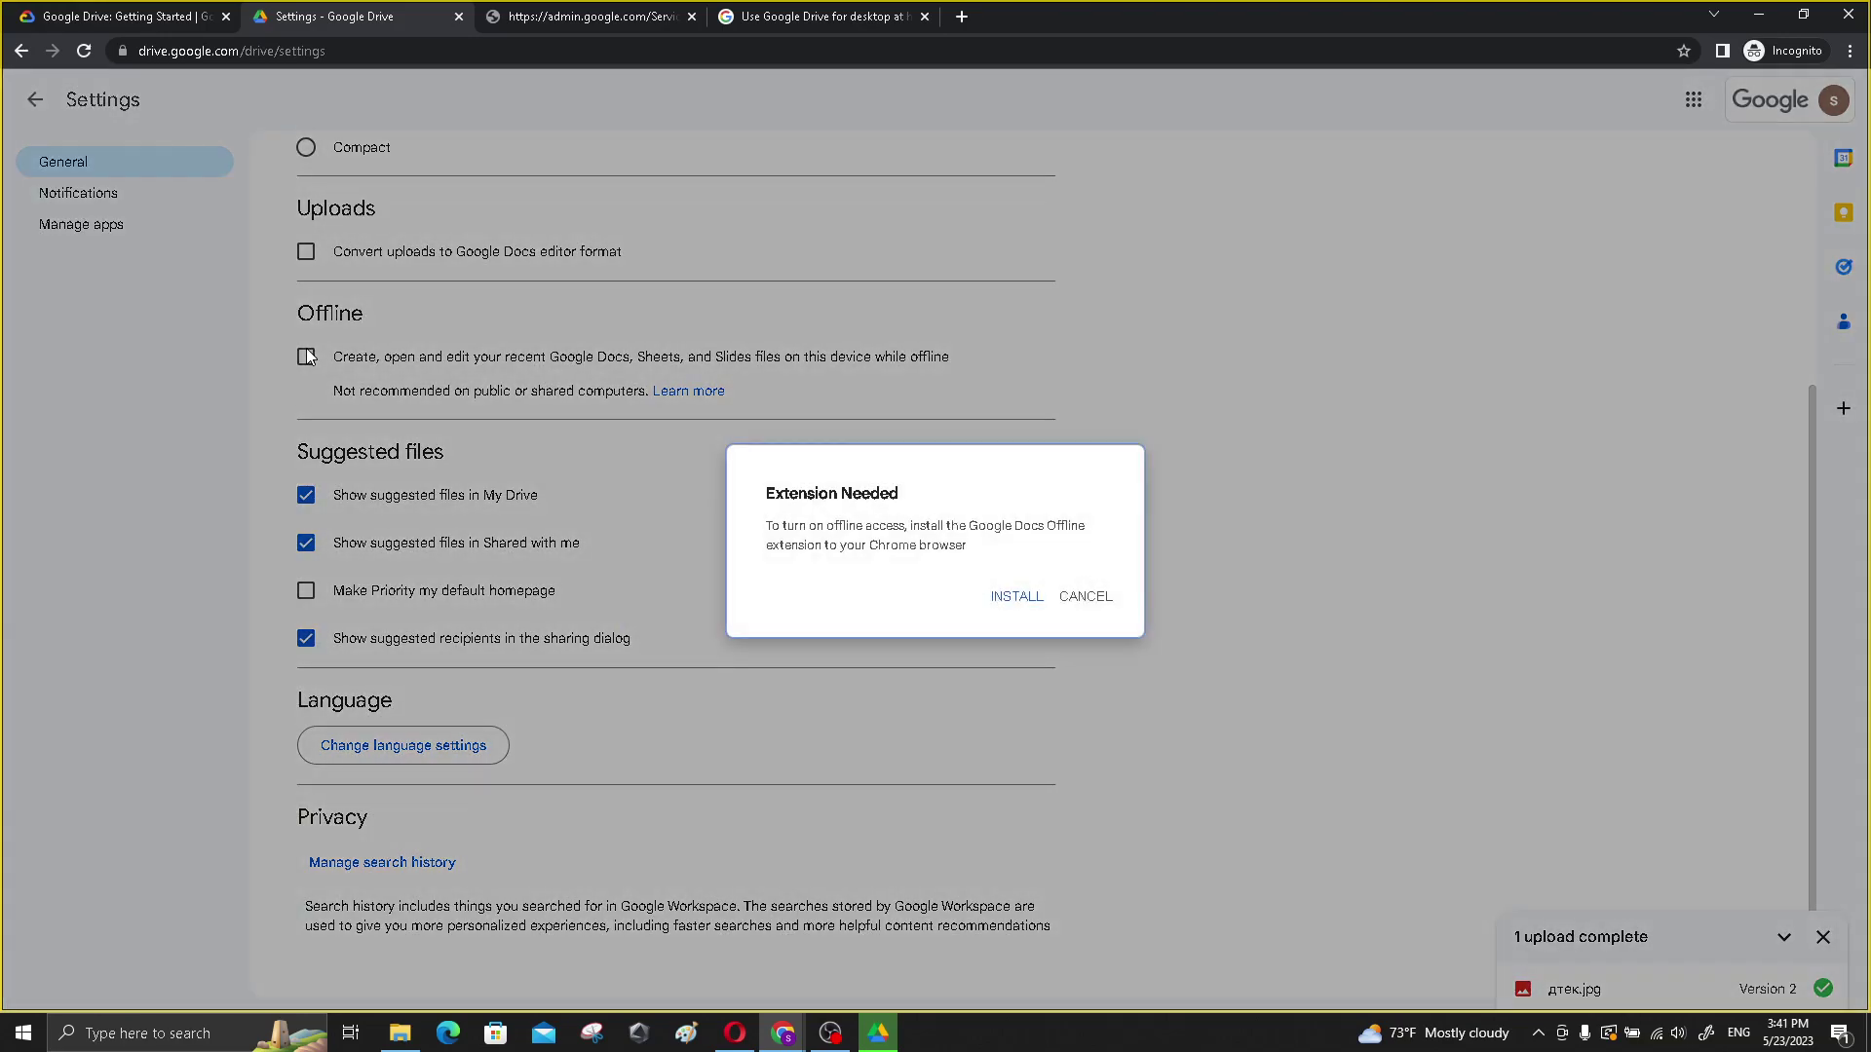
click(1031, 603)
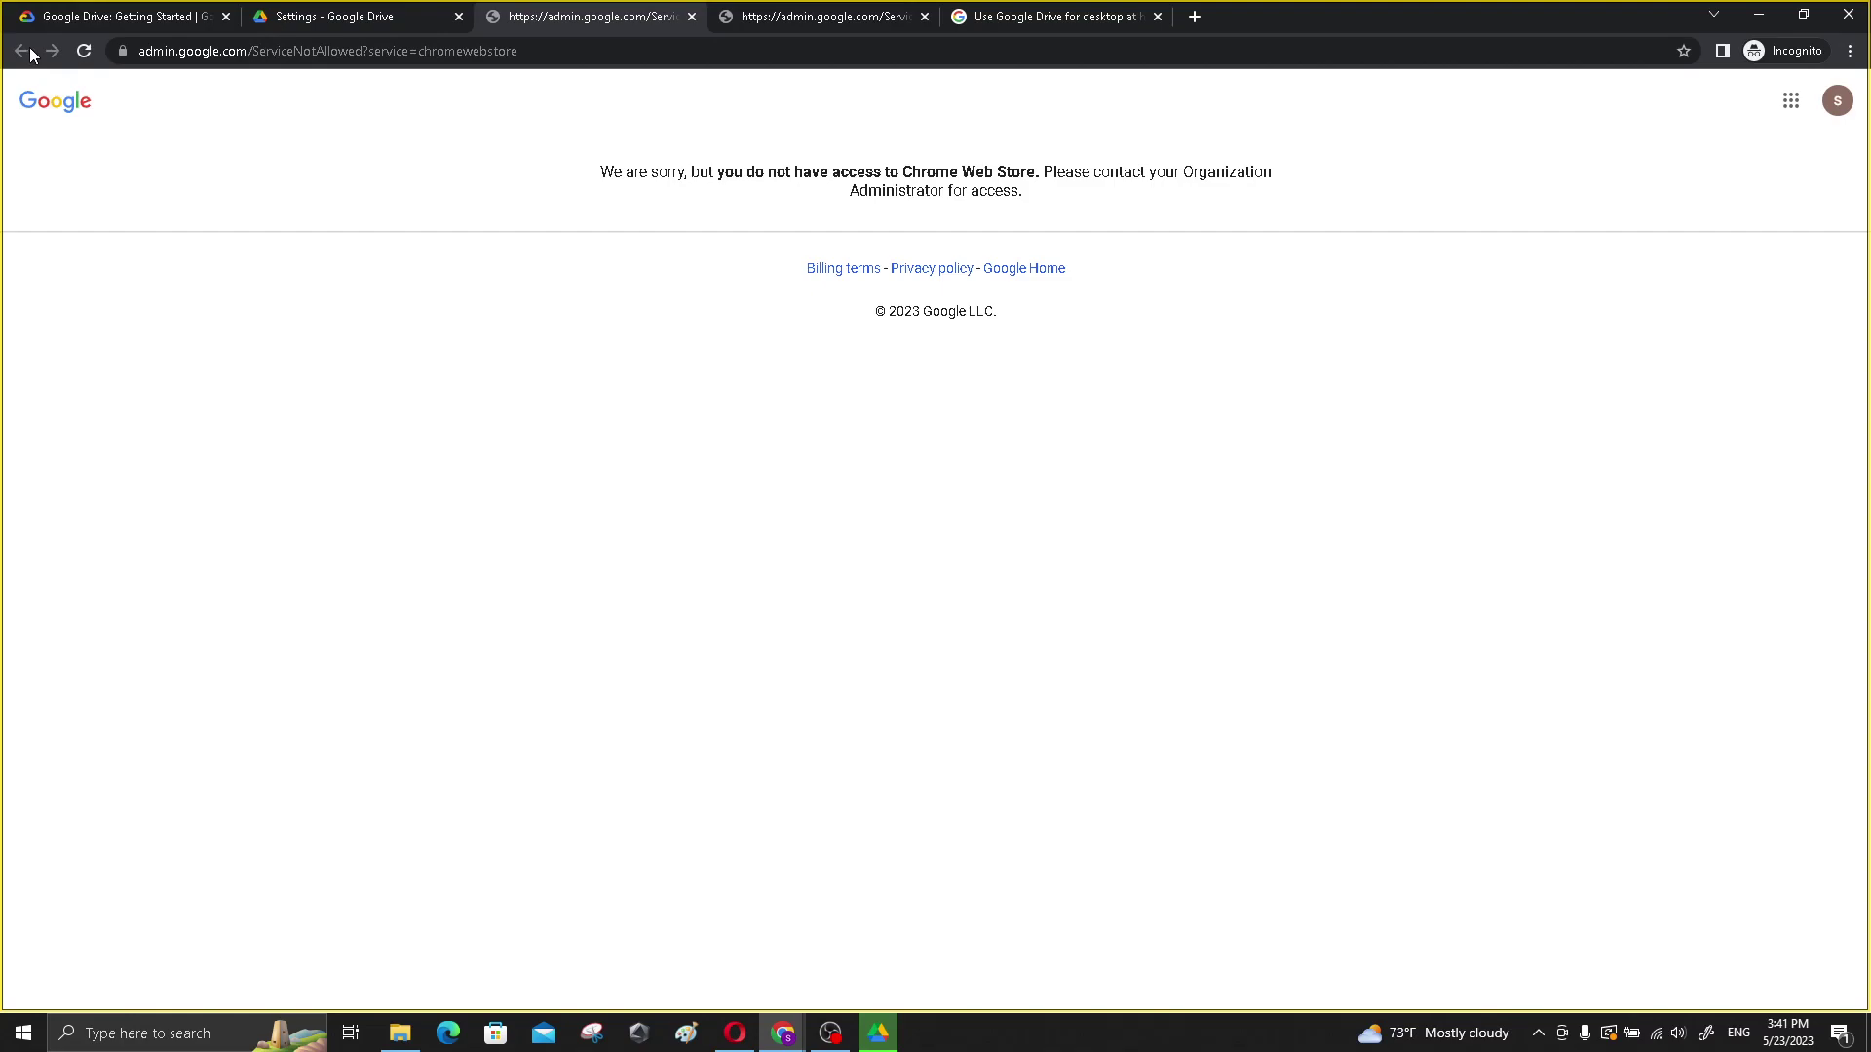
click(374, 21)
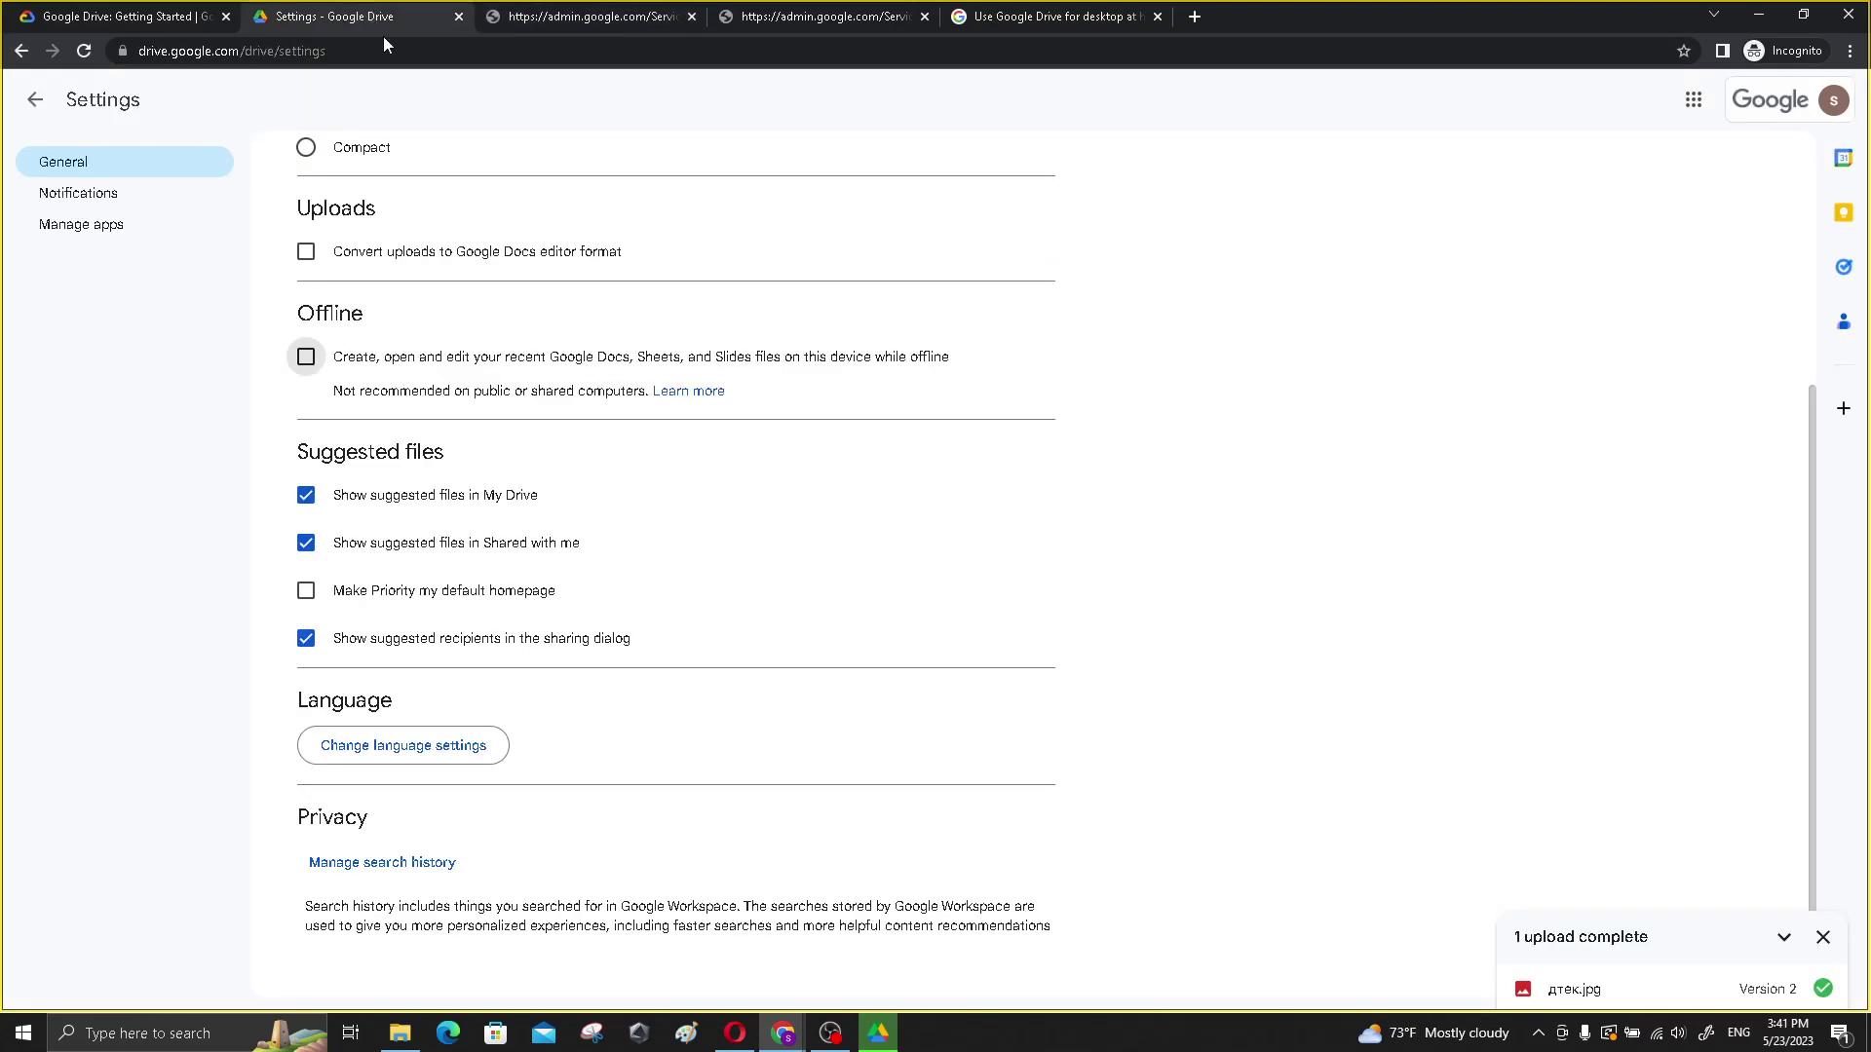
- Re-tick Offline, select the needed extension's name in the prompt, and cancel it
click(306, 356)
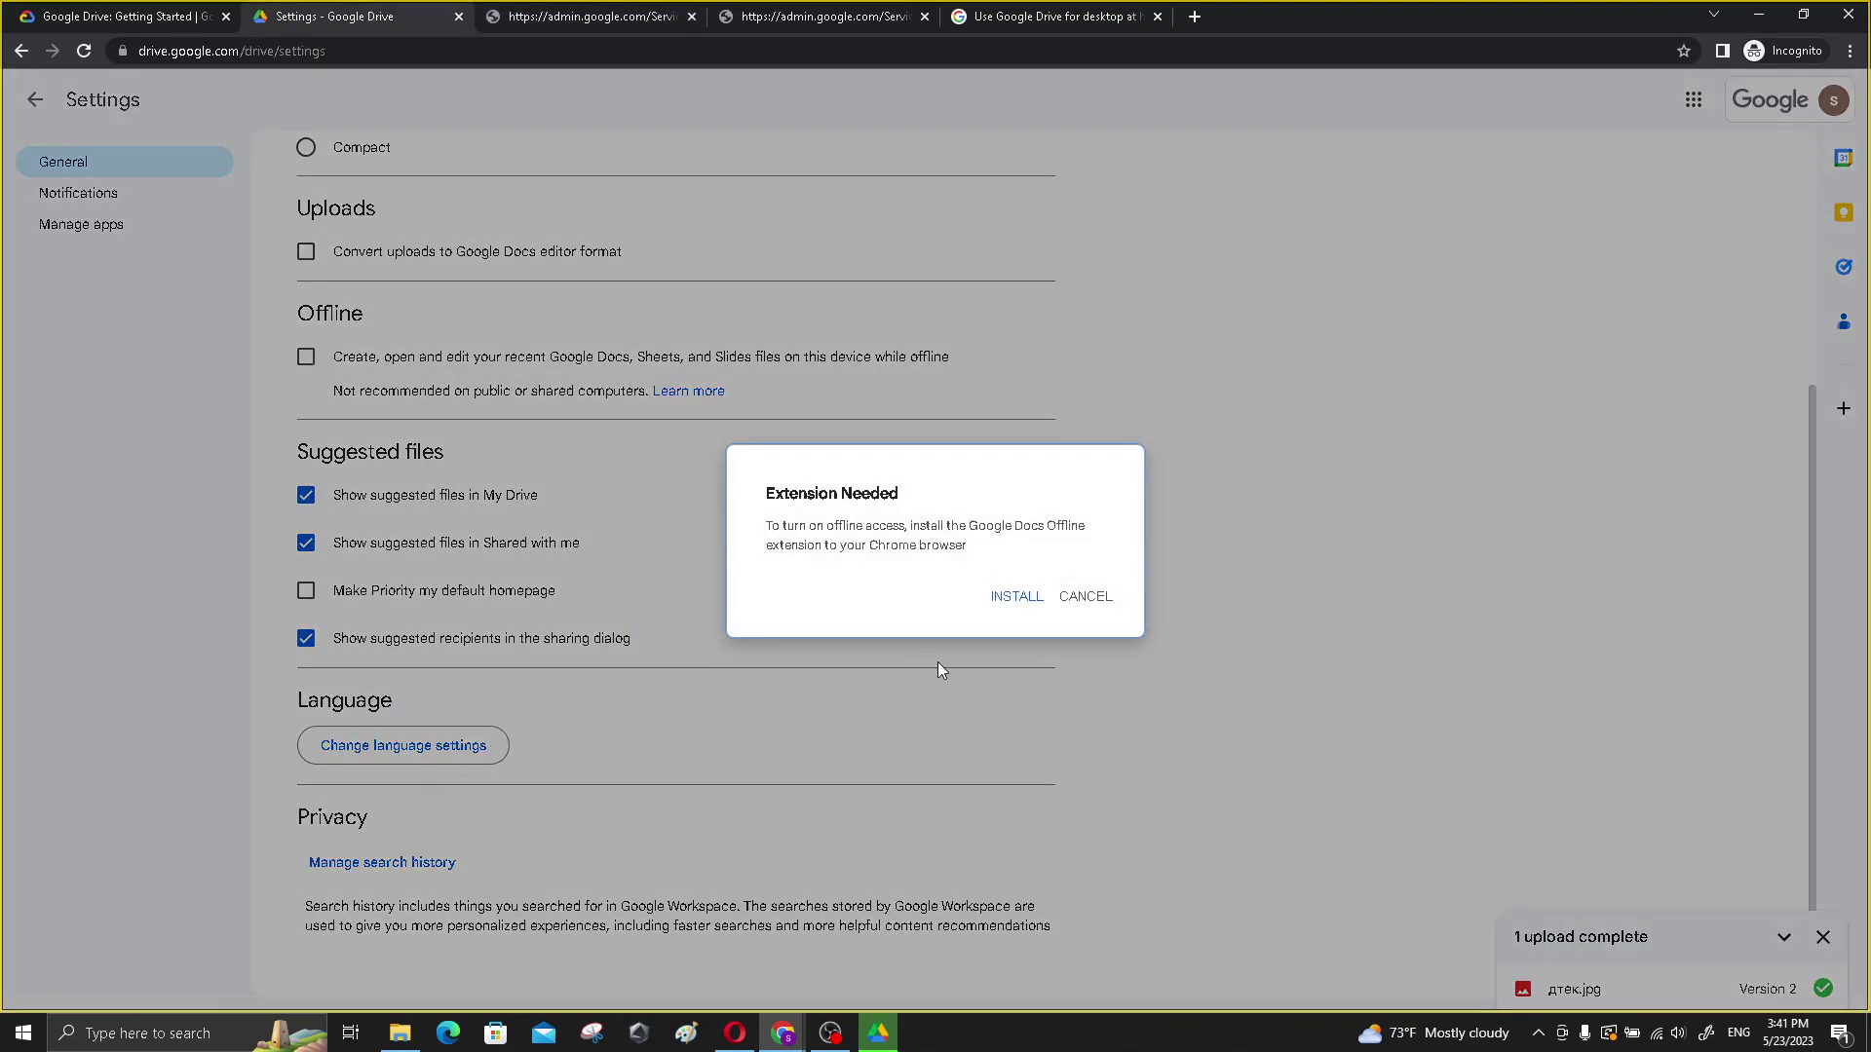
drag(776, 529, 1079, 546)
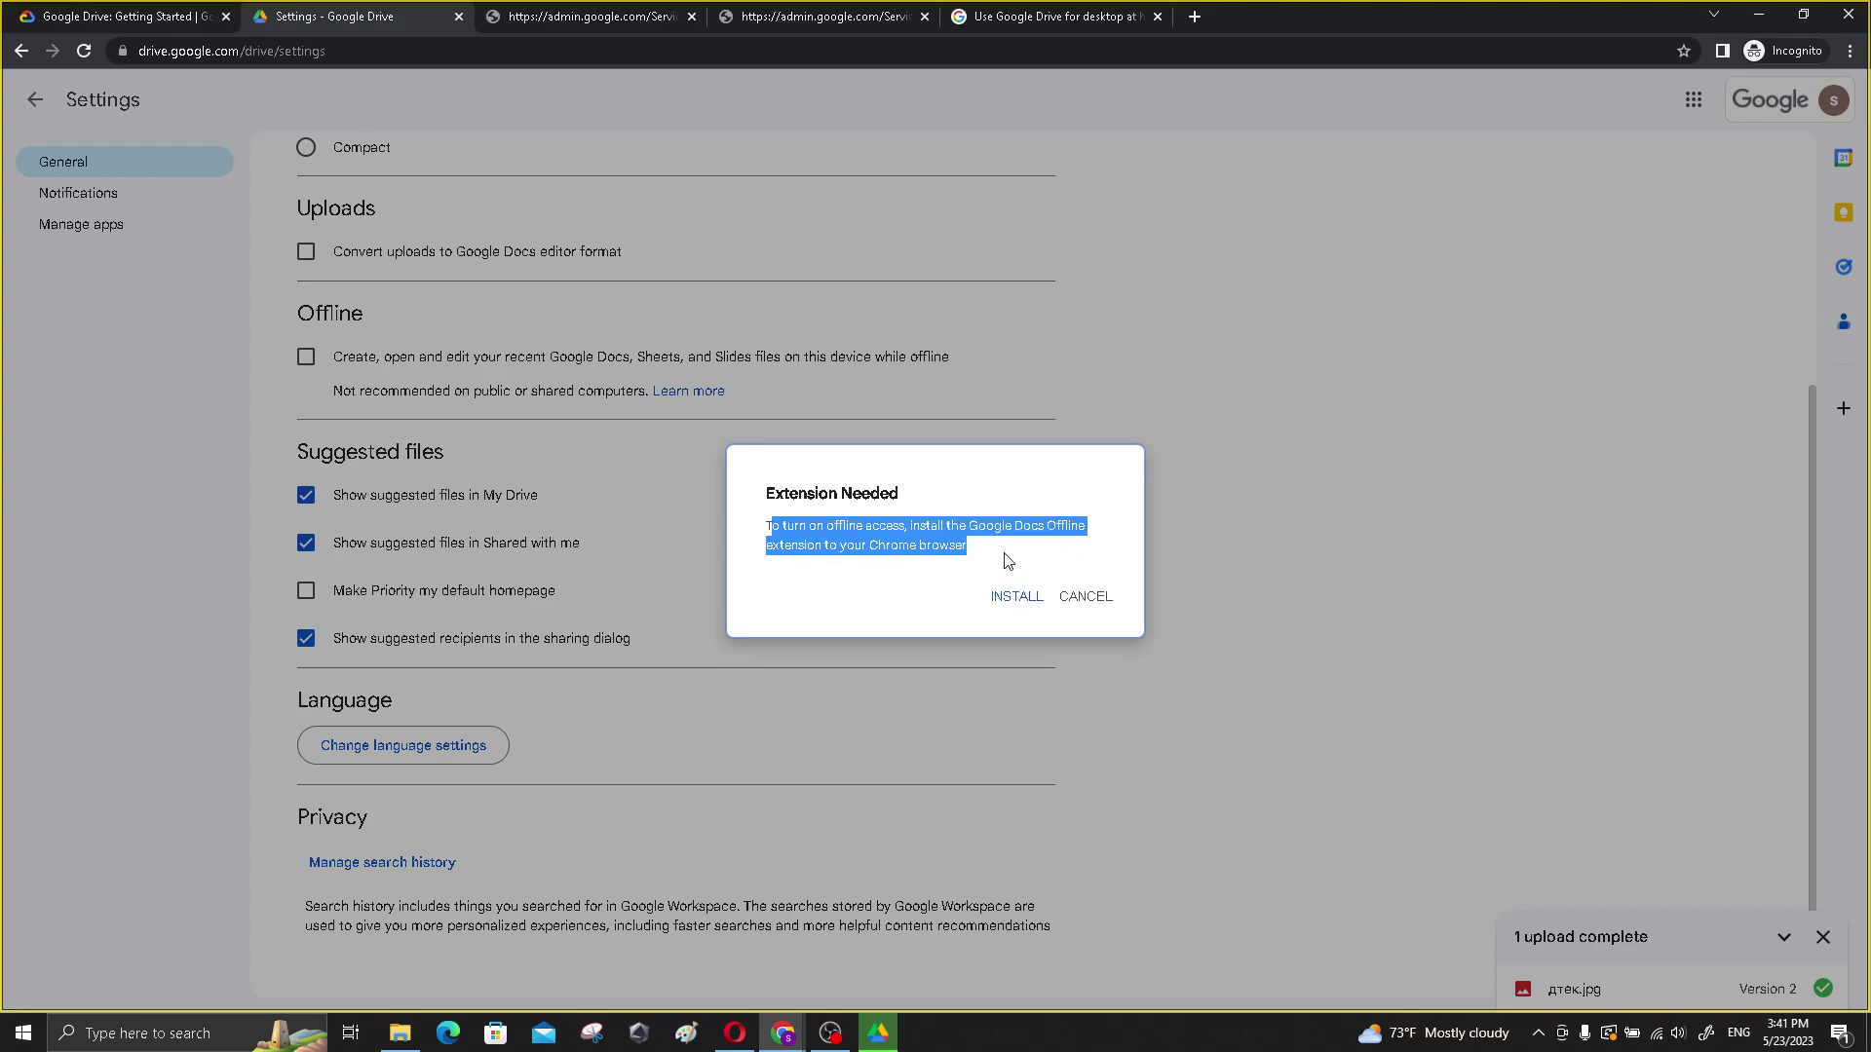
click(977, 527)
drag(969, 527, 831, 544)
key(ctrl+c)
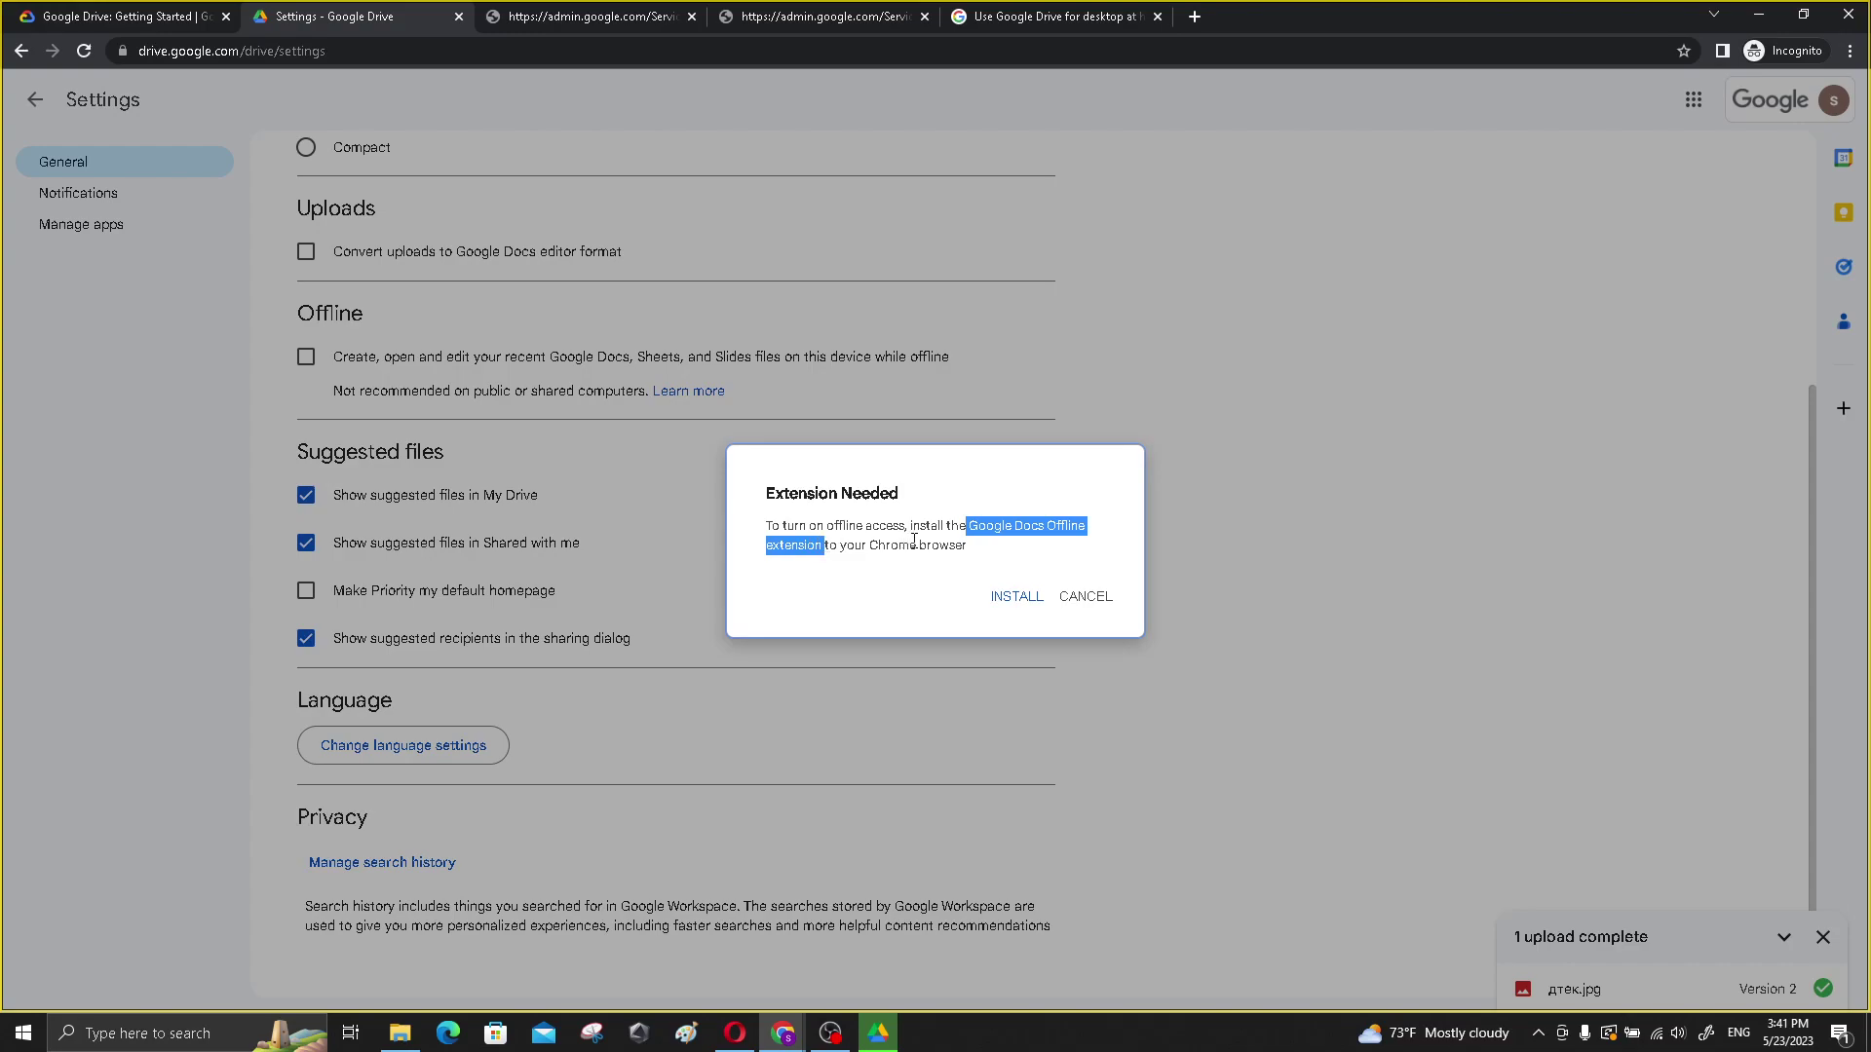
click(1117, 596)
- Open Chrome settings and search the Extensions page for Google Docs Offline
click(1848, 51)
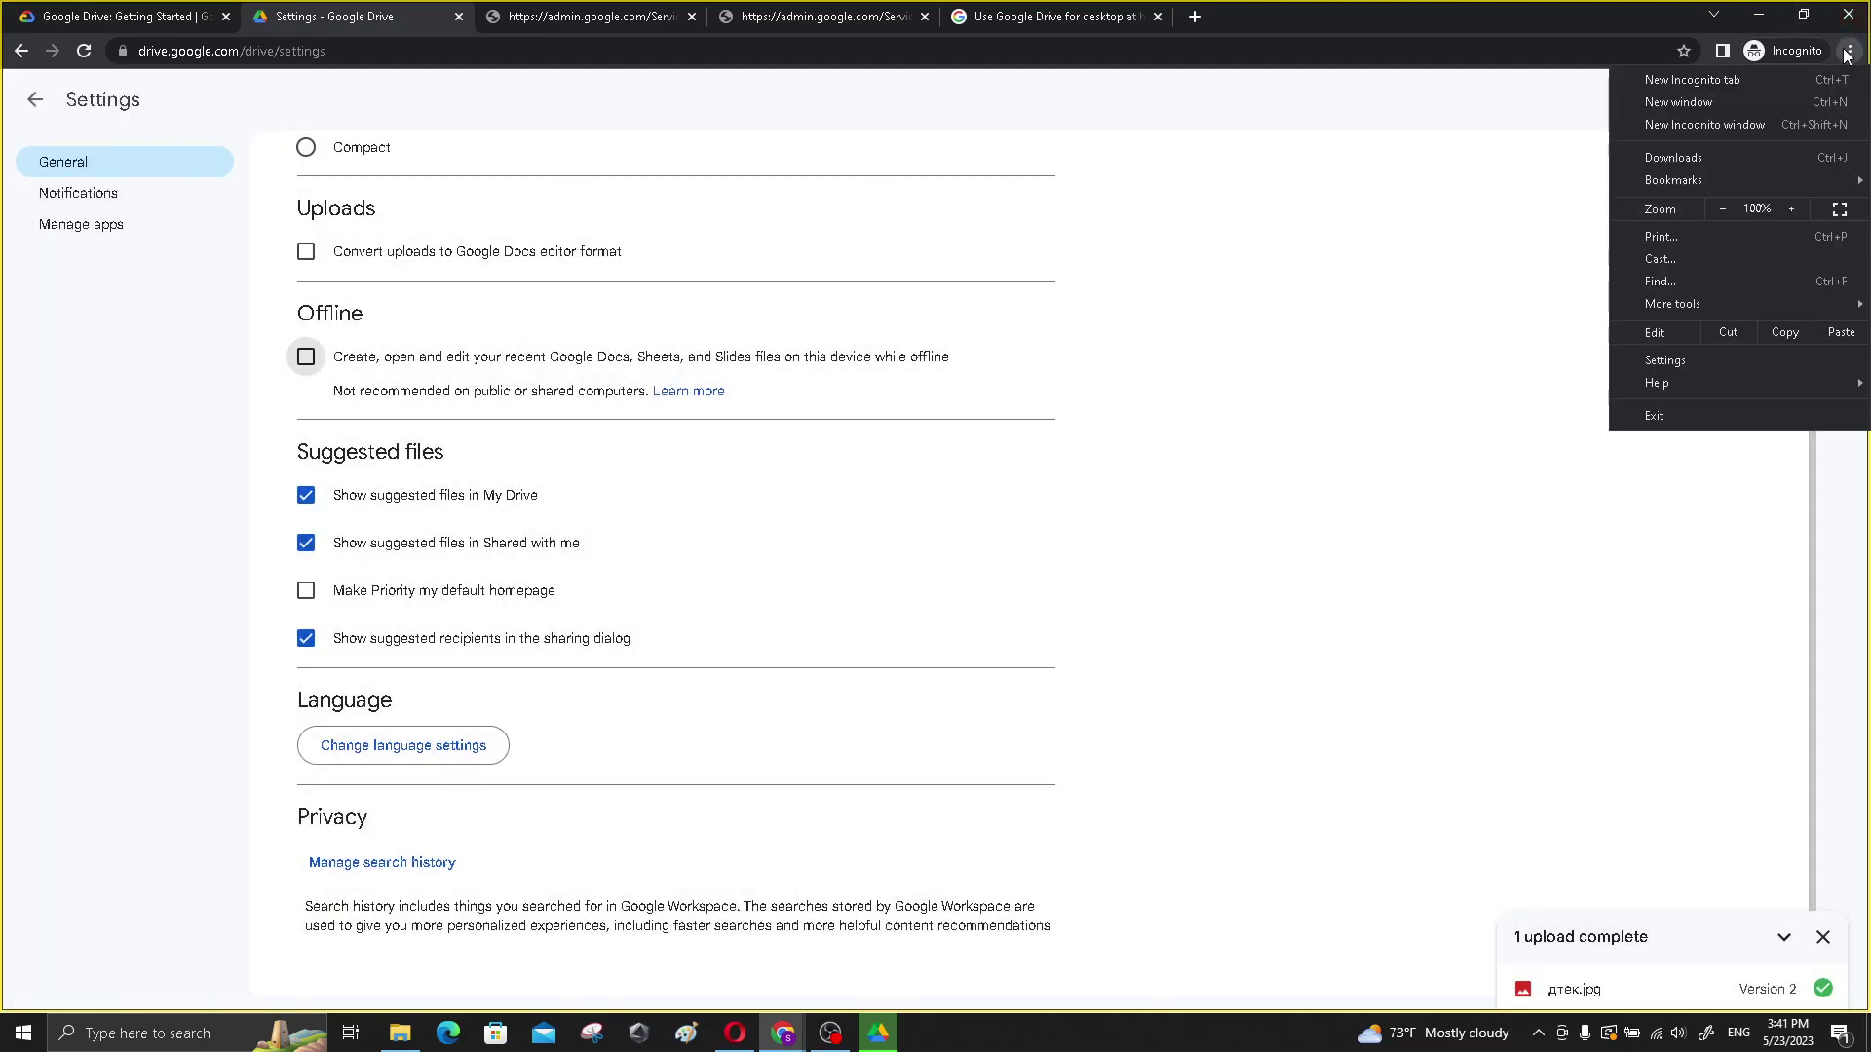
click(1728, 361)
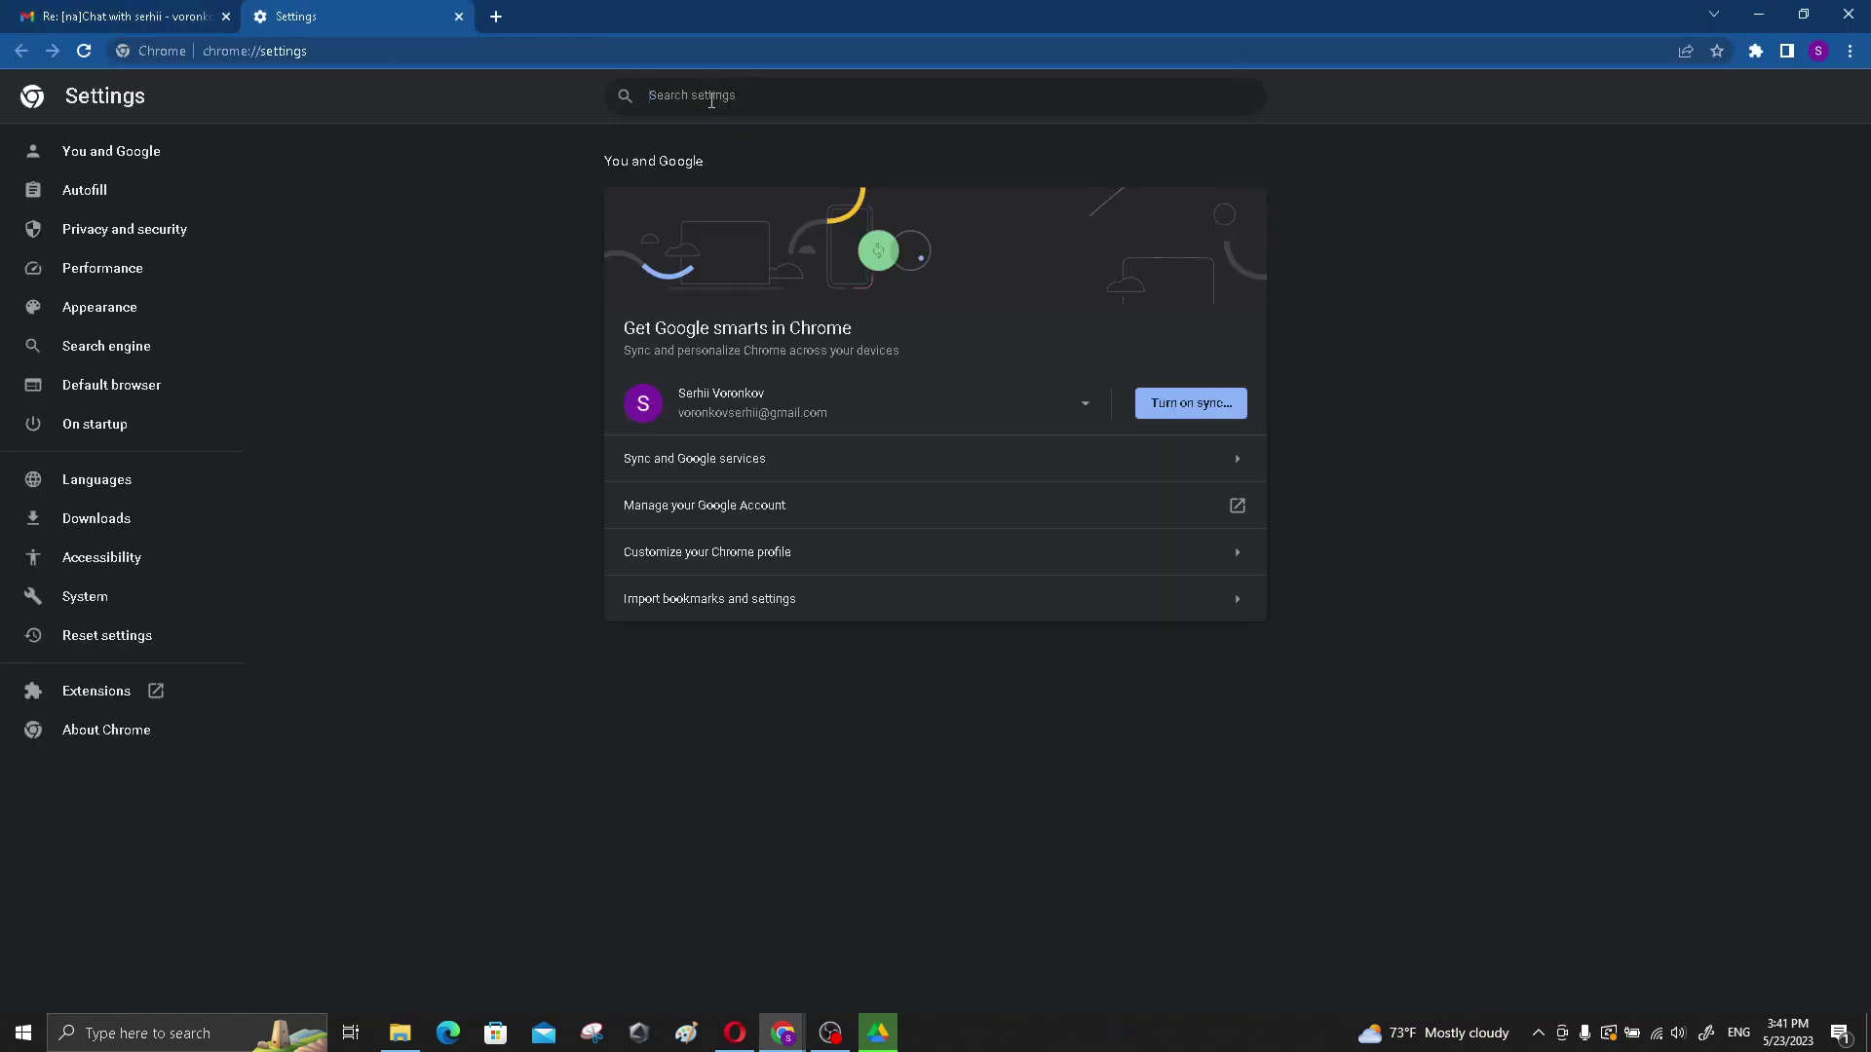
click(711, 101)
text(exte)
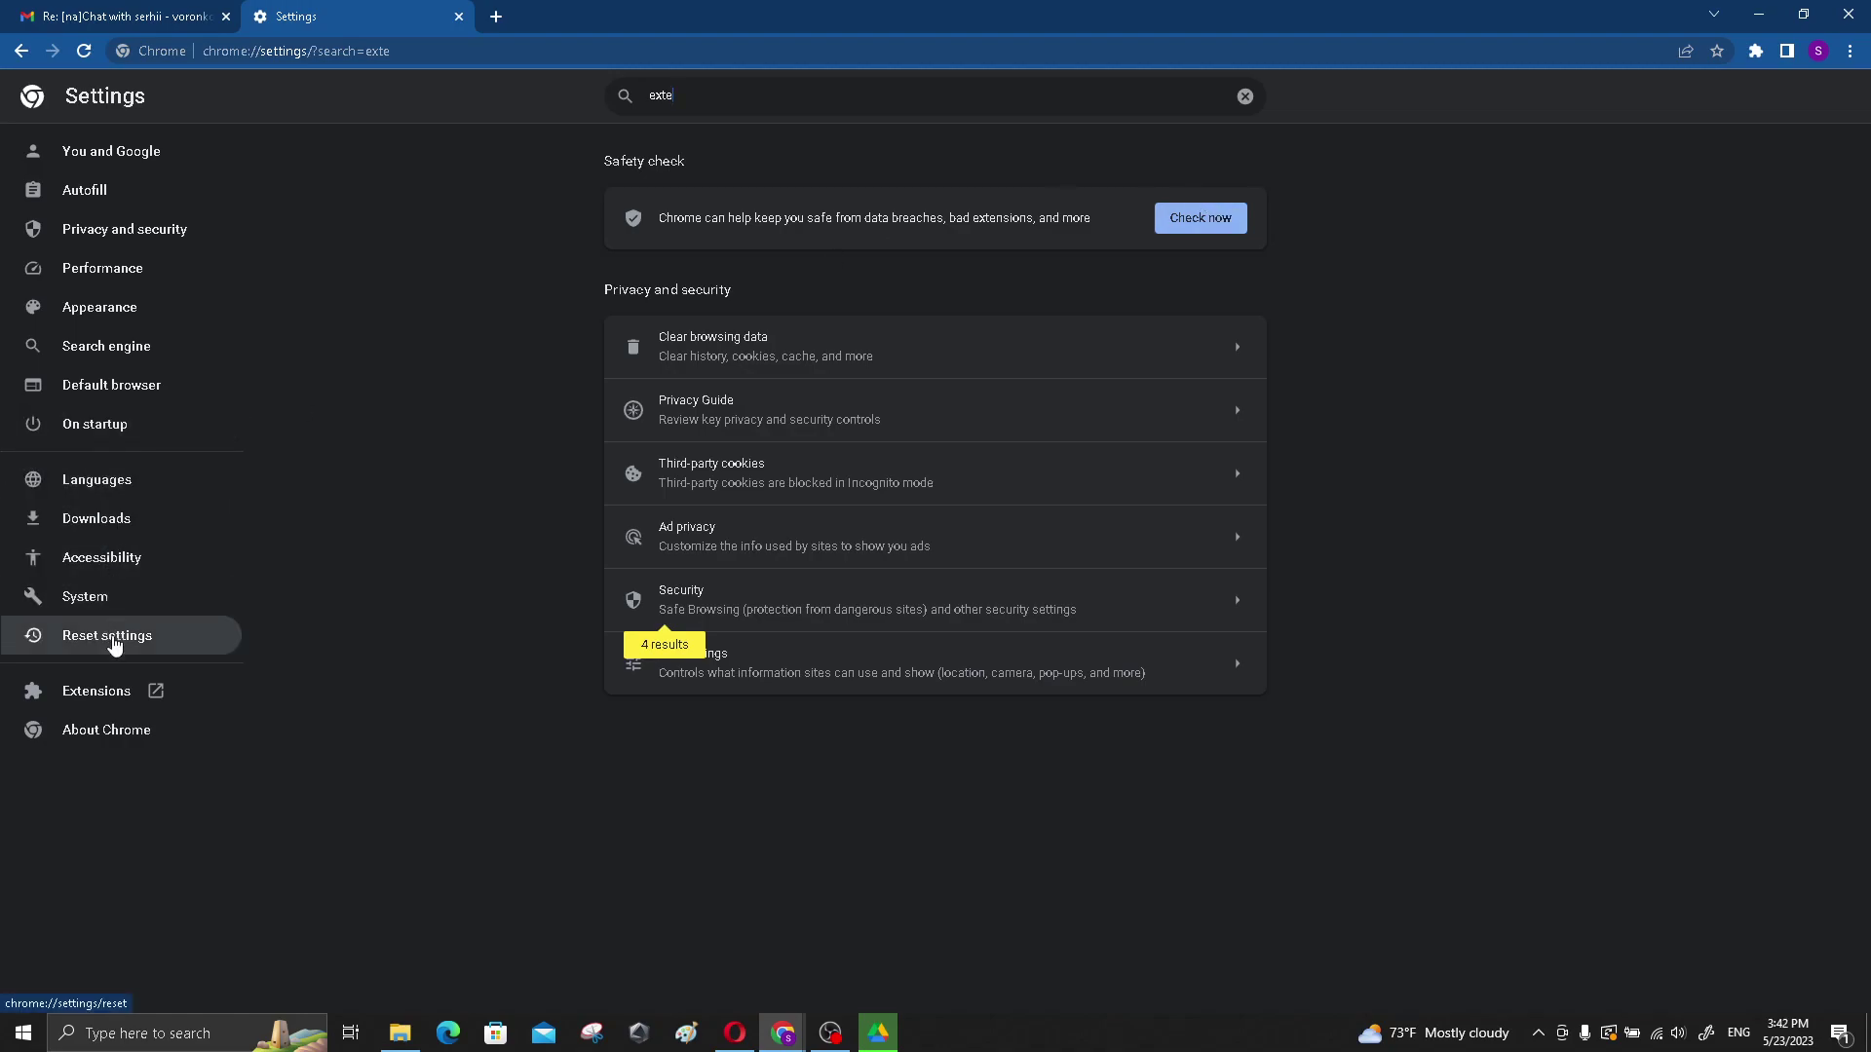
click(113, 691)
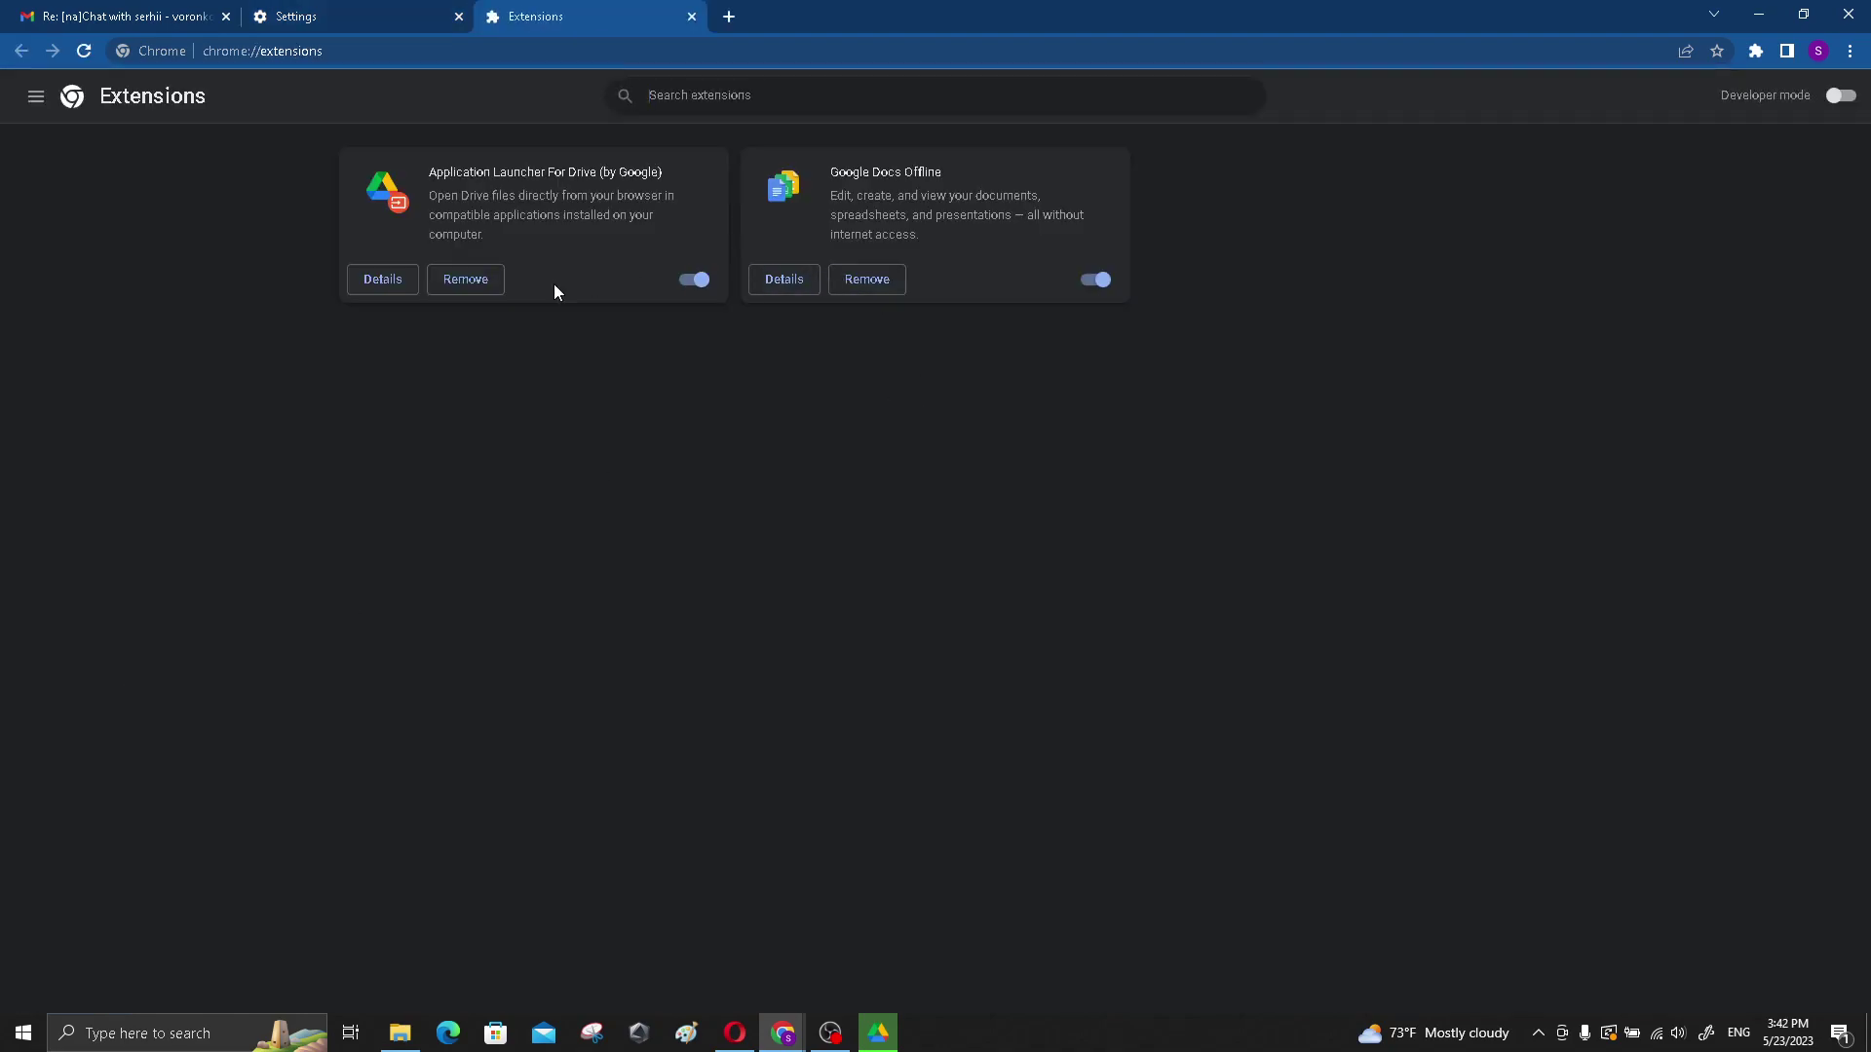
click(700, 102)
key(ctrl+v)
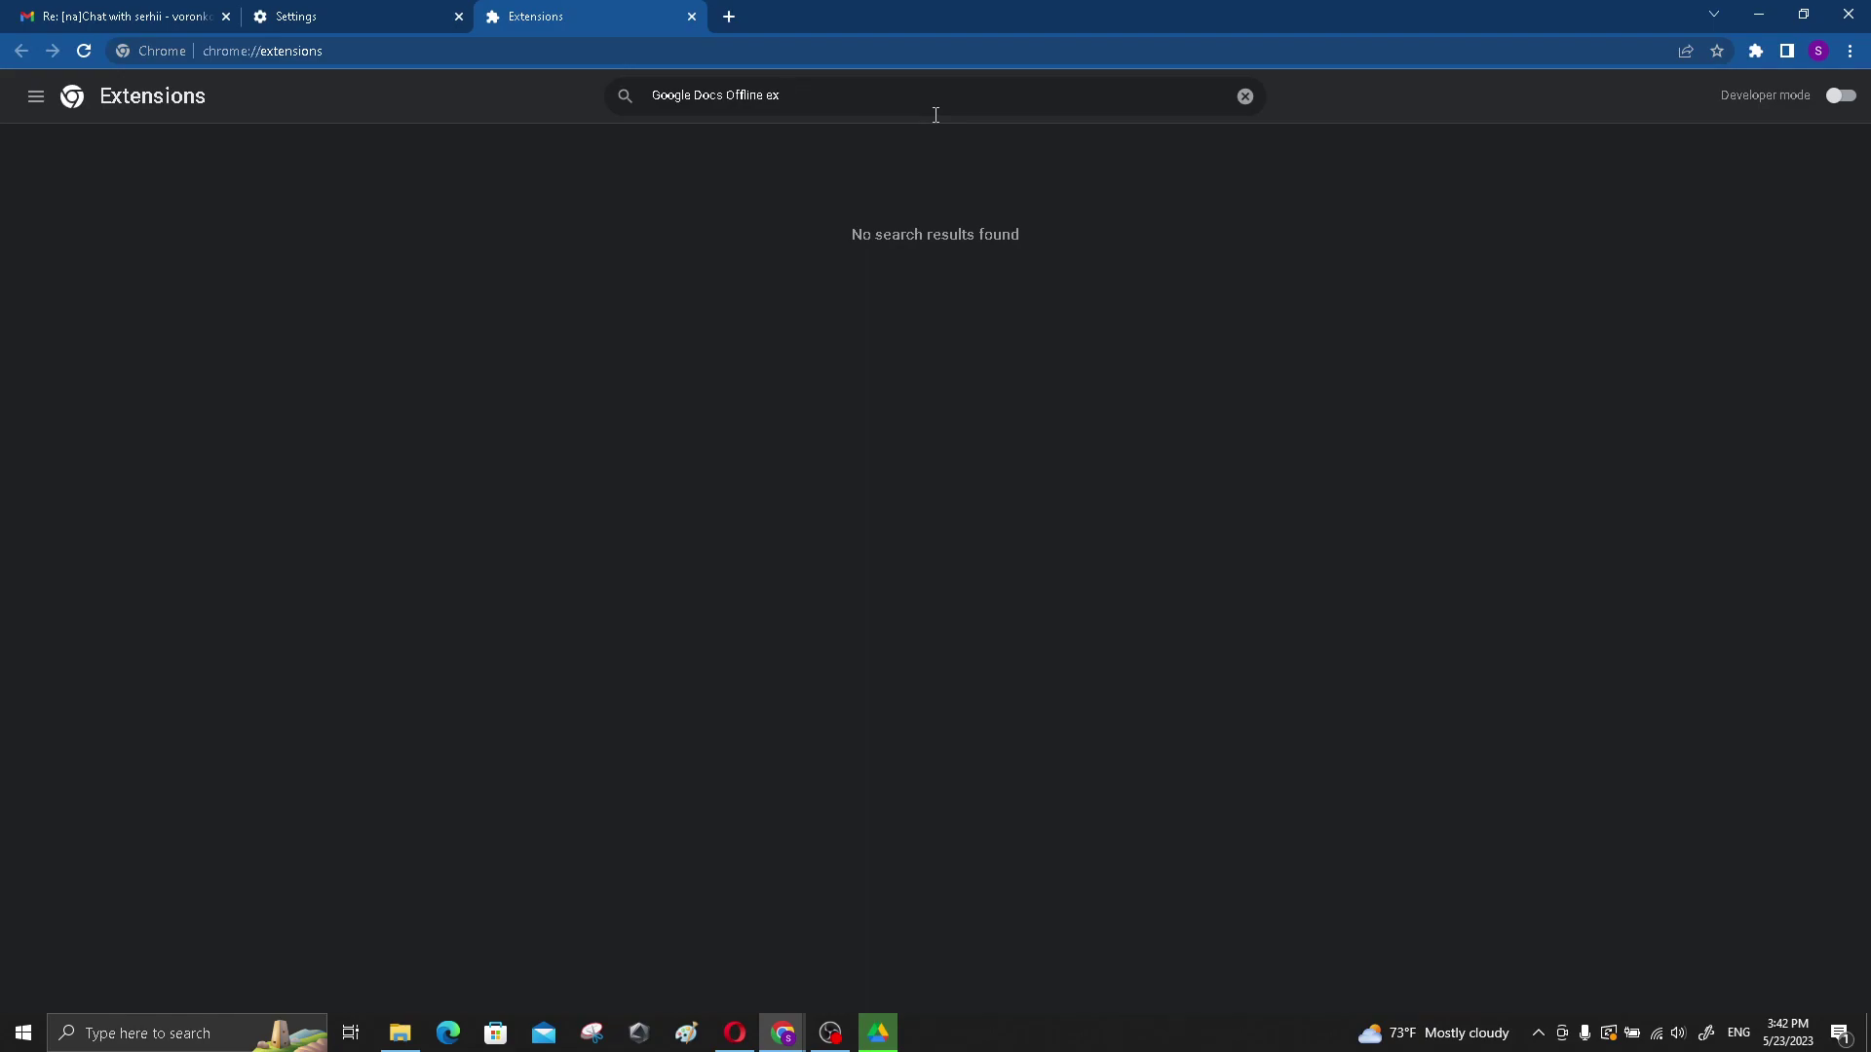
key(BackSpace)
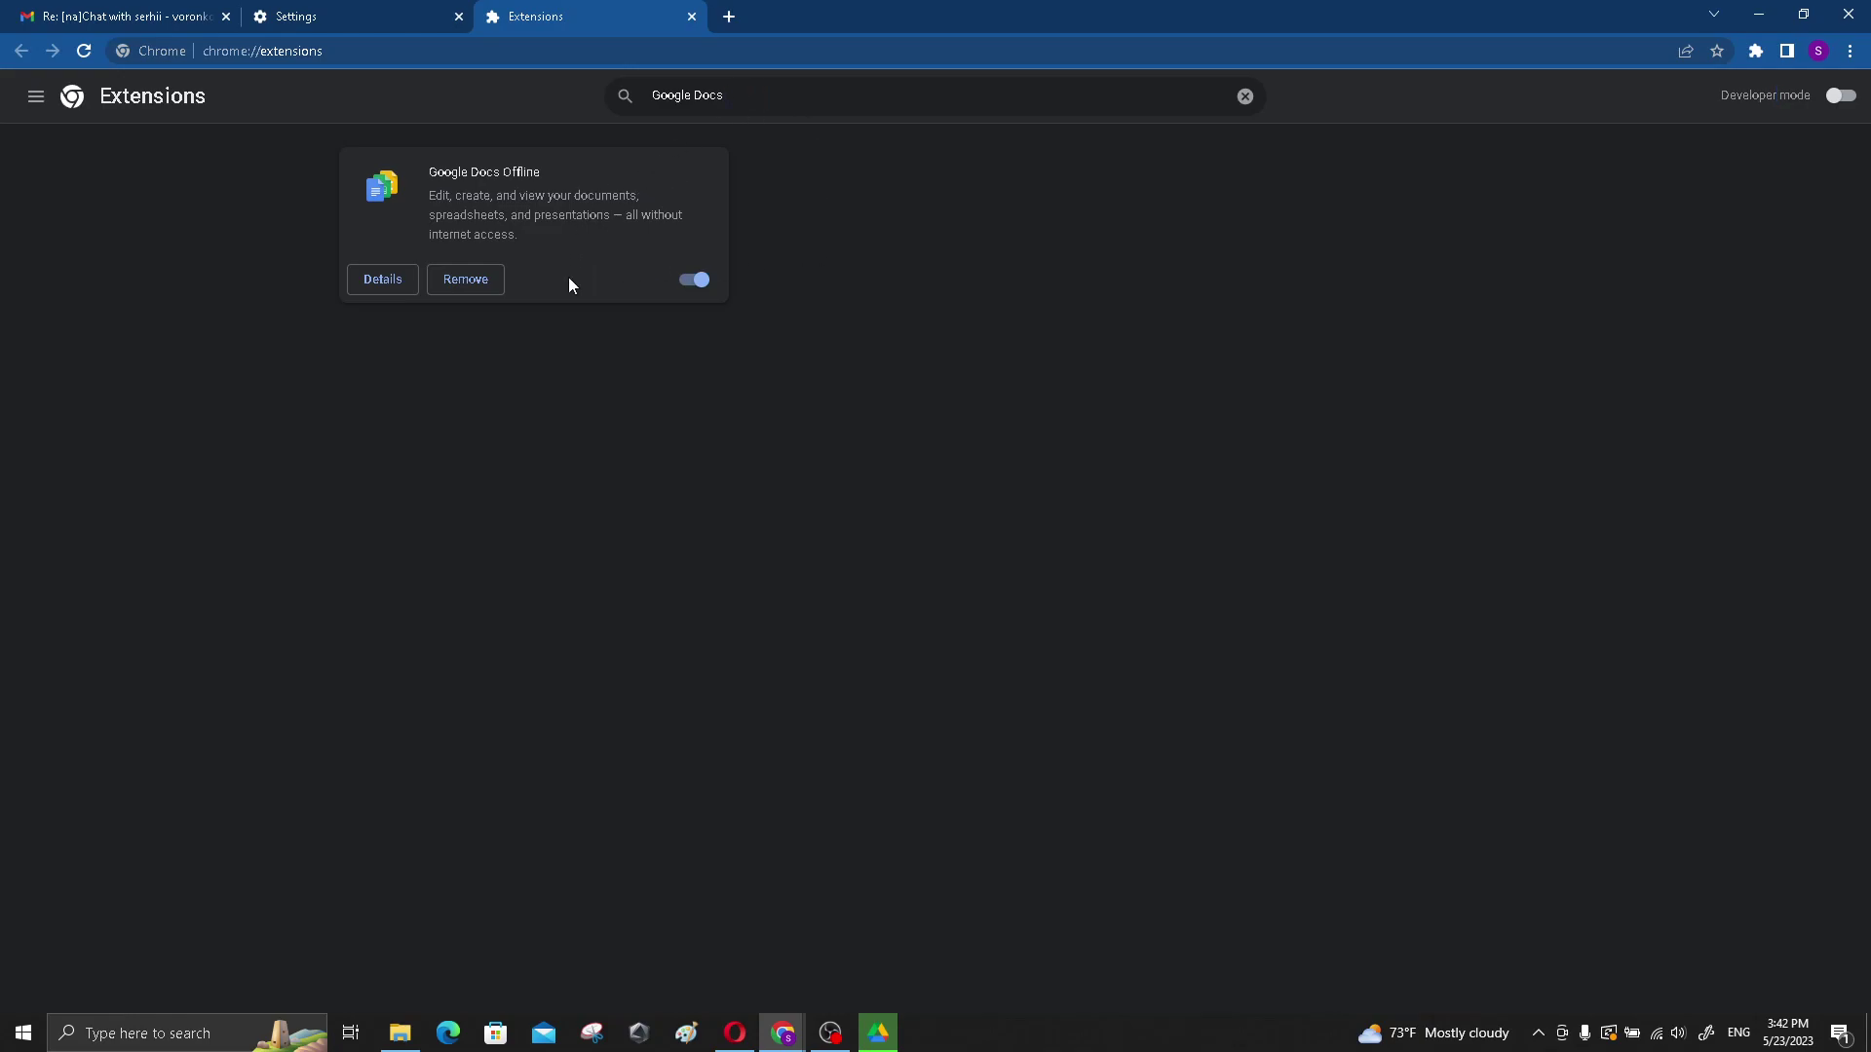
- Confirm Google Docs Offline 1.61.4 is enabled, close Extensions, and retry Offline in Drive settings
click(385, 285)
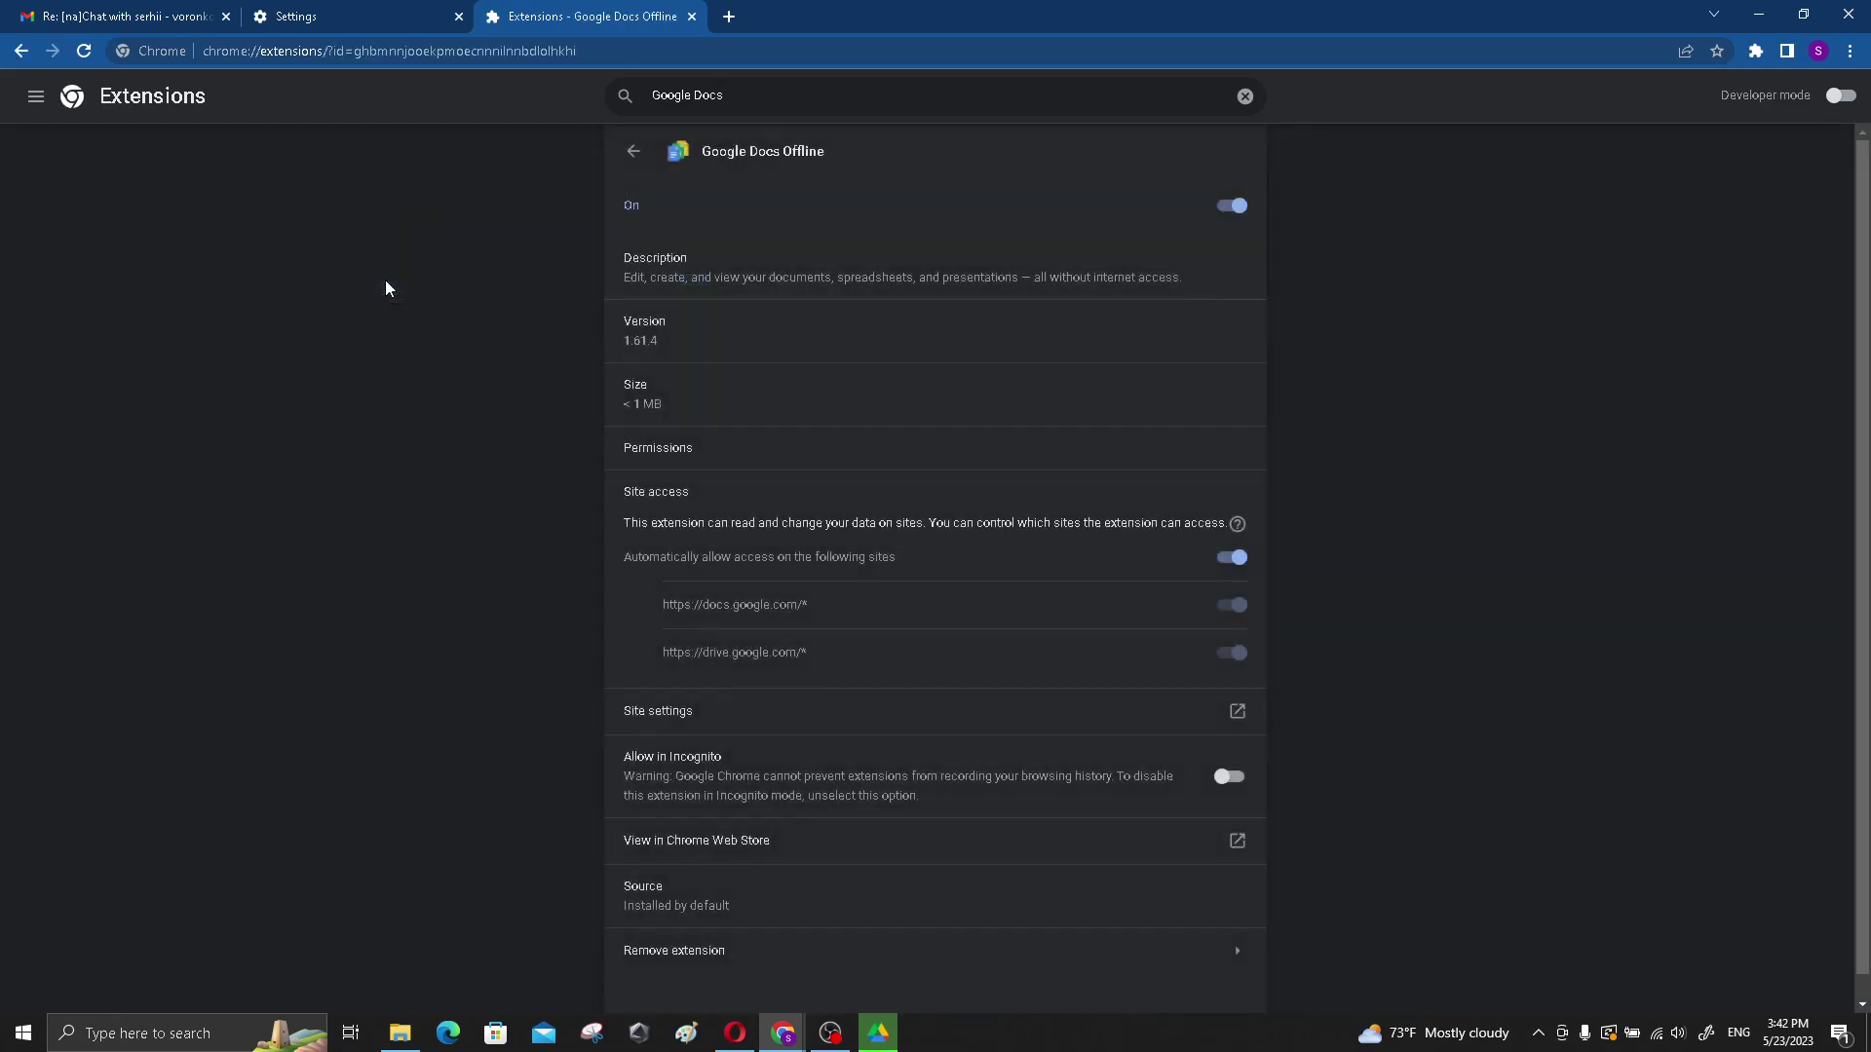
scroll(769, 378, down, 1)
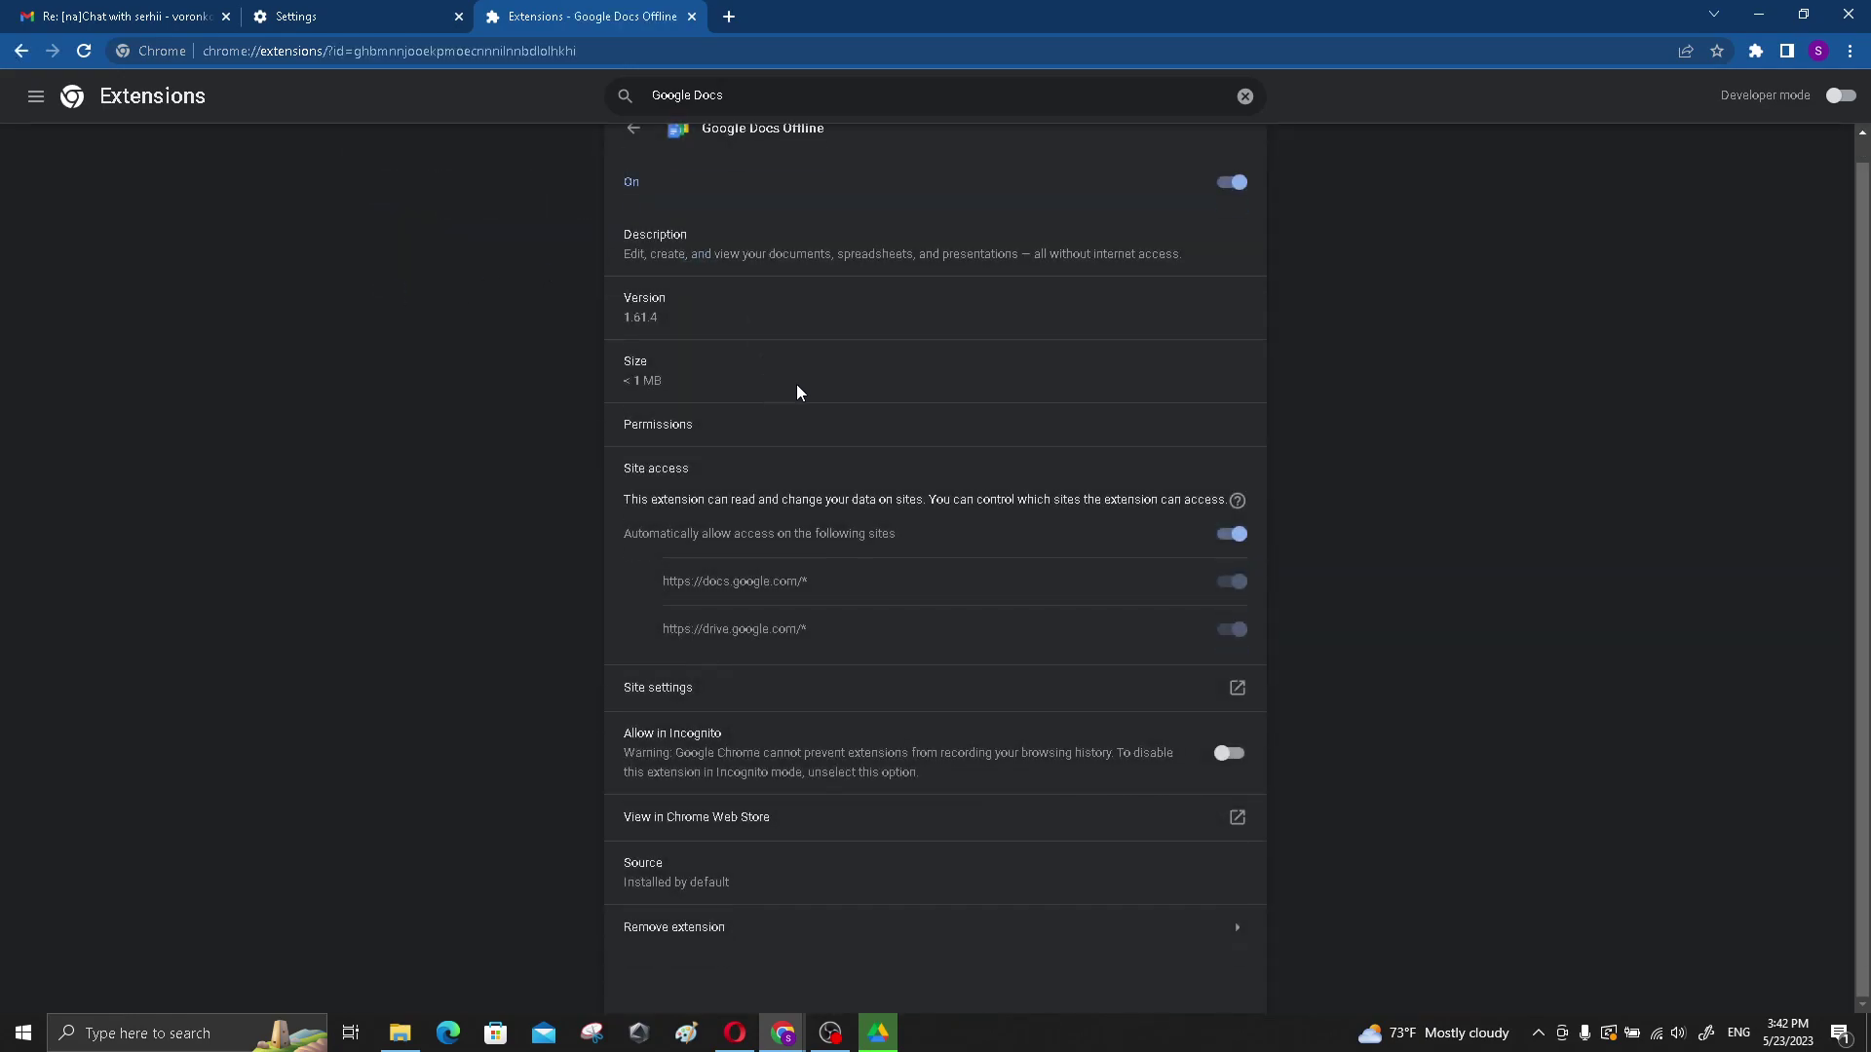
scroll(846, 331, up, 1)
click(33, 97)
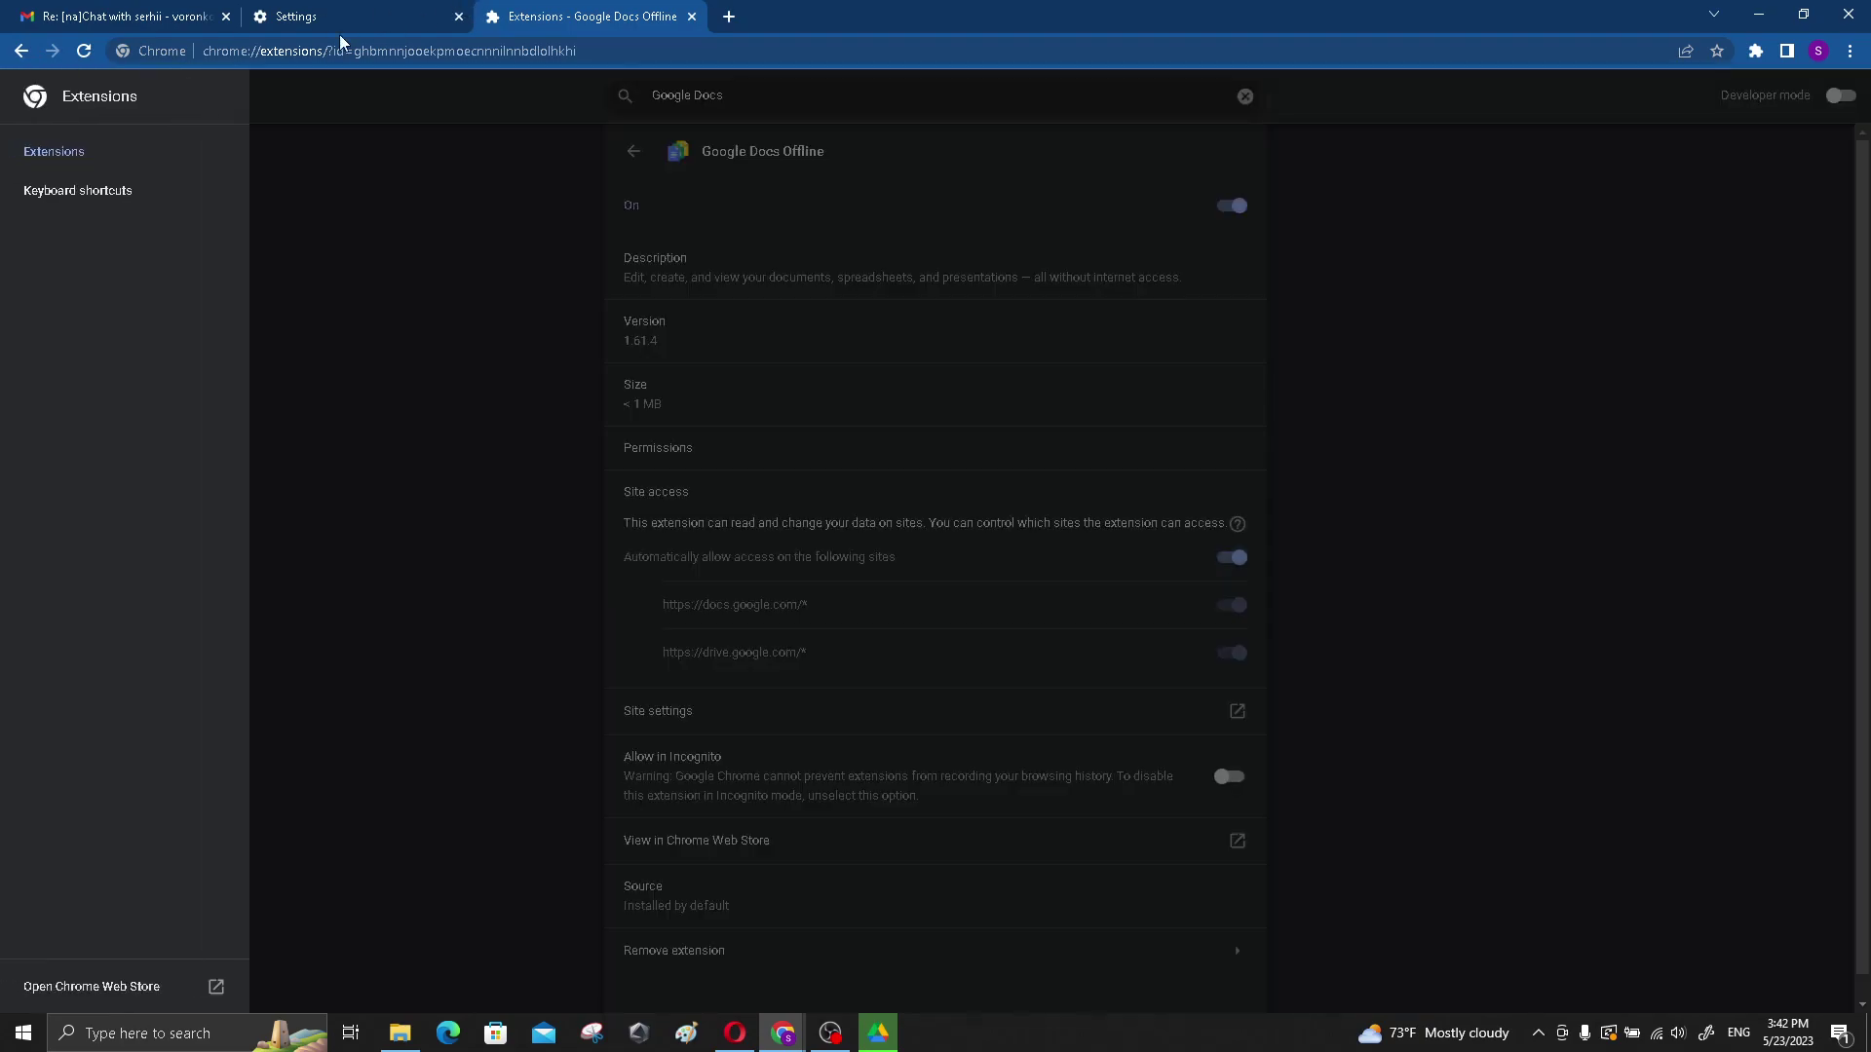
click(281, 182)
click(690, 17)
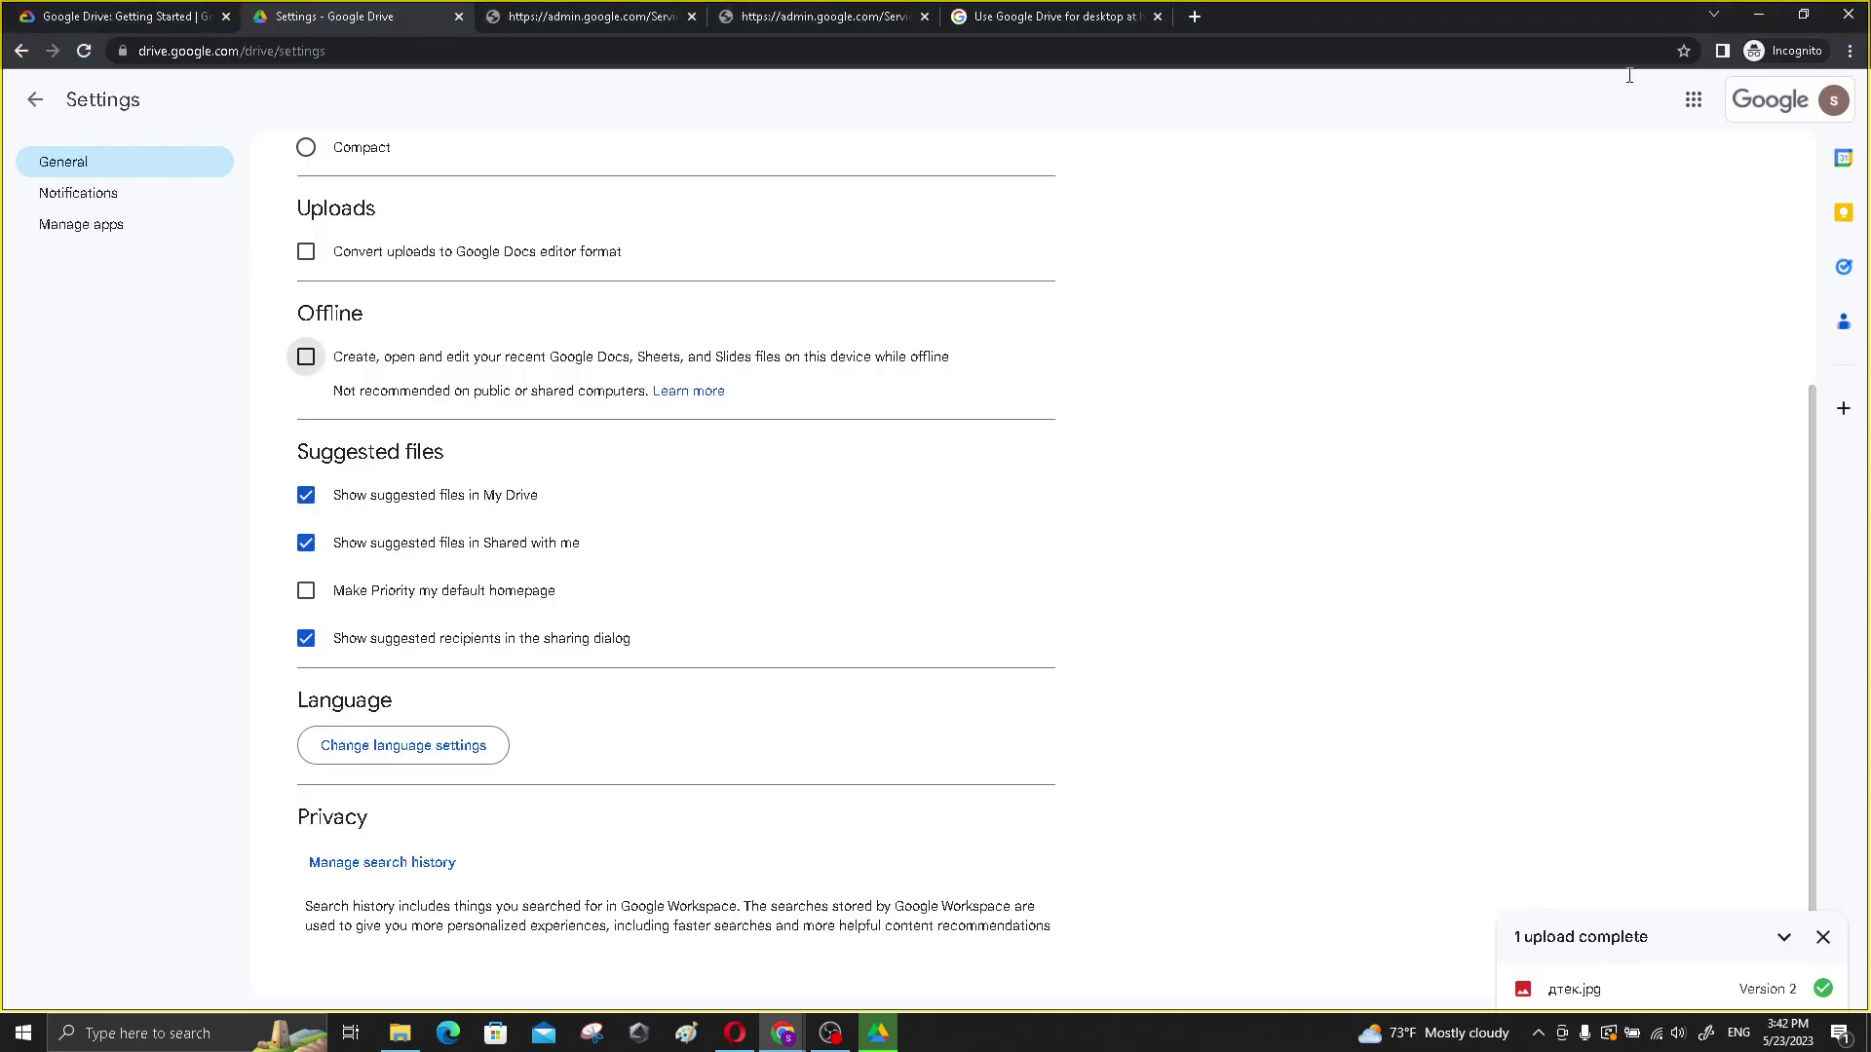
click(1757, 16)
click(305, 357)
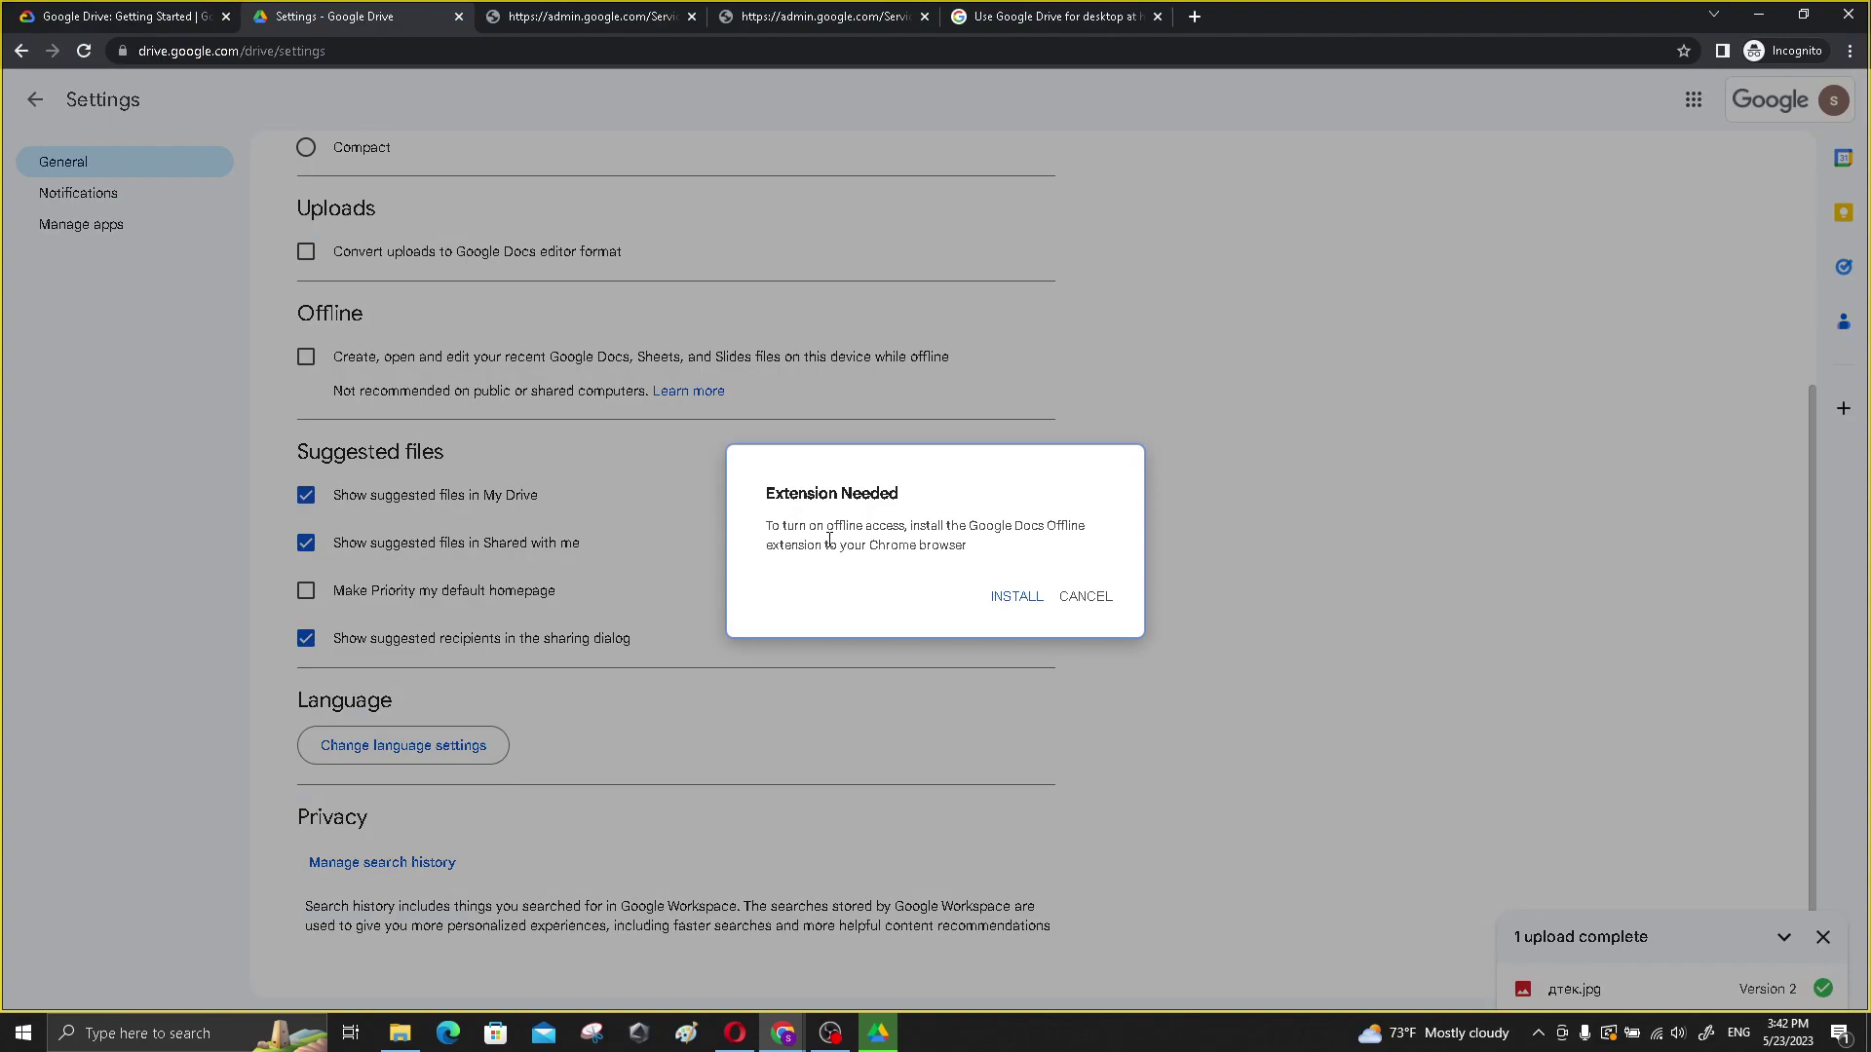
- Cancel the Extension Needed prompt and close the finished Drive installer window
click(1082, 598)
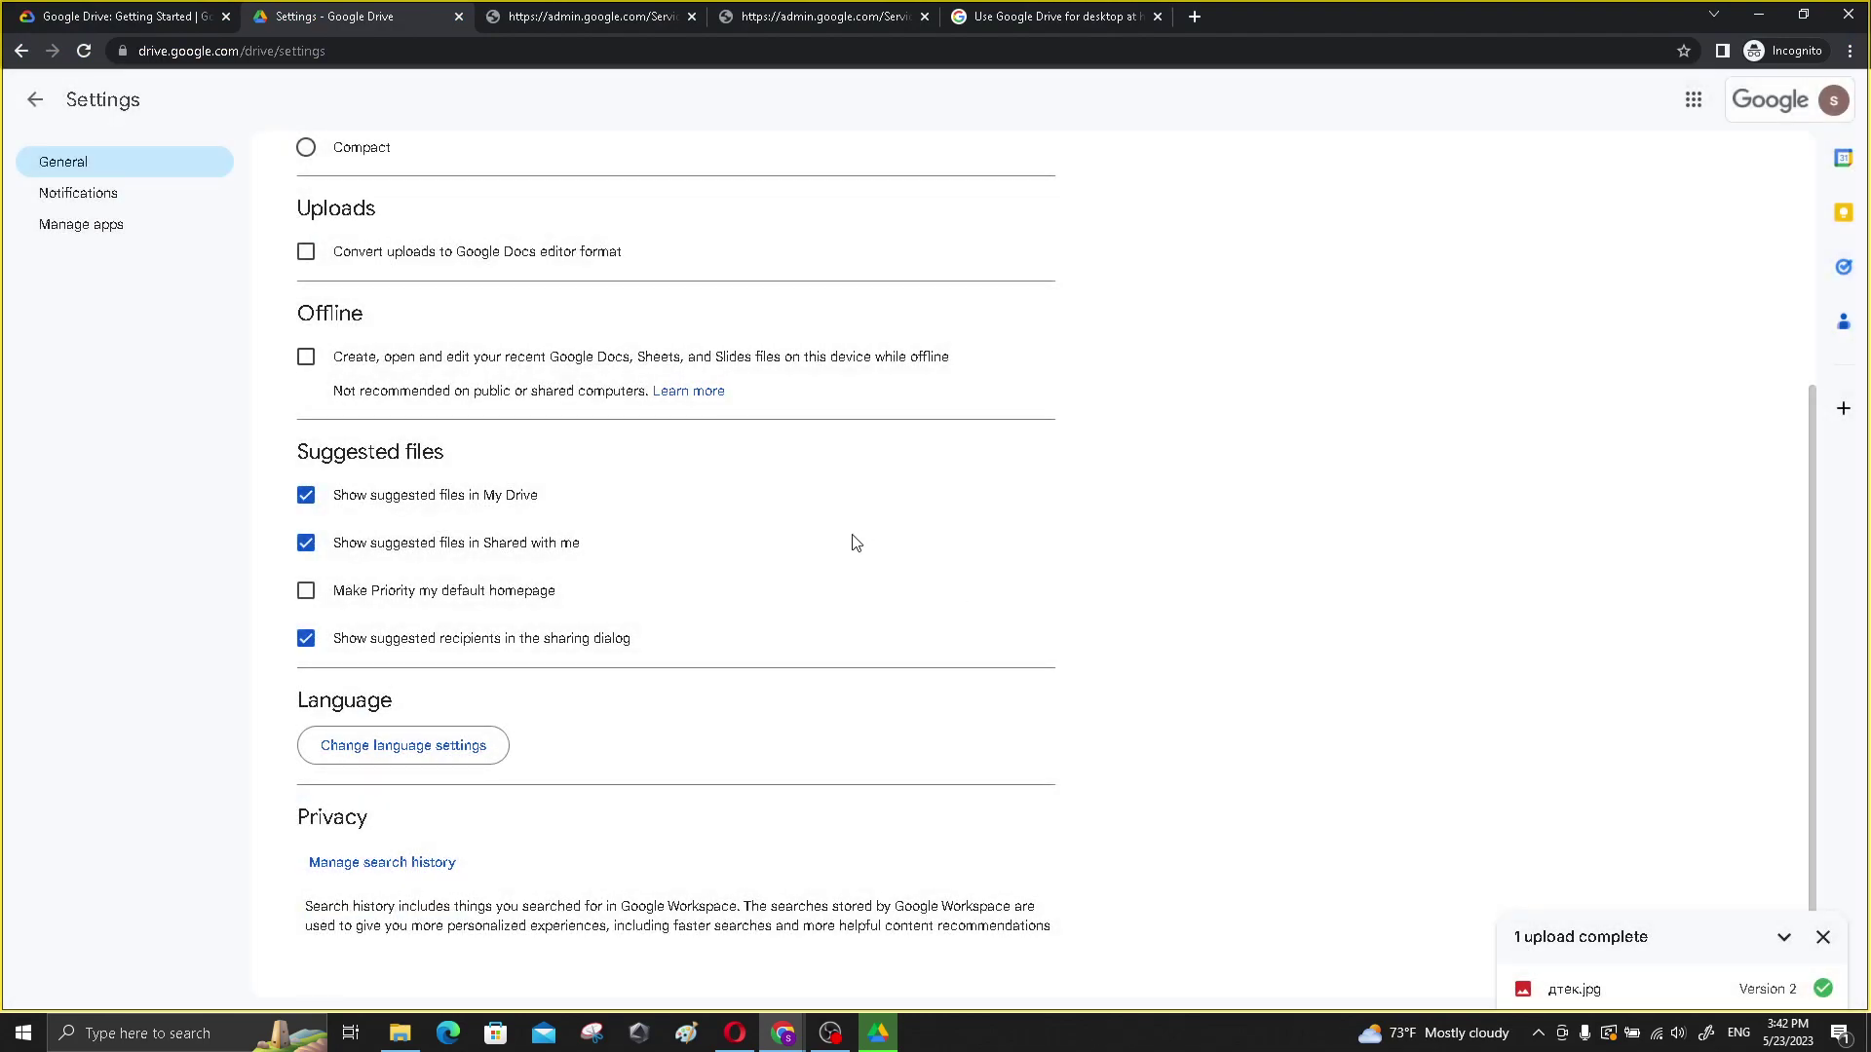
scroll(855, 543, up, 4)
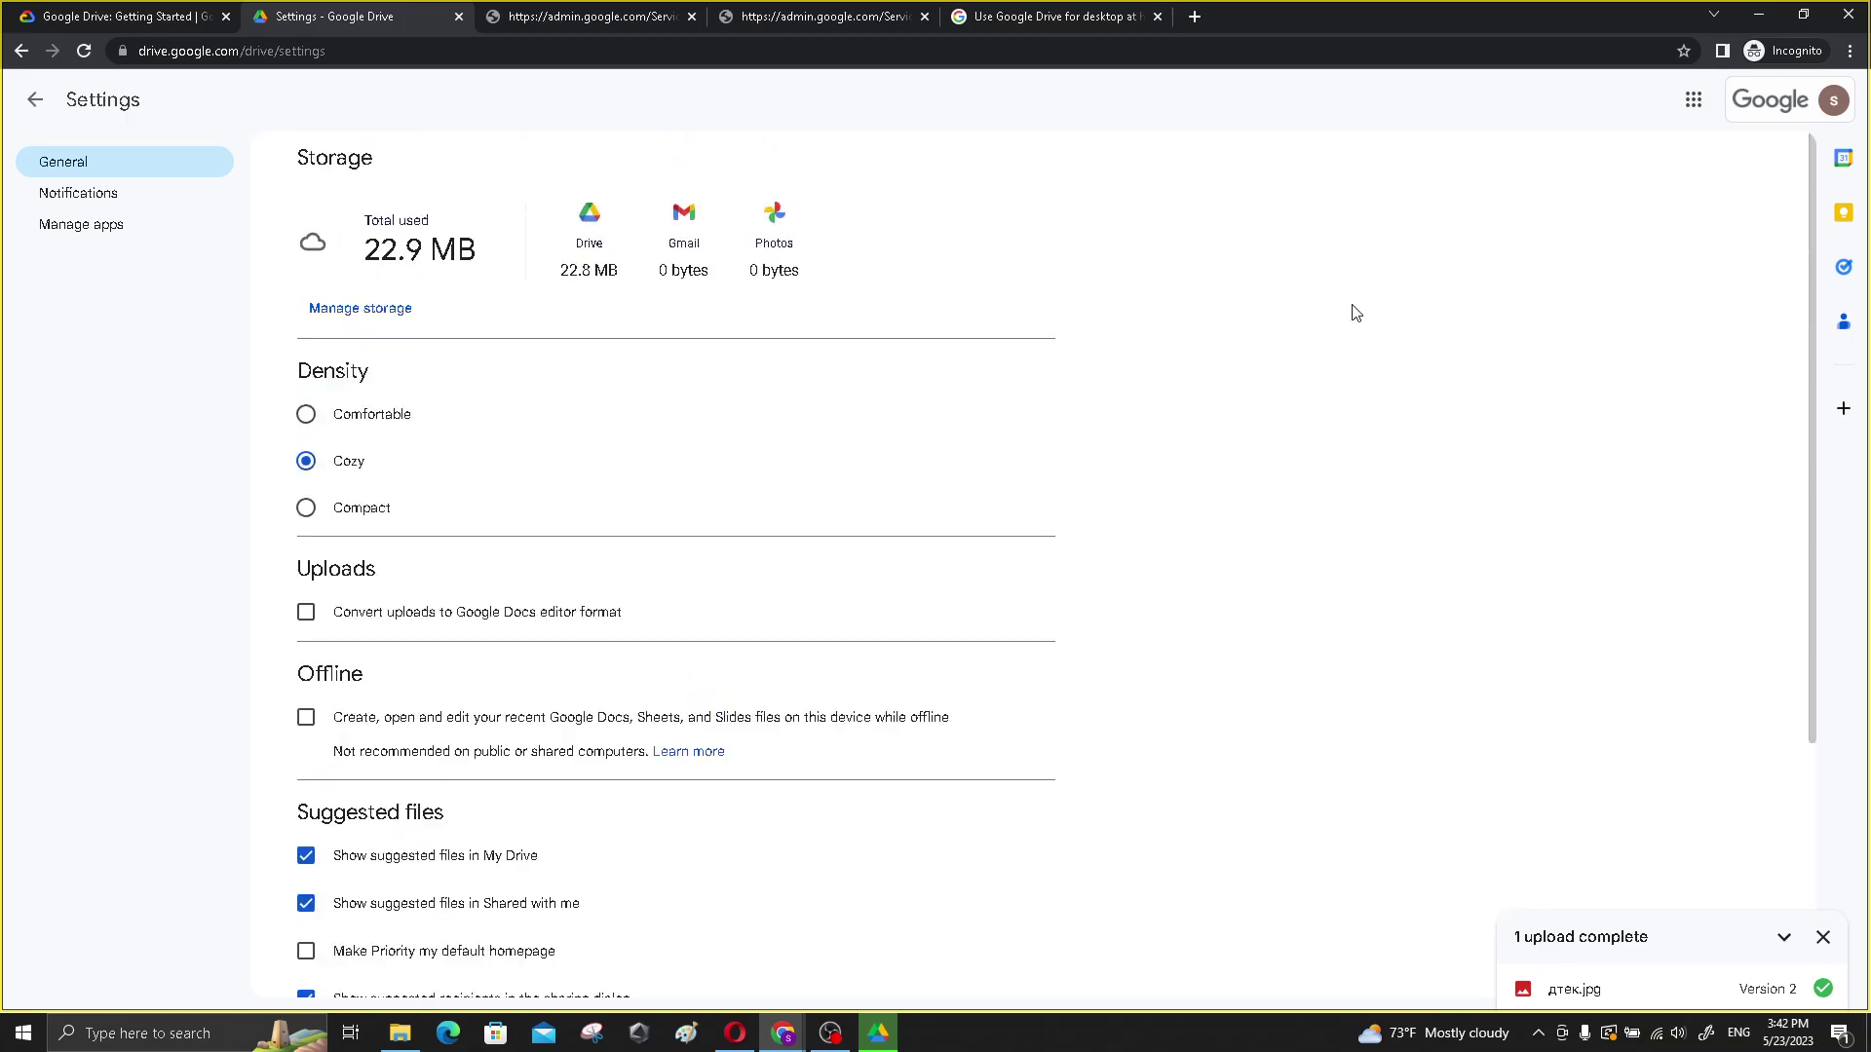
click(1759, 17)
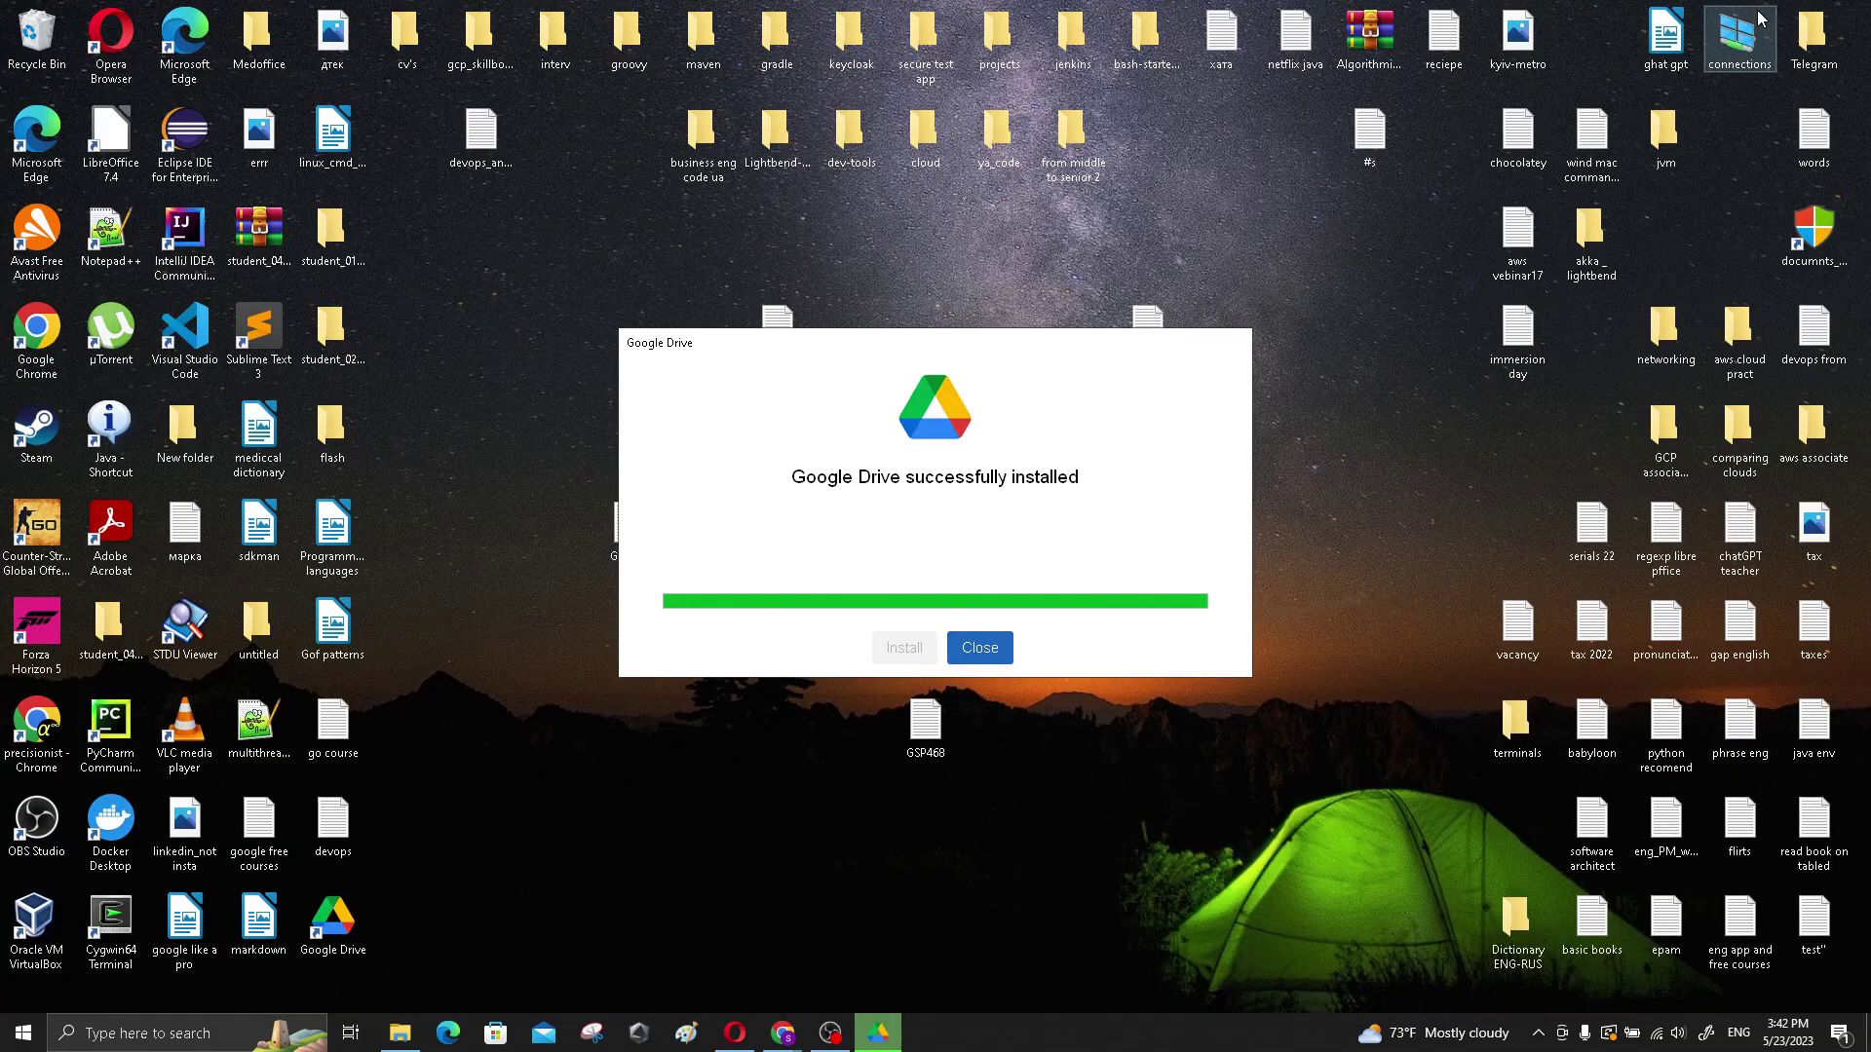
click(980, 649)
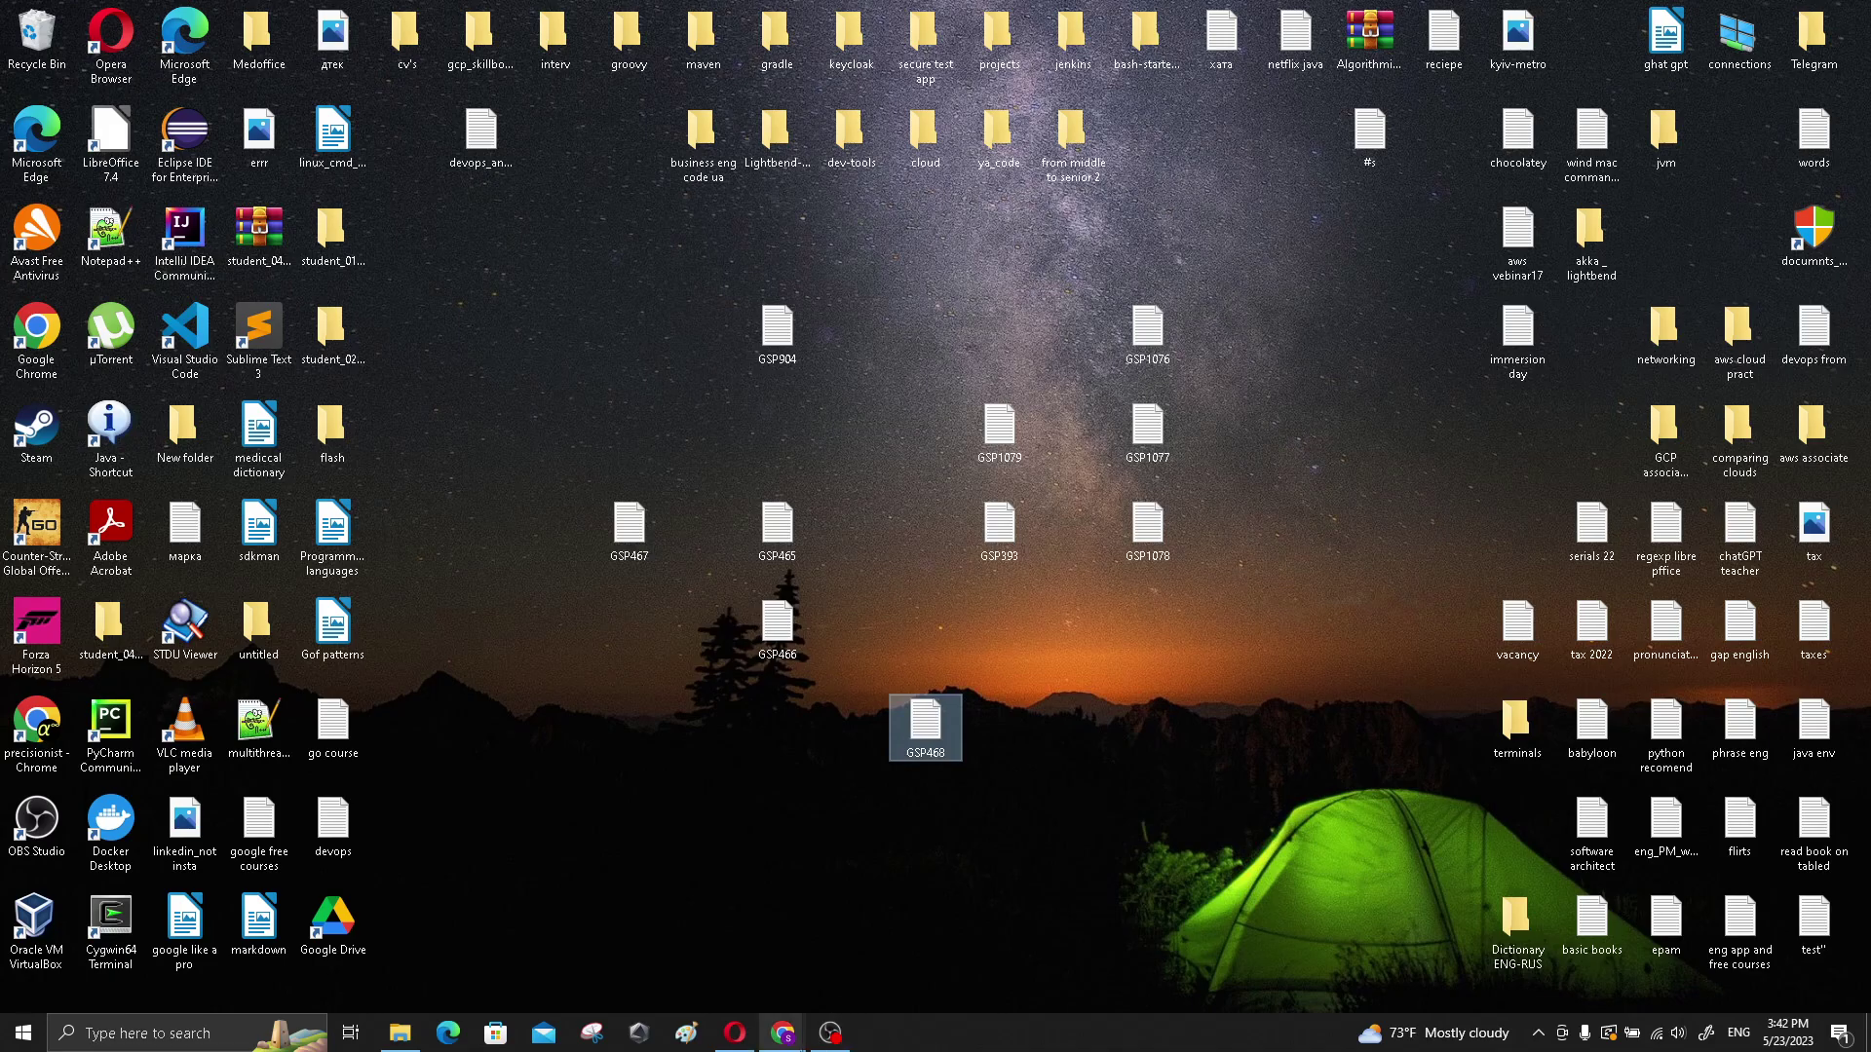
mouse_move(783, 1035)
click(828, 953)
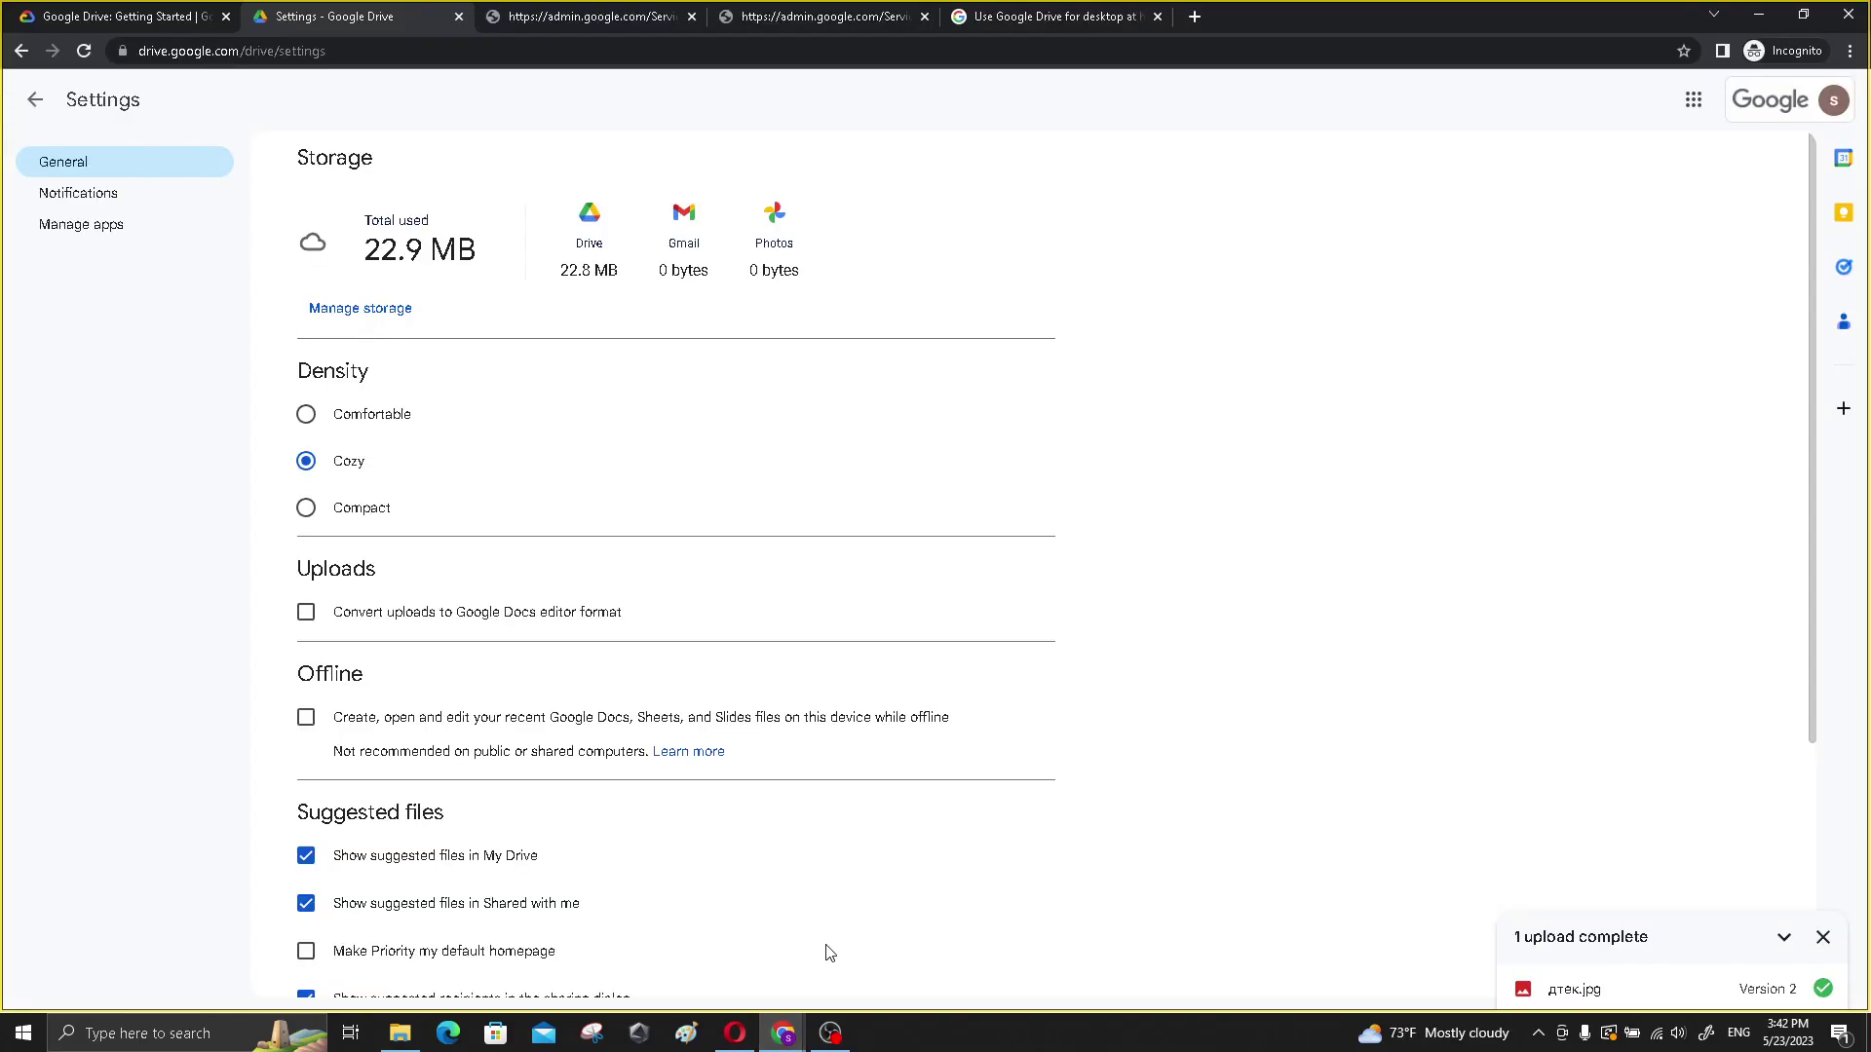
- Read the lab's Task 2 desktop offline instructions and open the Drive for desktop tray panel
click(211, 14)
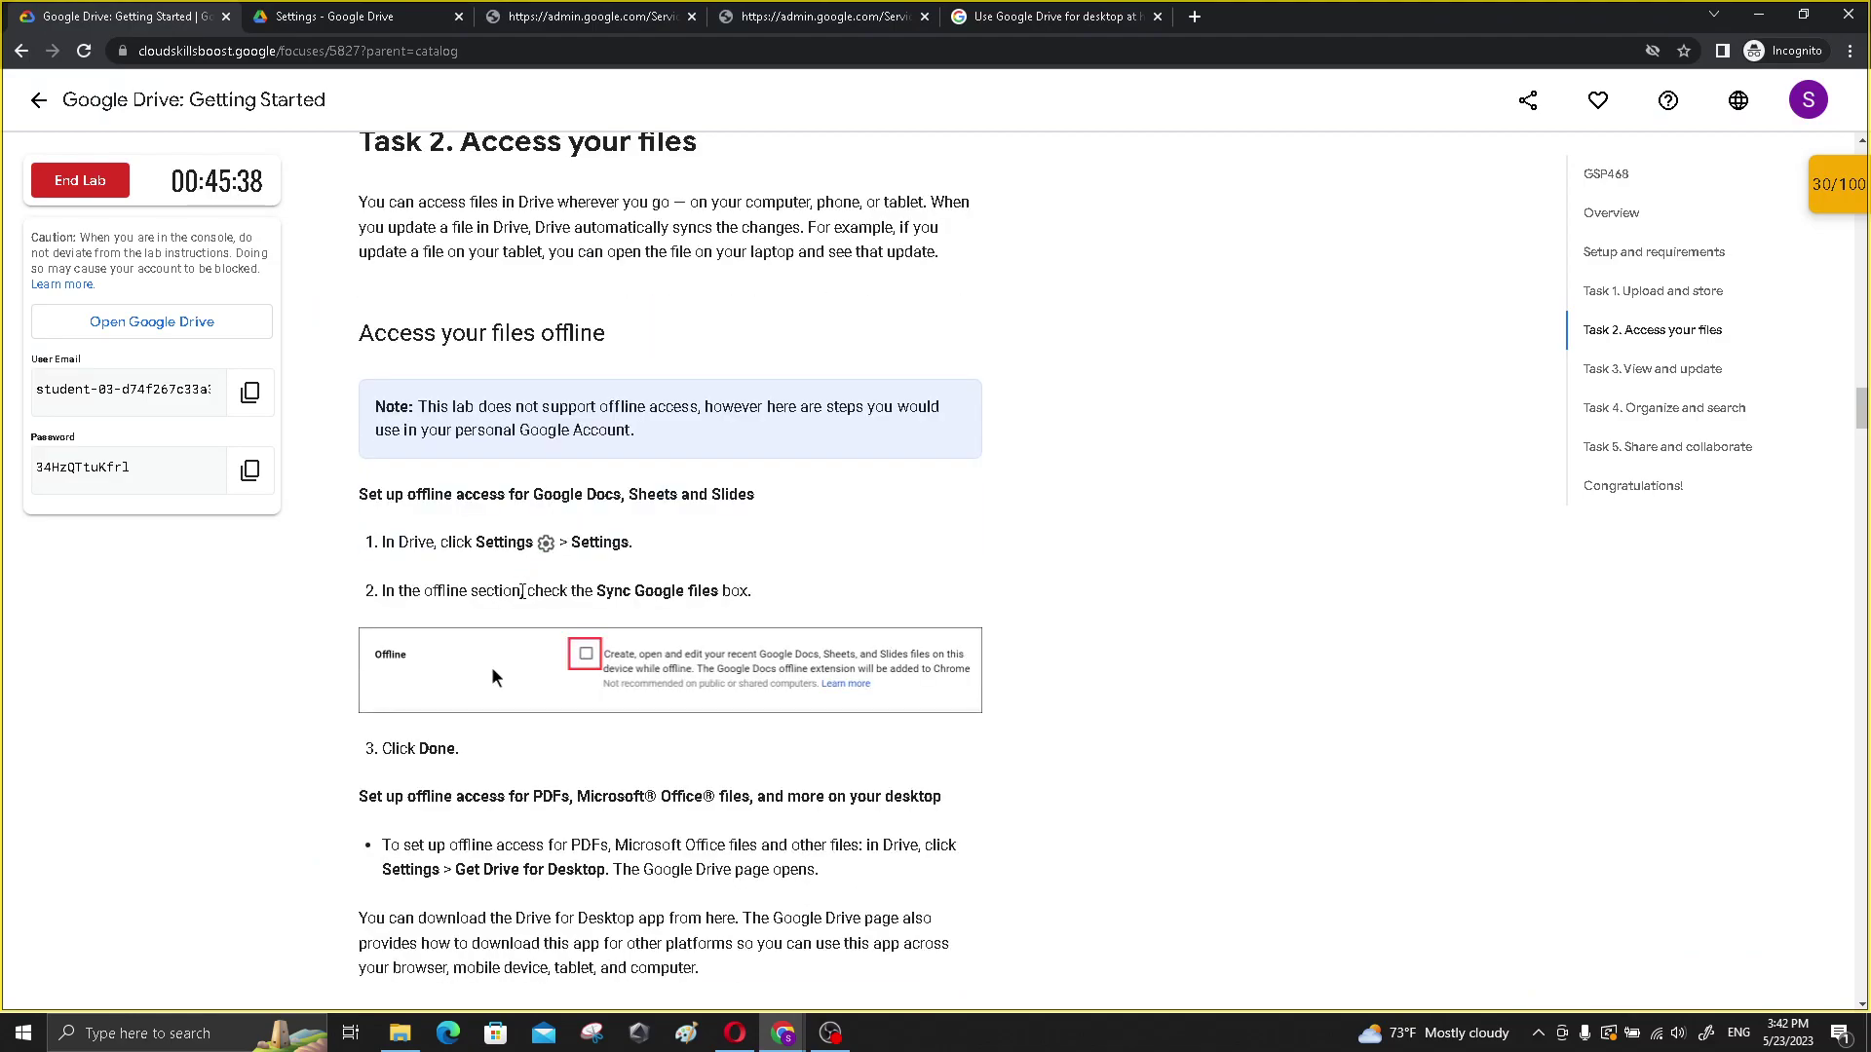
scroll(522, 592, down, 3)
drag(356, 505, 977, 507)
drag(380, 552, 653, 576)
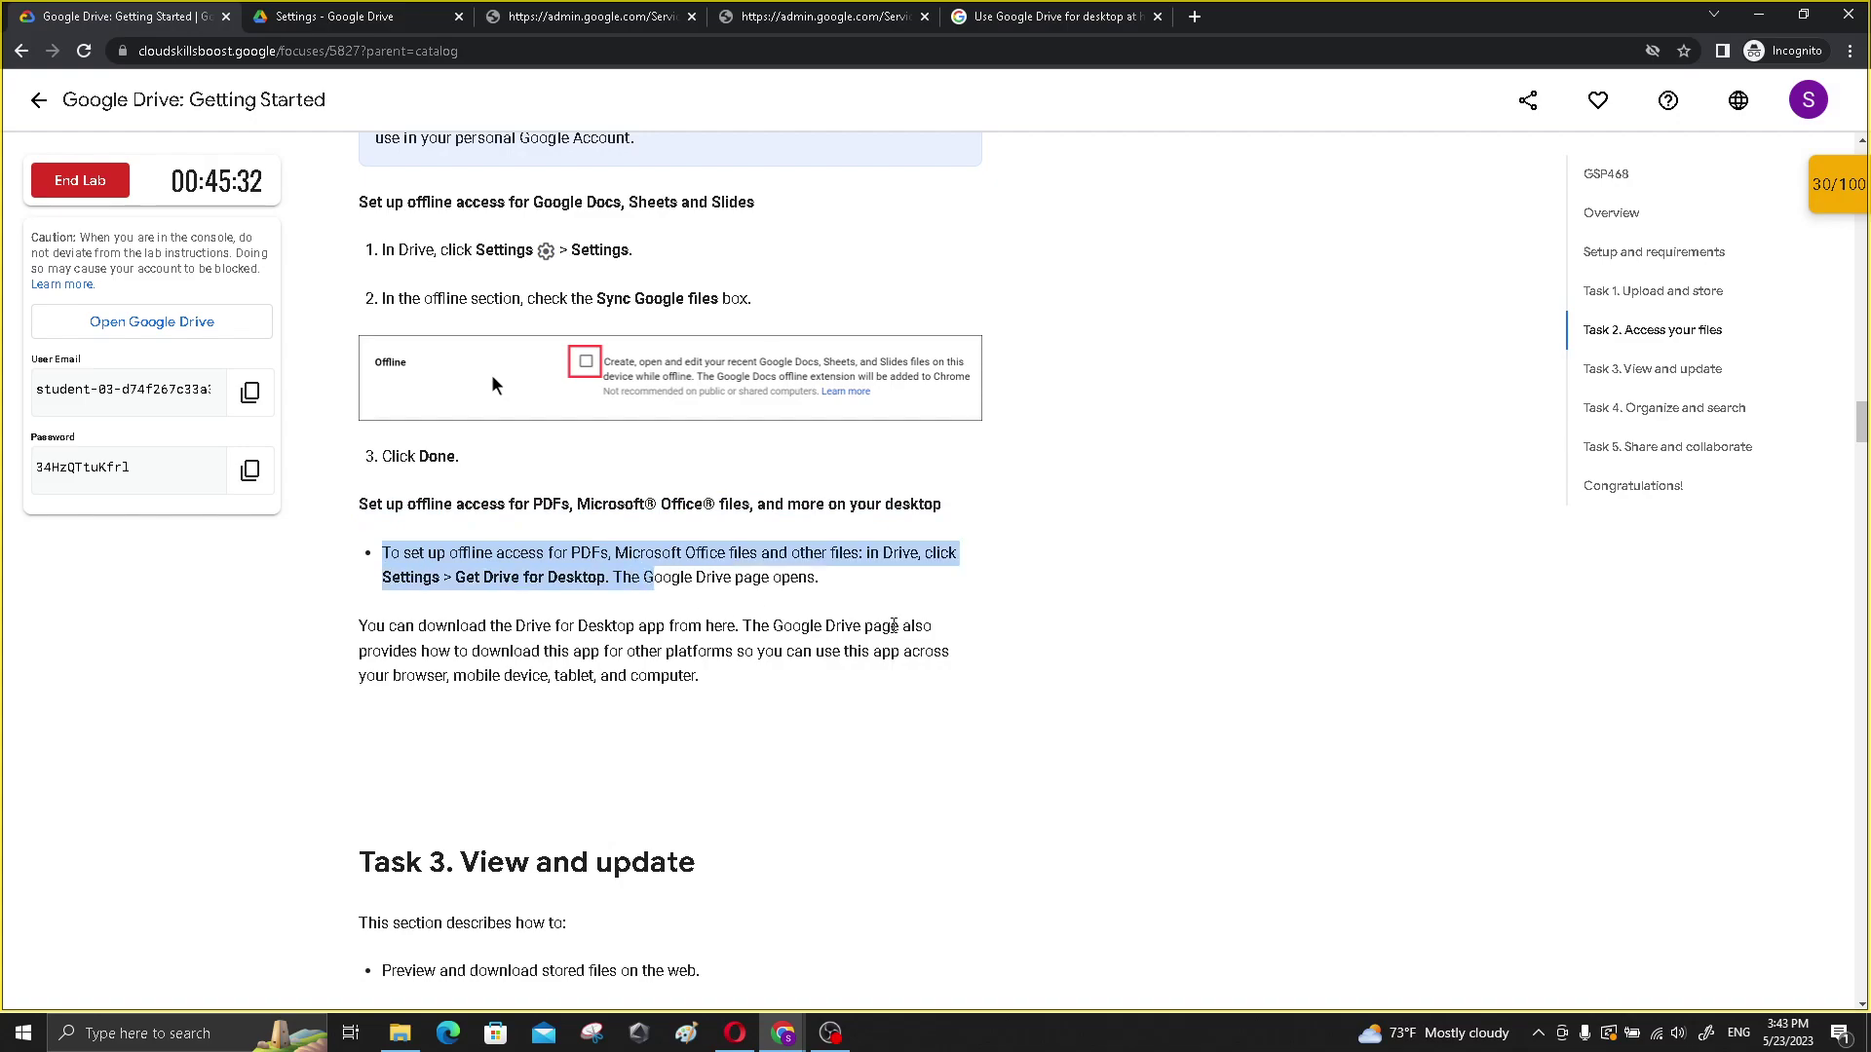
click(1543, 1032)
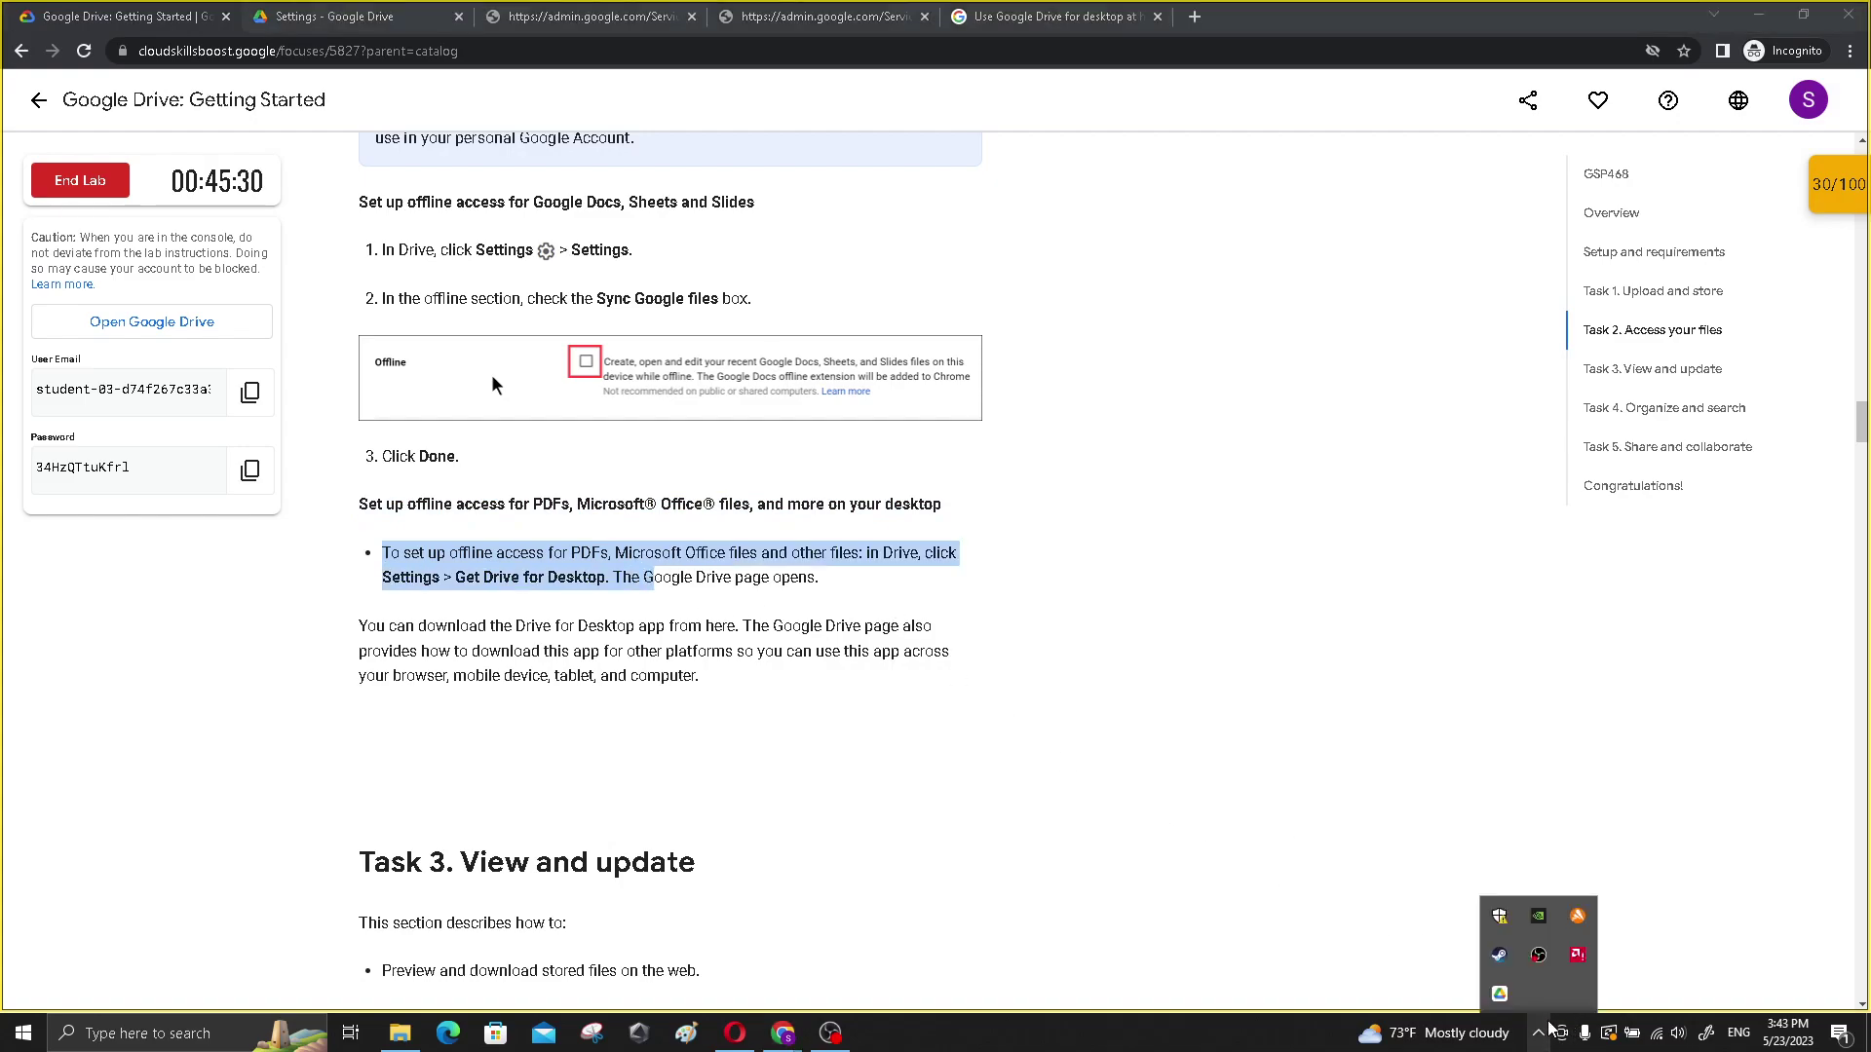
click(1499, 993)
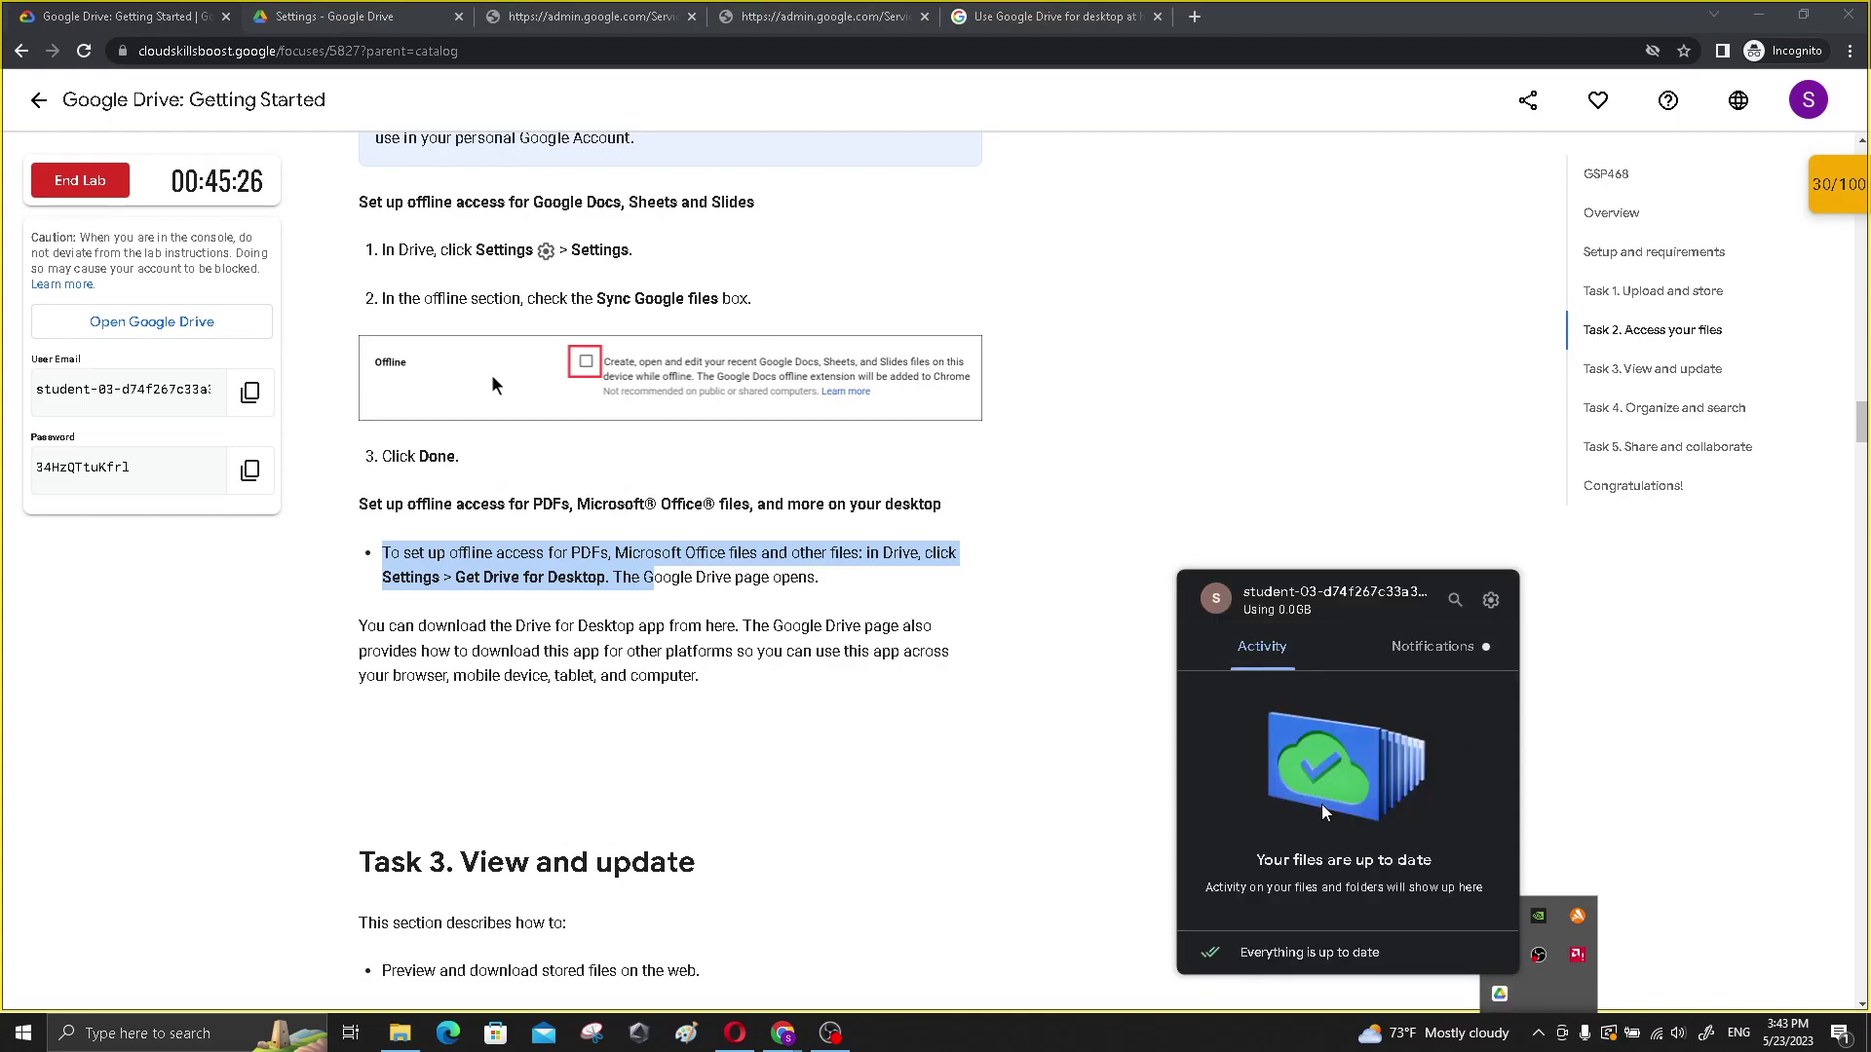
- Open Drive for desktop's quick search, listing recent files like дтек.jpg and powershell comands.txt
drag(1278, 861, 1440, 861)
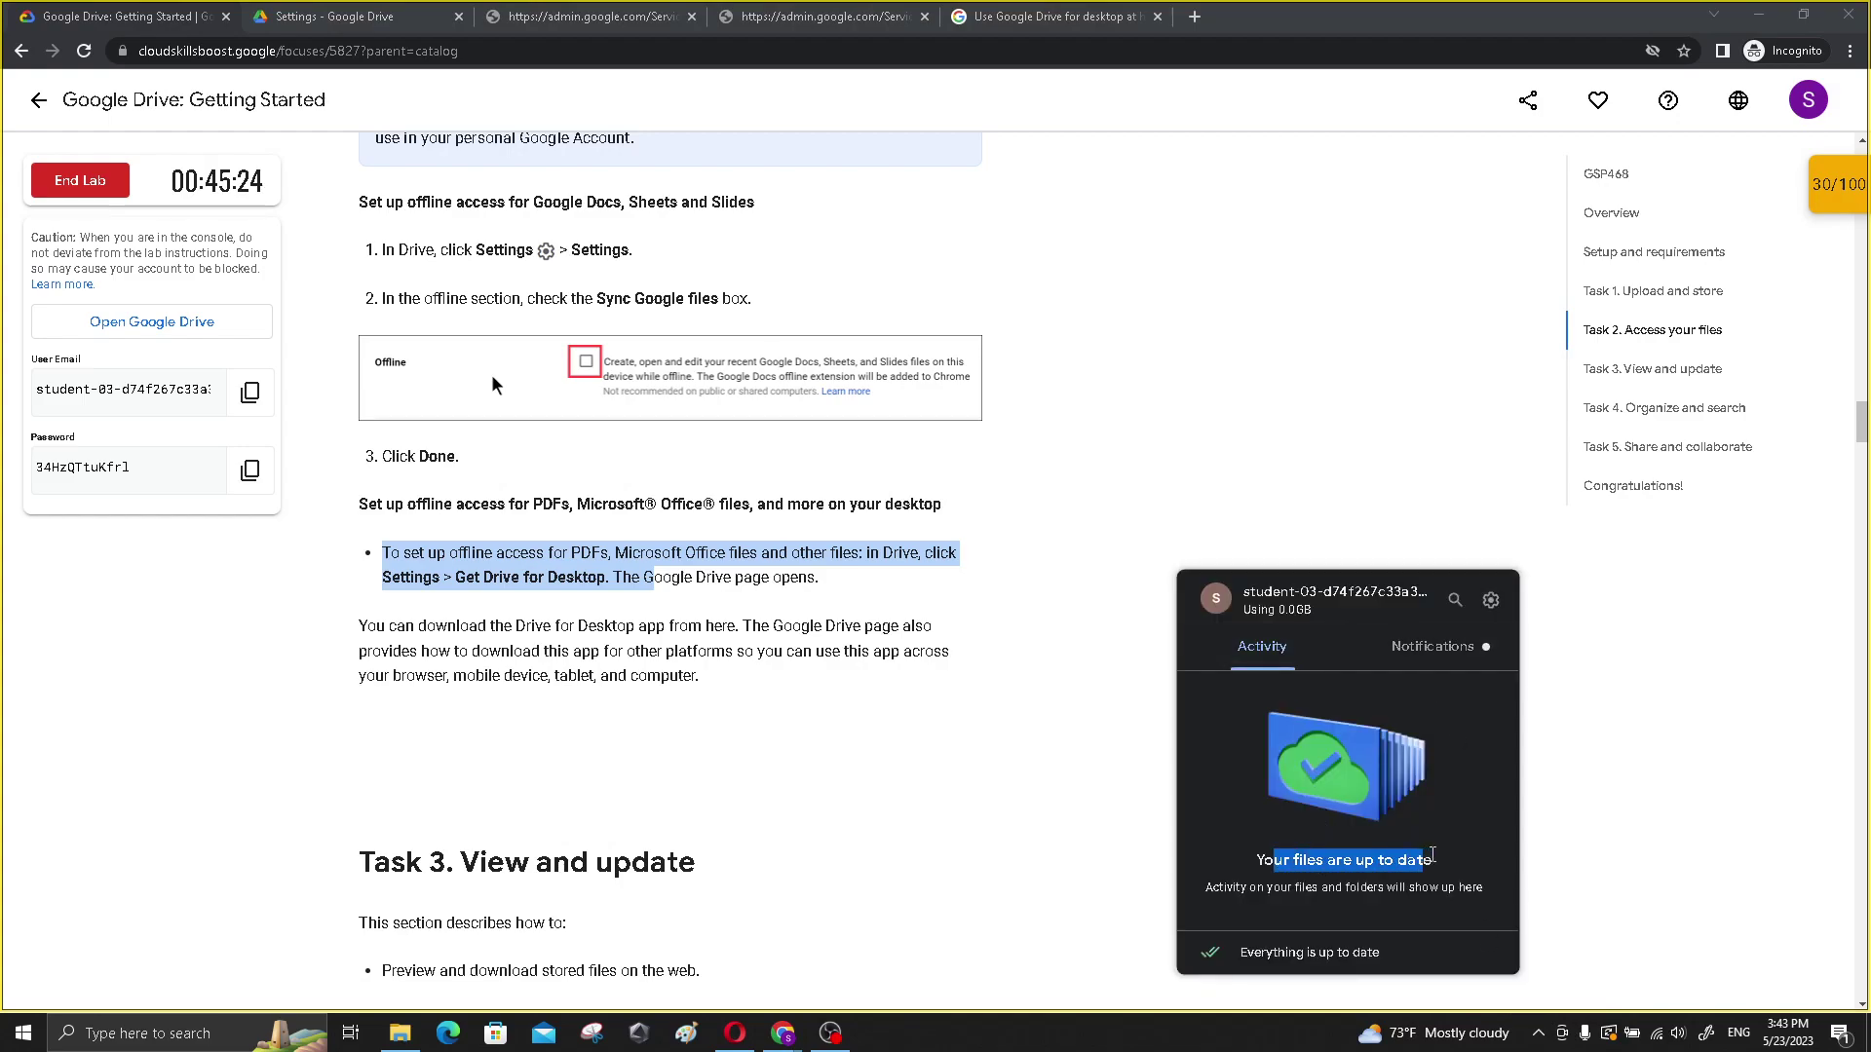
click(1440, 861)
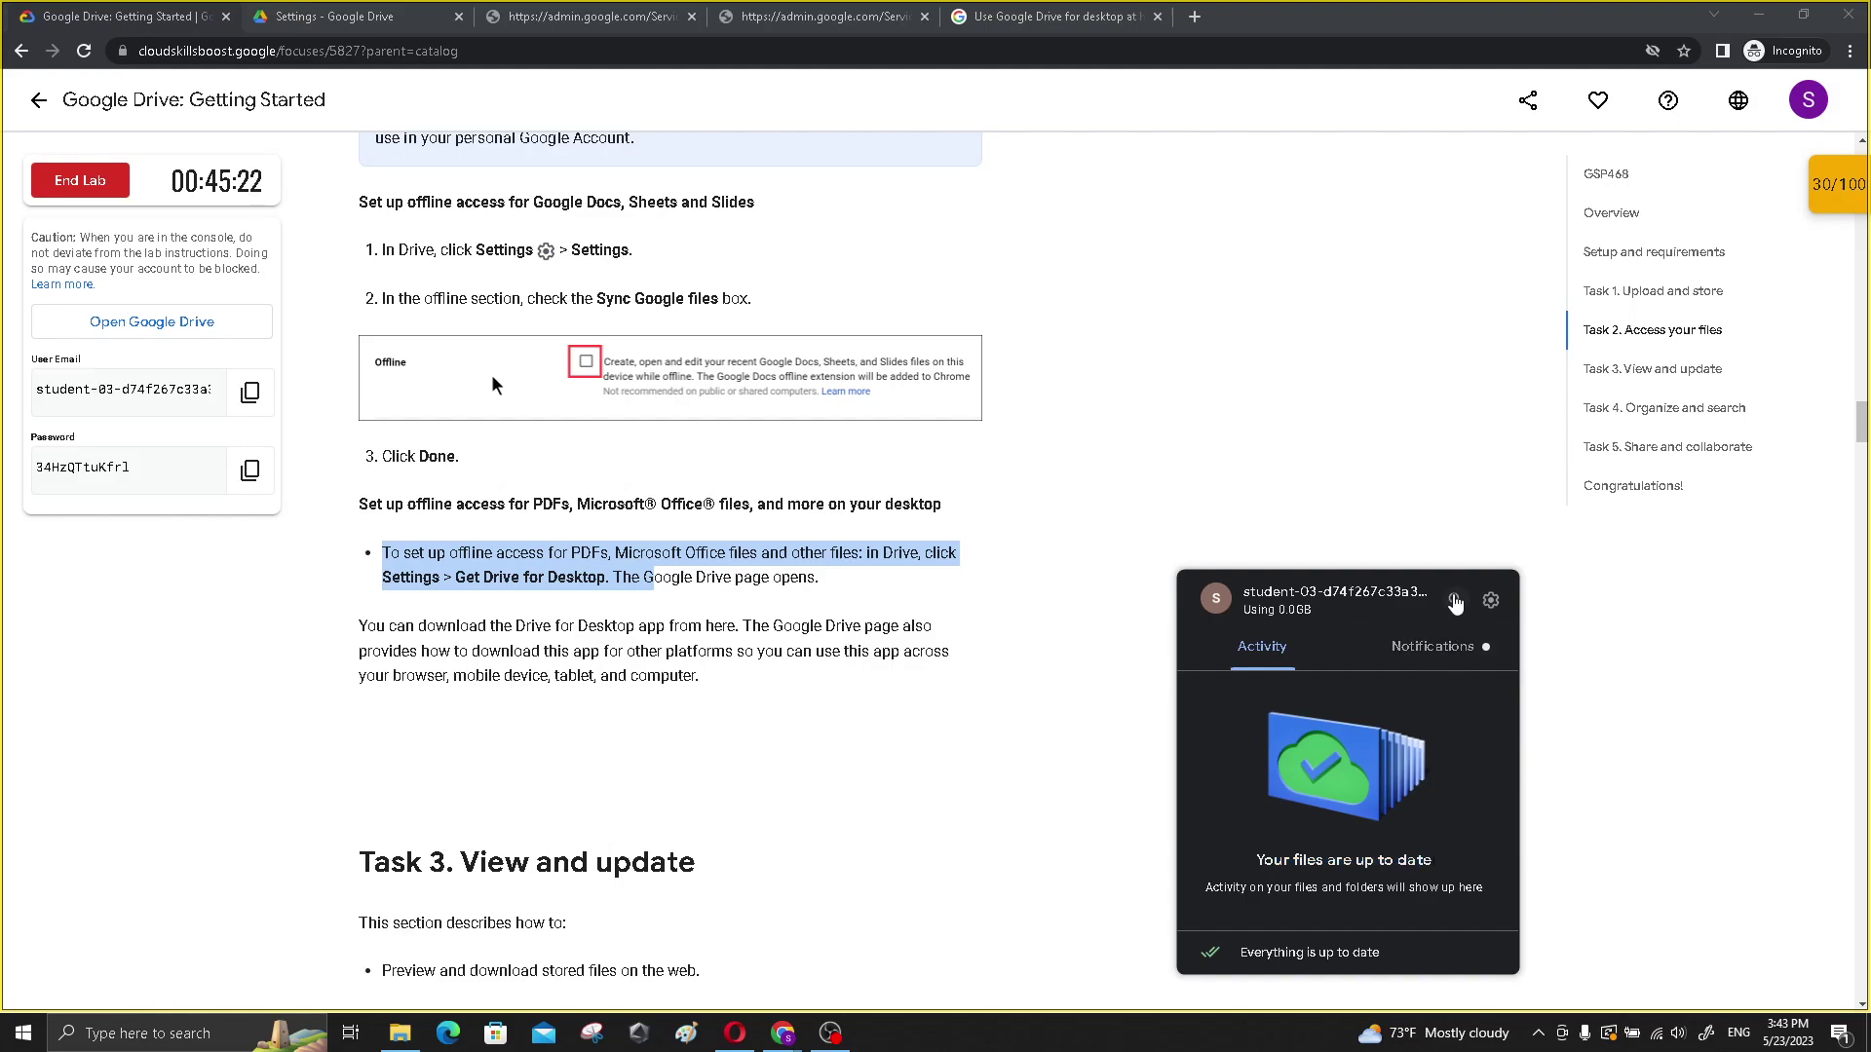
click(1456, 601)
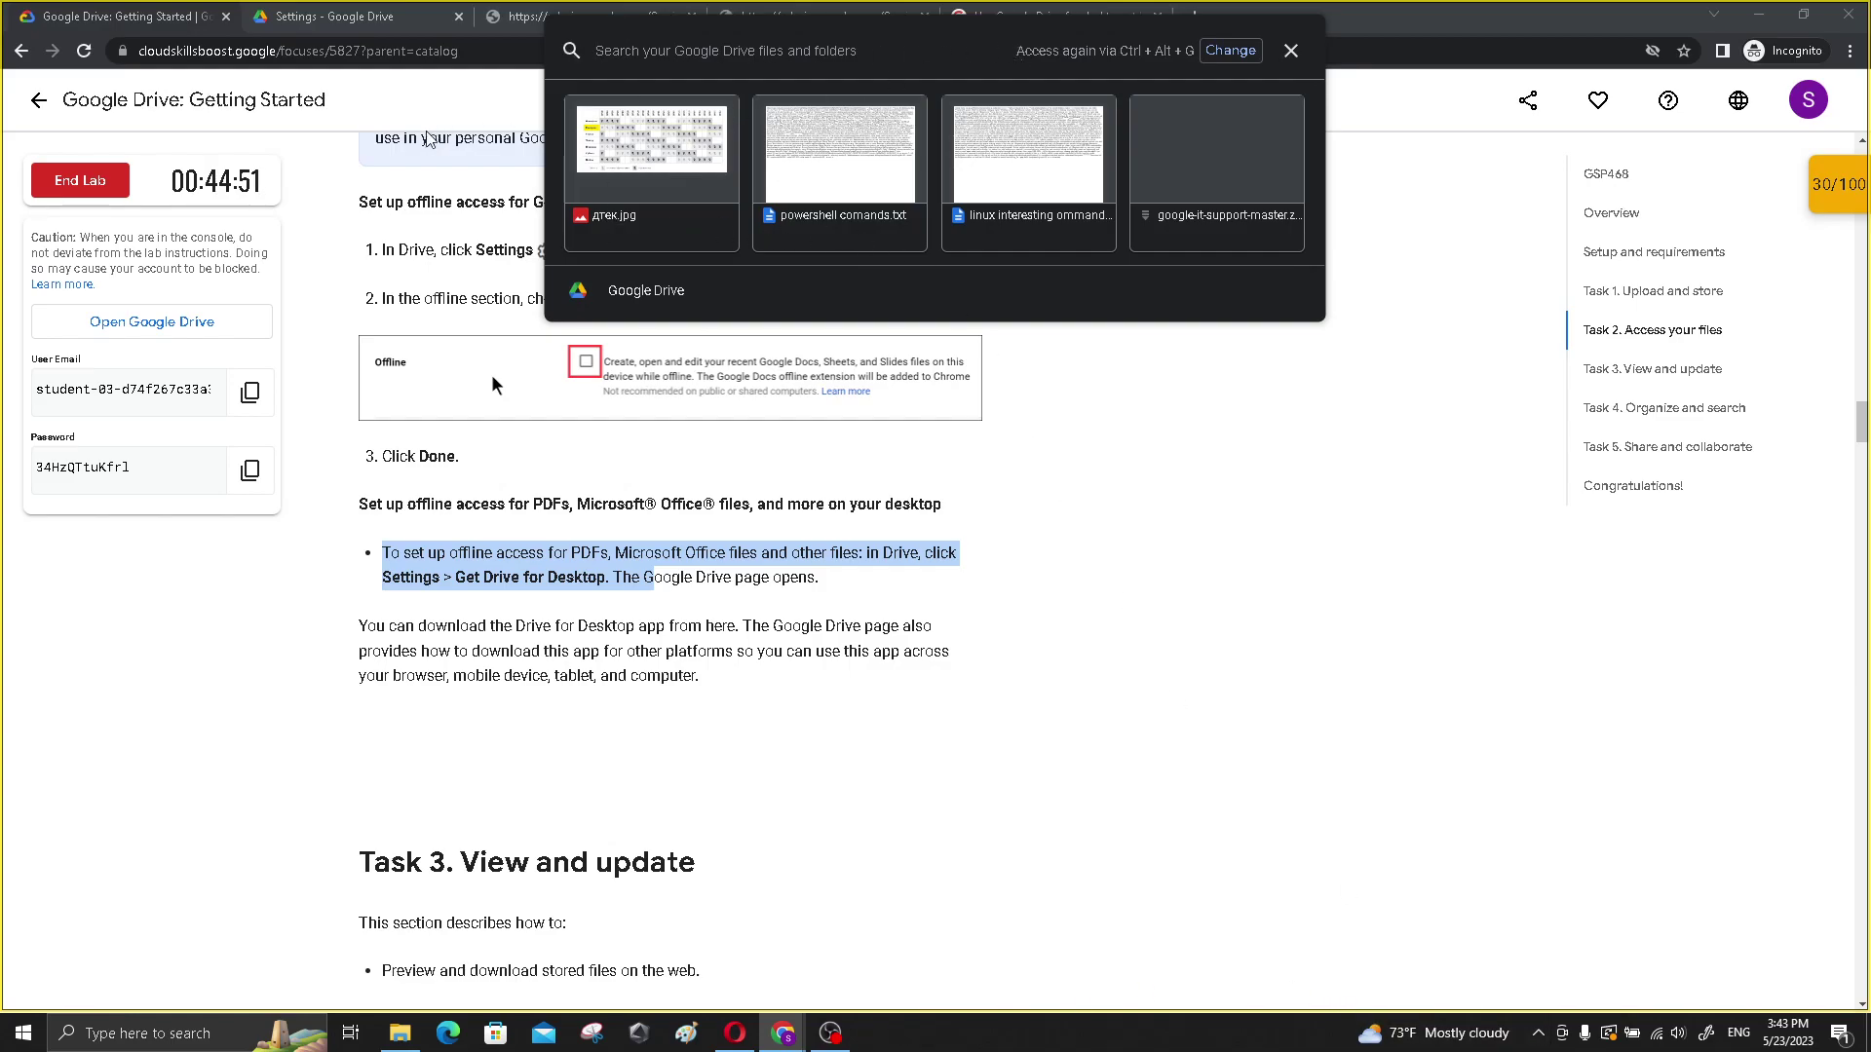
- Leave Drive settings, glance at the Priority page, and return to My Drive
click(276, 17)
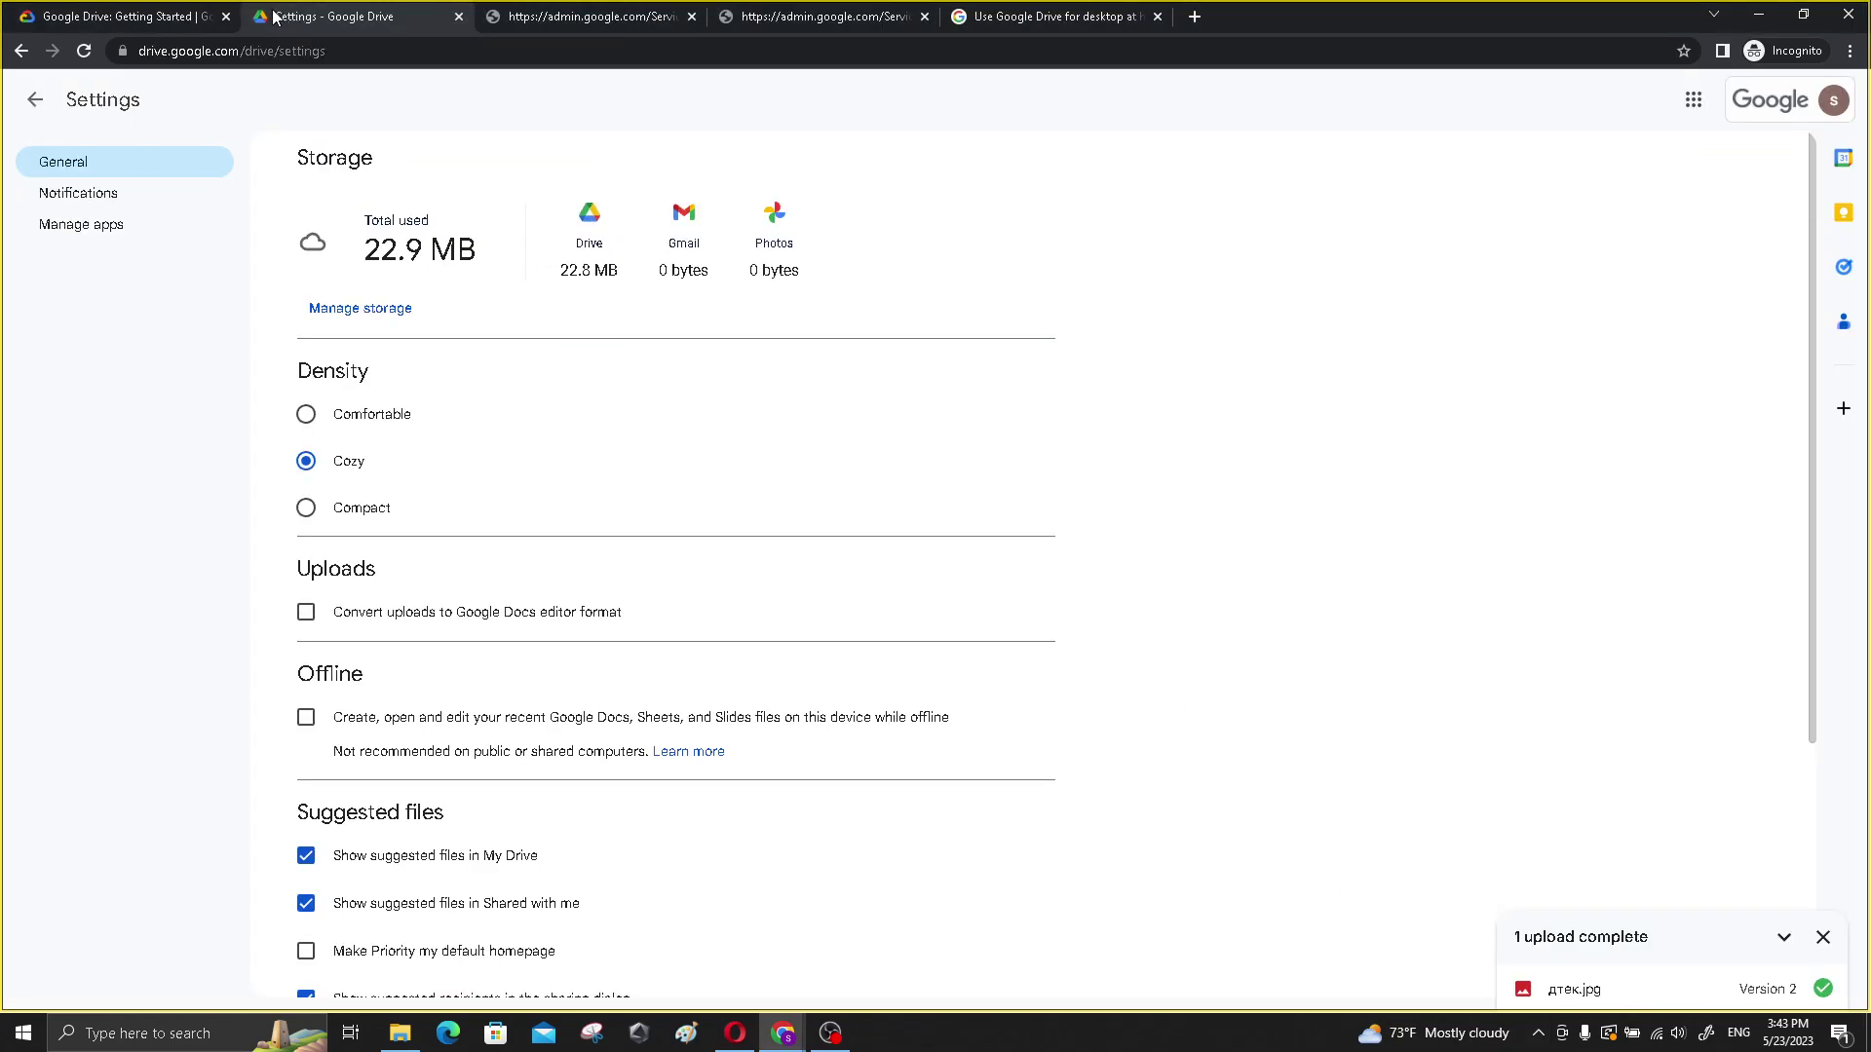
click(107, 16)
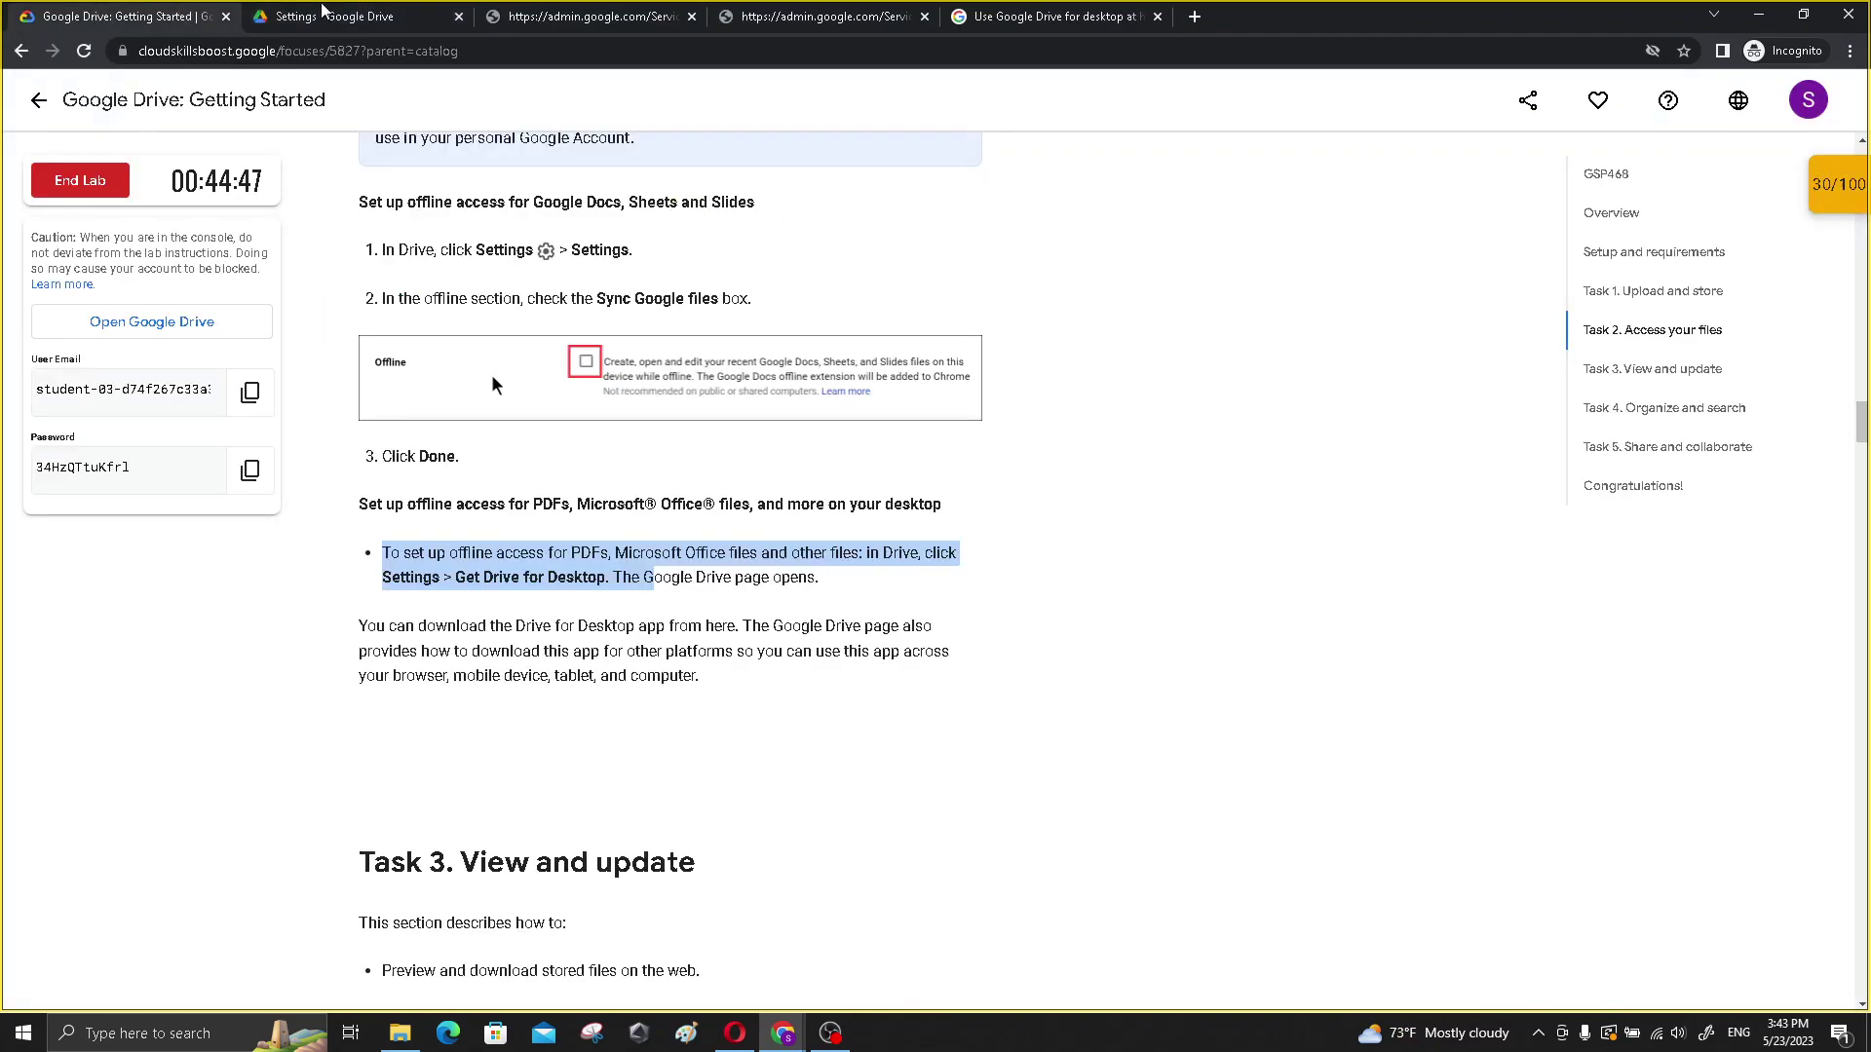
click(382, 12)
click(178, 12)
click(331, 15)
click(35, 100)
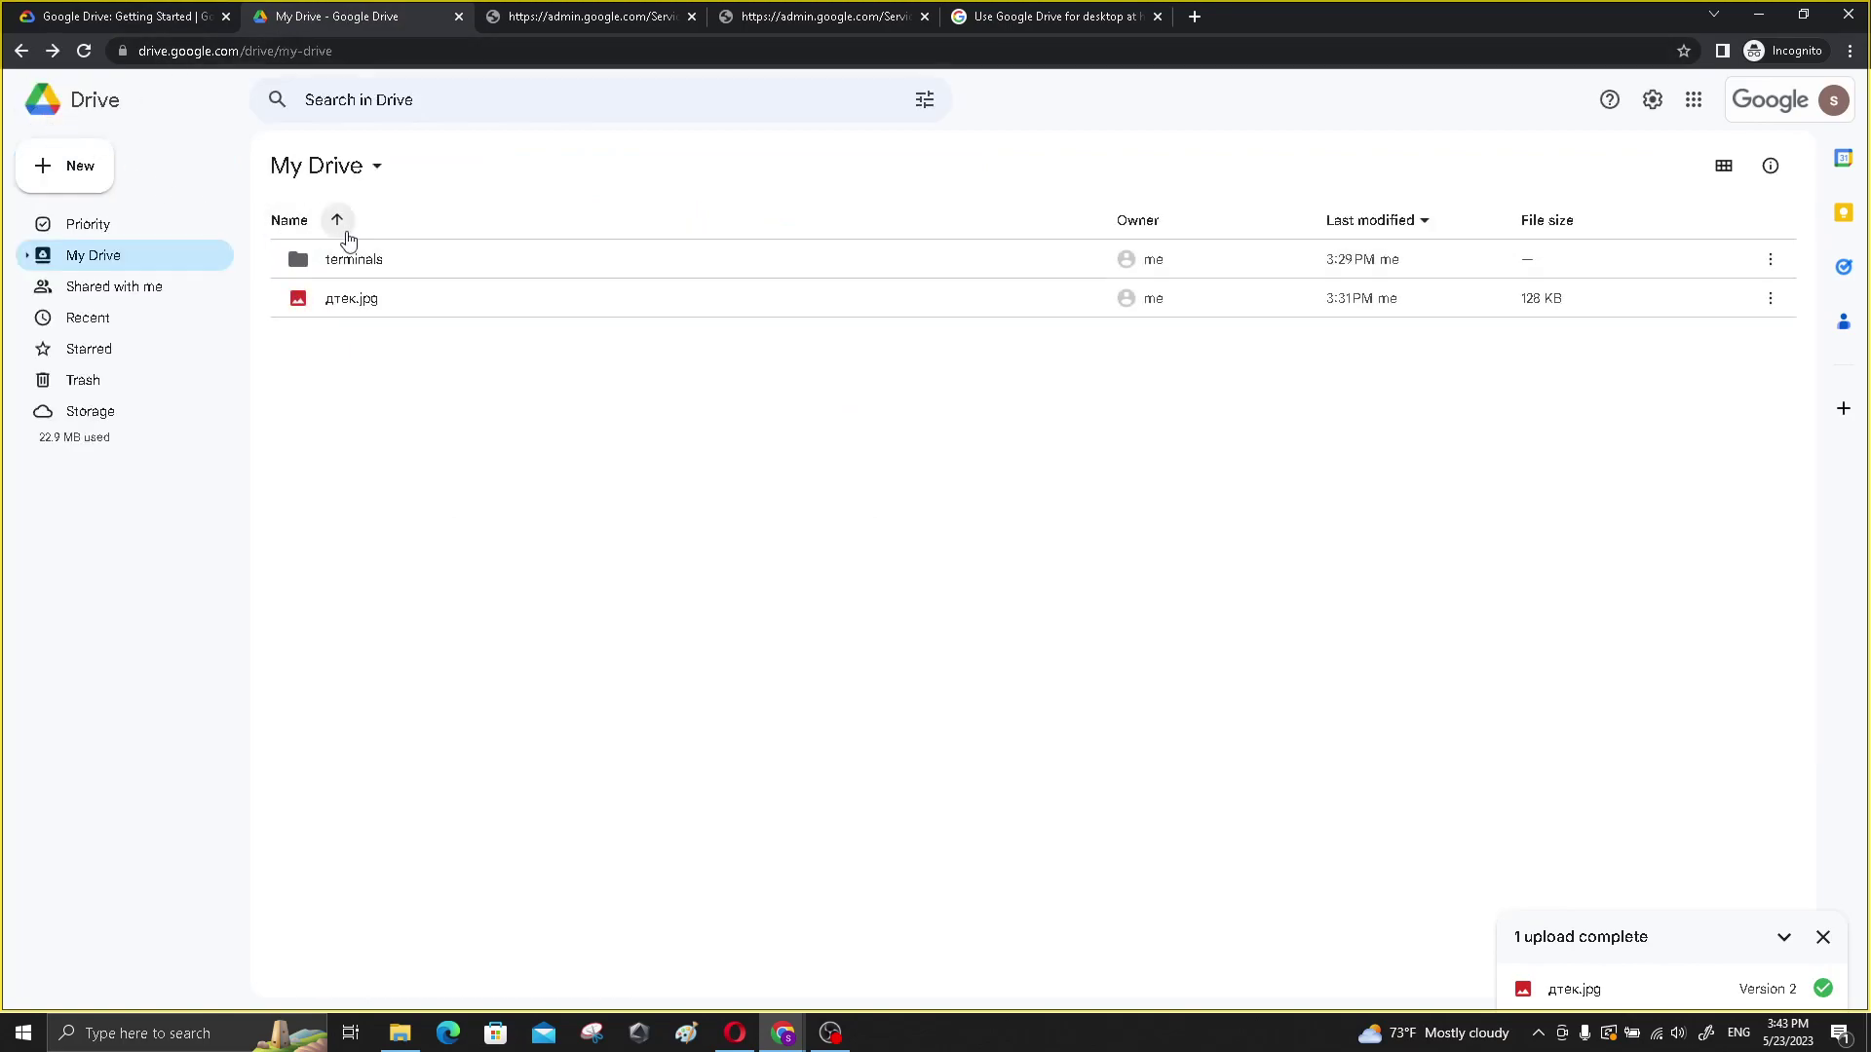
click(85, 223)
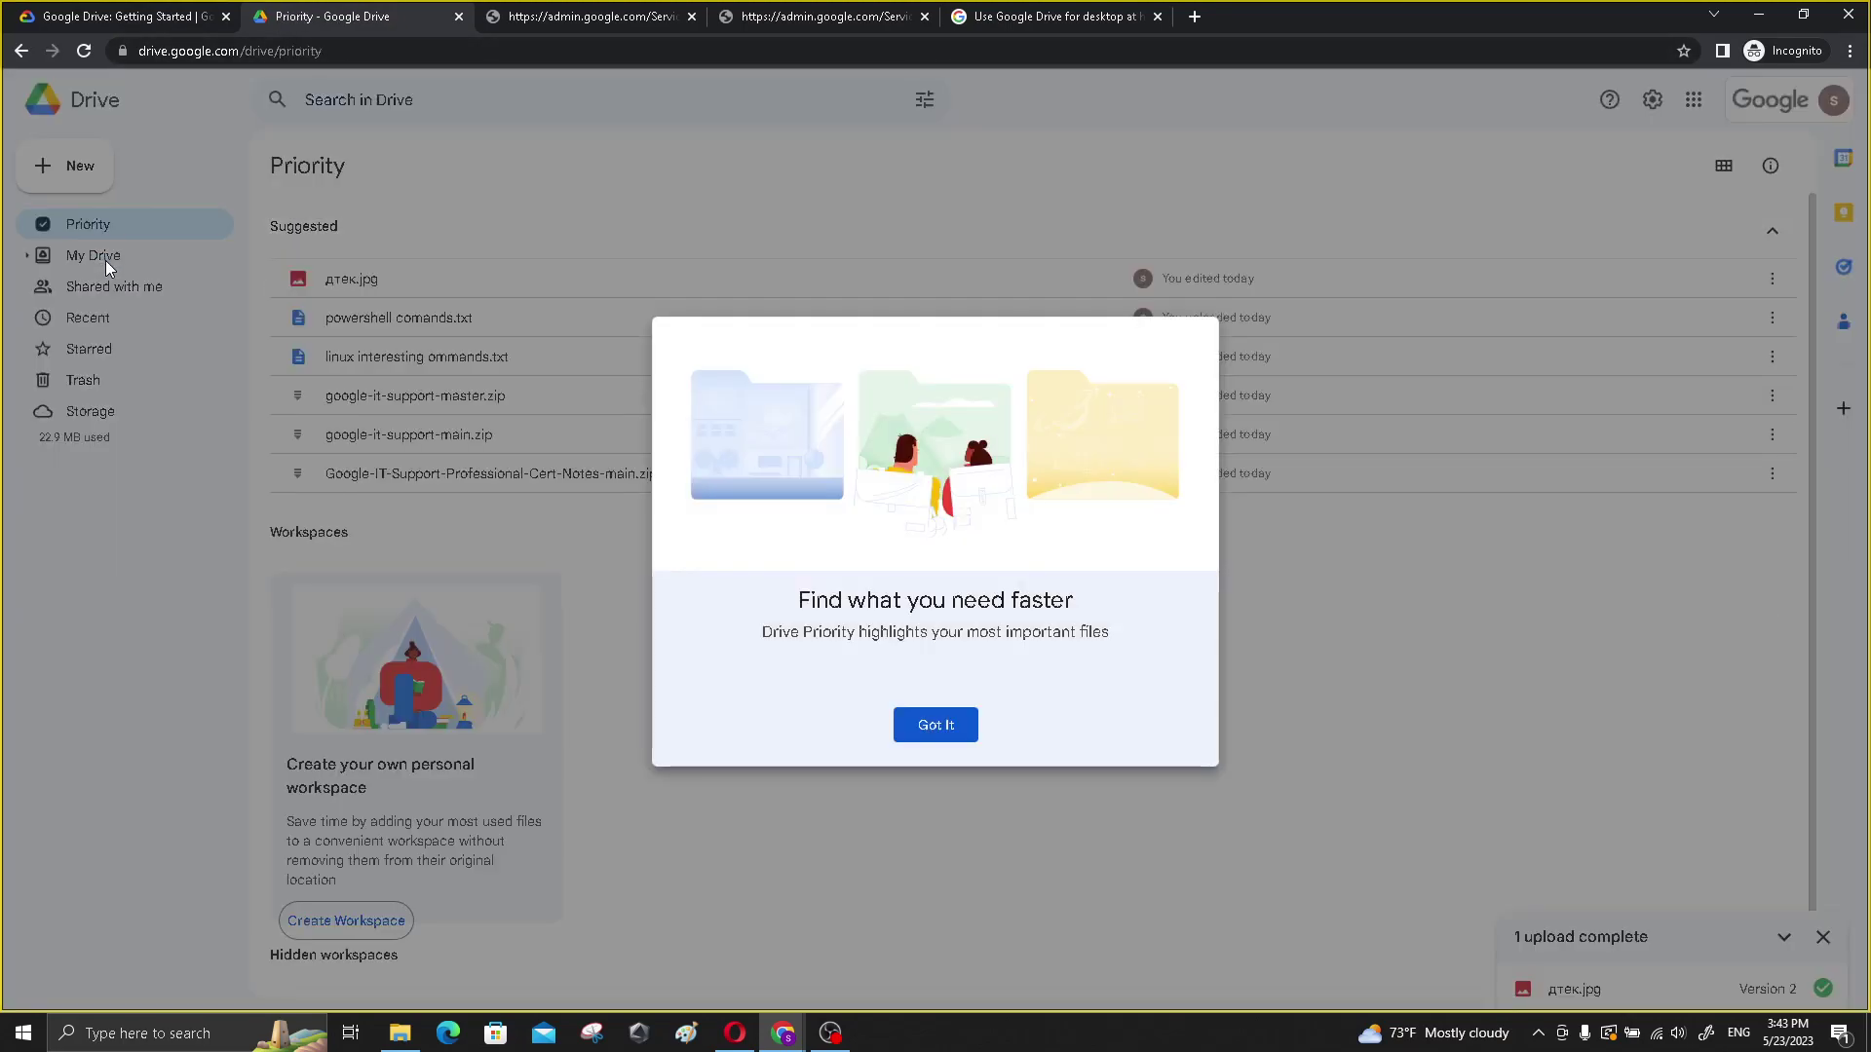
click(937, 729)
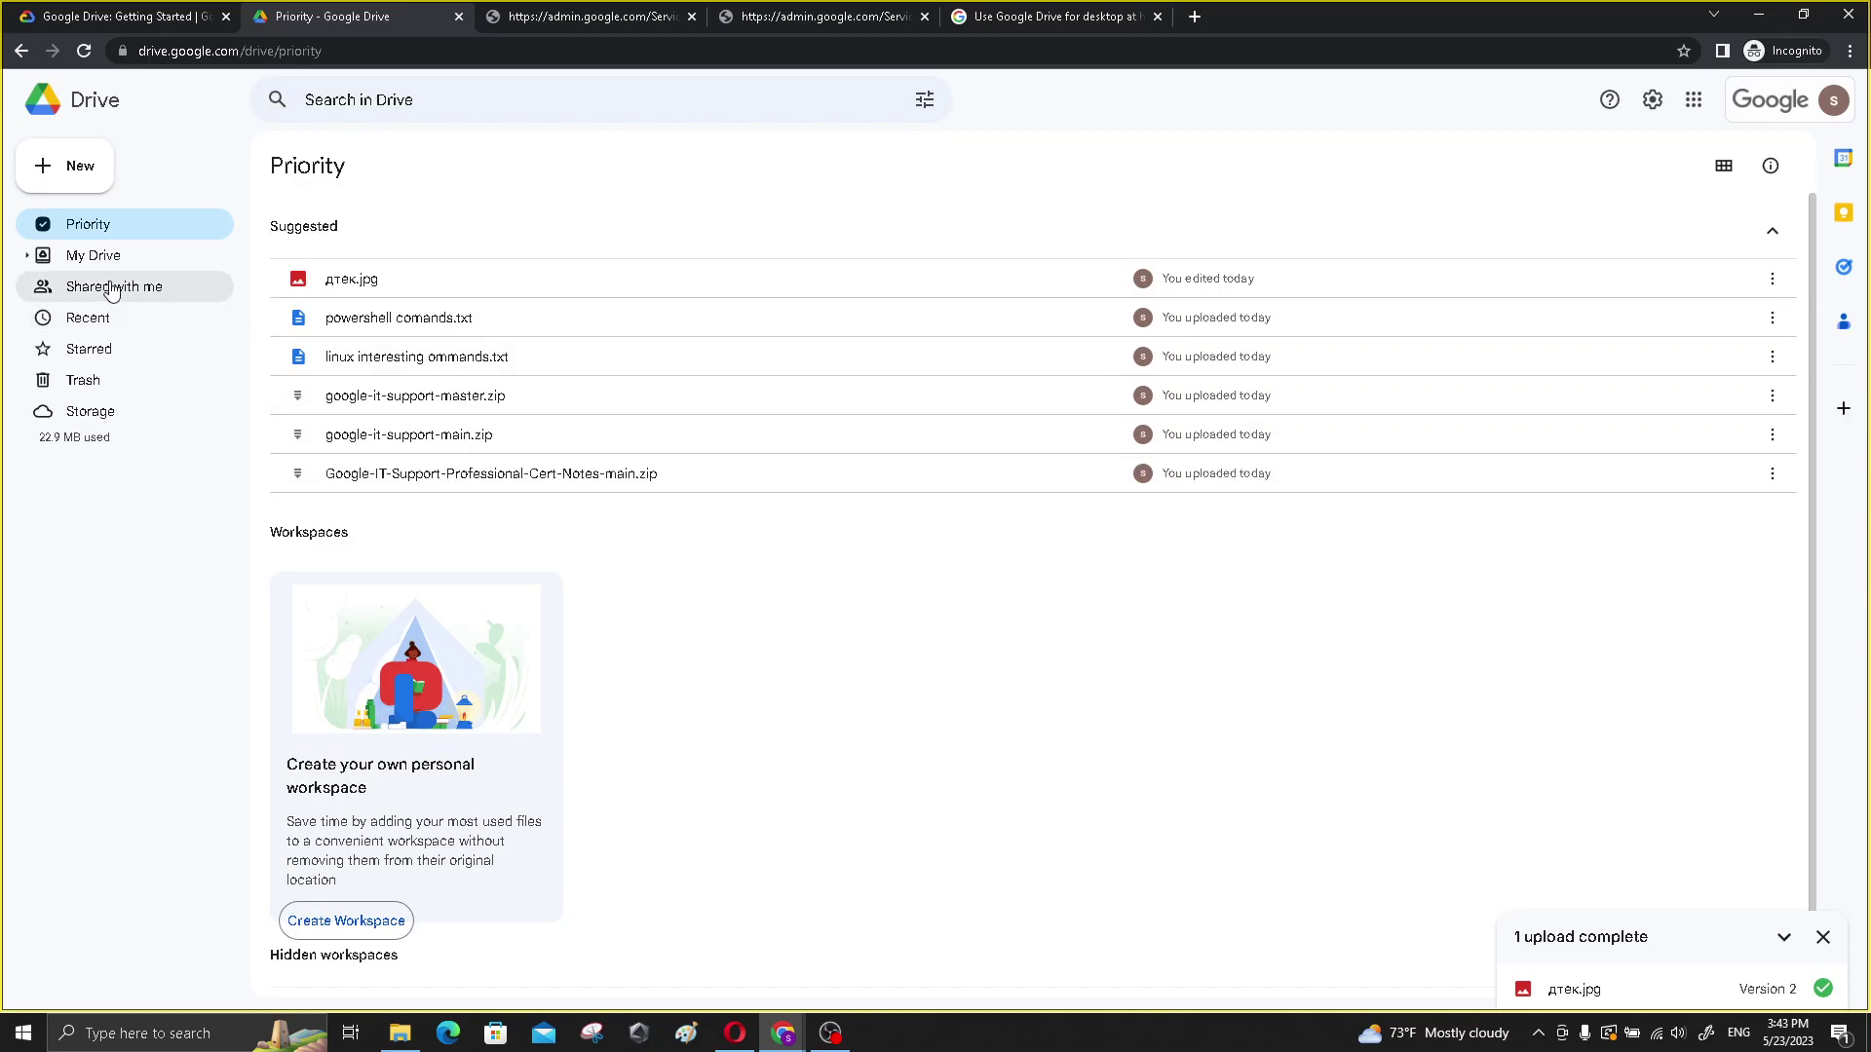
click(102, 255)
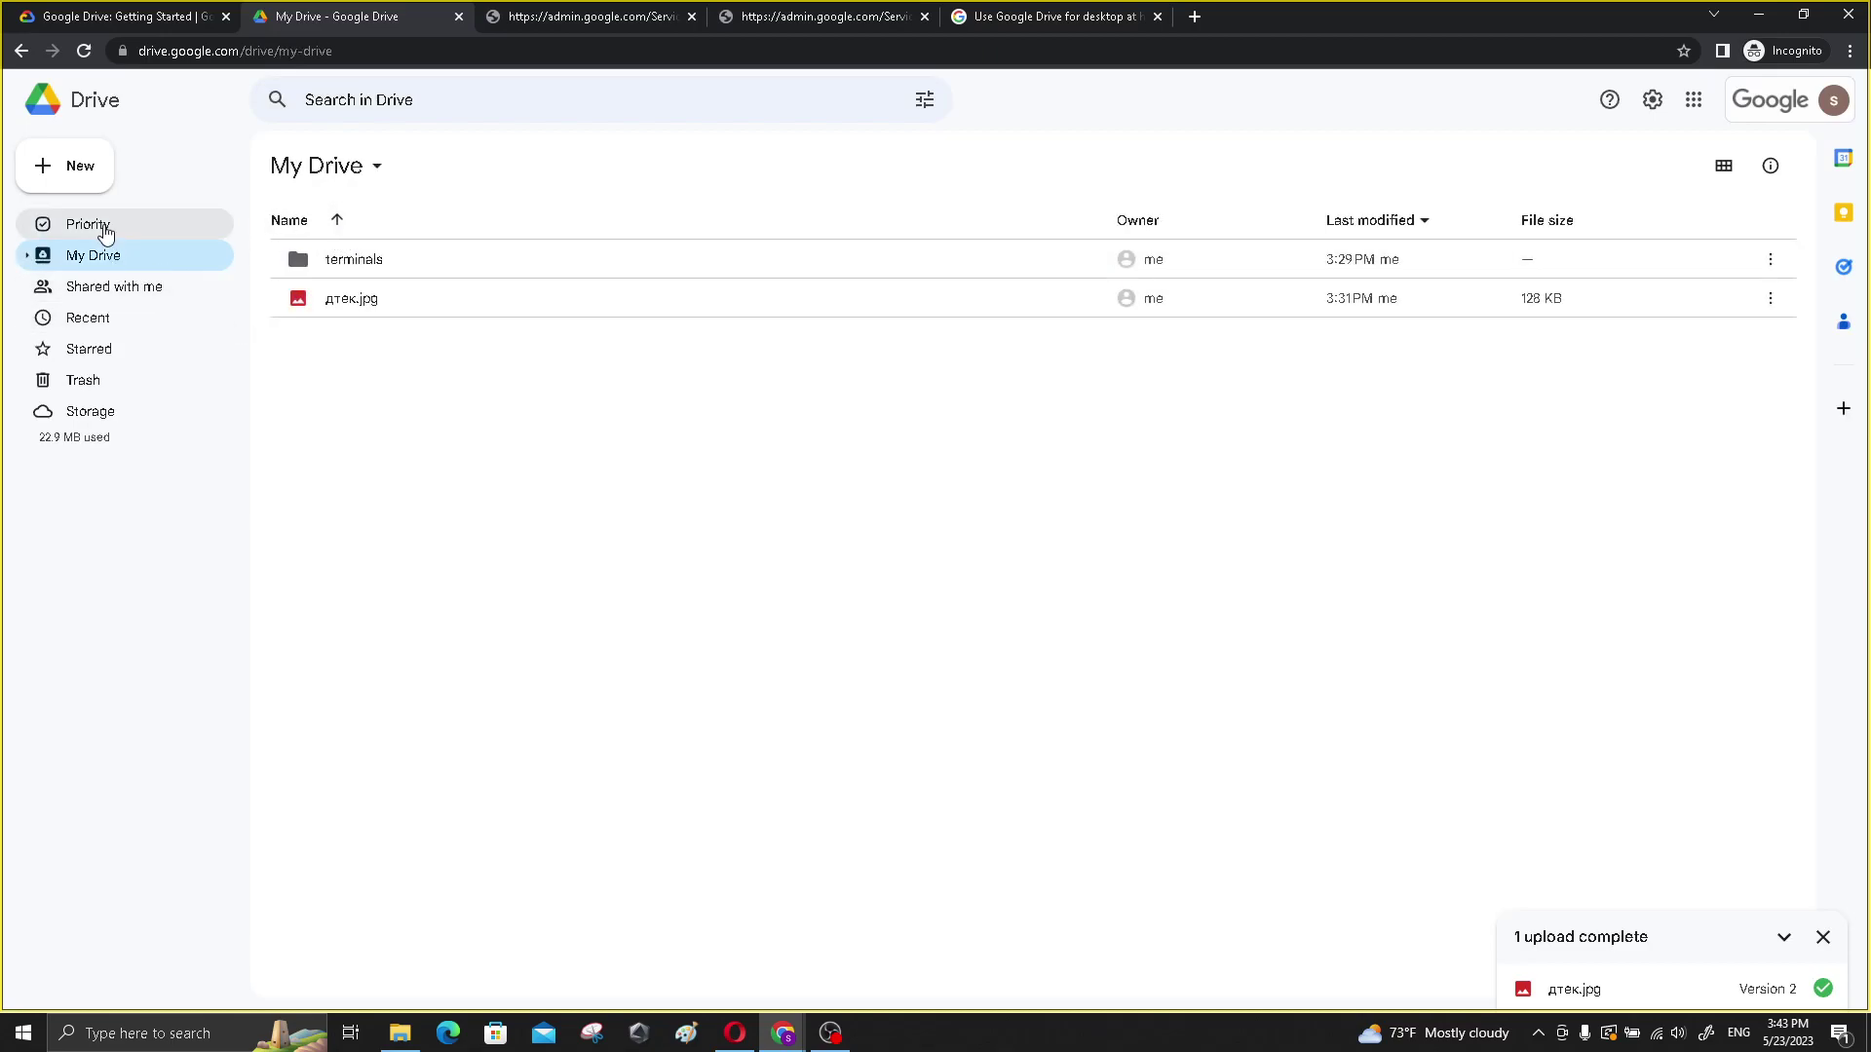
- Upload fish-woman.mkv from the Videos folder into My Drive
click(72, 180)
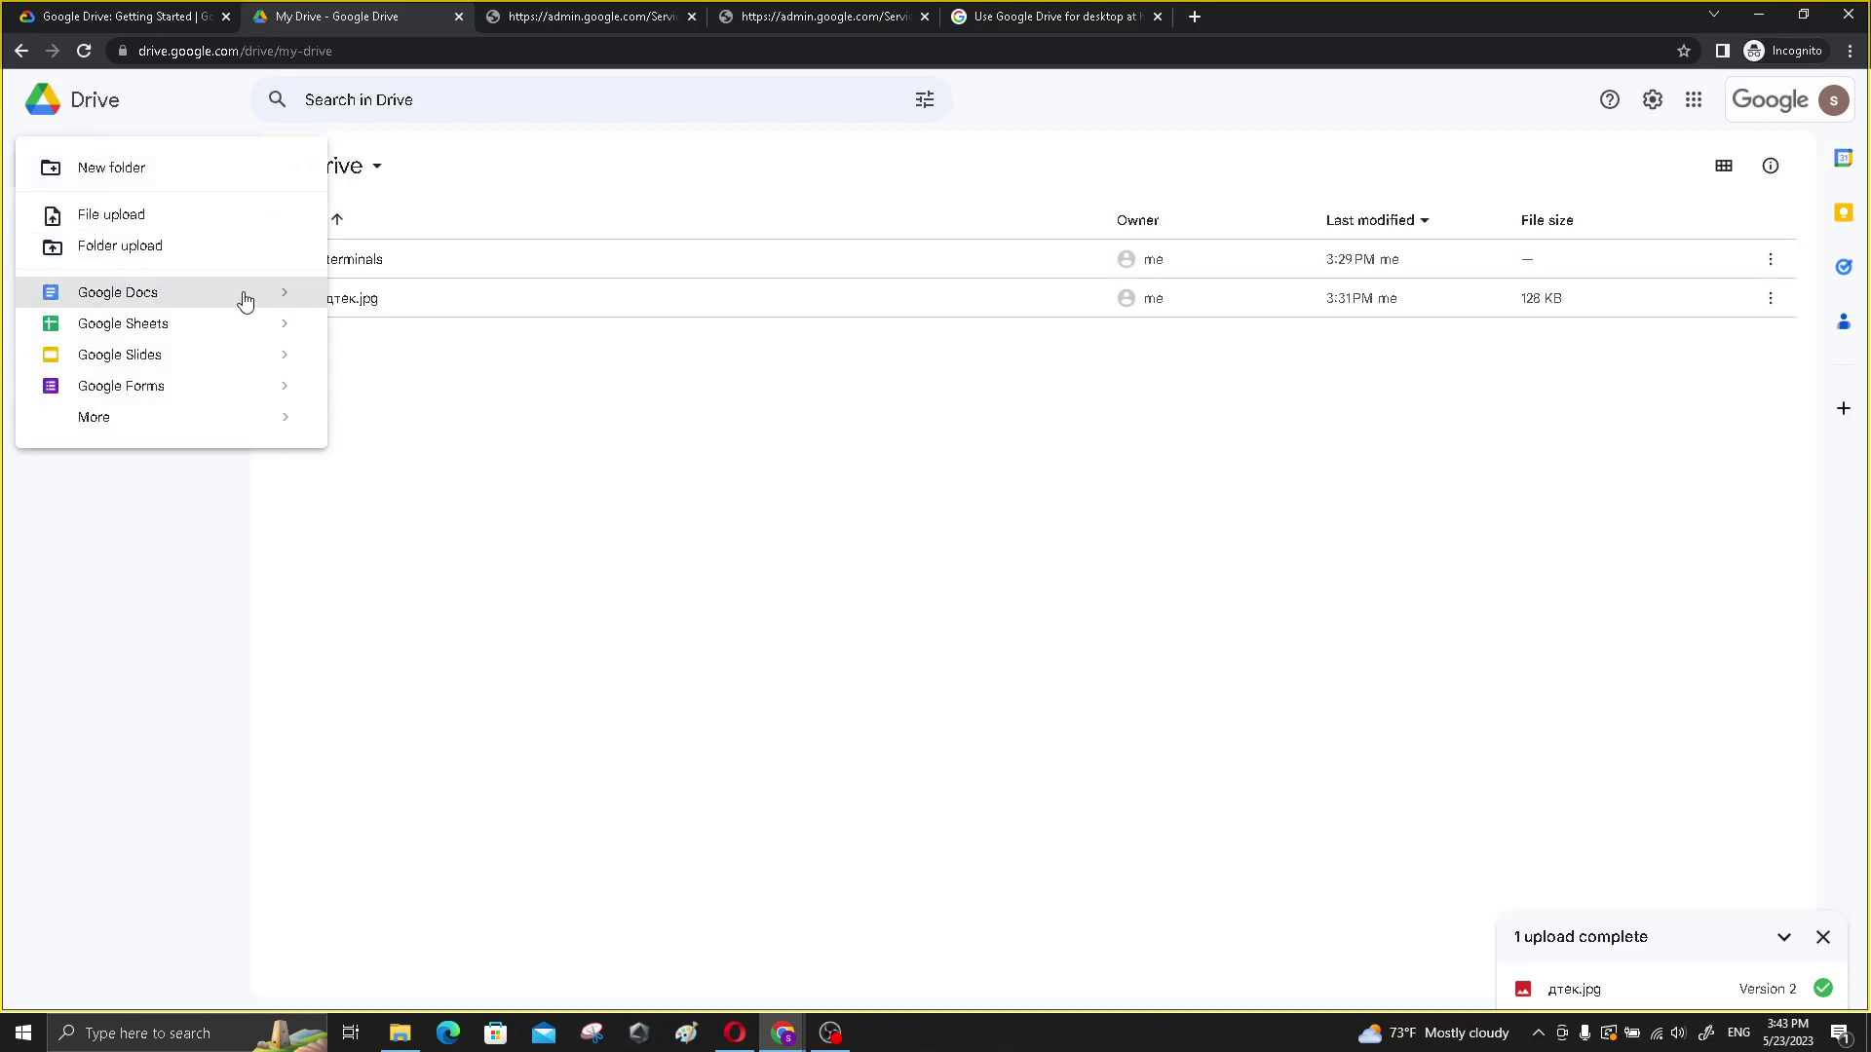
click(192, 216)
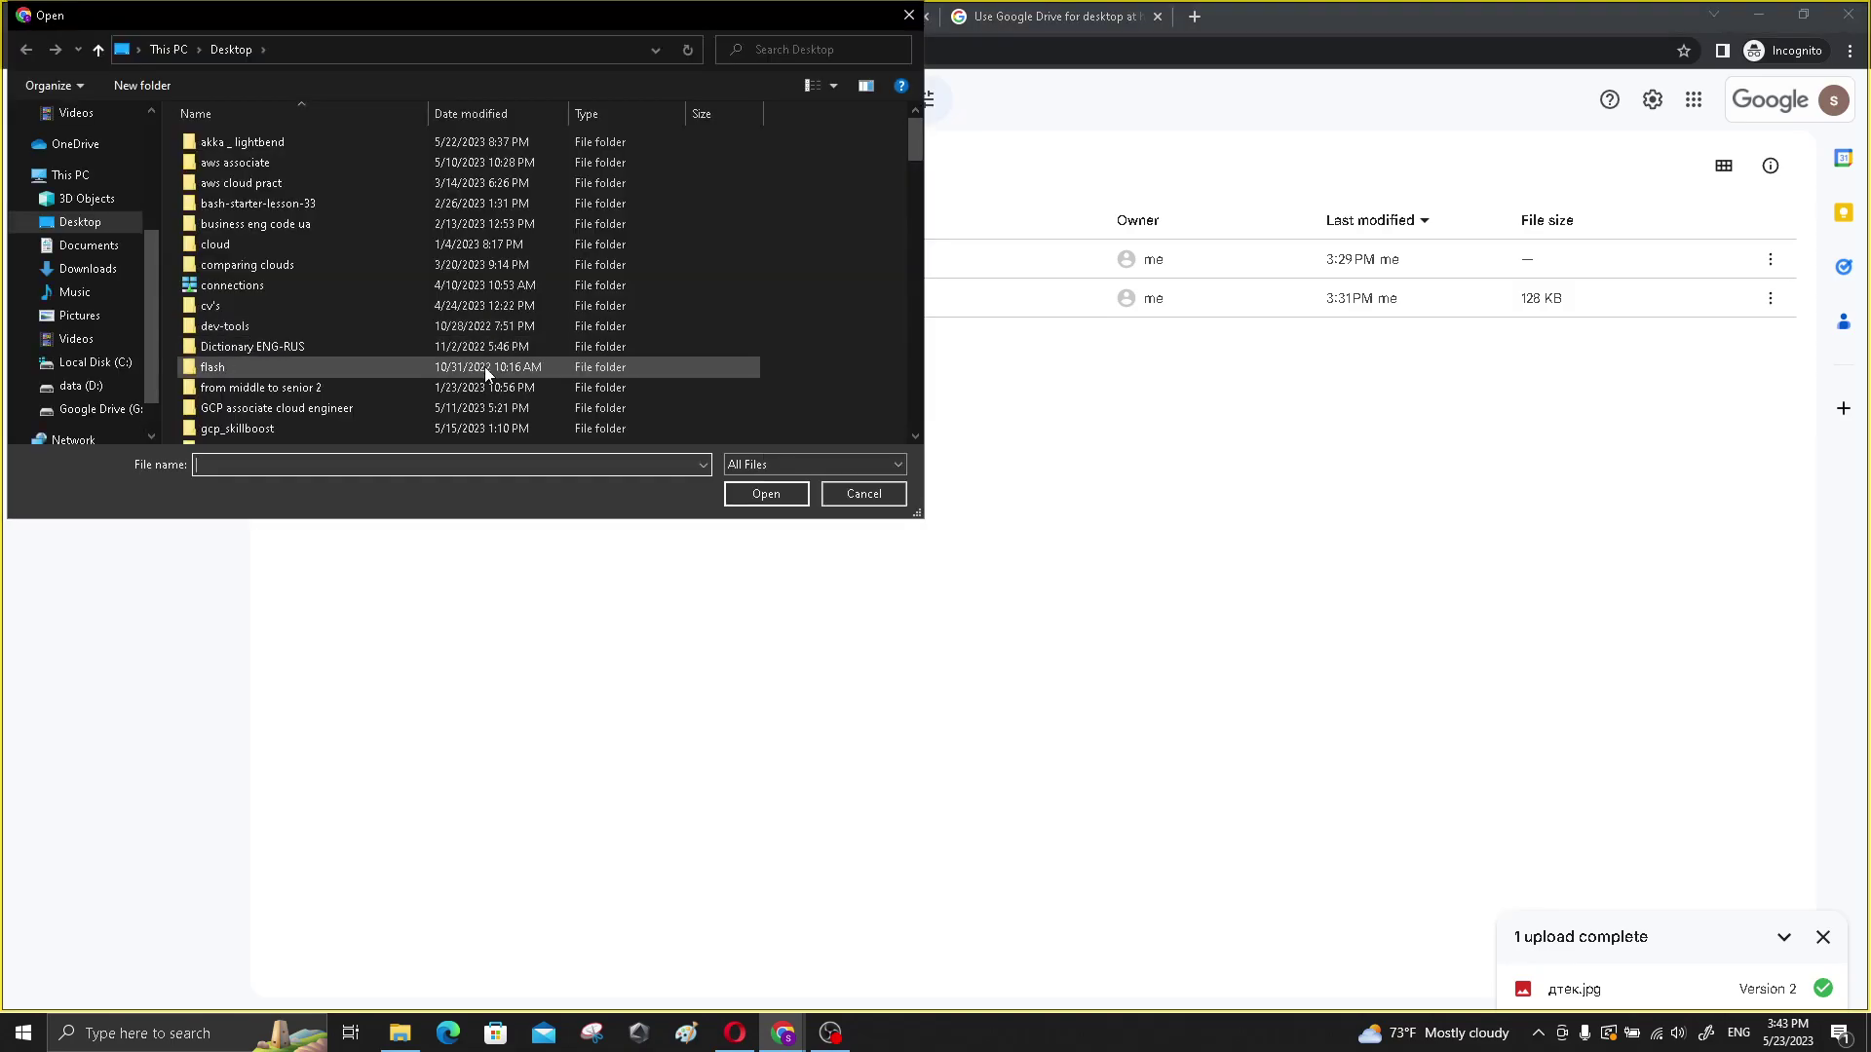
drag(911, 148, 960, 427)
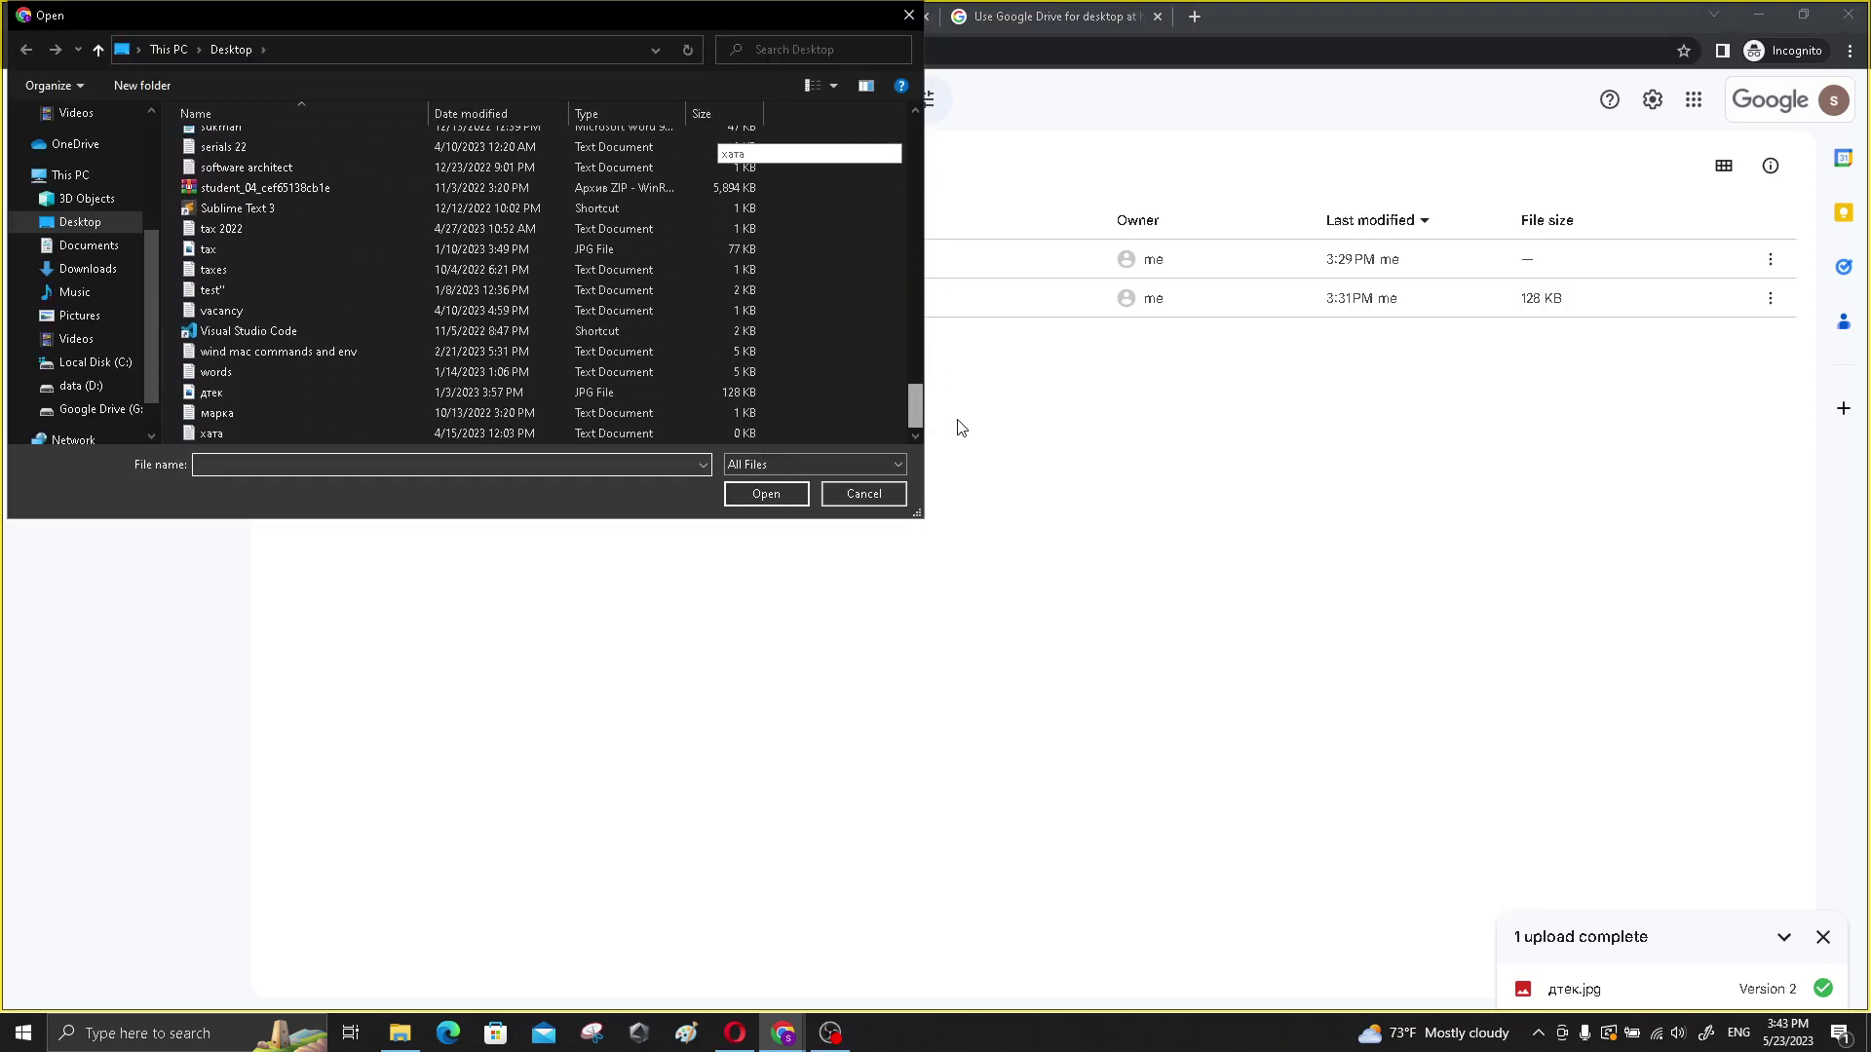
click(76, 338)
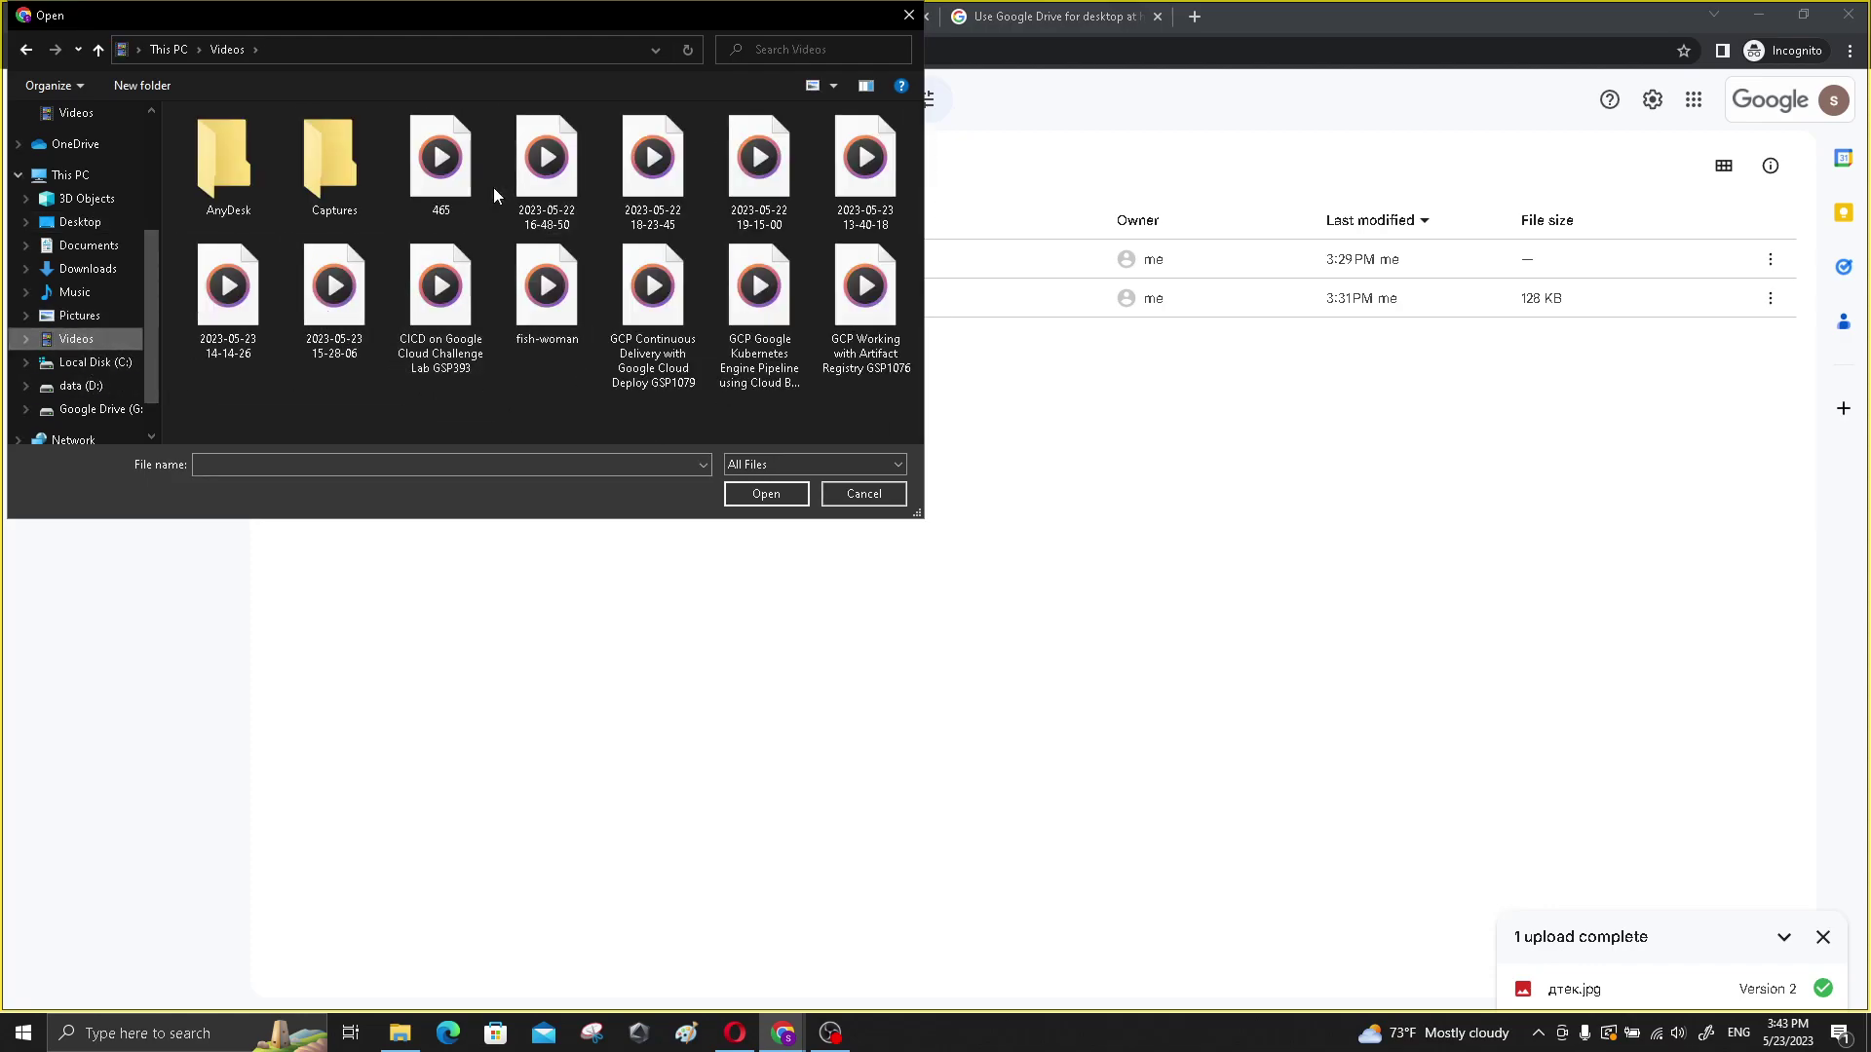
click(551, 327)
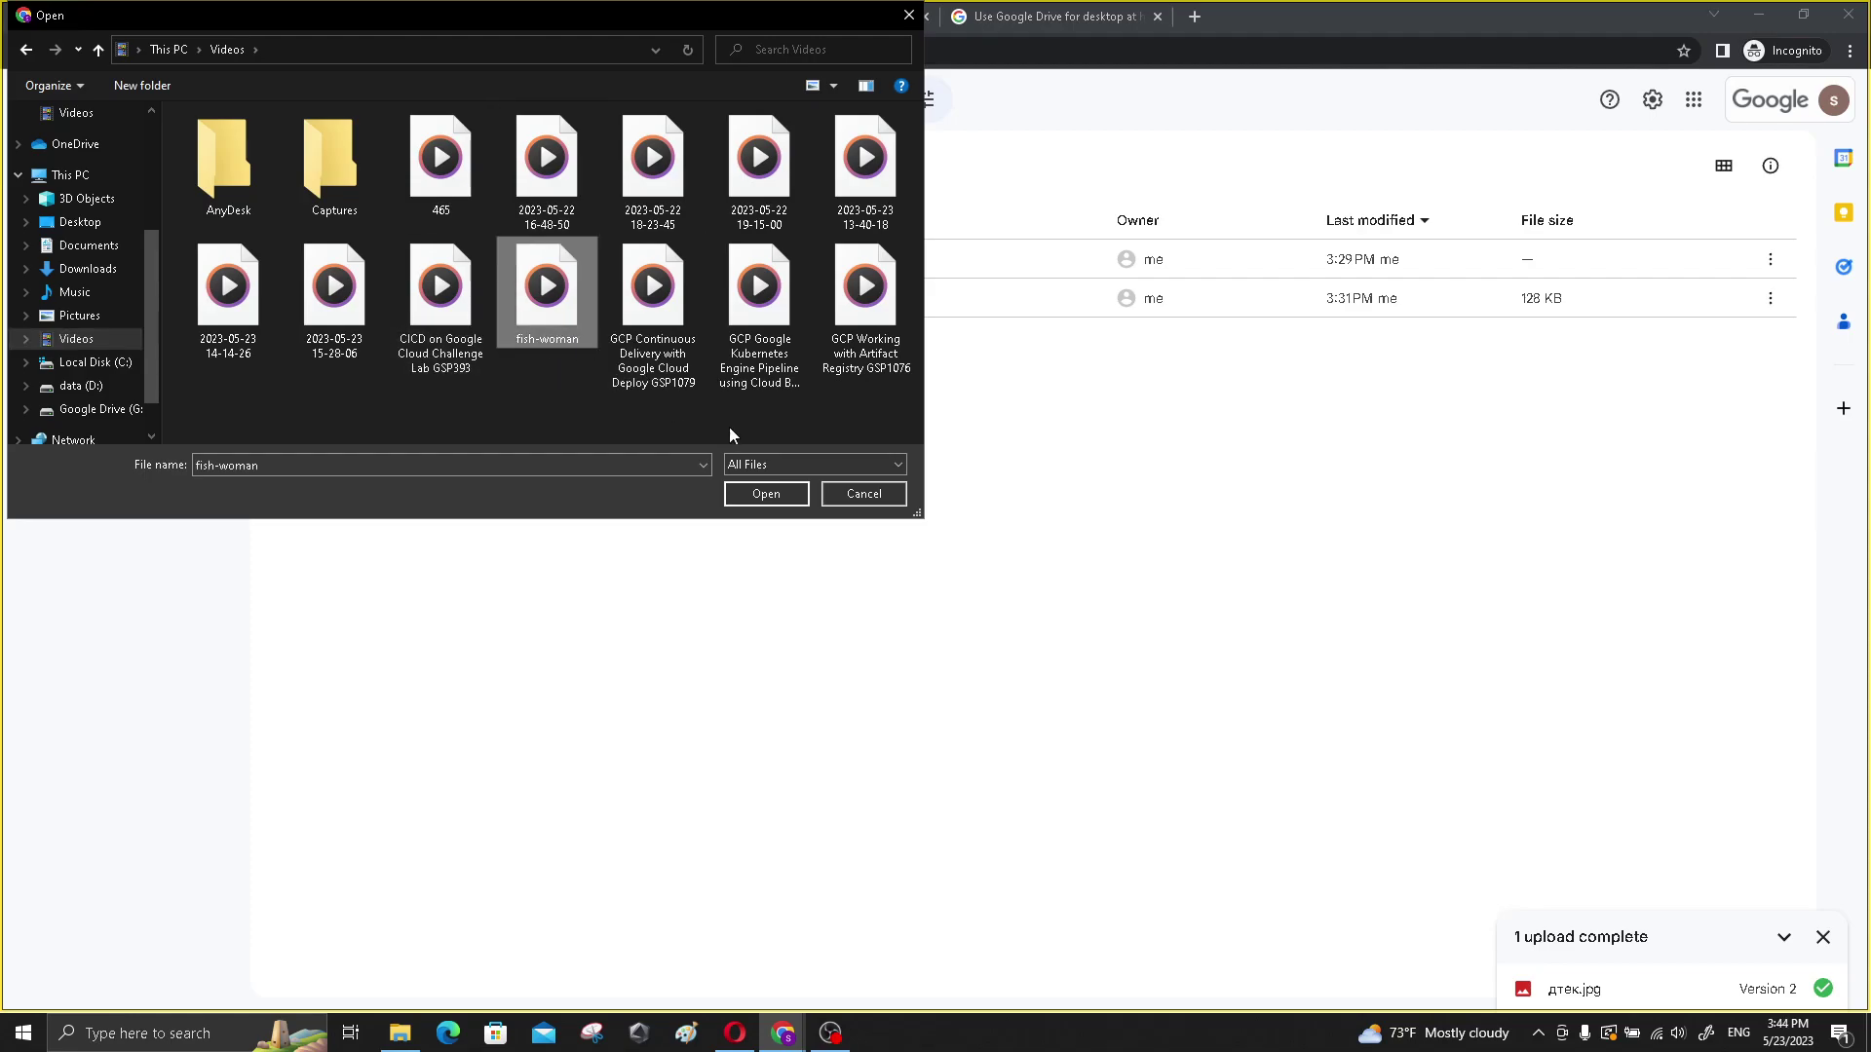
click(766, 494)
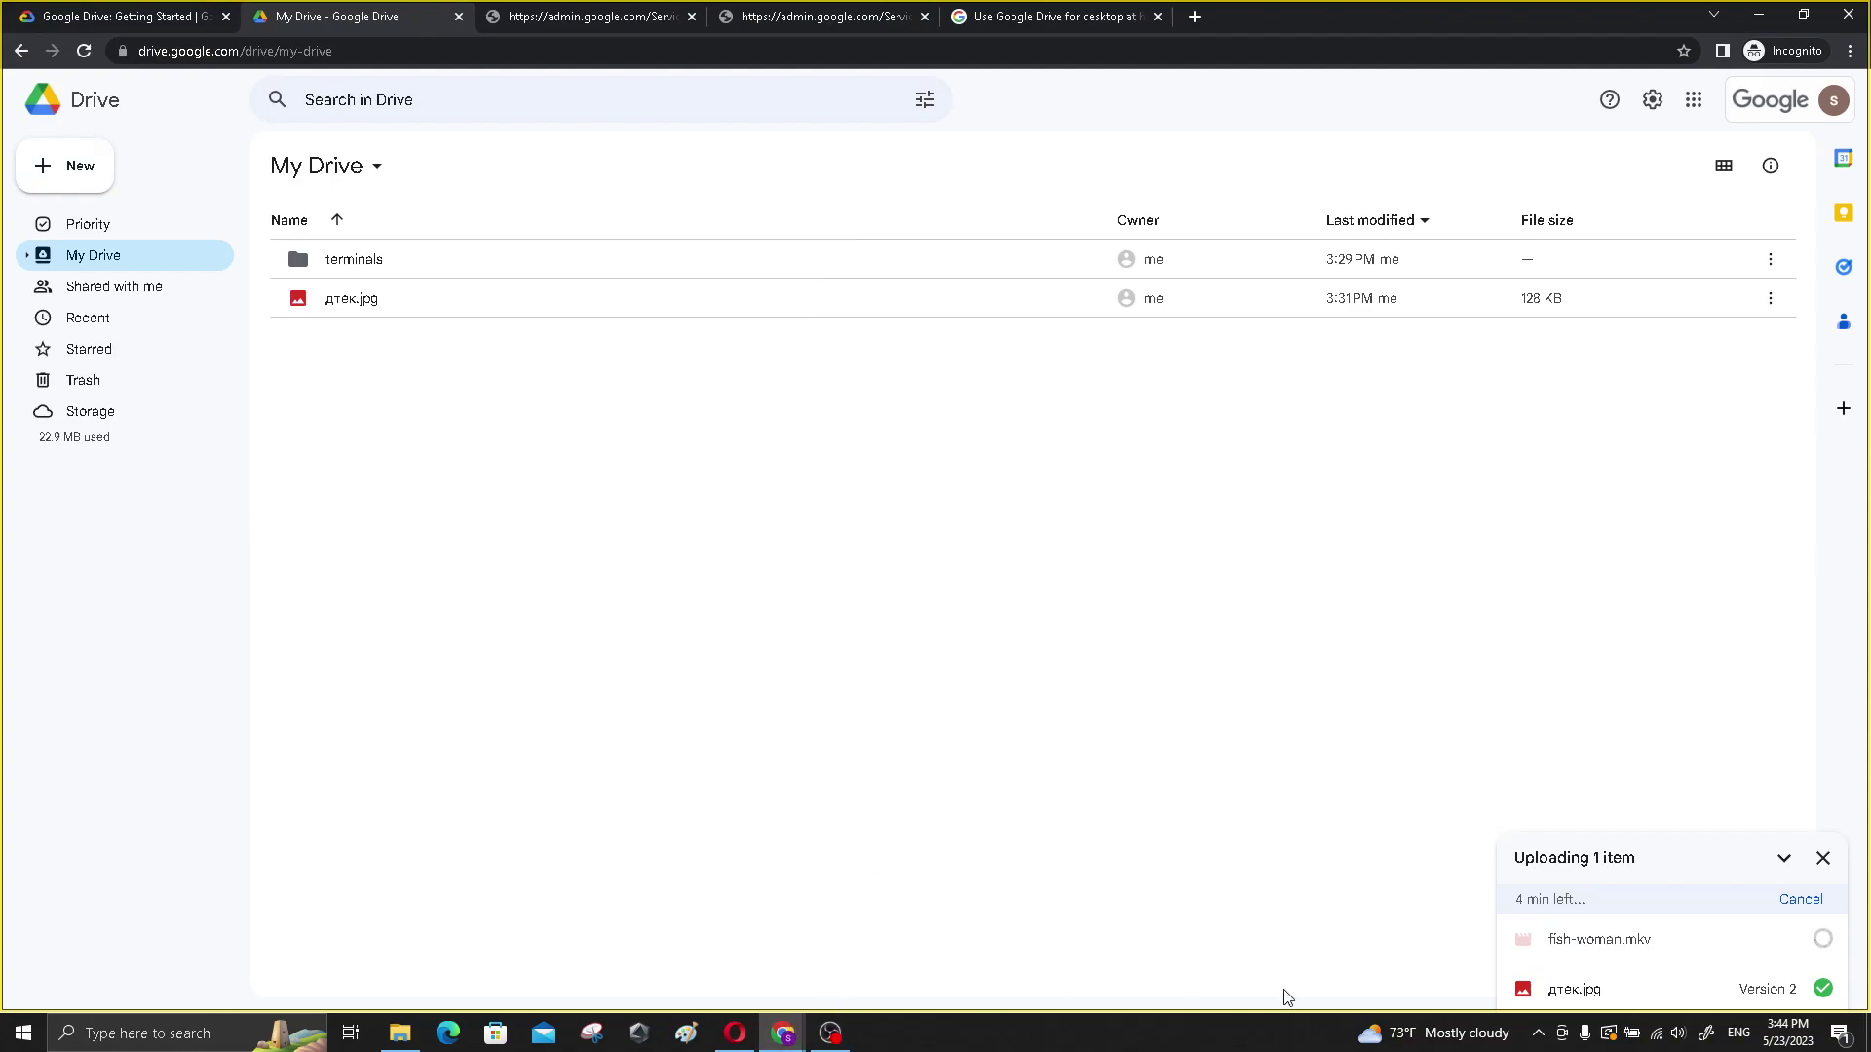
- Open the Drive for desktop panel and try its quick search of recent files
click(1538, 1033)
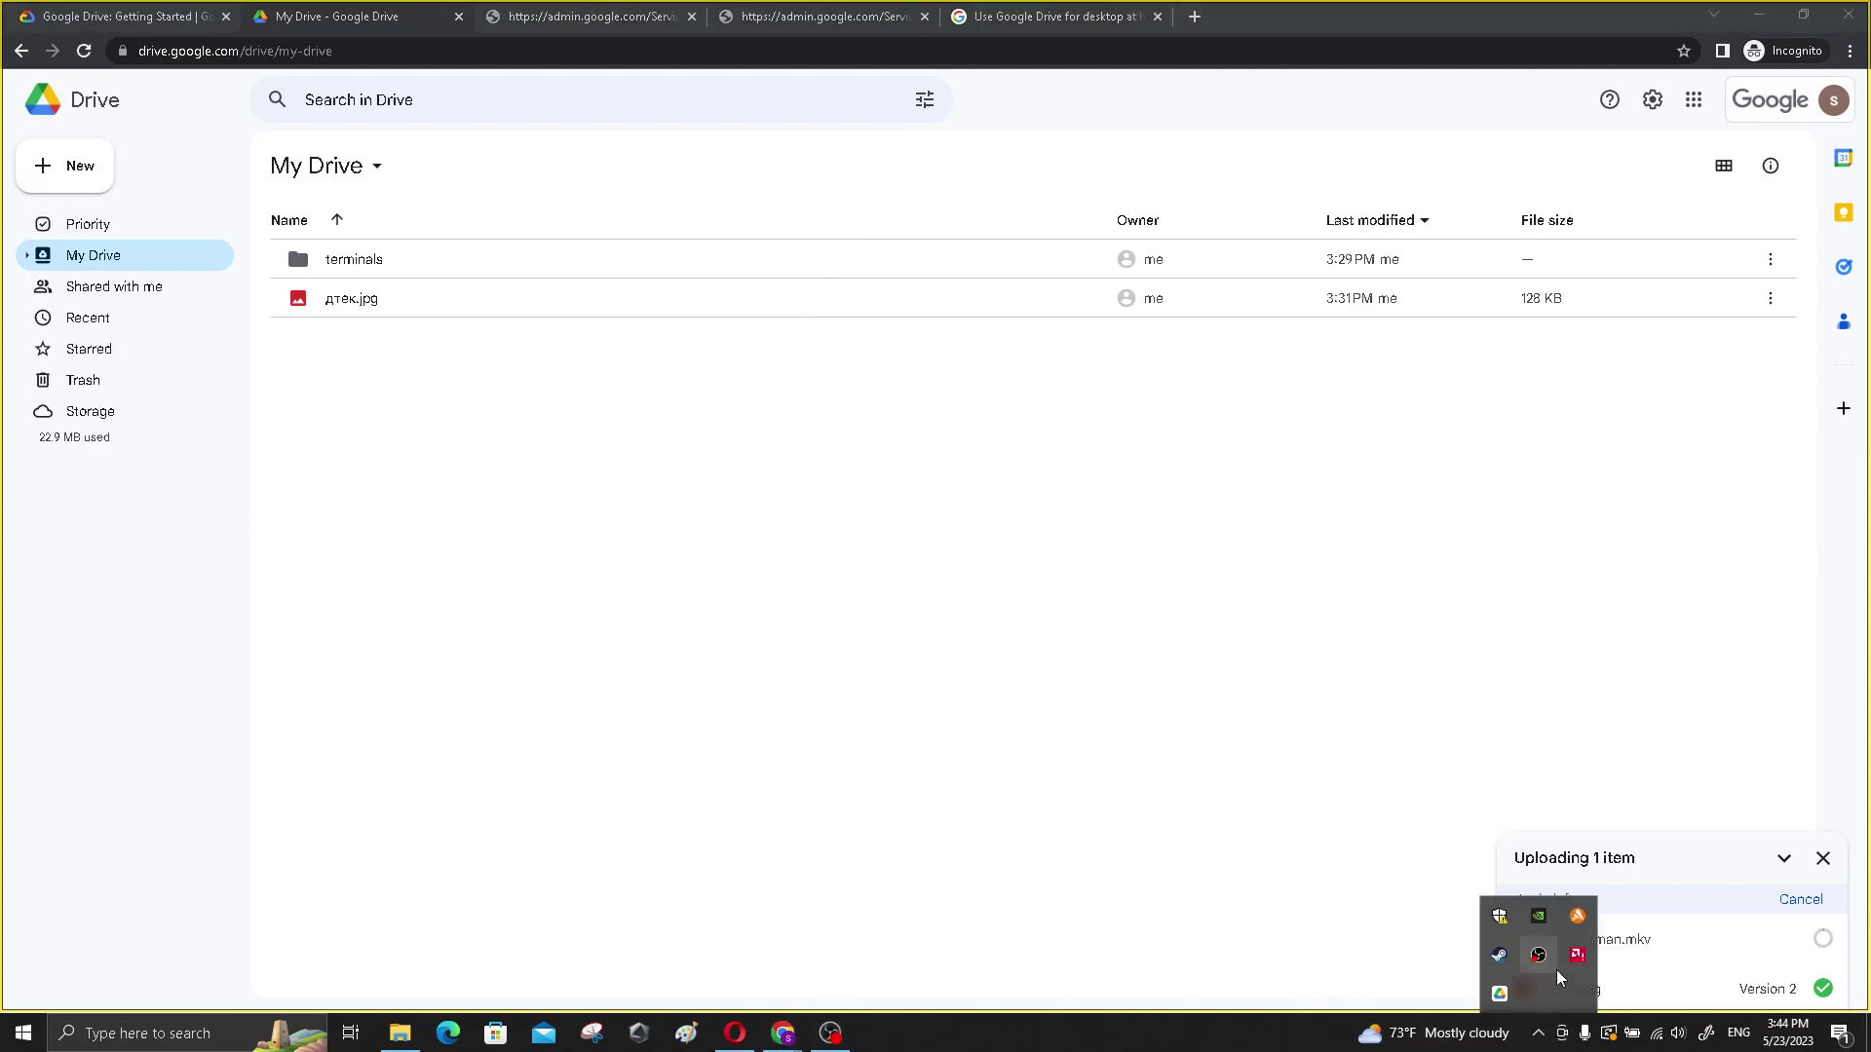
click(1511, 994)
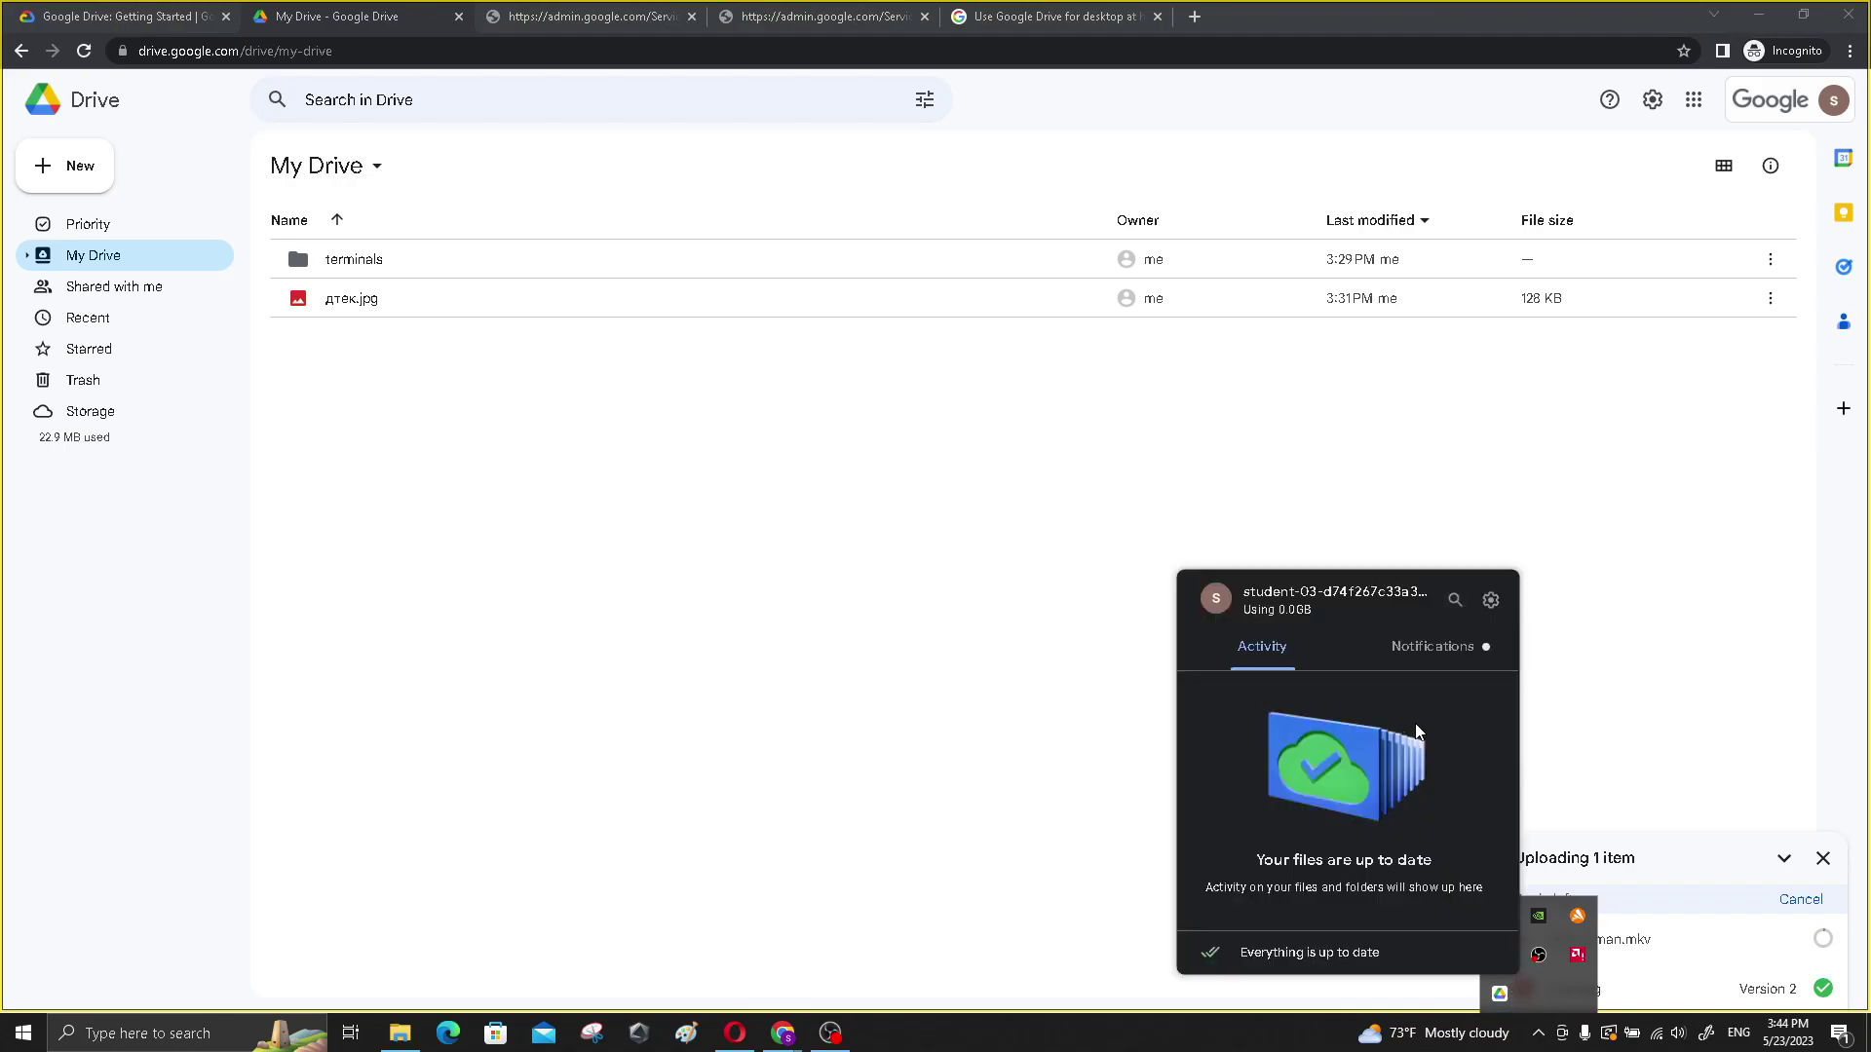
click(1452, 602)
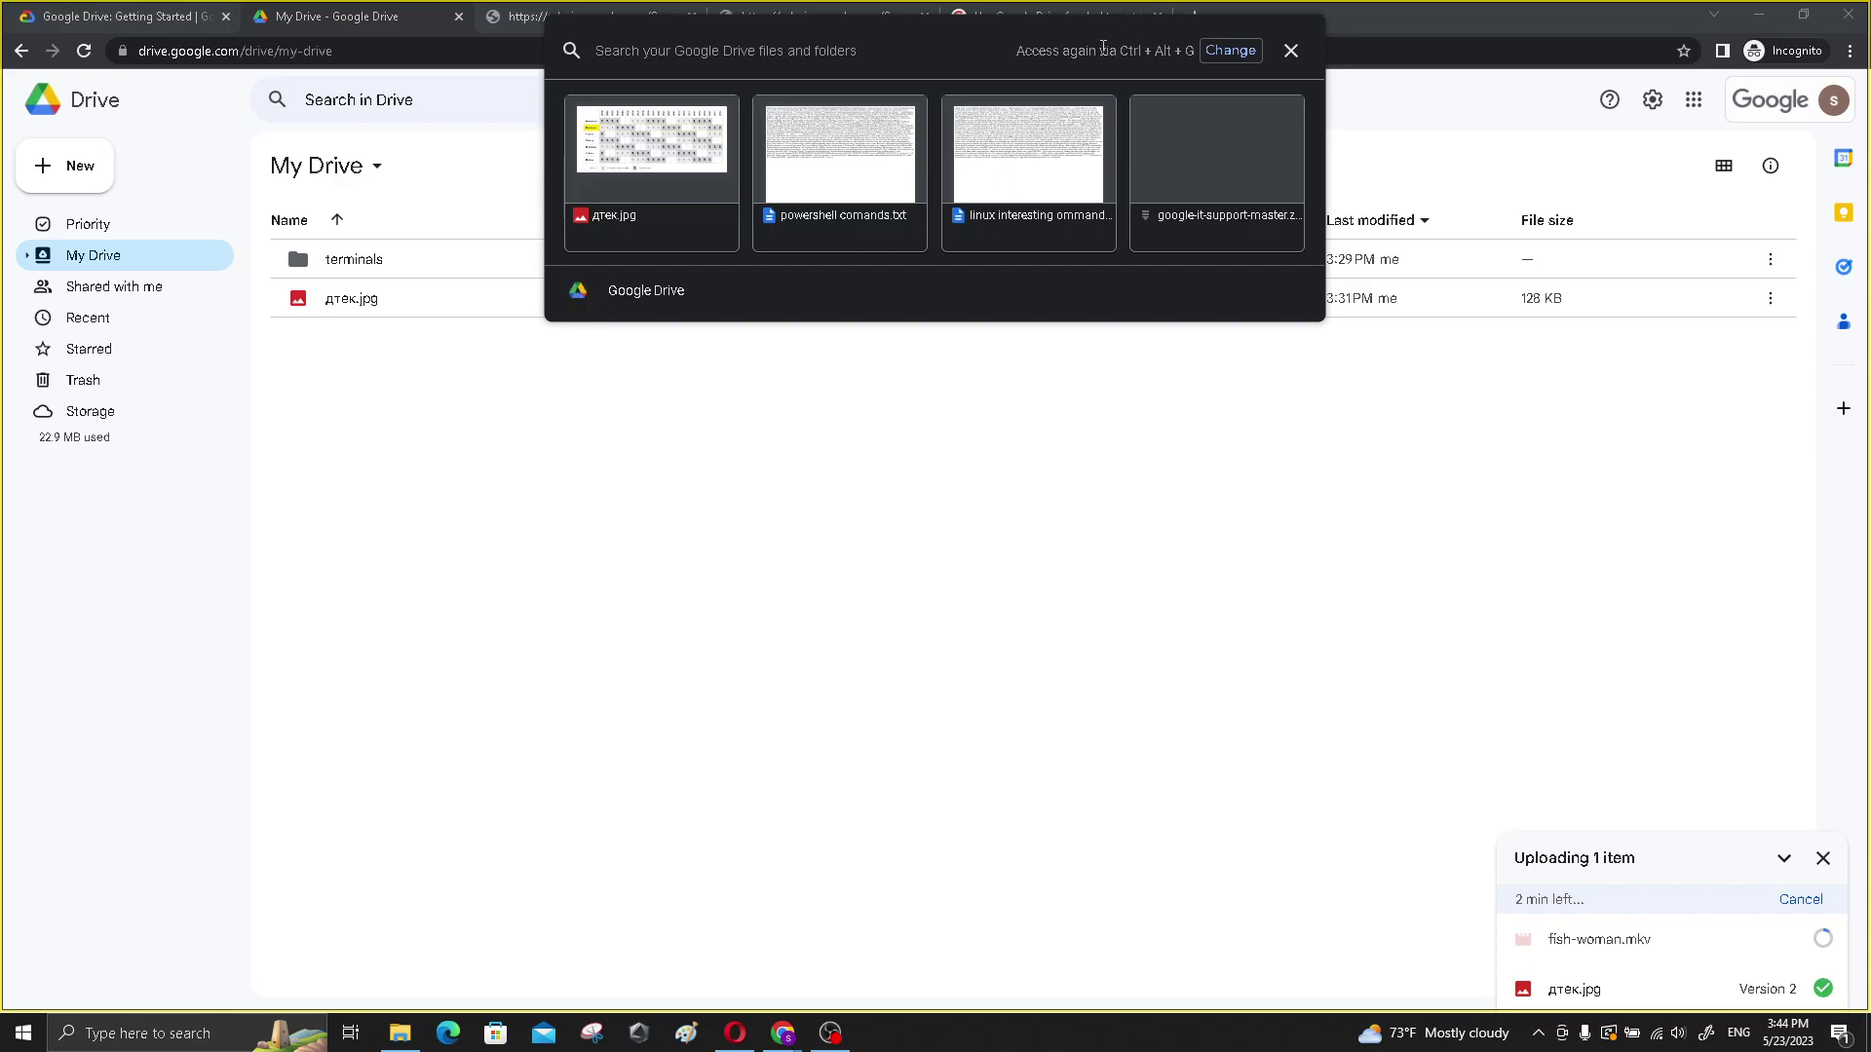
drag(1138, 54, 1190, 54)
click(1290, 50)
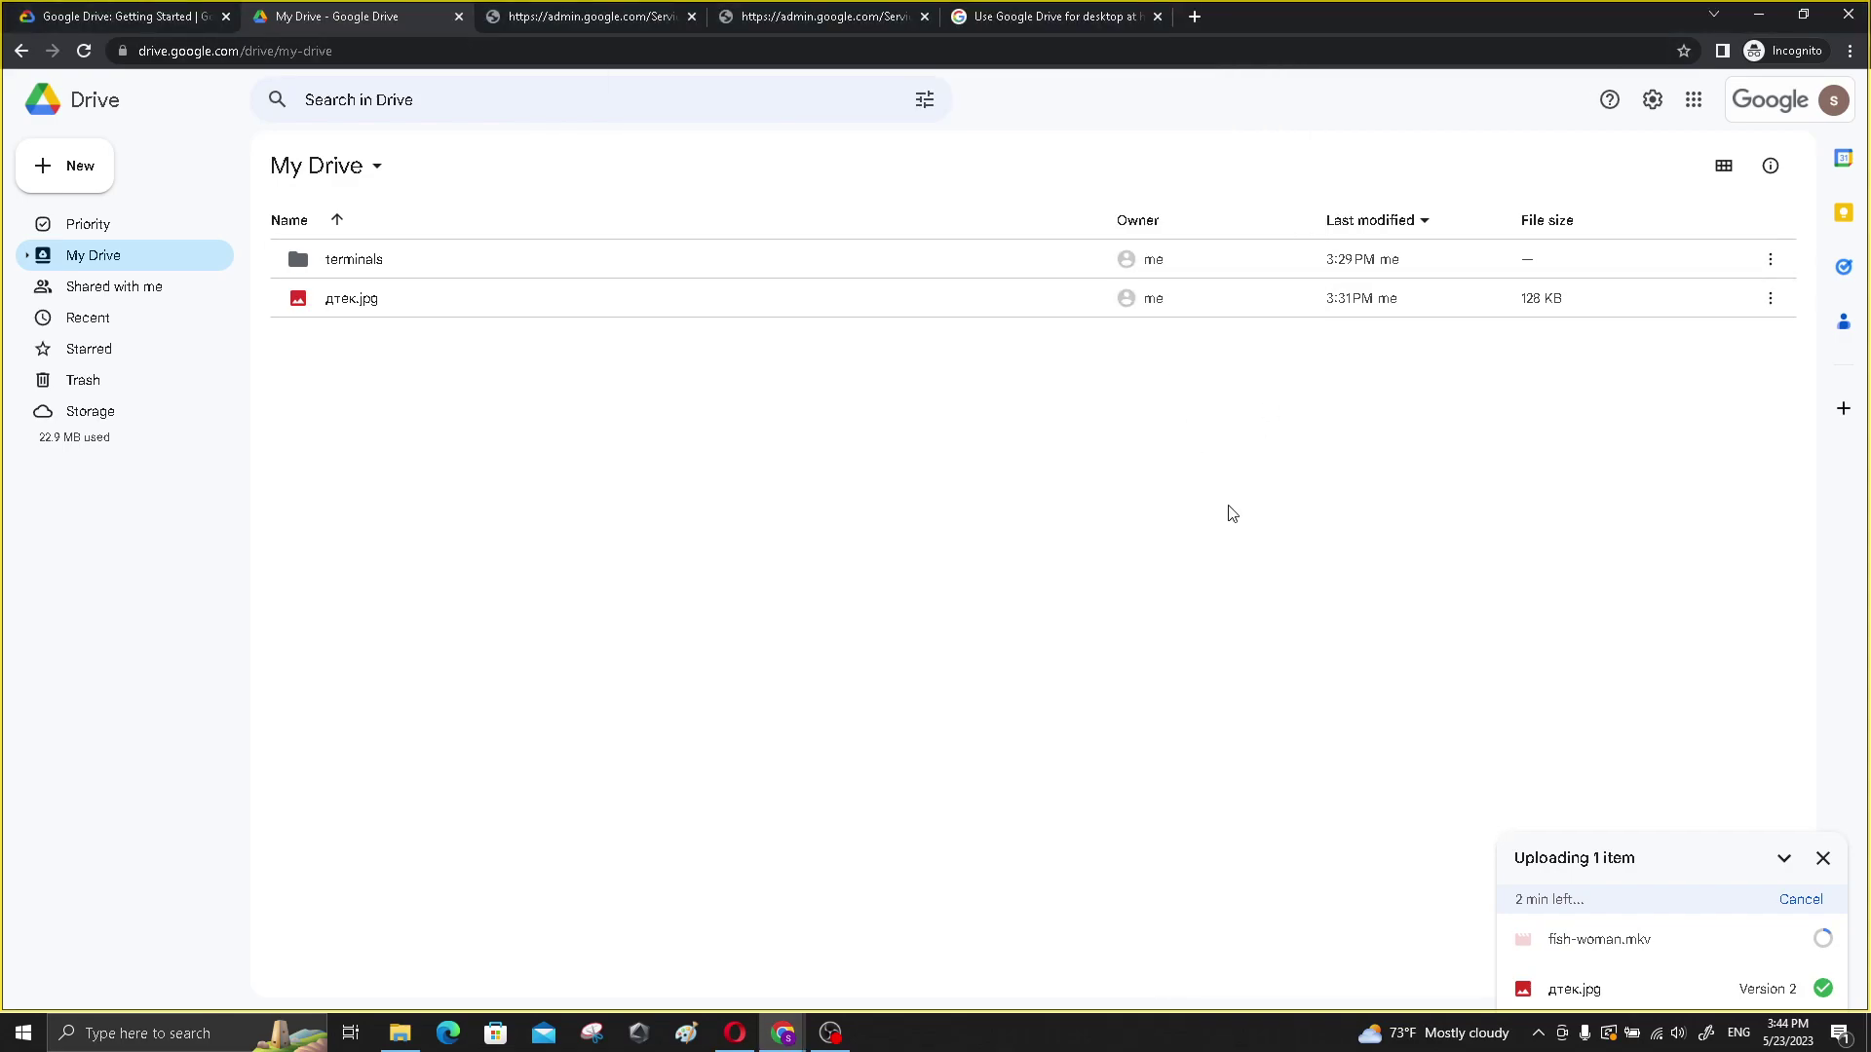
- Reopen and close quick search with Ctrl+Alt+G, then cancel the fish-woman.mkv upload
key(ctrl+alt+g)
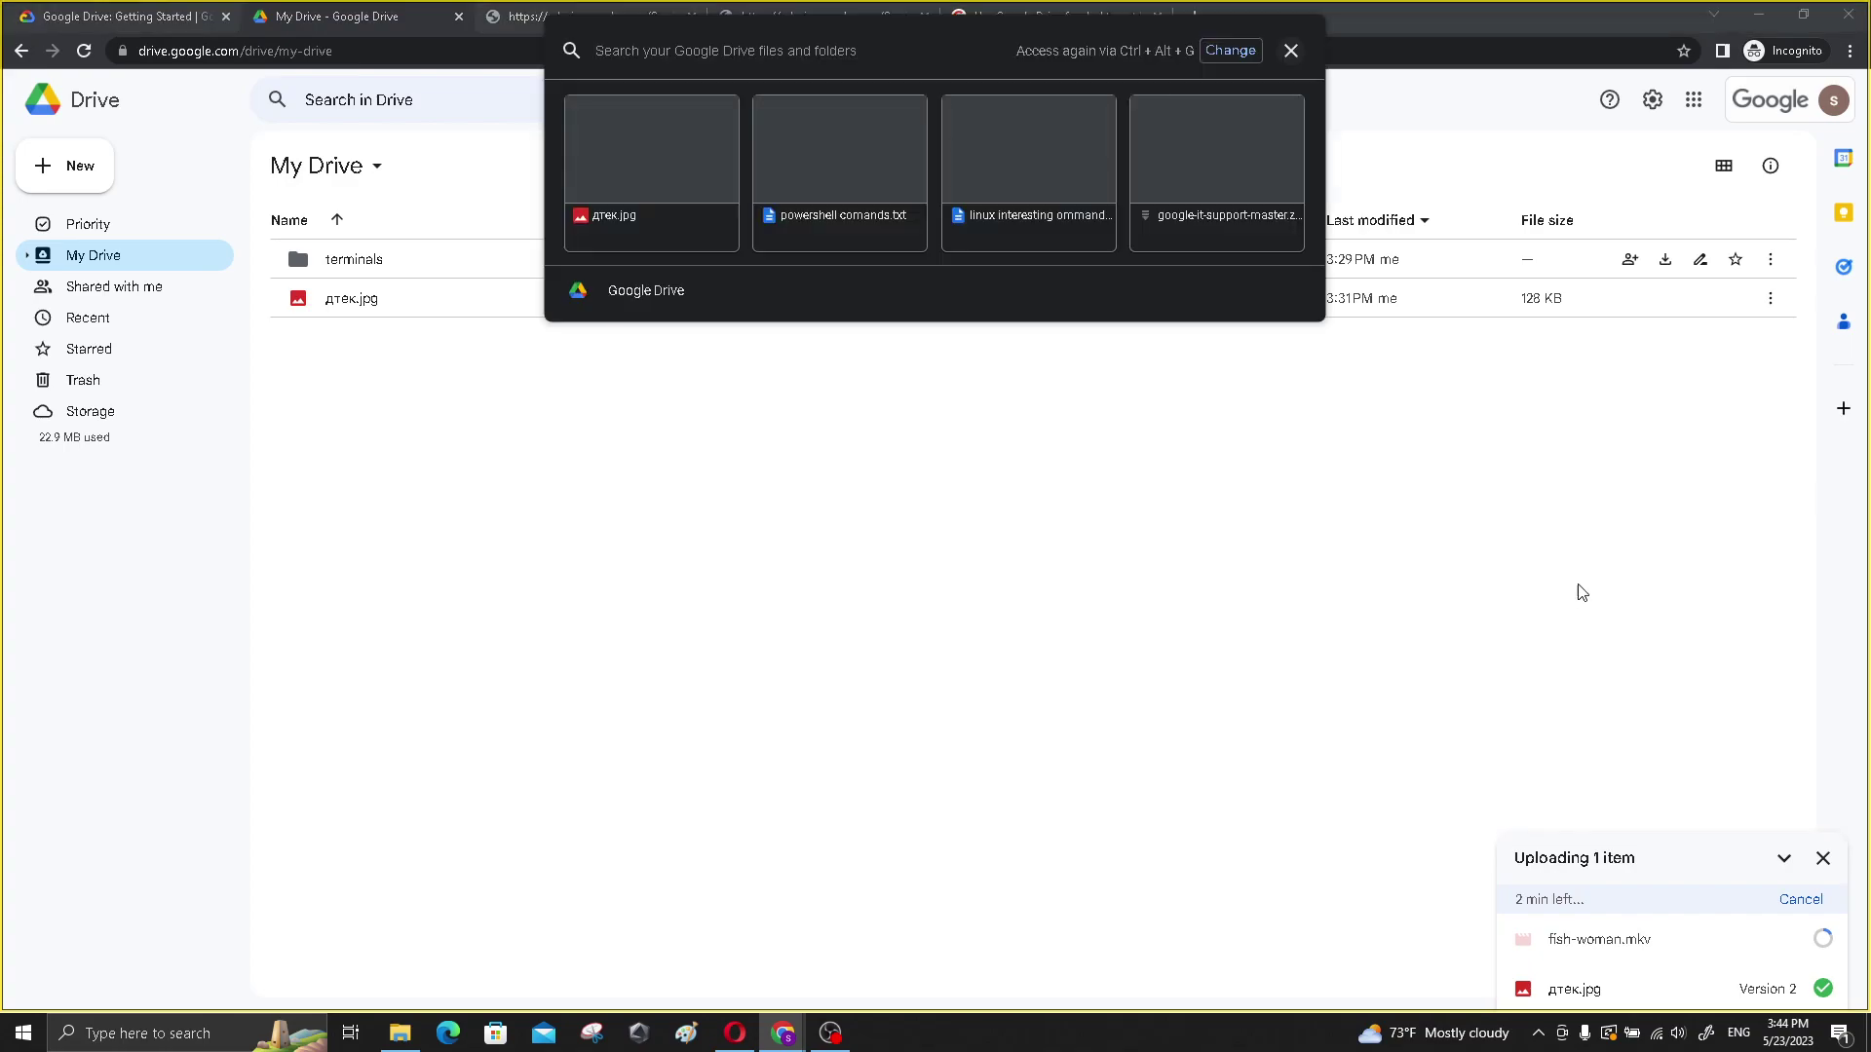
click(1291, 50)
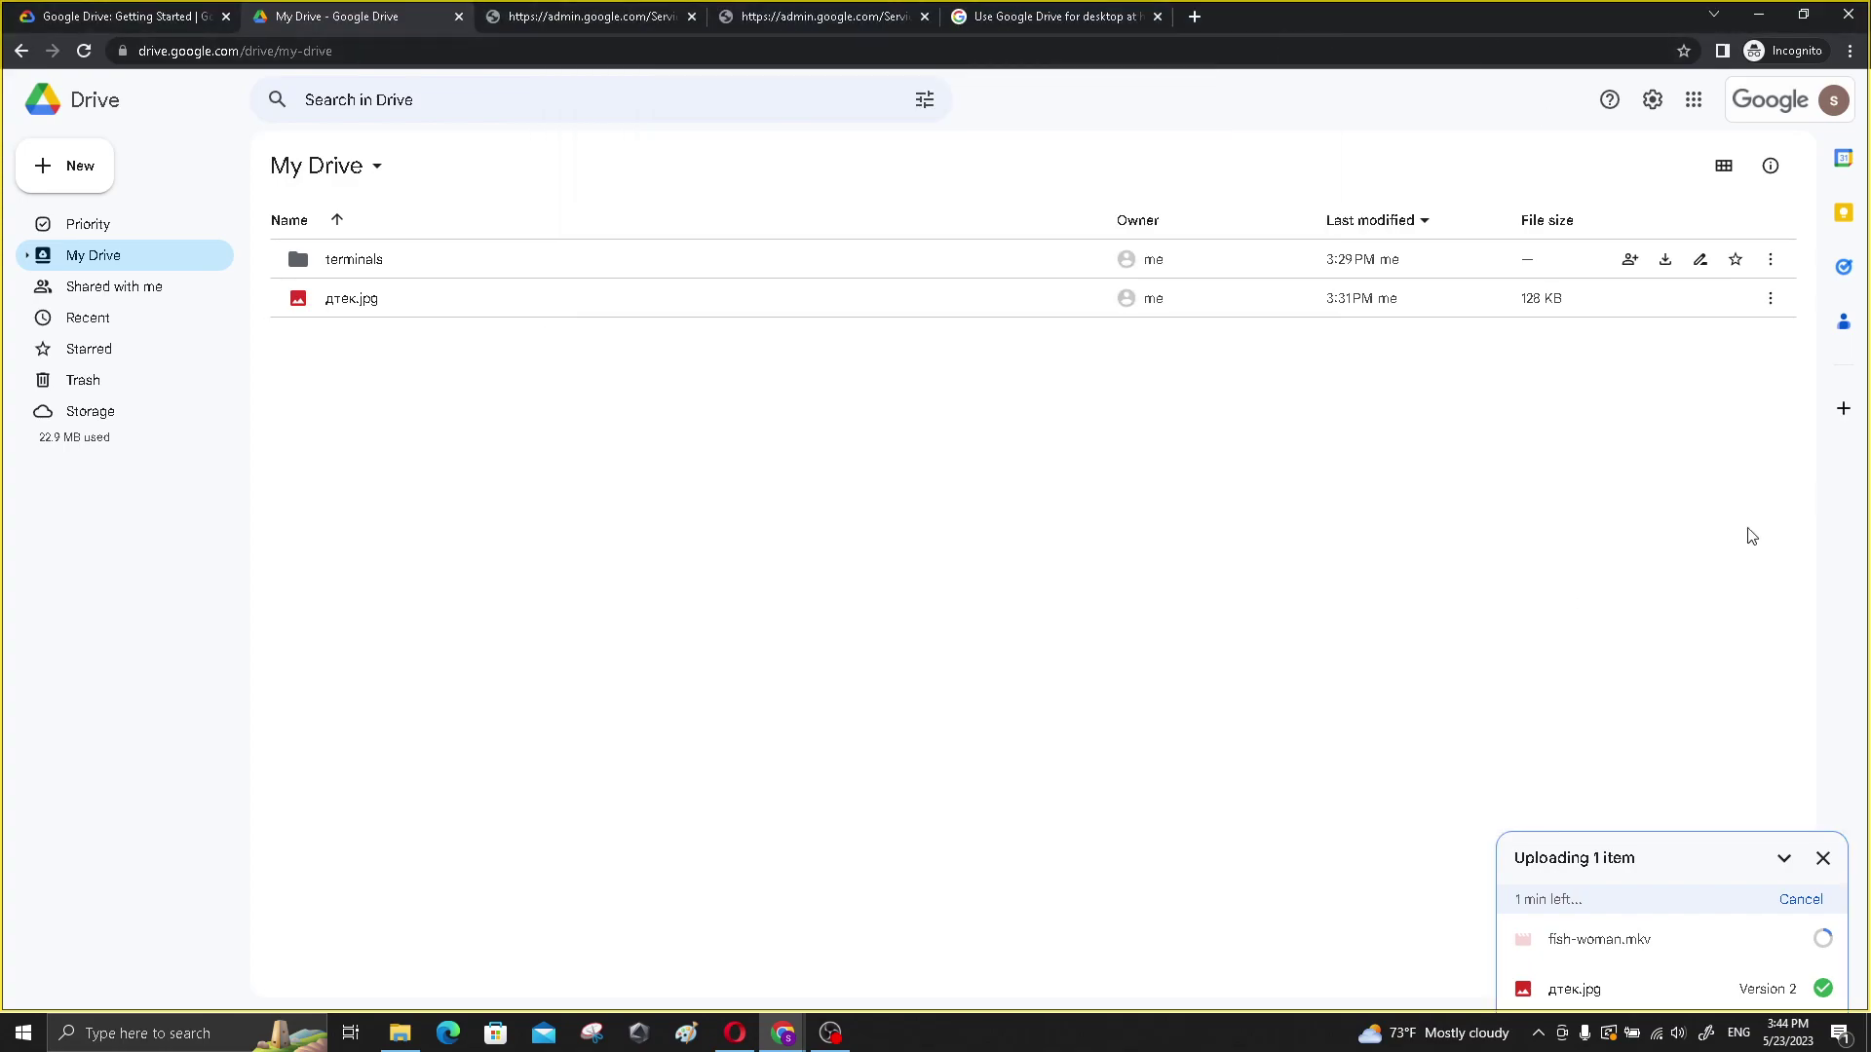
click(1824, 941)
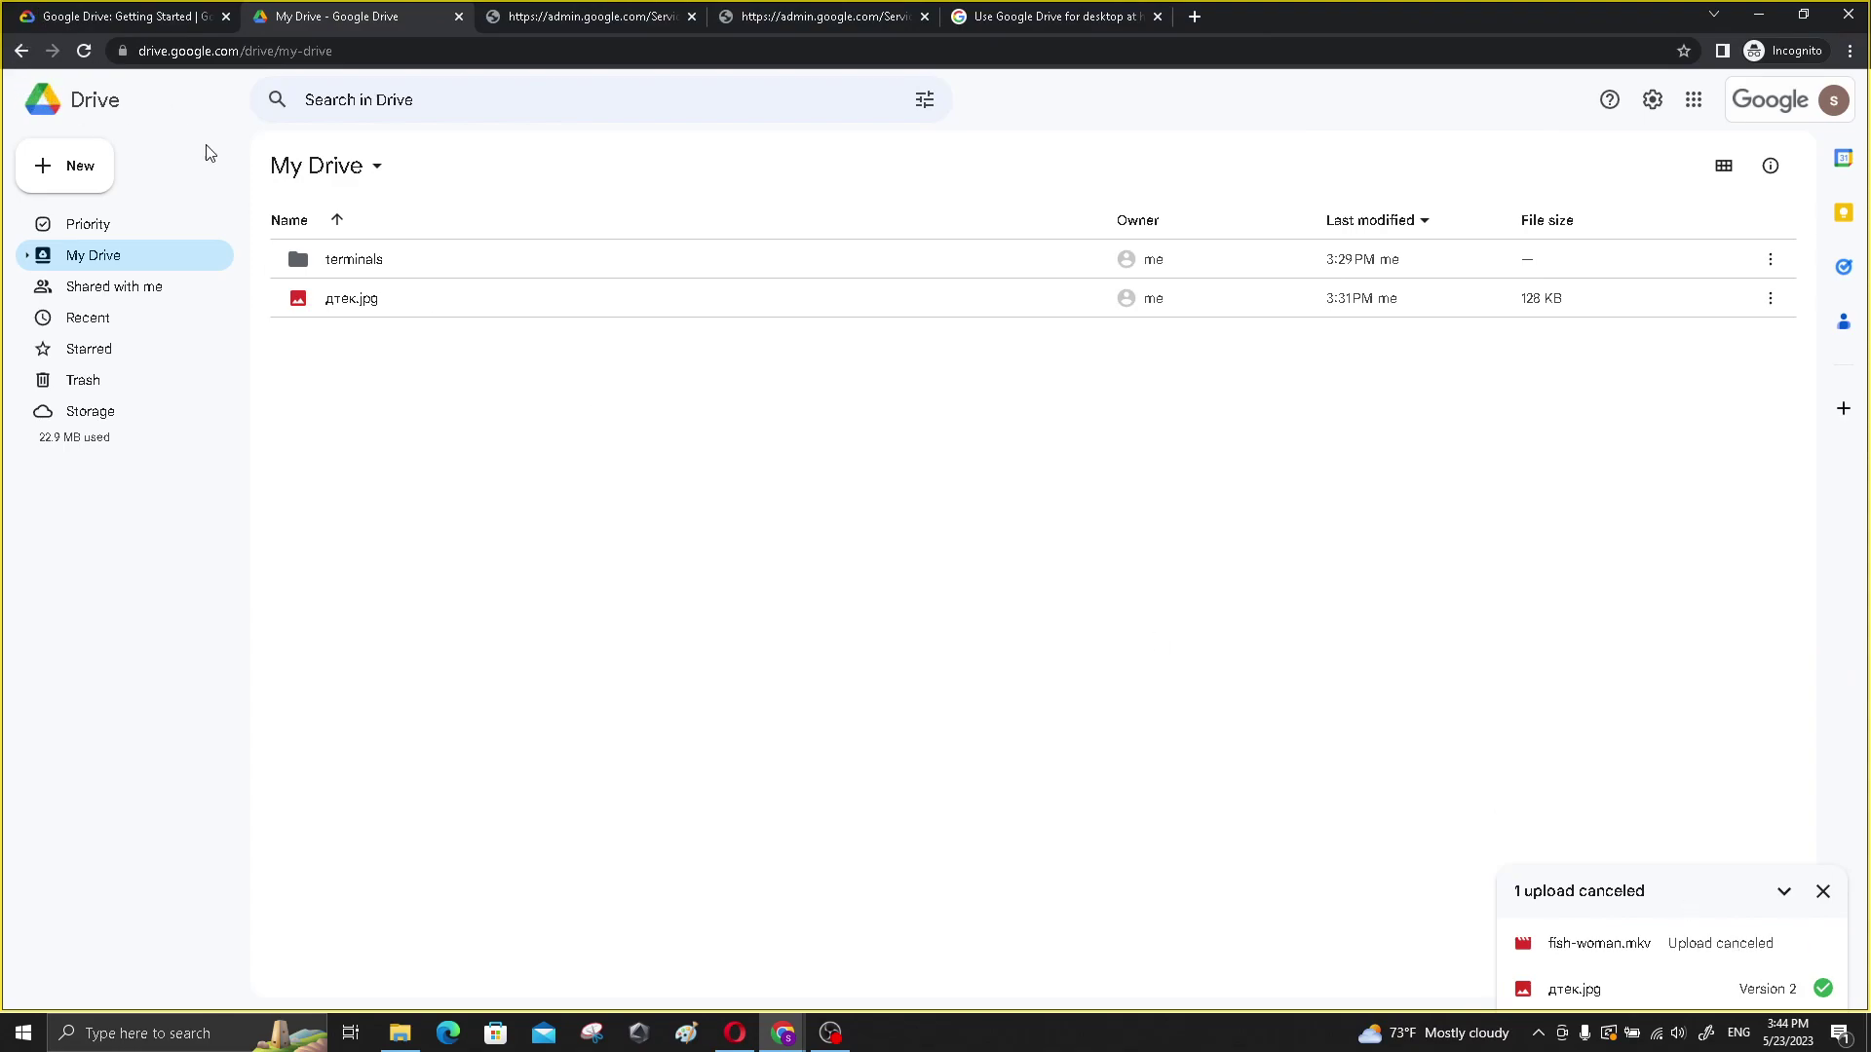
click(60, 167)
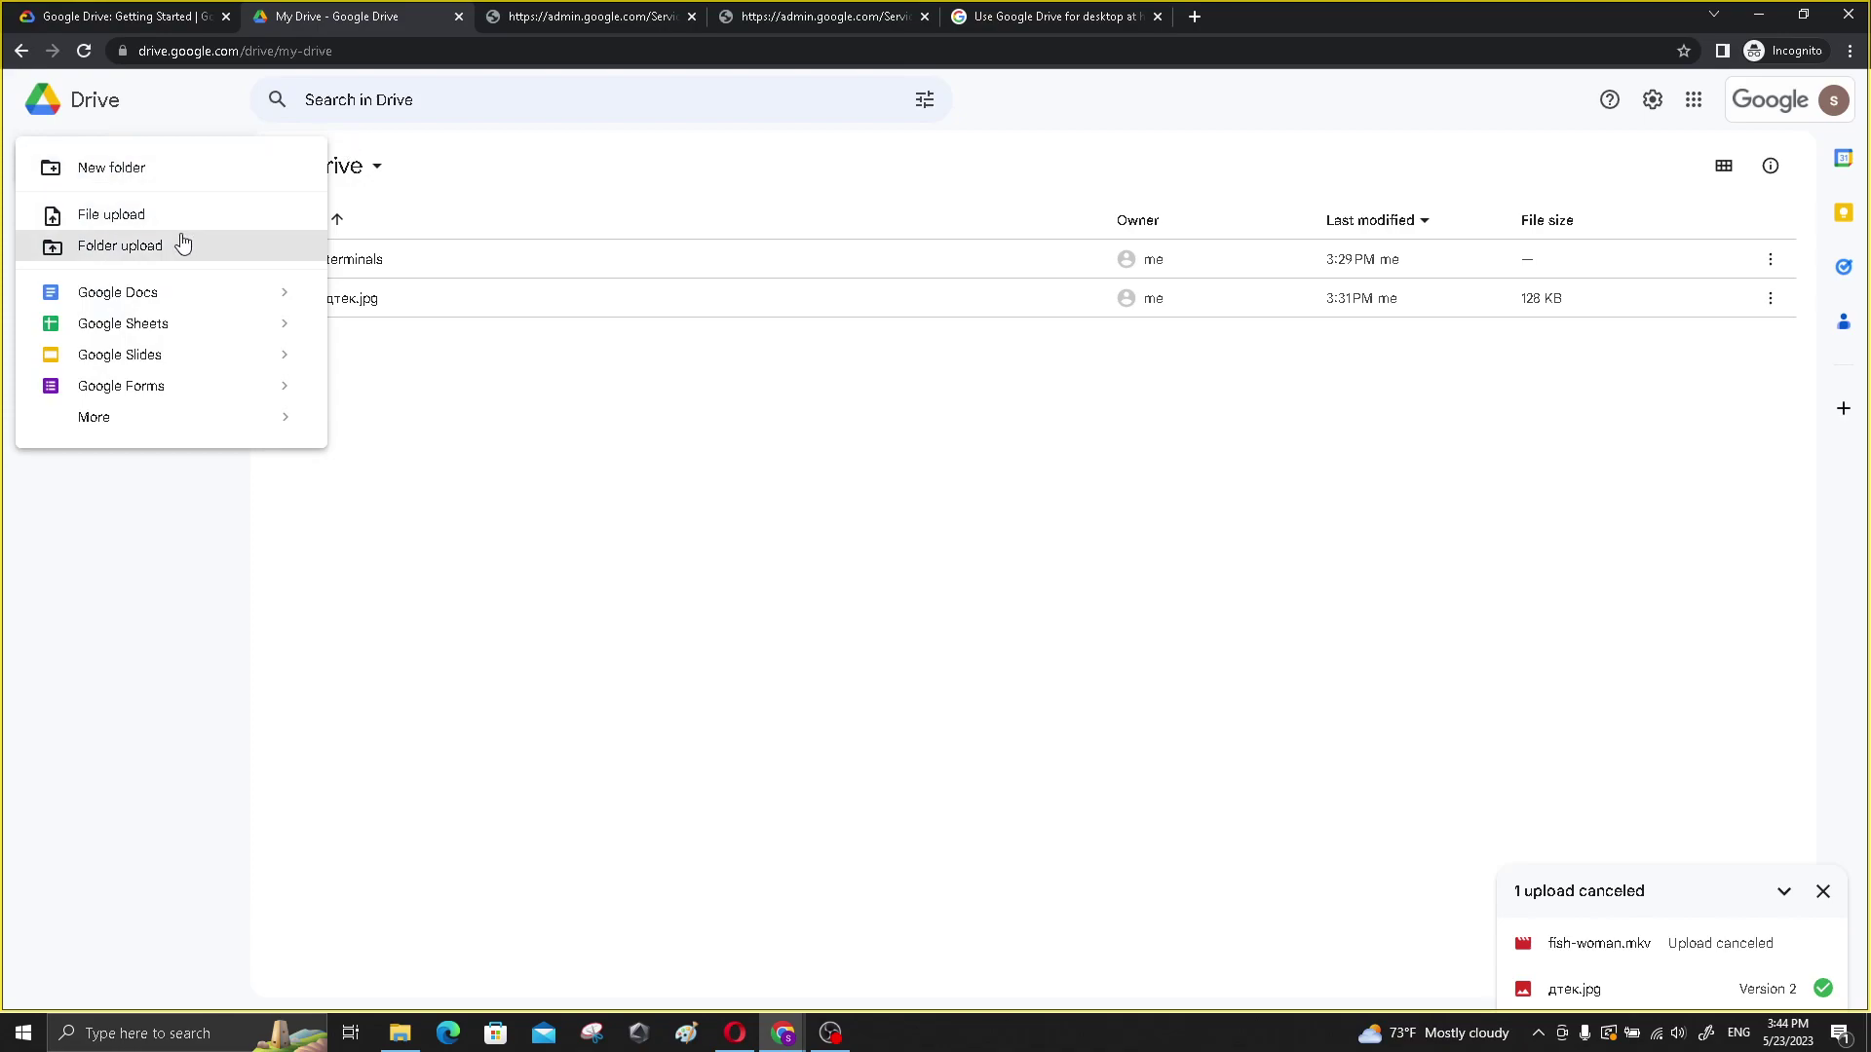
- Create a new blank Google Docs document and type hello into it
click(278, 293)
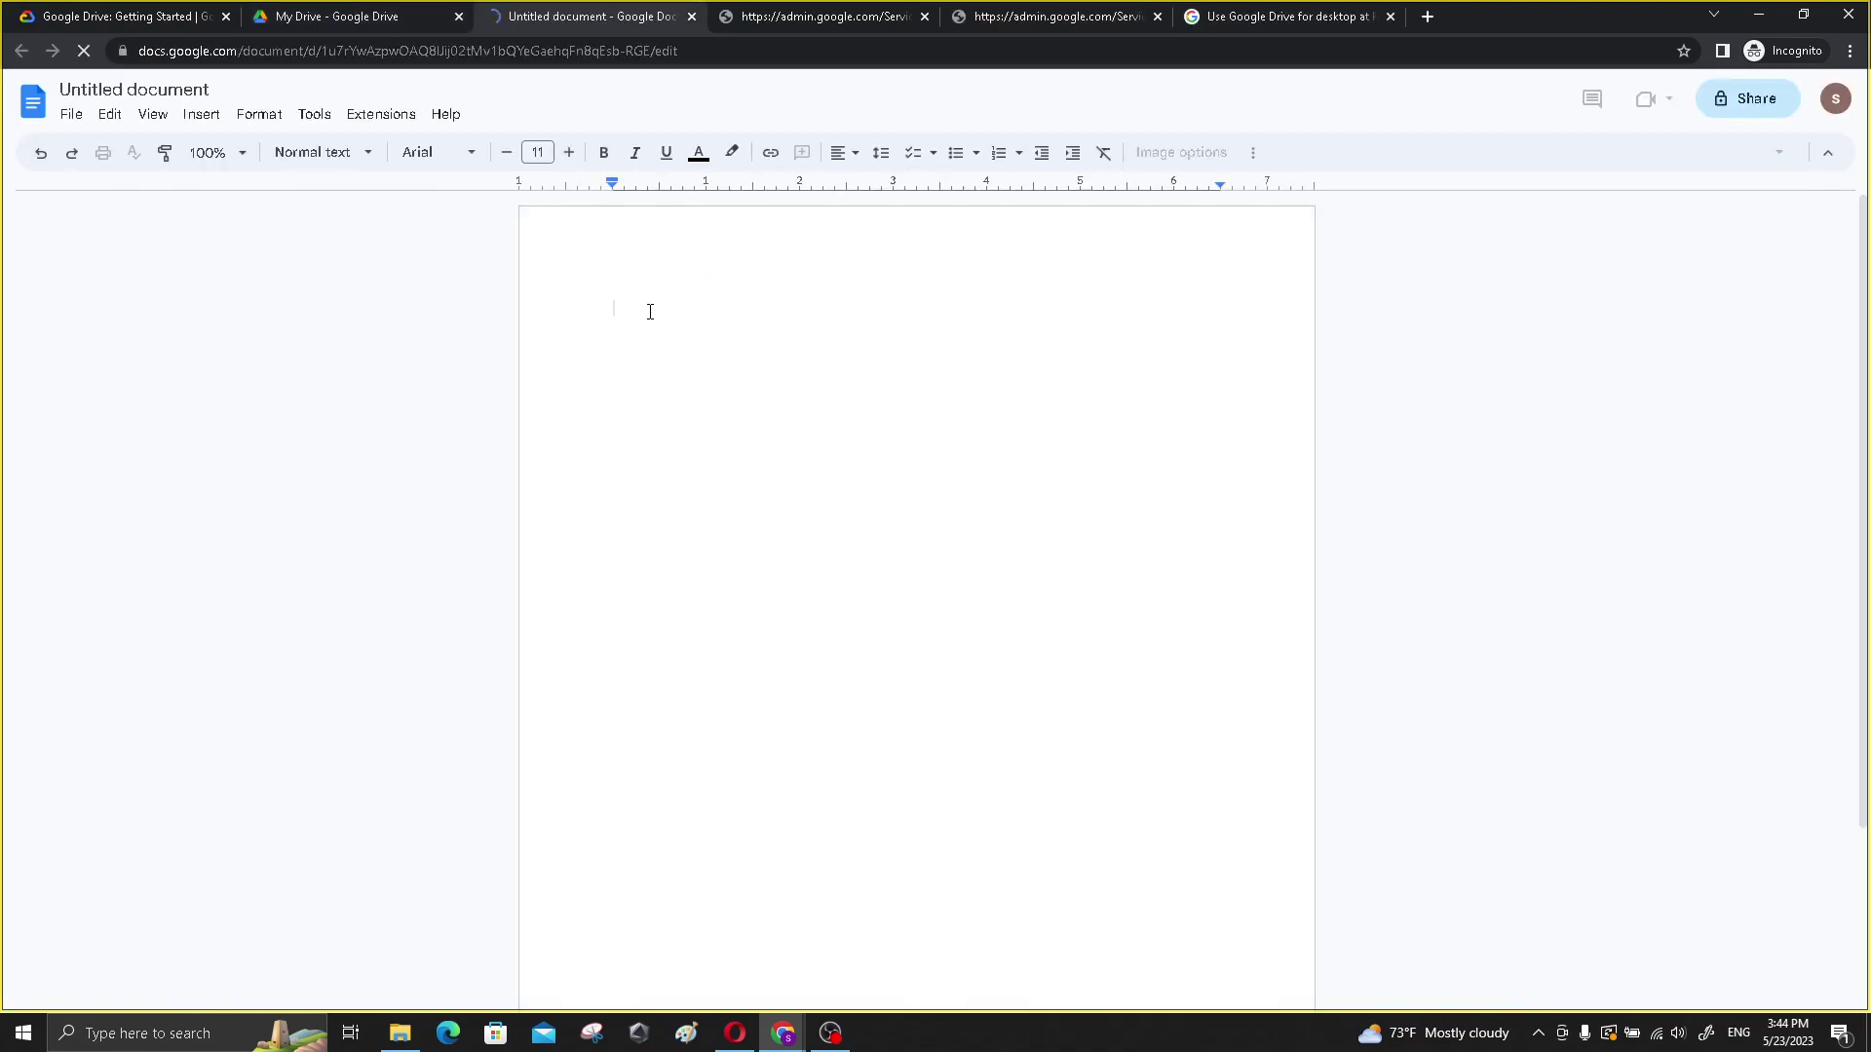
text(h)
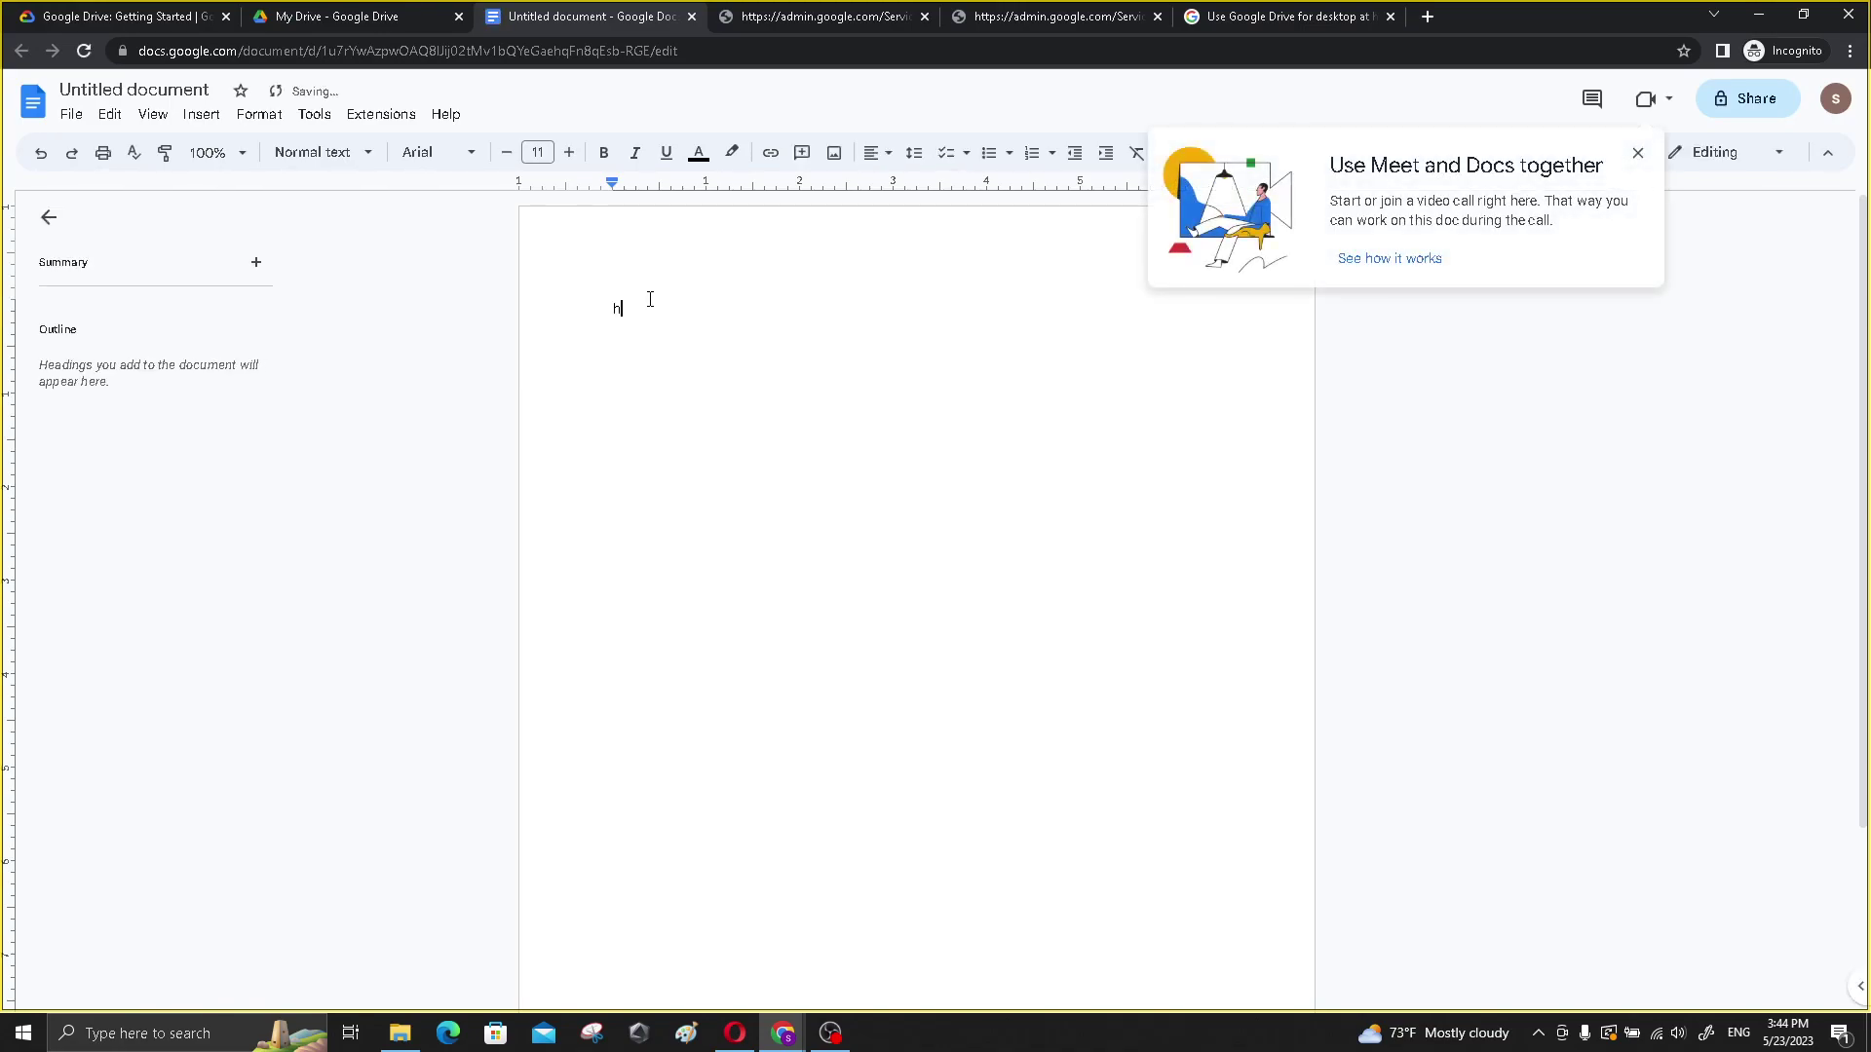
click(1636, 158)
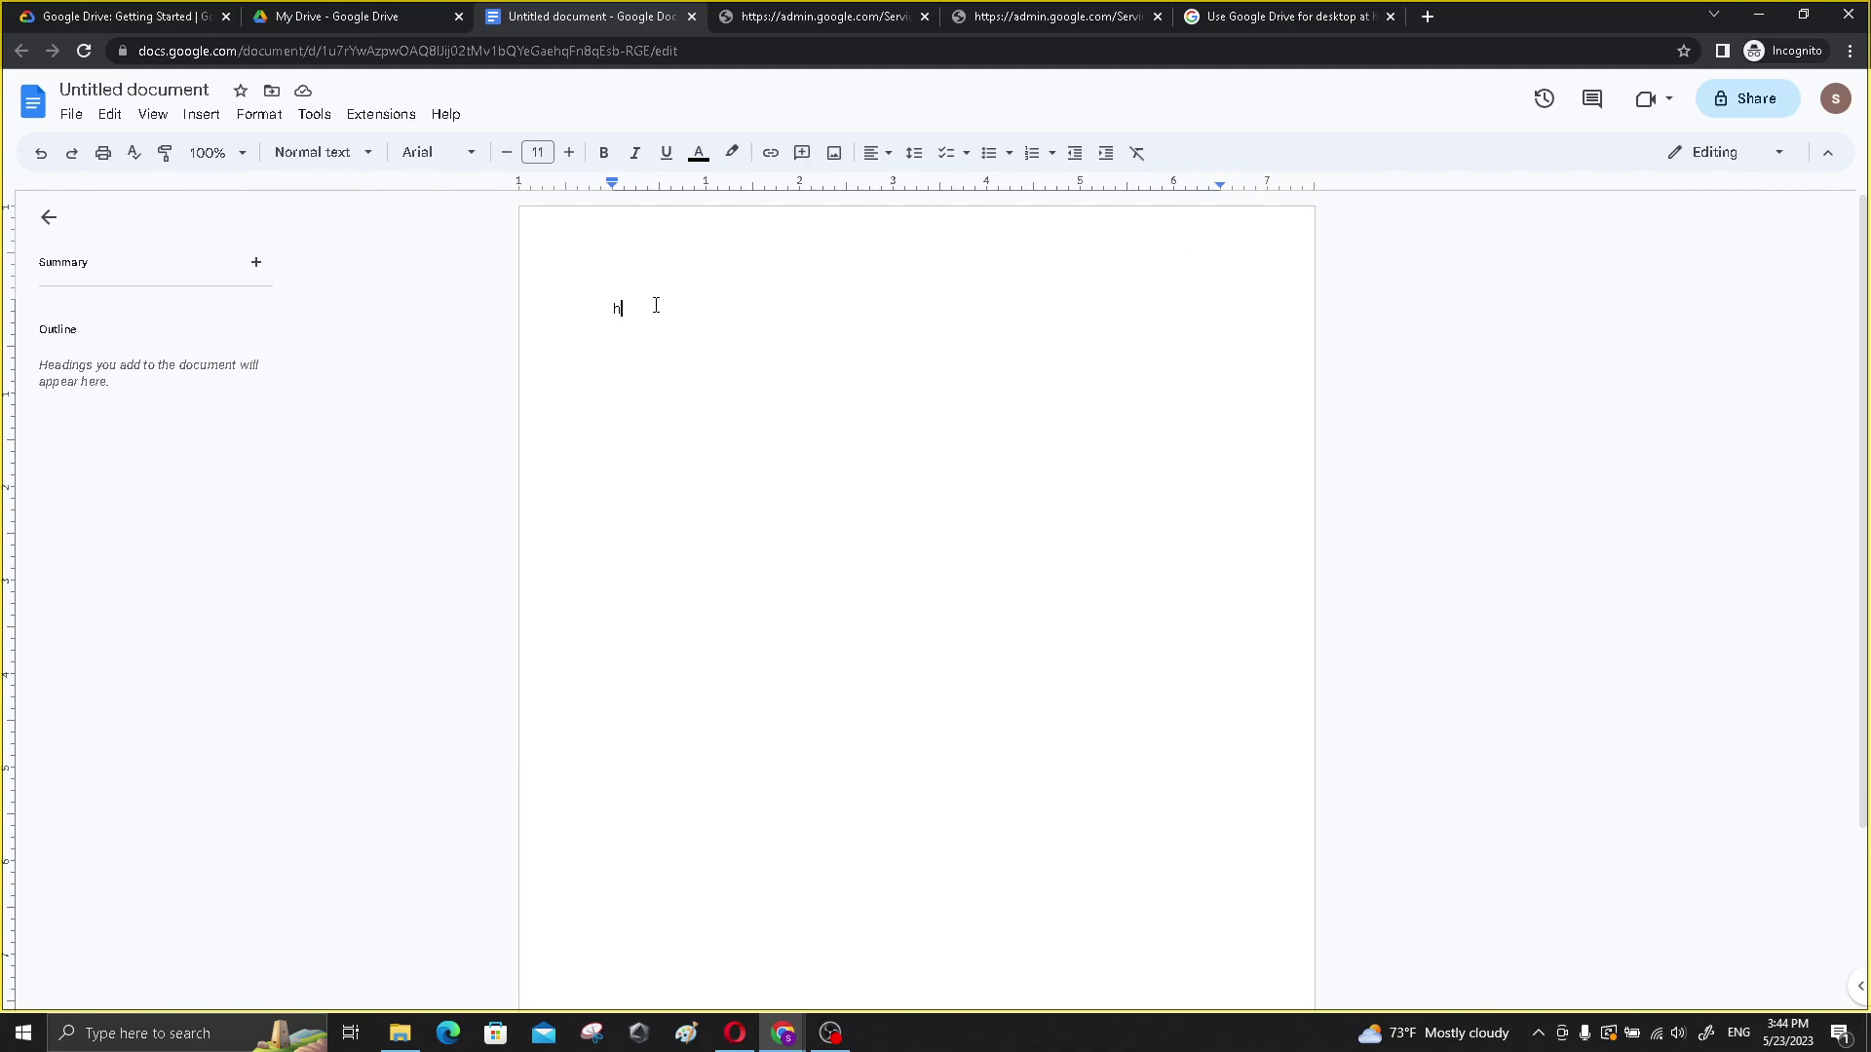
text(ello)
- Title the document hello, view the File > Download formats, then close it
click(71, 114)
mouse_move(135, 295)
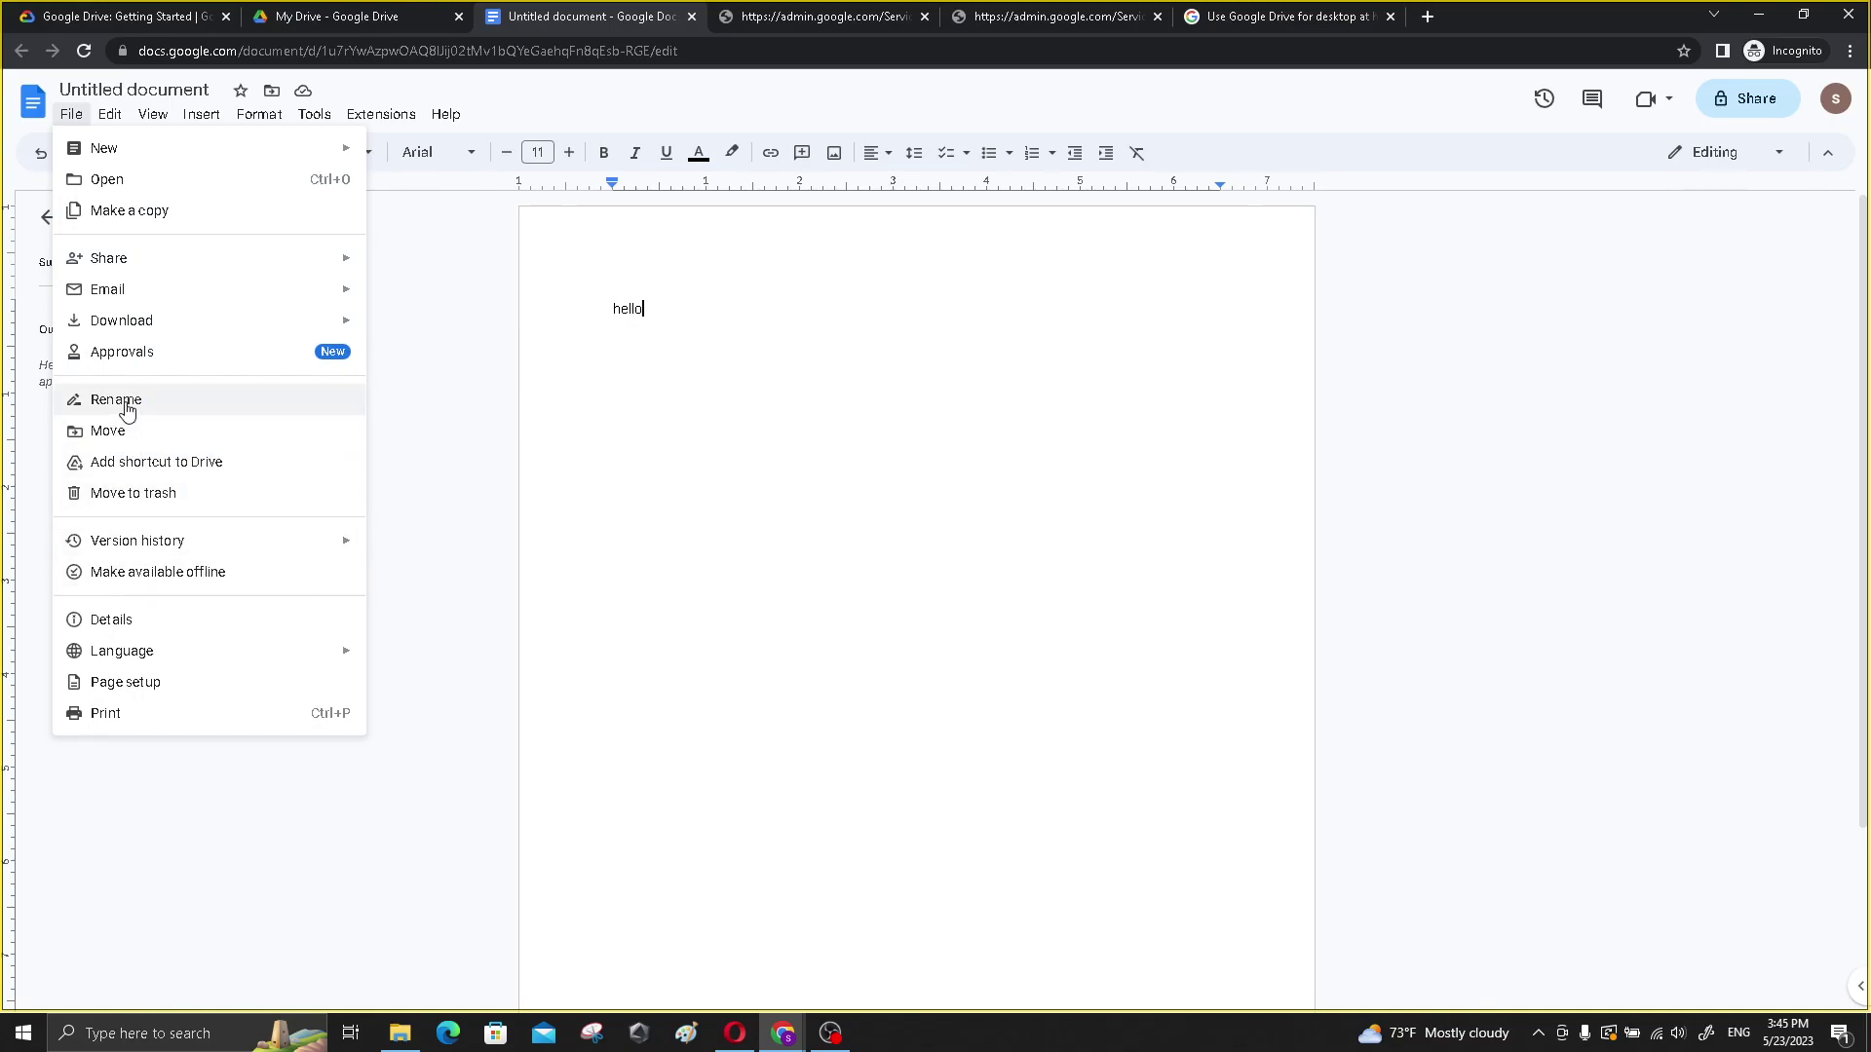
click(126, 409)
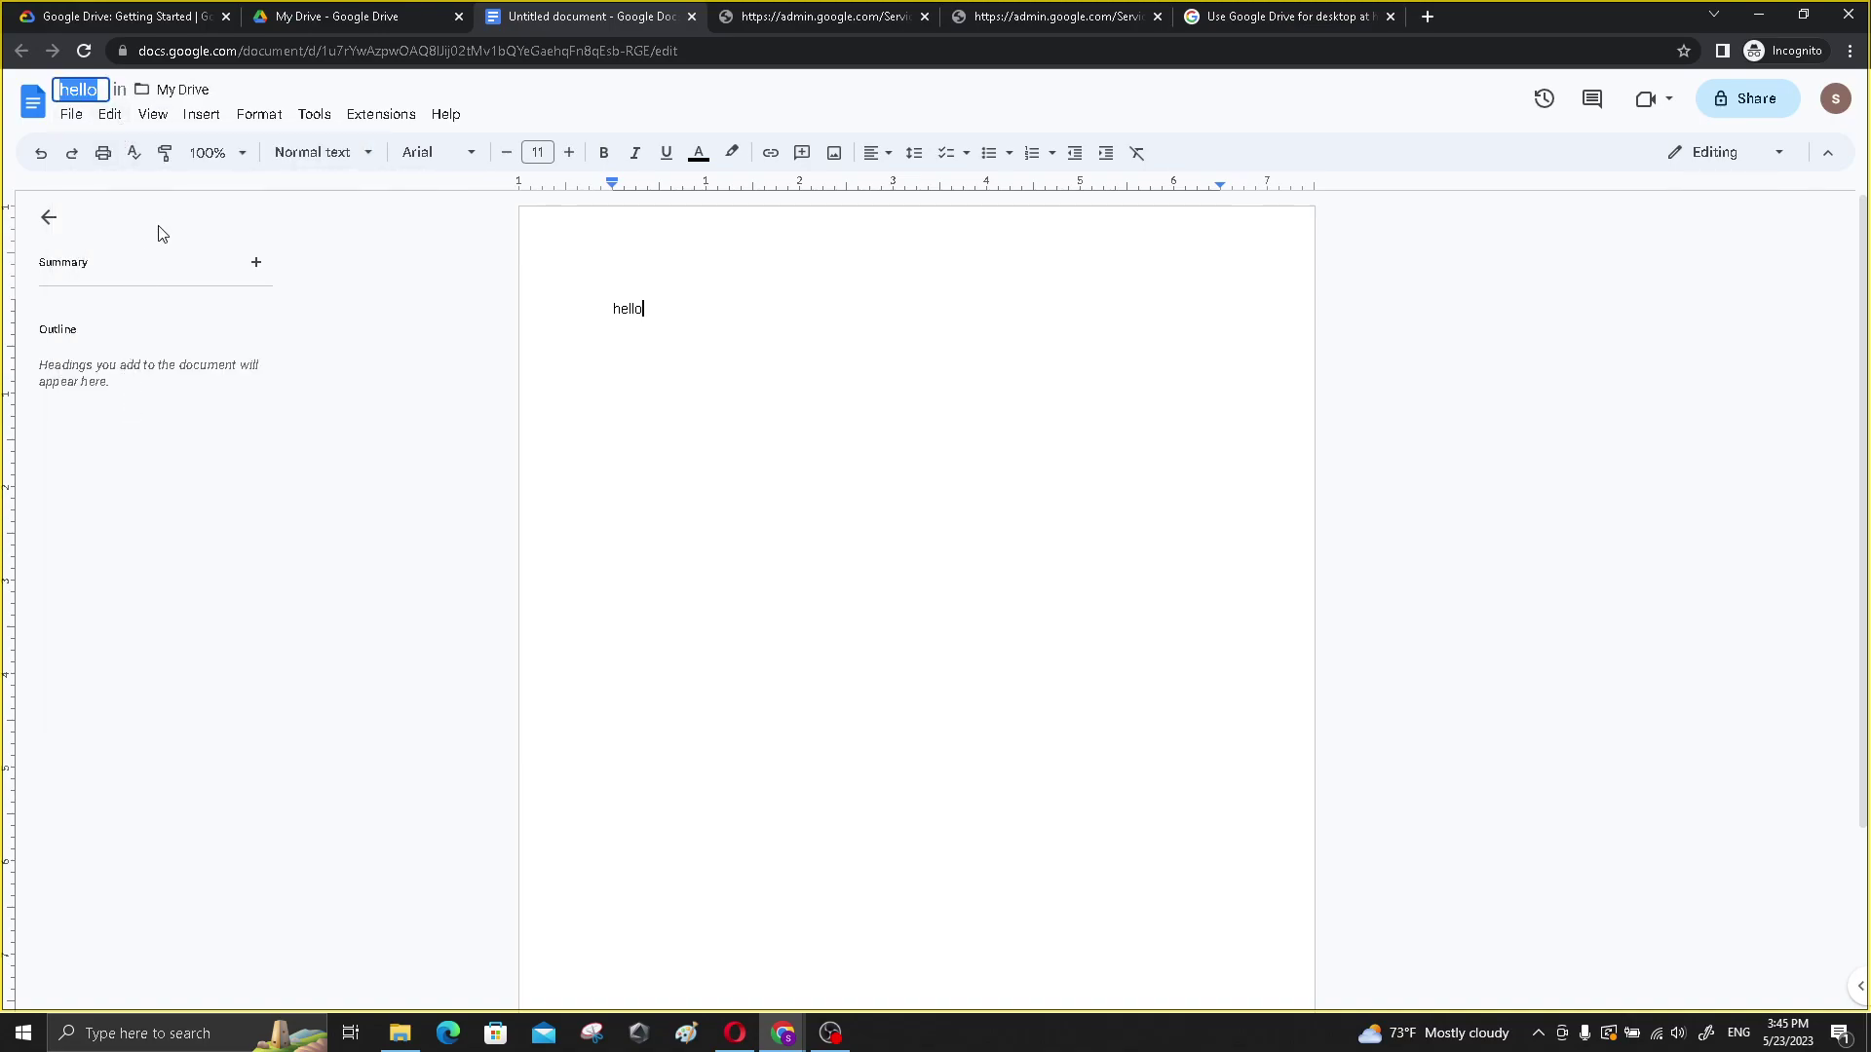
click(360, 308)
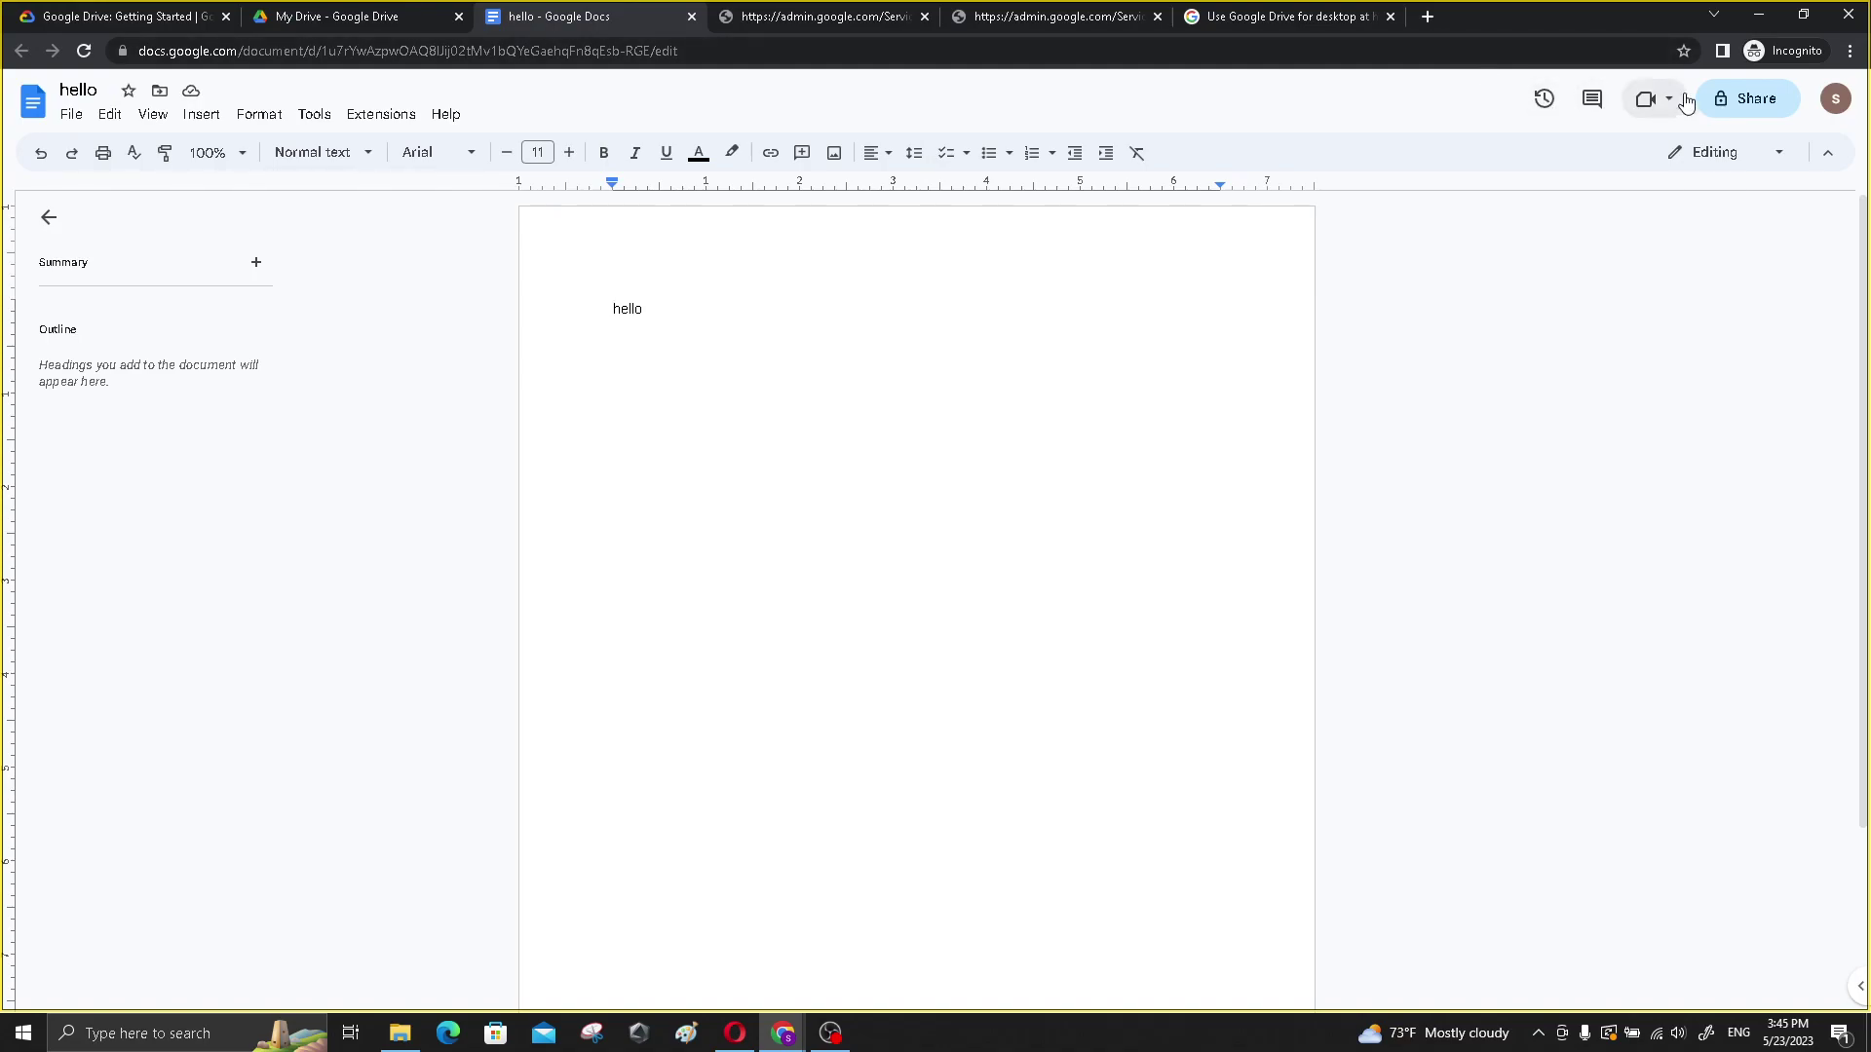
click(71, 115)
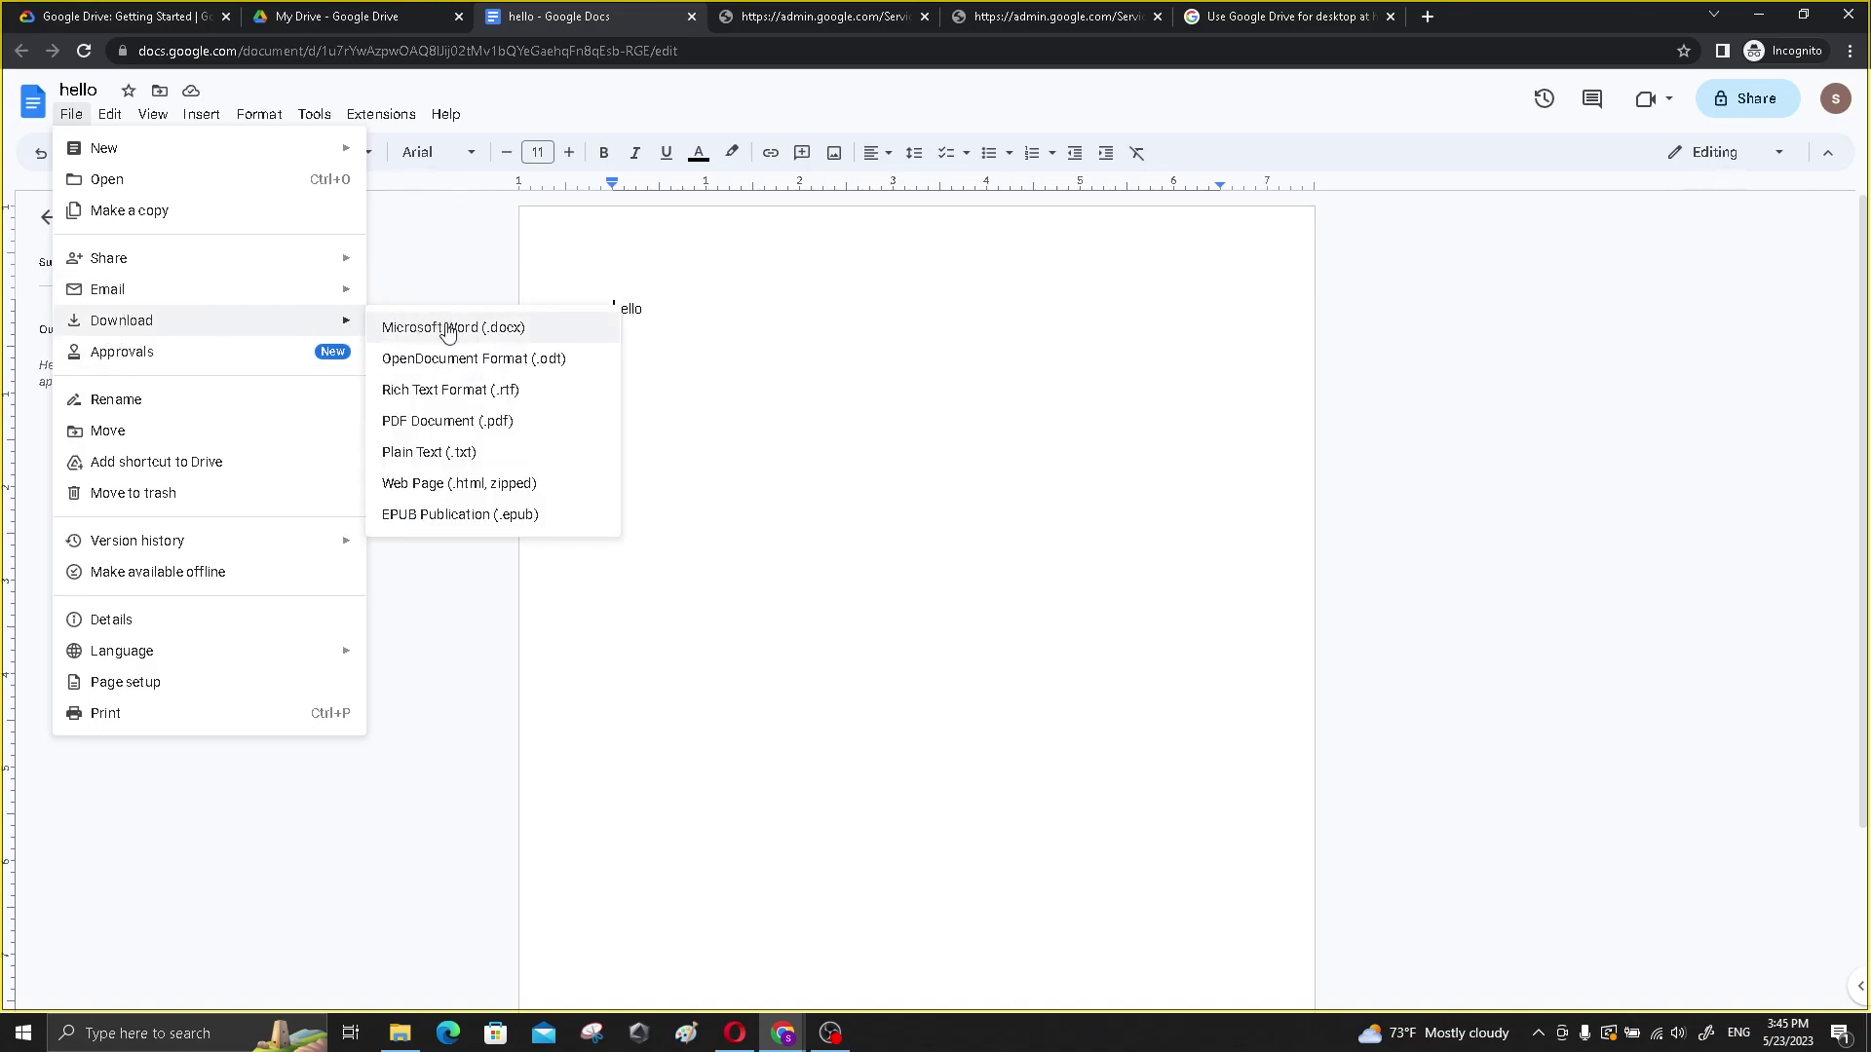
click(421, 276)
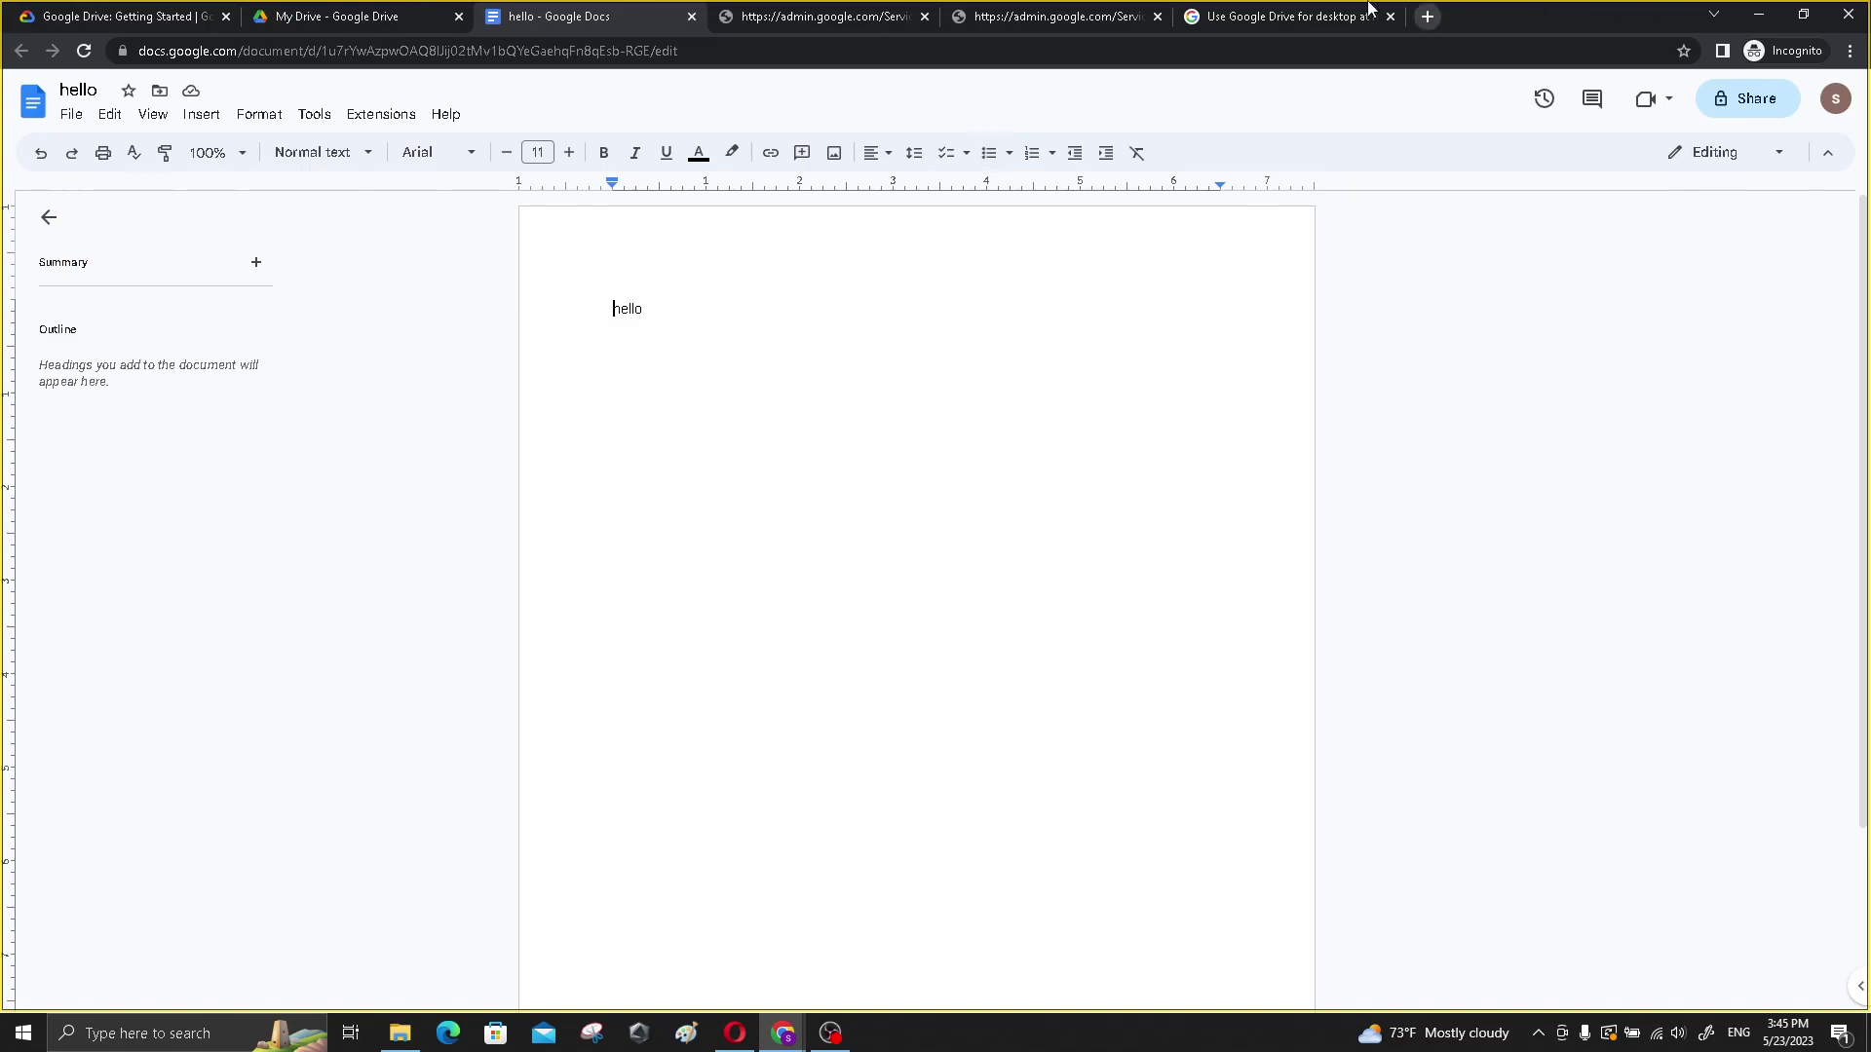
click(692, 16)
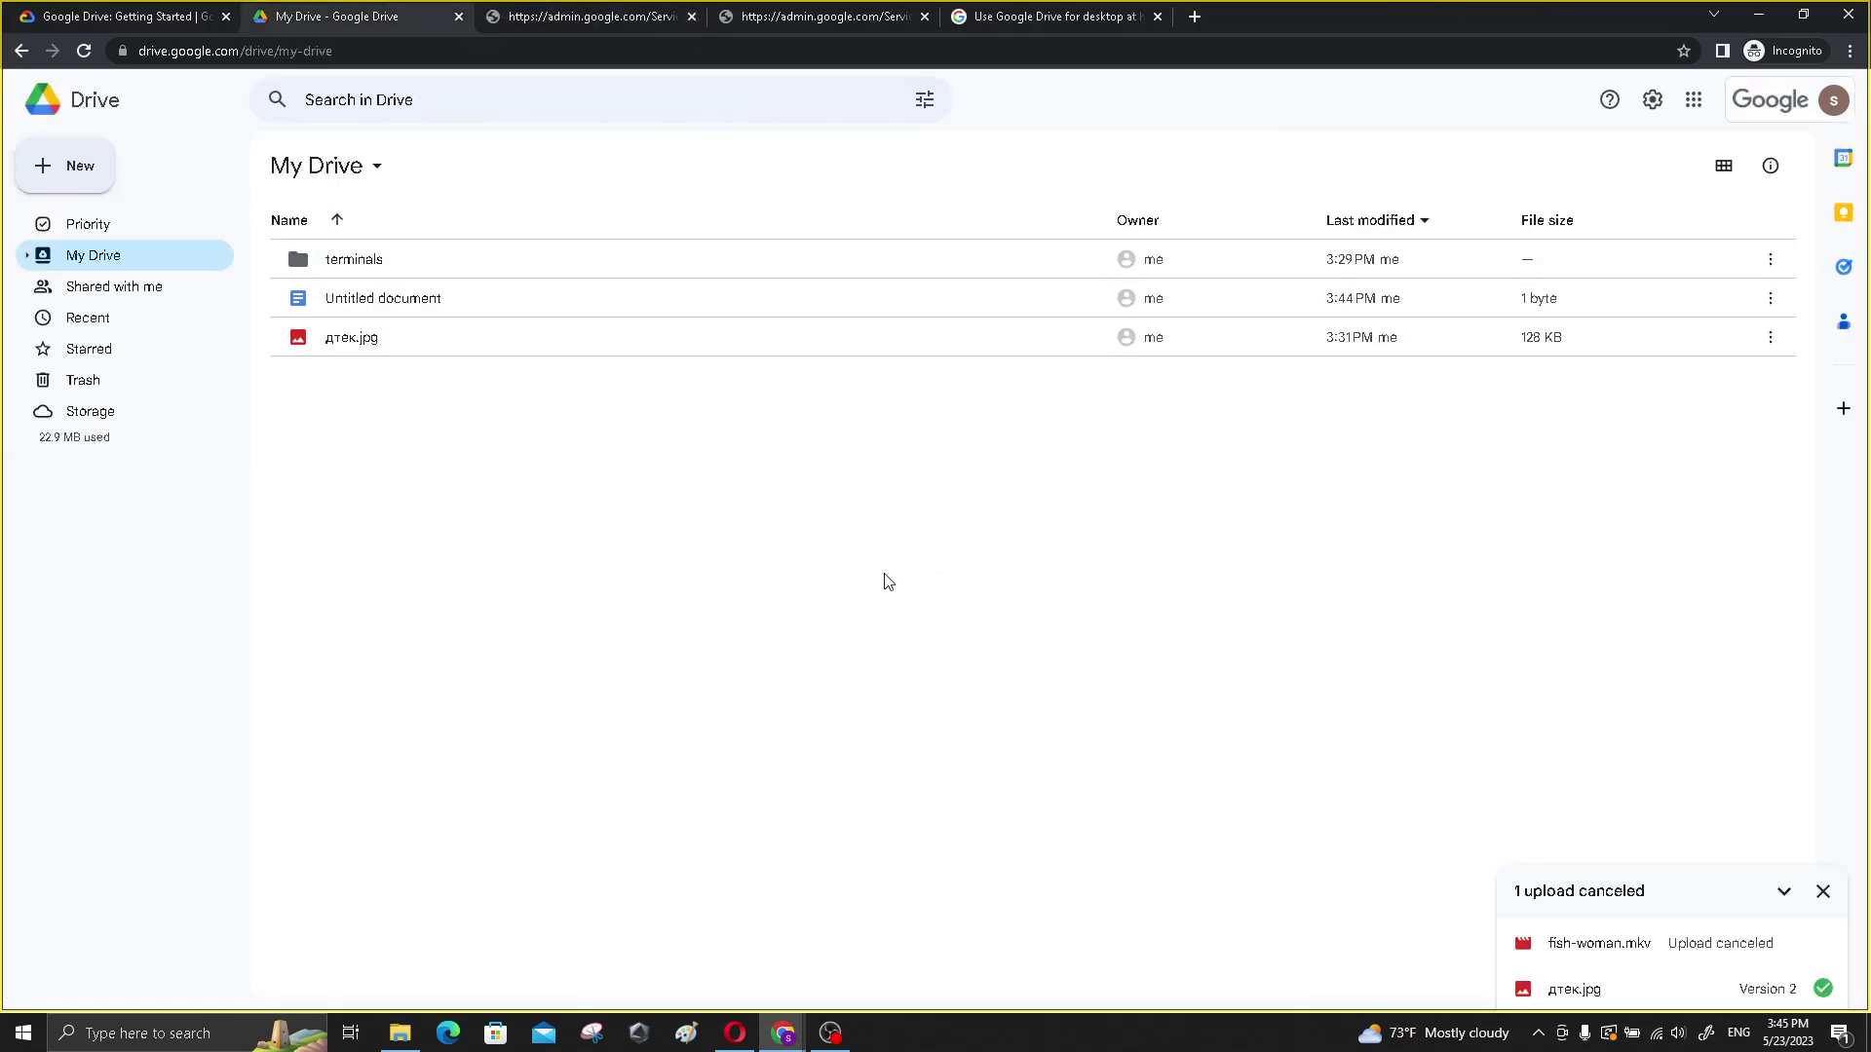
click(342, 301)
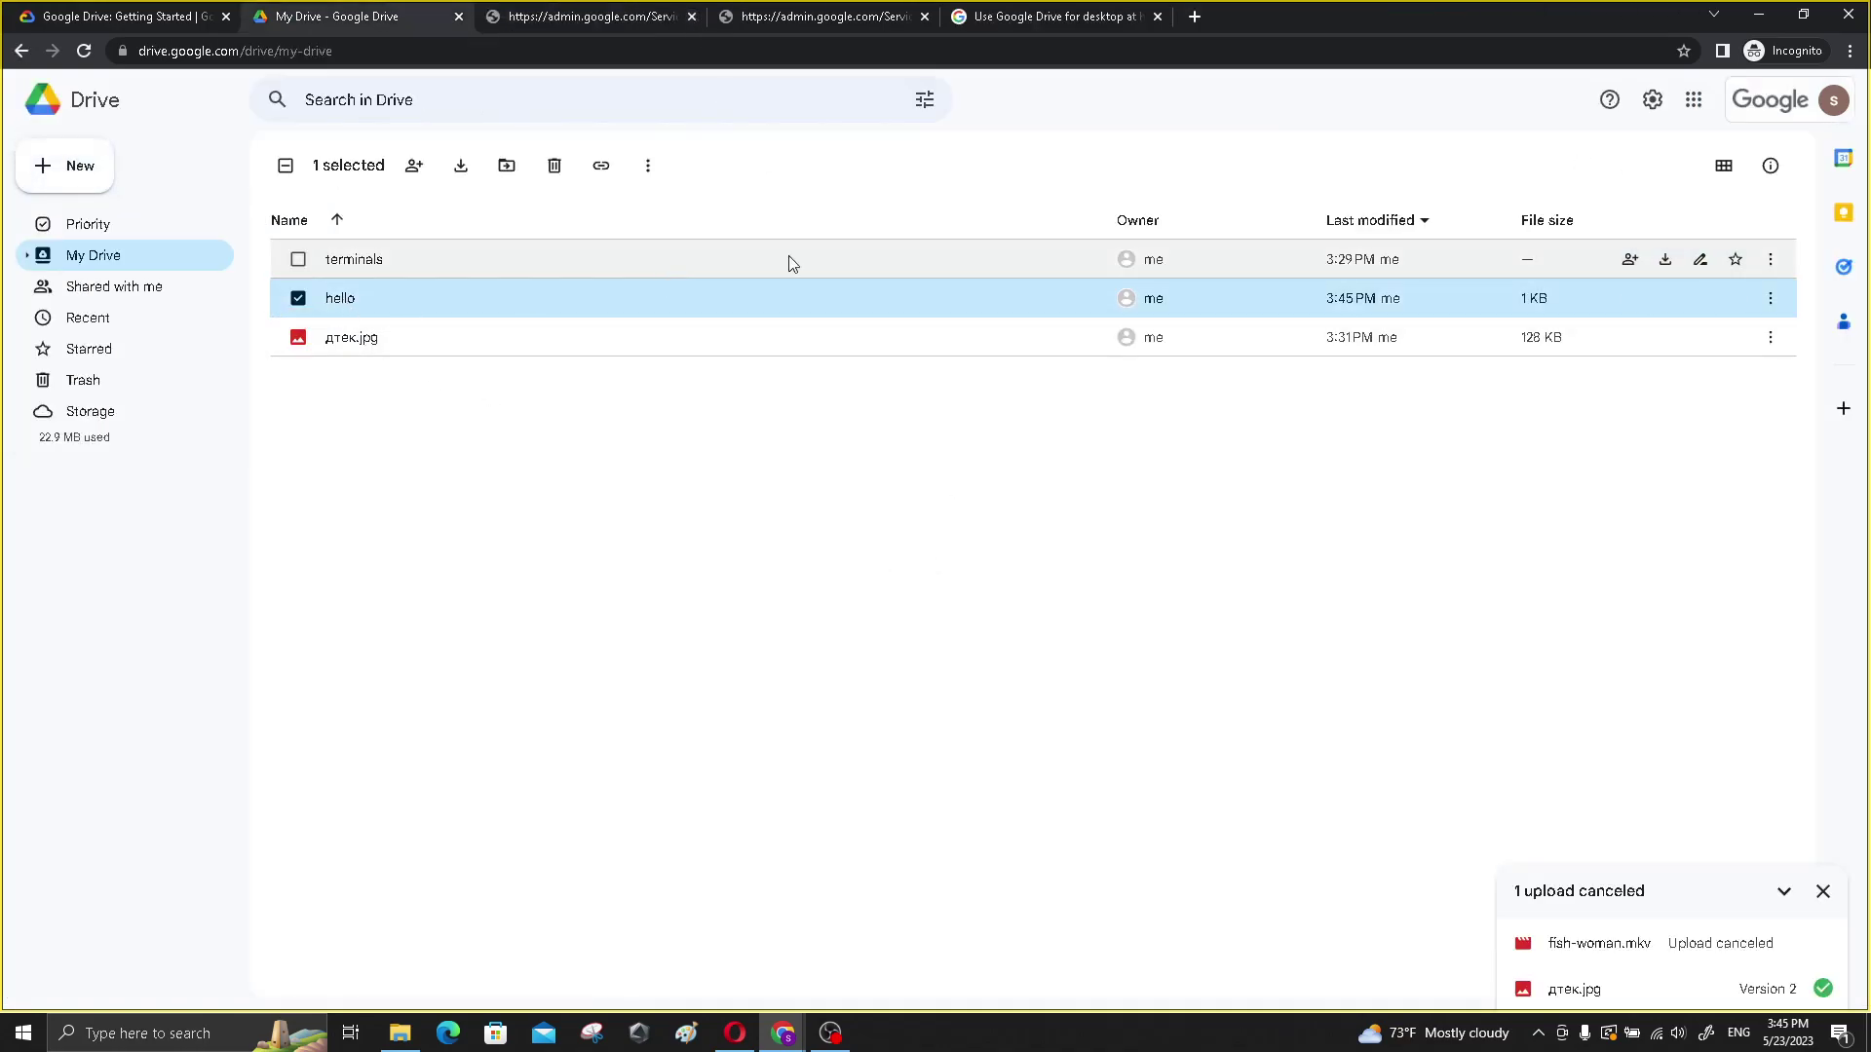
click(151, 19)
scroll(396, 472, down, 5)
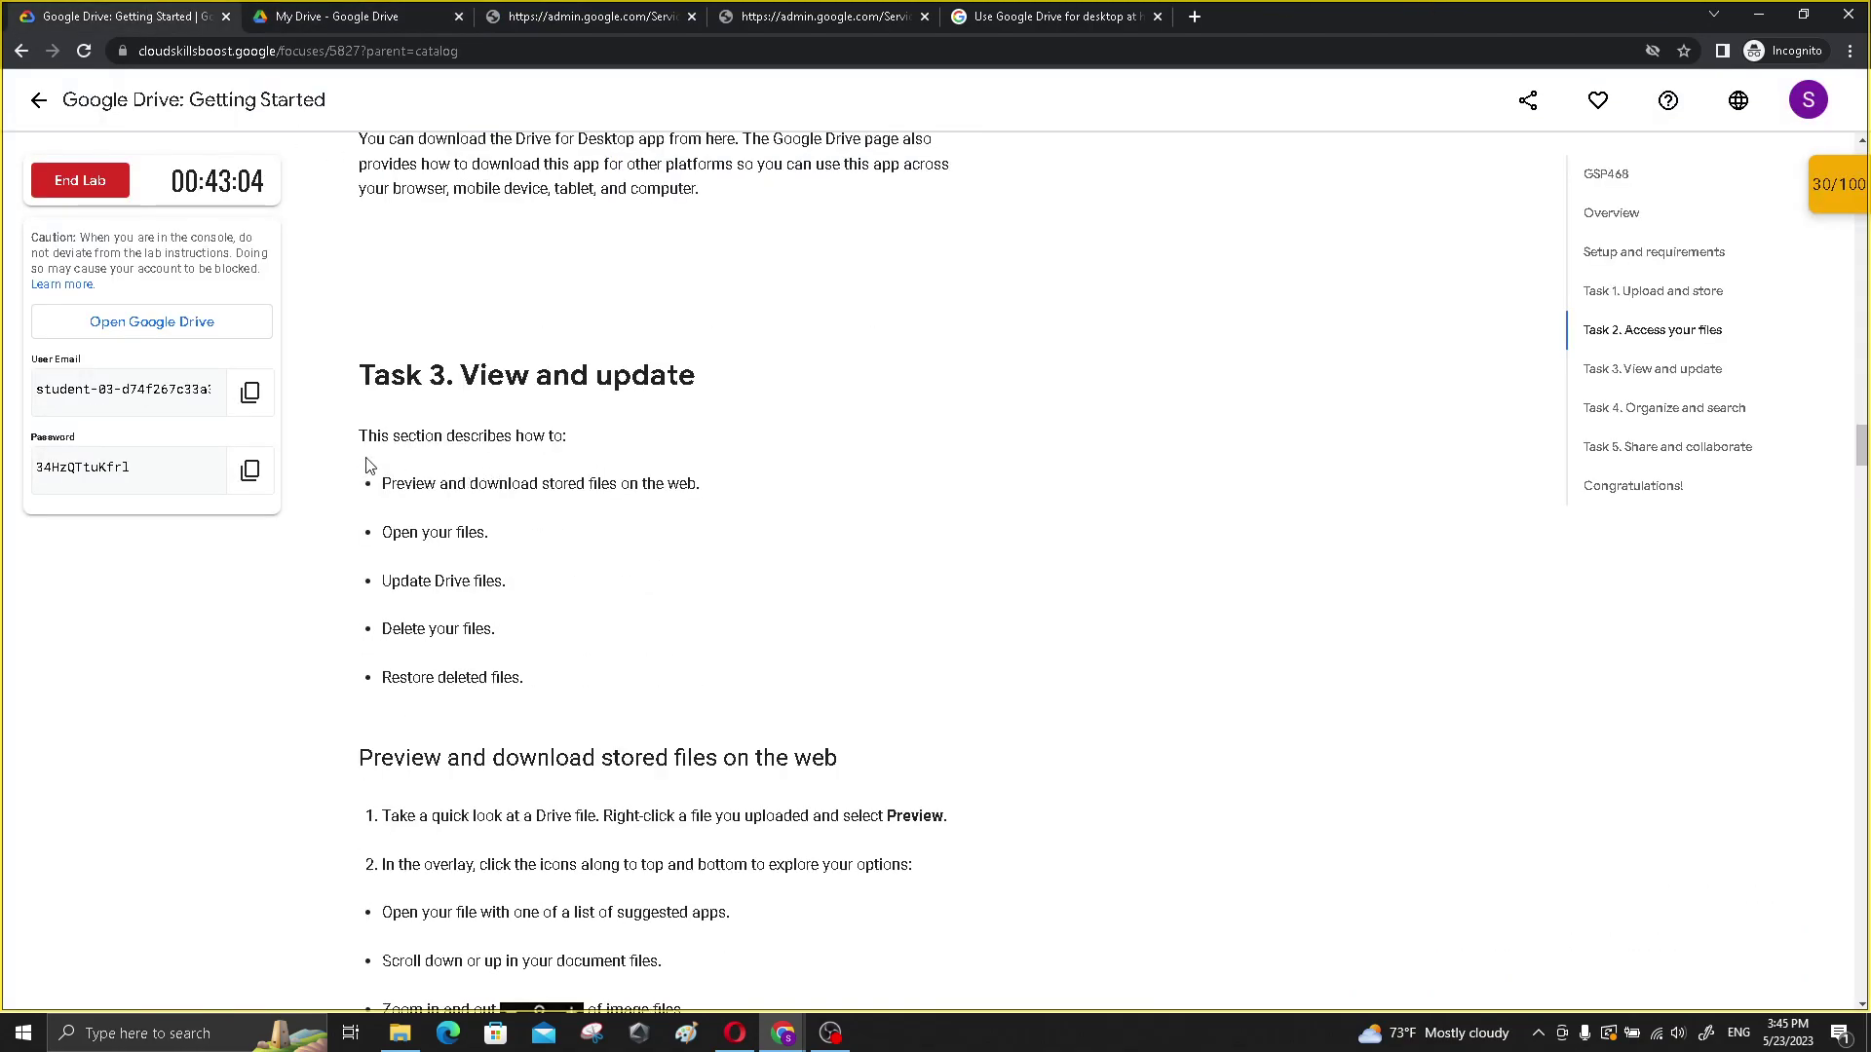
drag(375, 483, 738, 698)
click(795, 583)
scroll(631, 539, down, 5)
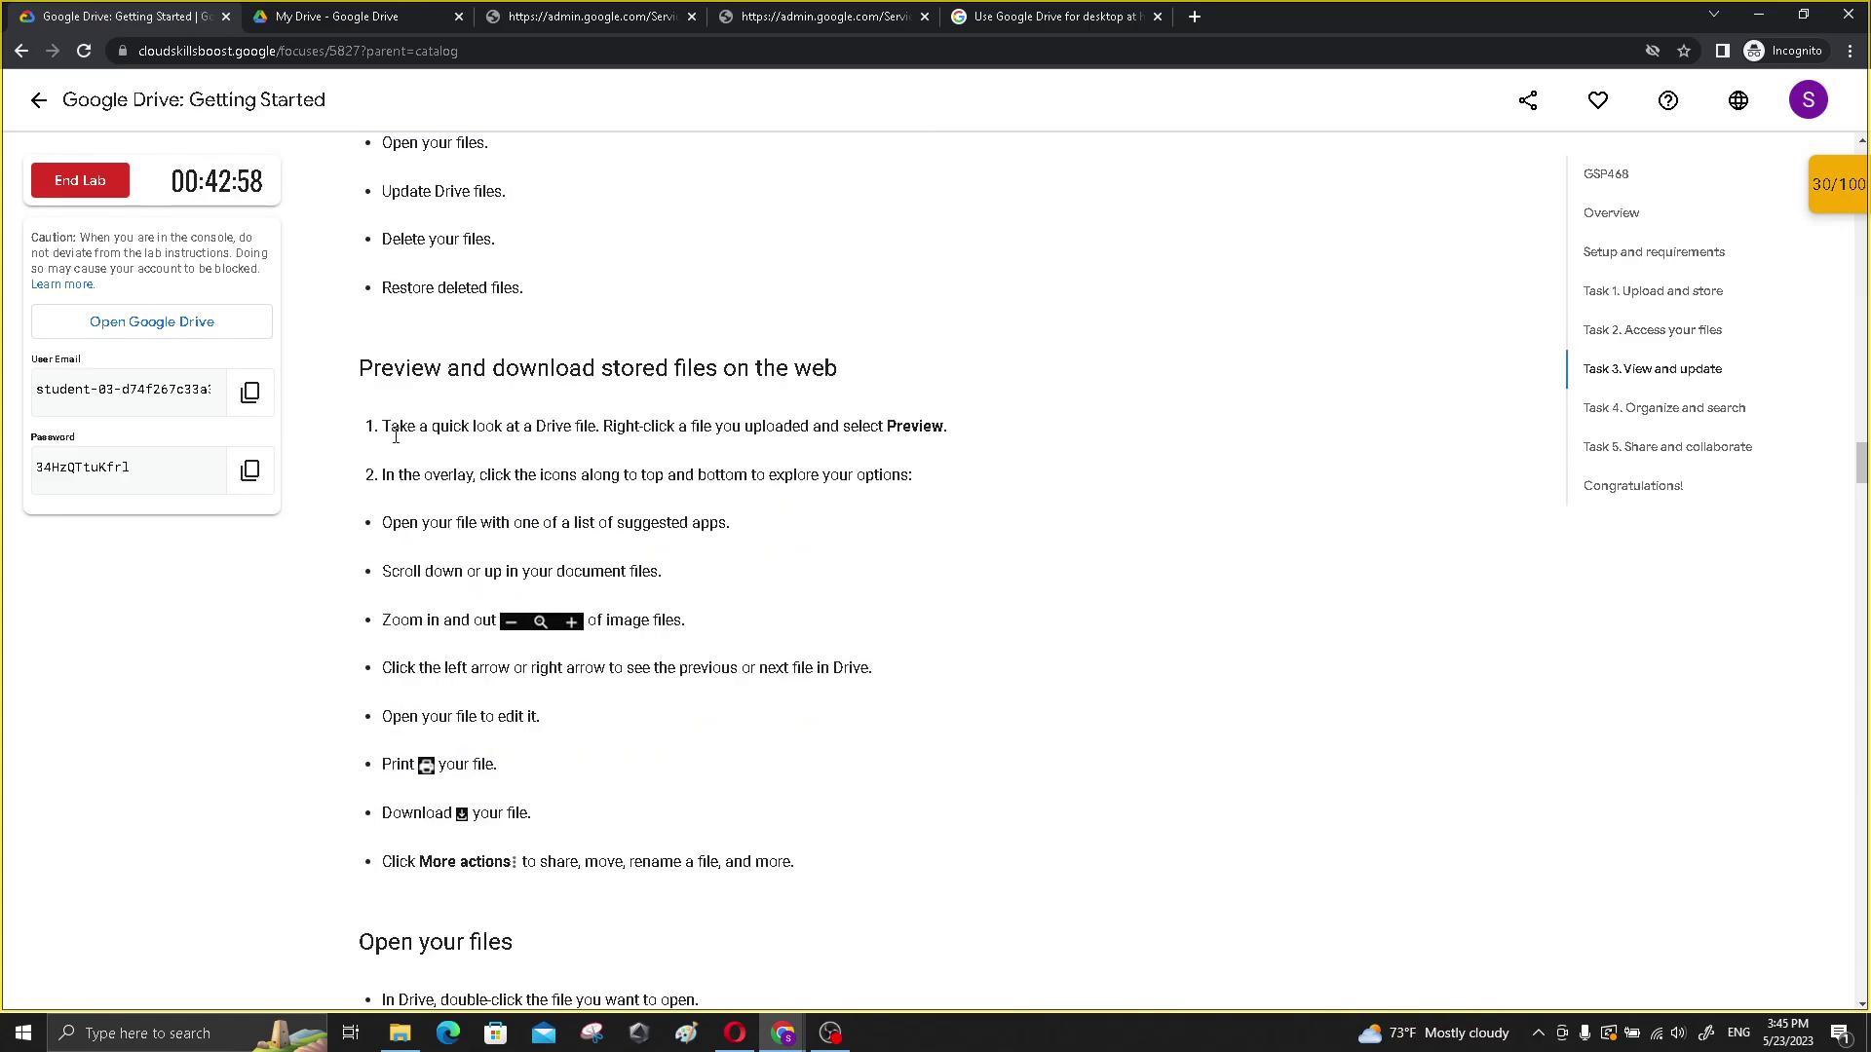
scroll(424, 512, down, 2)
scroll(425, 512, down, 3)
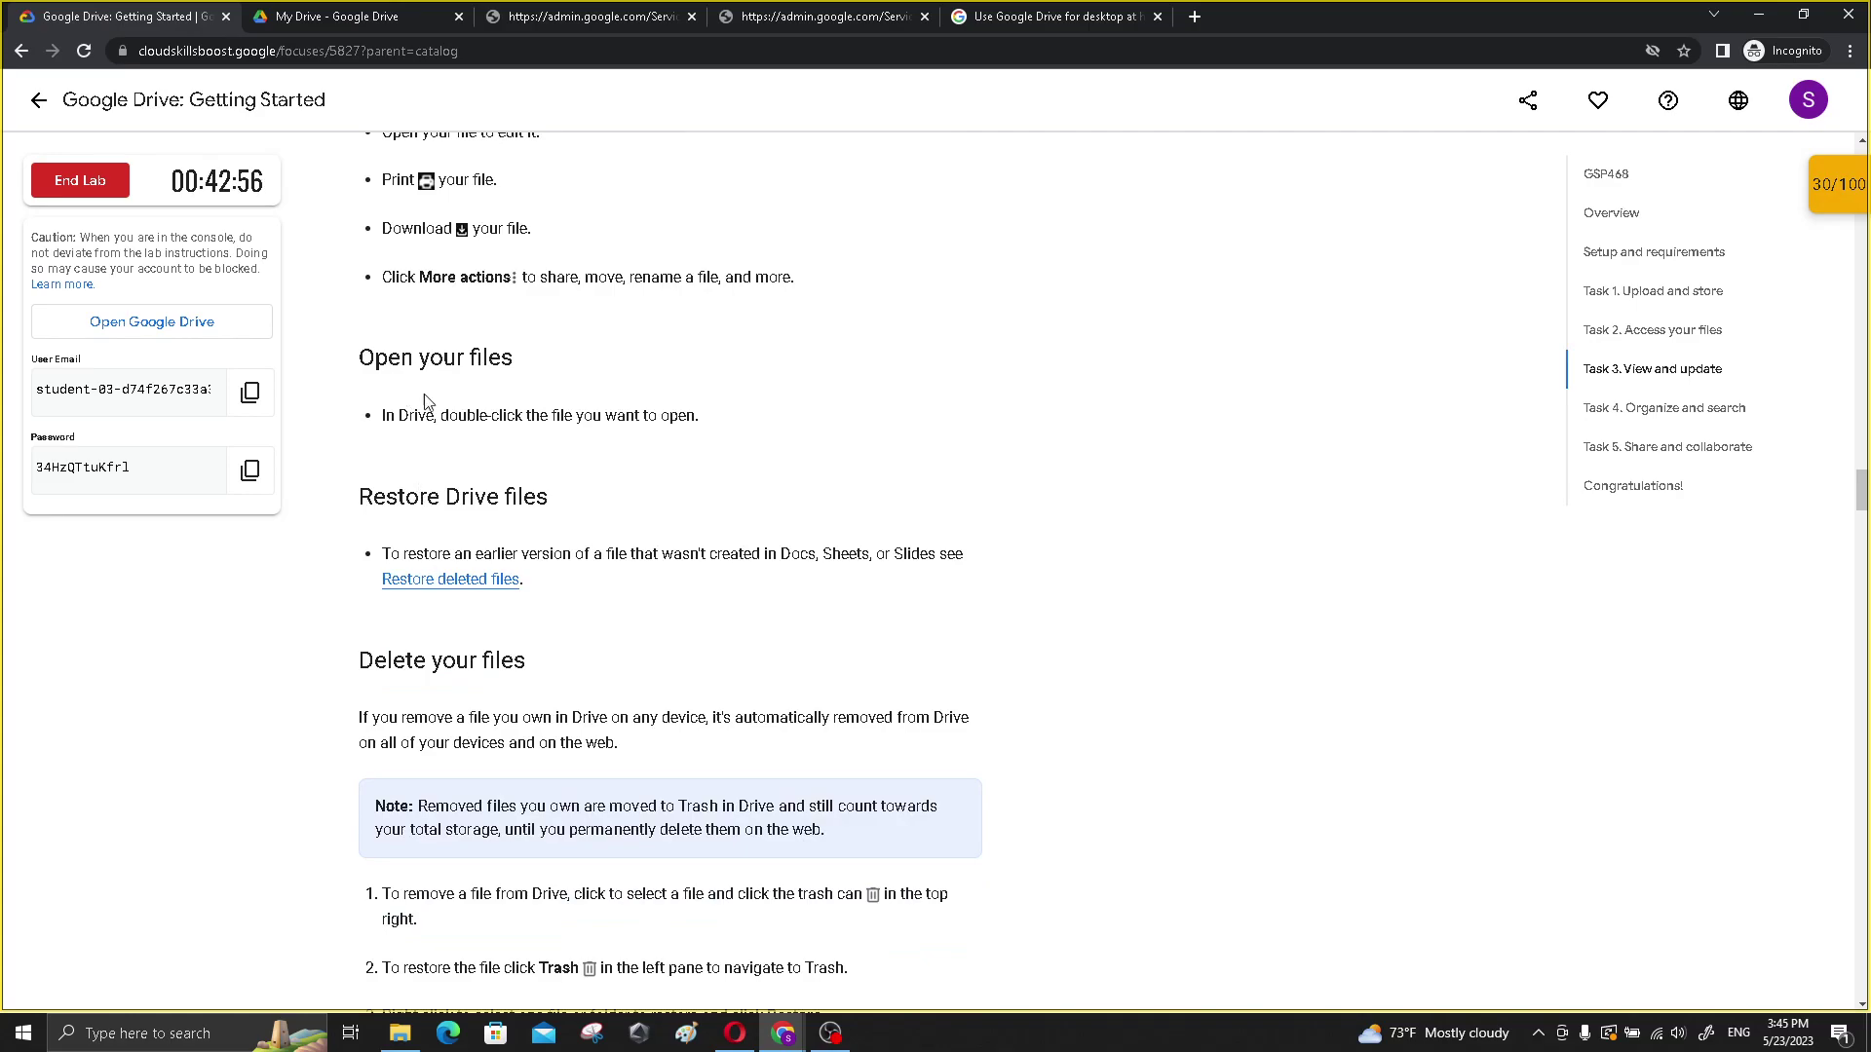
scroll(423, 398, down, 4)
scroll(389, 307, down, 3)
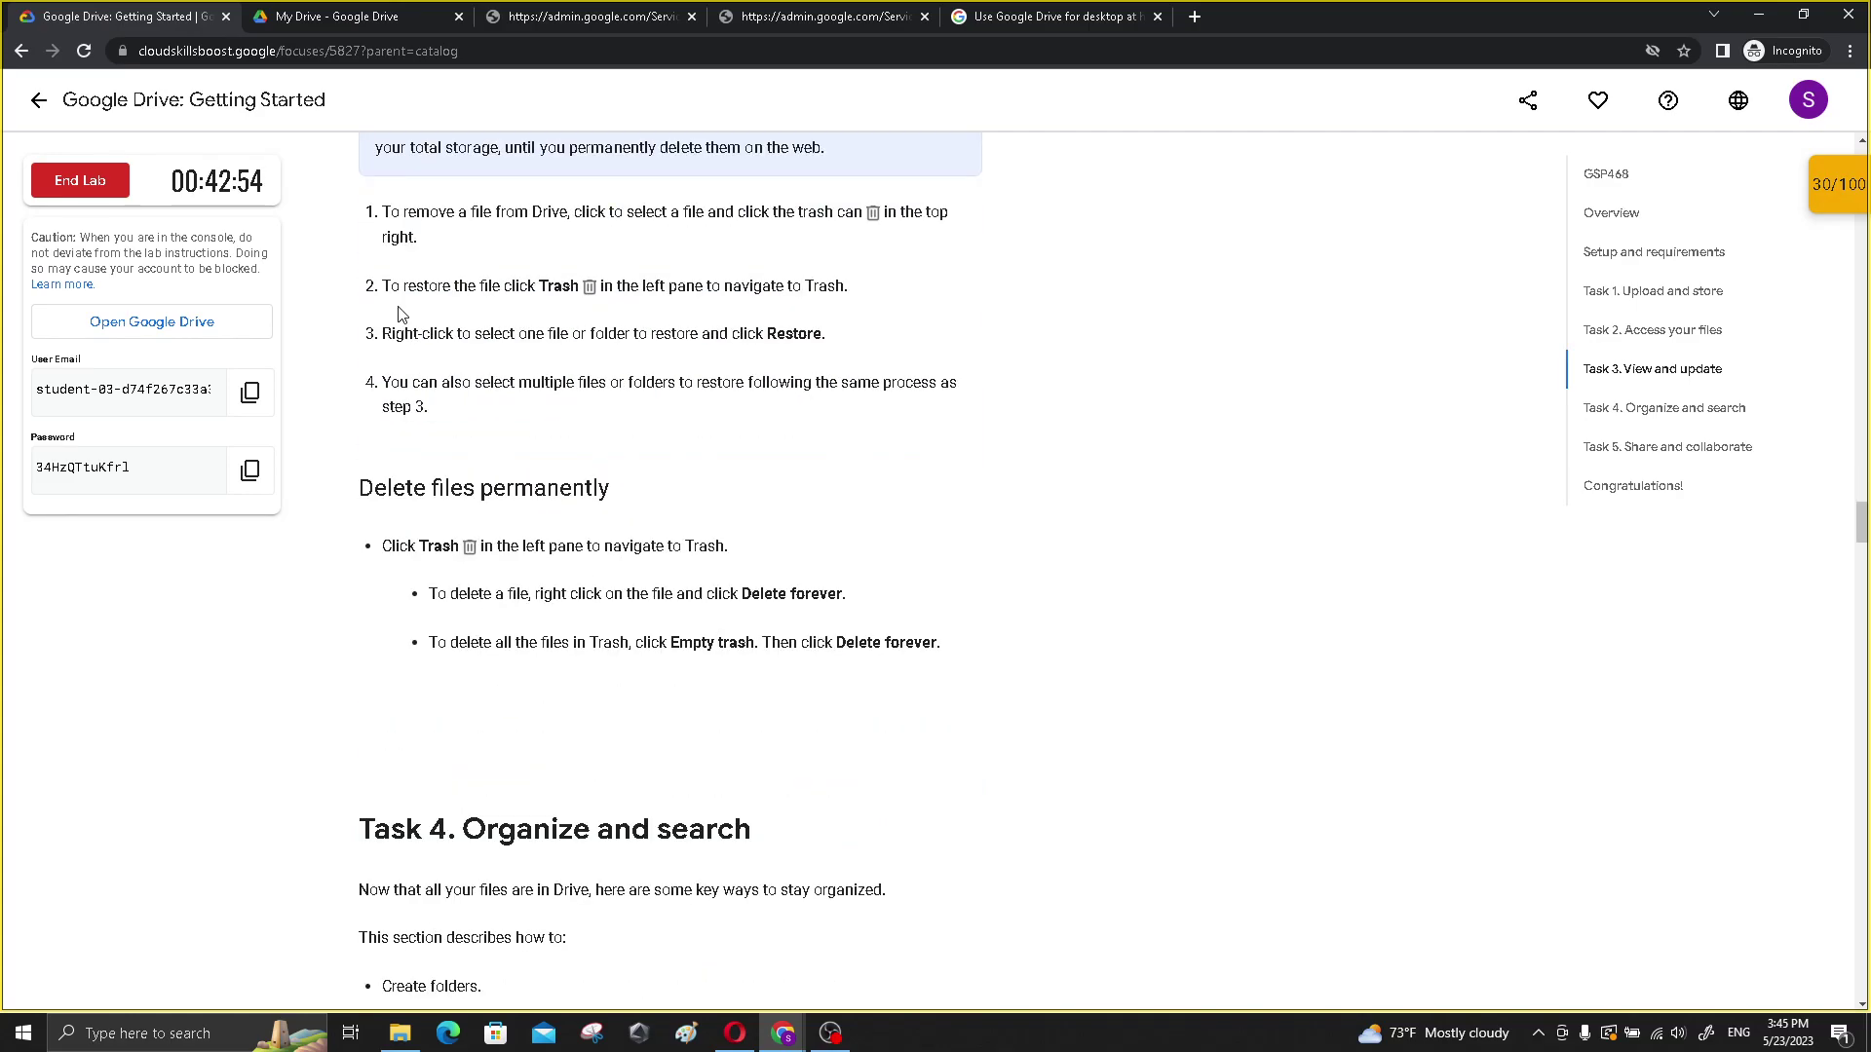
scroll(409, 320, up, 4)
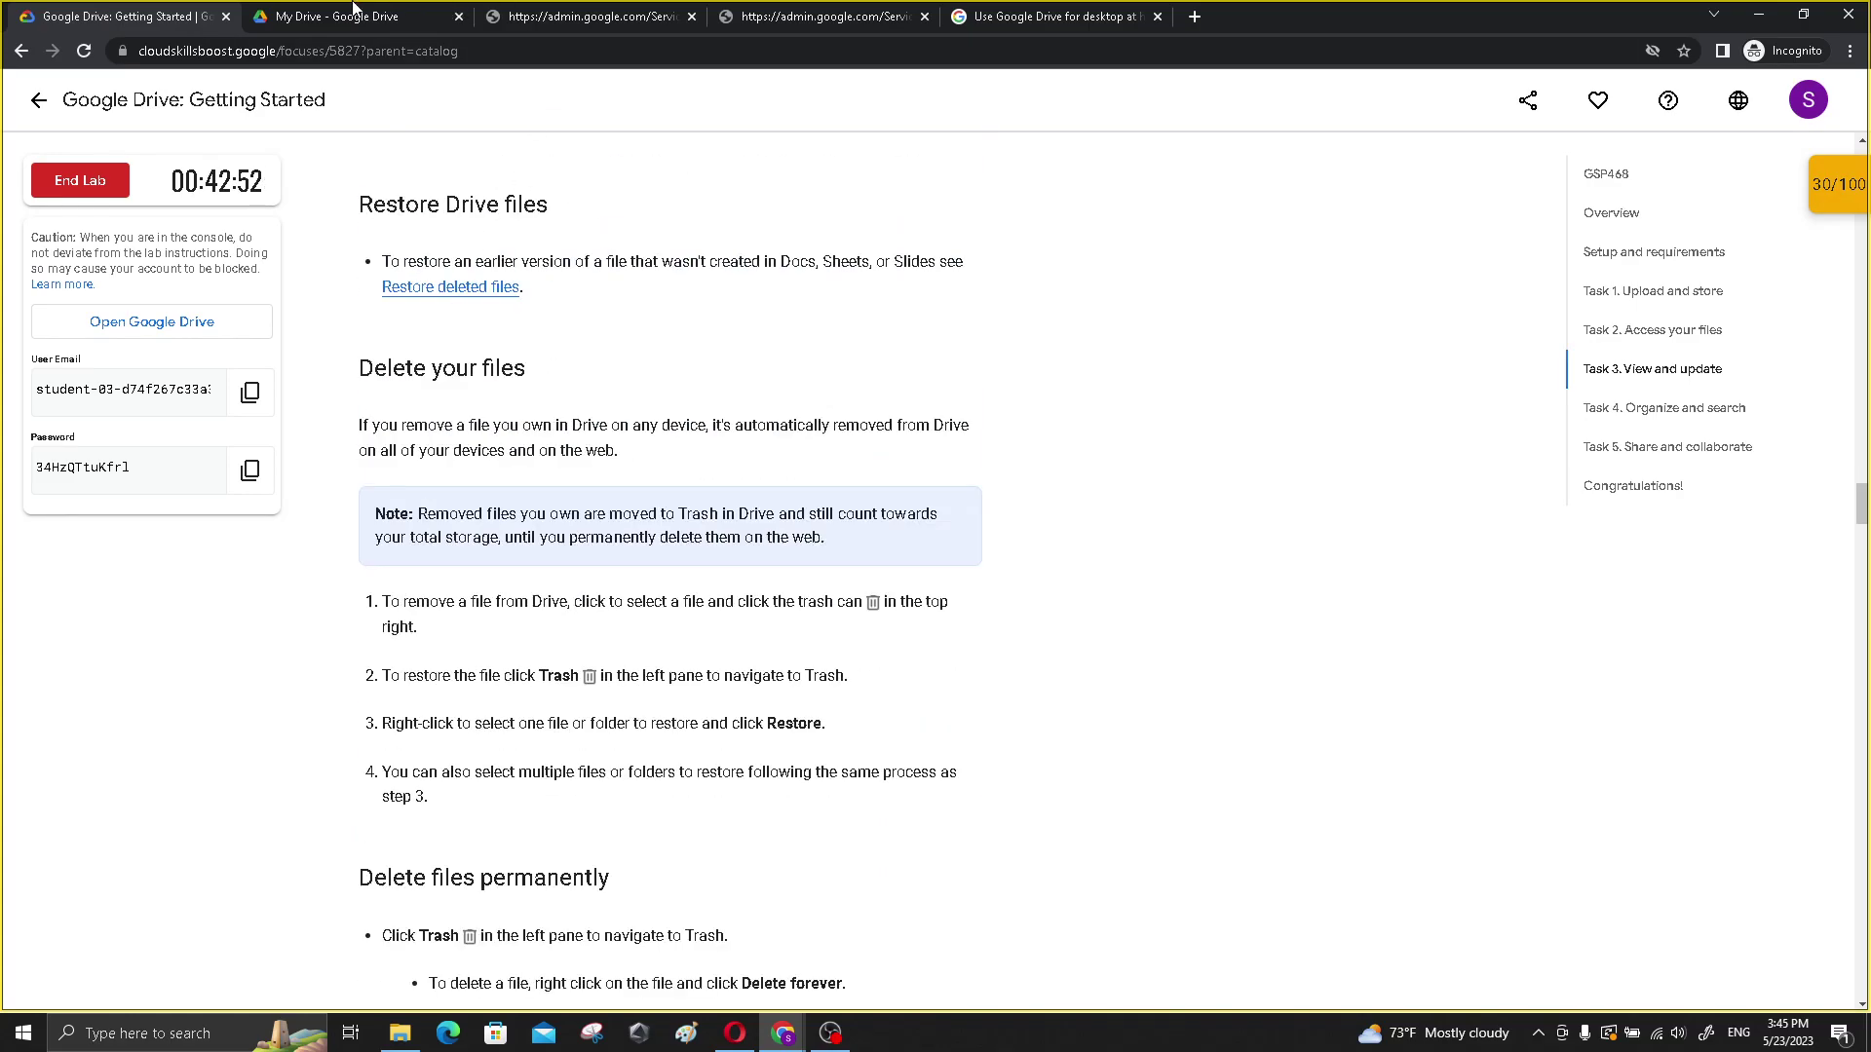
click(357, 12)
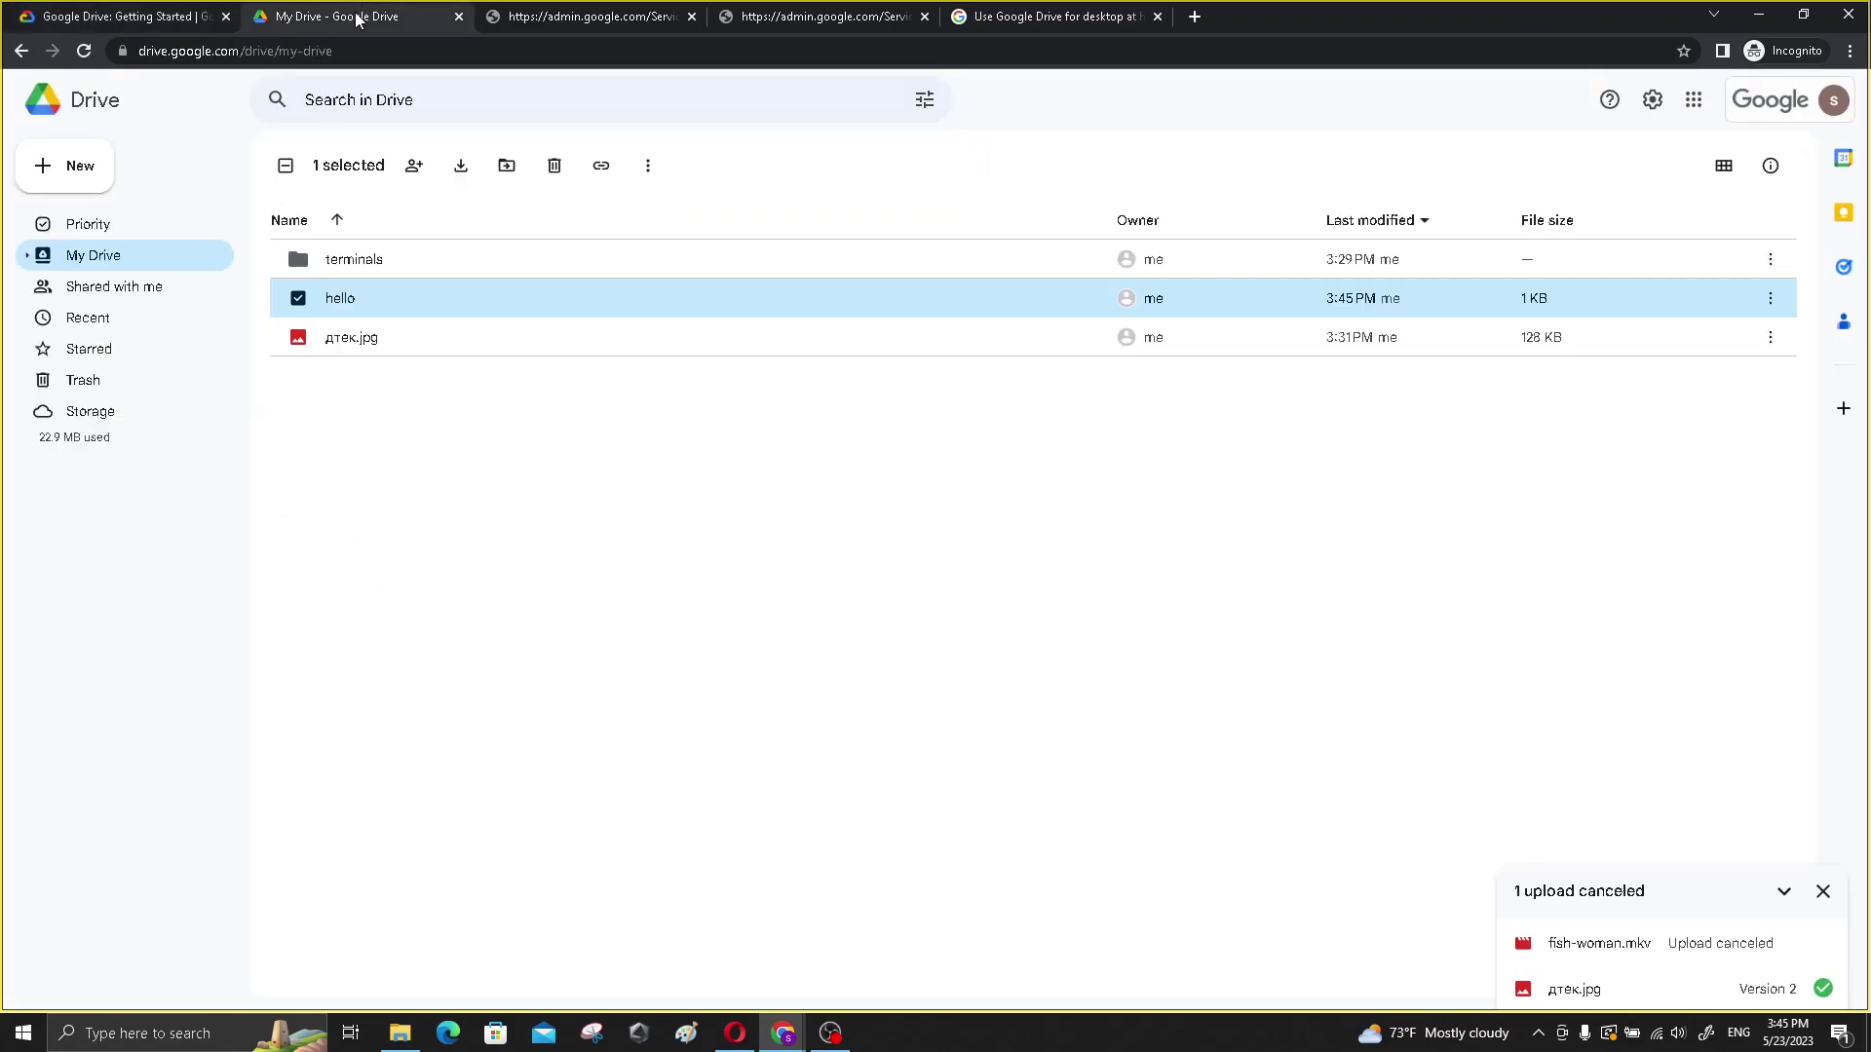
- Move the hello document to the trash
click(1770, 298)
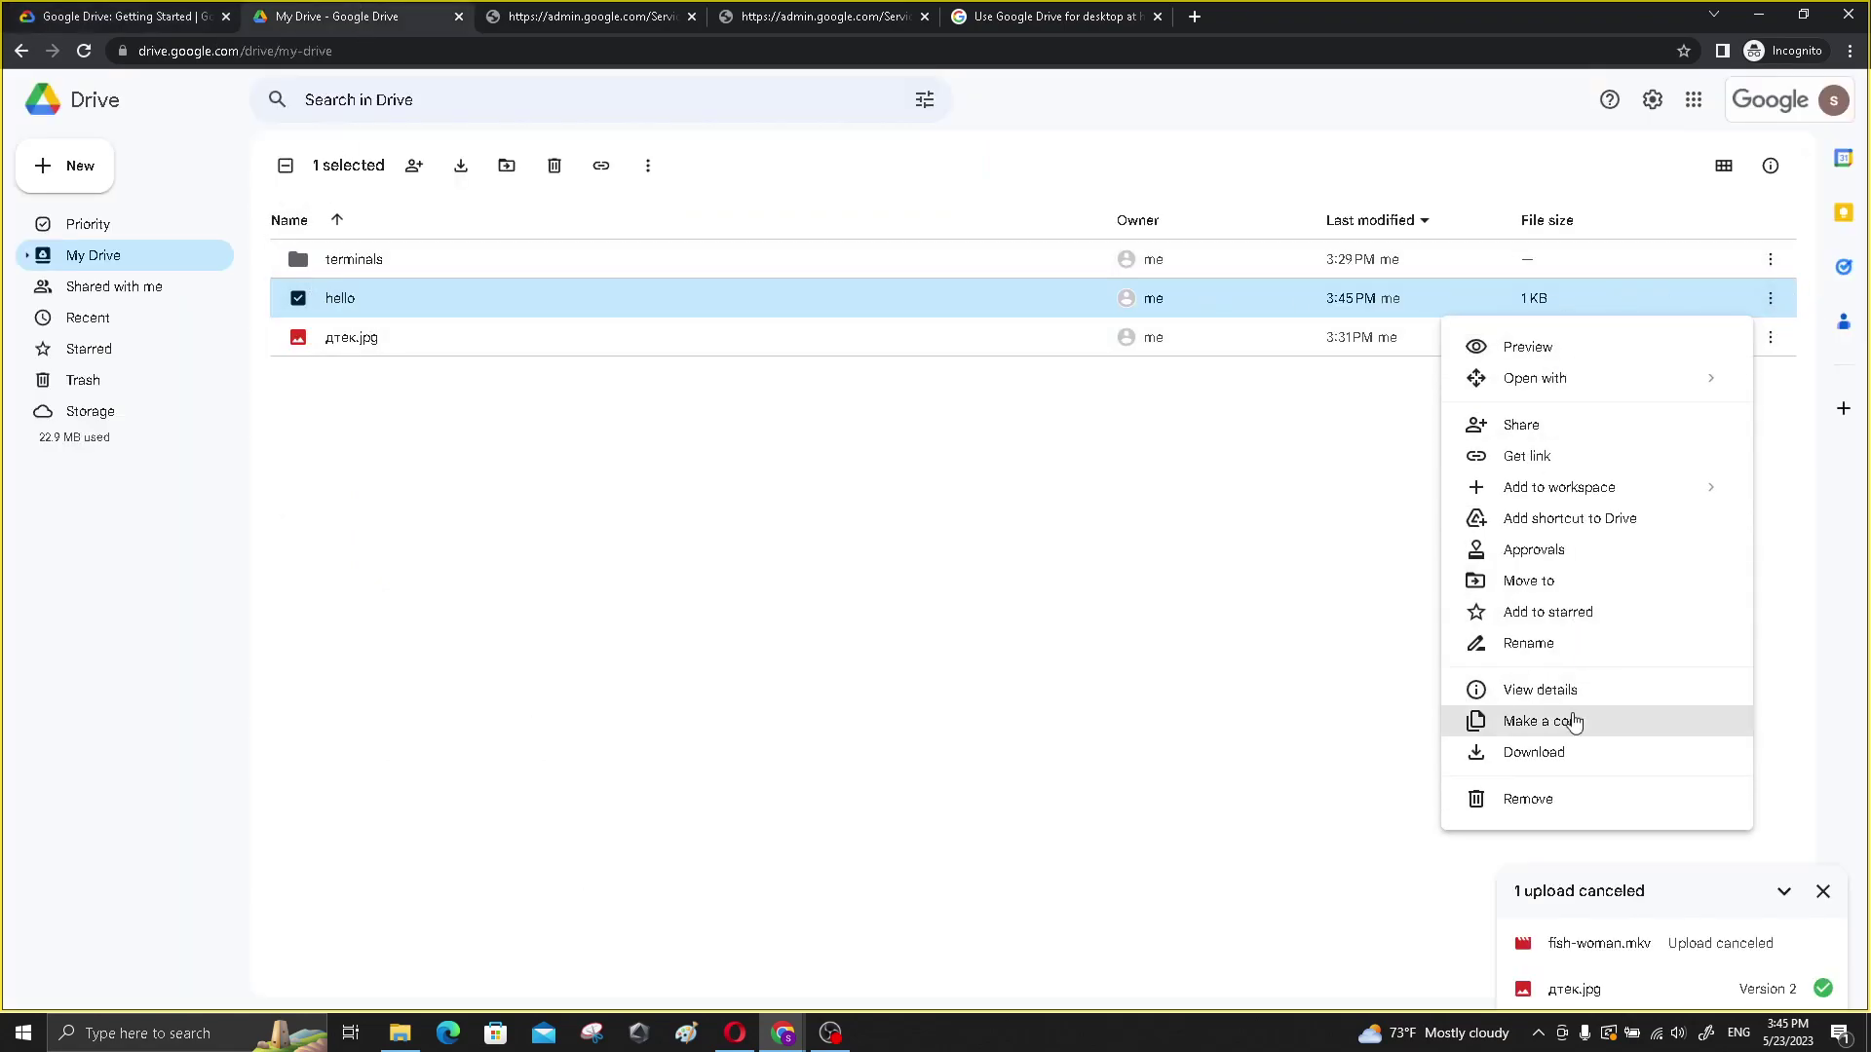
click(1566, 798)
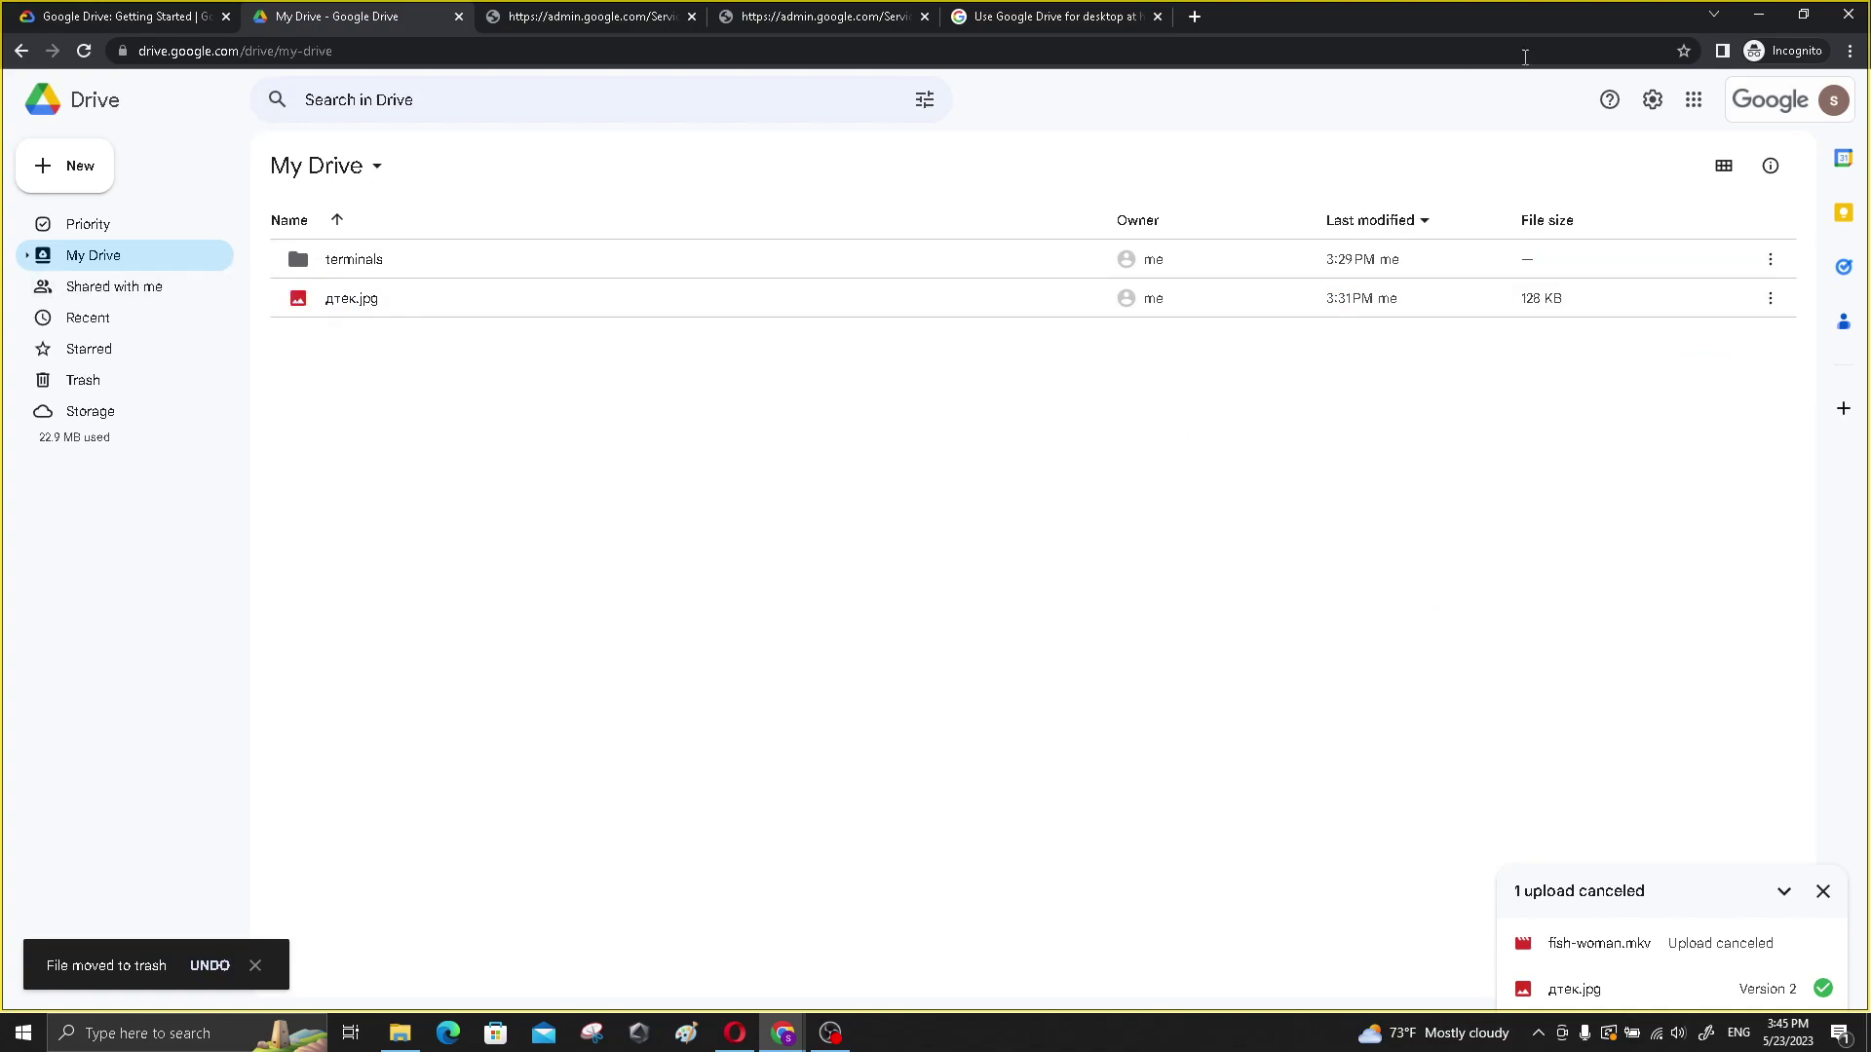
click(1652, 100)
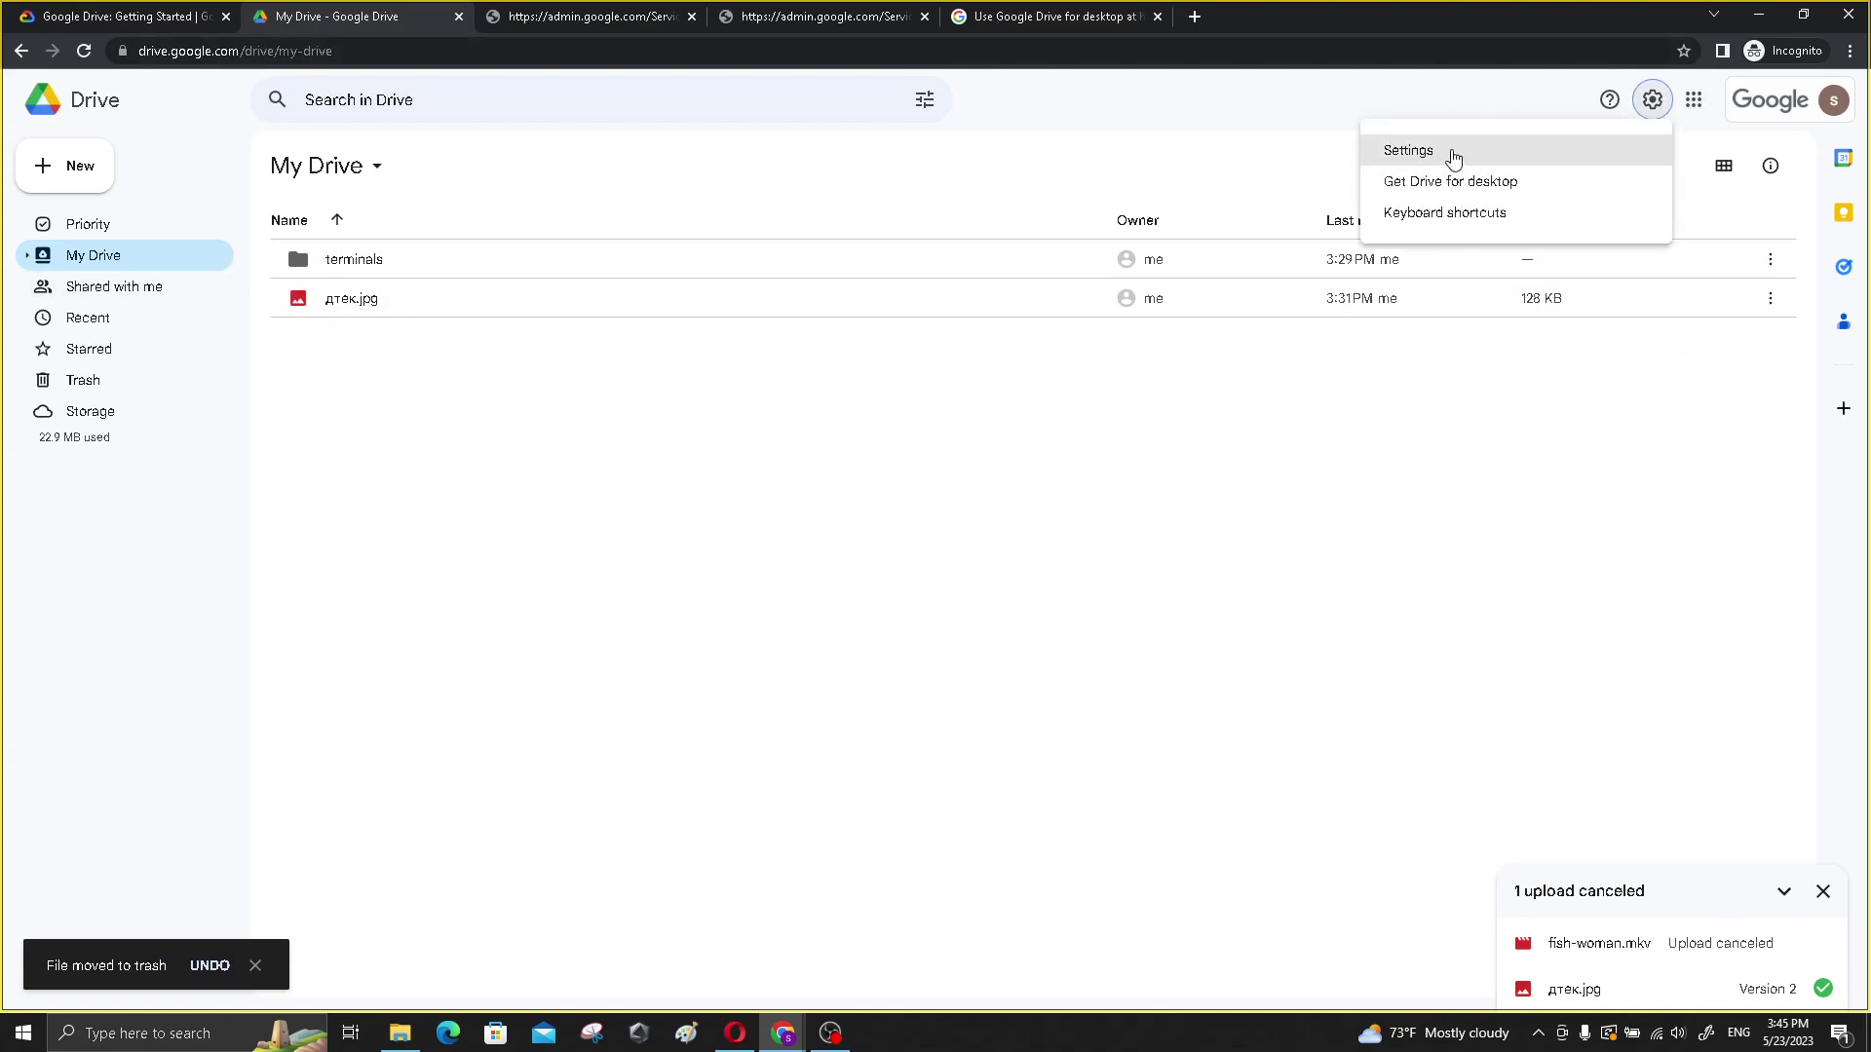
- Restore hello from Trash and find it back in My Drive
click(97, 380)
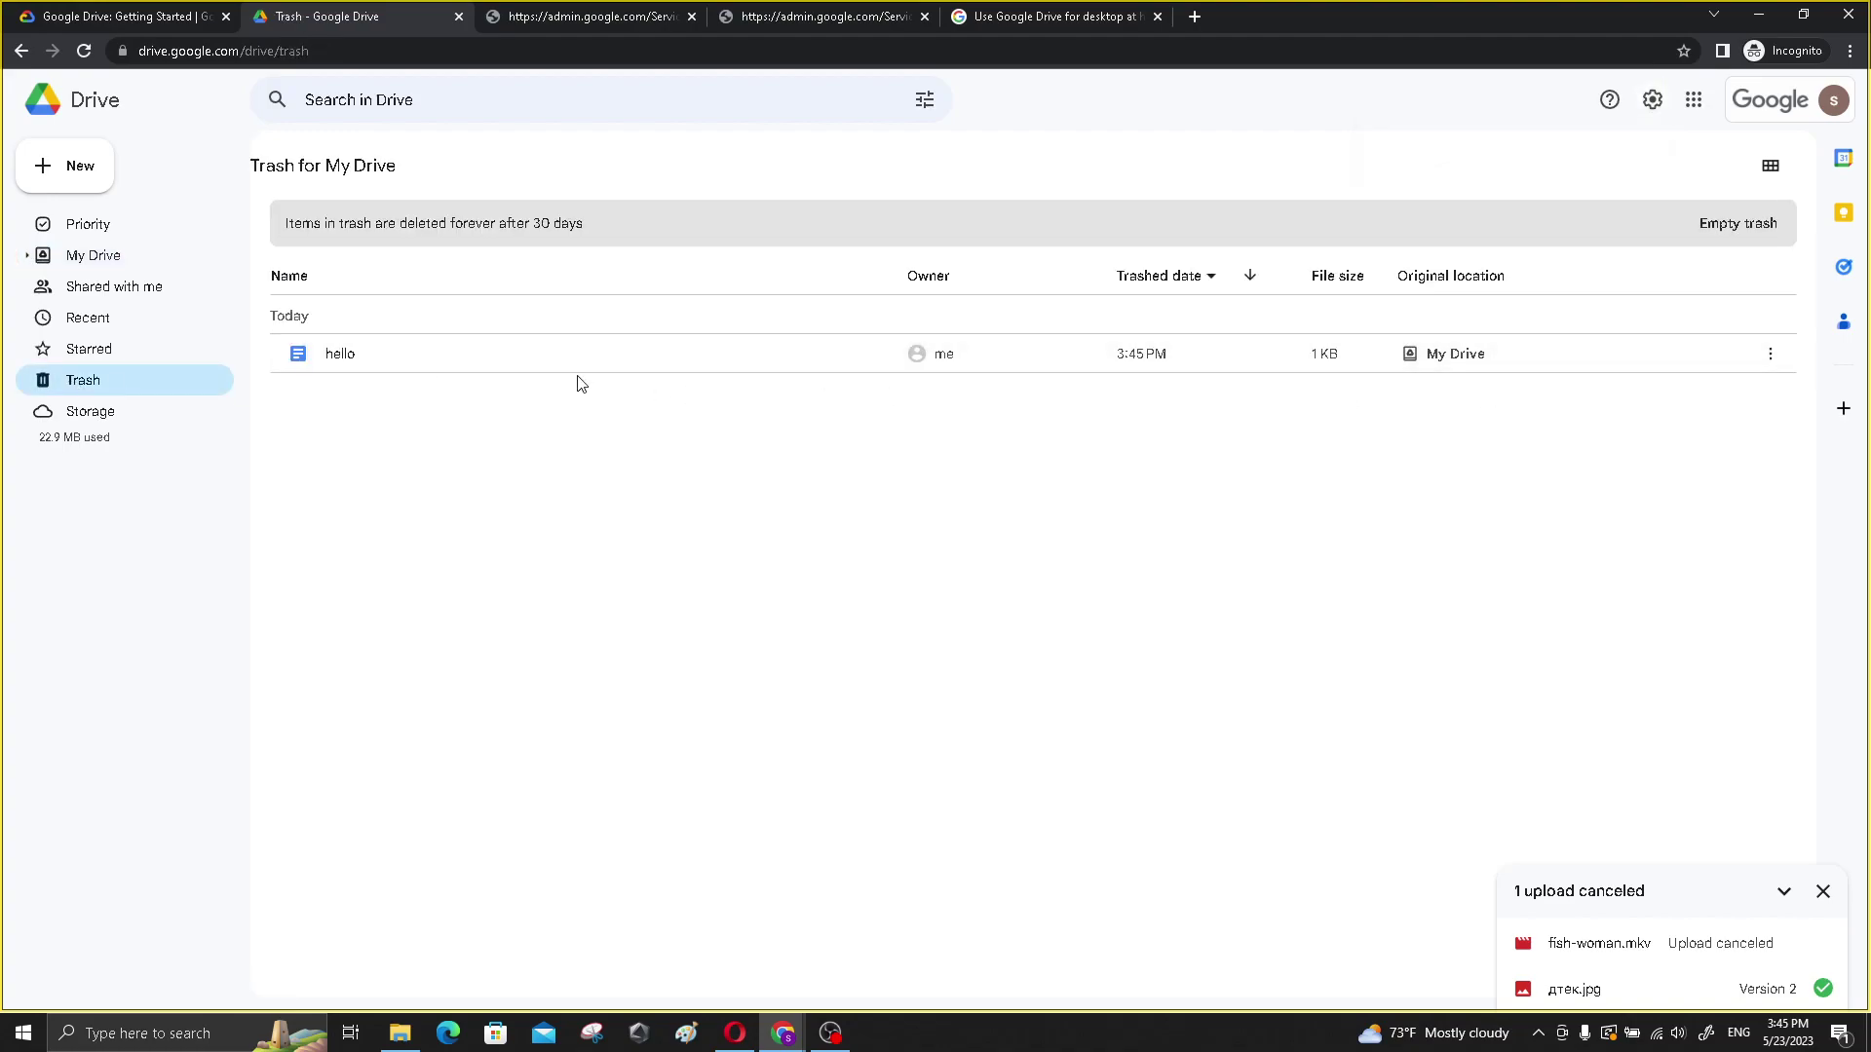
click(298, 354)
click(1769, 356)
click(1637, 401)
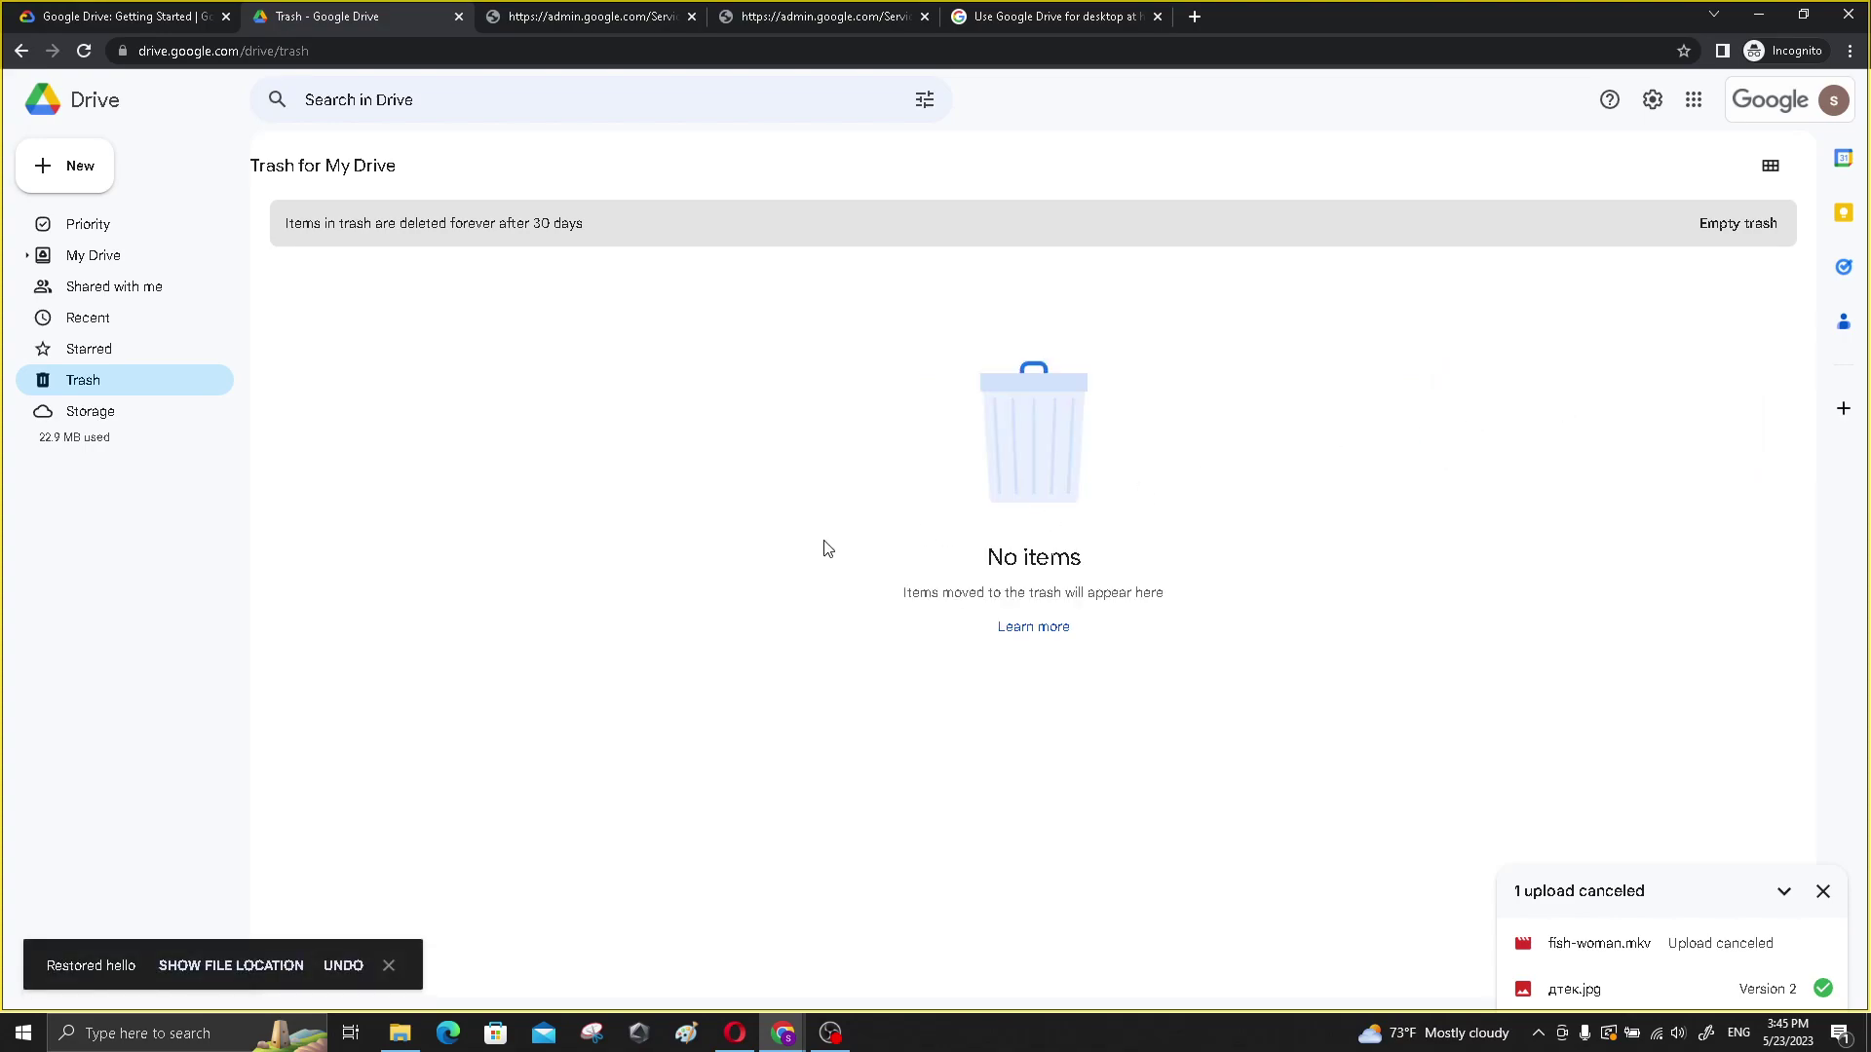
click(86, 256)
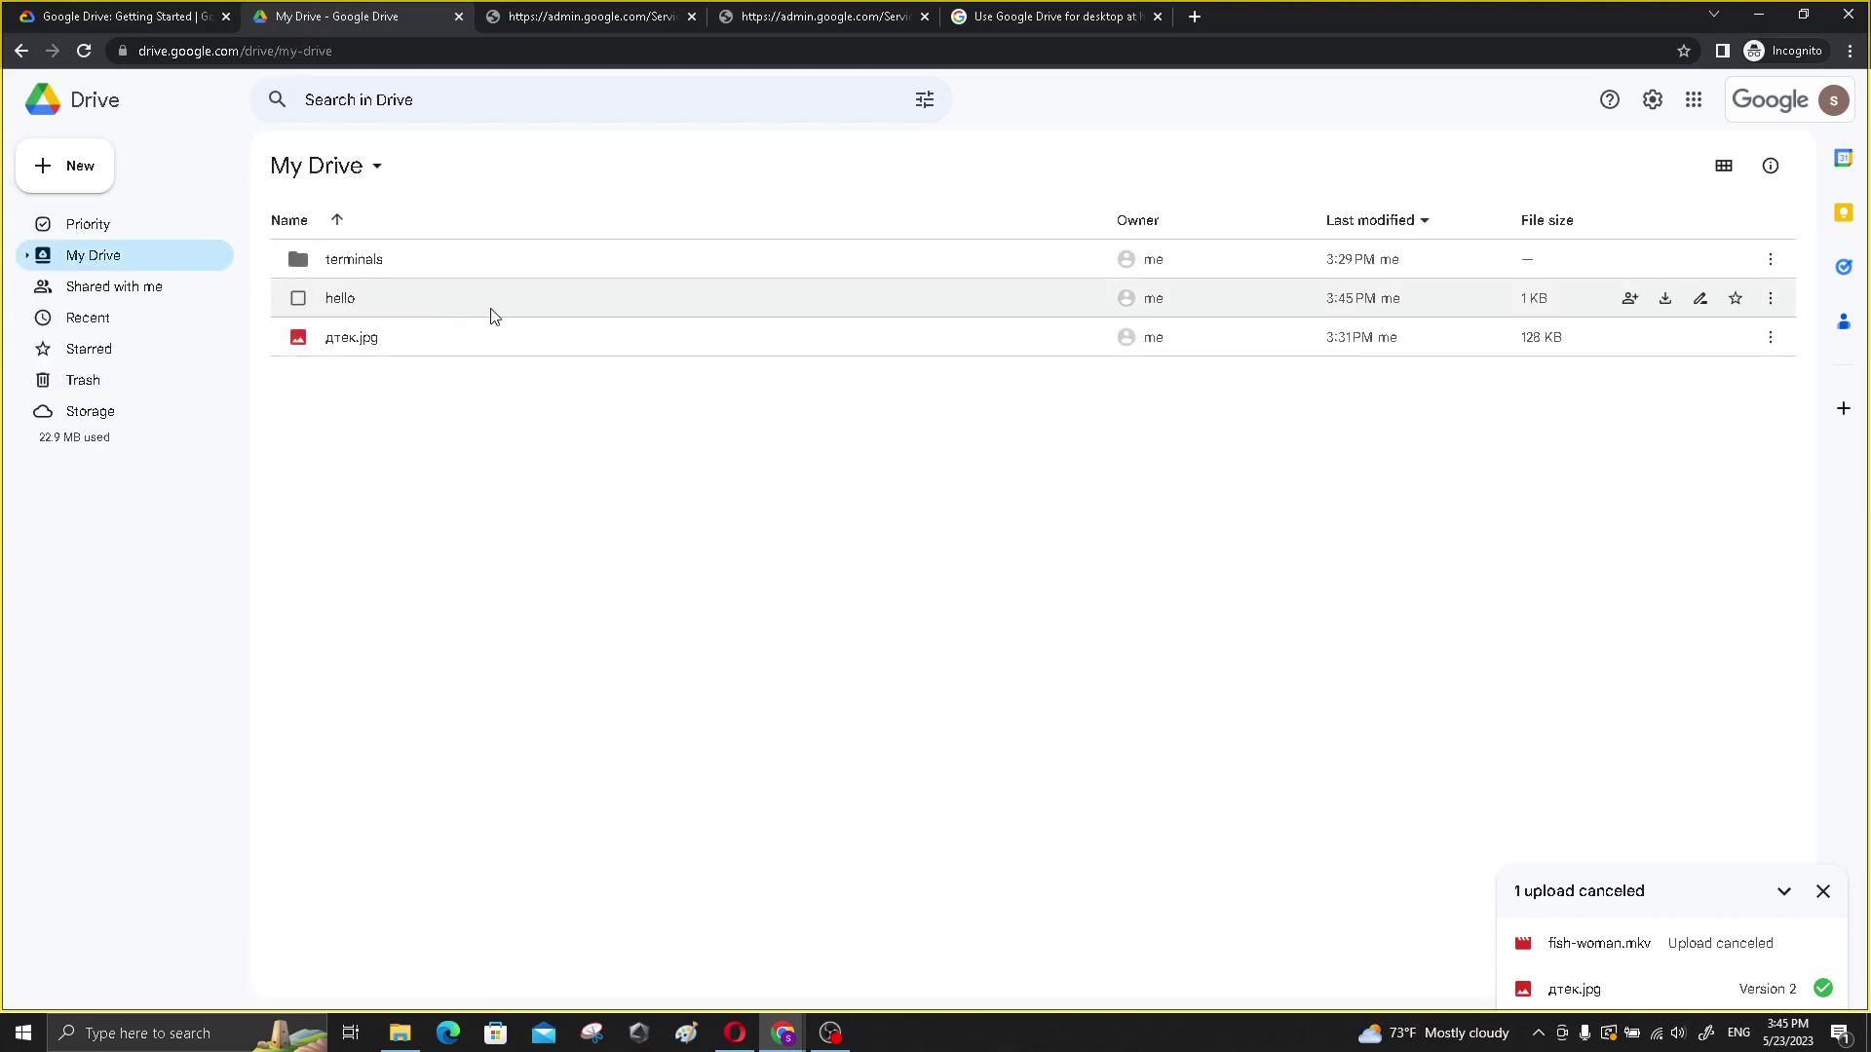
click(343, 302)
- Read the lab's instructions on deleting files permanently
click(564, 517)
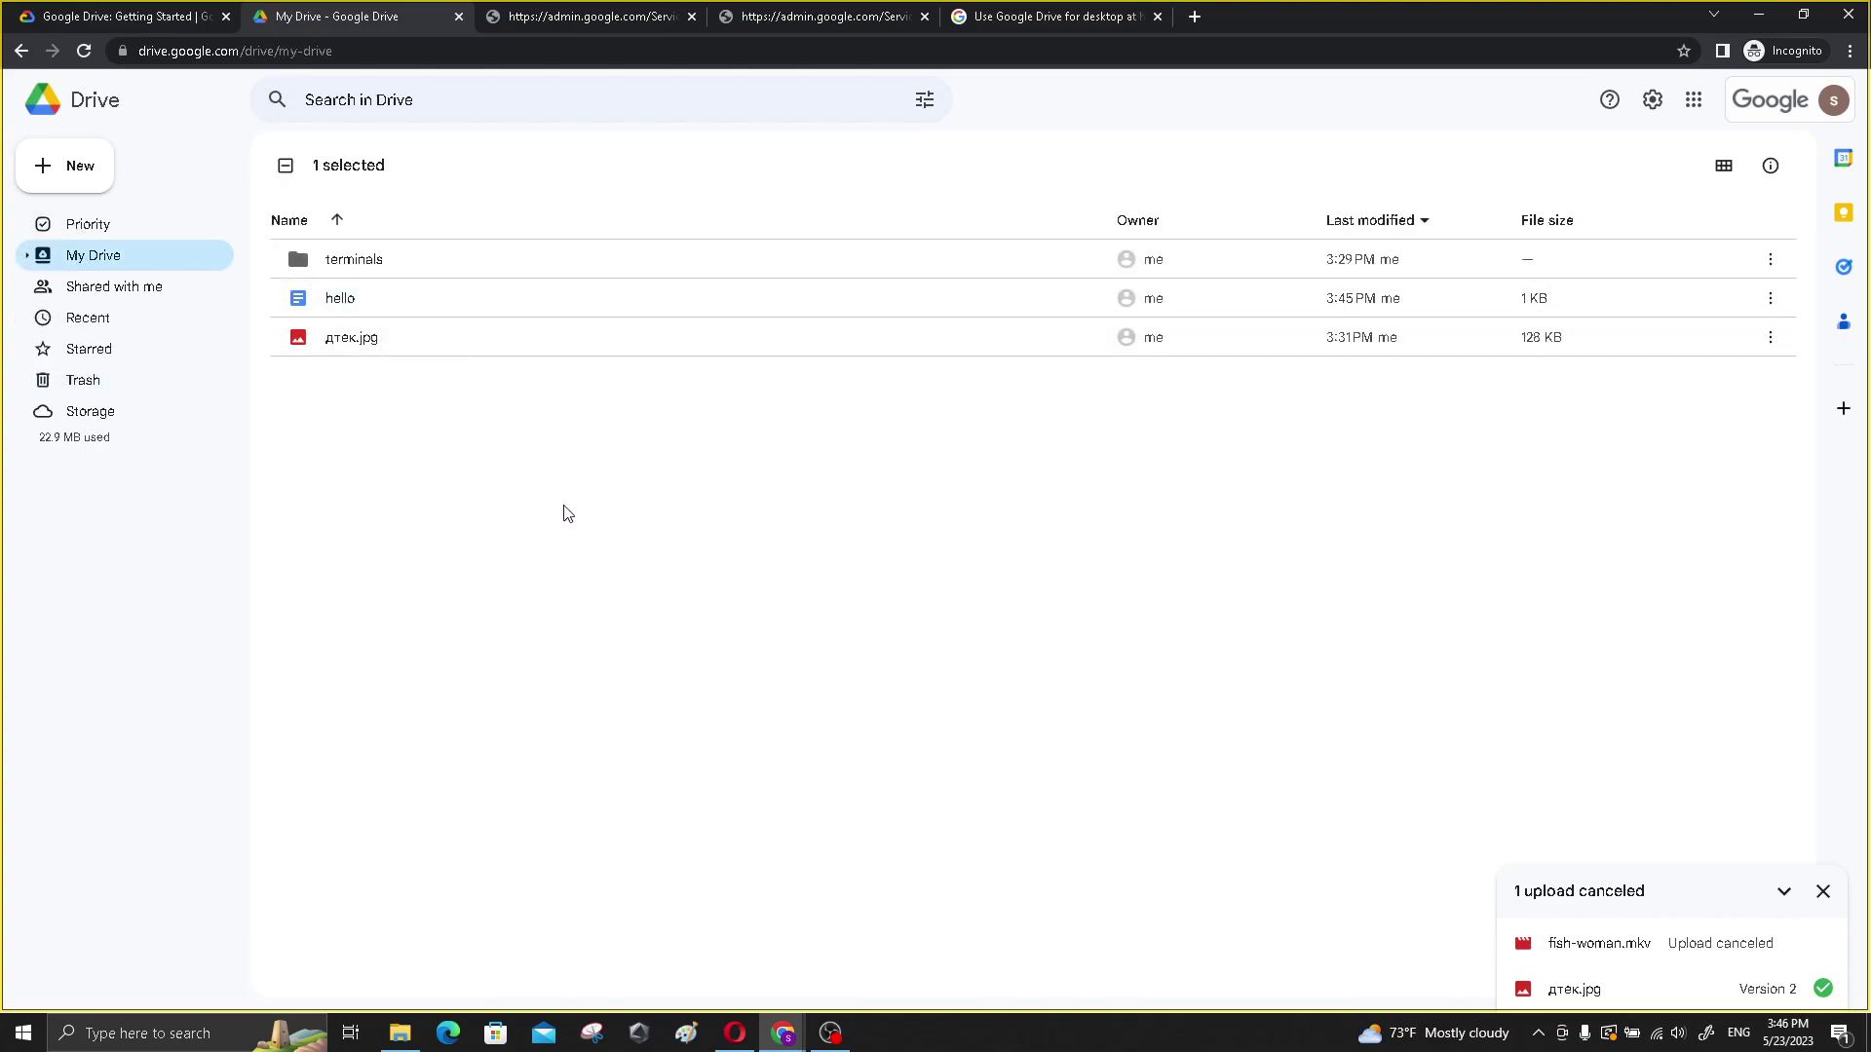
click(85, 14)
scroll(701, 477, down, 5)
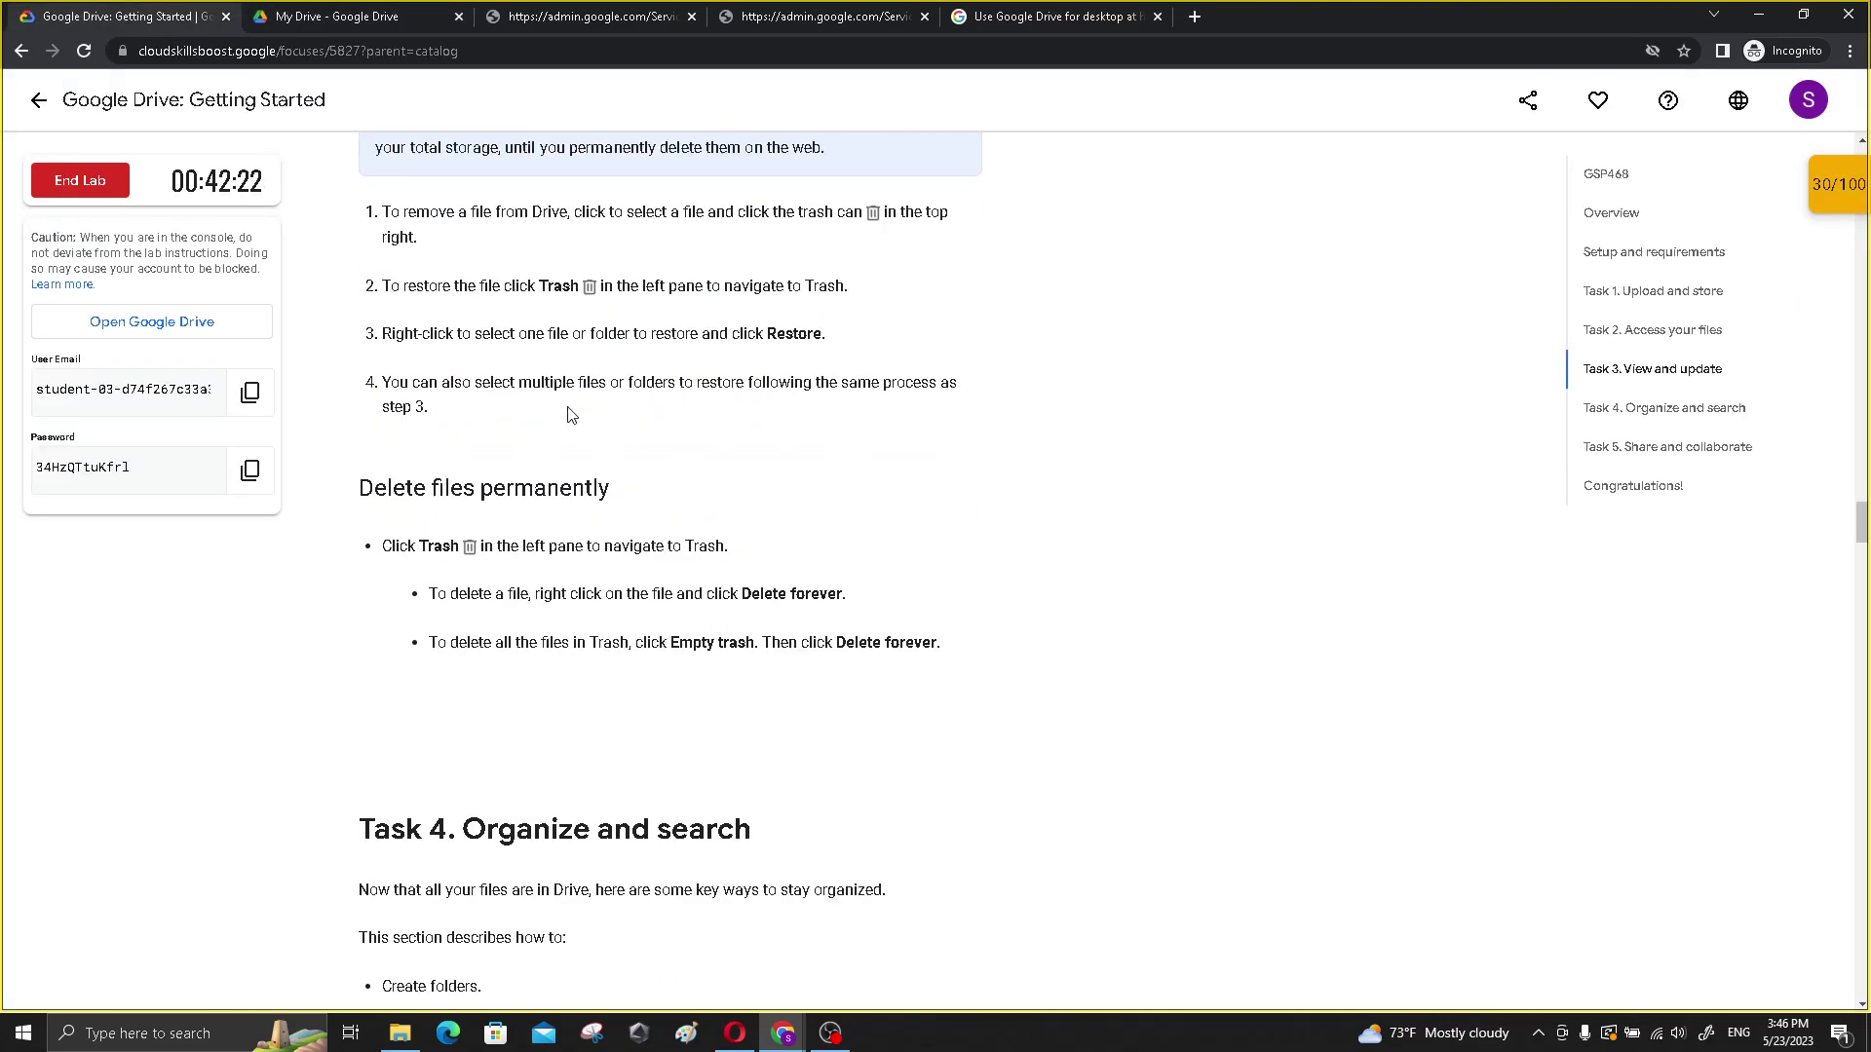
scroll(391, 452, down, 1)
drag(365, 395, 862, 497)
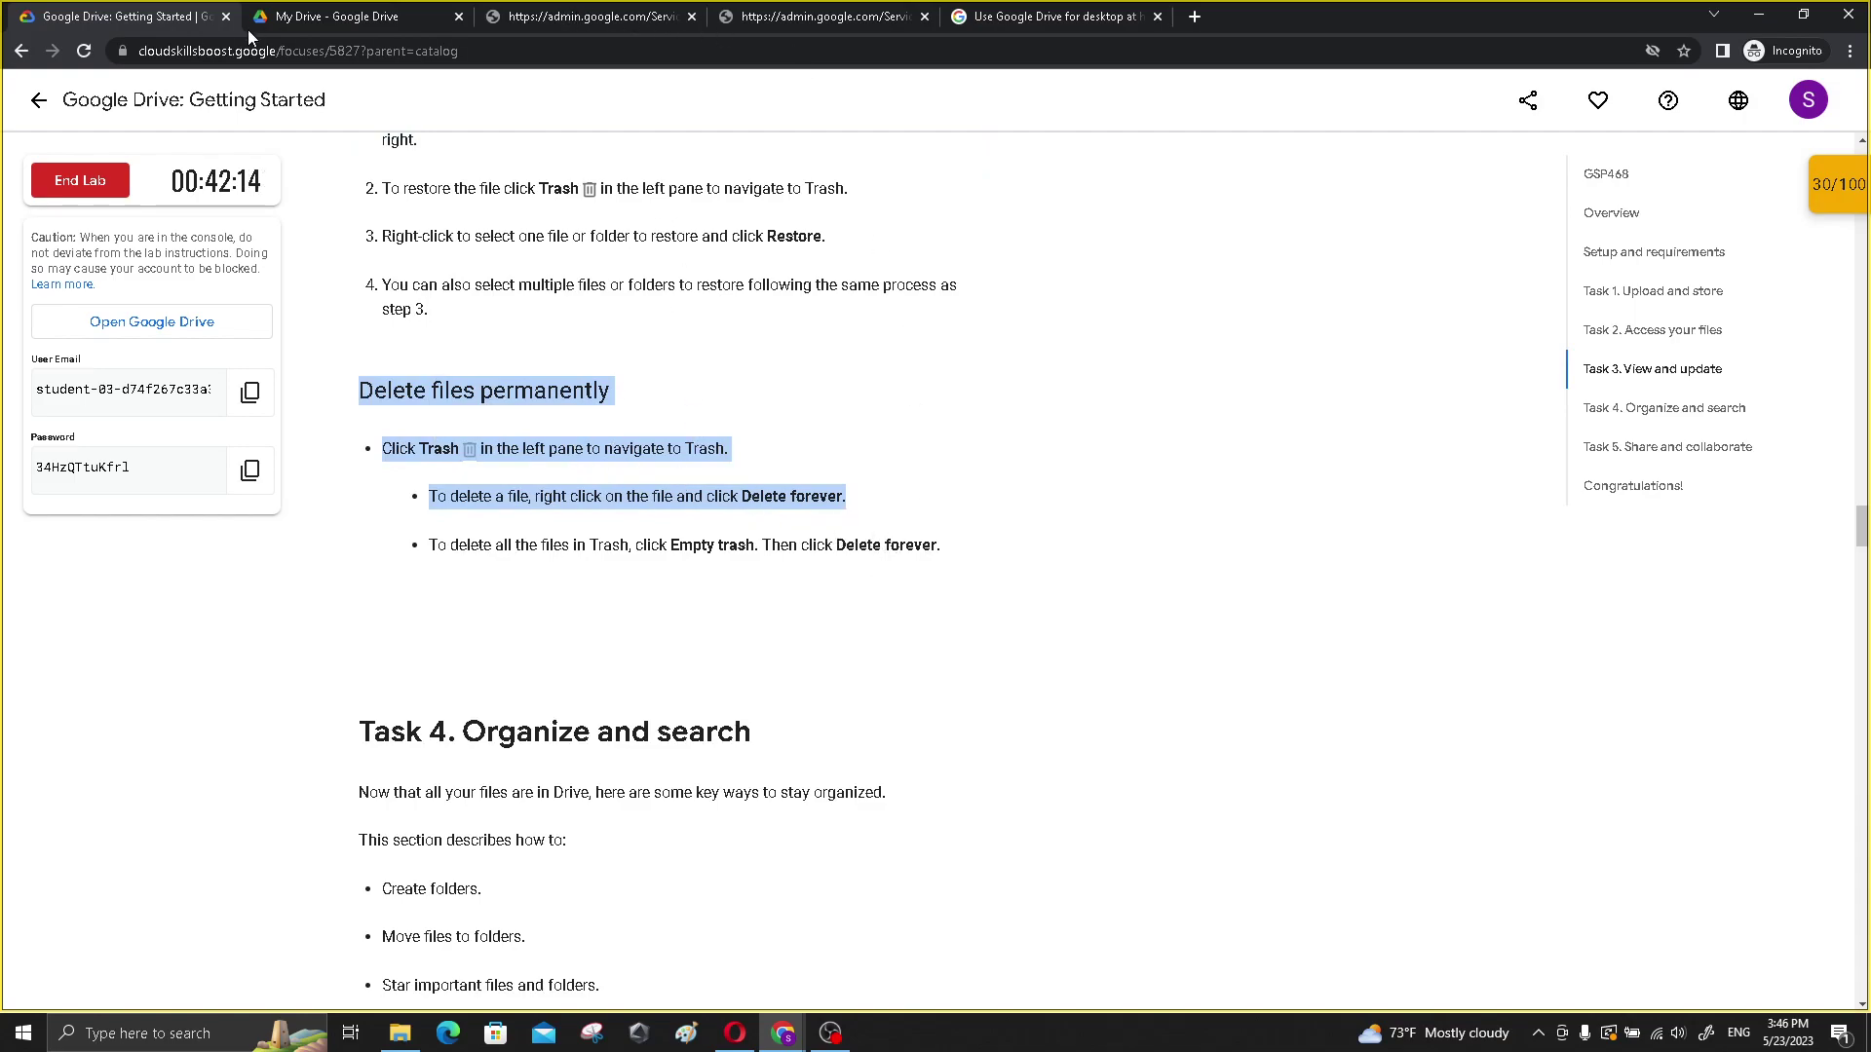
- Move the hello document to the trash again
click(292, 17)
click(360, 309)
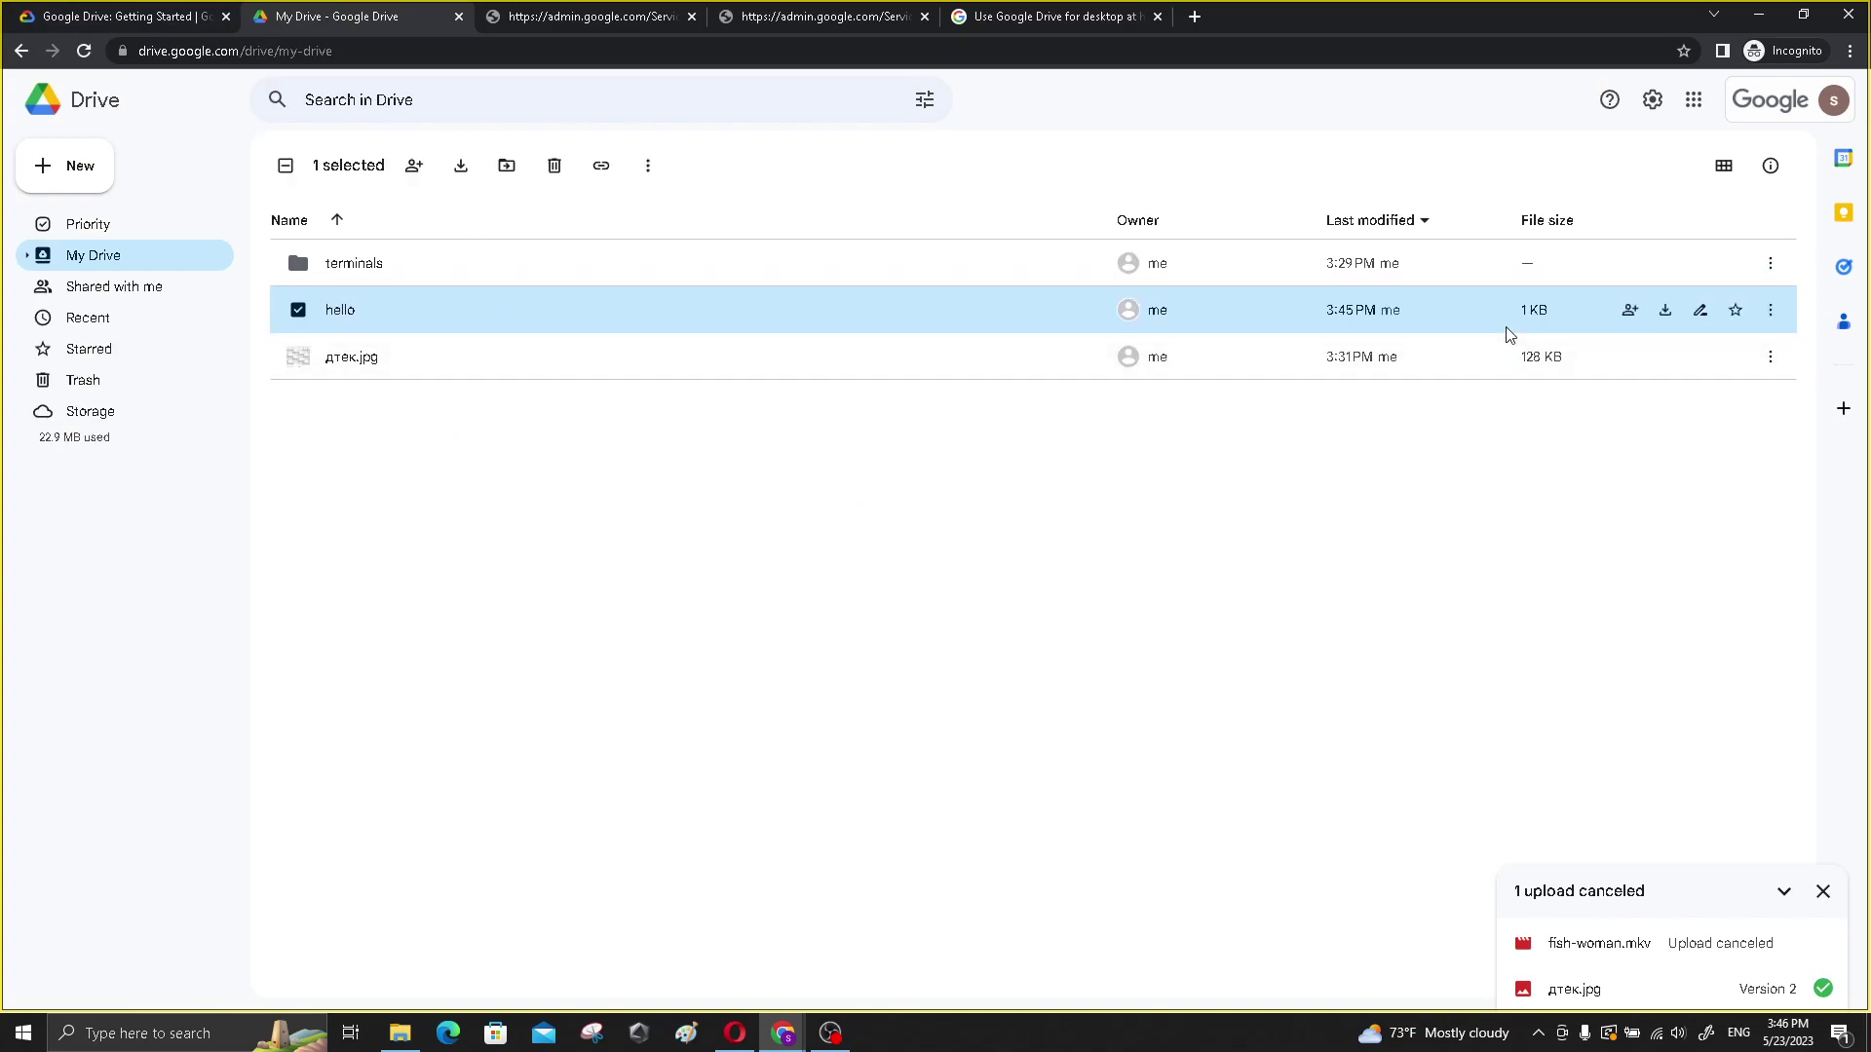
click(1769, 314)
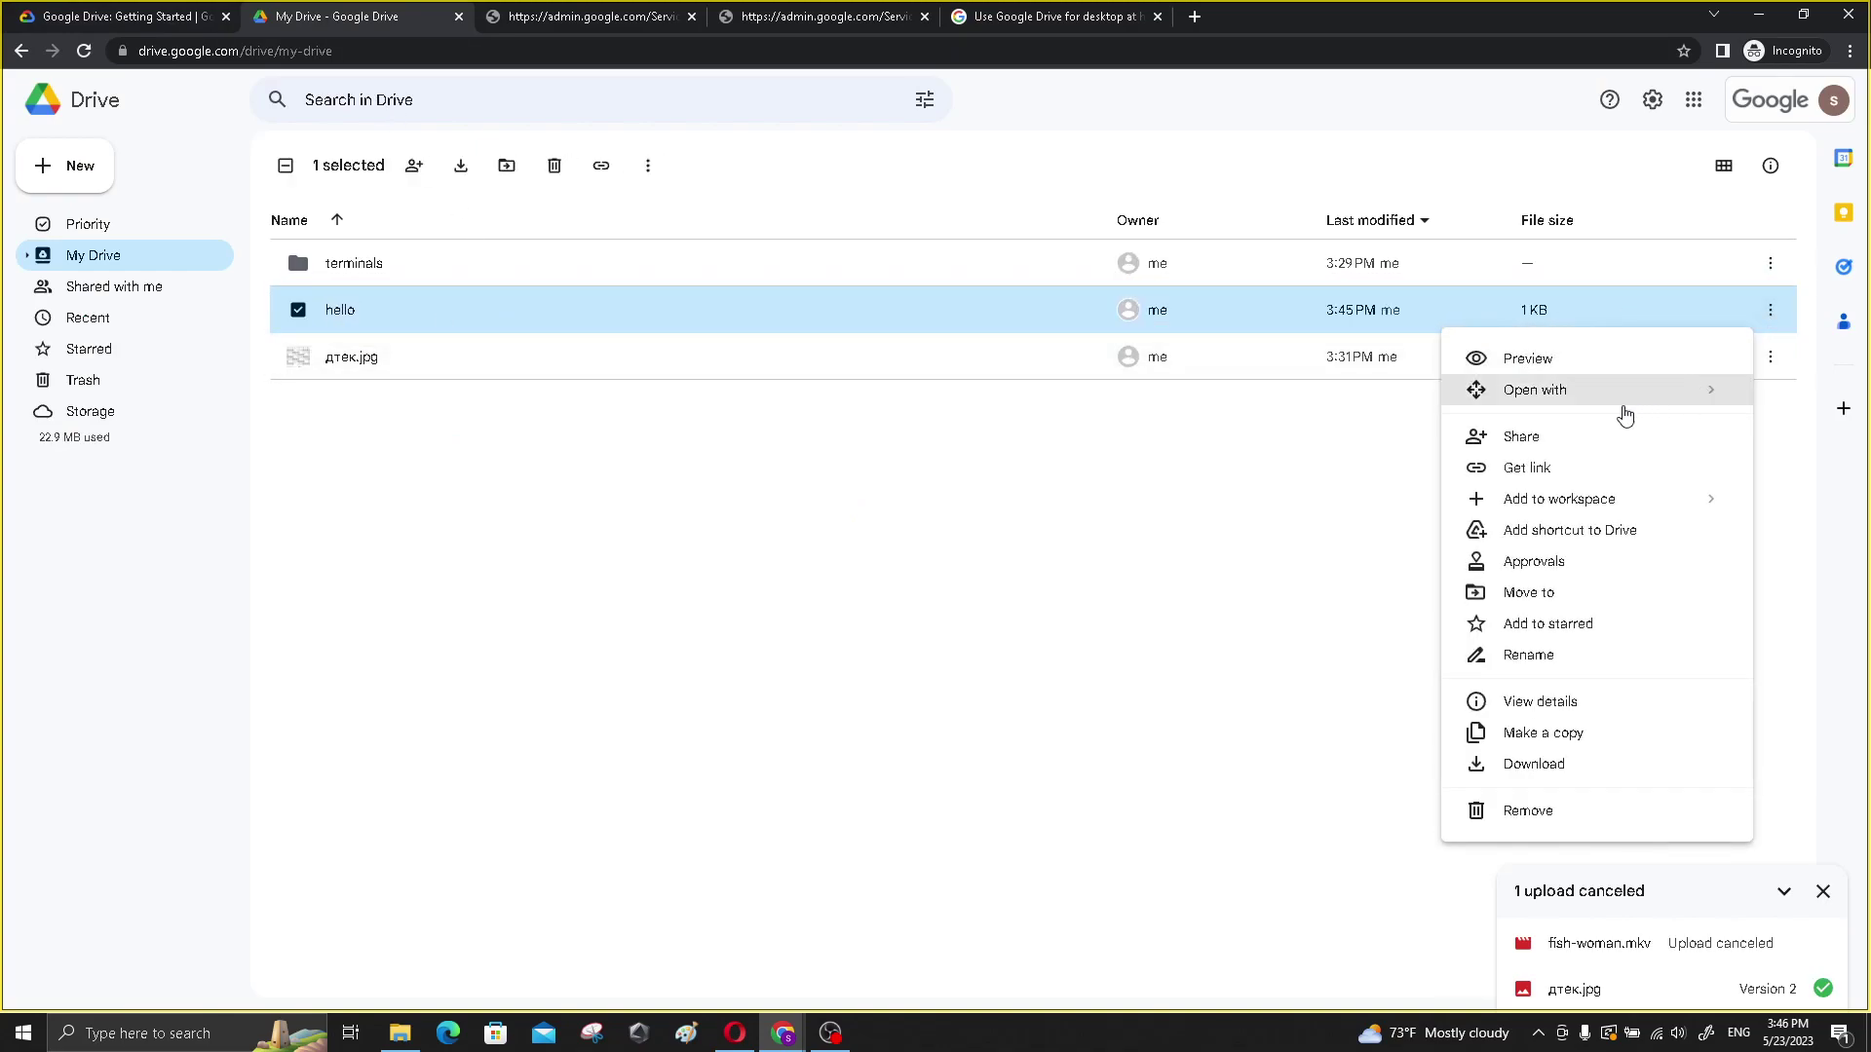
click(1602, 814)
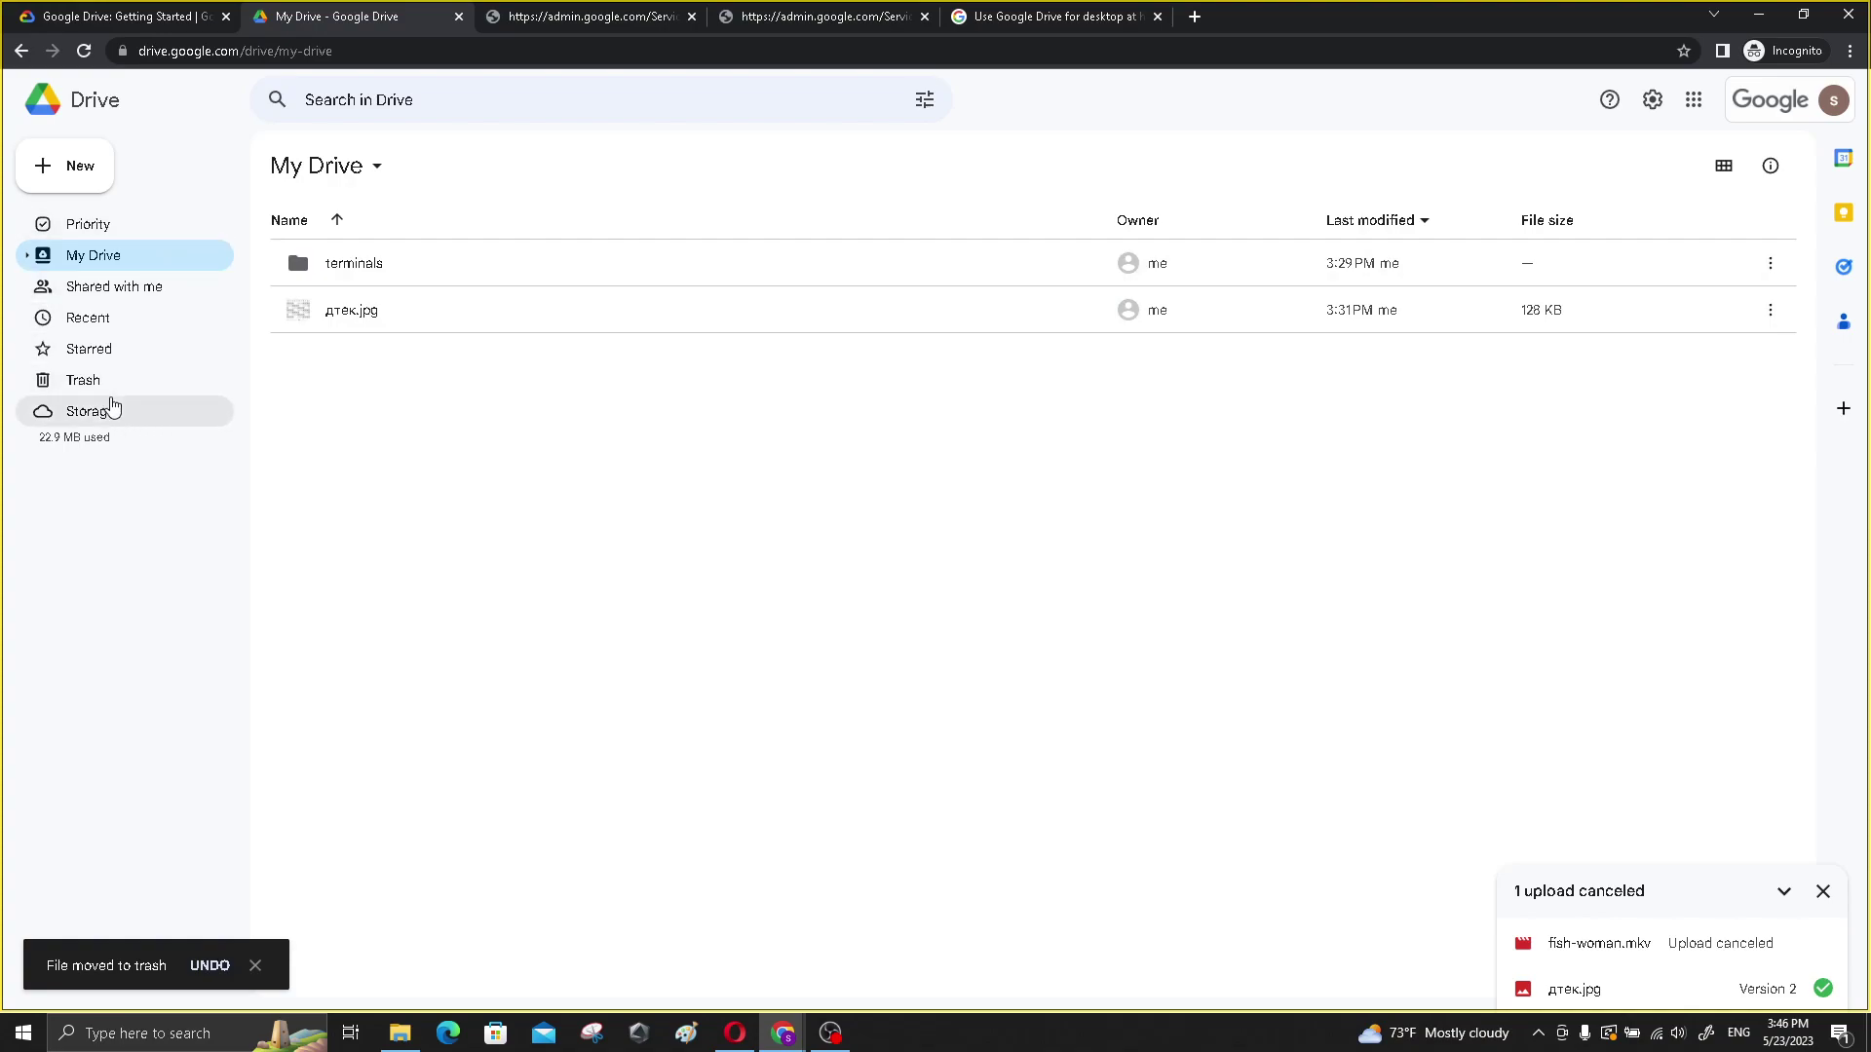
- Delete hello forever from Trash and confirm, leaving Trash empty
click(137, 380)
click(297, 367)
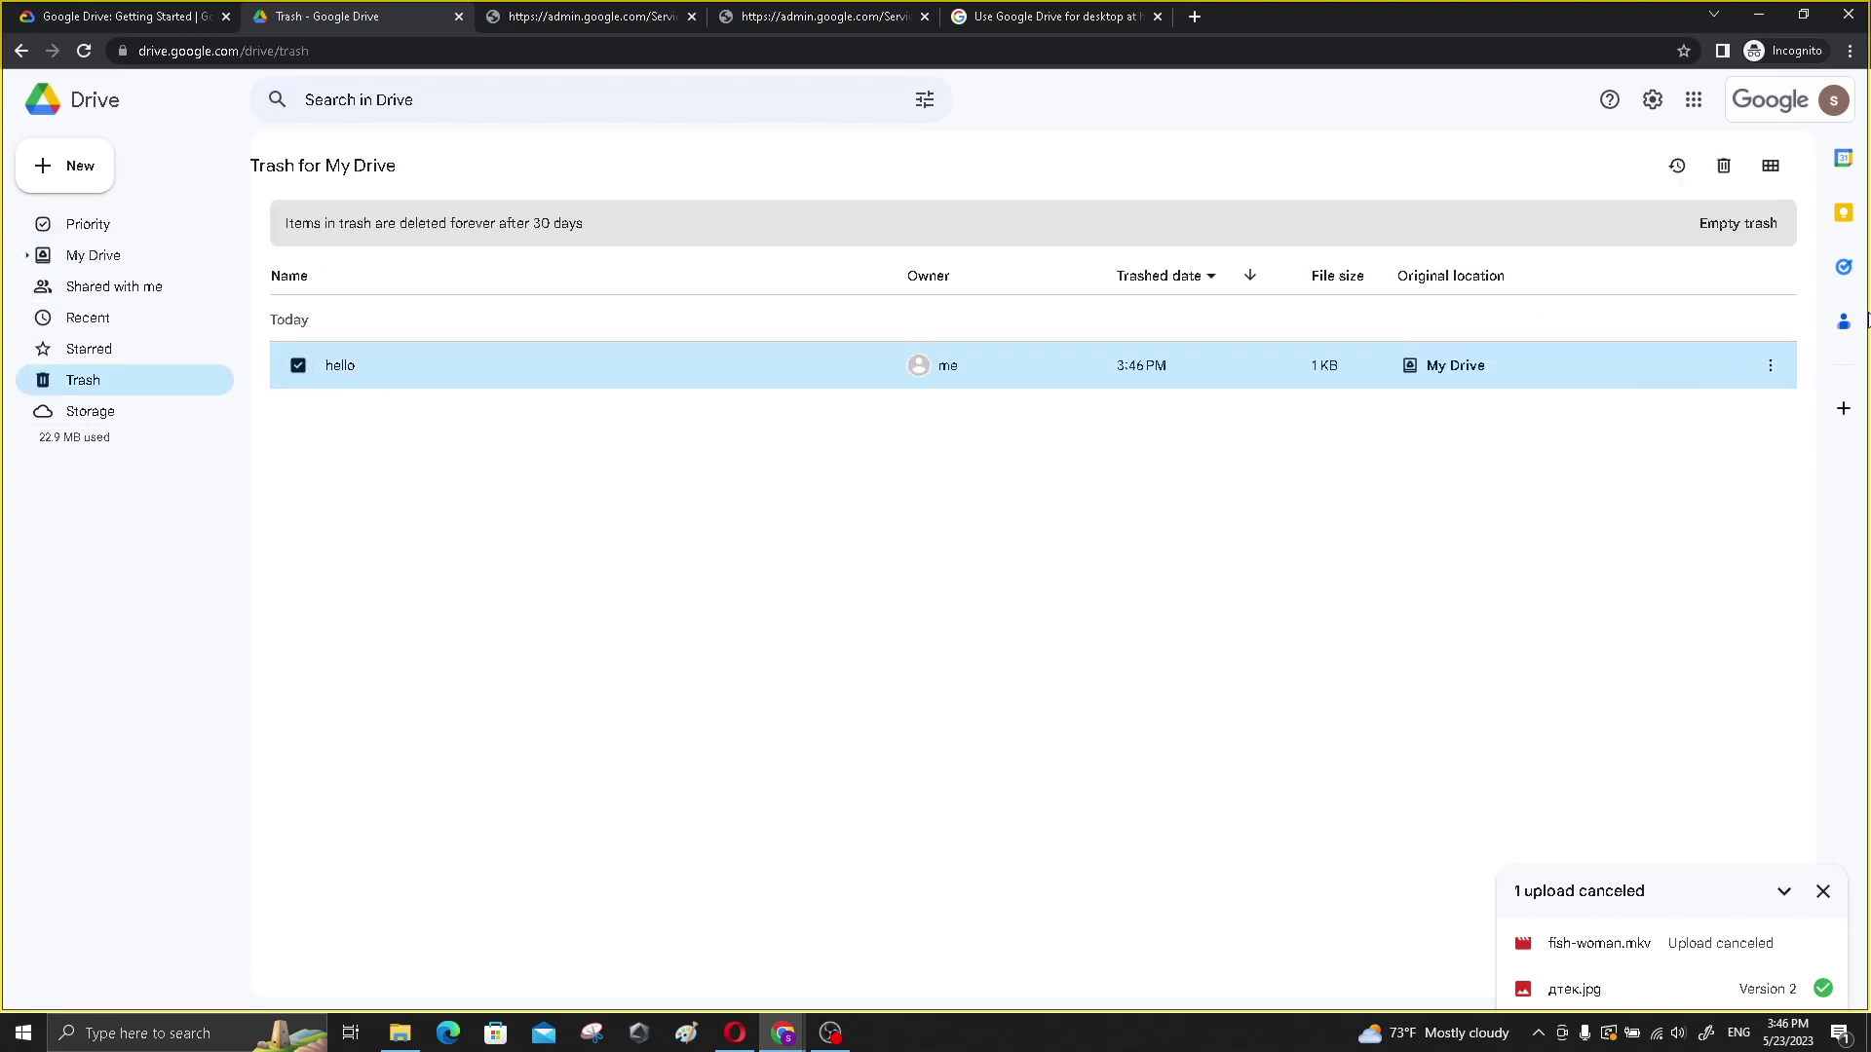
click(1769, 365)
click(1658, 458)
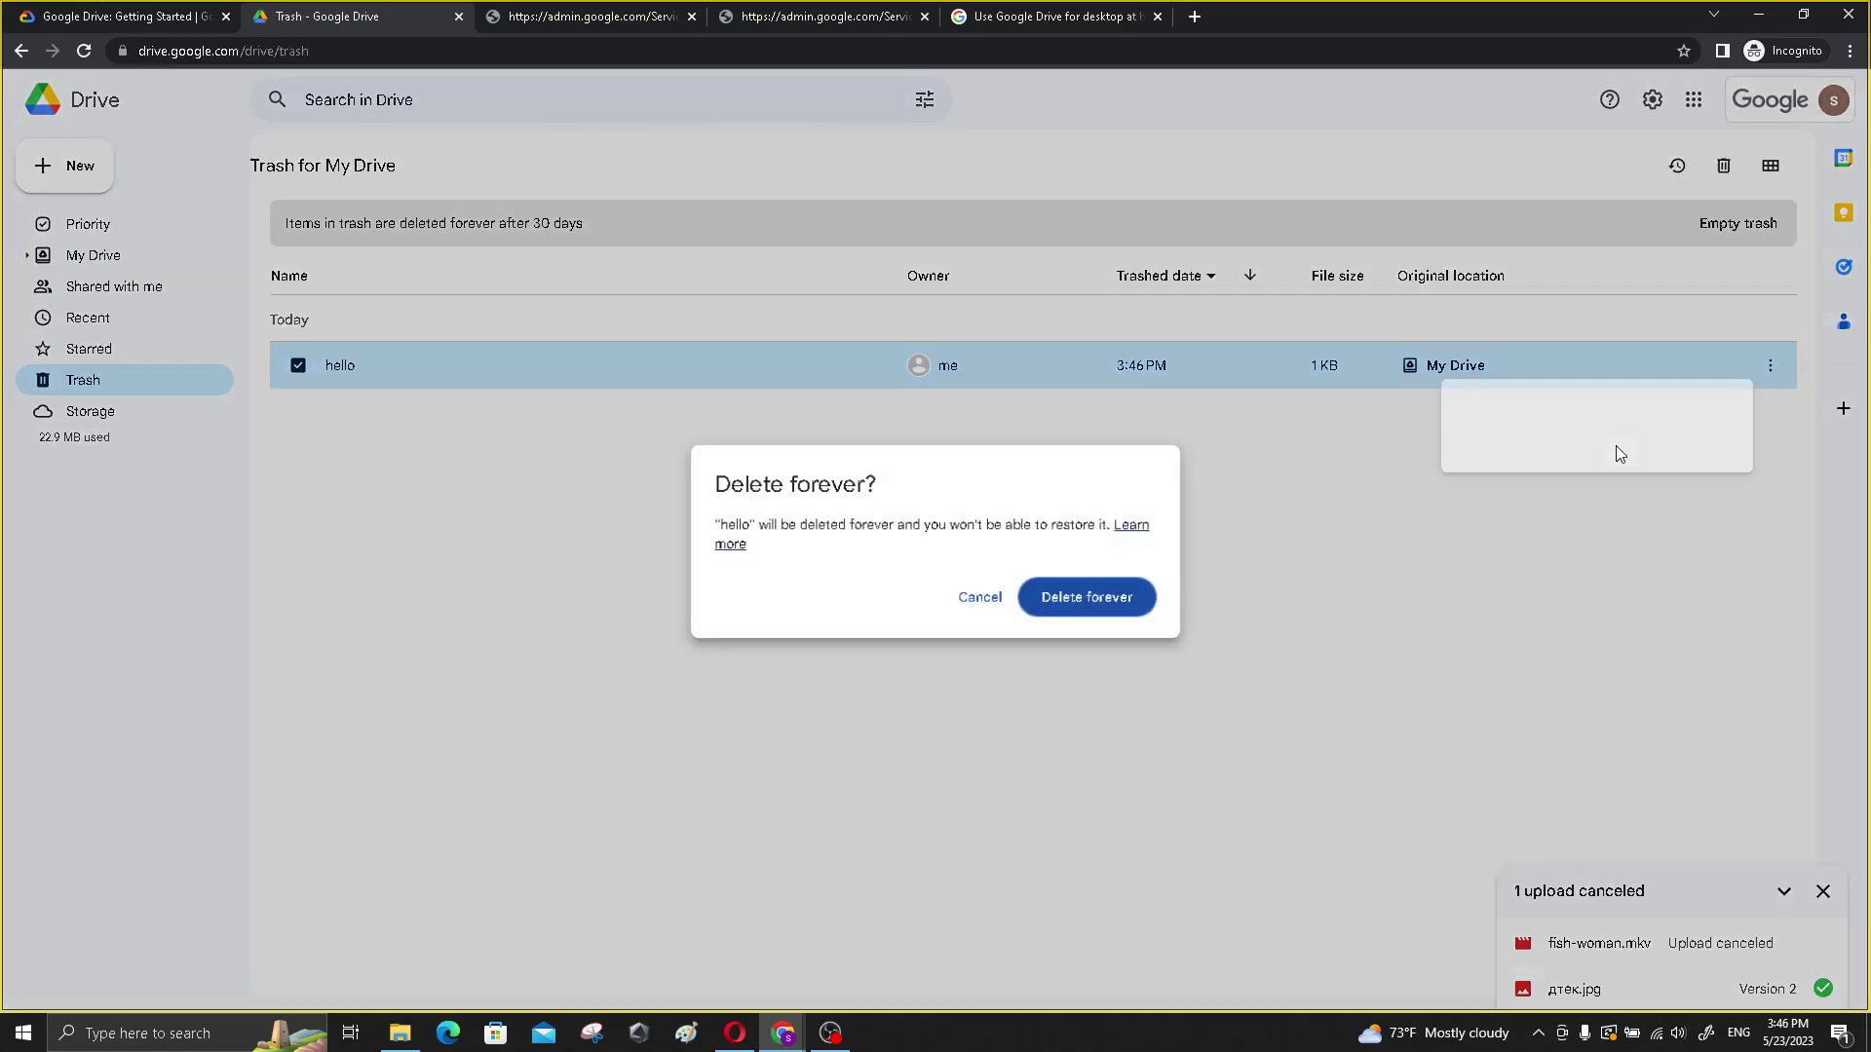
click(1071, 602)
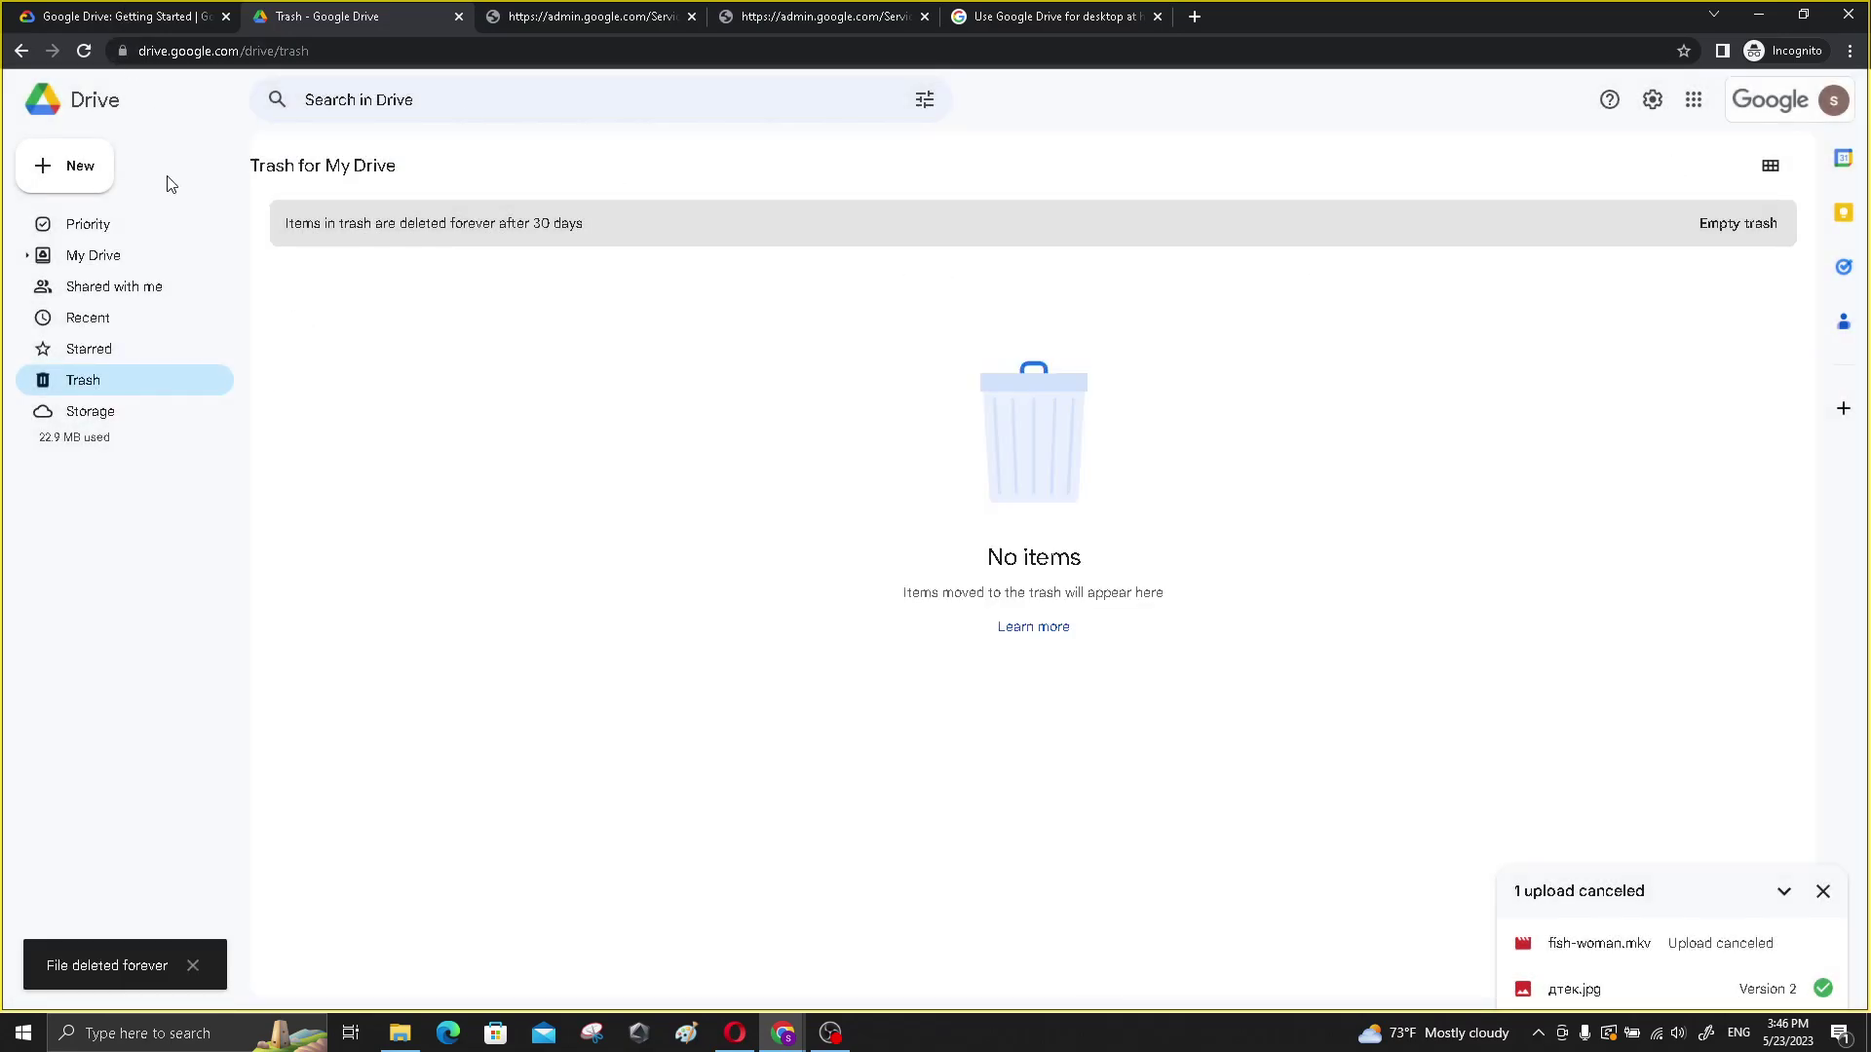
- Read the lab's Task 4 introduction and the Move files to folders bullet
click(97, 8)
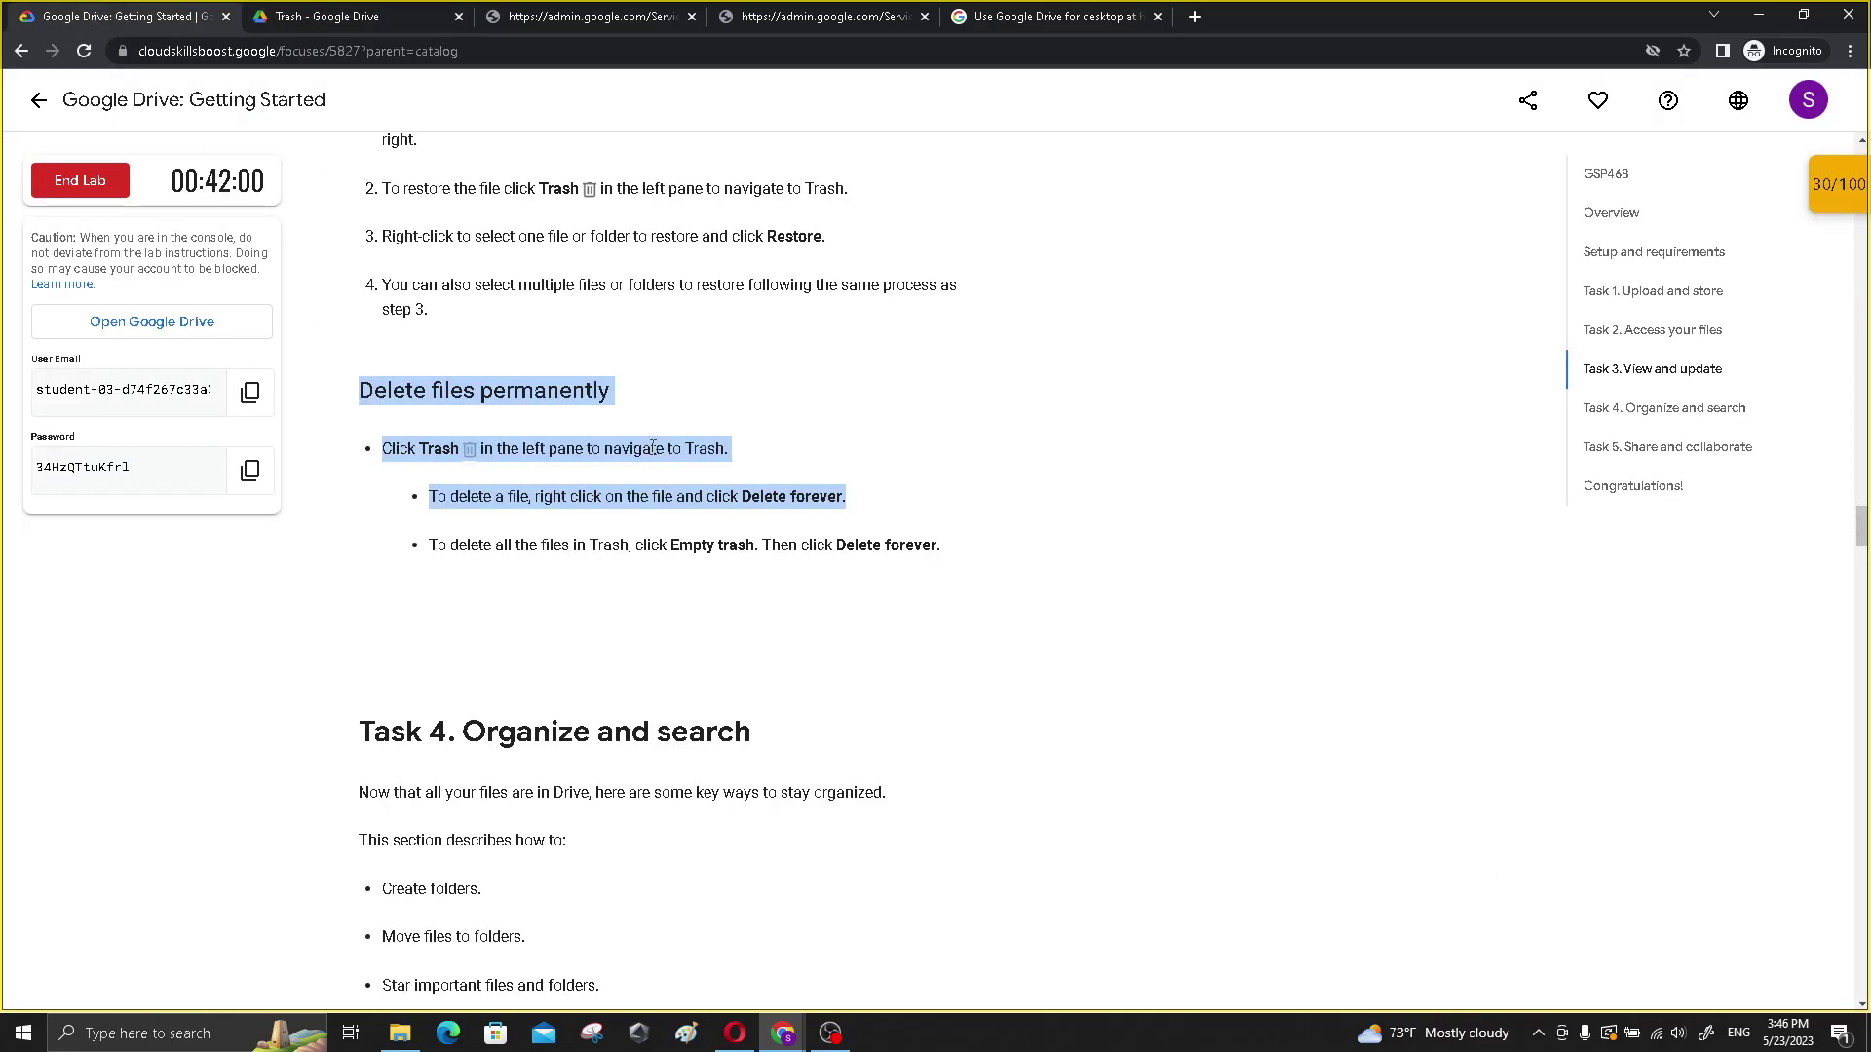
scroll(682, 488, down, 4)
drag(359, 341, 827, 645)
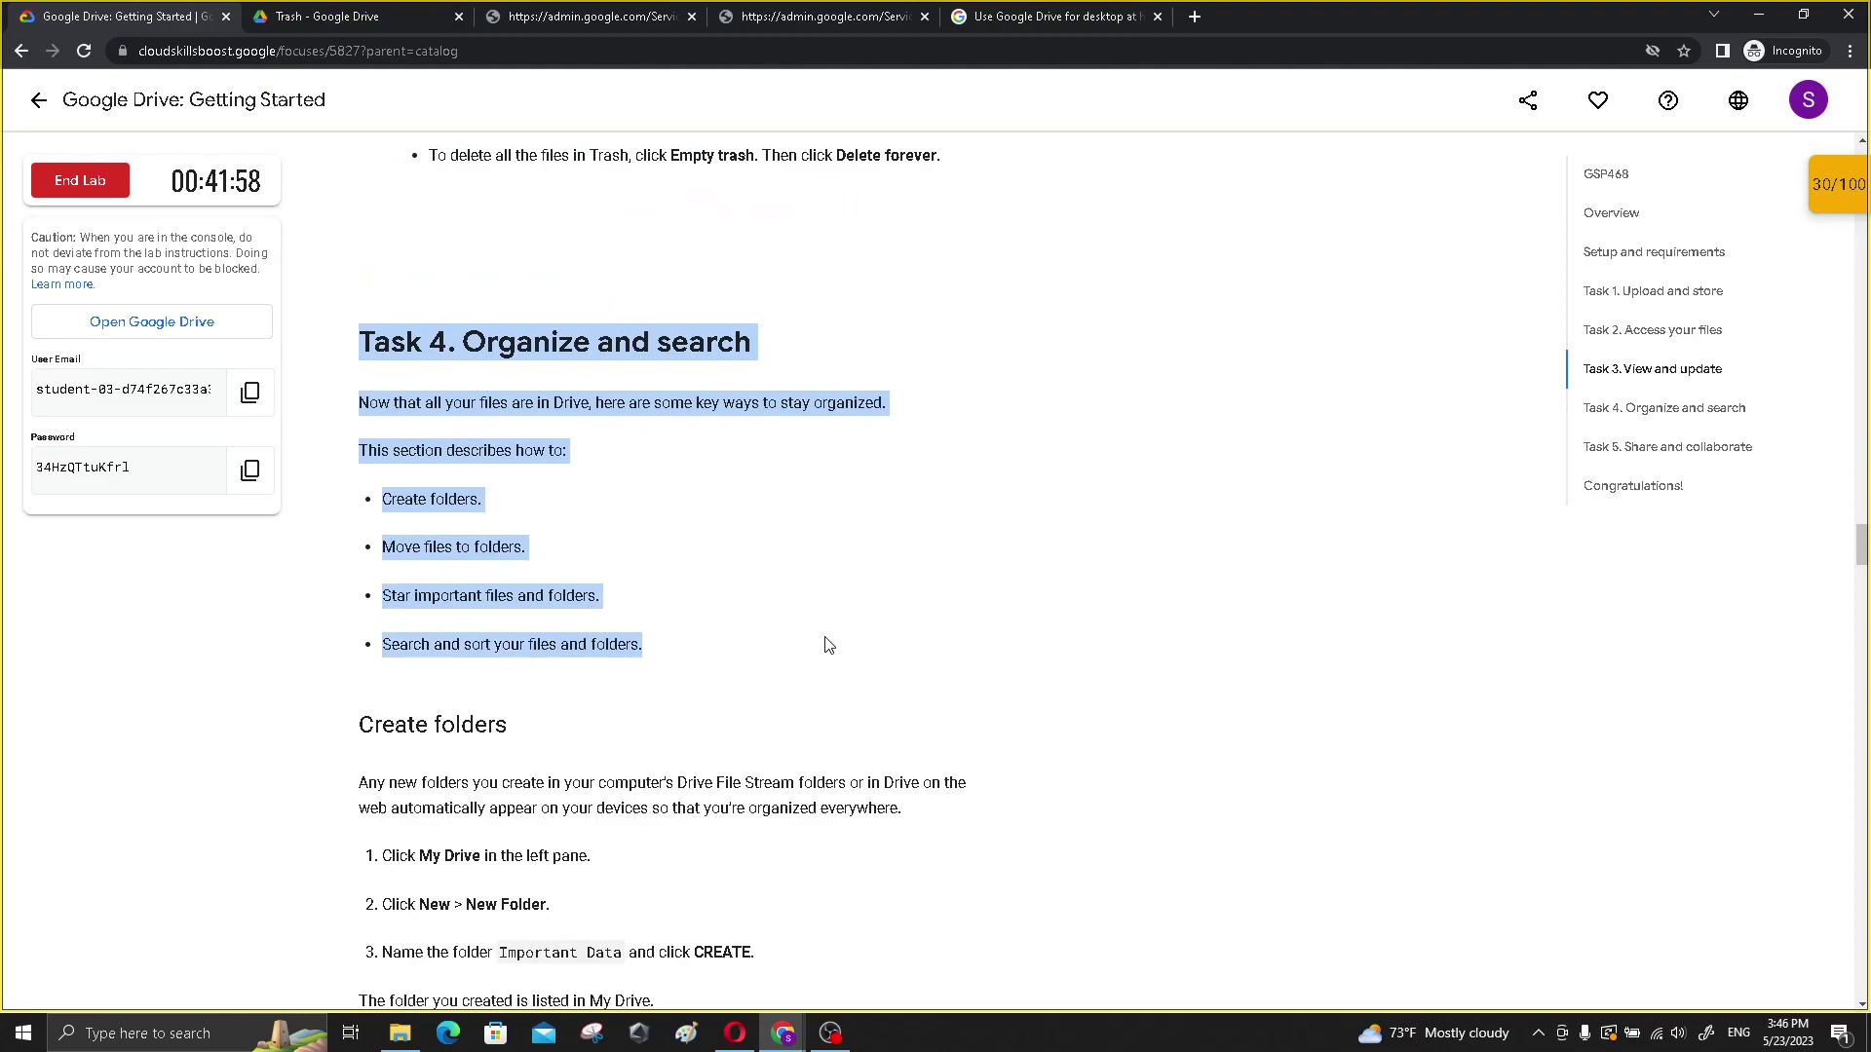
click(440, 499)
drag(383, 547, 617, 598)
click(638, 635)
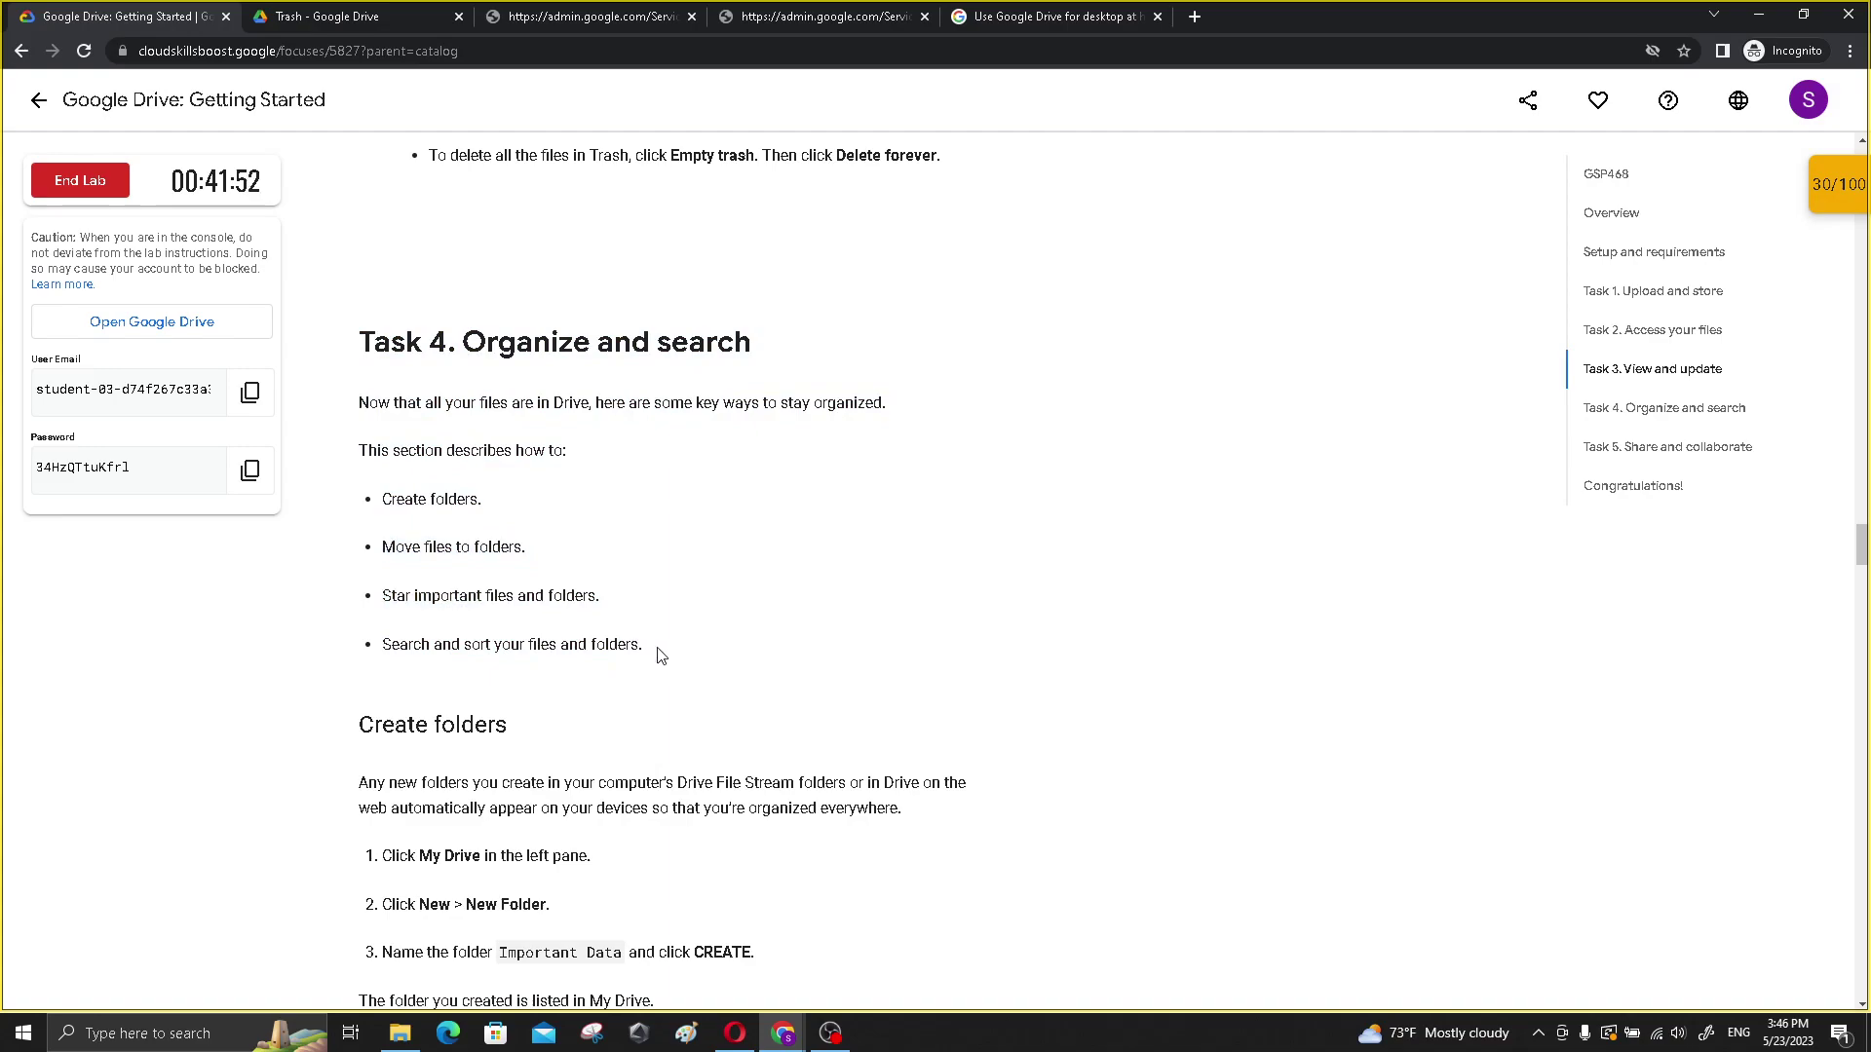
- Create a new folder named important in My Drive
click(457, 8)
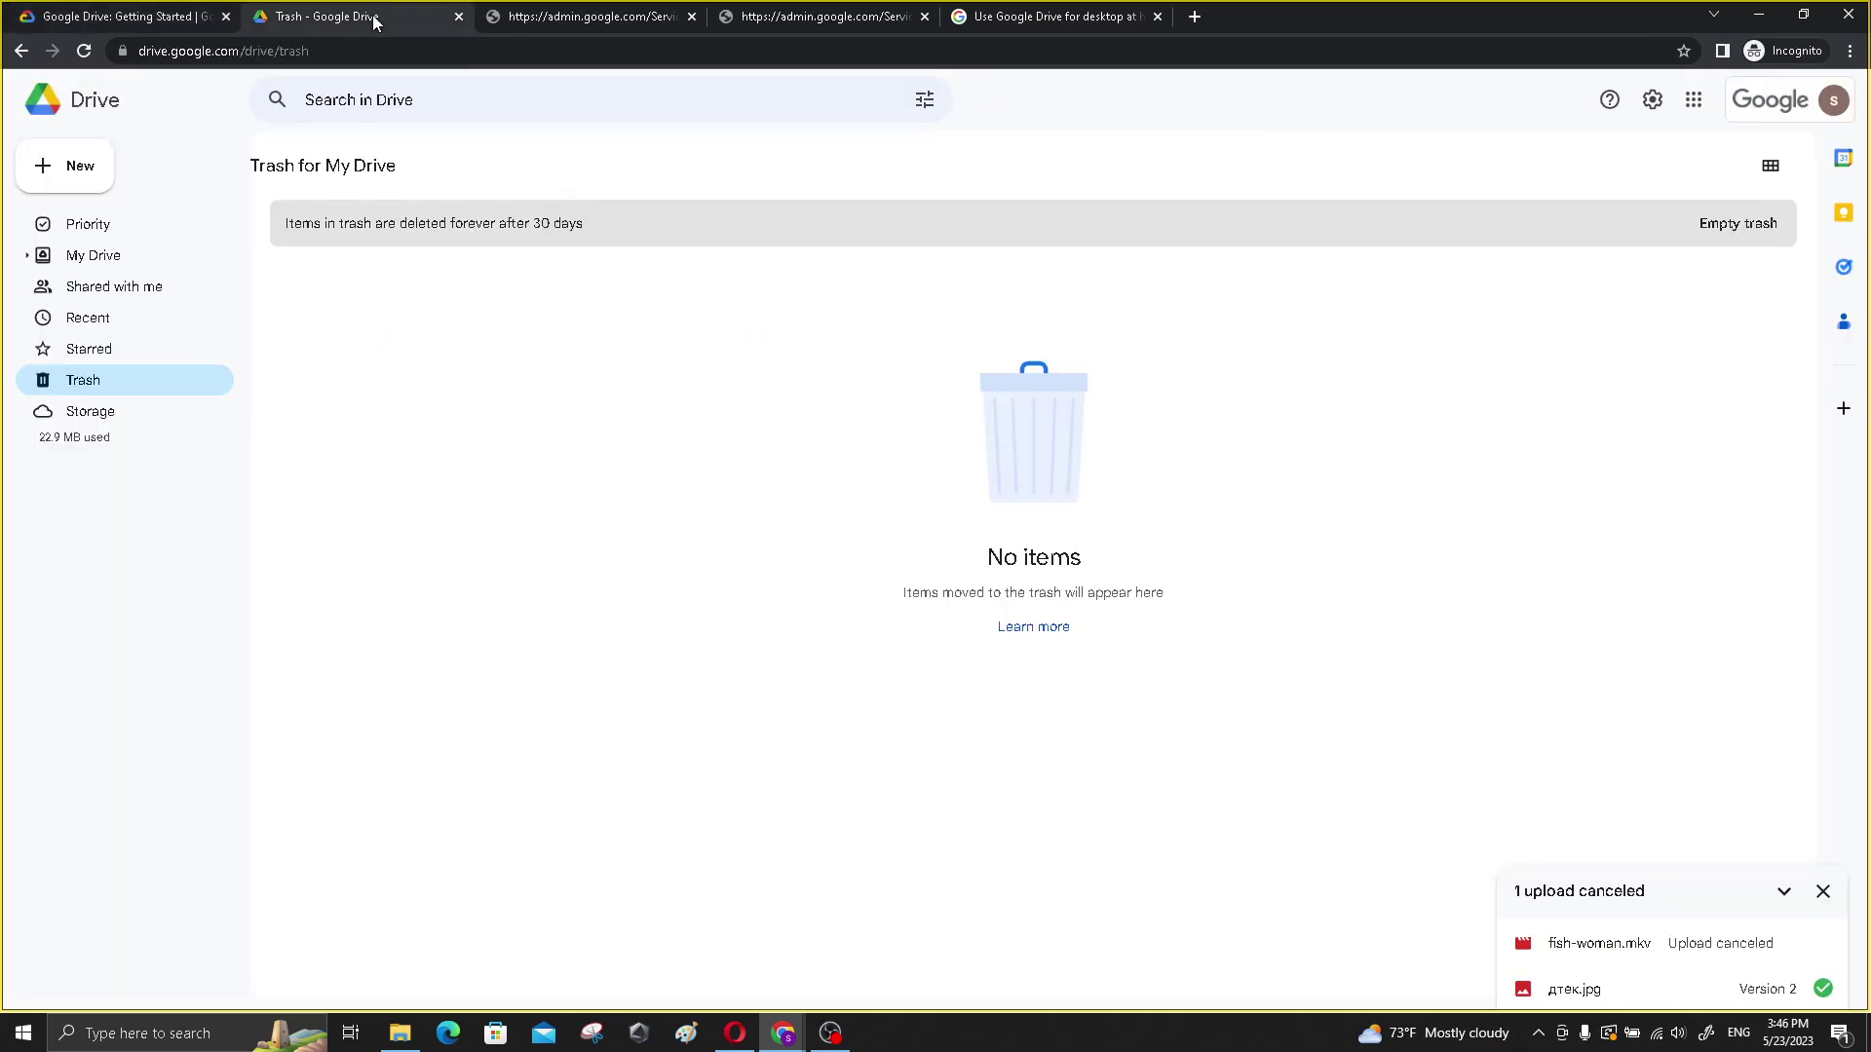
click(91, 256)
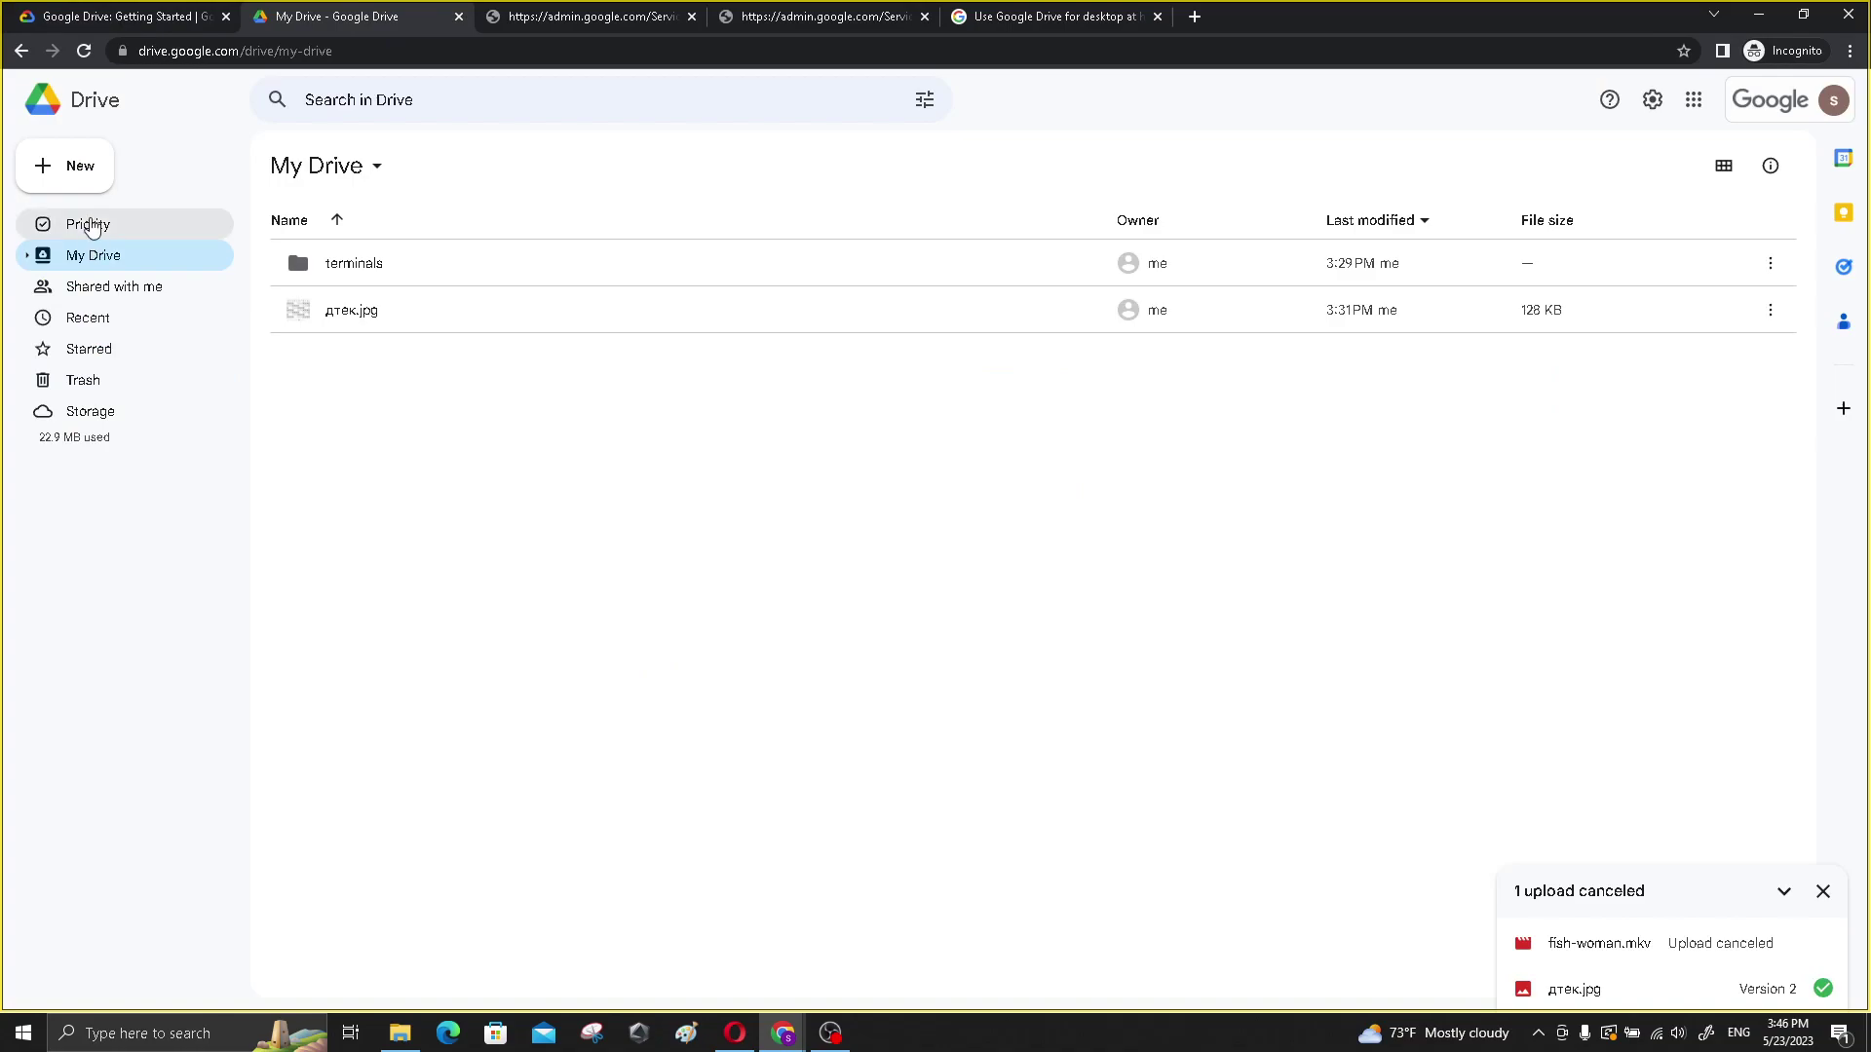
click(82, 180)
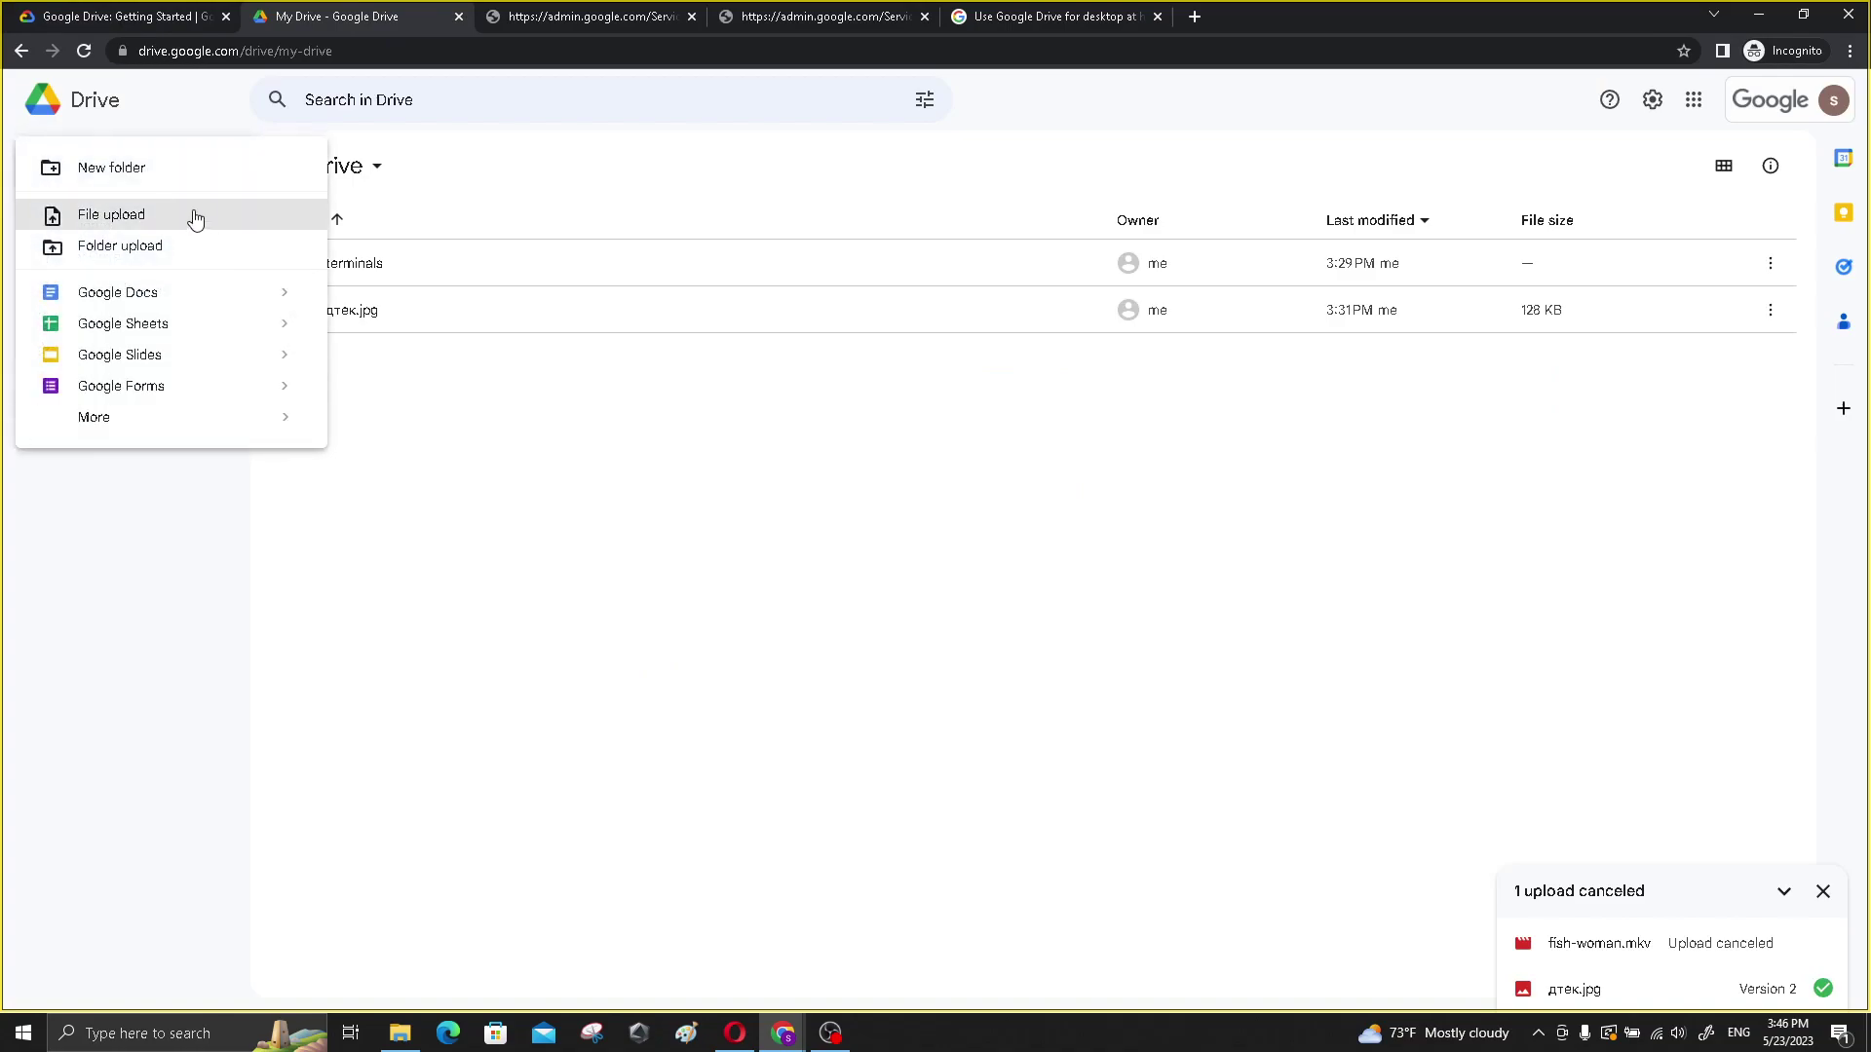
click(189, 175)
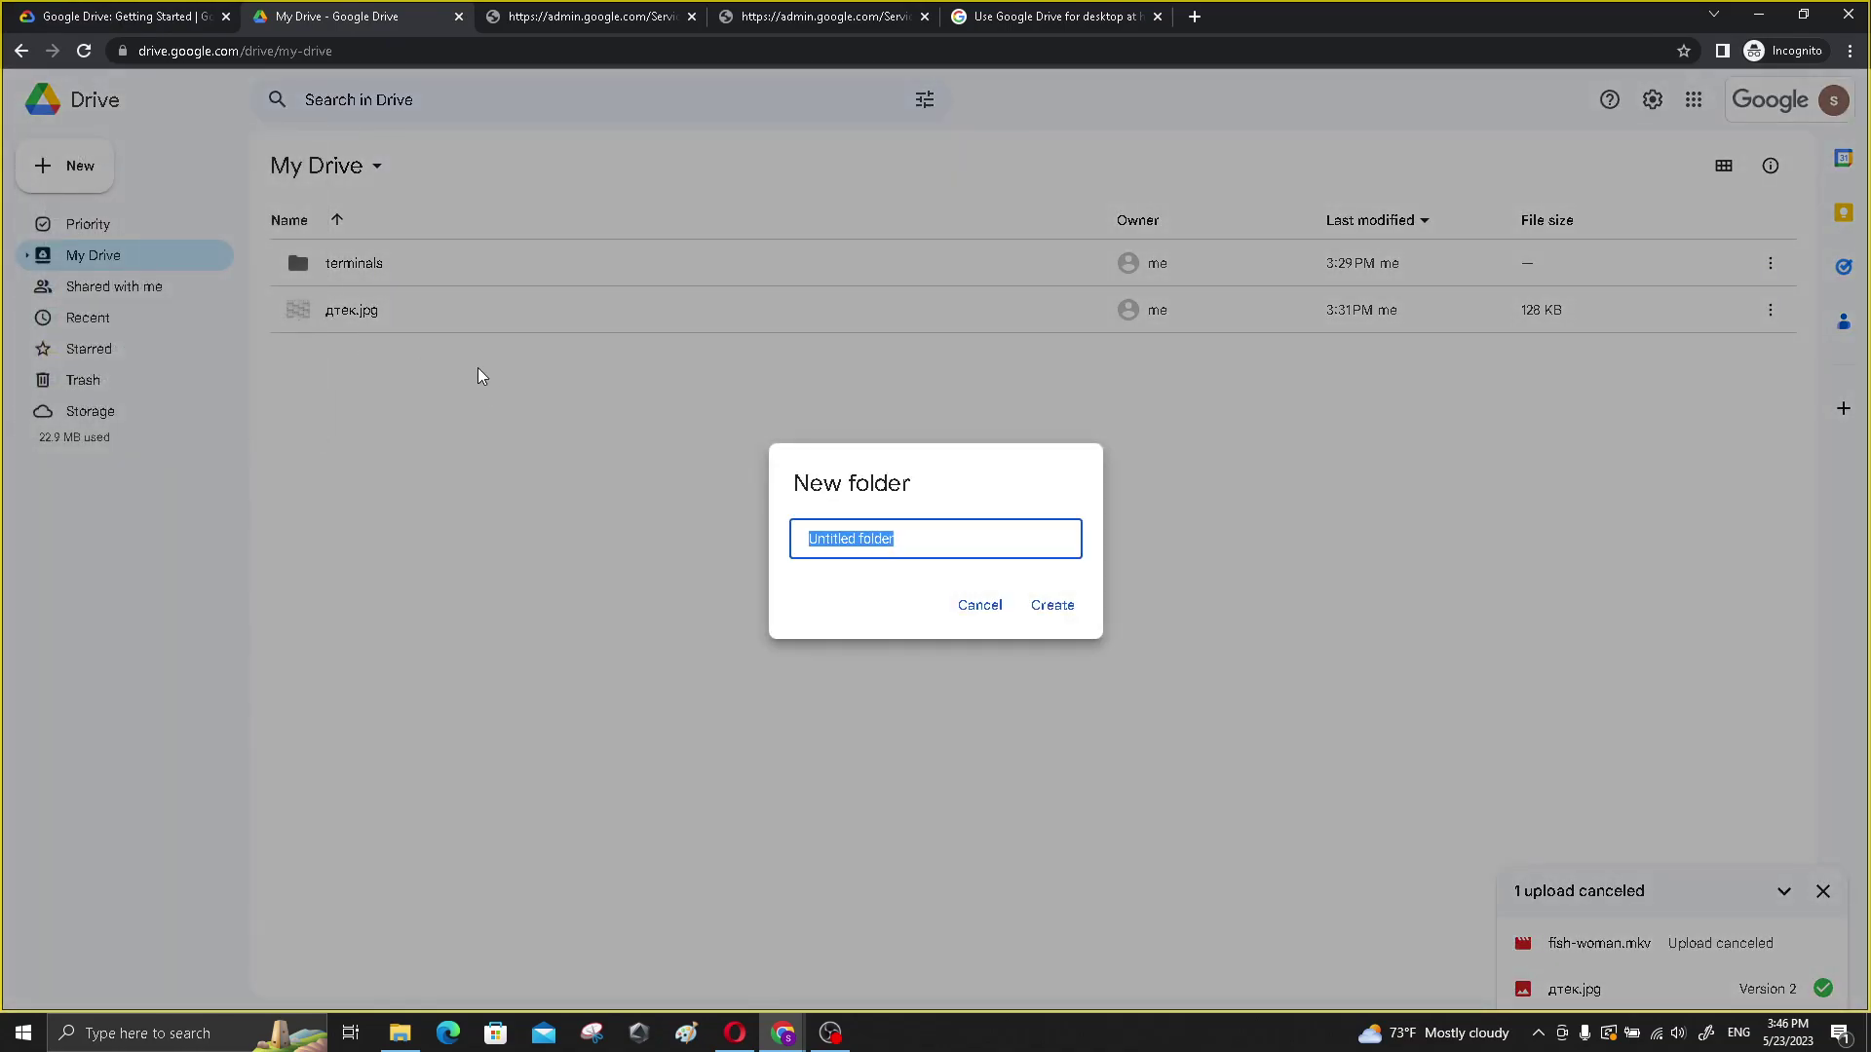
key(BackSpace)
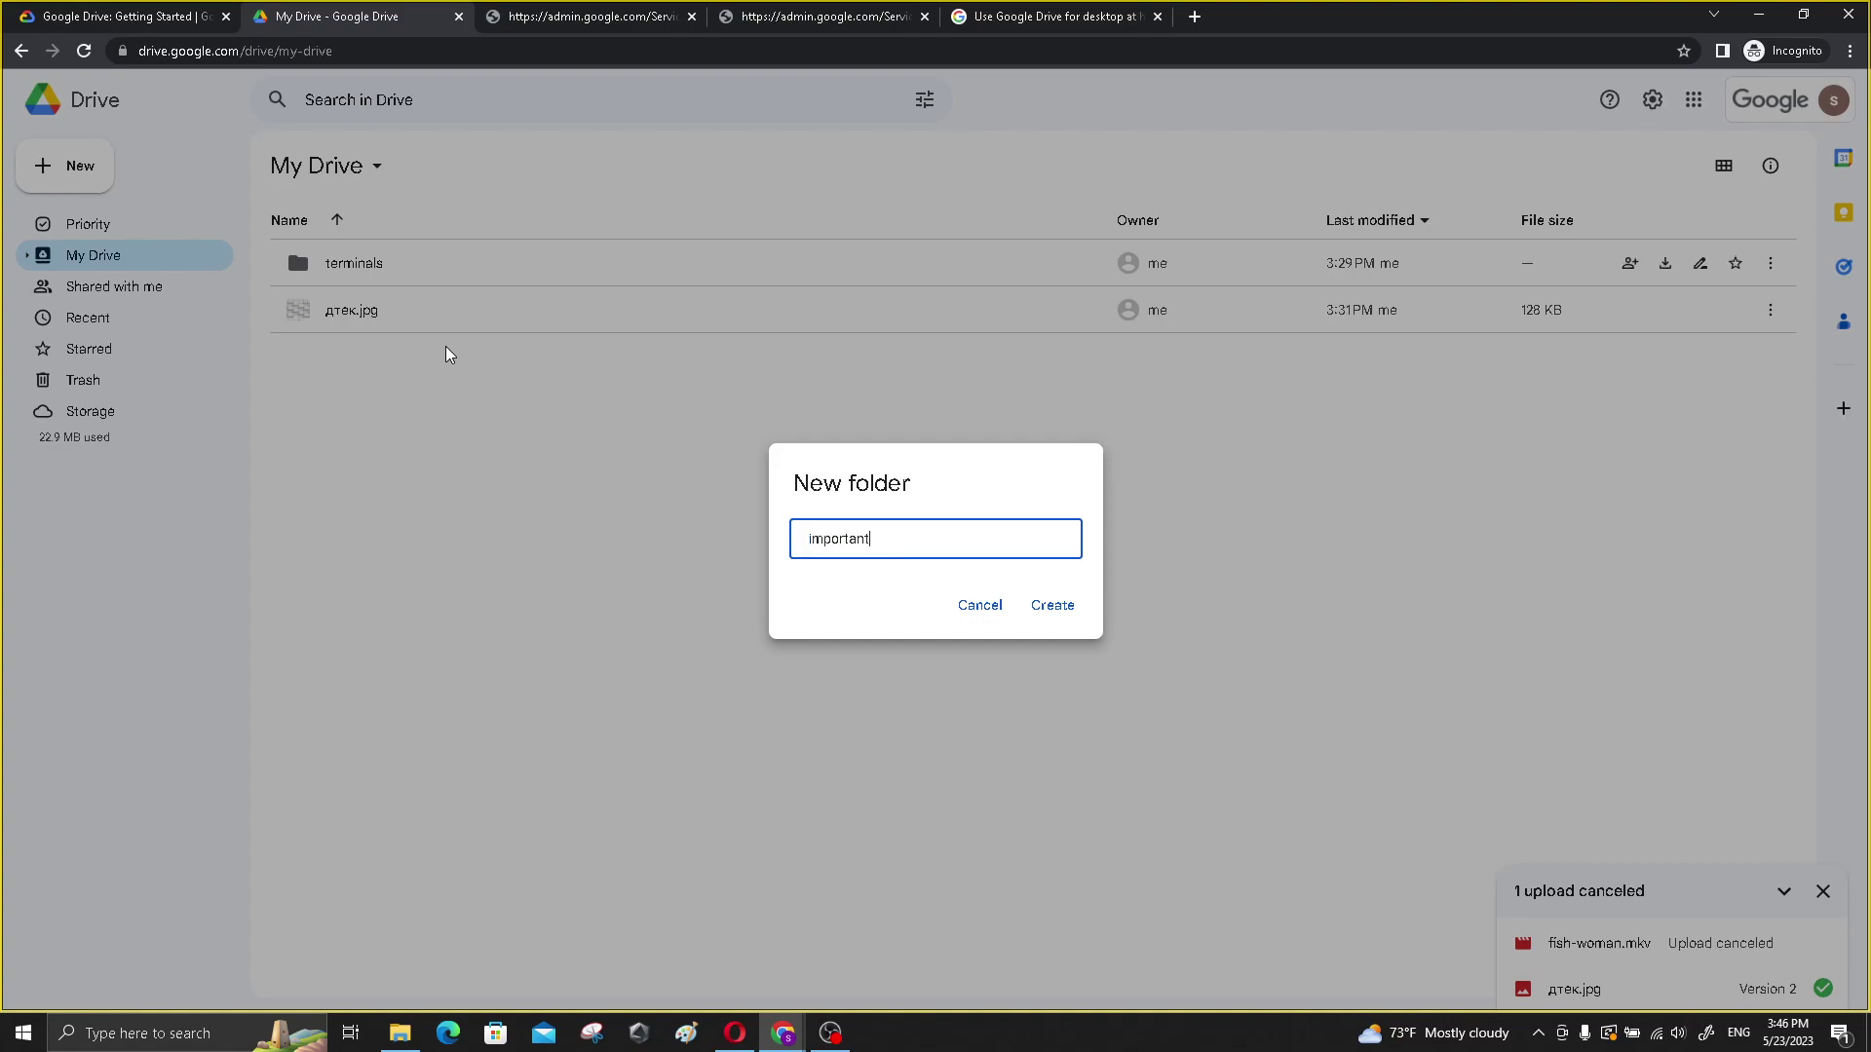
click(1052, 605)
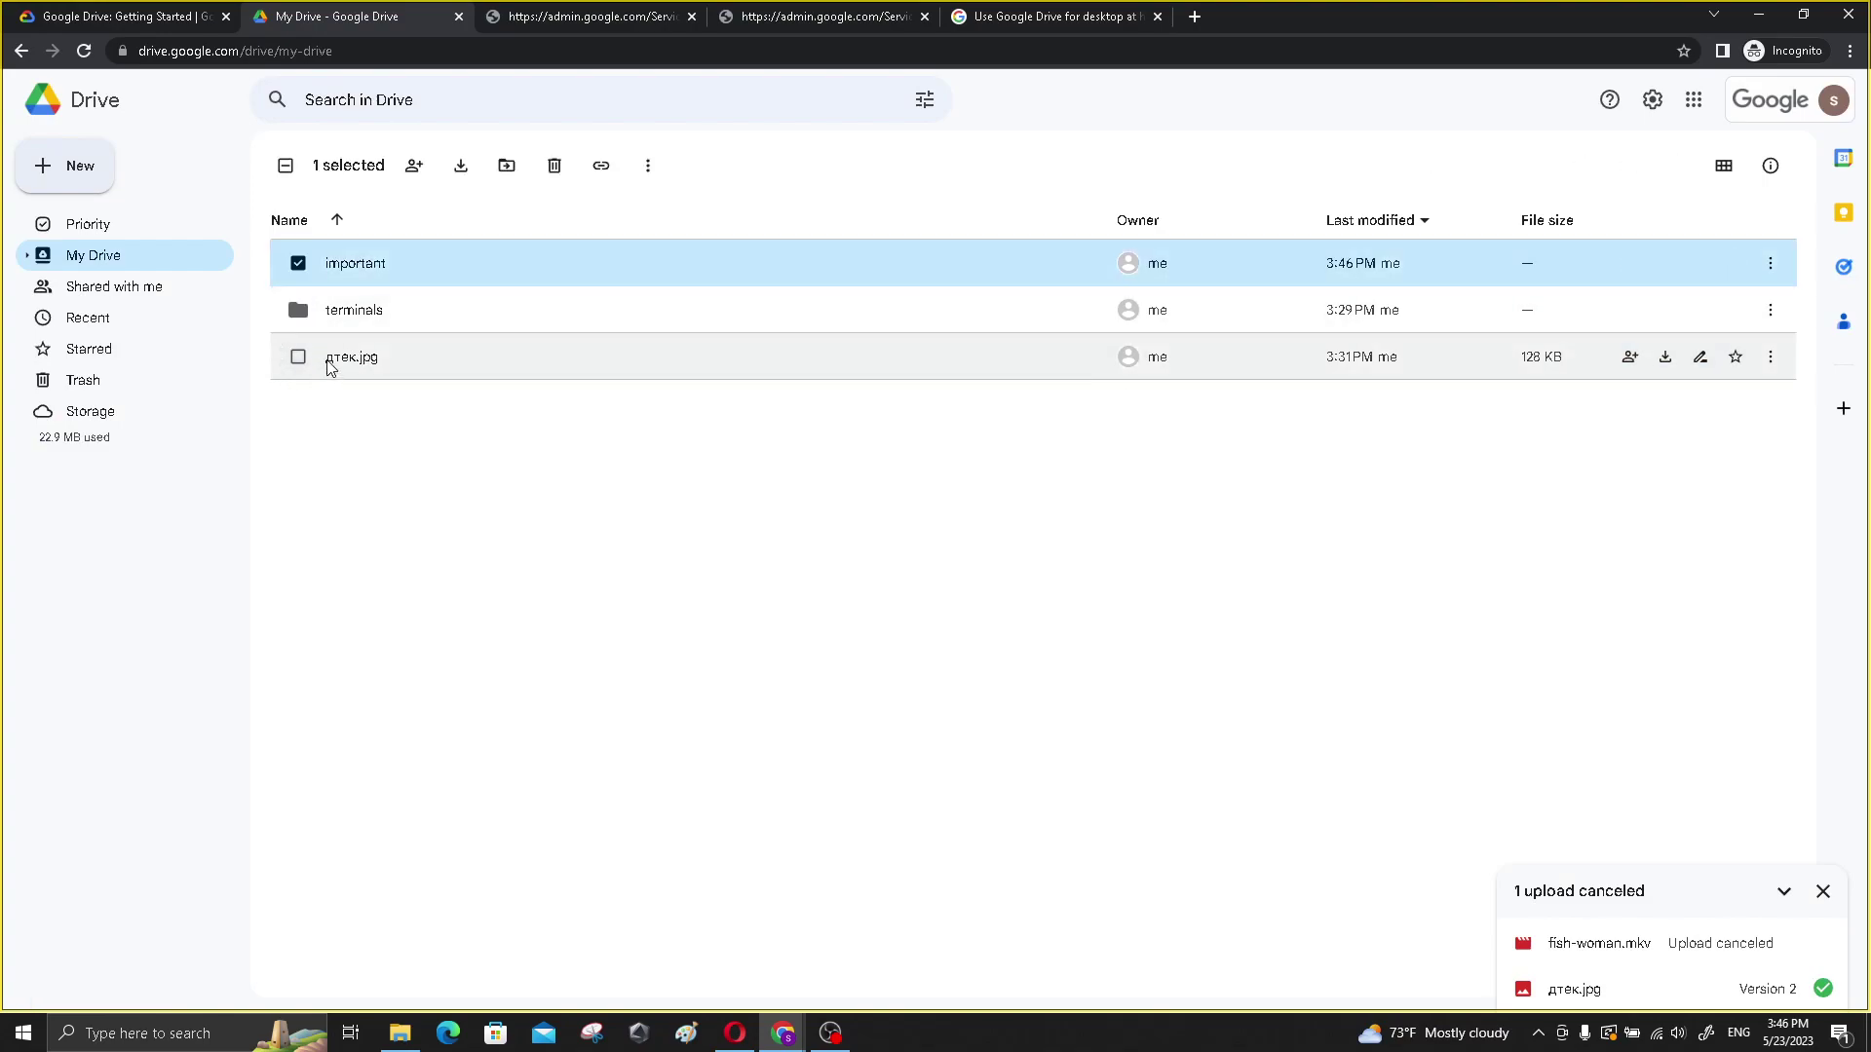
- Move дтек.jpg into the important folder
click(299, 359)
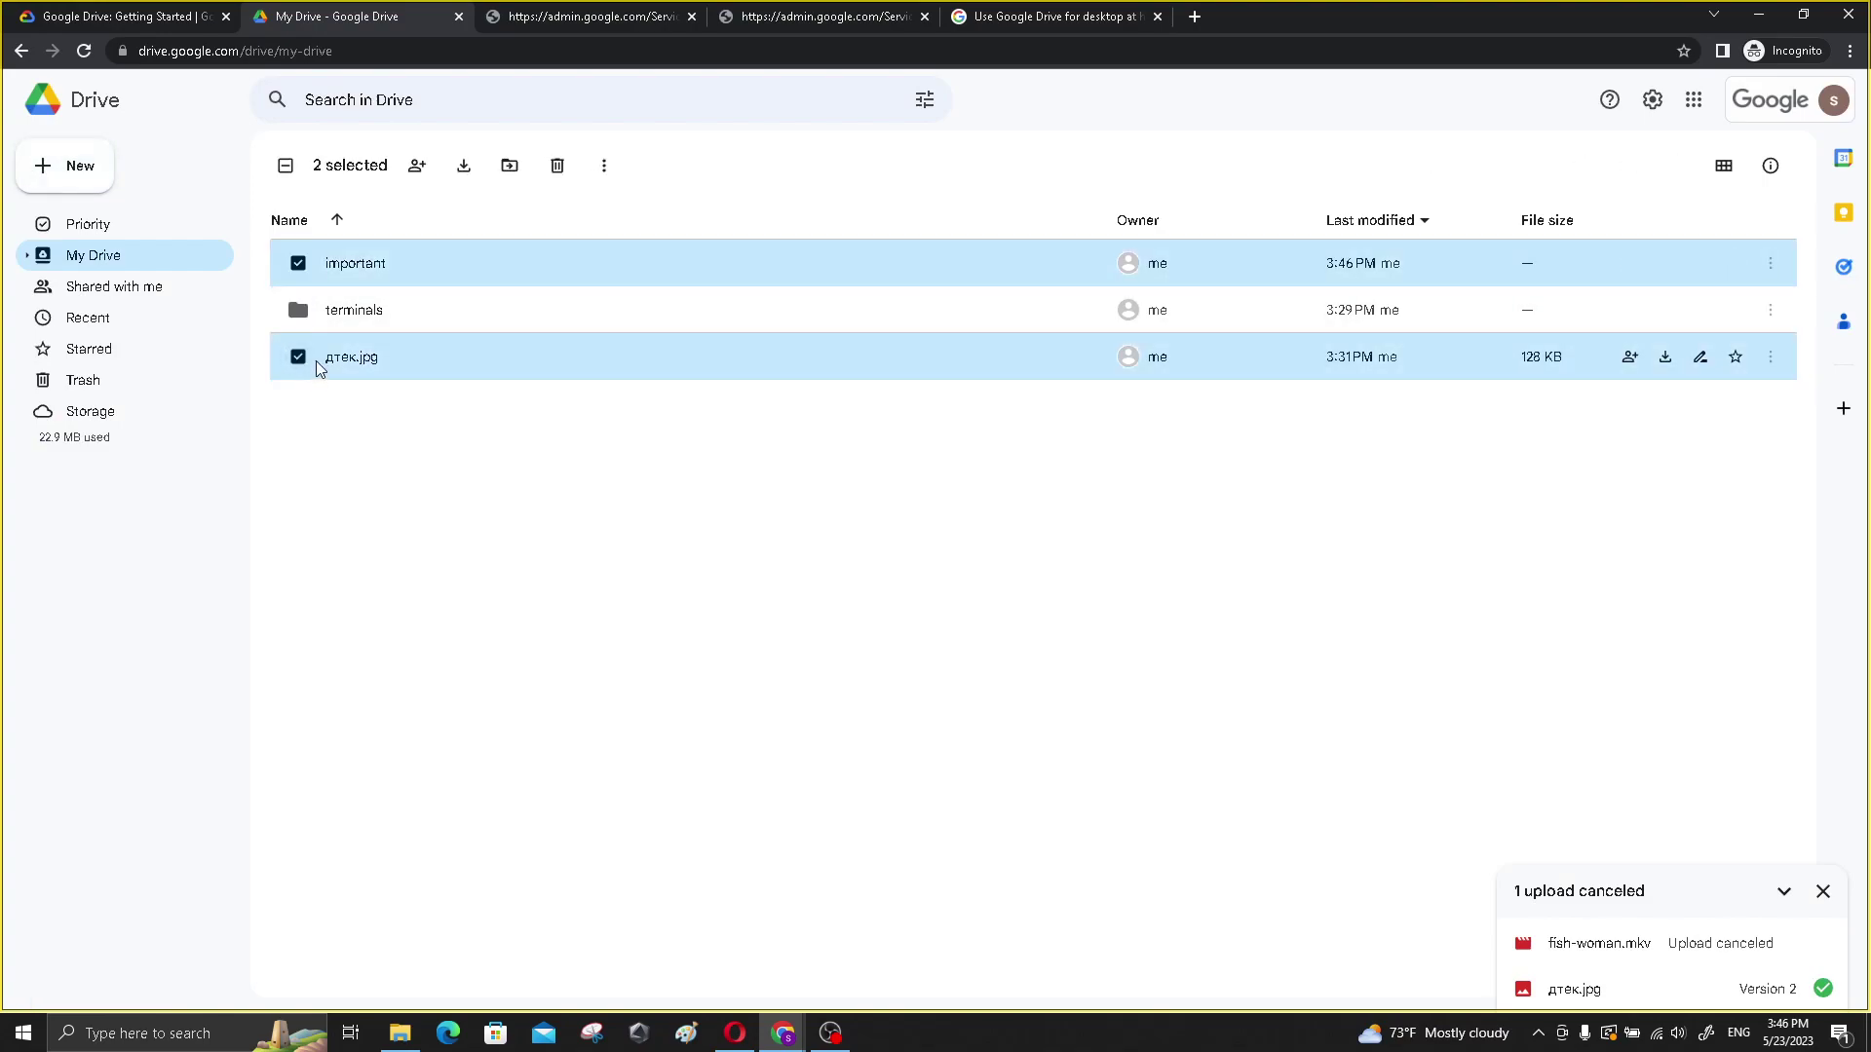
click(1769, 358)
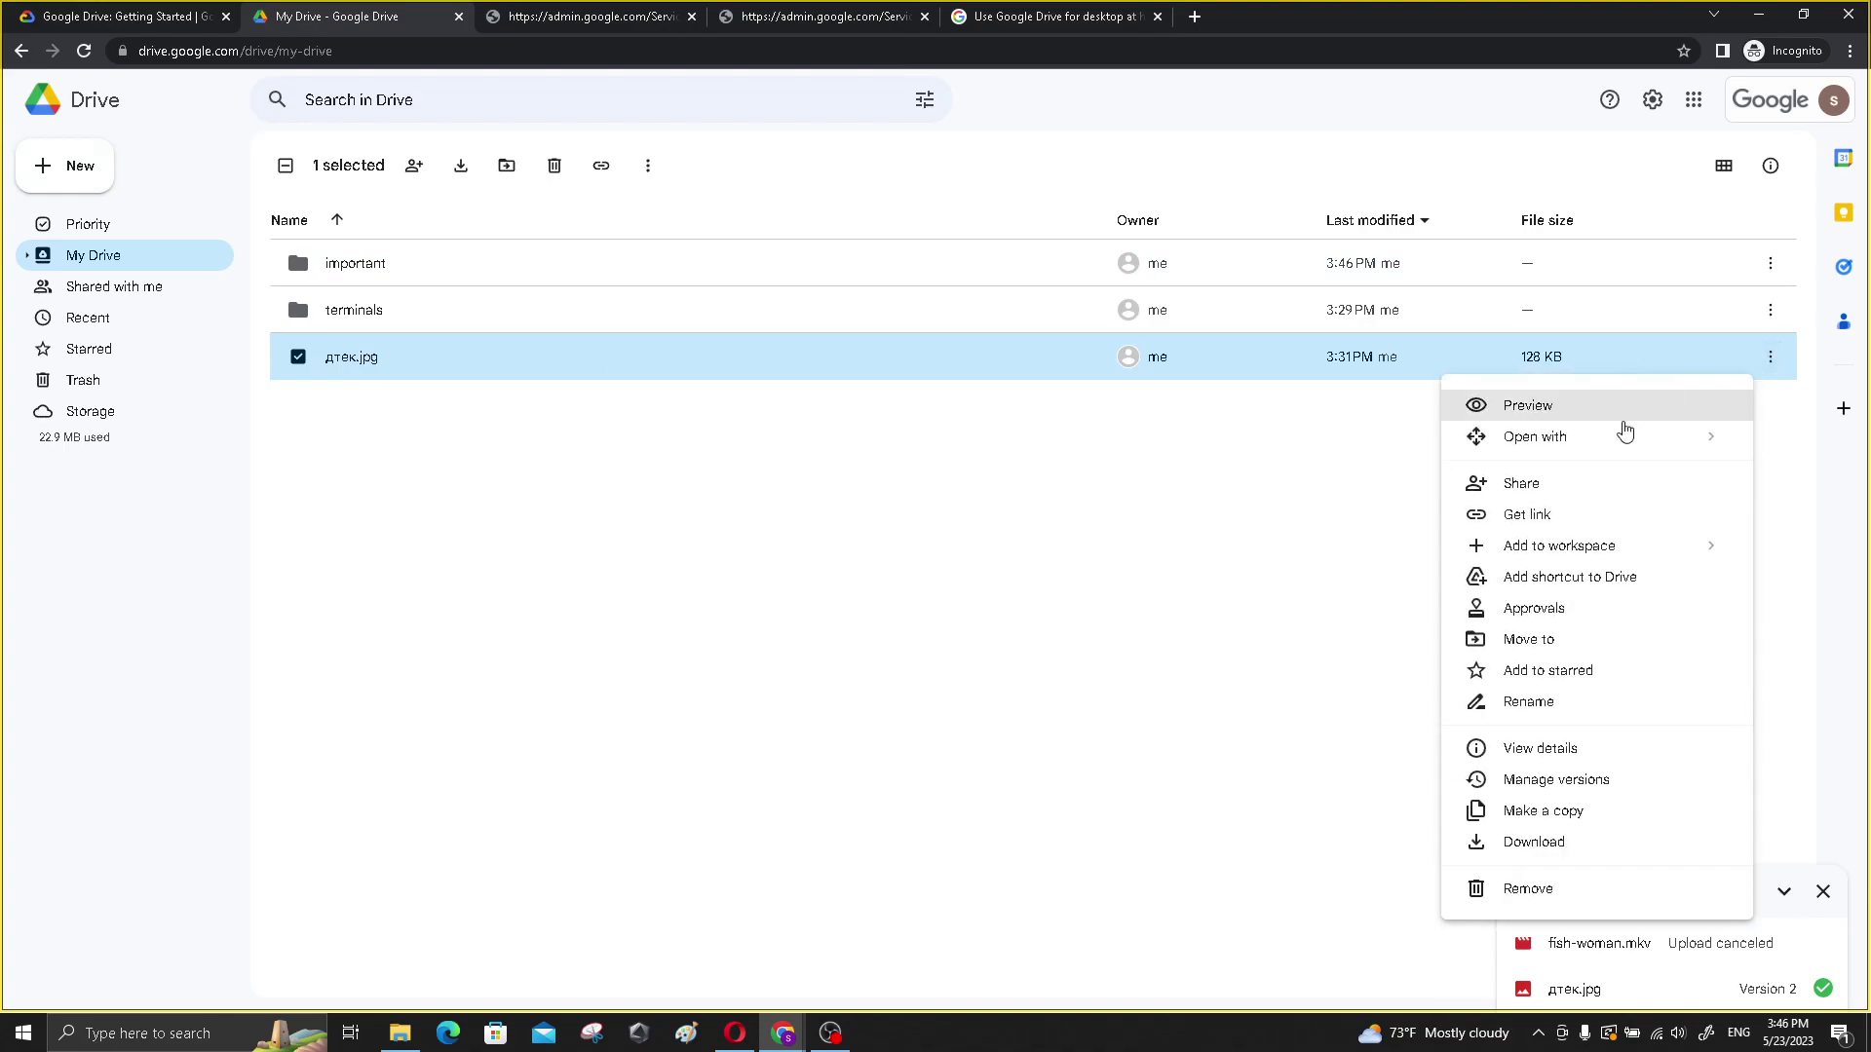
click(1596, 643)
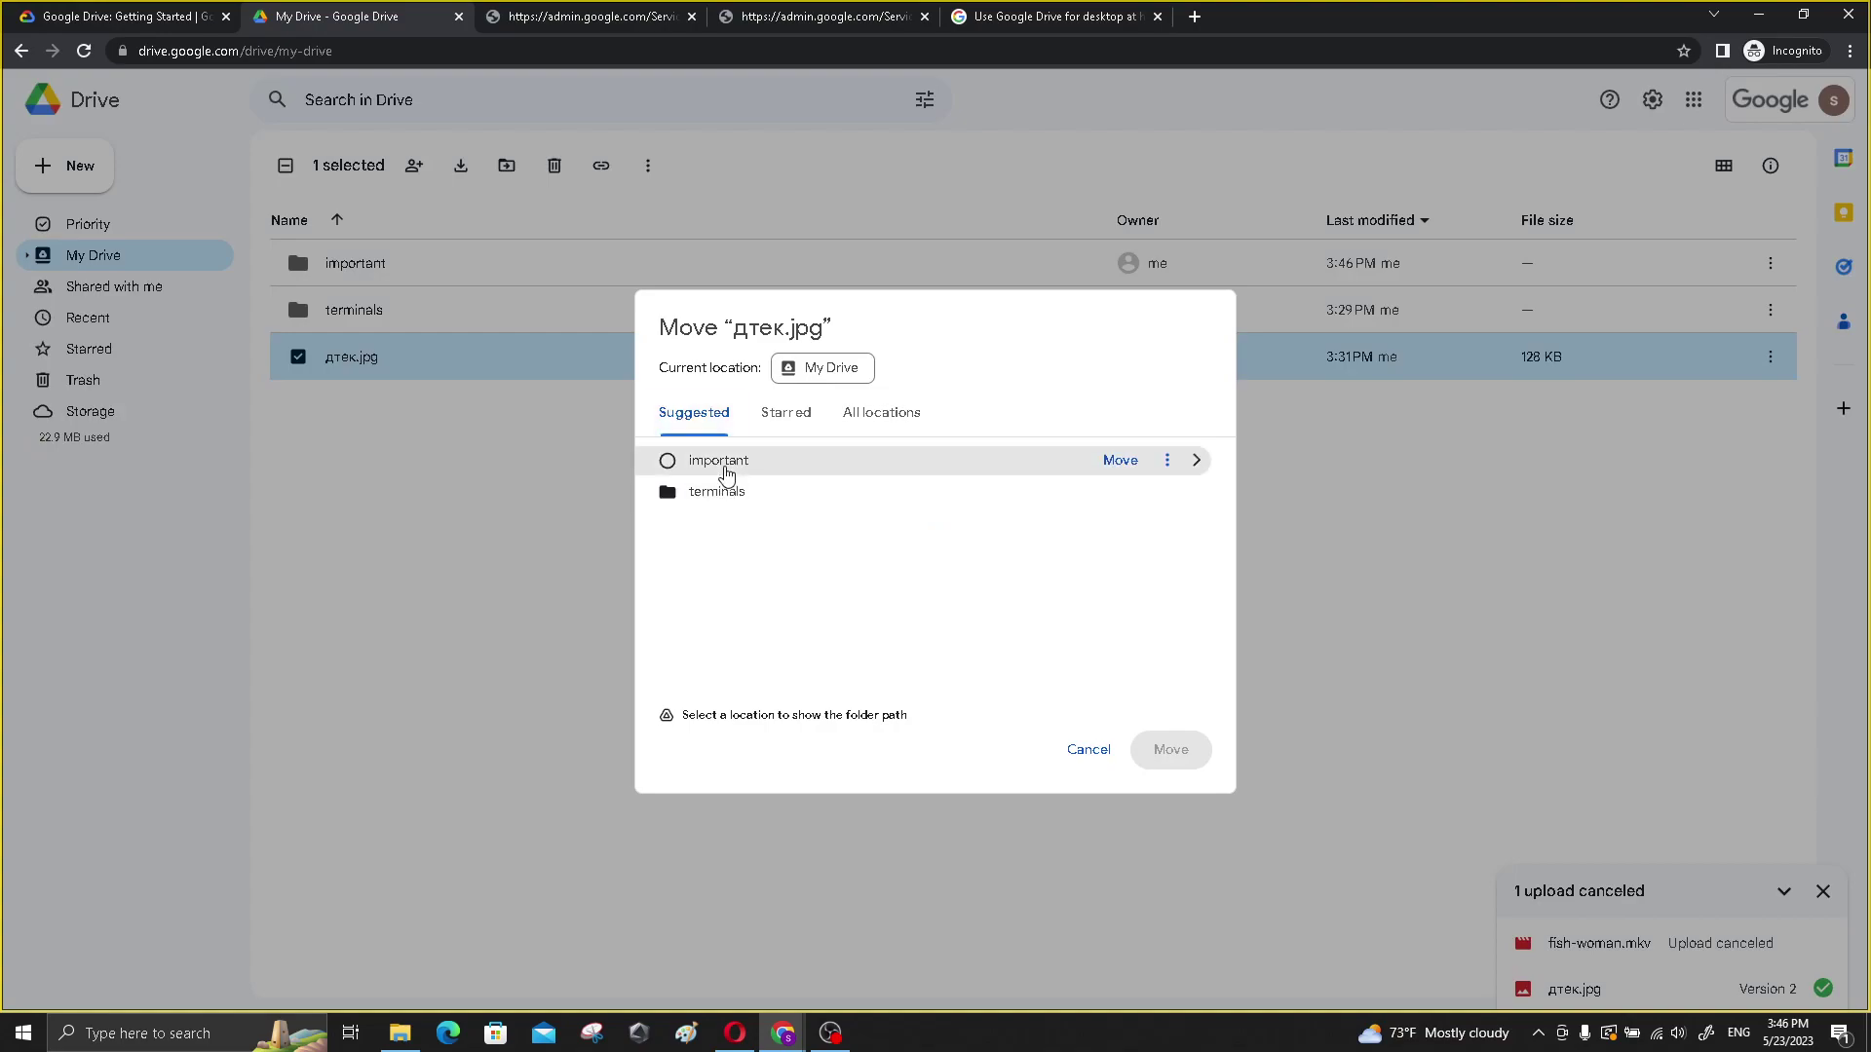
click(727, 466)
click(1184, 752)
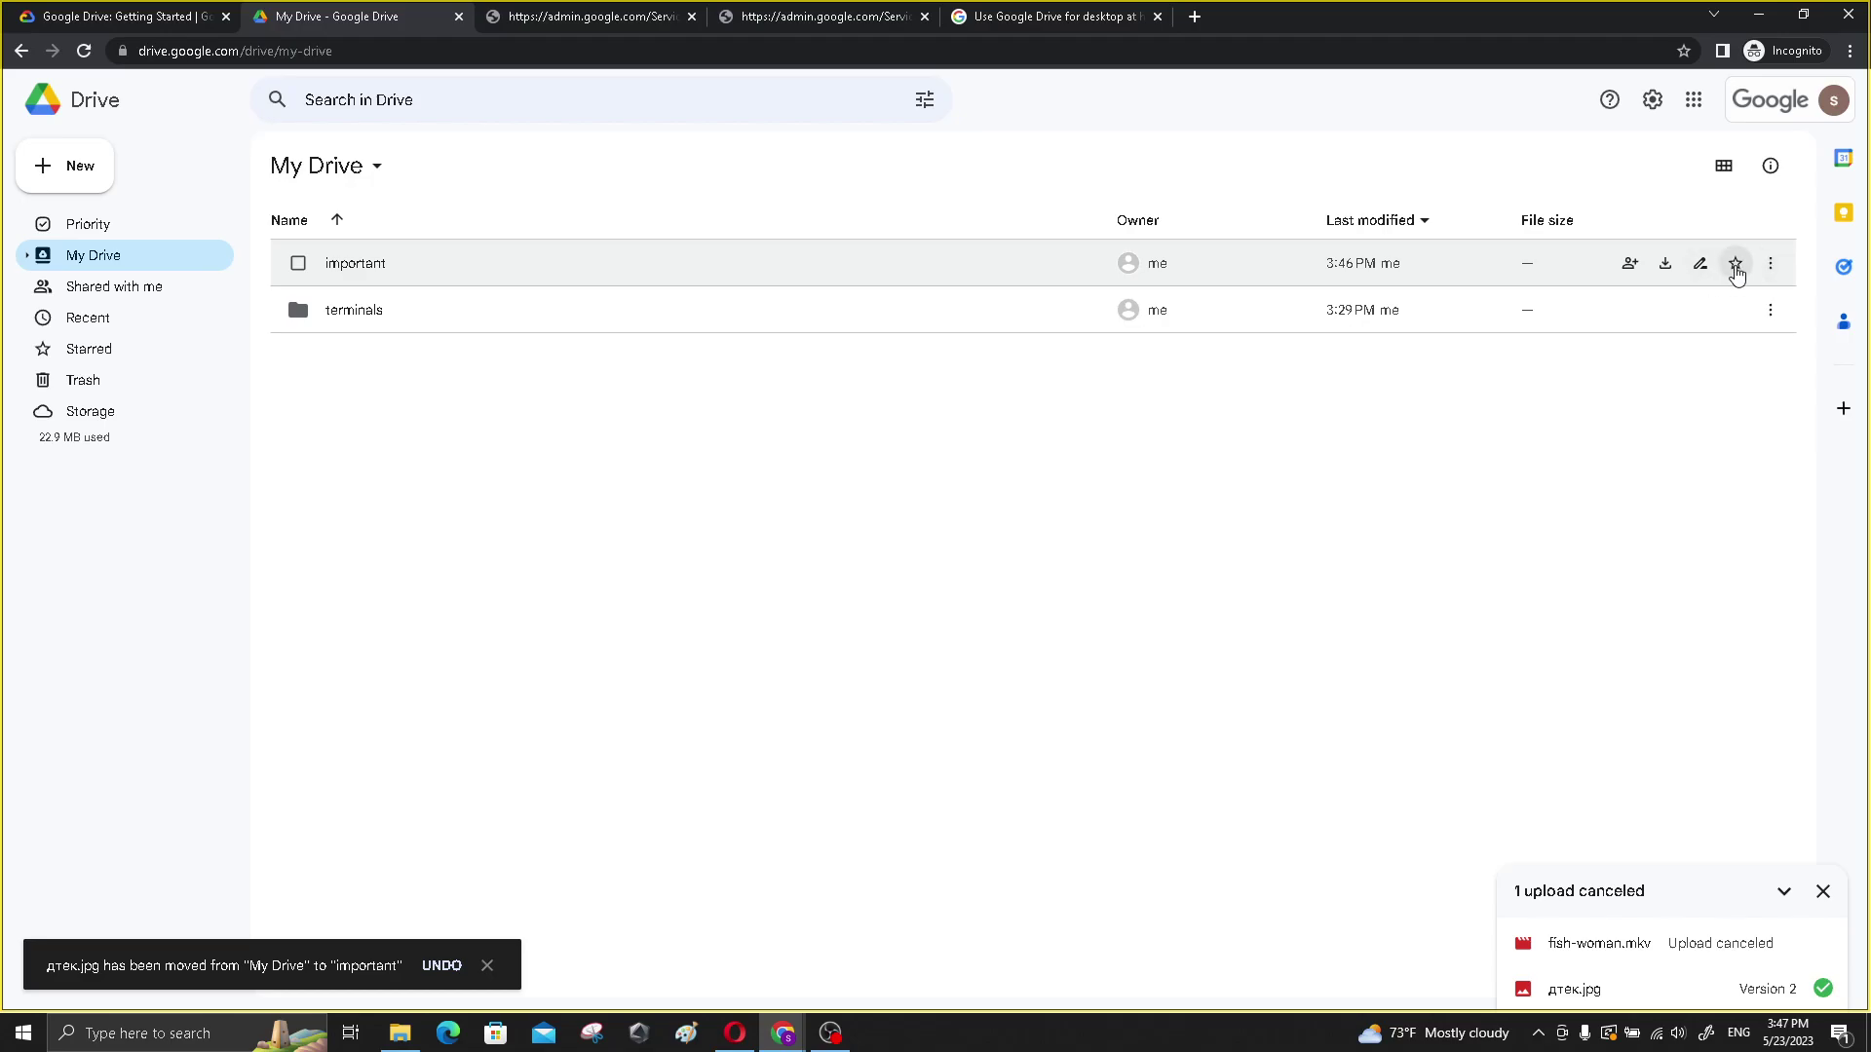
- Star the important folder
click(1727, 277)
click(1129, 565)
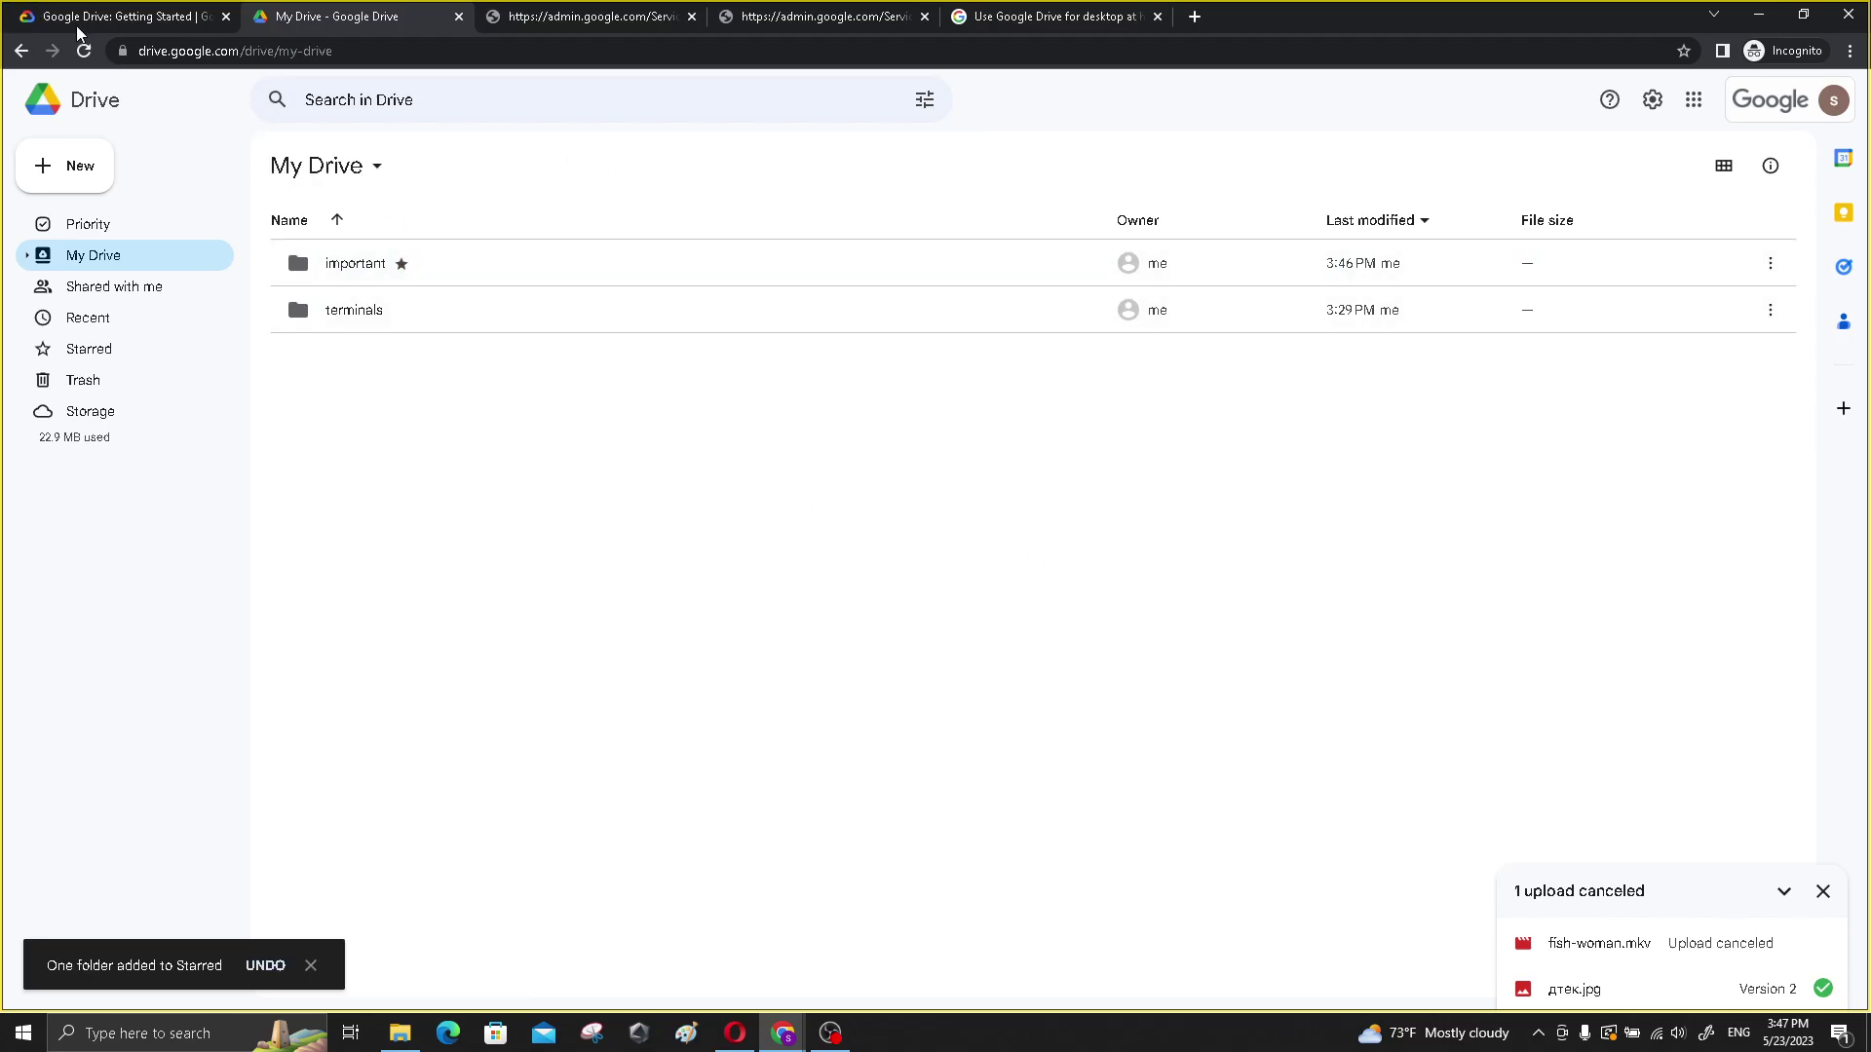
click(74, 27)
- Check lab progress on the folder step and note the required name Important Data
drag(379, 409, 601, 430)
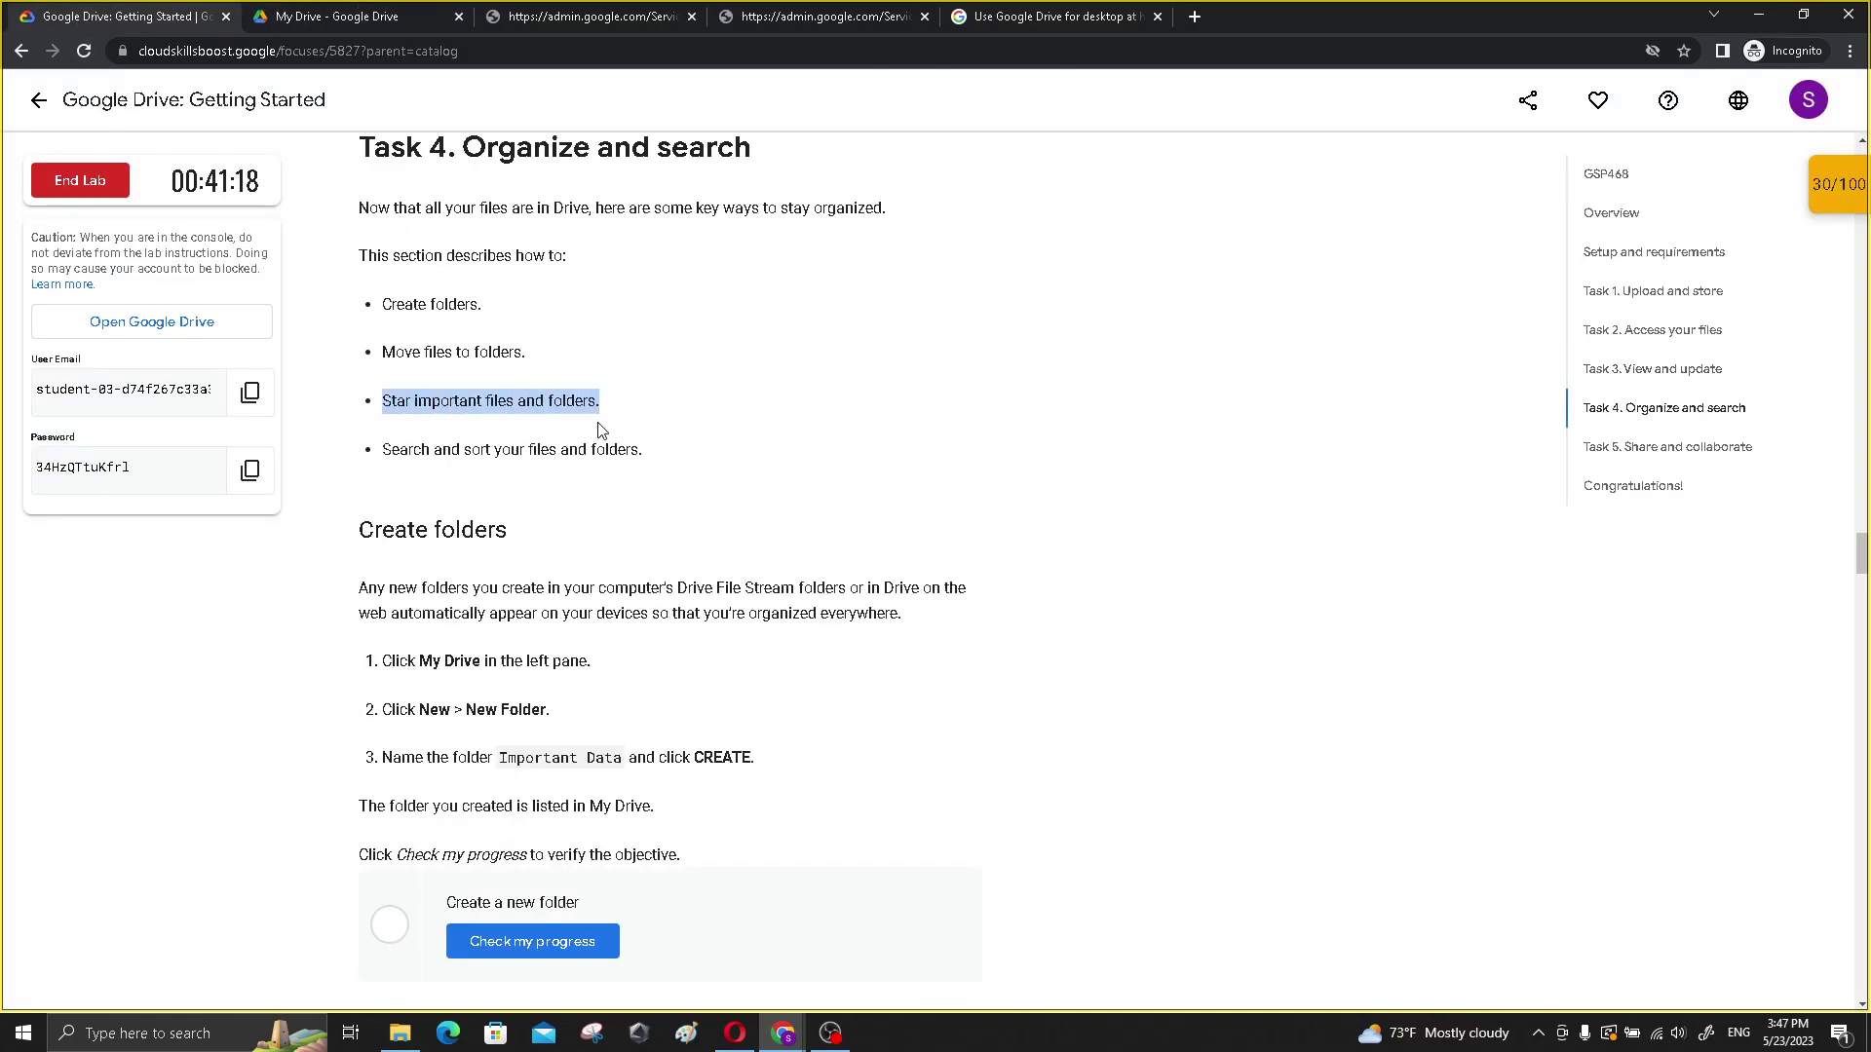
drag(386, 444, 553, 466)
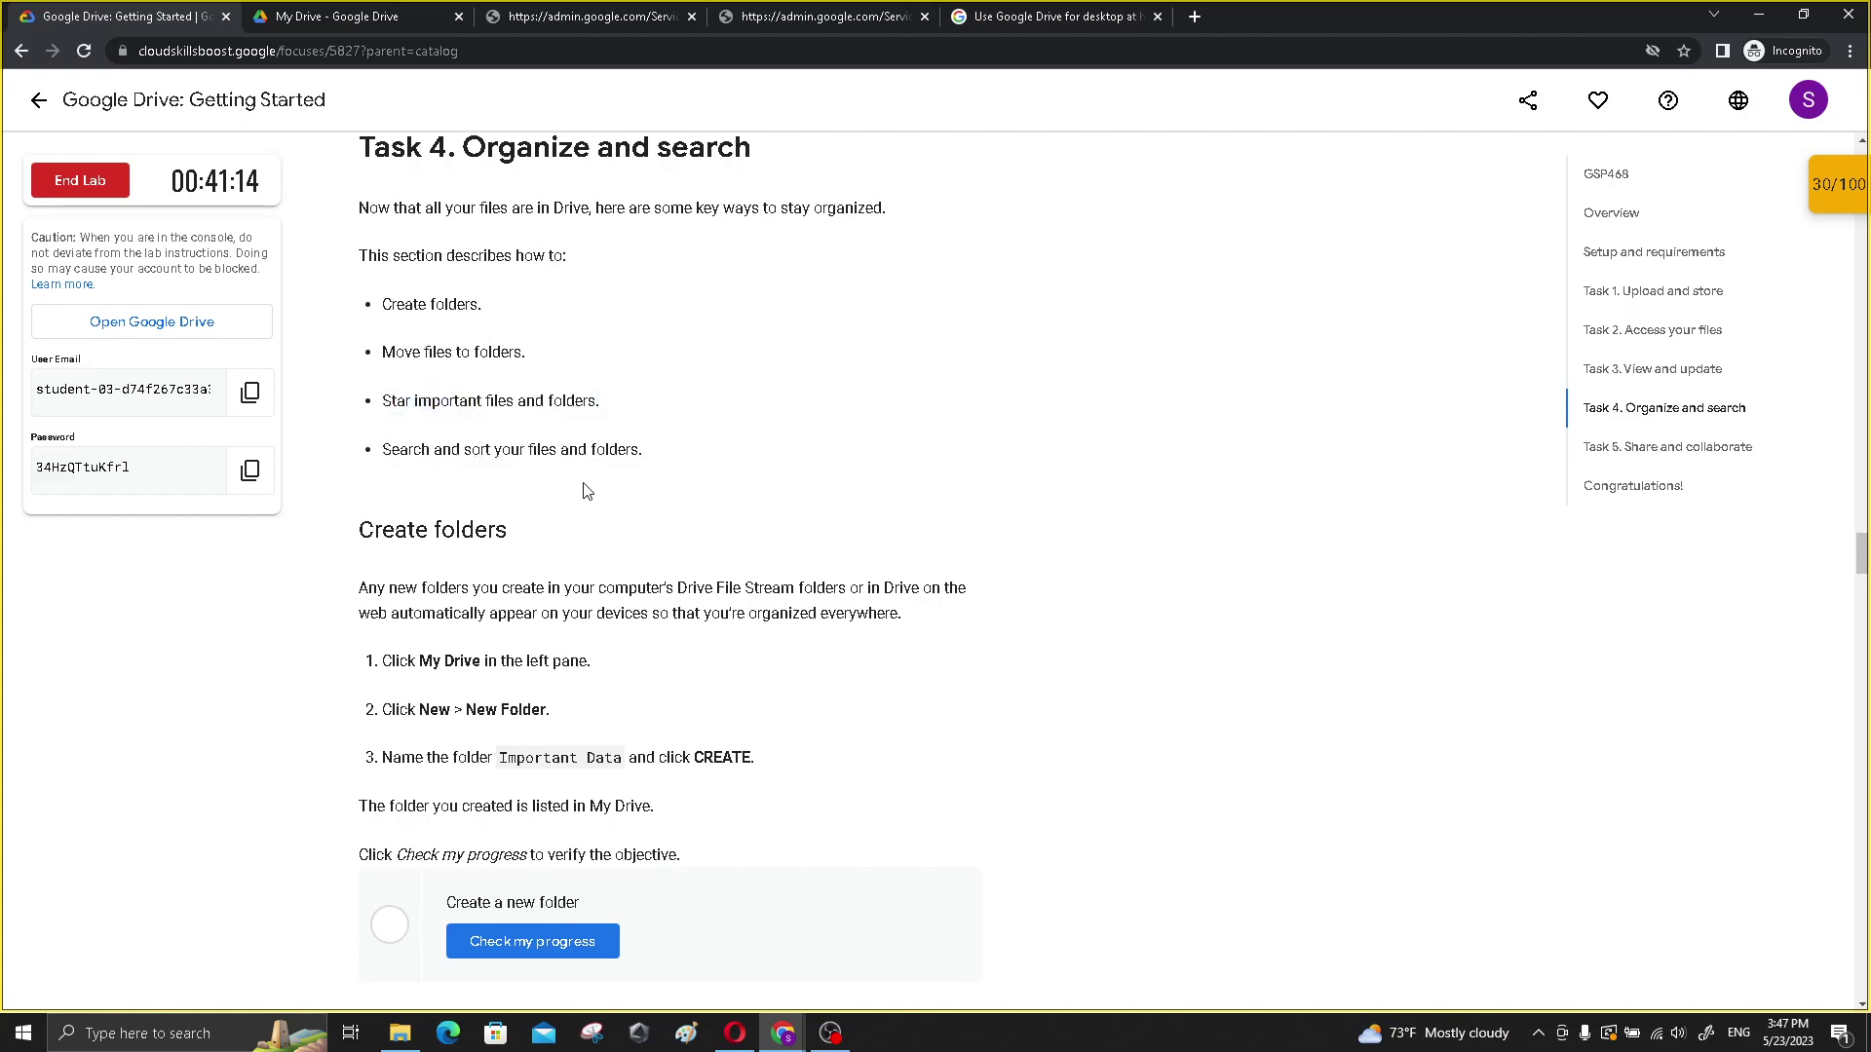
scroll(589, 487, down, 2)
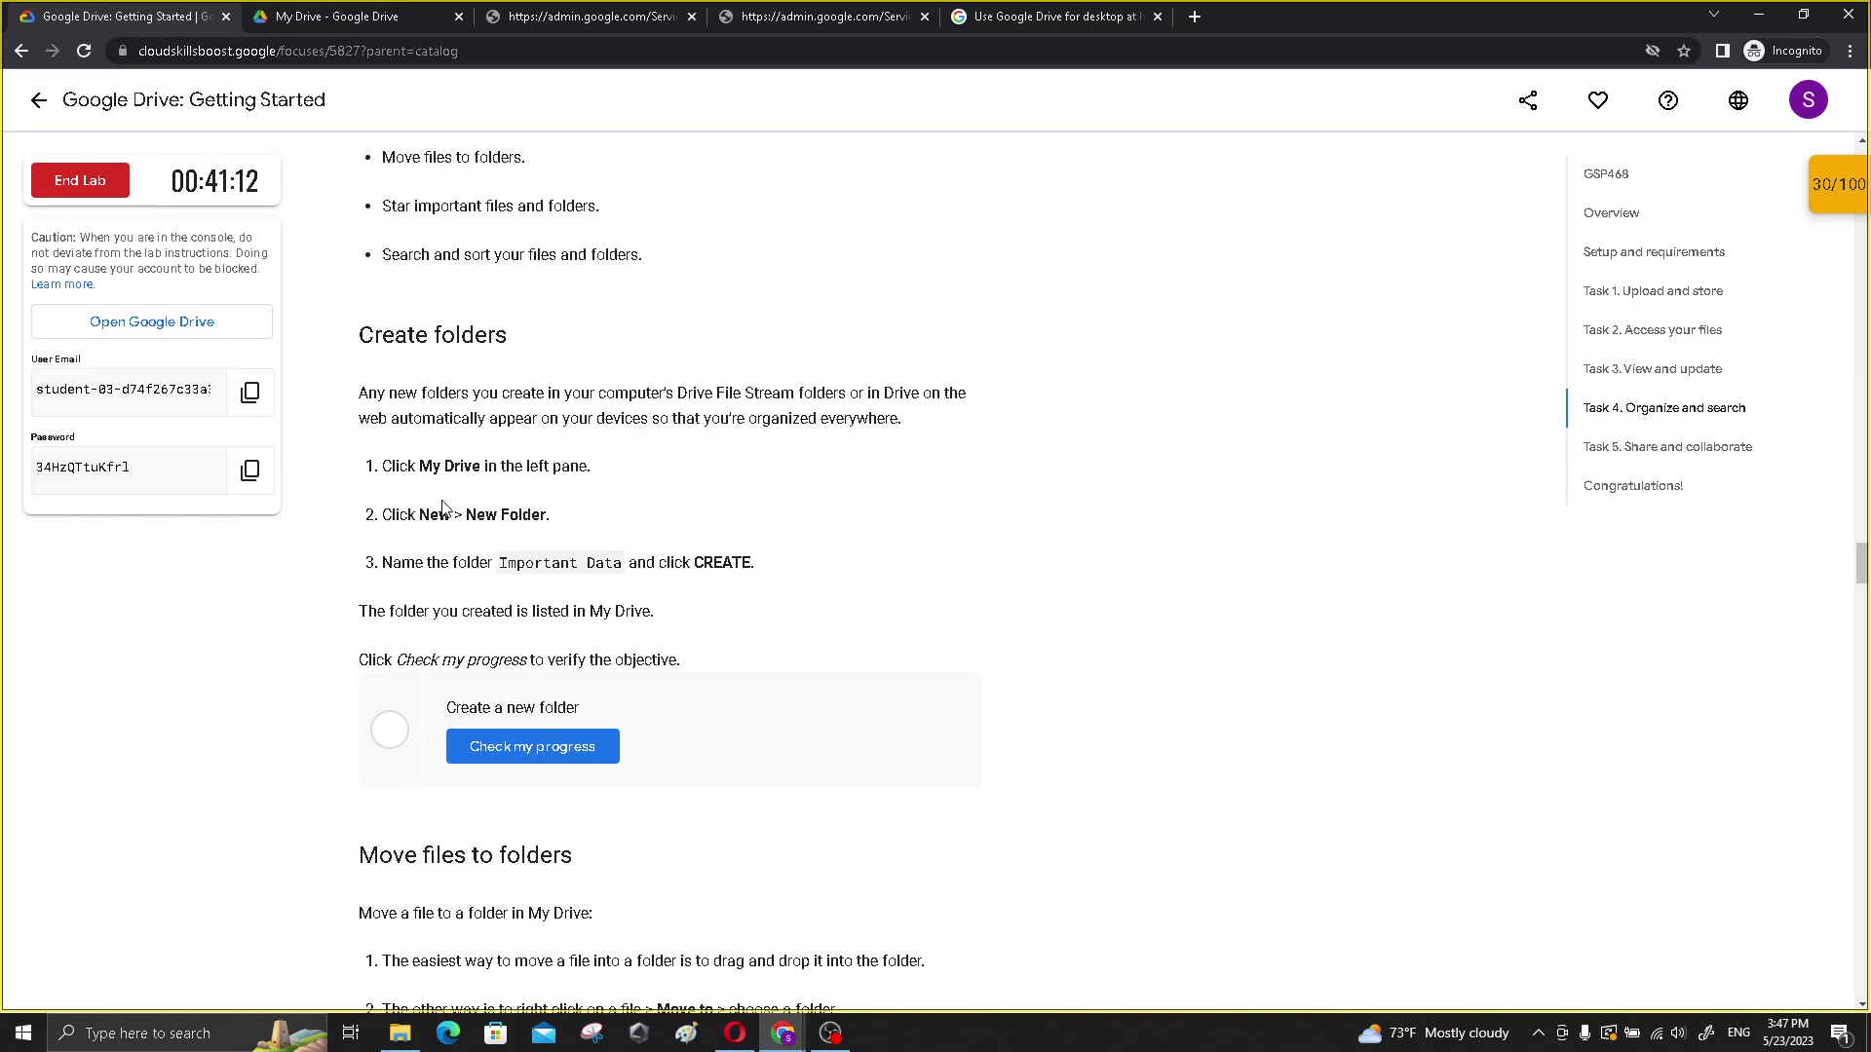
scroll(444, 504, down, 3)
click(572, 453)
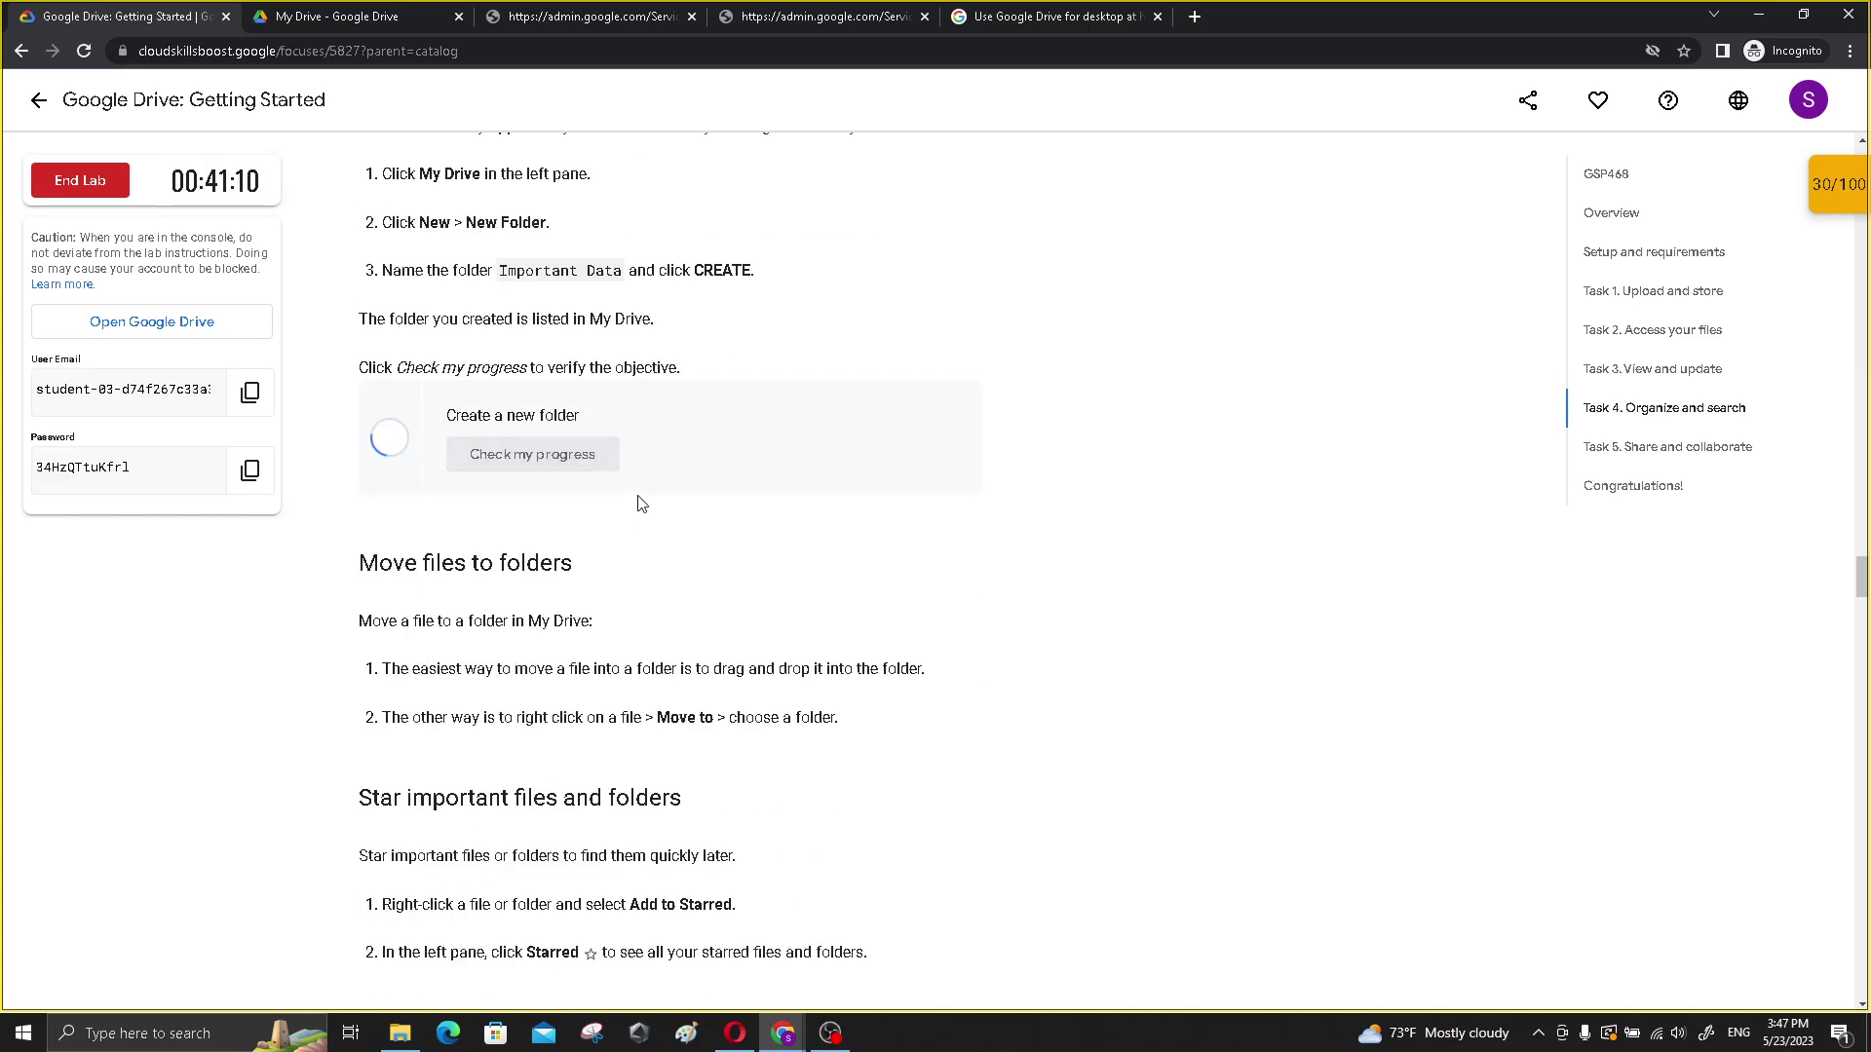
drag(501, 270, 618, 278)
key(ctrl+c)
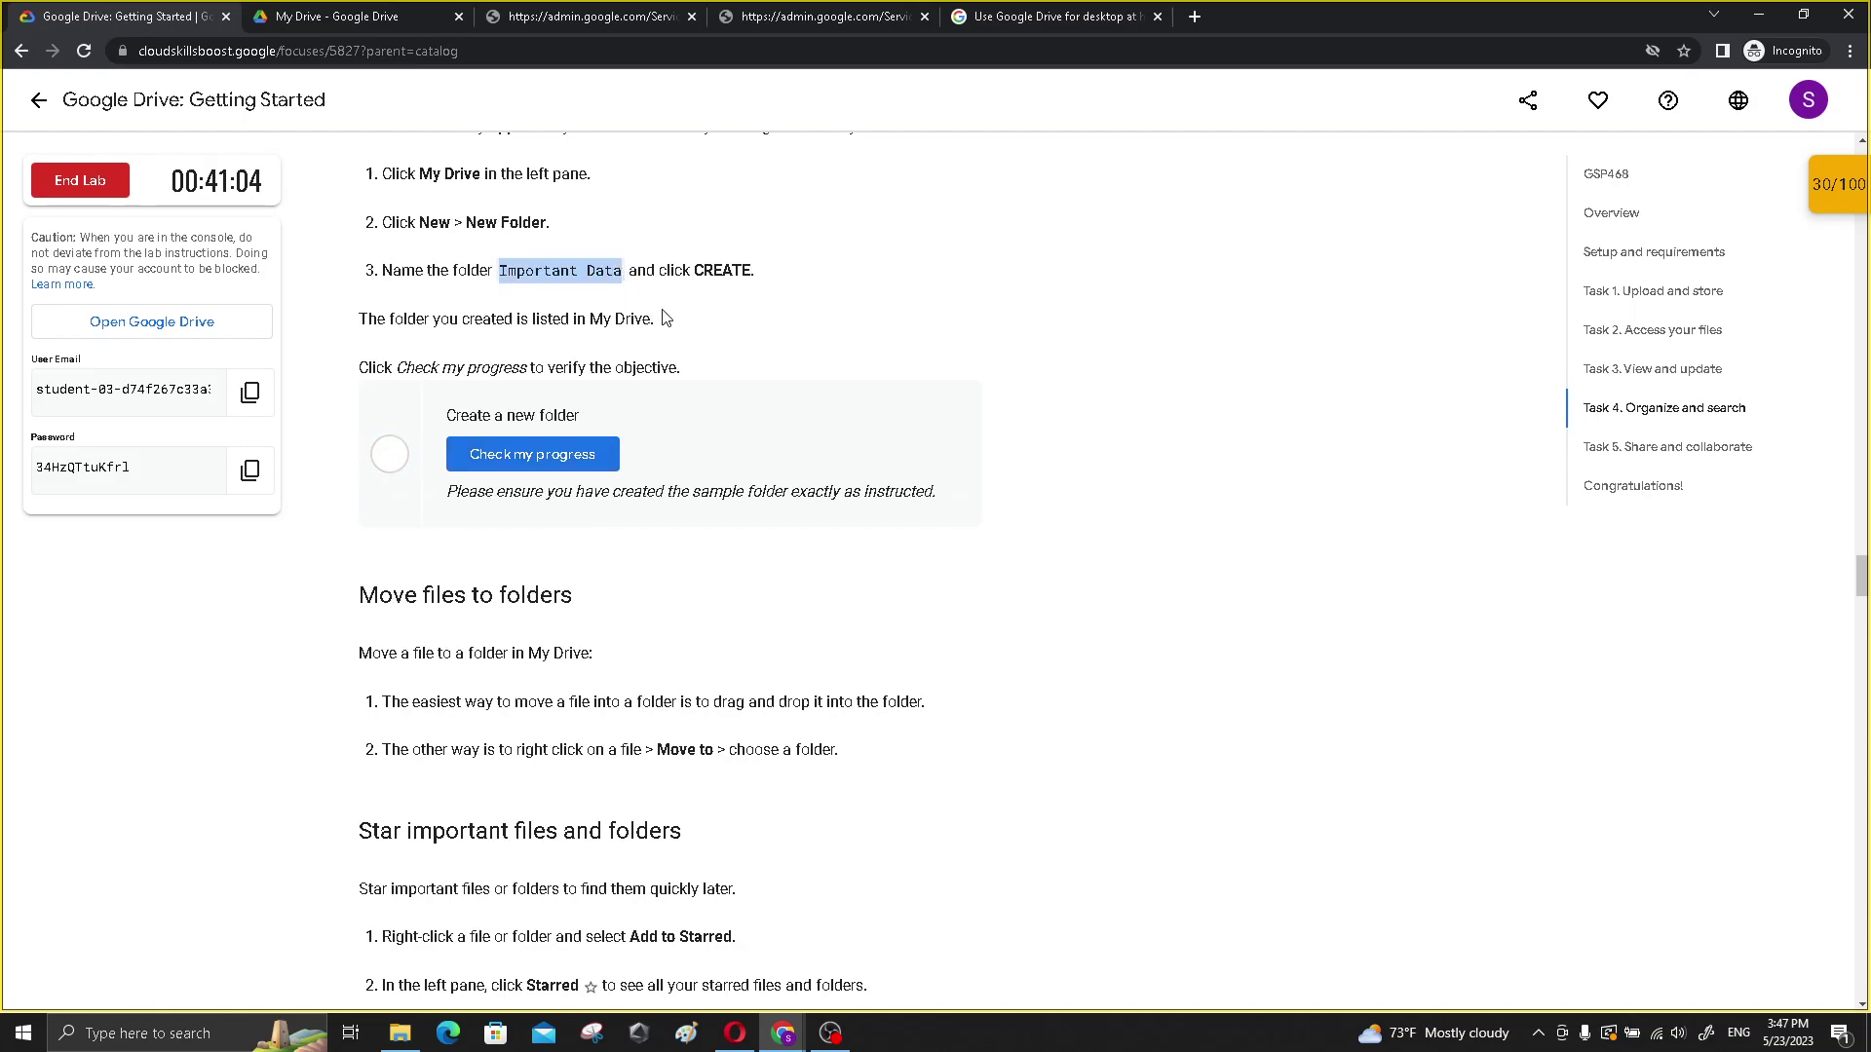
- Create a folder named Important Data in My Drive
key(ctrl+Tab)
click(69, 167)
click(156, 173)
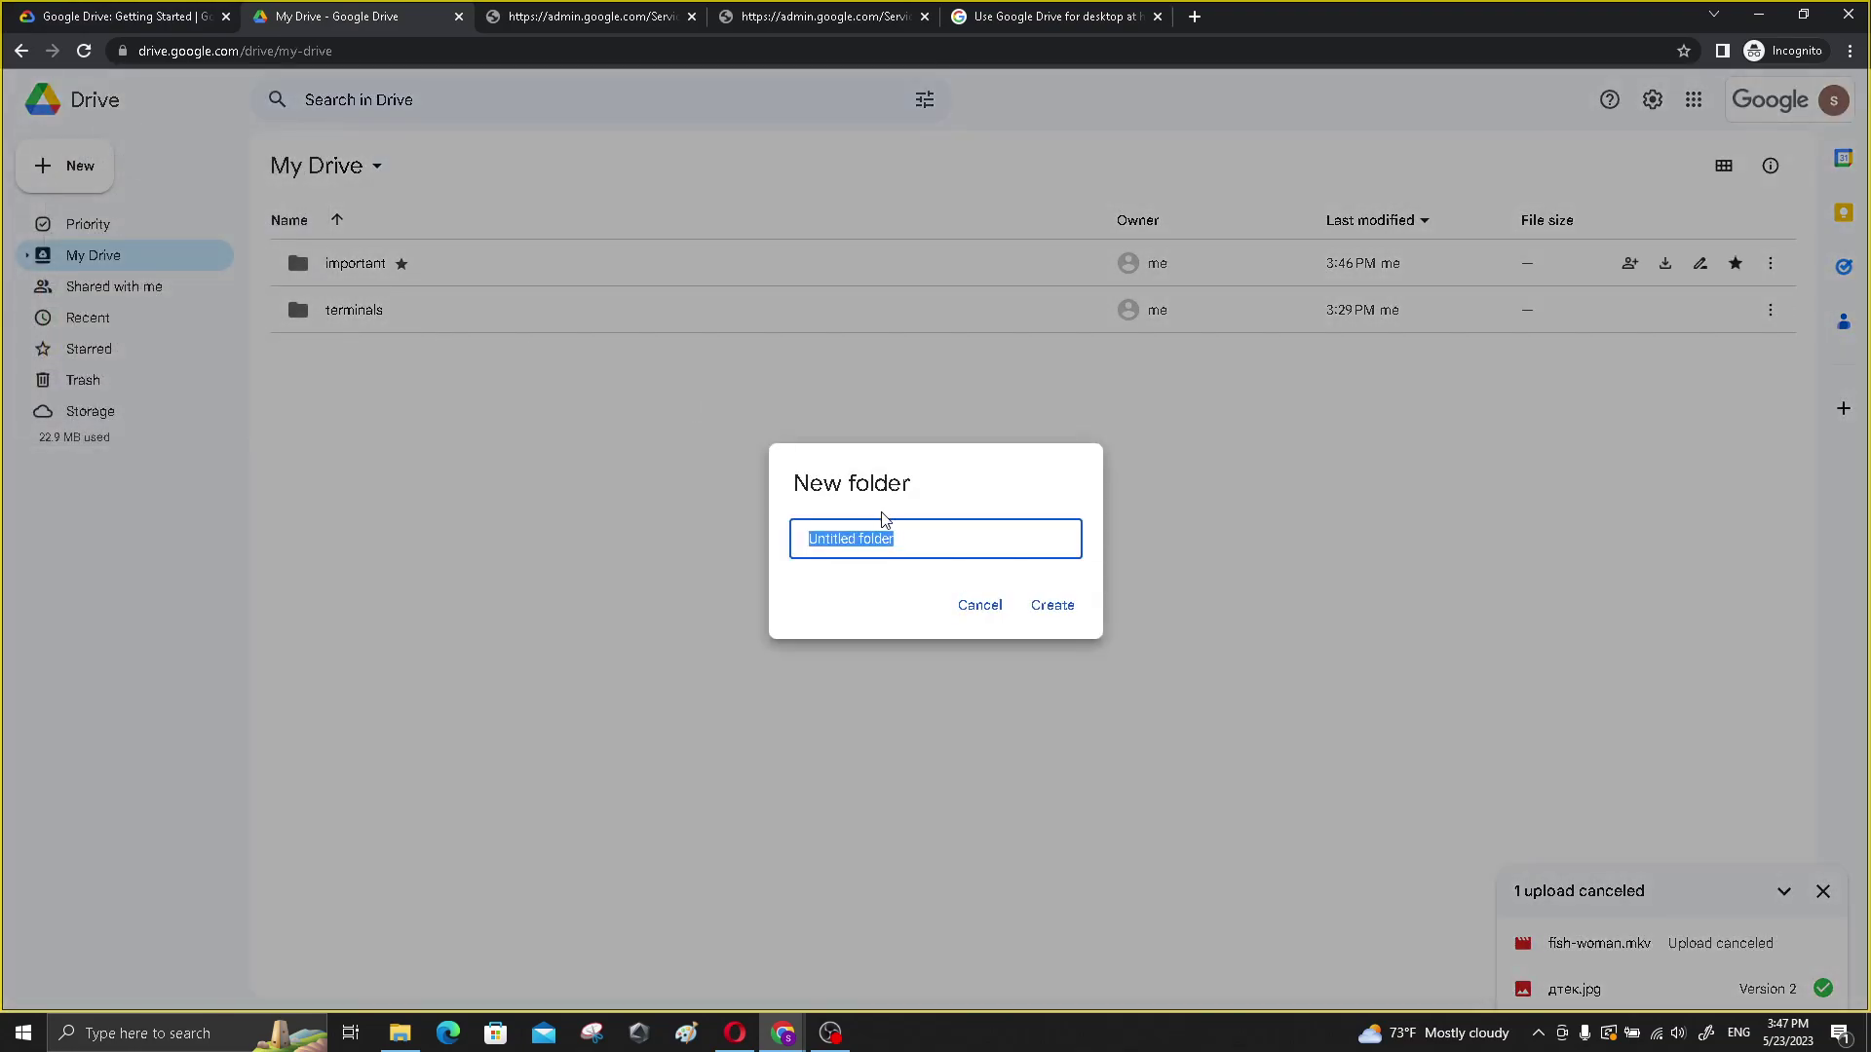
key(ctrl+v)
click(1062, 618)
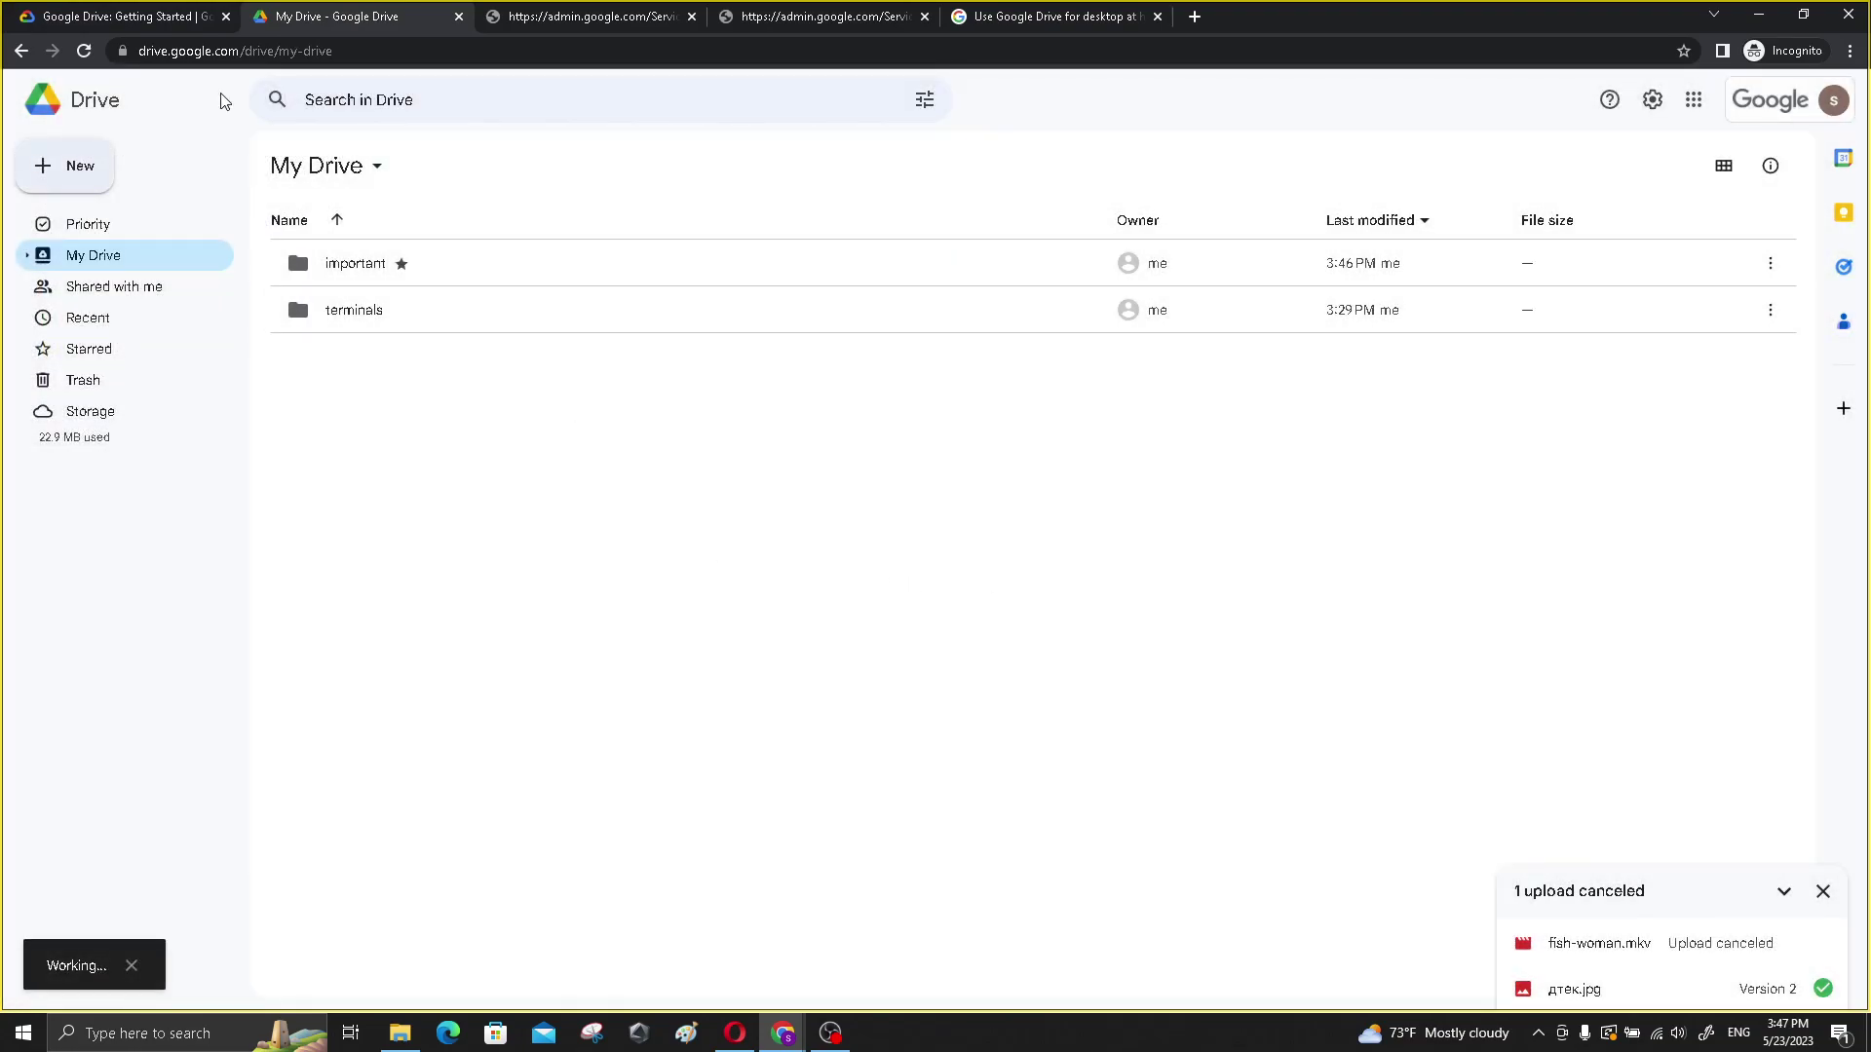
- Recheck lab progress so the folder objective is marked complete
click(170, 11)
click(574, 454)
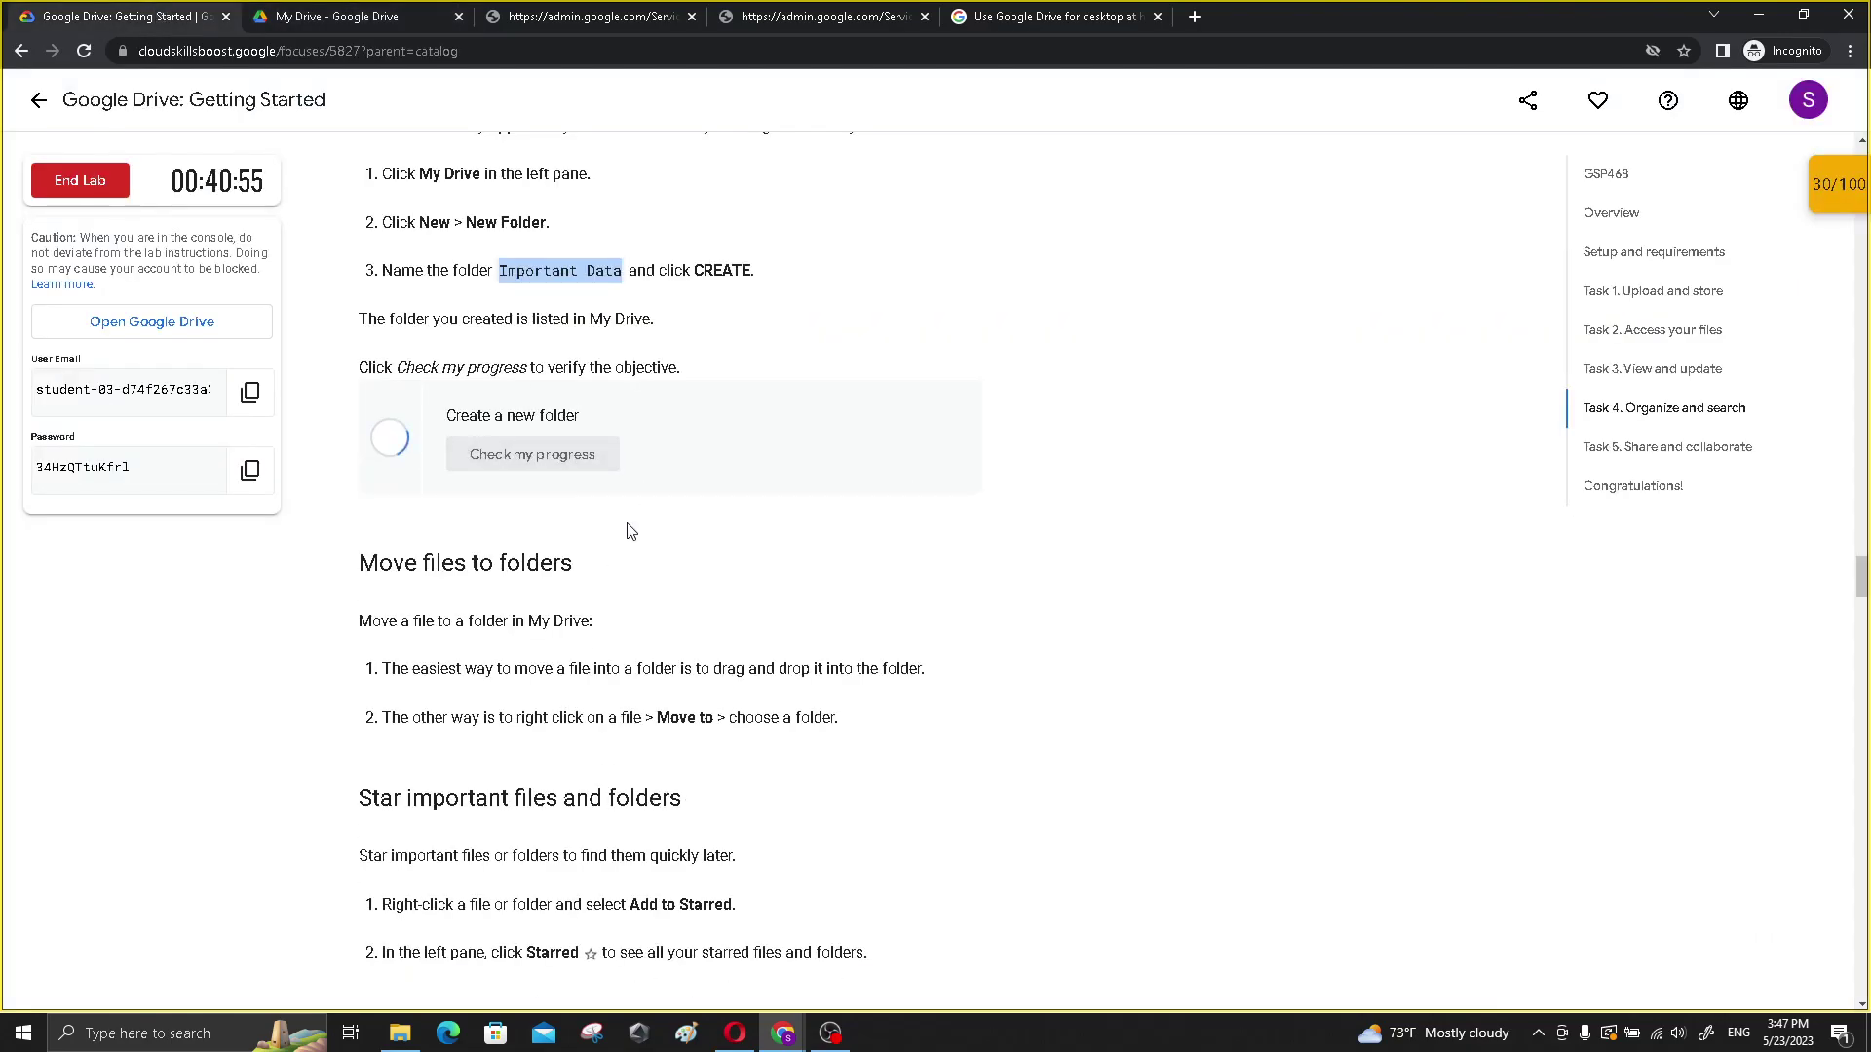
scroll(612, 502, down, 1)
scroll(612, 501, down, 2)
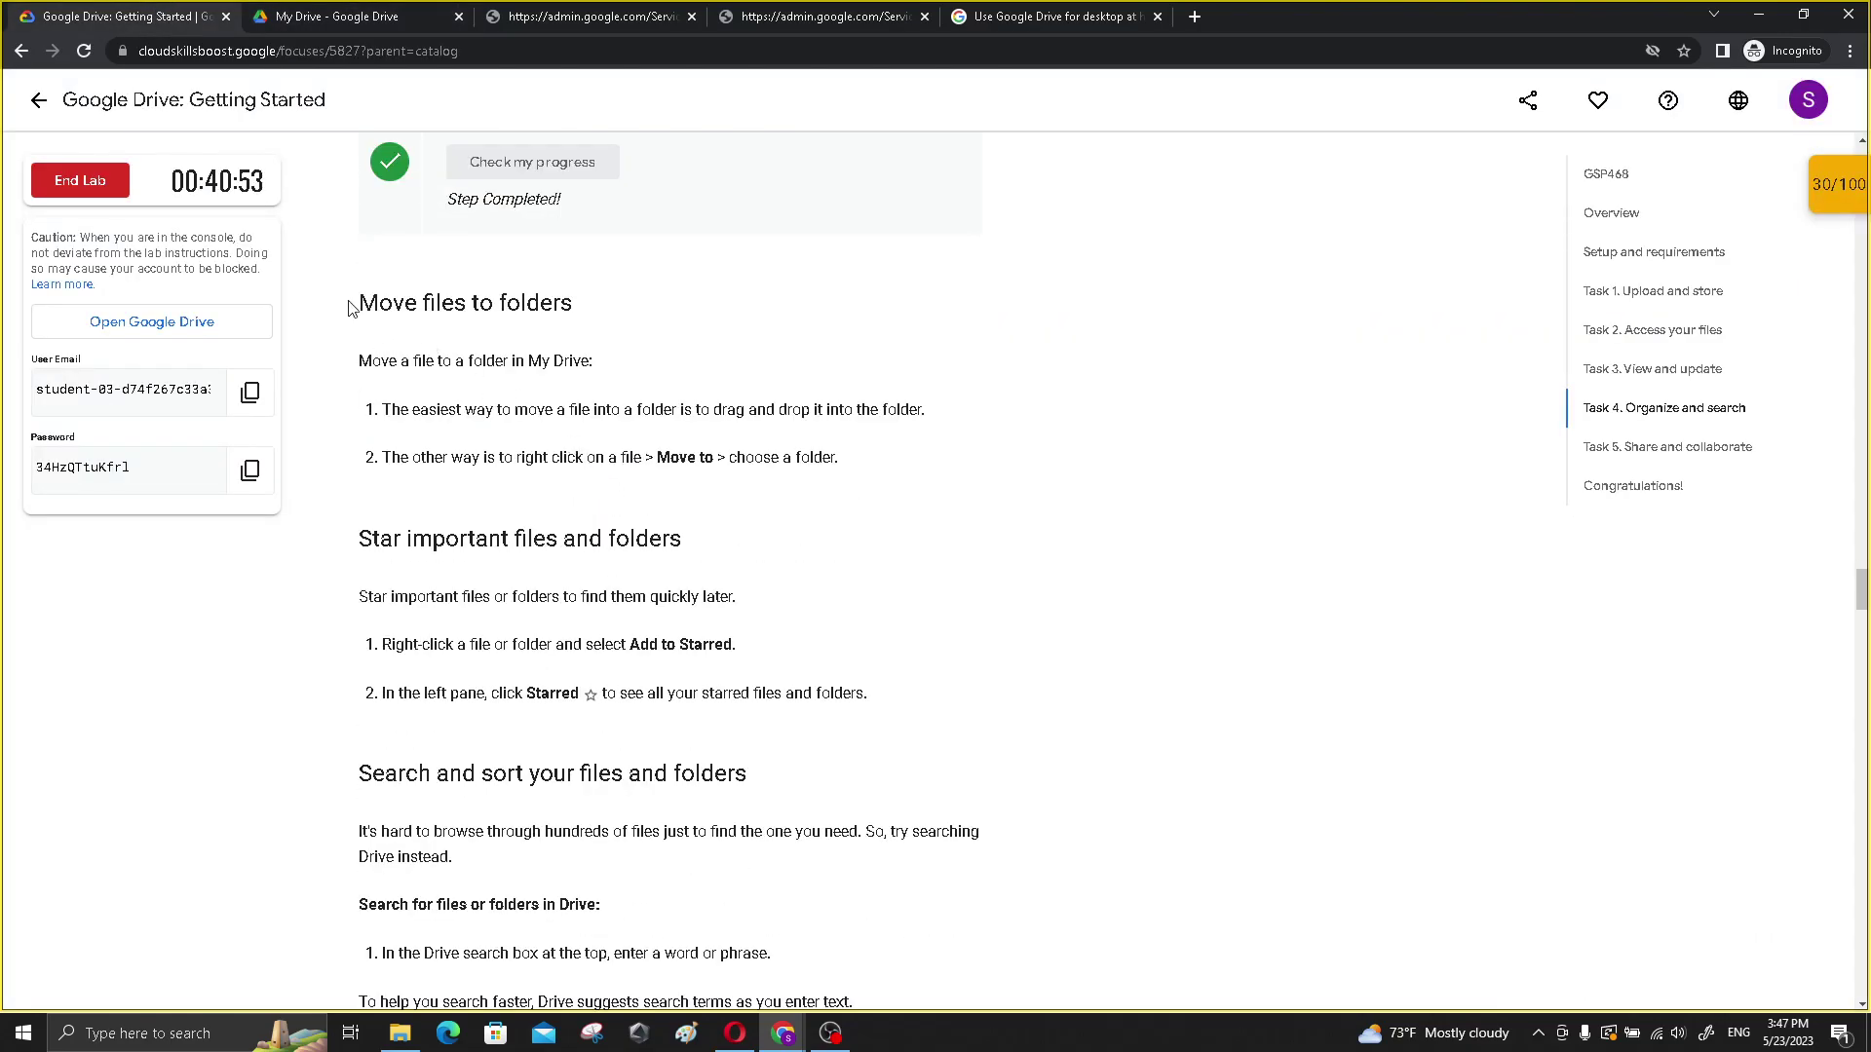
scroll(431, 435, down, 1)
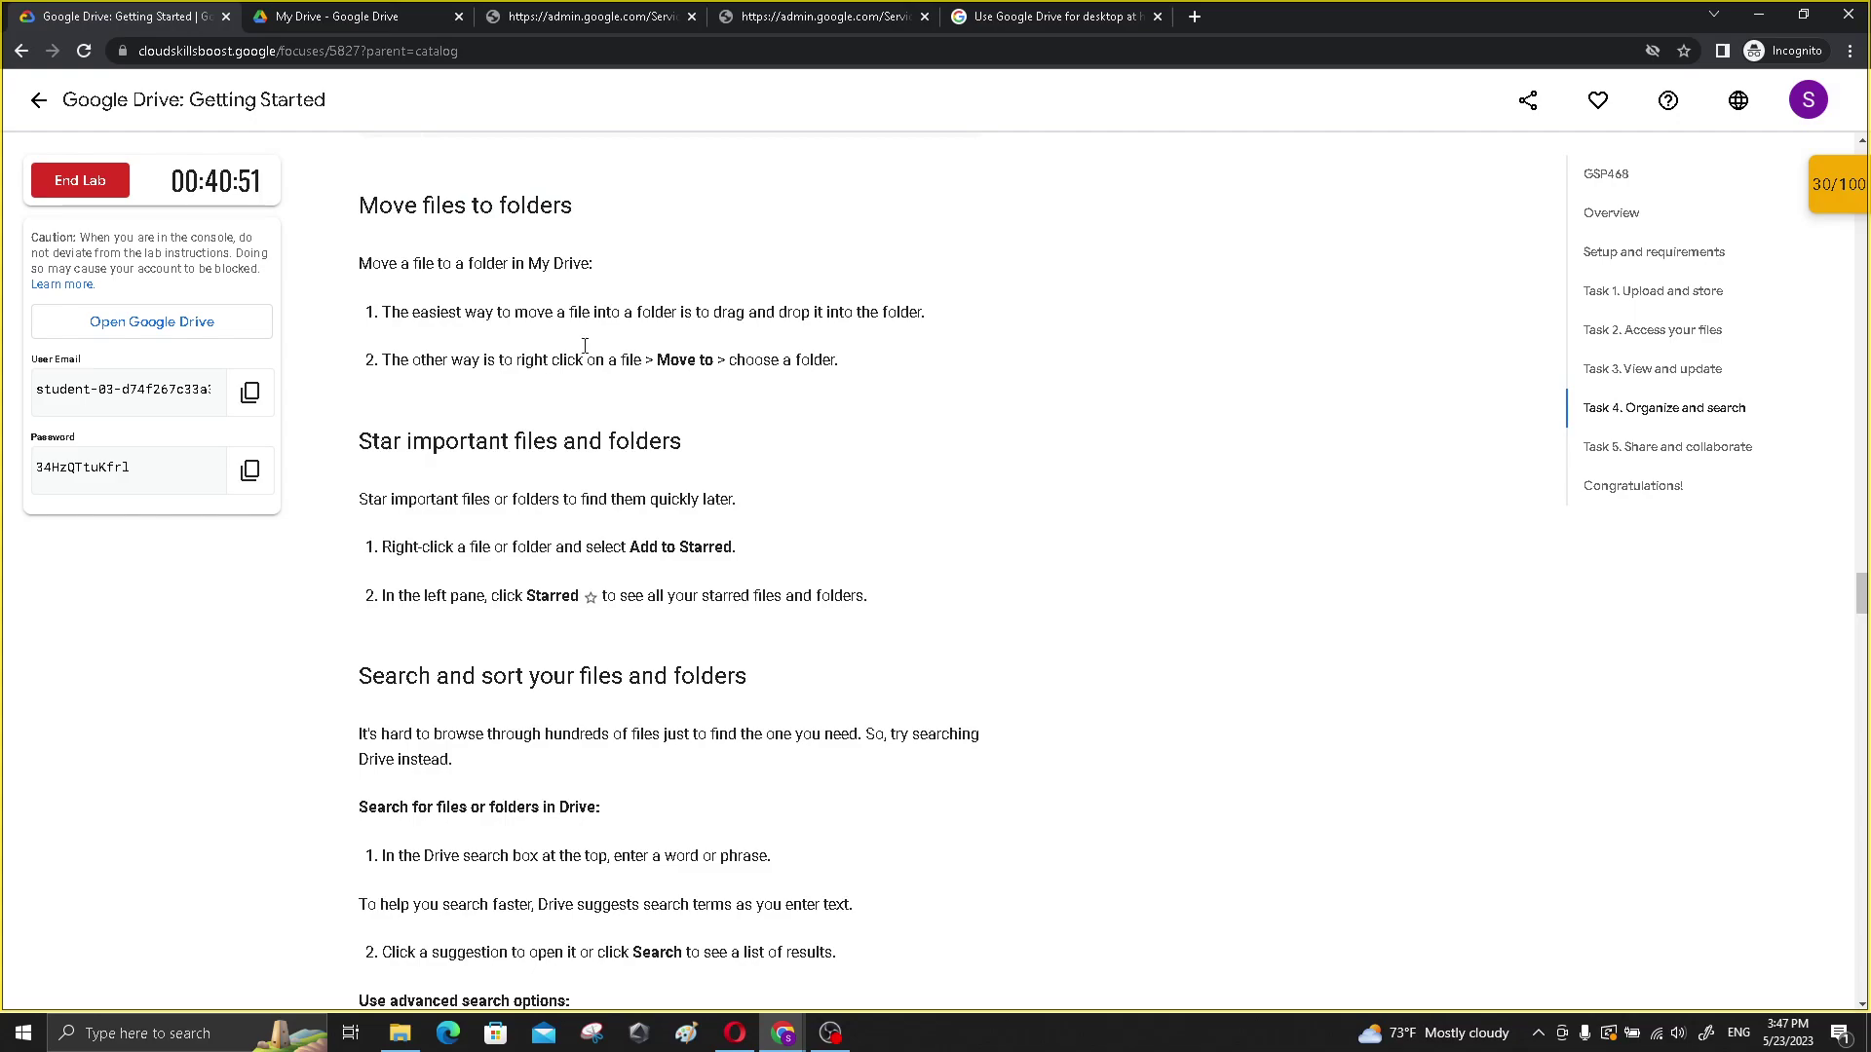
click(380, 22)
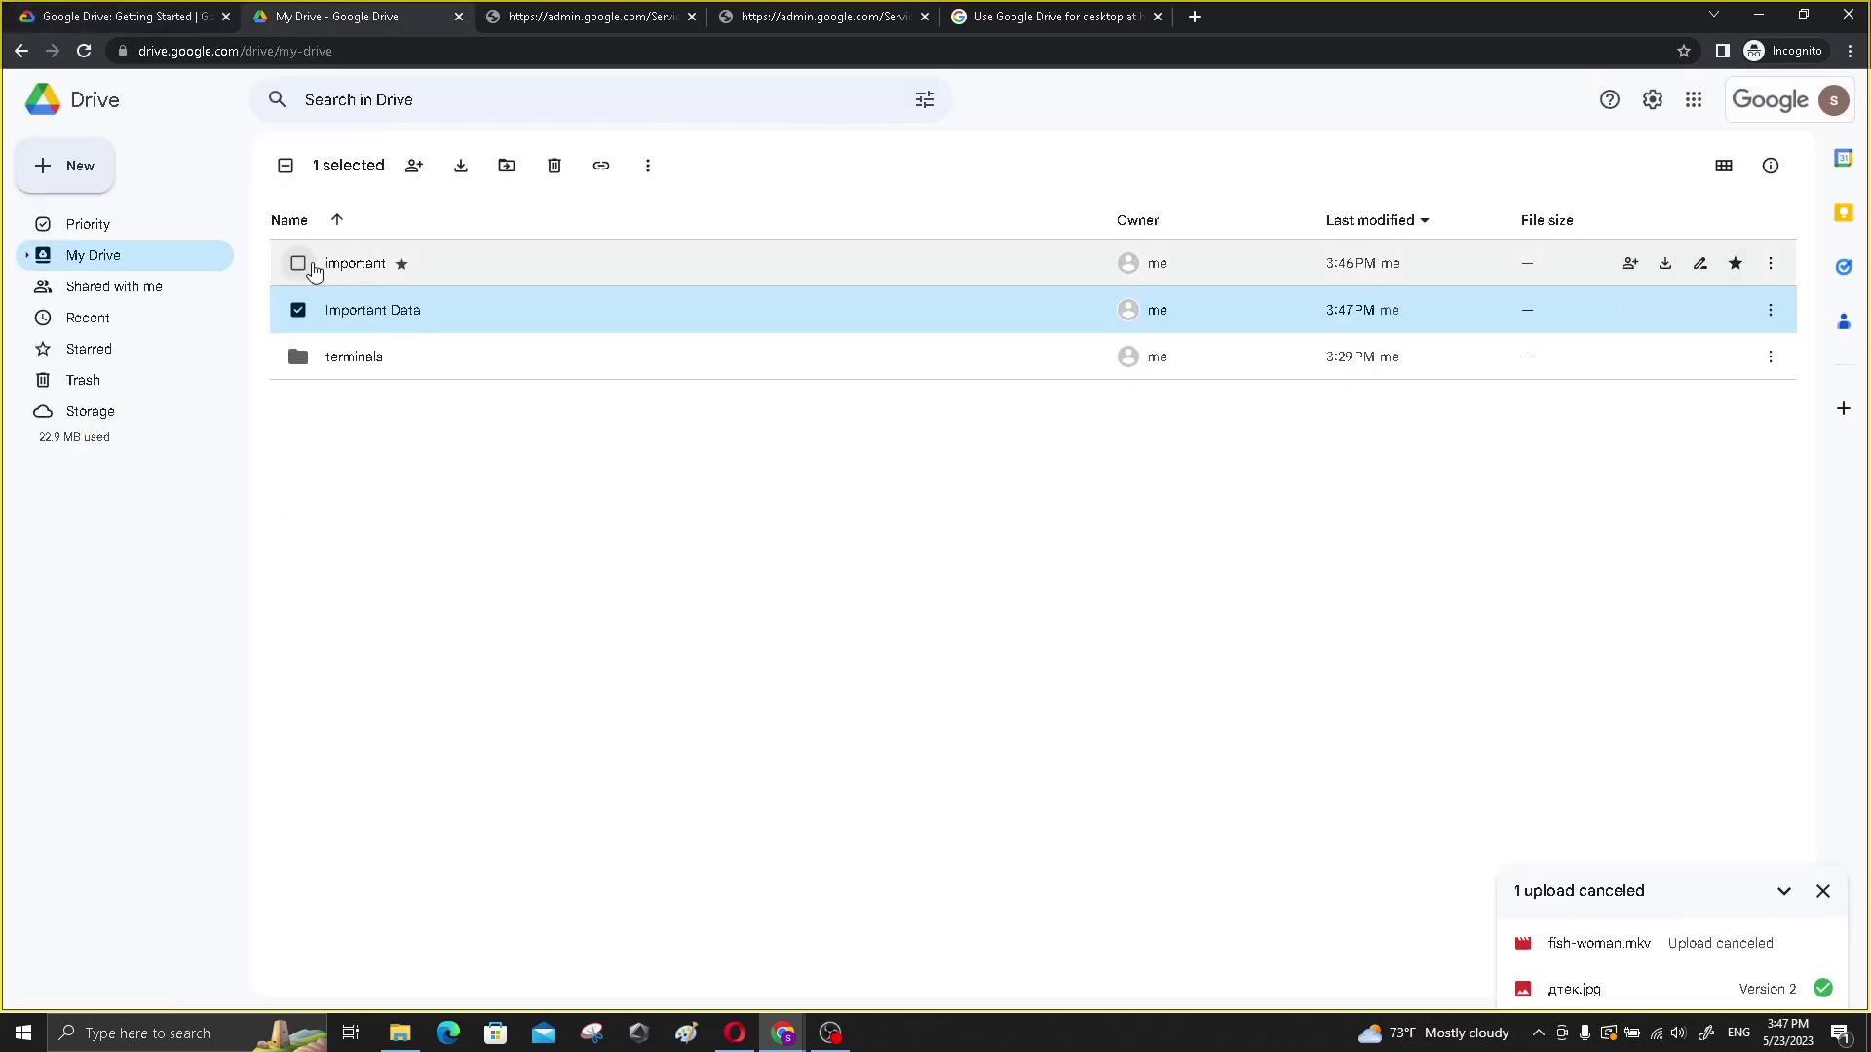
- Open the important folder and move дтек.jpg into Important Data
click(347, 273)
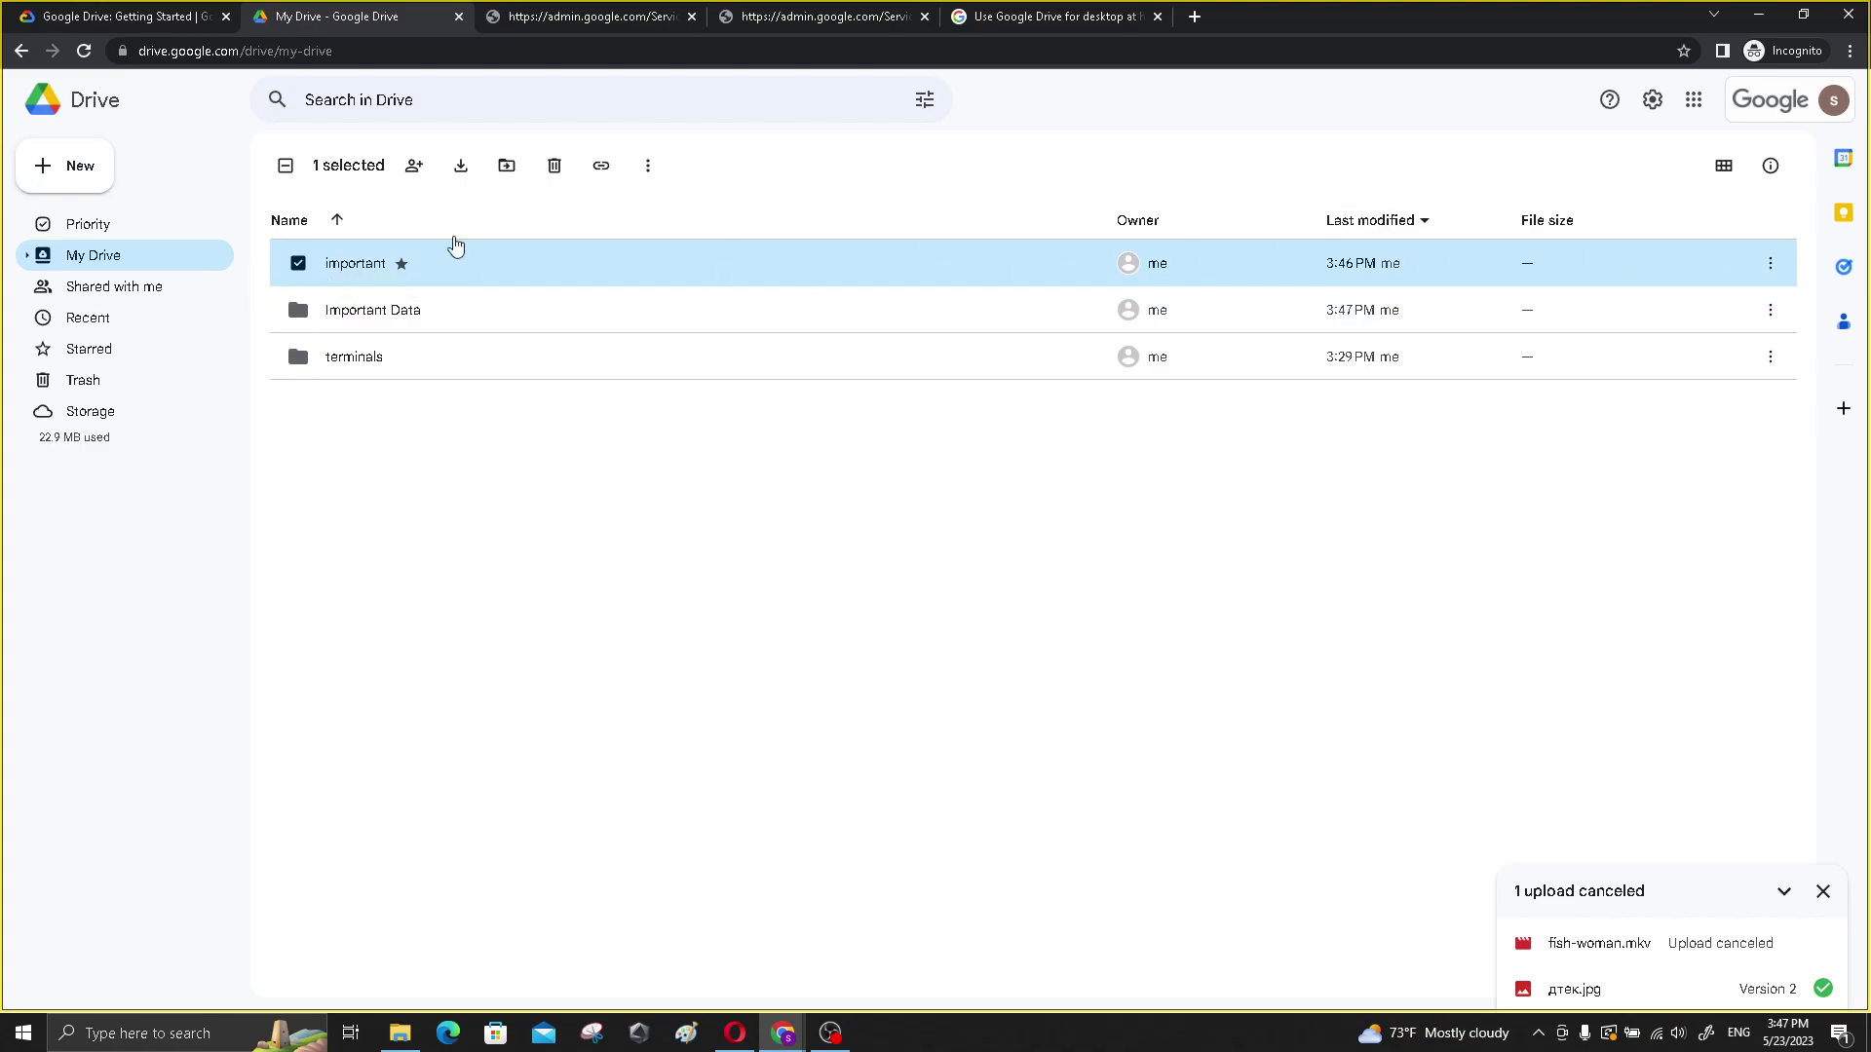
double_click(363, 265)
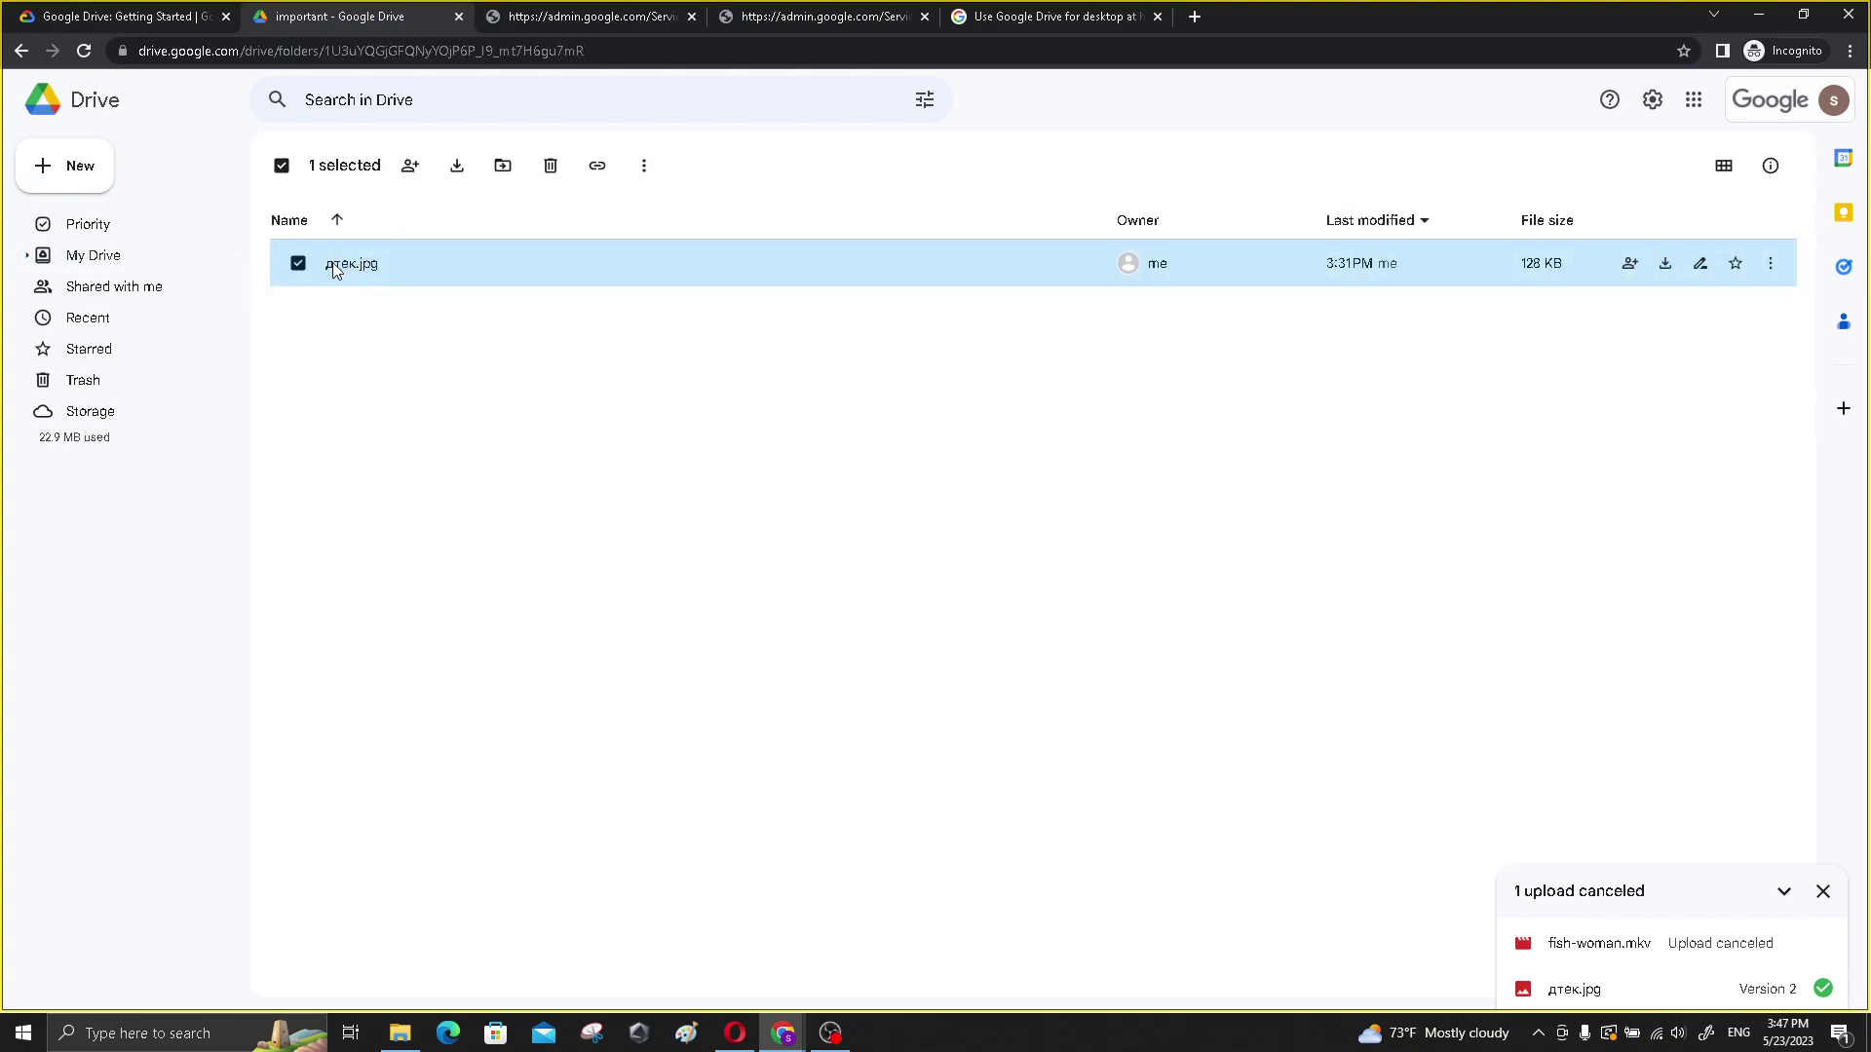
click(1771, 264)
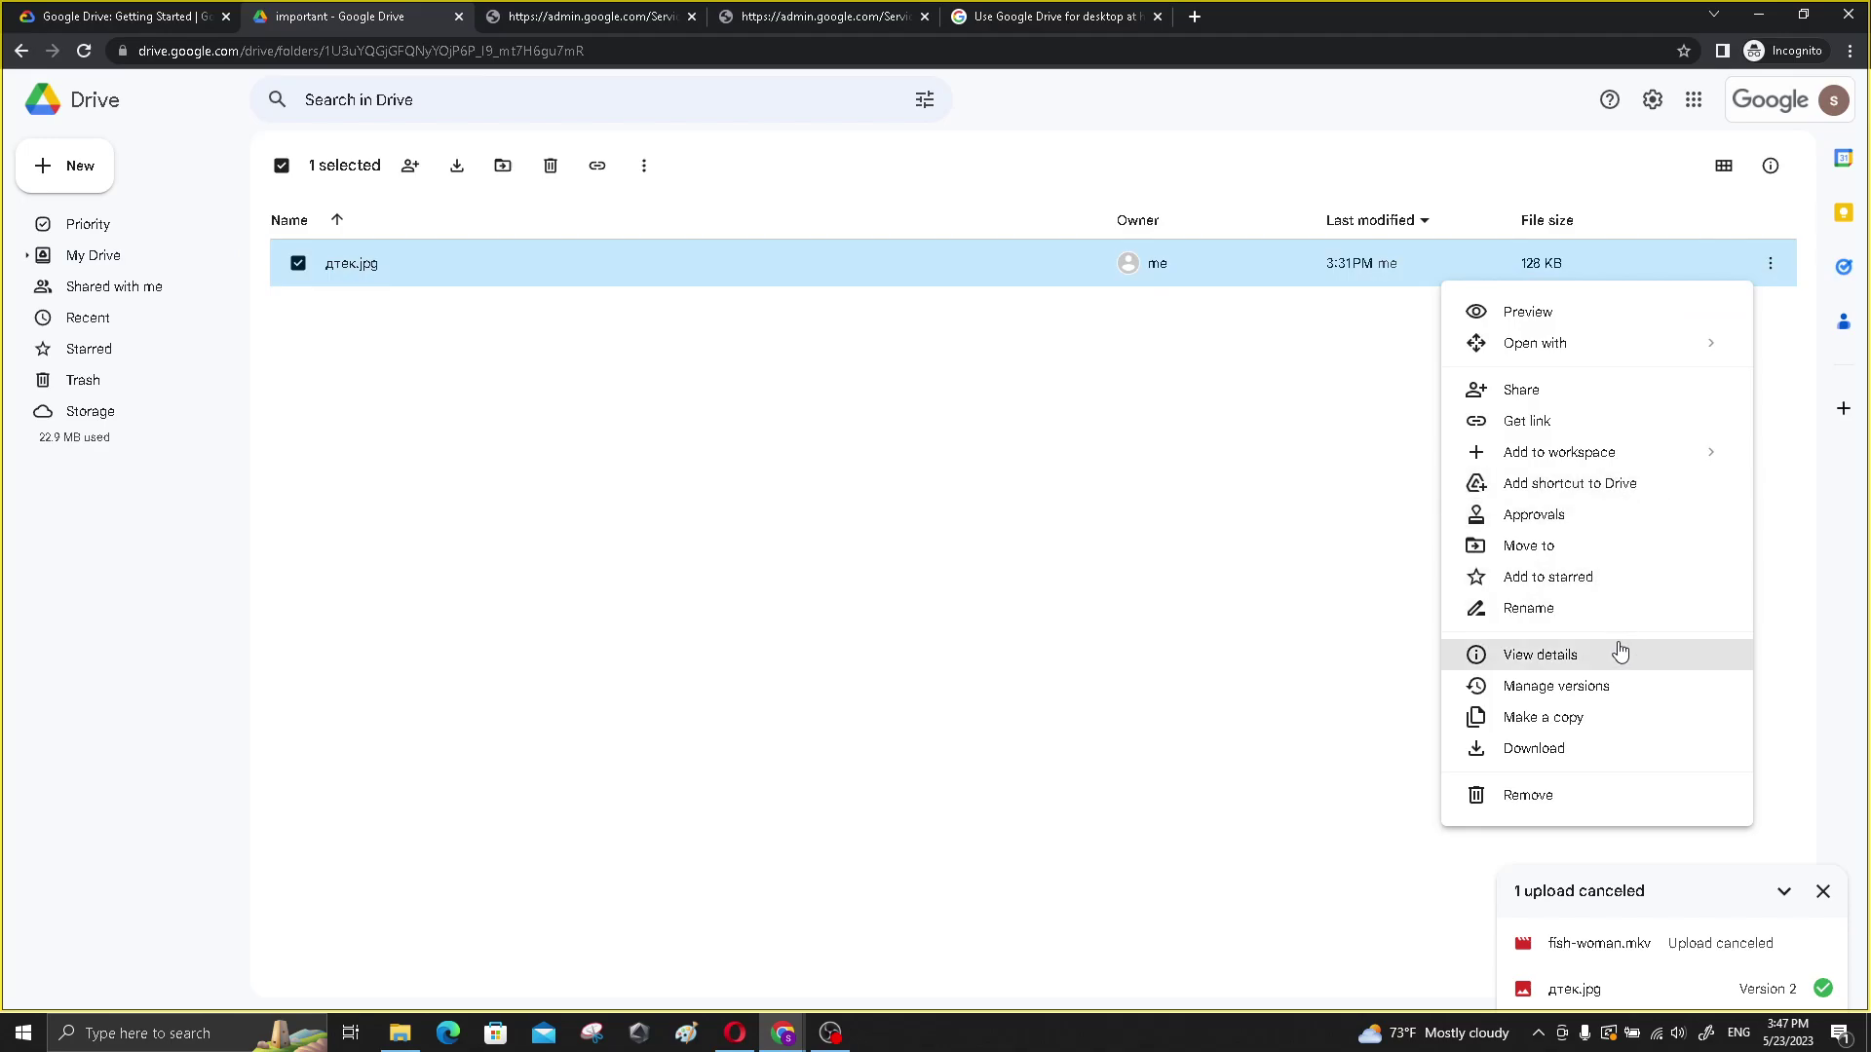
click(1591, 545)
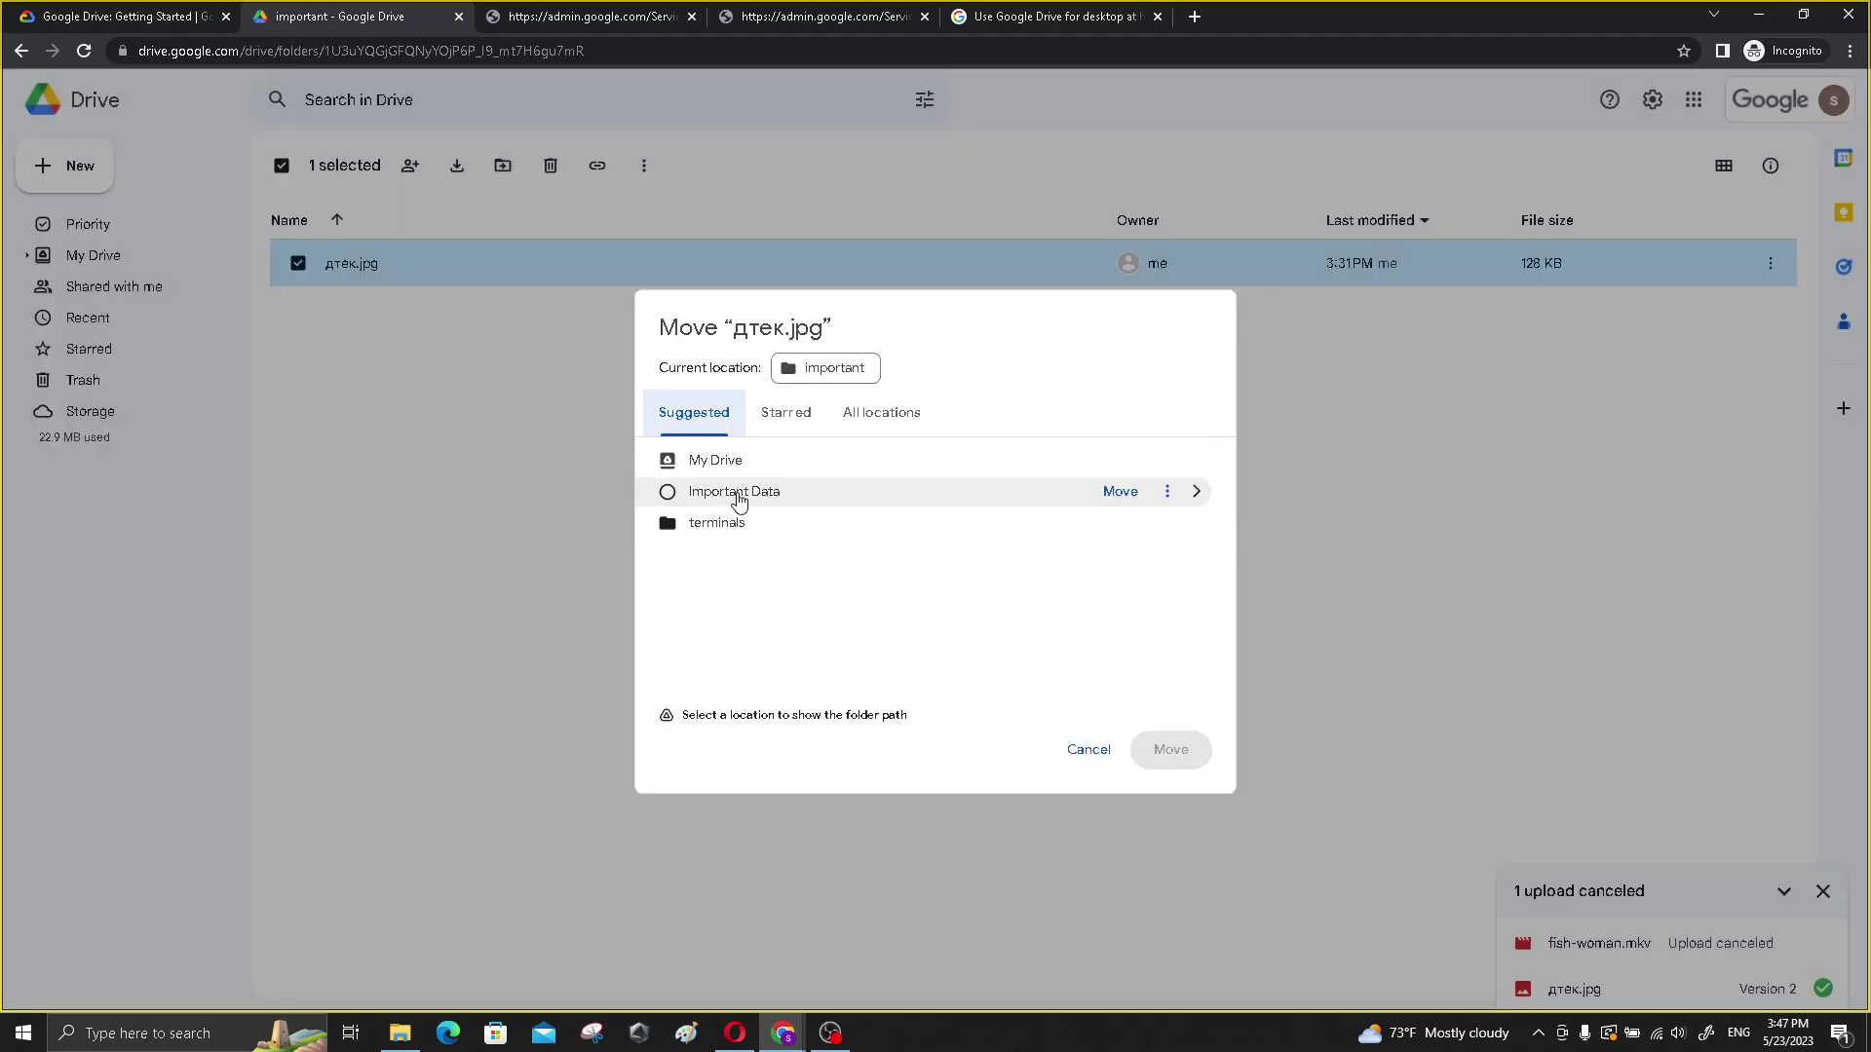
click(739, 494)
click(1159, 750)
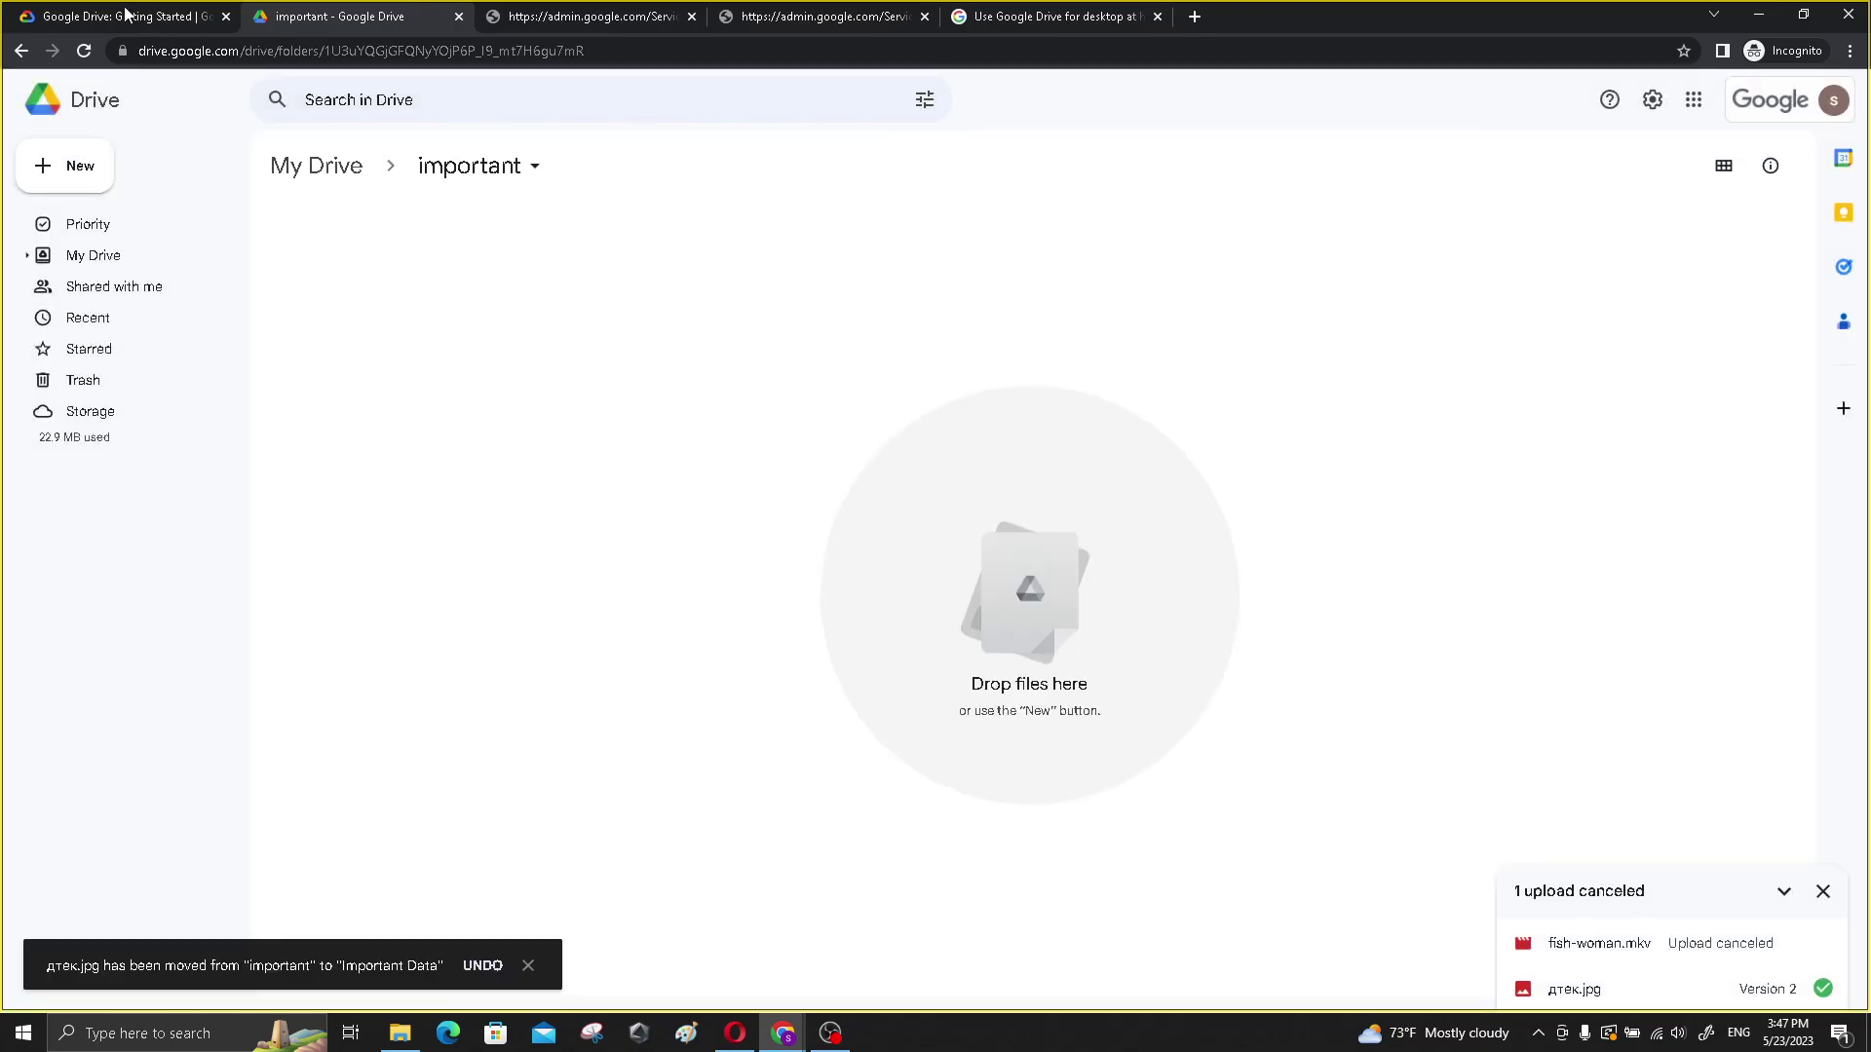
- Return from the empty important folder to the My Drive listing
click(125, 14)
scroll(563, 470, down, 1)
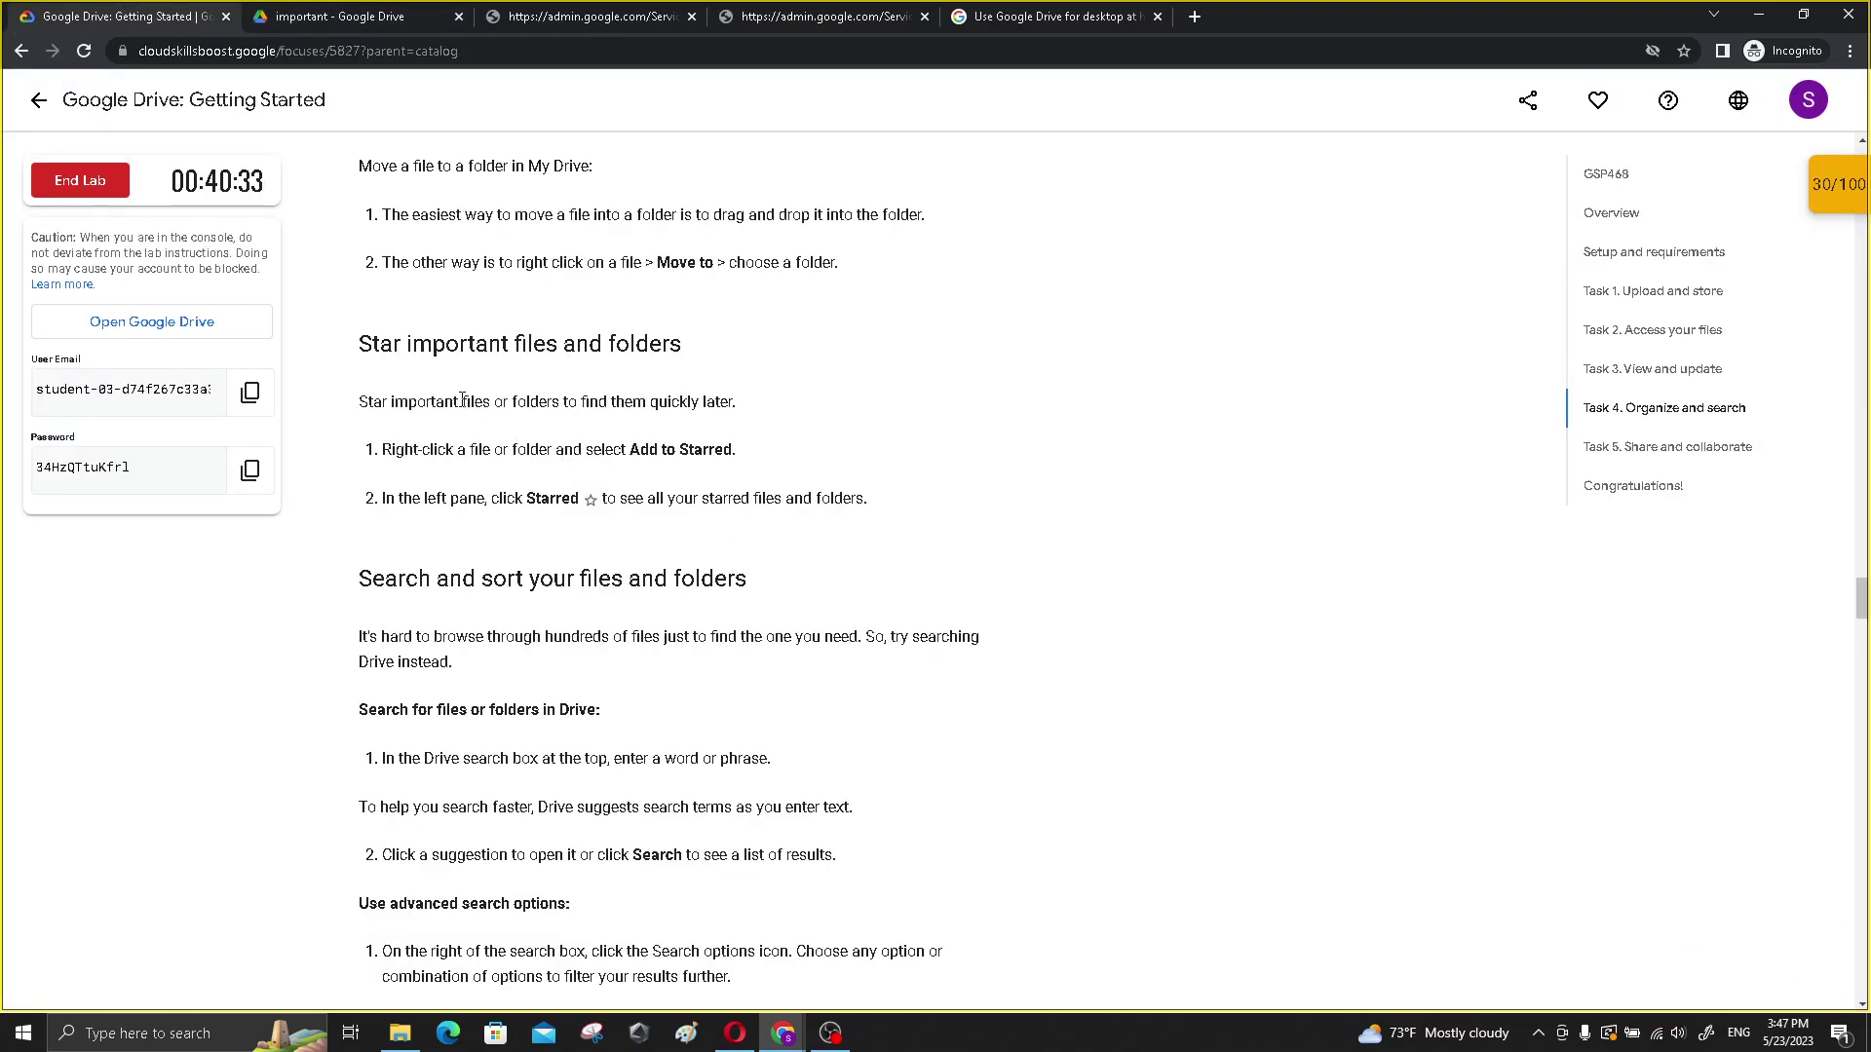
scroll(463, 396, up, 1)
click(359, 19)
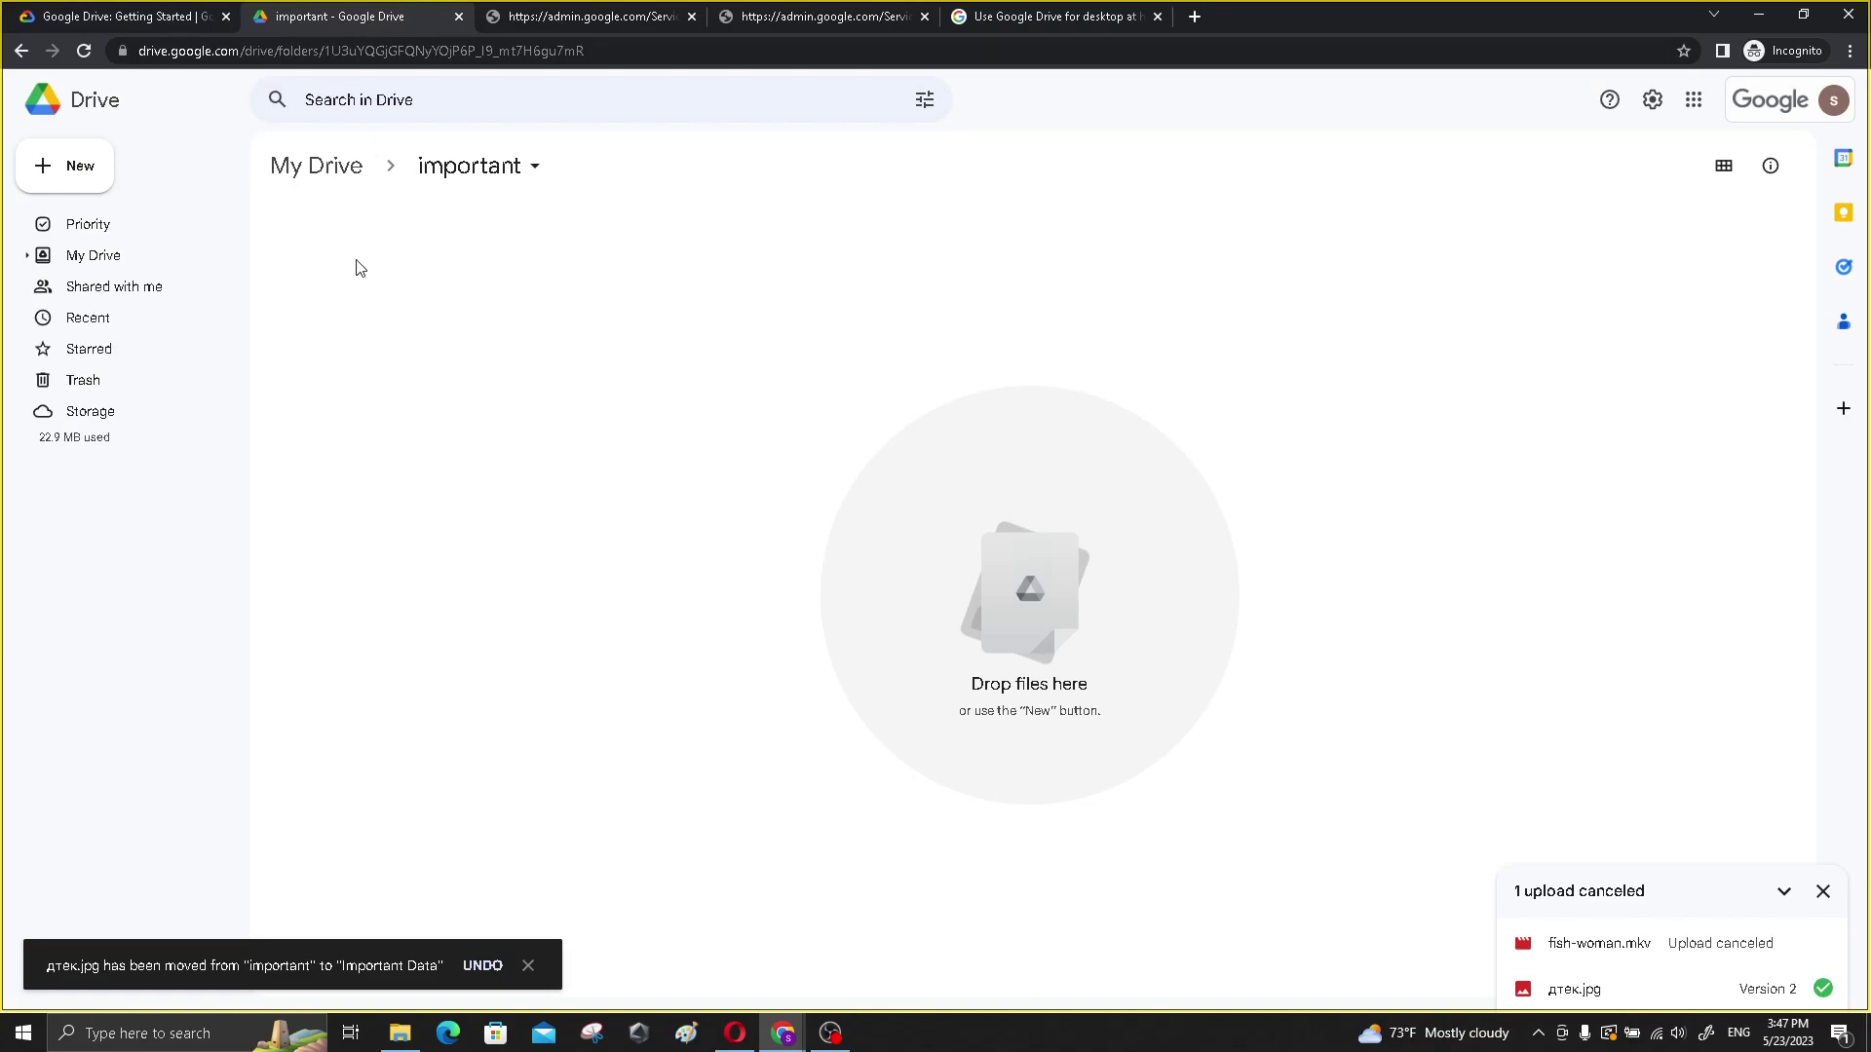
click(86, 170)
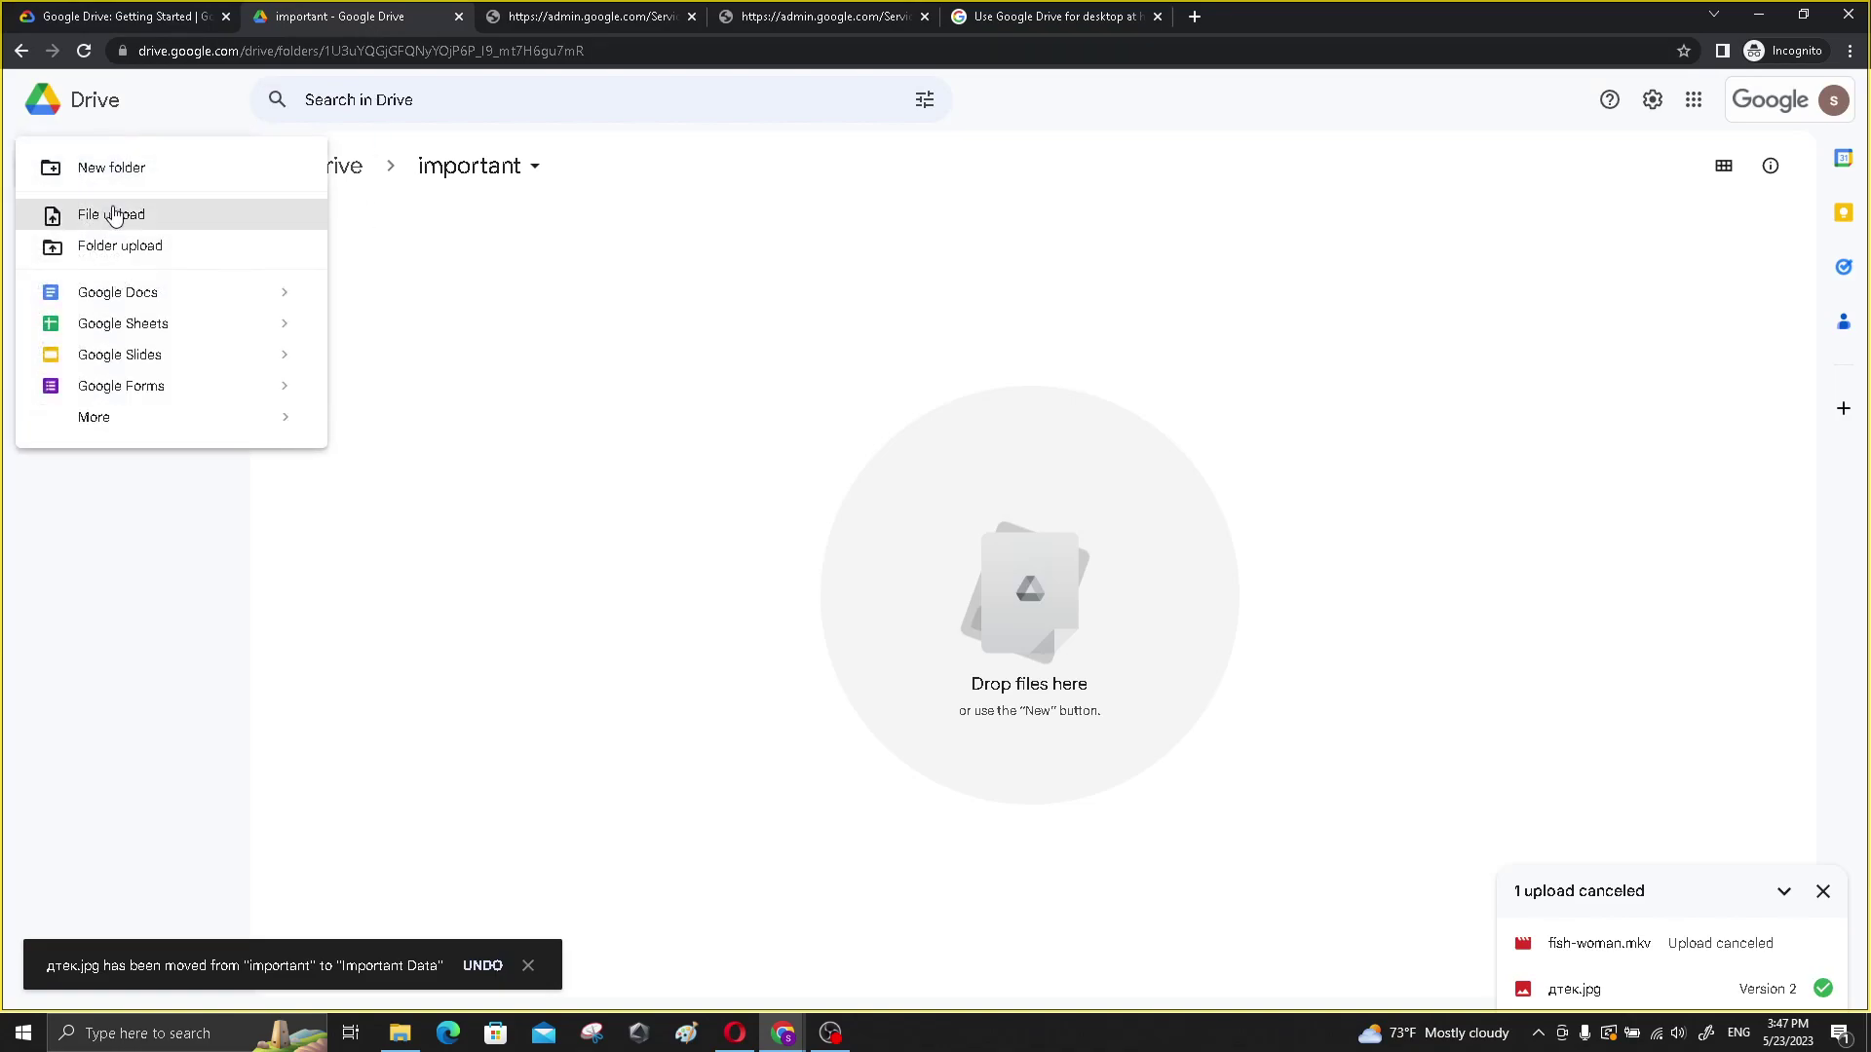
click(485, 288)
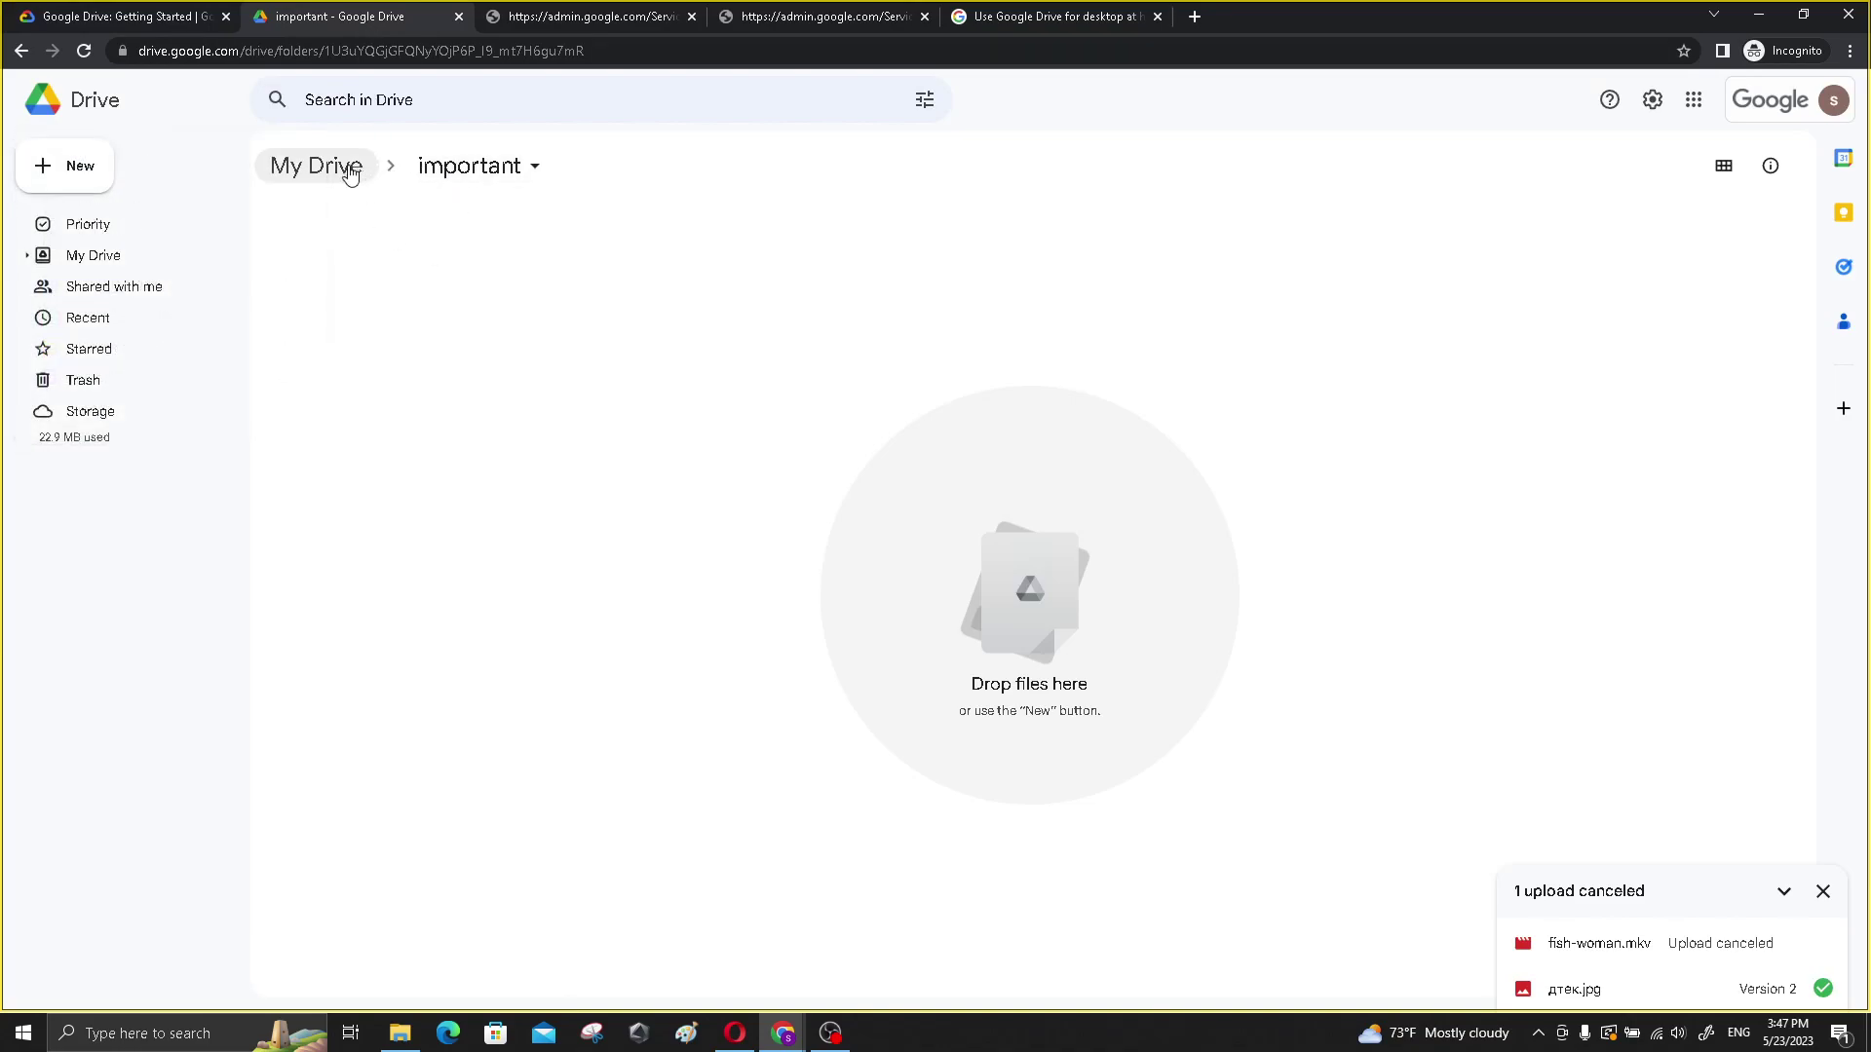
click(346, 166)
click(362, 169)
click(860, 413)
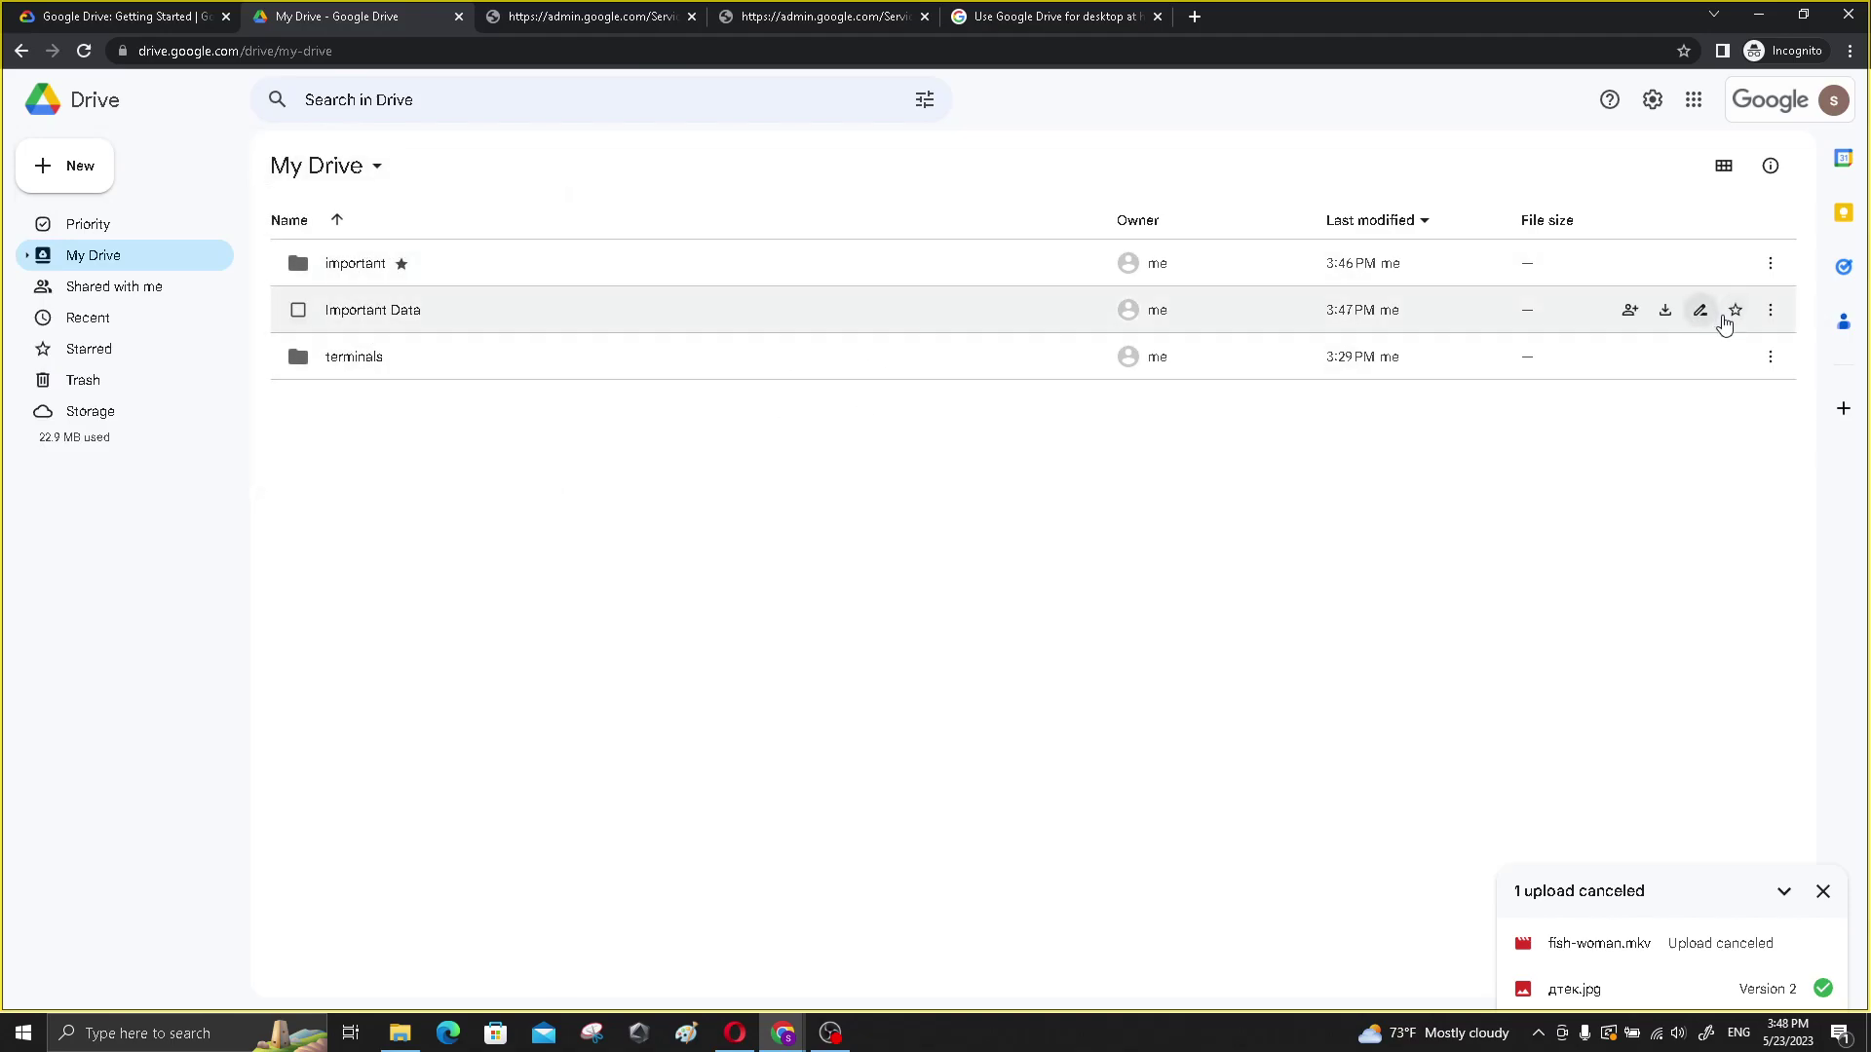
- Star the Important Data folder and scroll the lab to the Drive search instructions
click(1735, 309)
click(78, 18)
scroll(517, 448, down, 3)
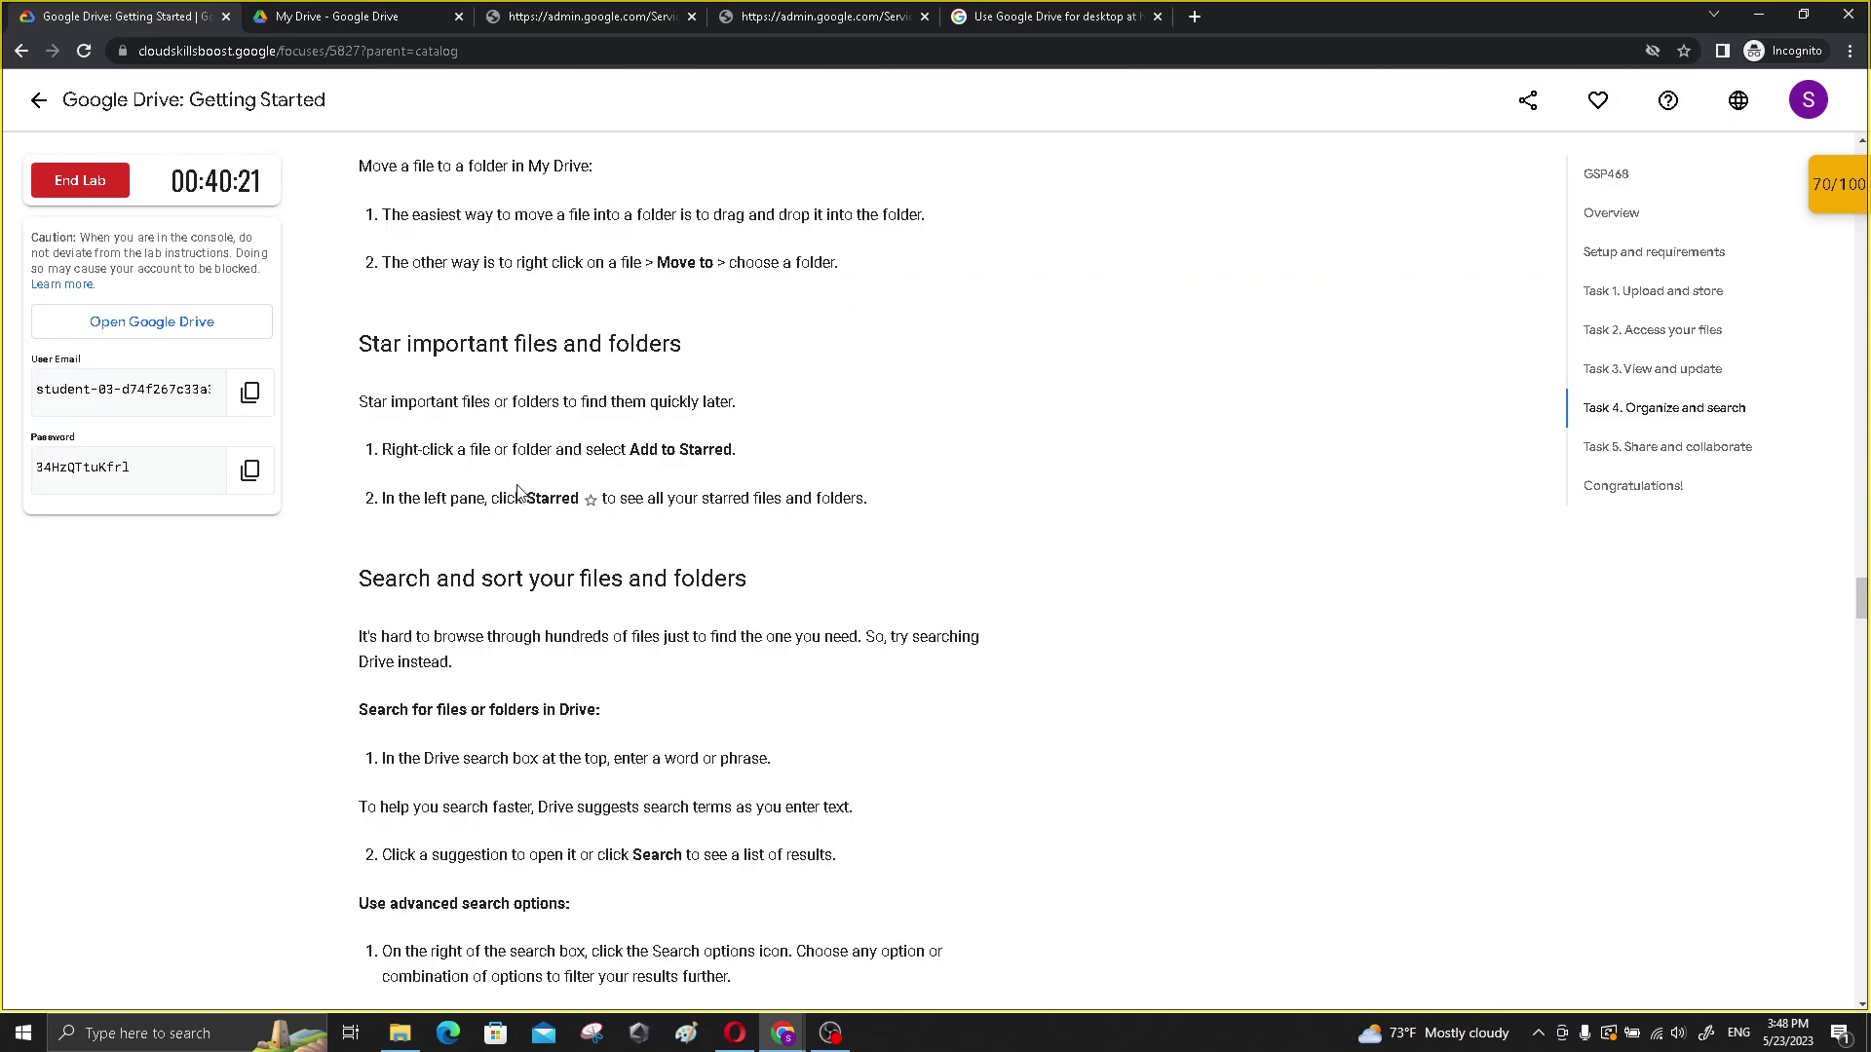
scroll(419, 453, down, 1)
scroll(414, 434, down, 1)
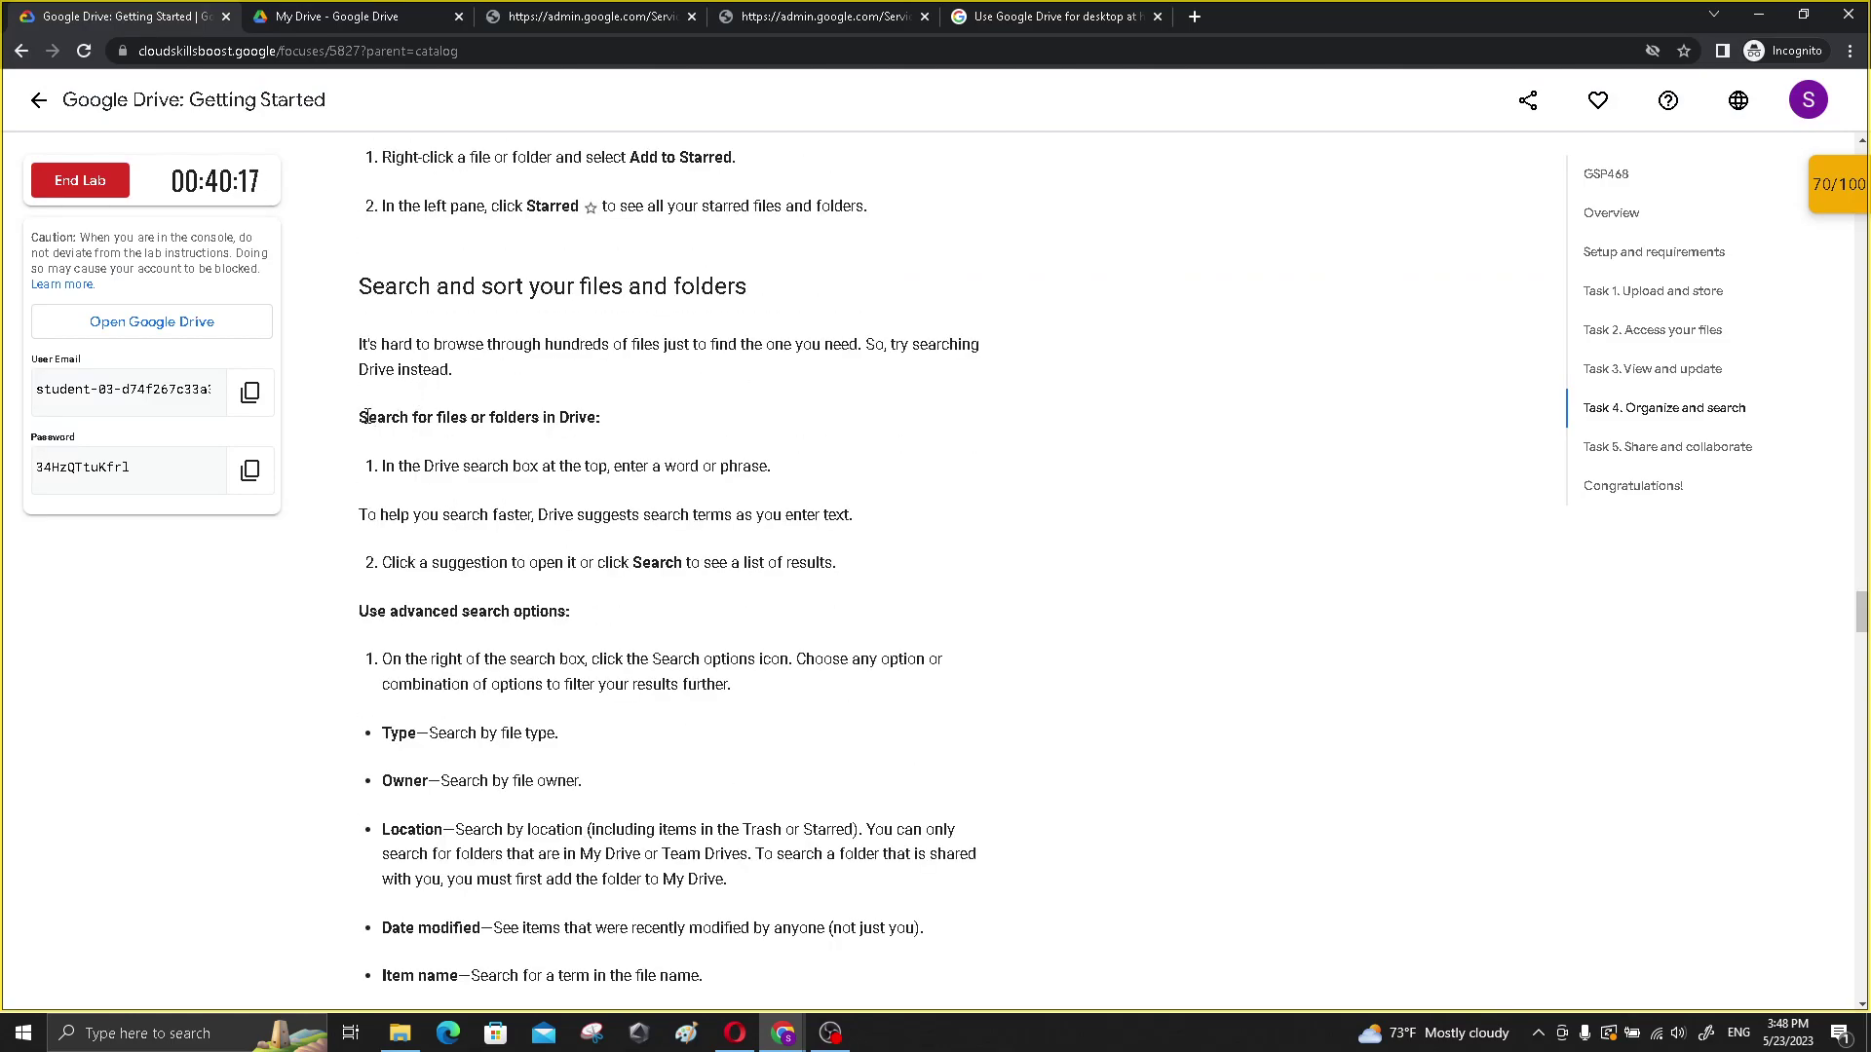
drag(366, 416, 607, 426)
scroll(521, 363, down, 1)
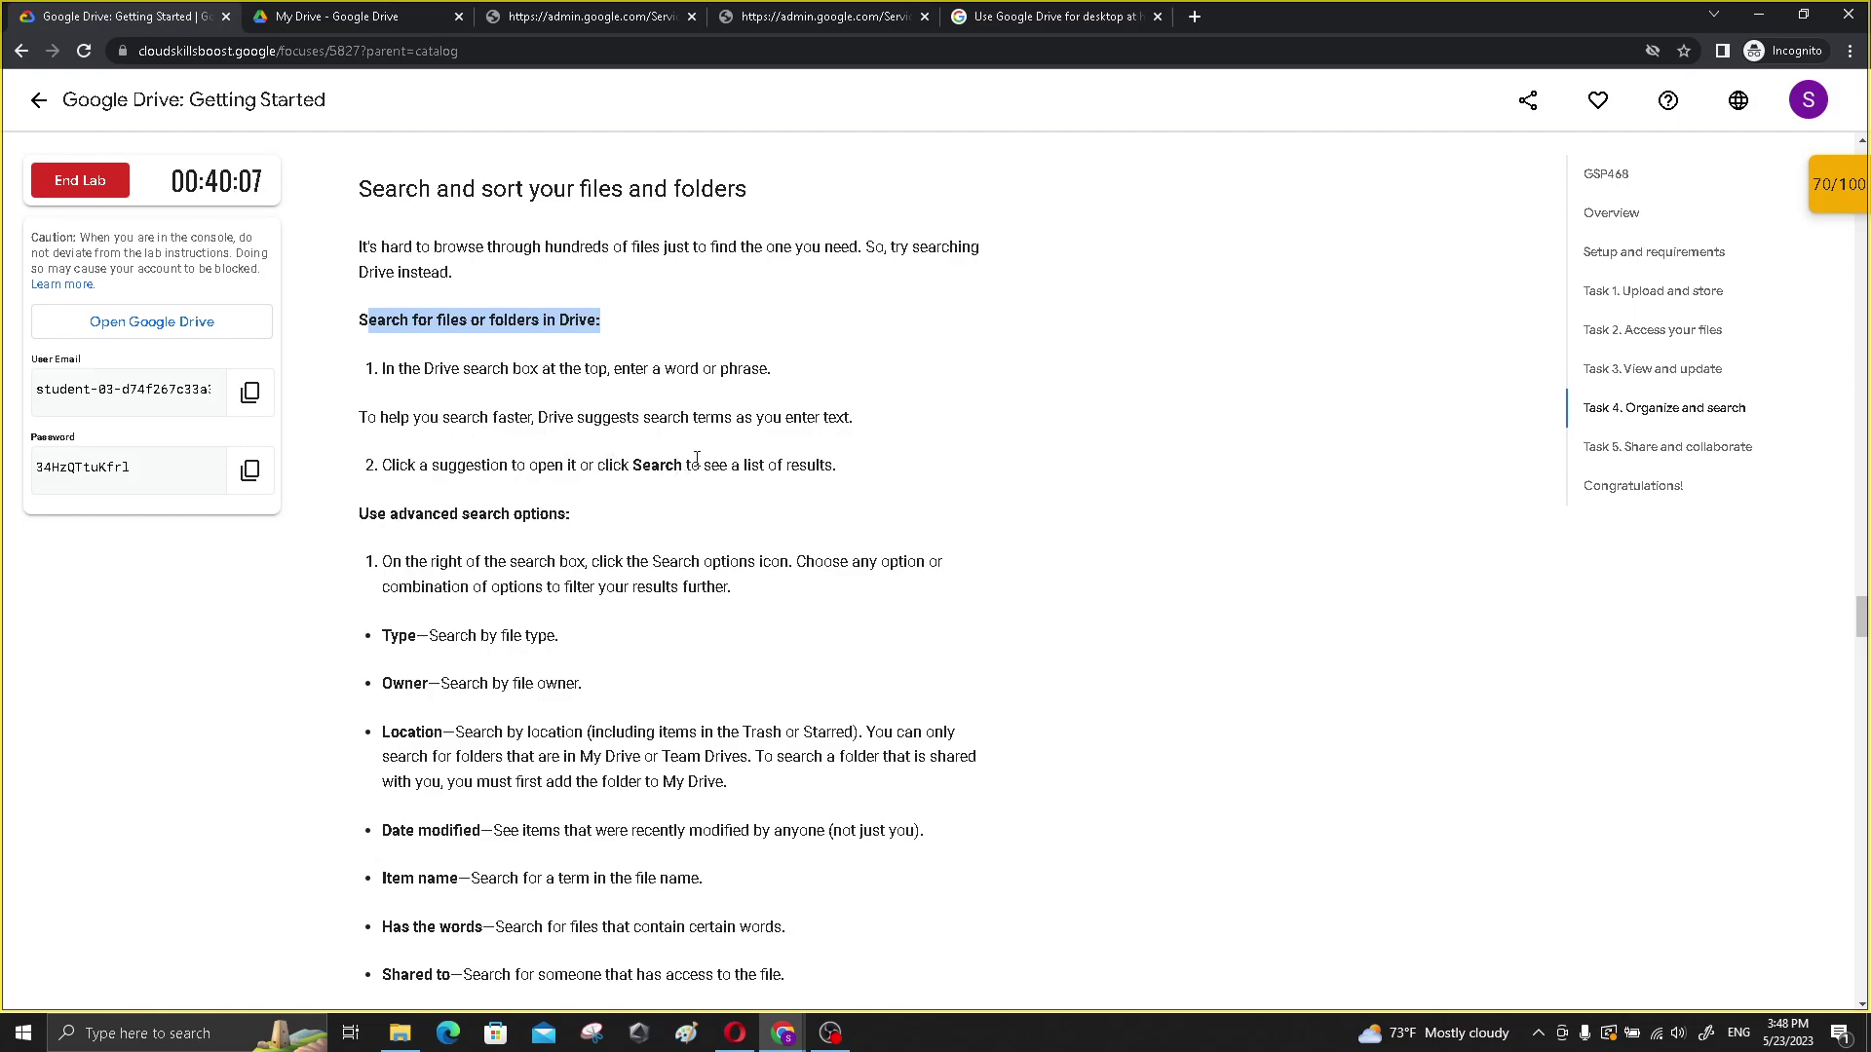
click(371, 17)
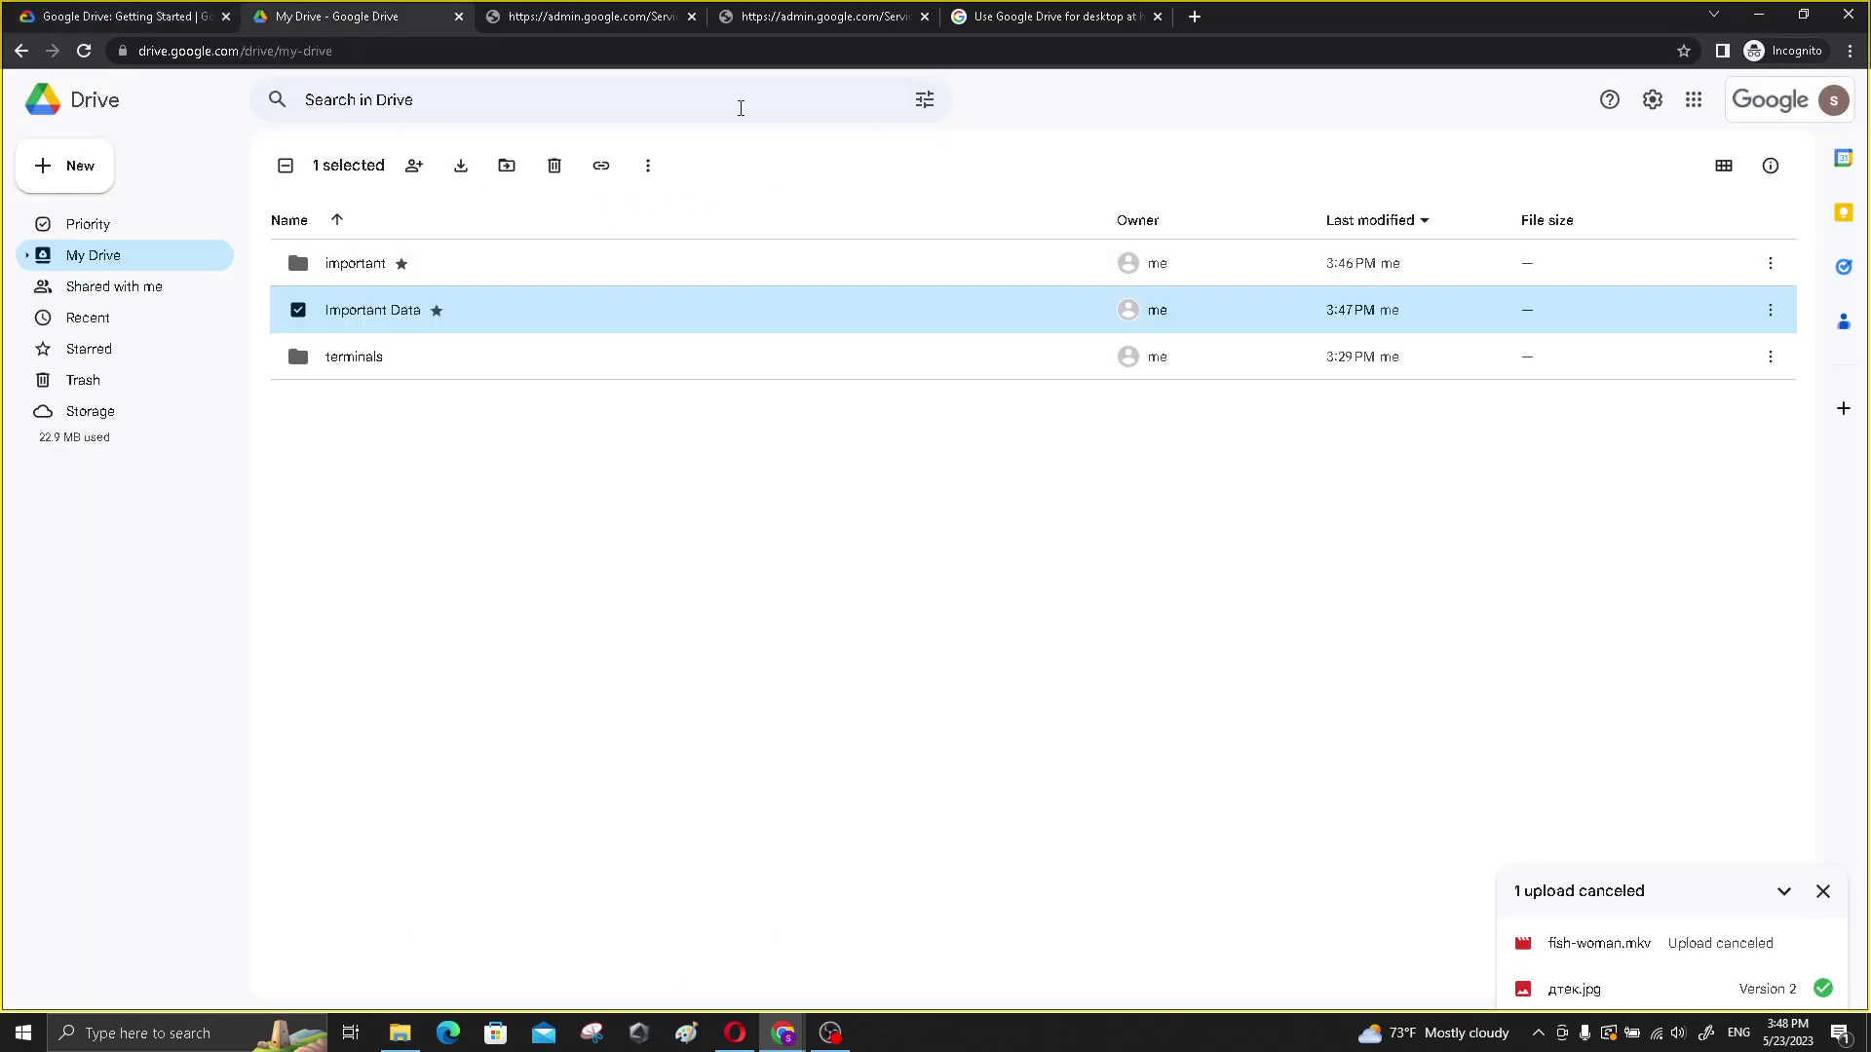
- Search Drive for дтек, switching the keyboard to Cyrillic letters
click(596, 110)
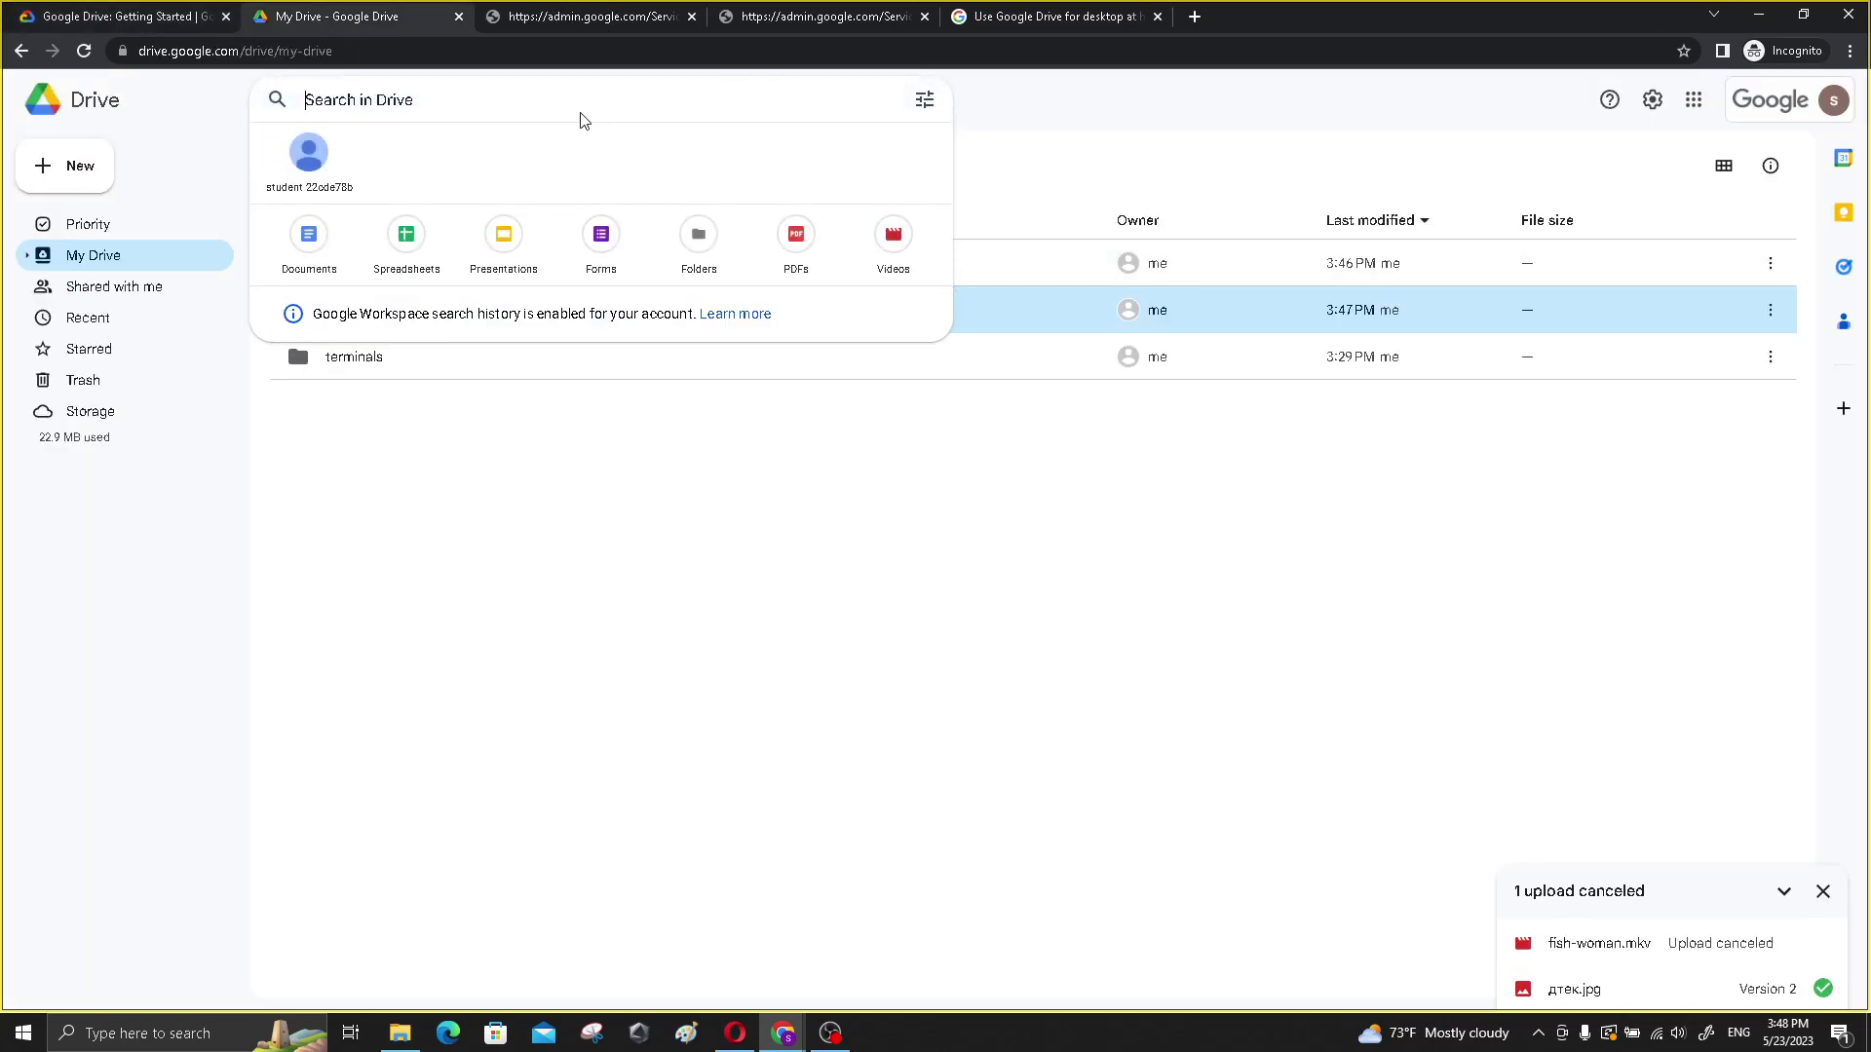
key(alt+shift)
text(д)
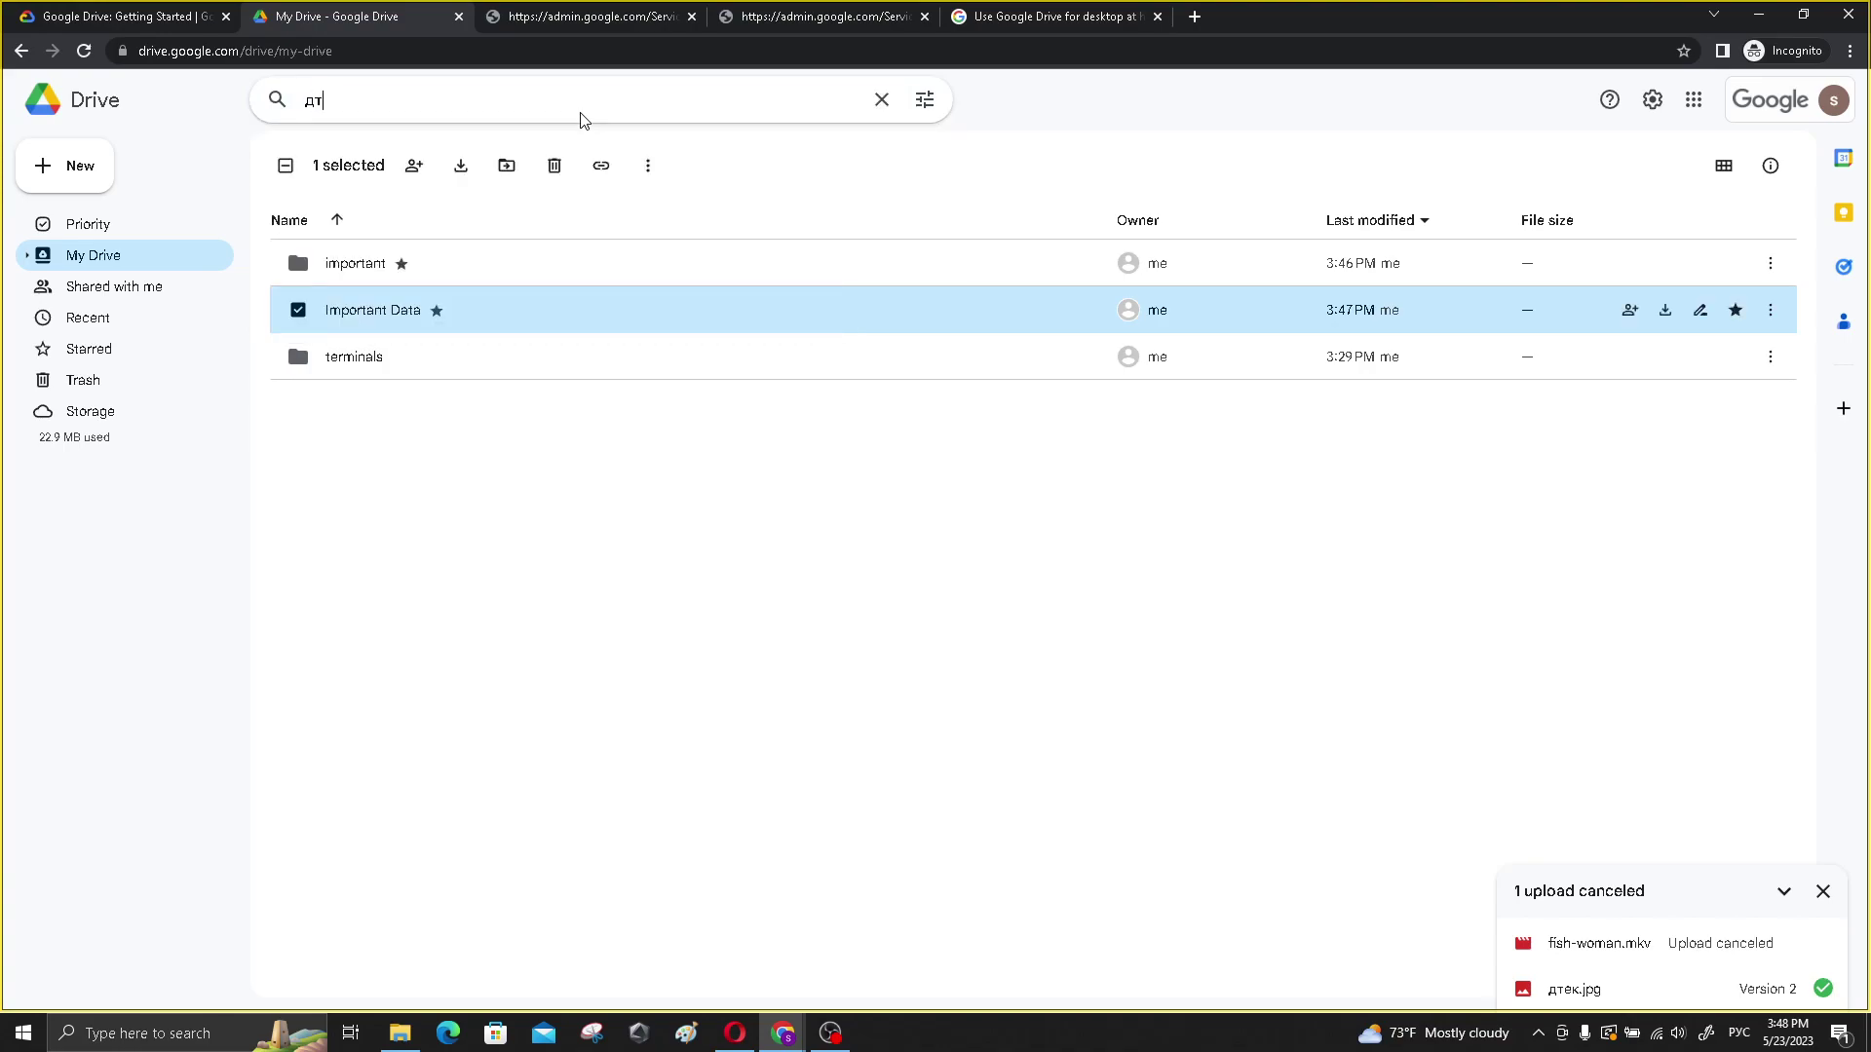
text(т)
key(Return)
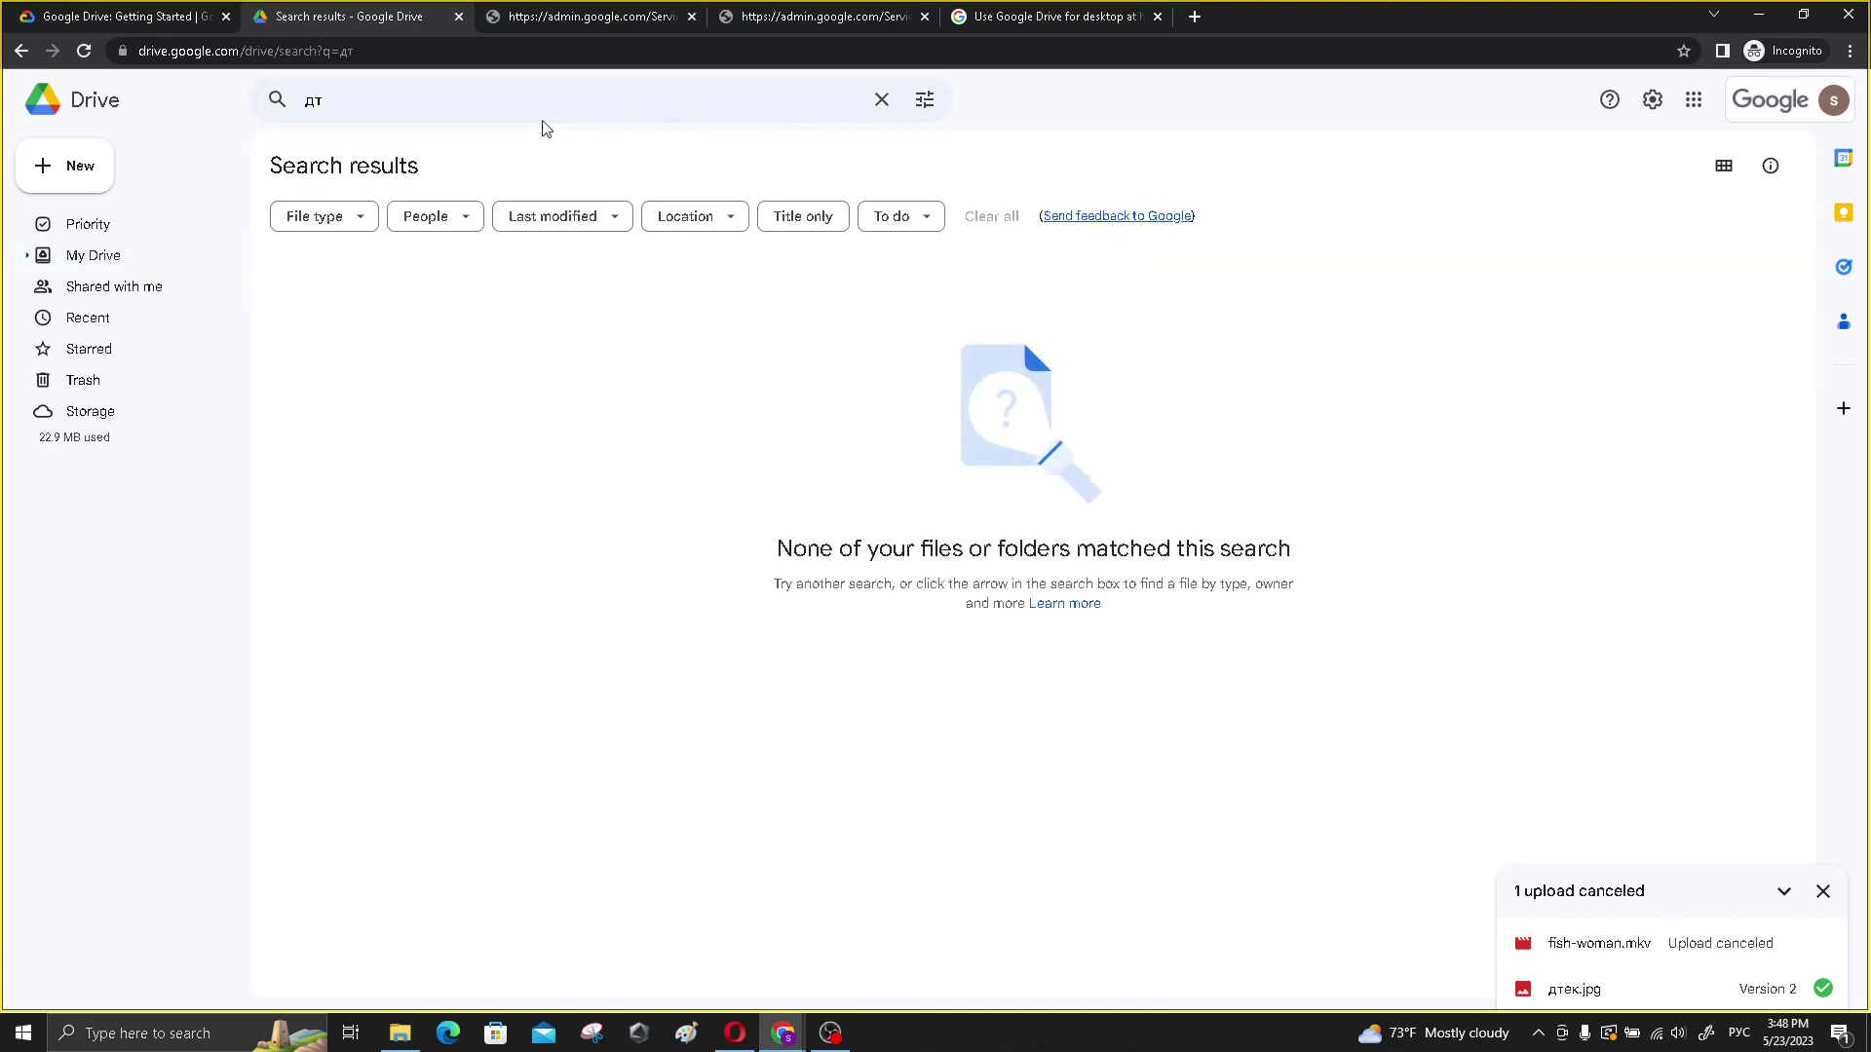
click(363, 108)
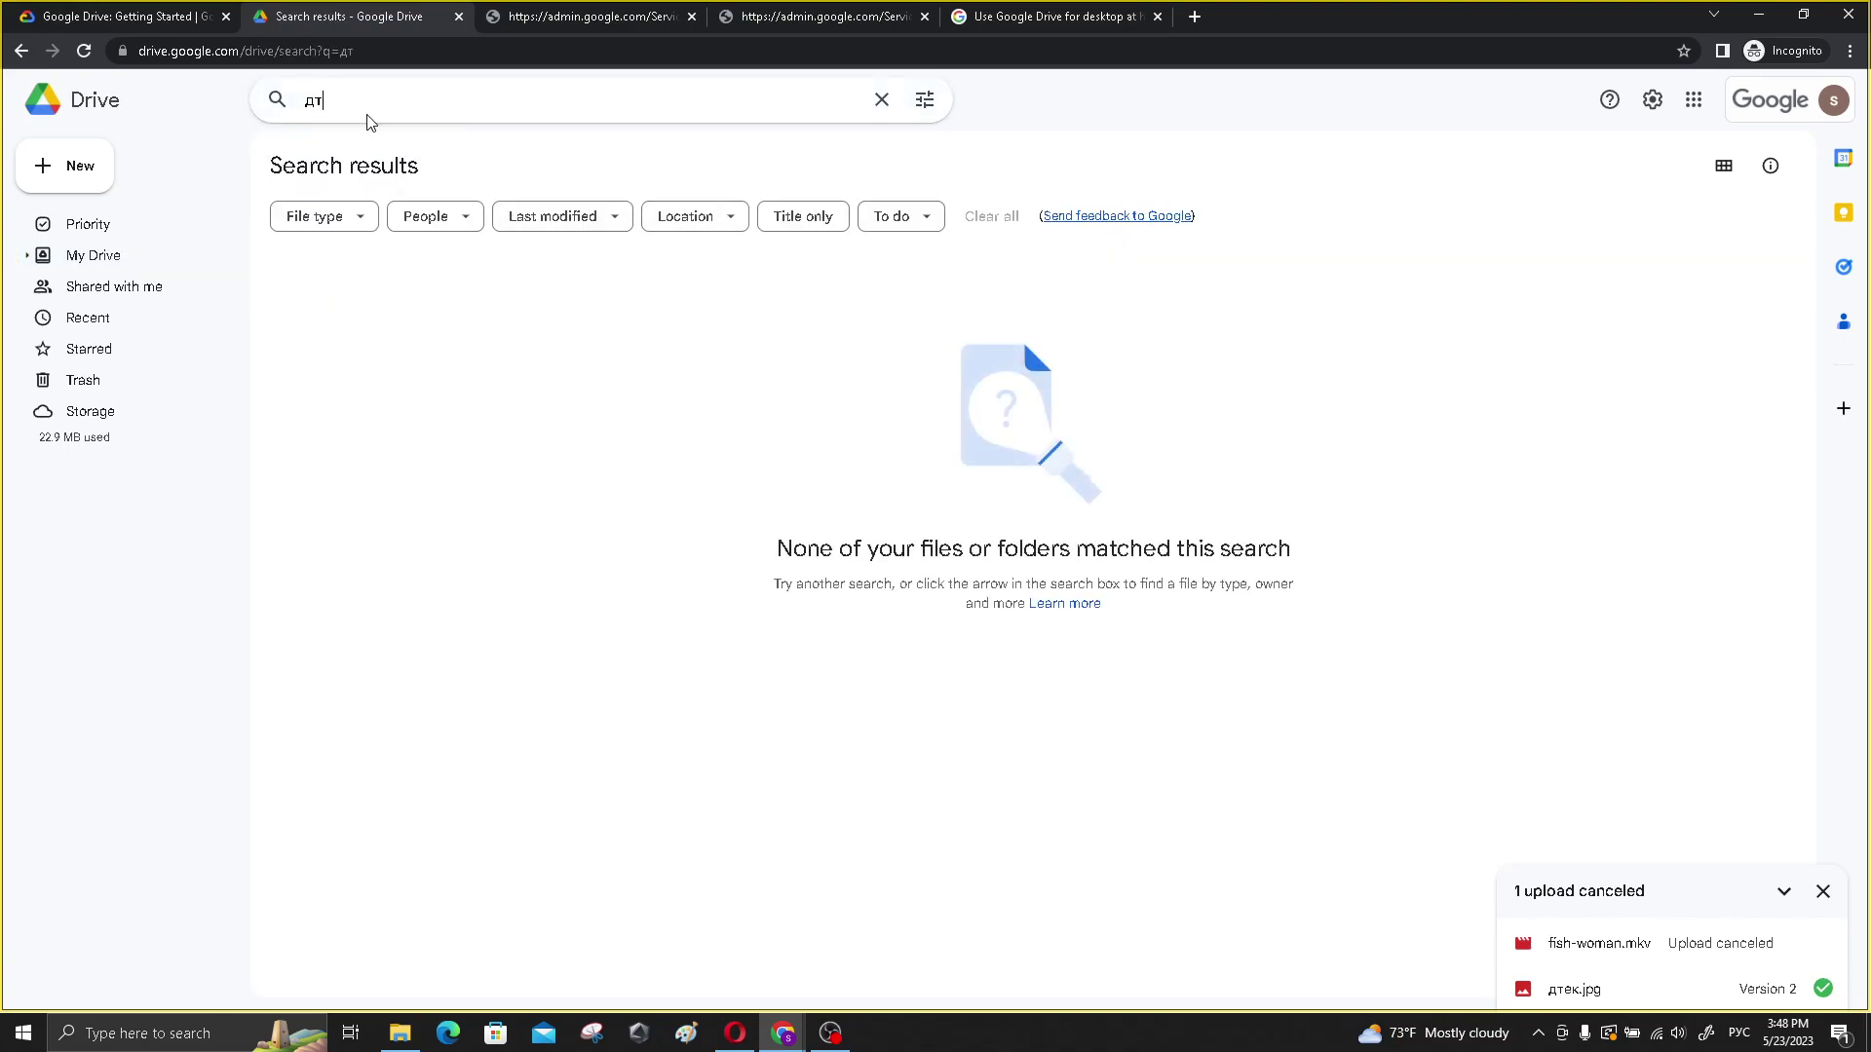
text(ек)
key(Return)
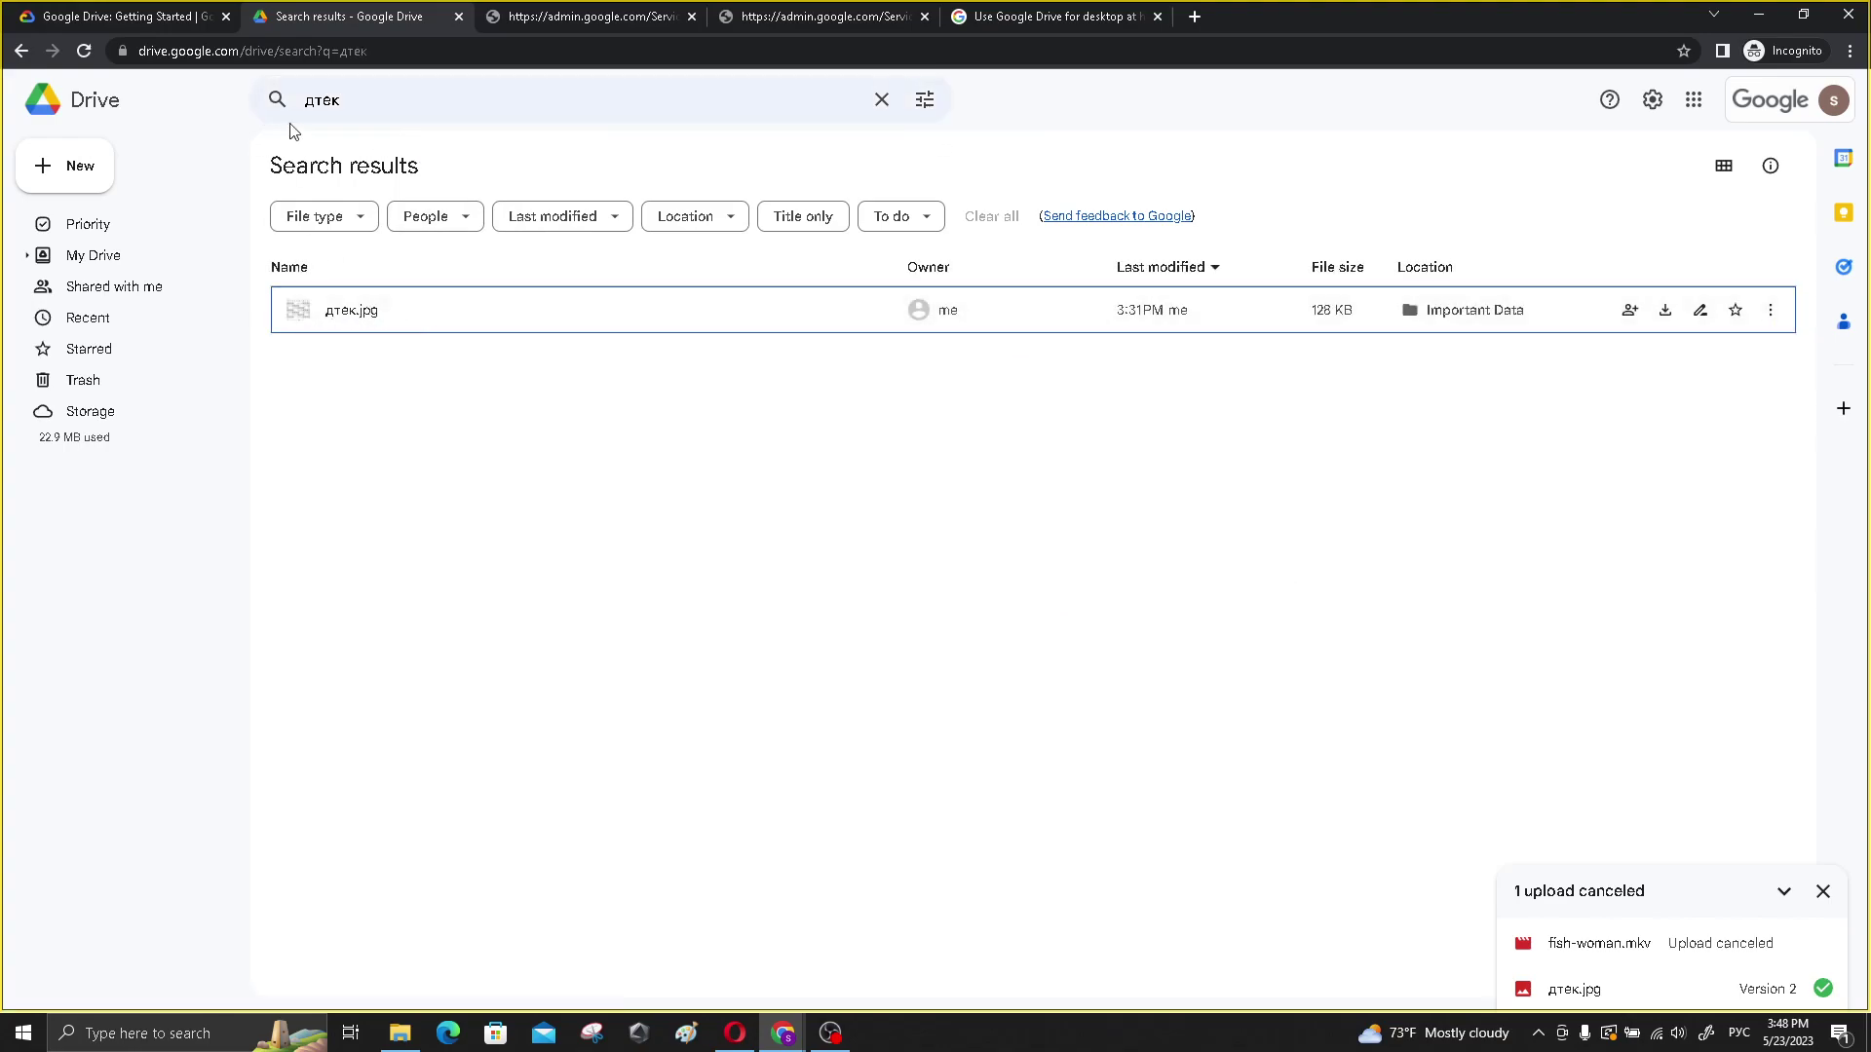
- Search for .jpg to confirm дтек.jpg is in Important Data, then clear the search box
click(366, 107)
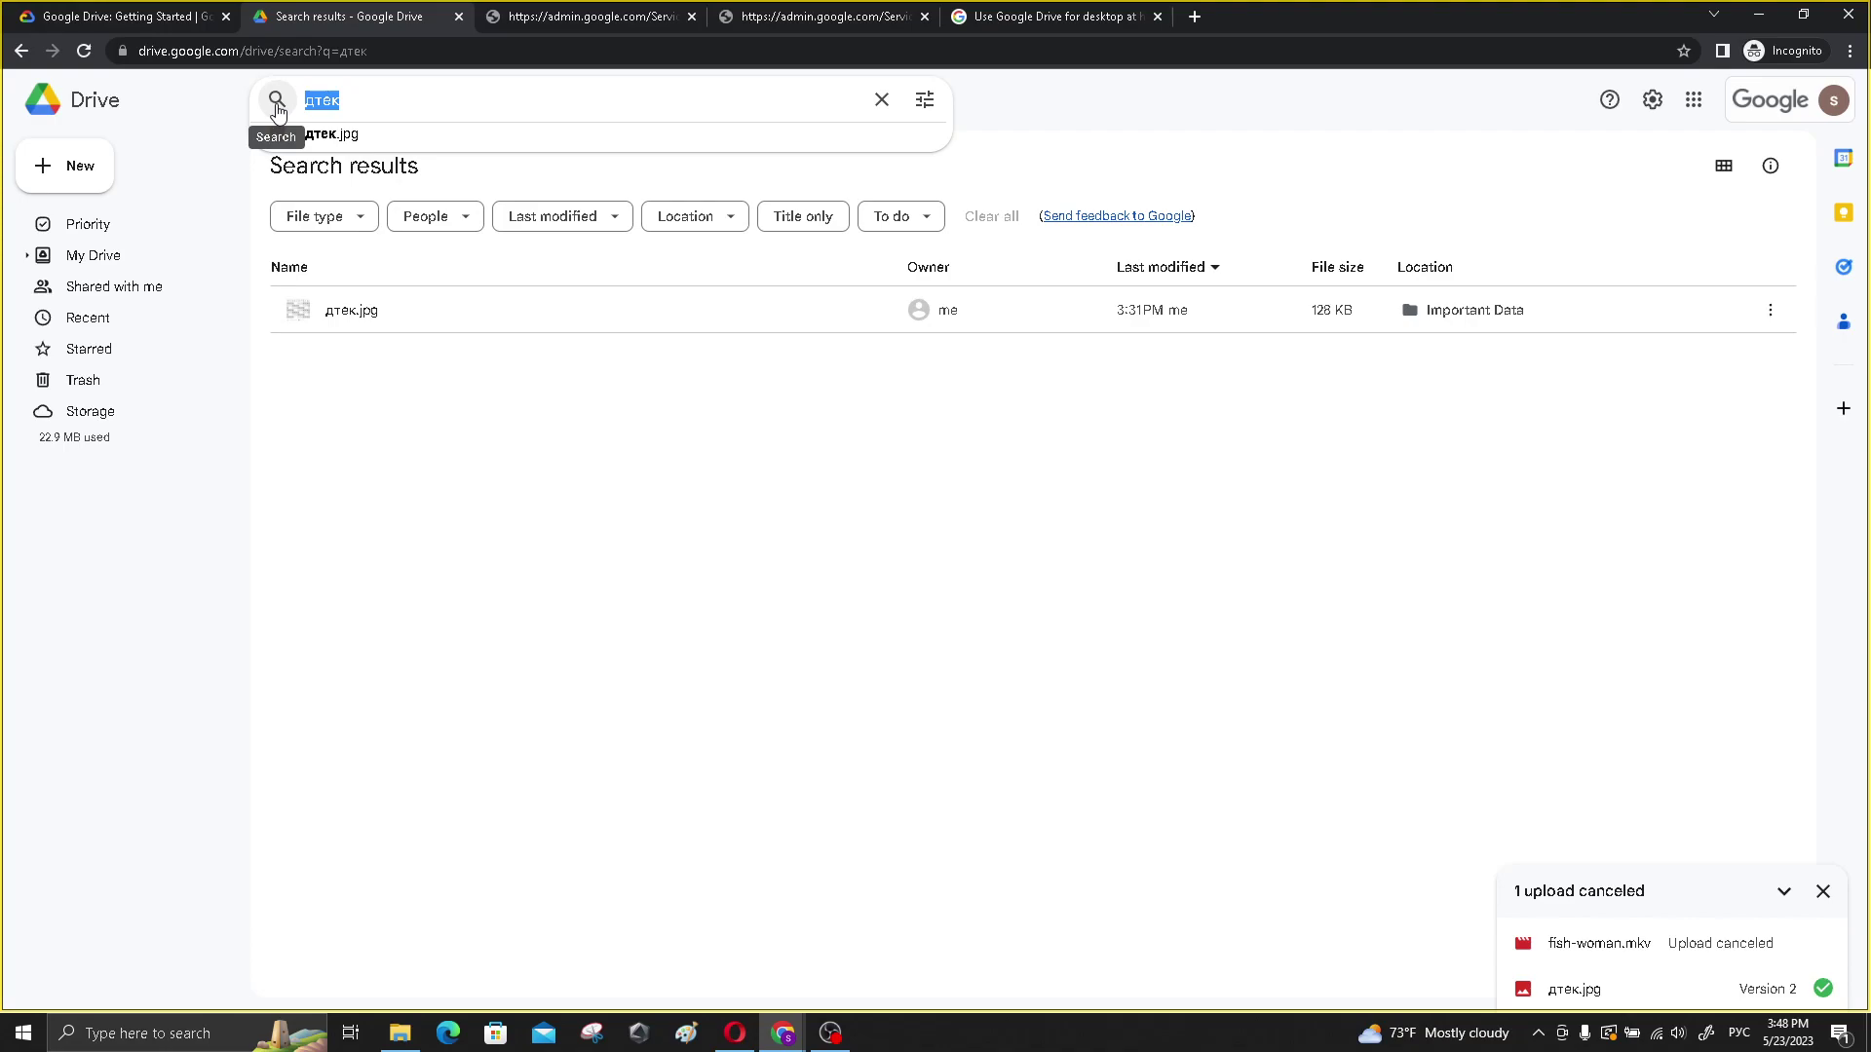
key(alt+shift)
key(BackSpace)
text(.jpg)
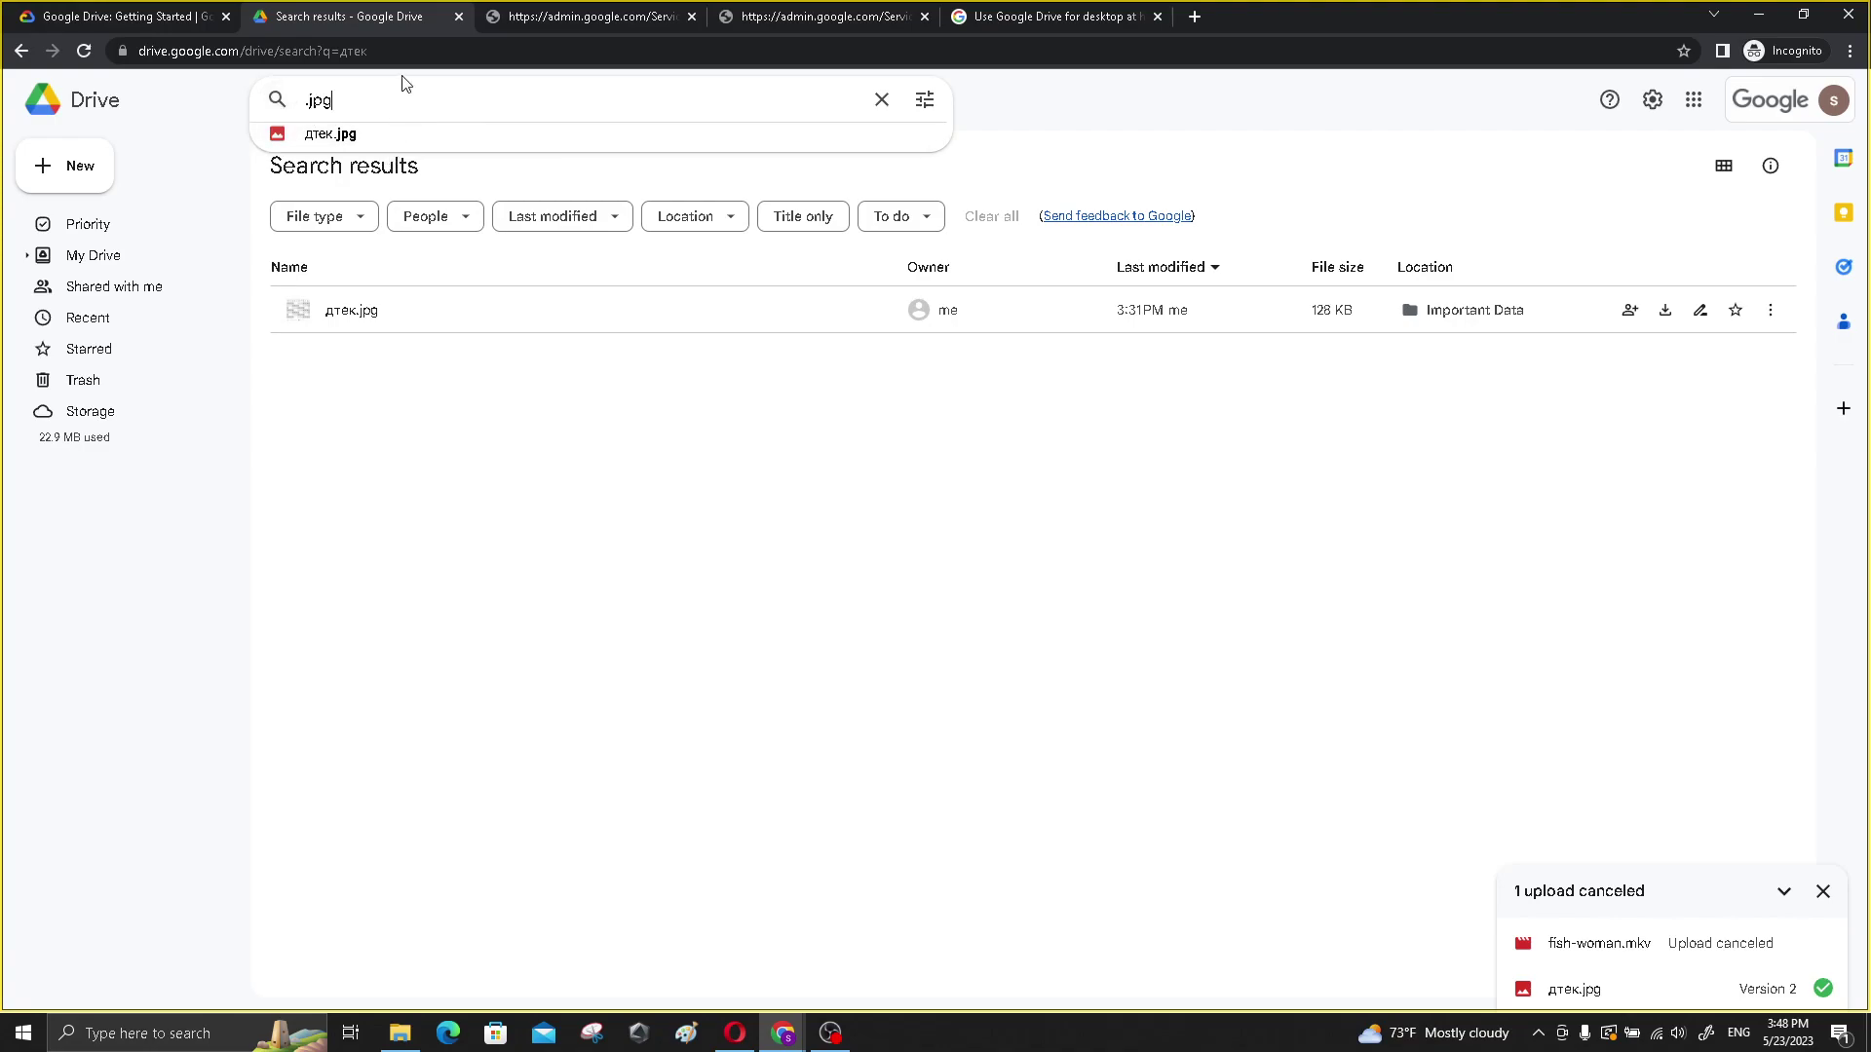
key(Return)
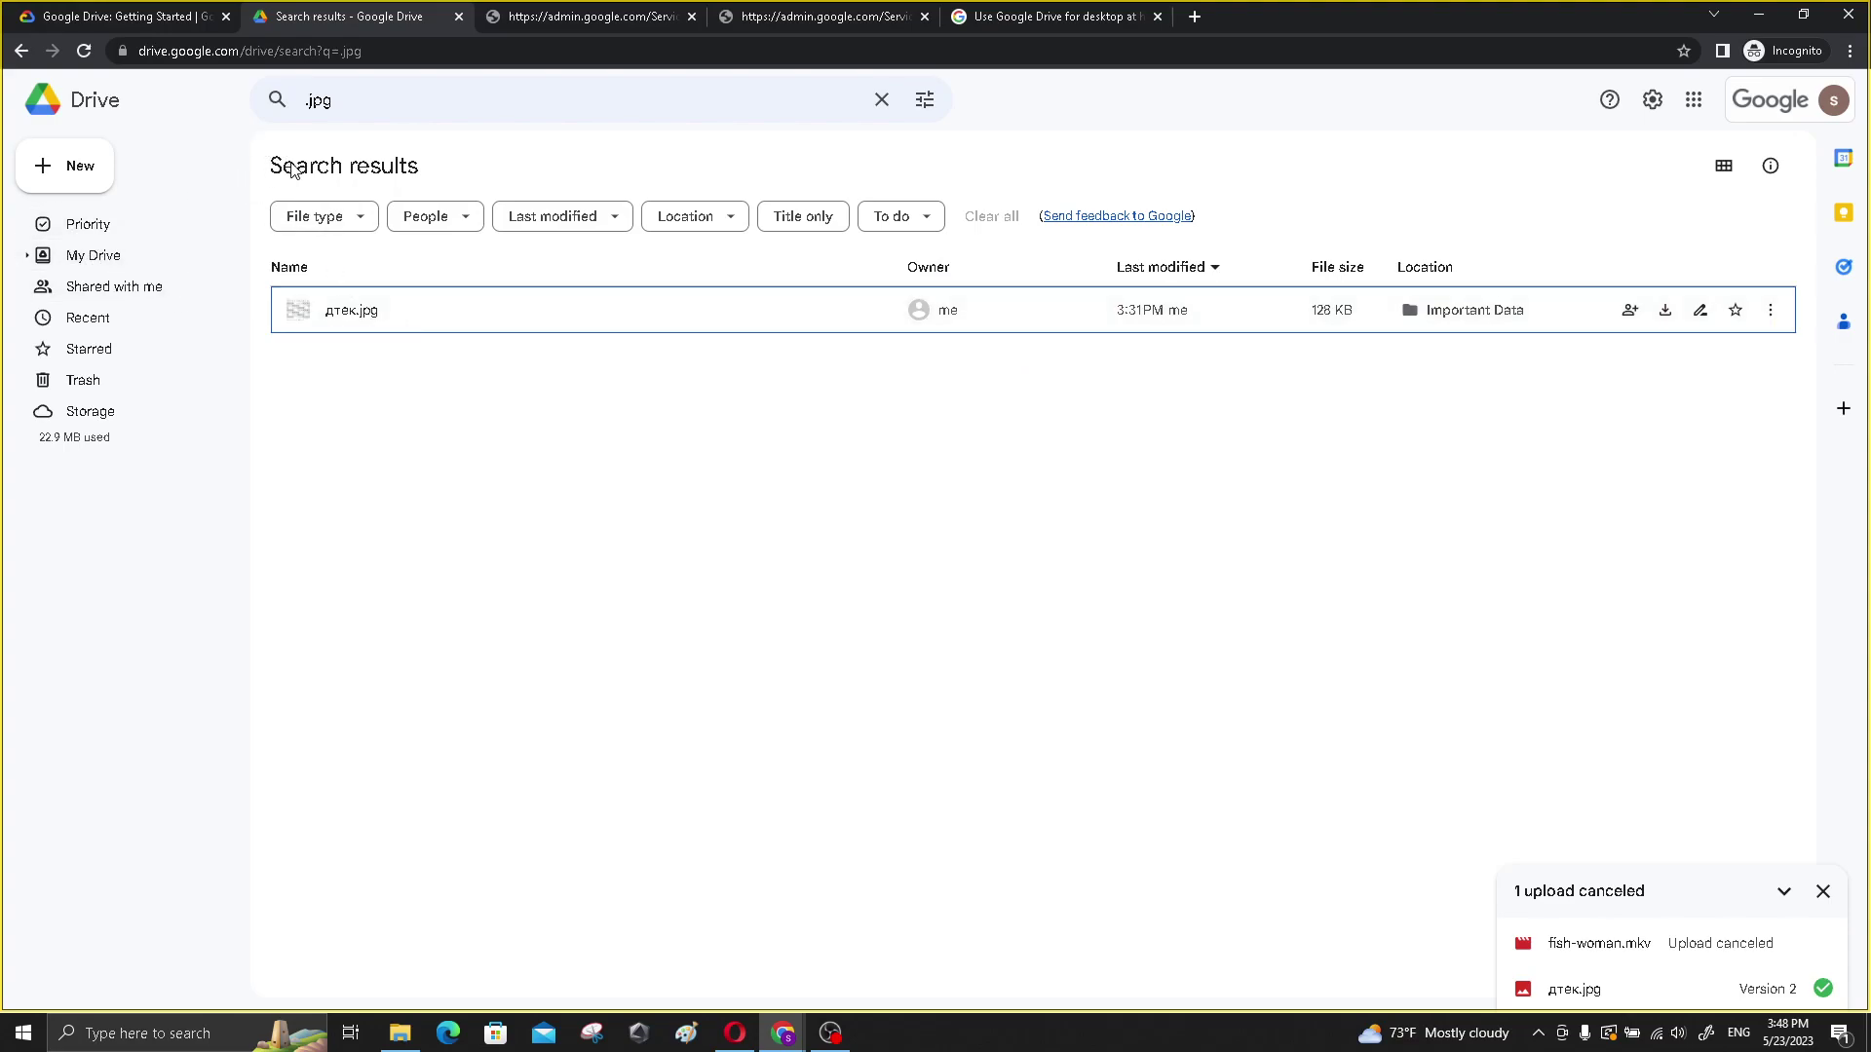
click(882, 99)
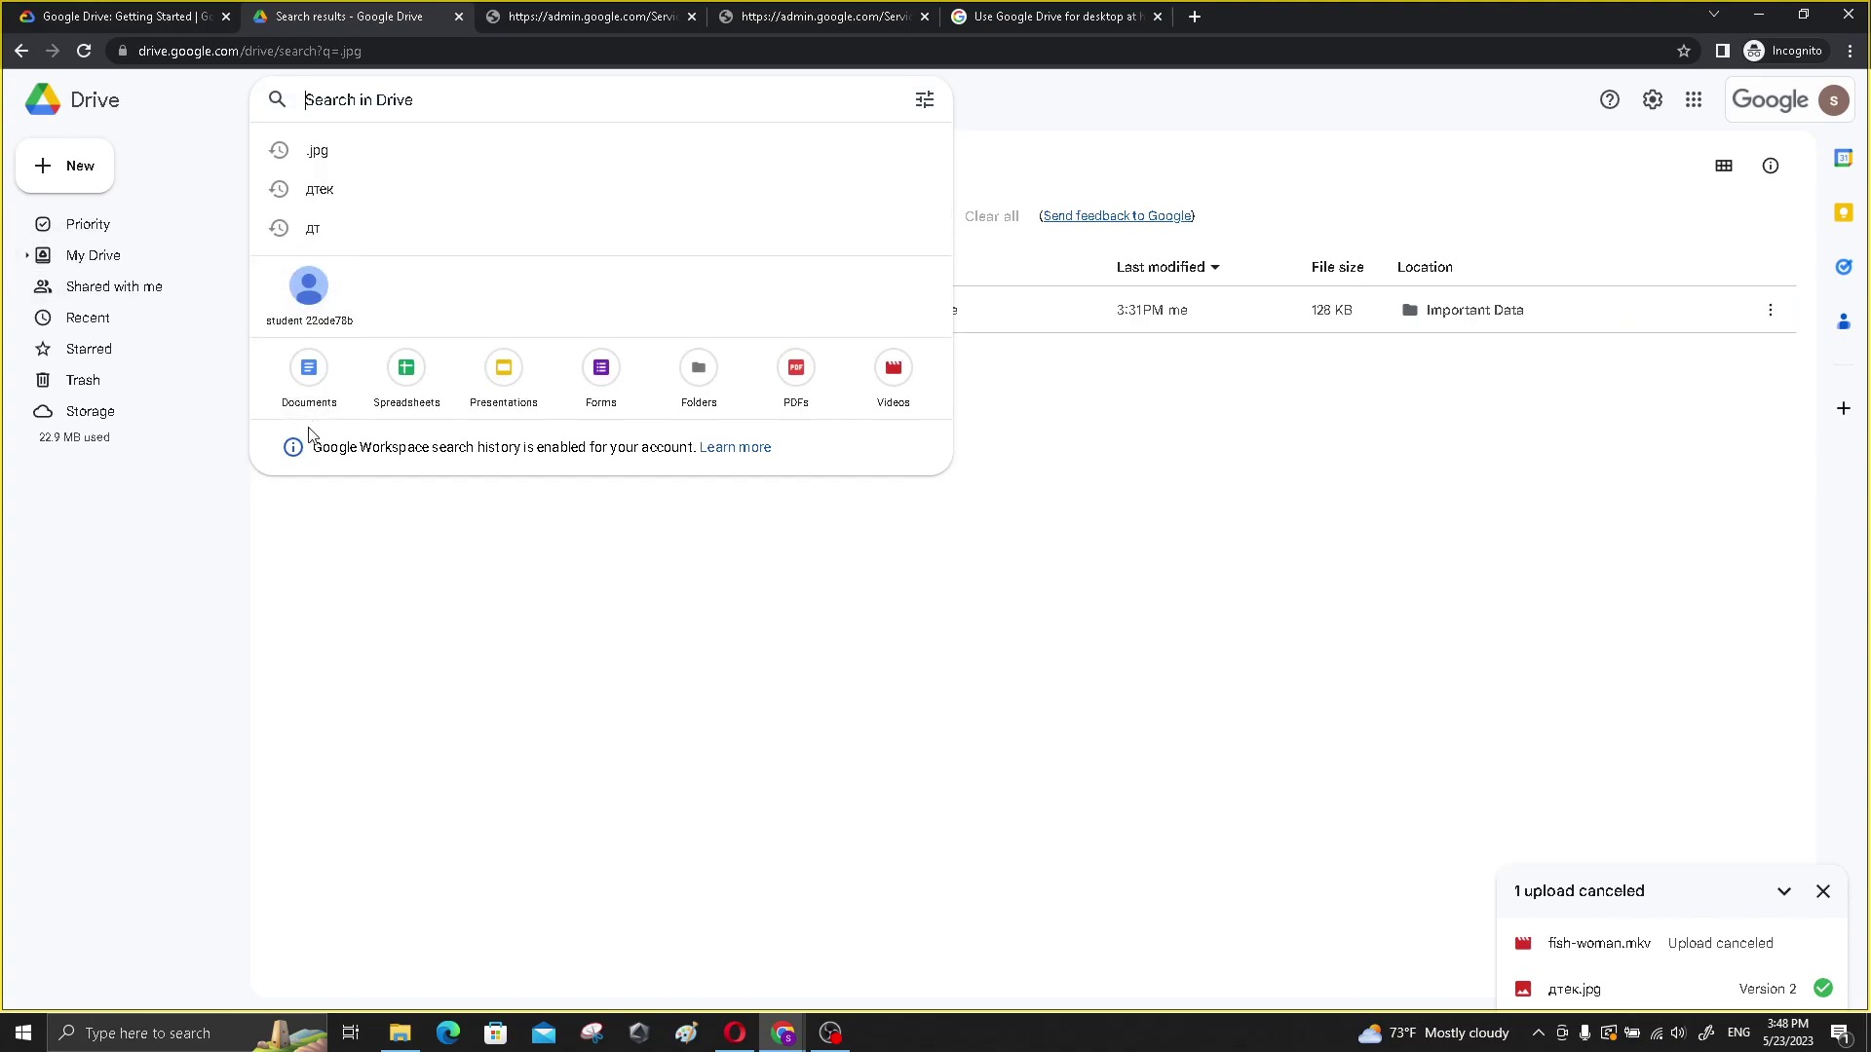
- Open the terminals folder from My Drive, then go back up to My Drive
click(238, 577)
click(102, 257)
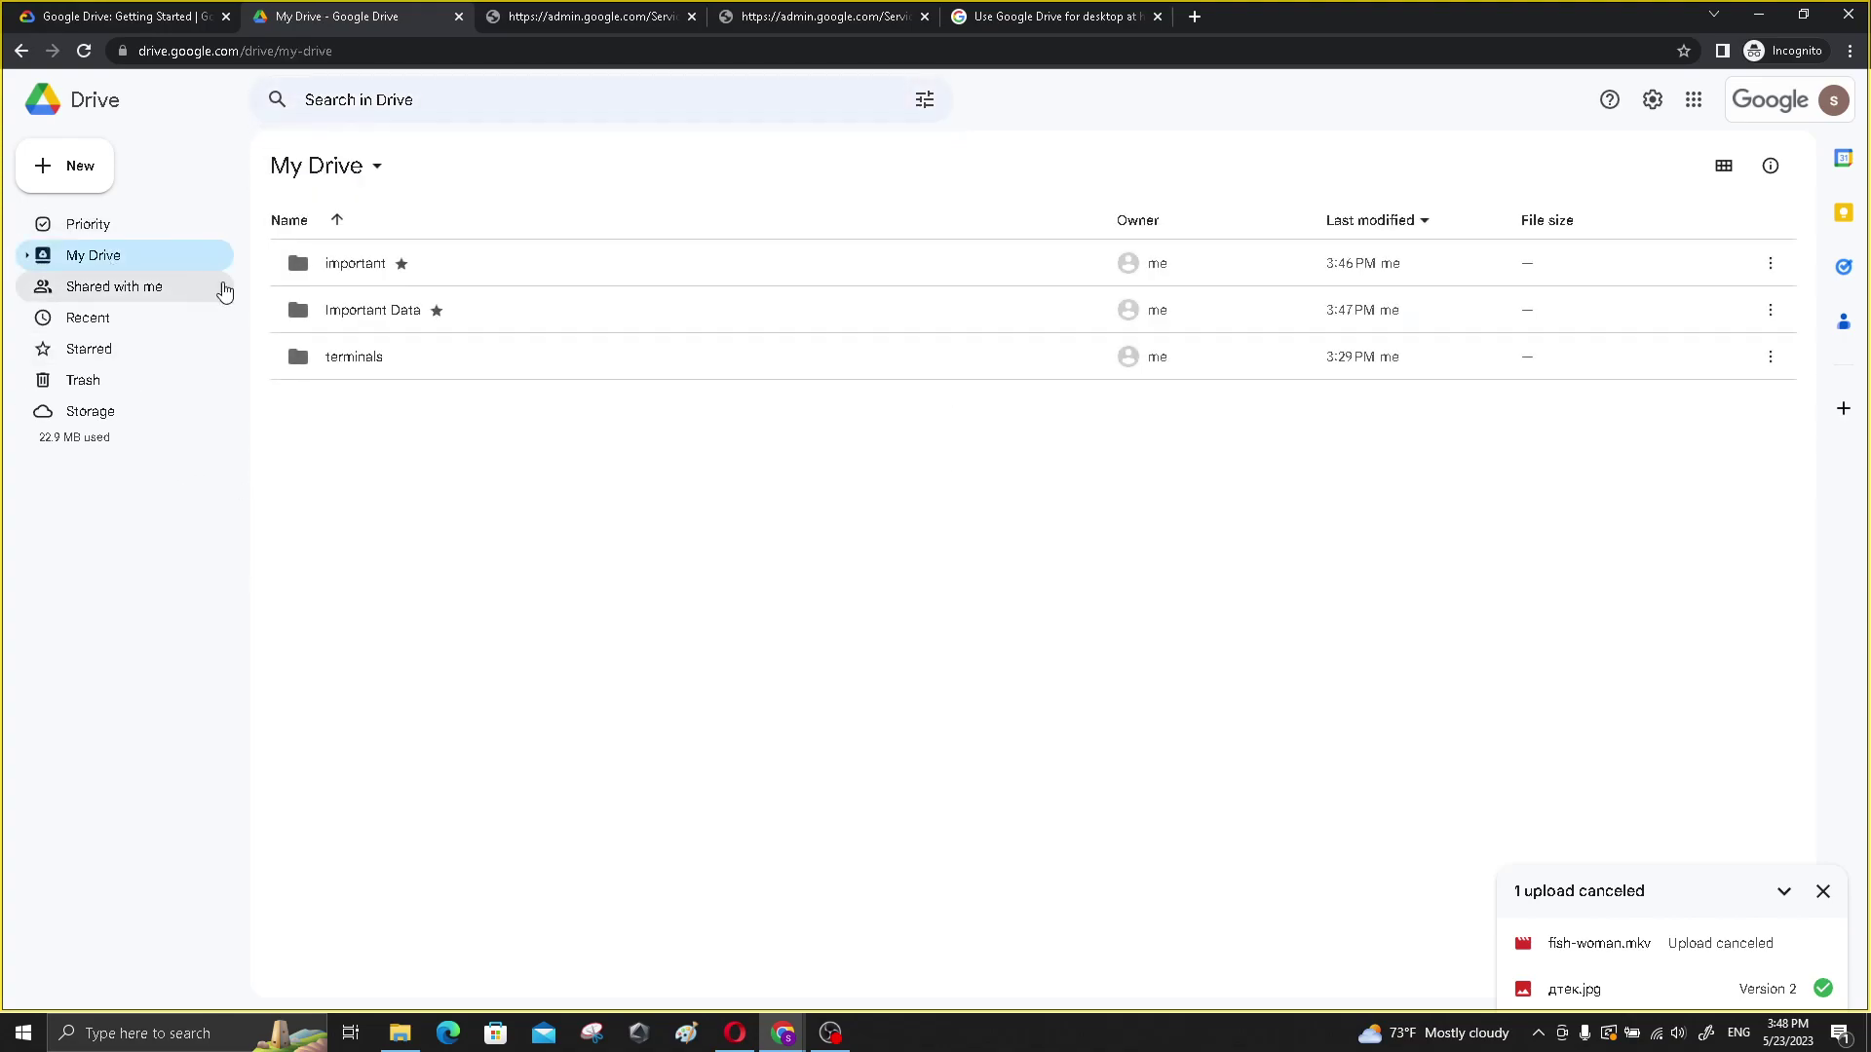
click(360, 358)
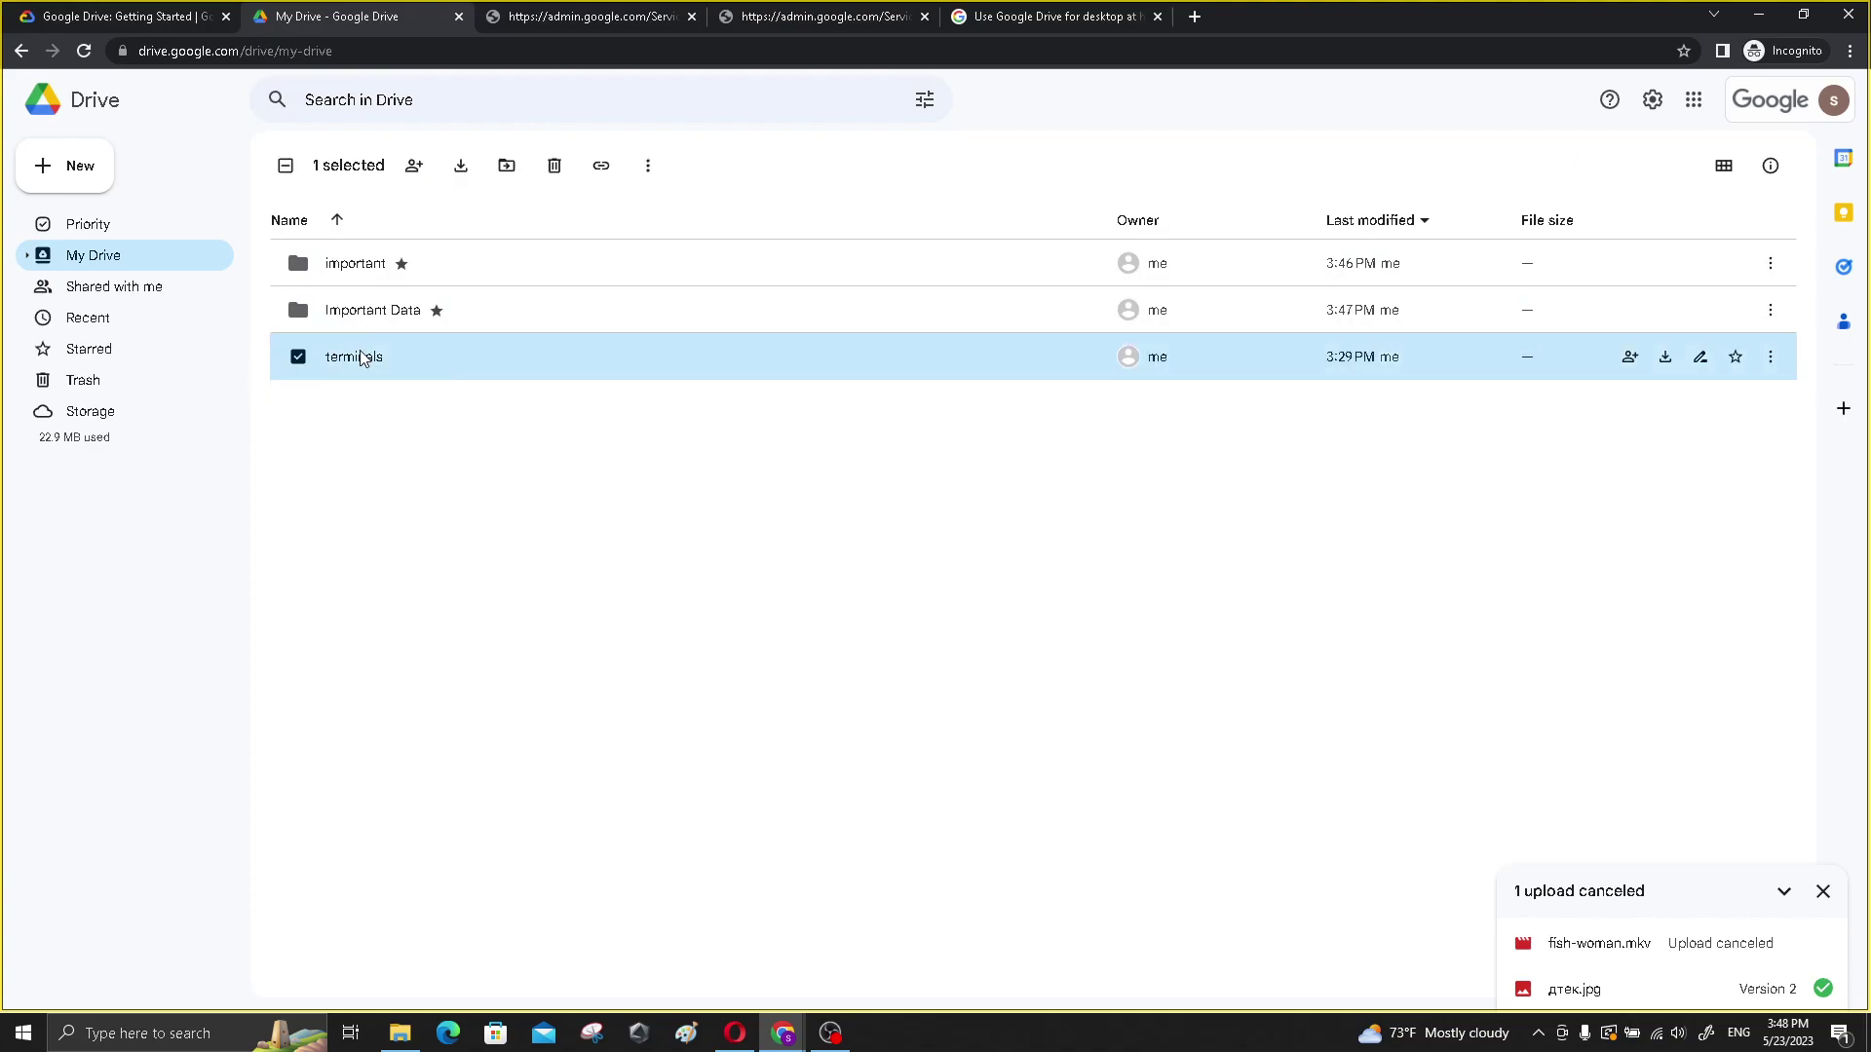
double_click(371, 362)
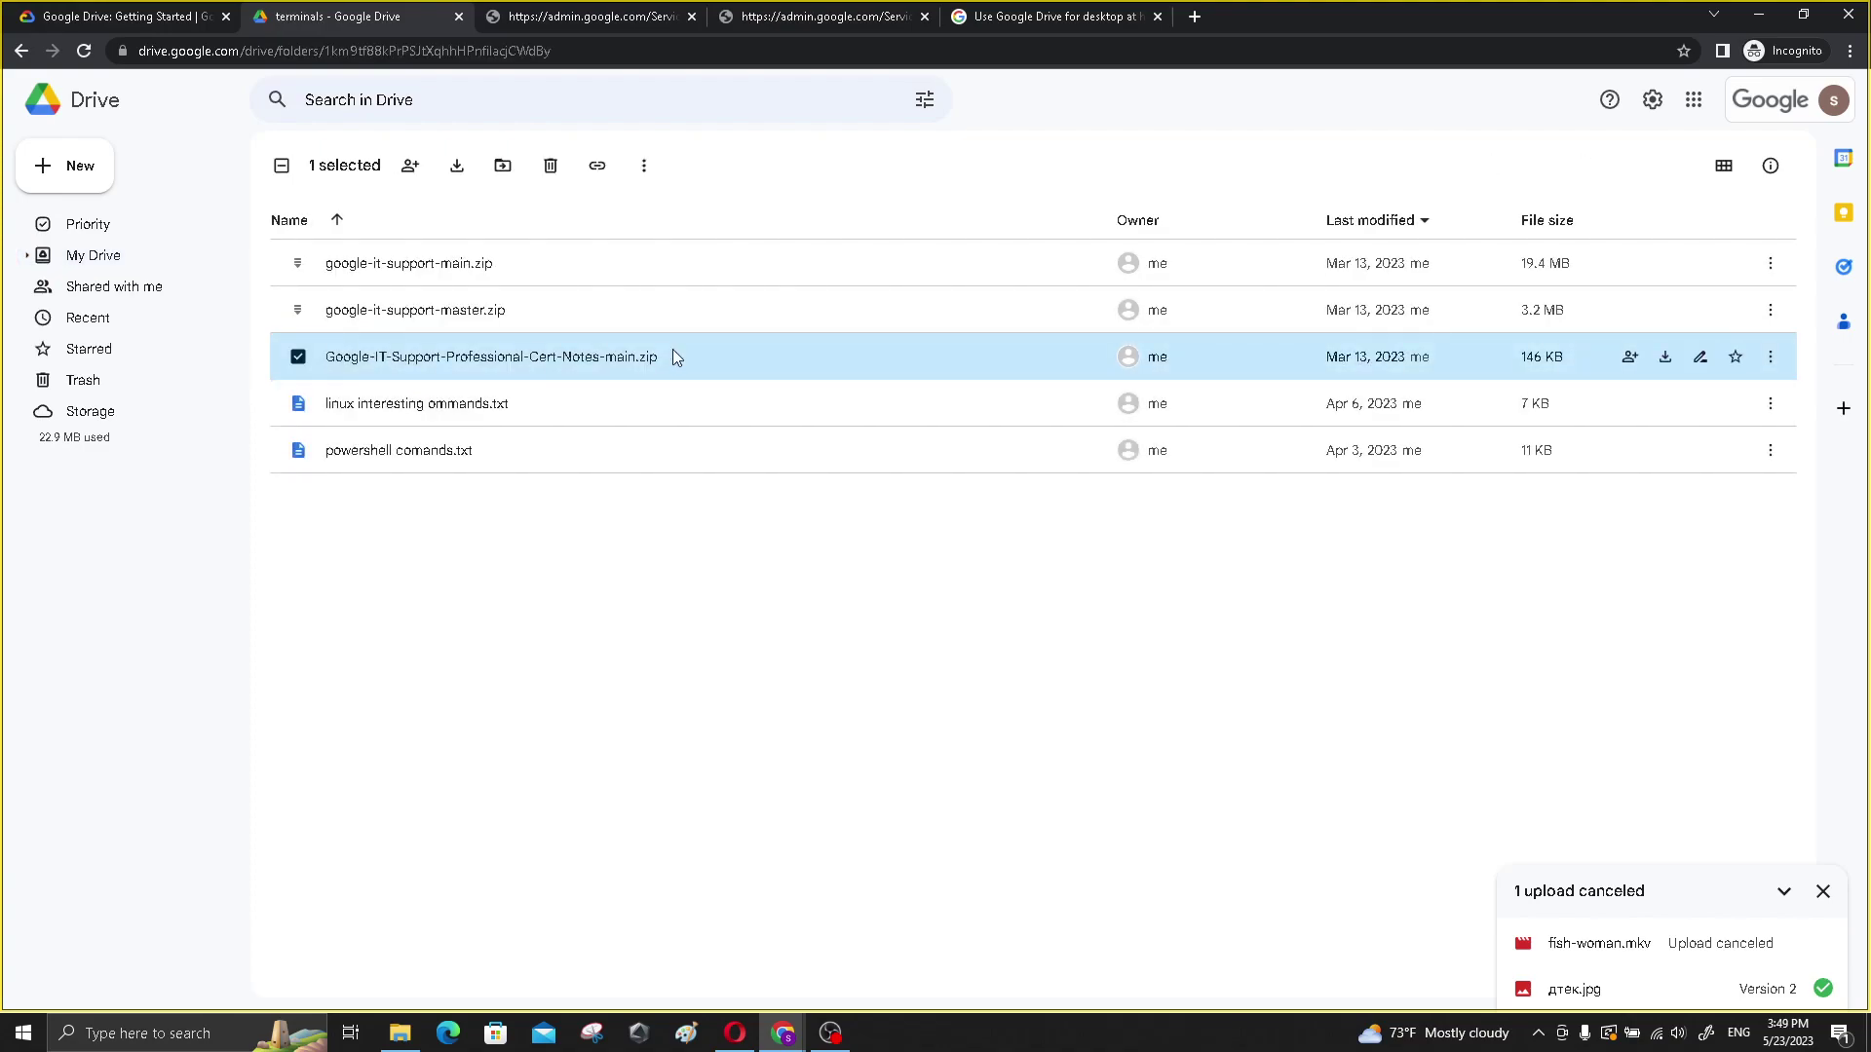
key(Escape)
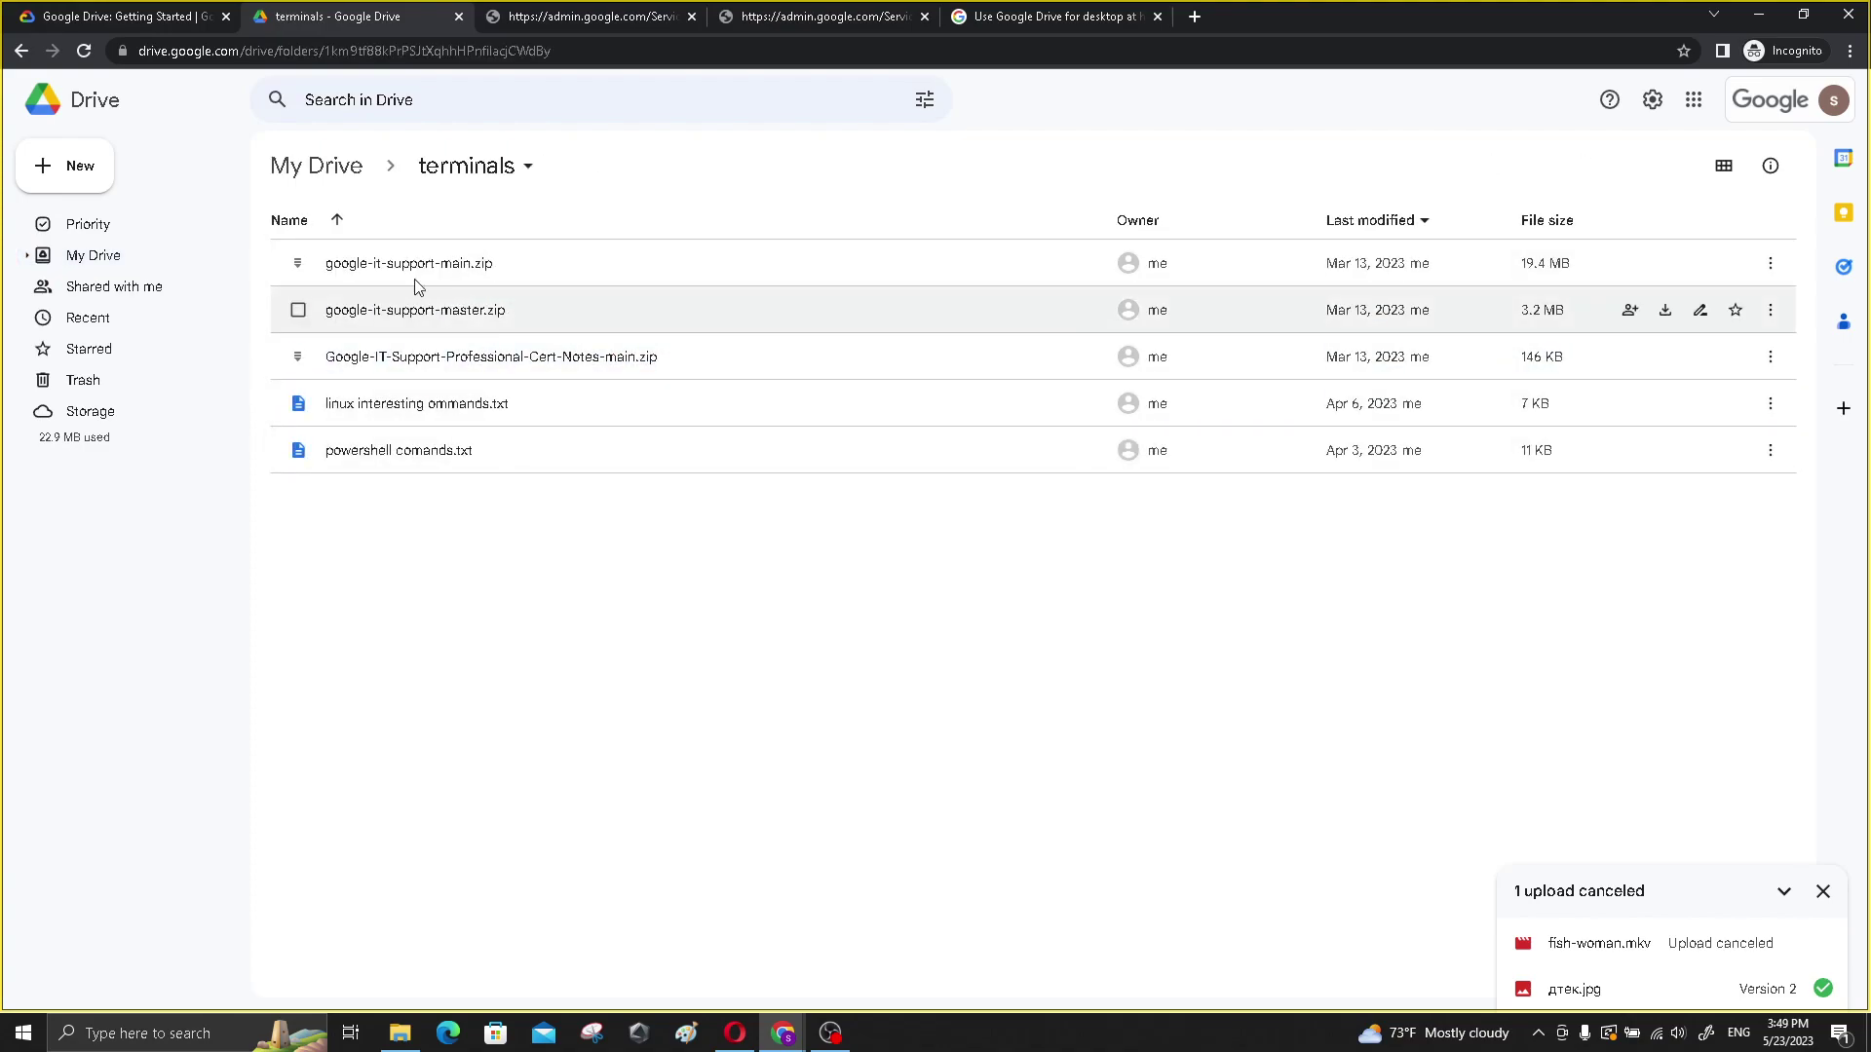
click(312, 172)
- Search Drive for .zip to list the archives in terminals
click(448, 97)
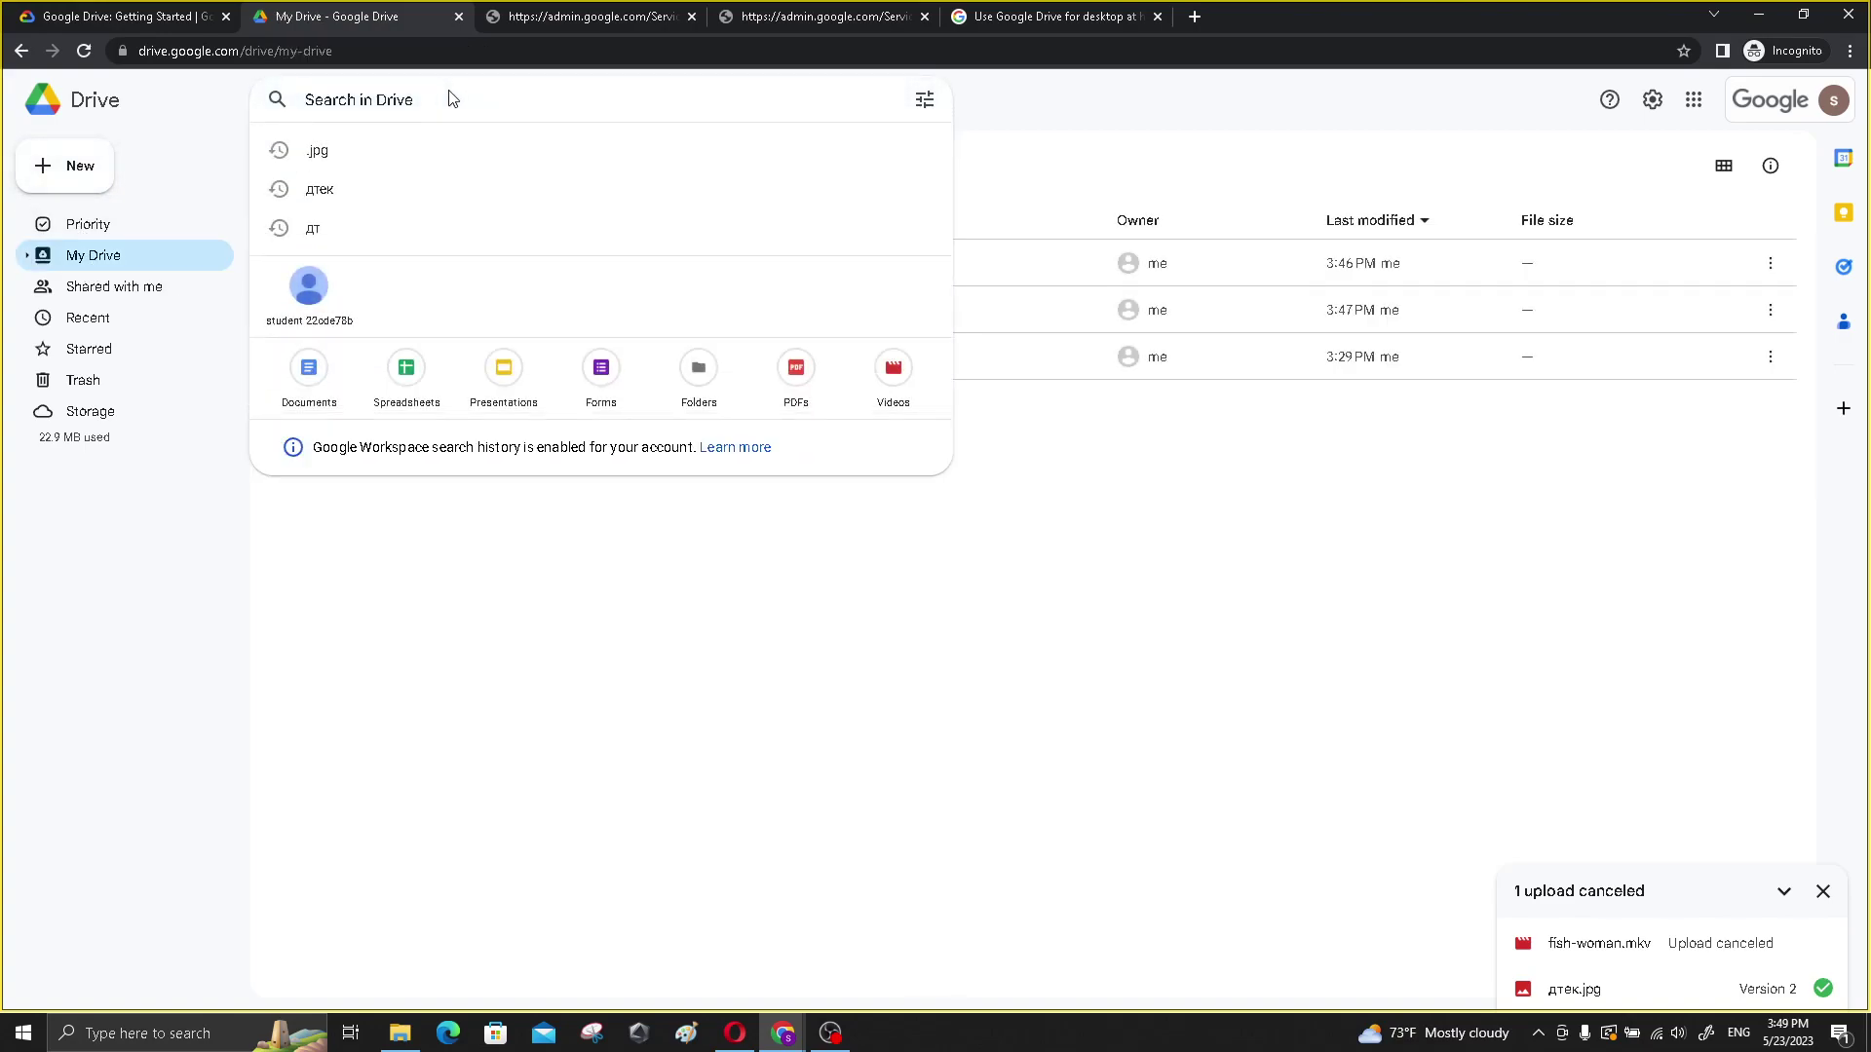
text(.zip)
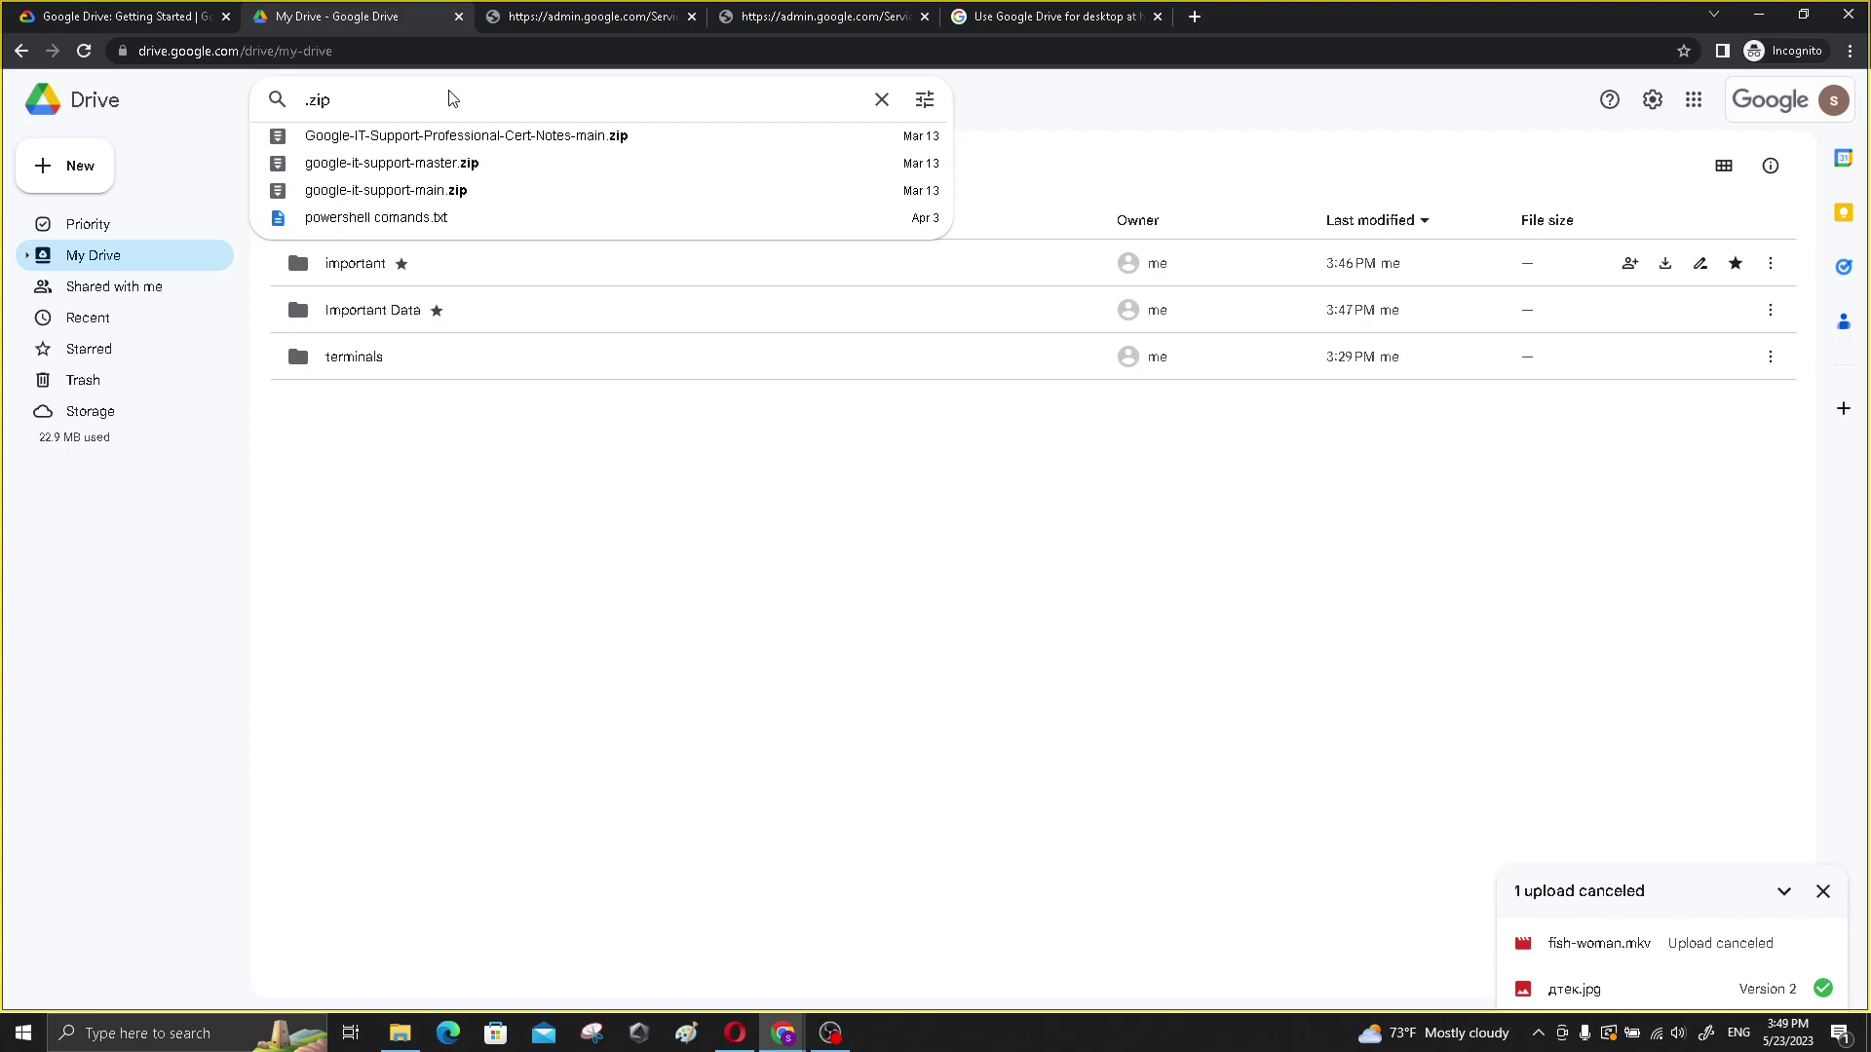
key(Return)
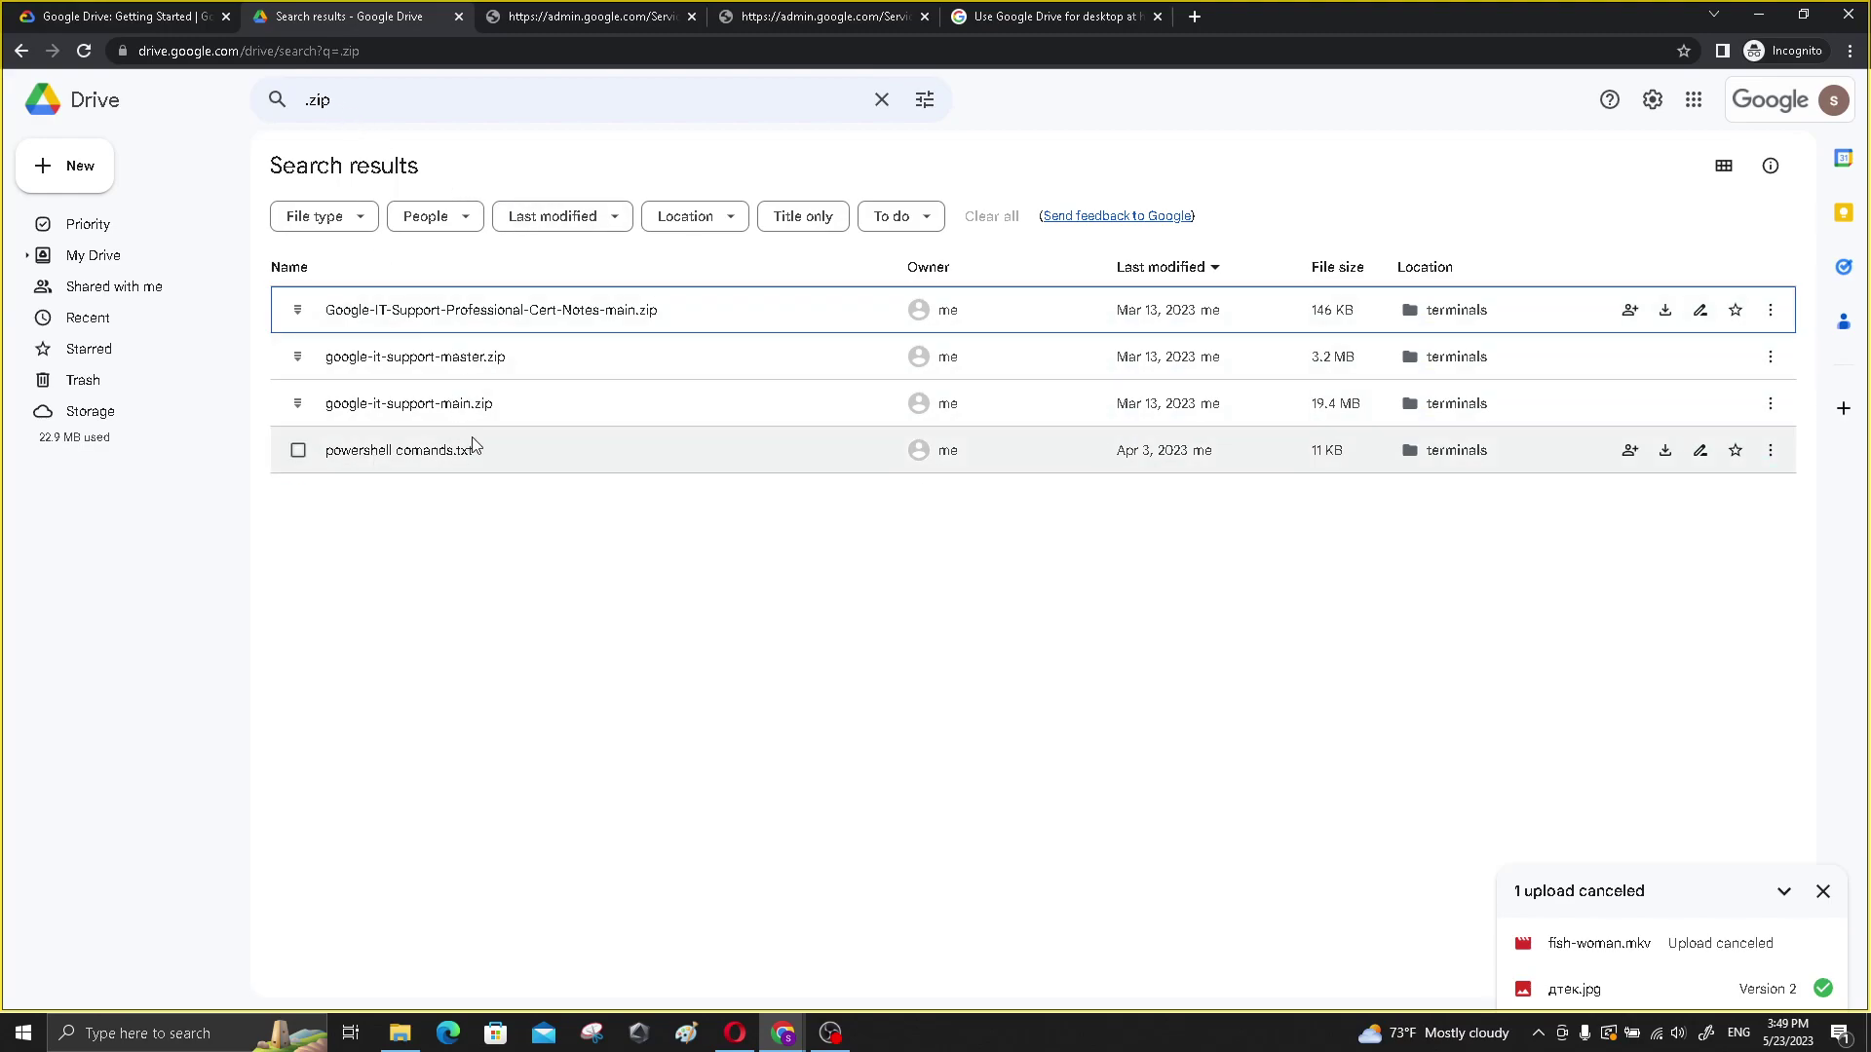
- Highlight the Type and Owner search options in the lab instructions, then return to Drive
click(161, 11)
scroll(615, 534, down, 1)
scroll(616, 534, down, 1)
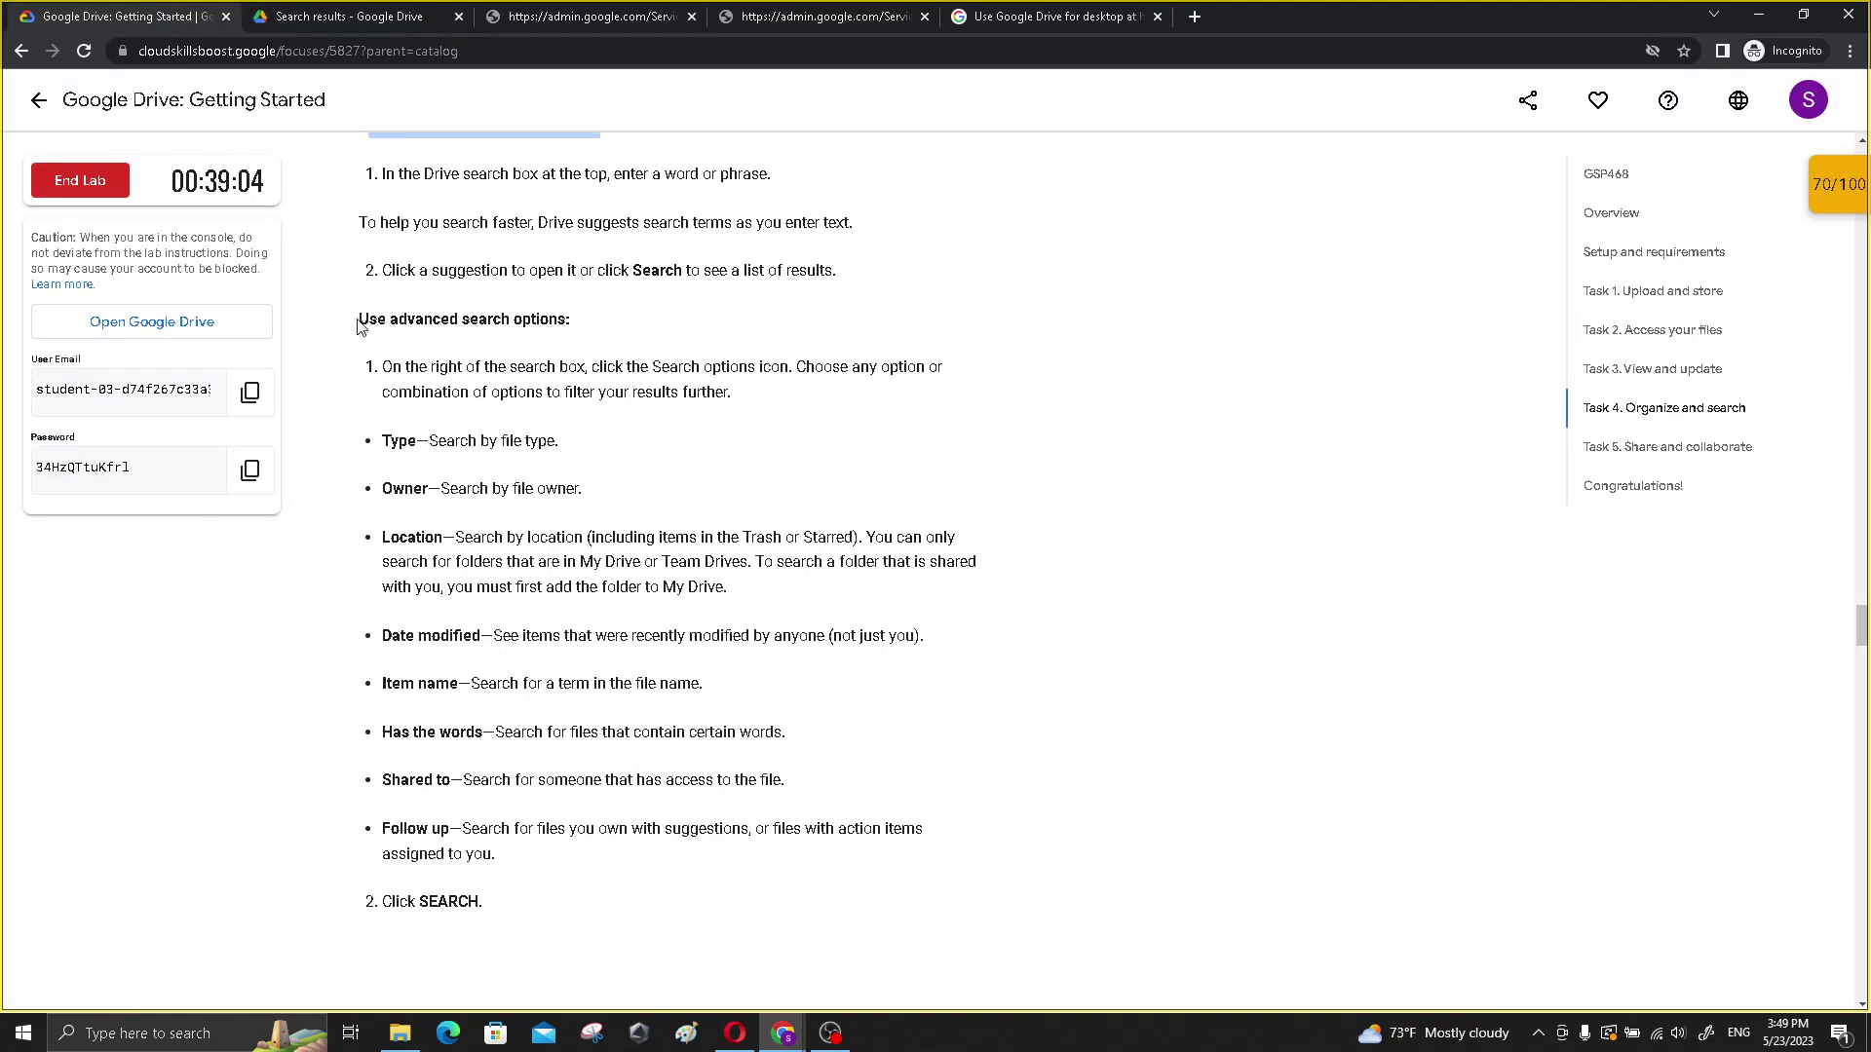
drag(370, 448, 647, 496)
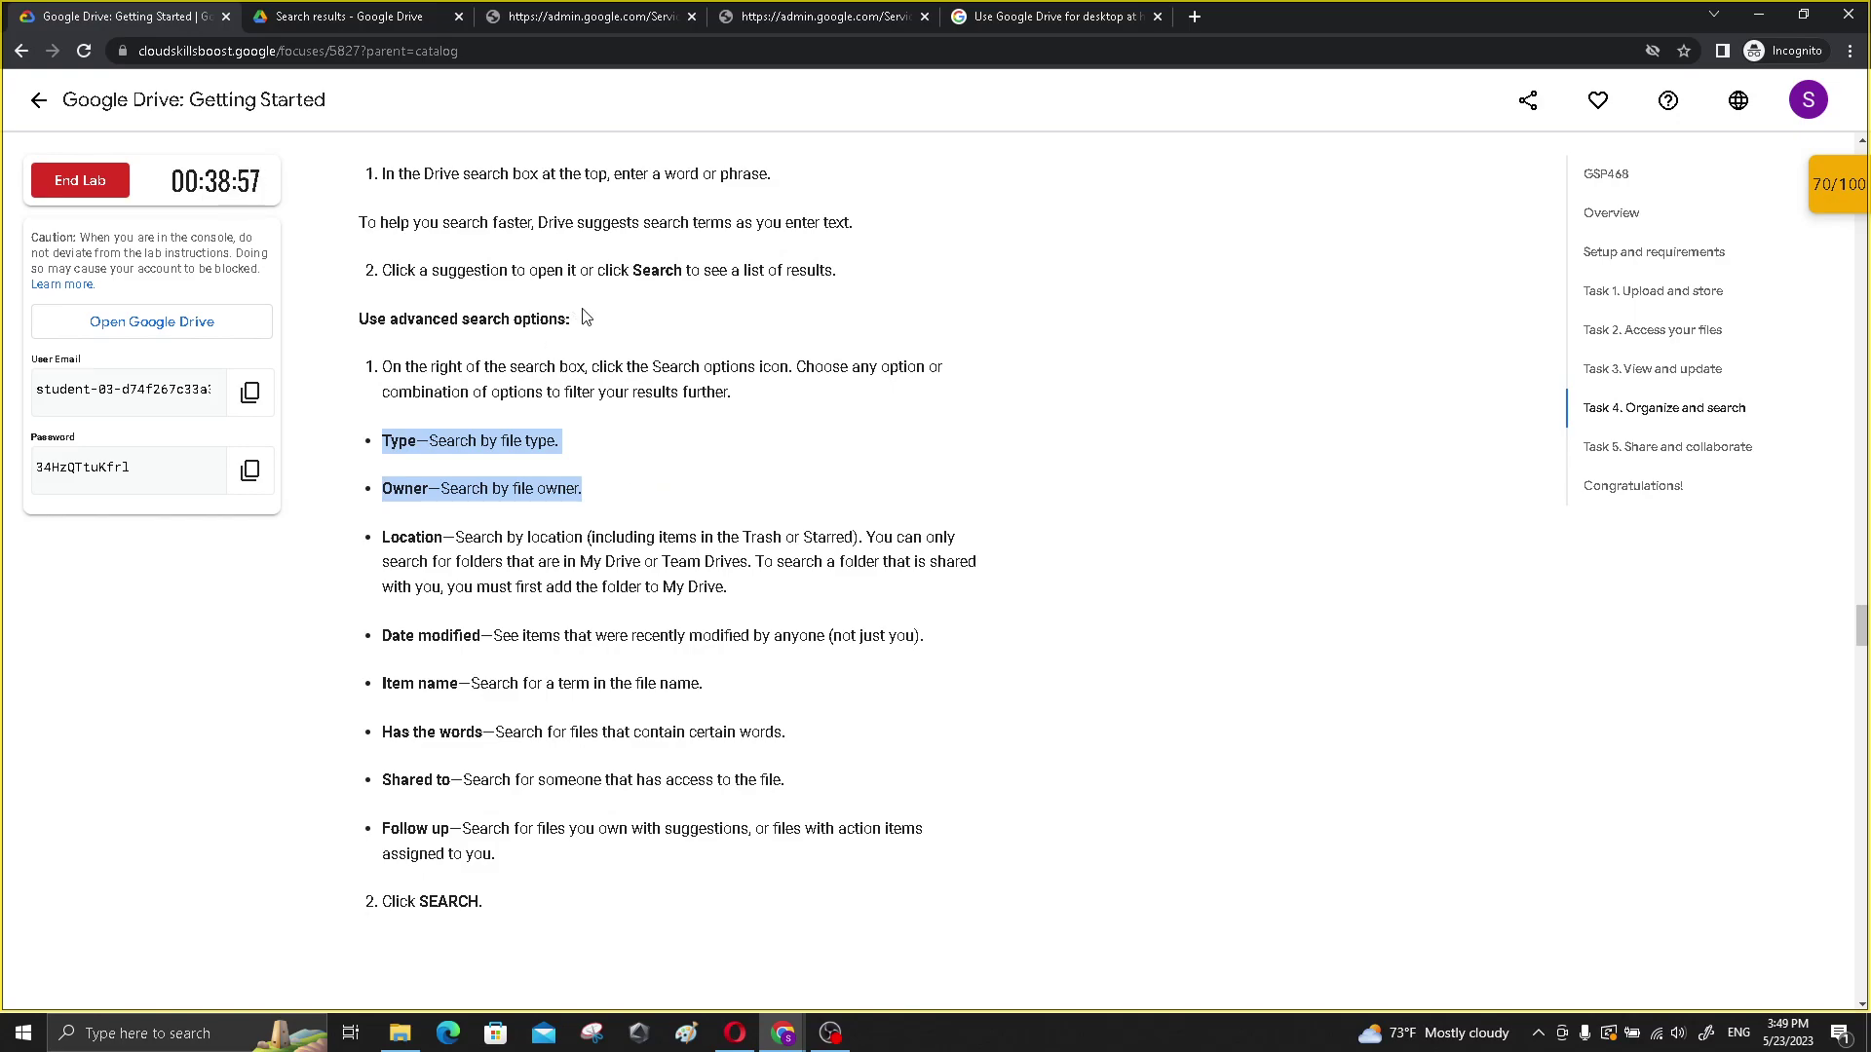
click(395, 14)
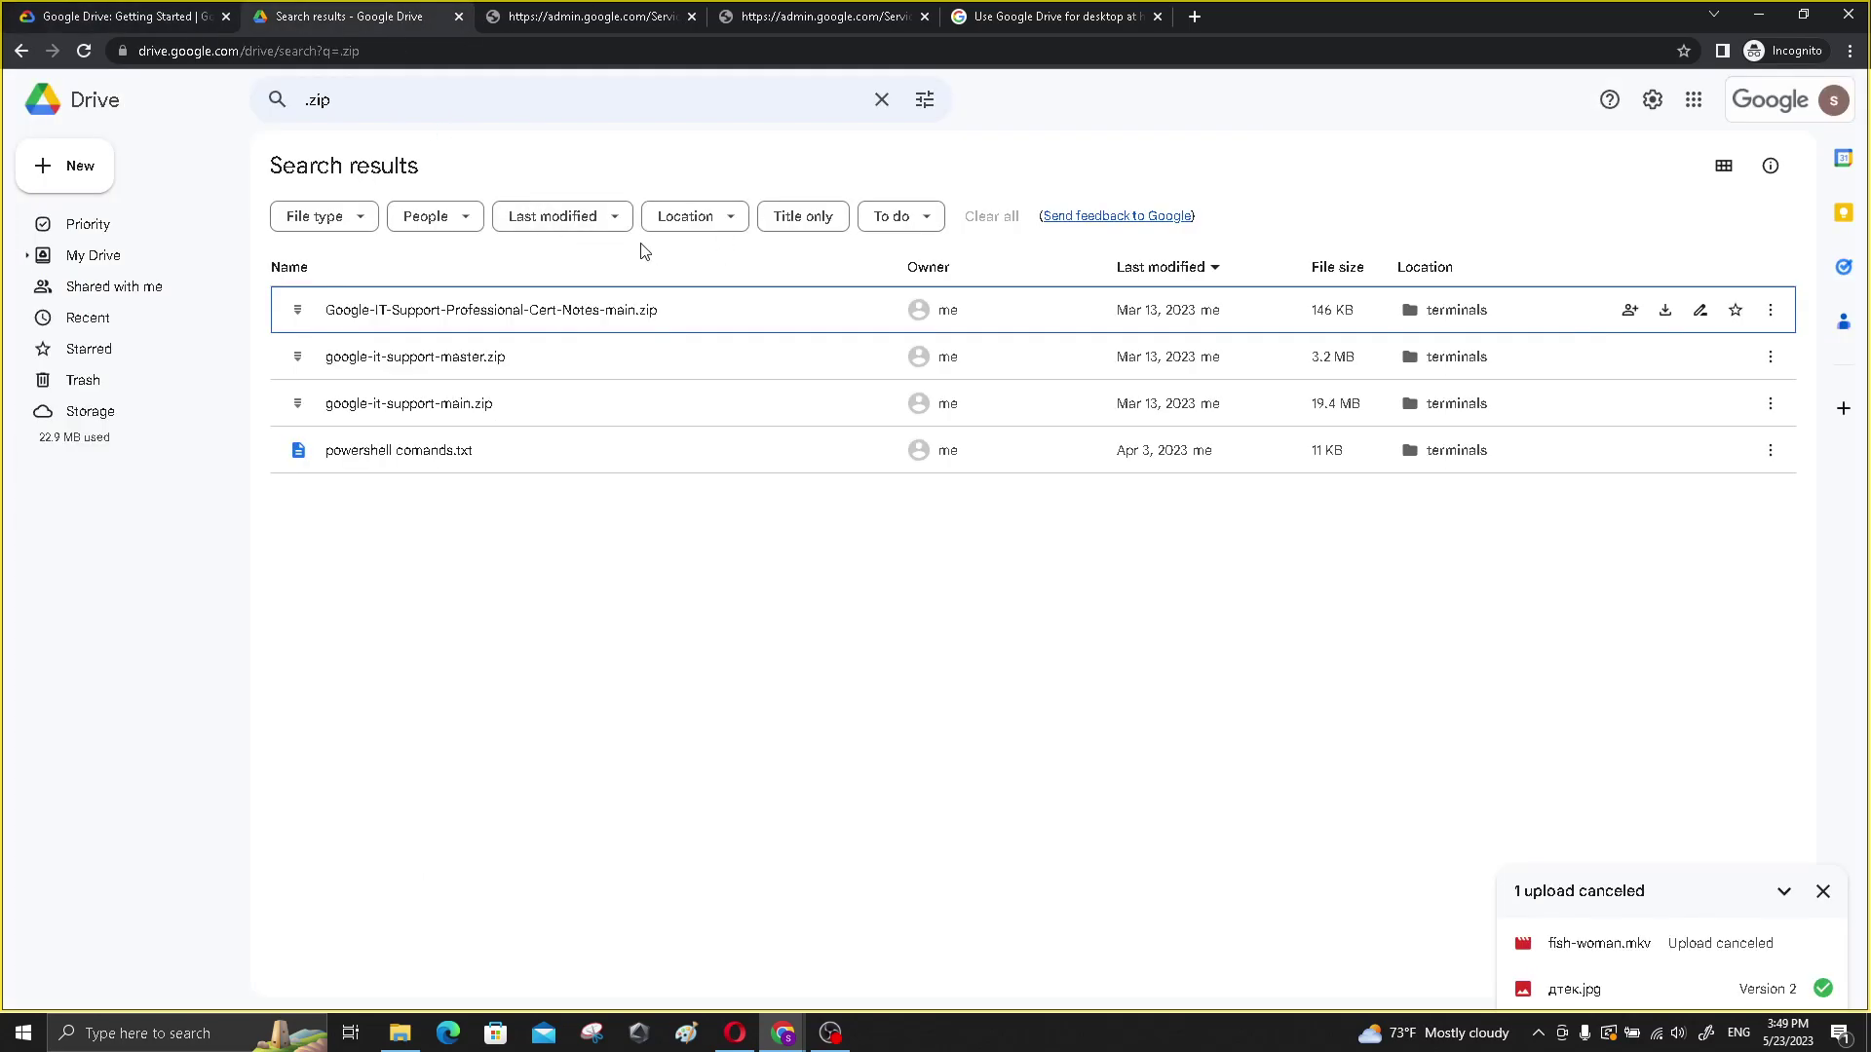
- Filter the .zip results to Archives (zip), modified this year, in My Drive, titles only
click(331, 216)
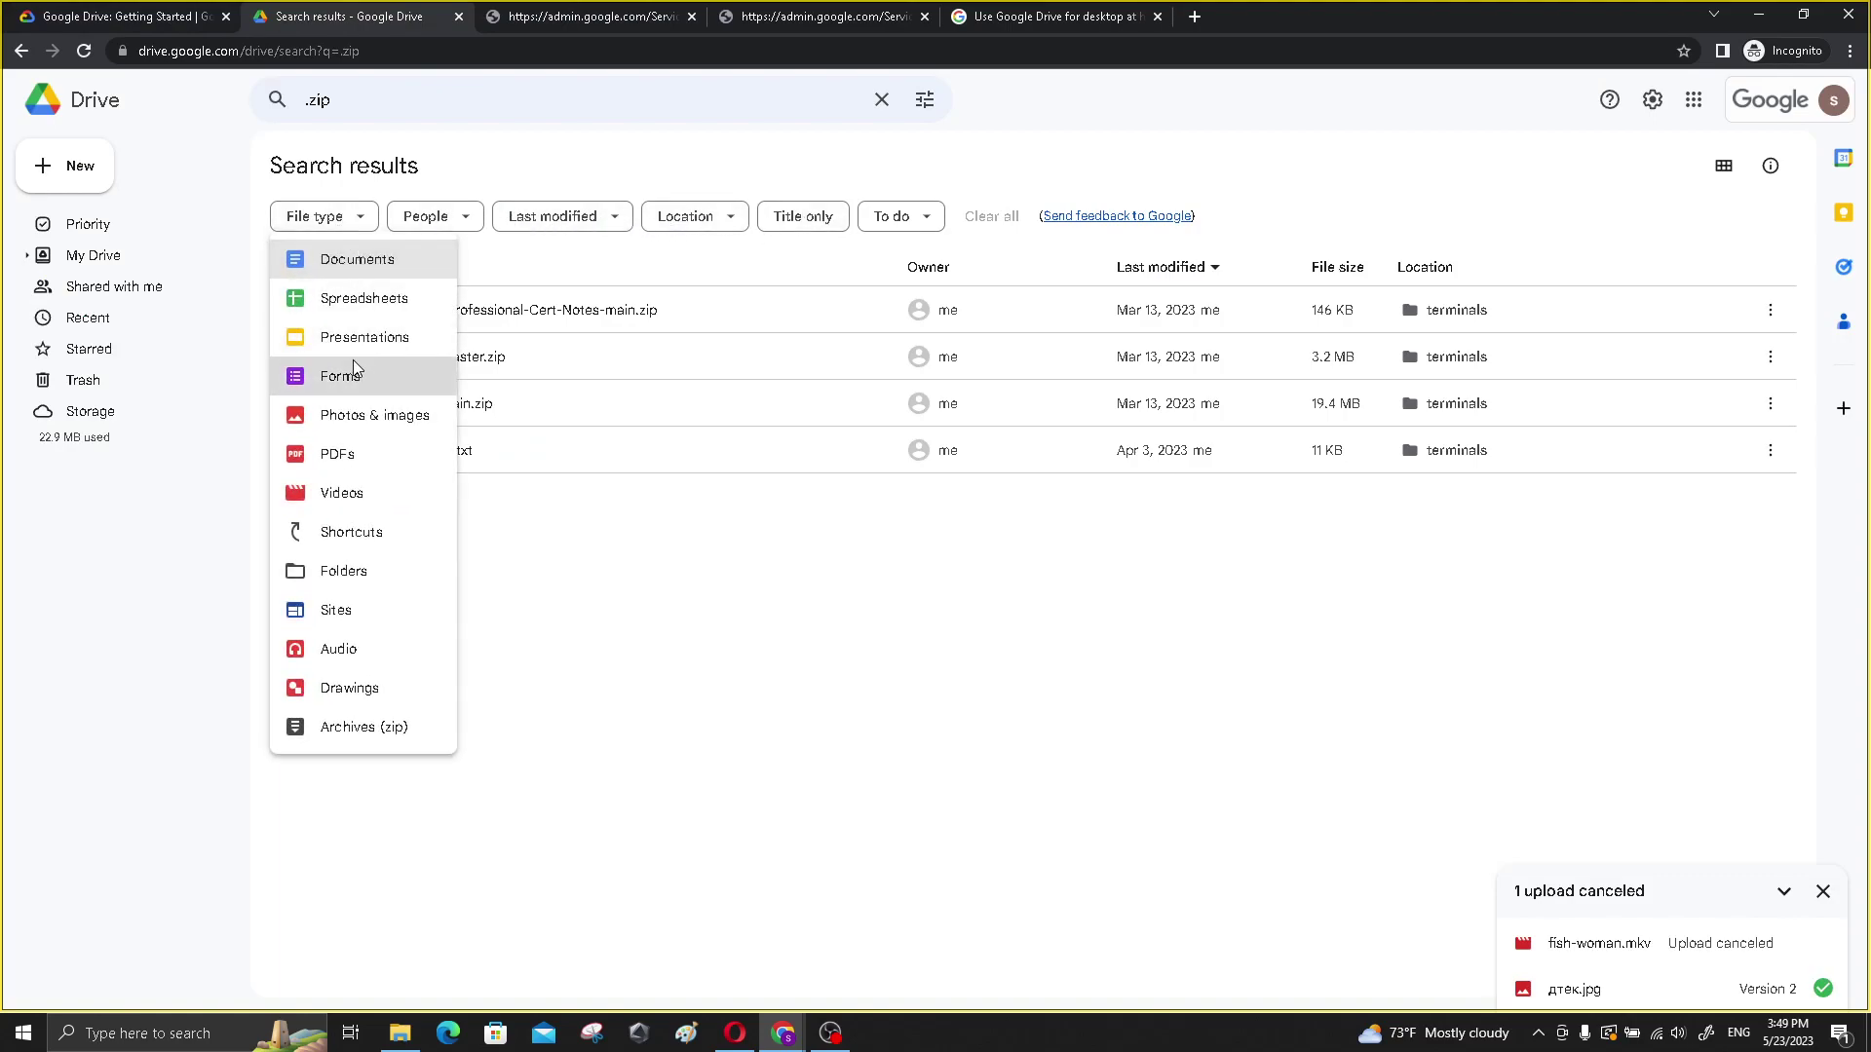
click(376, 738)
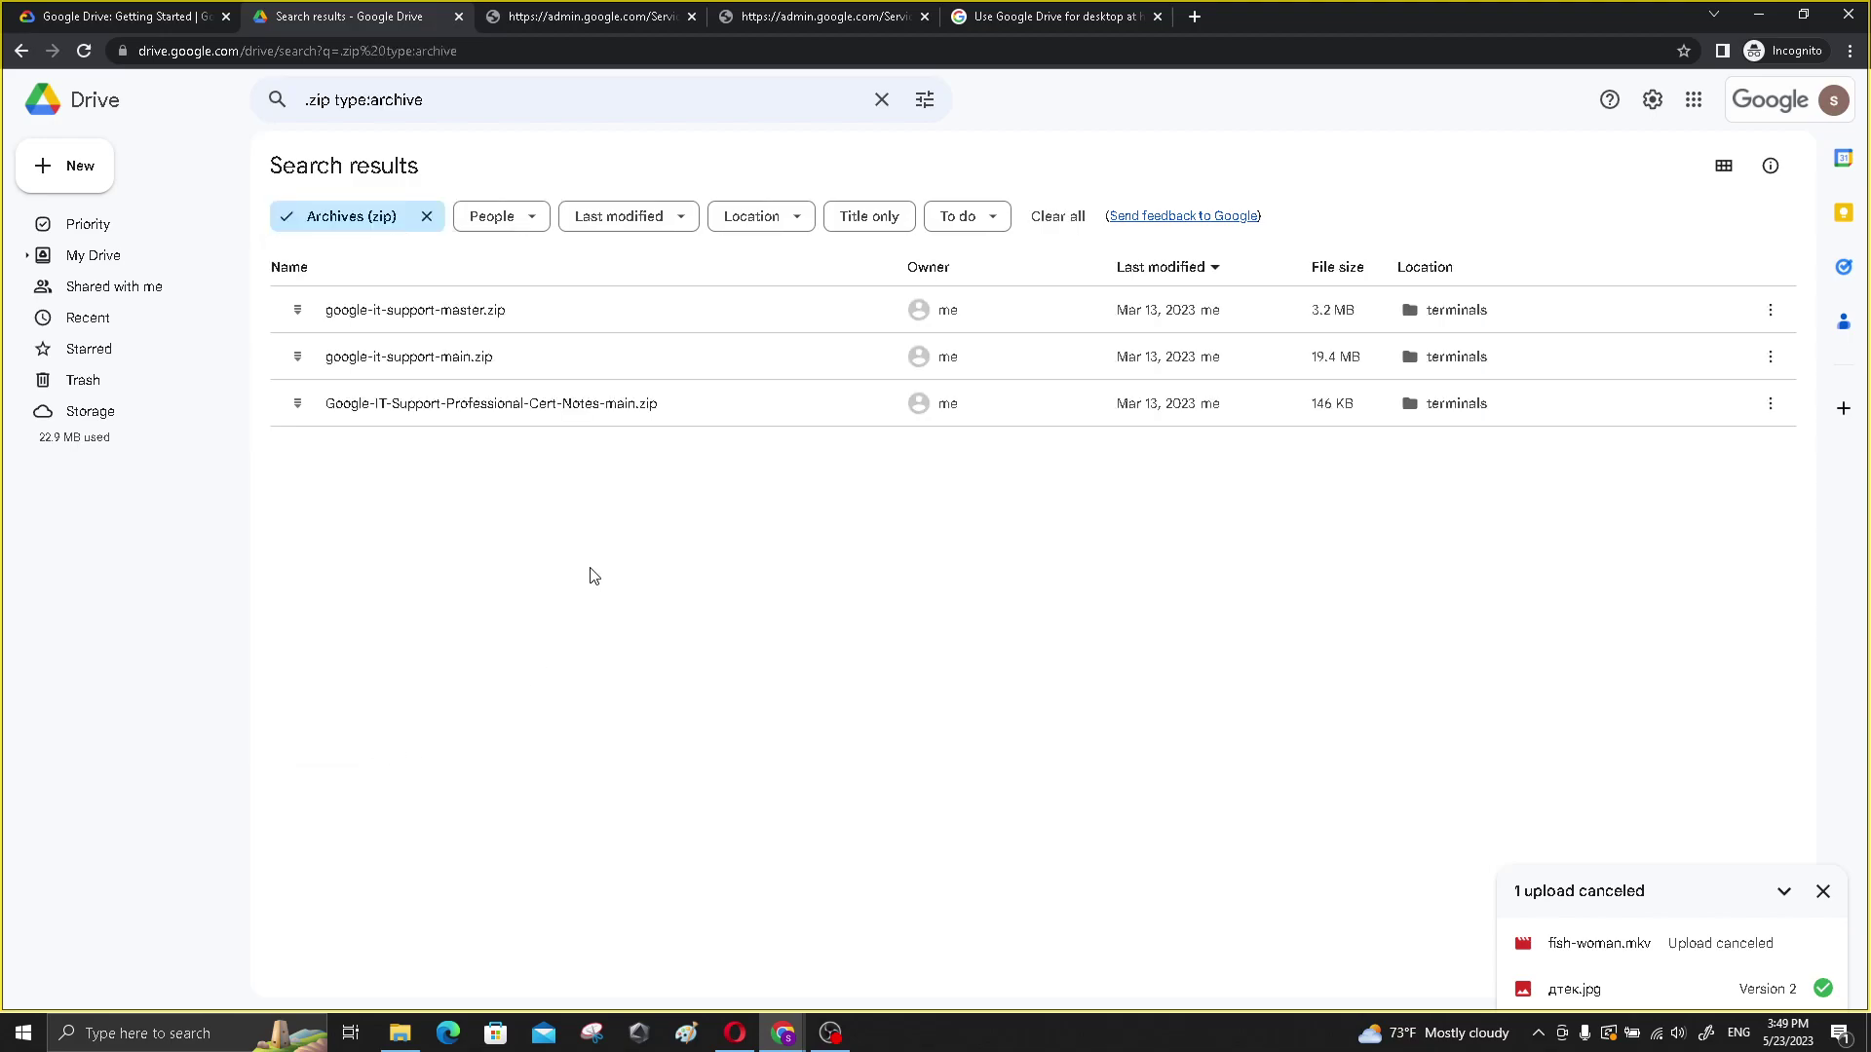
click(532, 218)
mouse_move(580, 332)
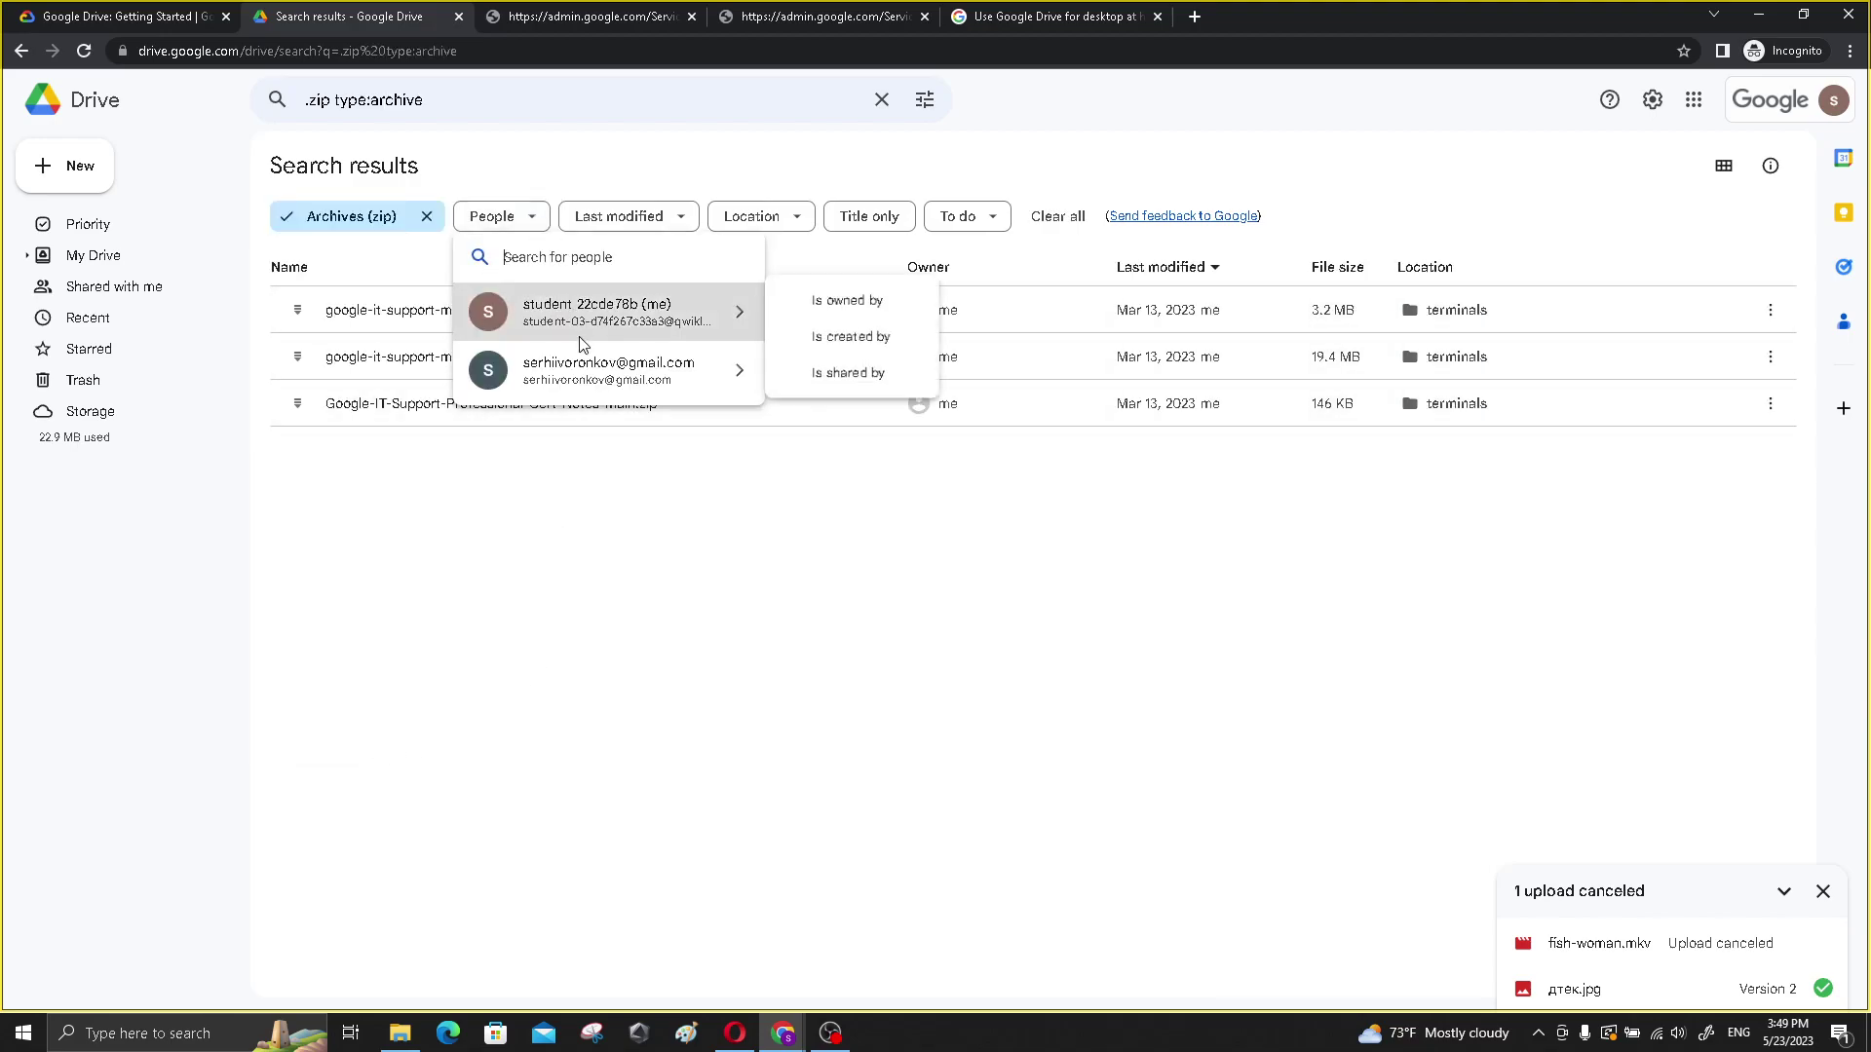
mouse_move(587, 373)
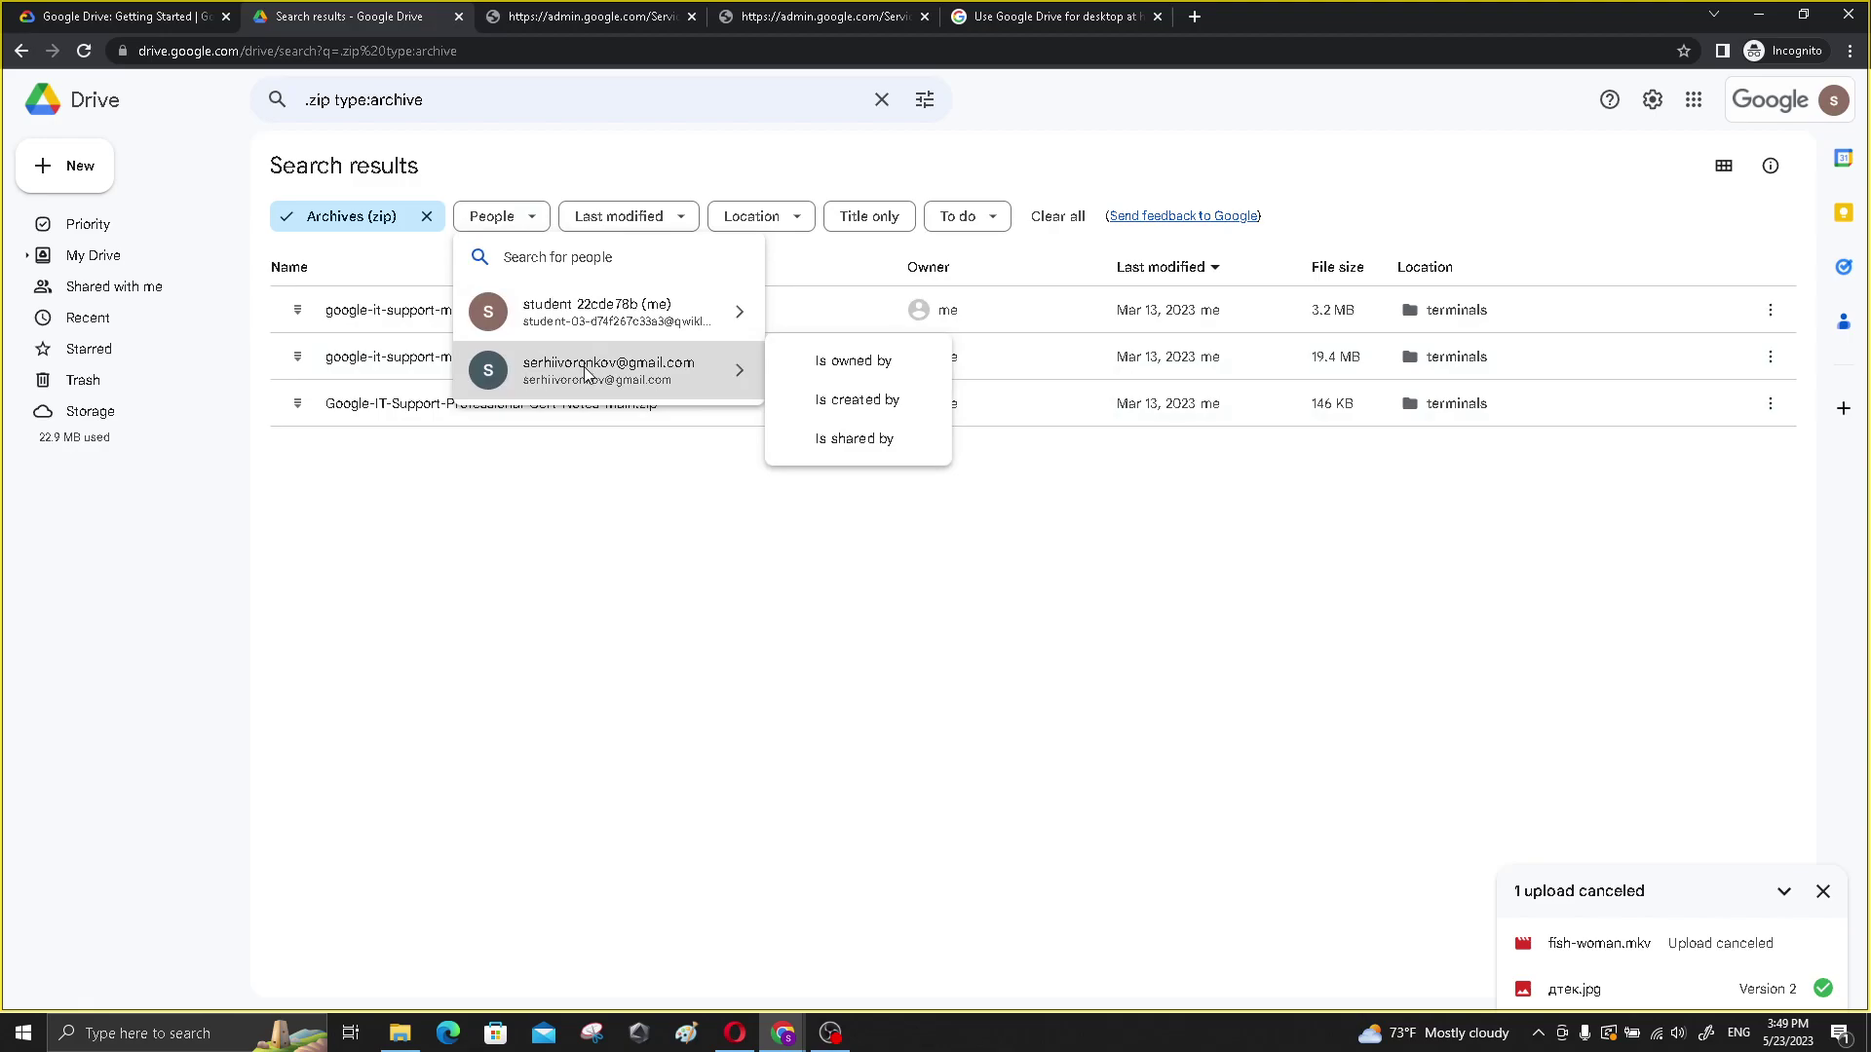
click(635, 216)
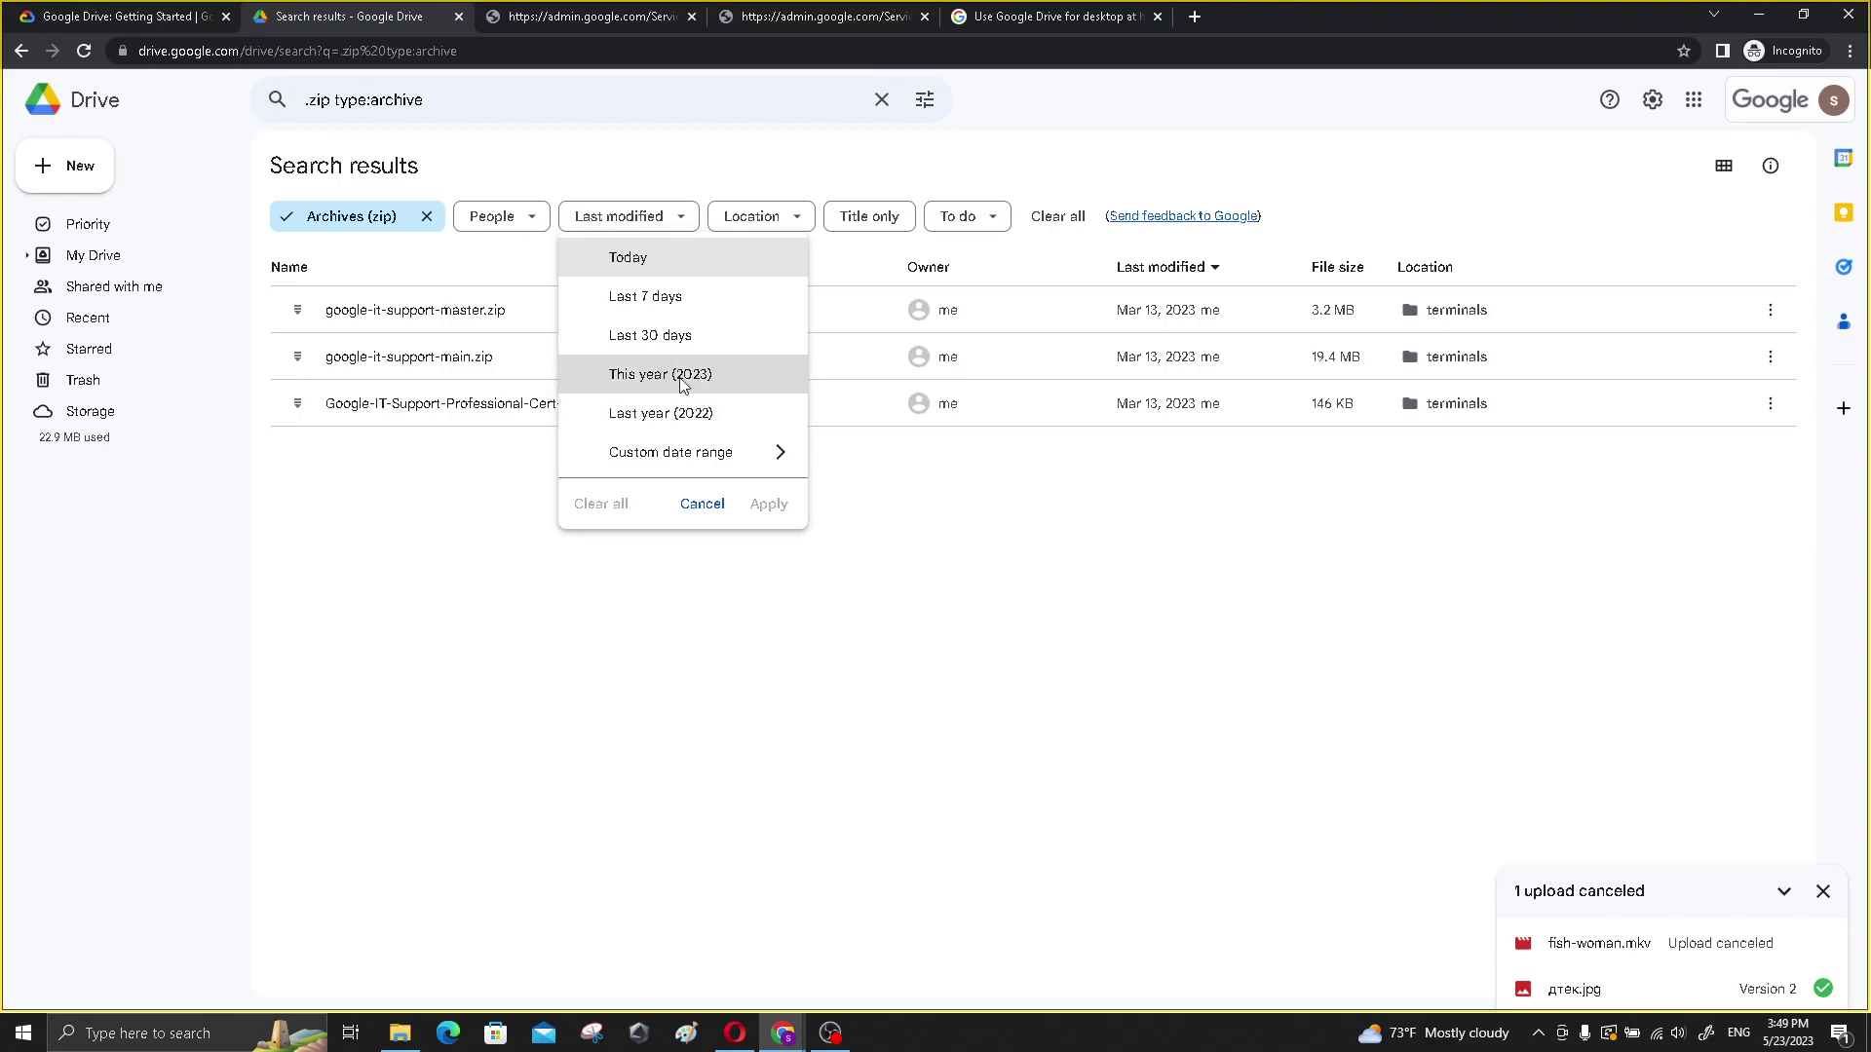
click(679, 376)
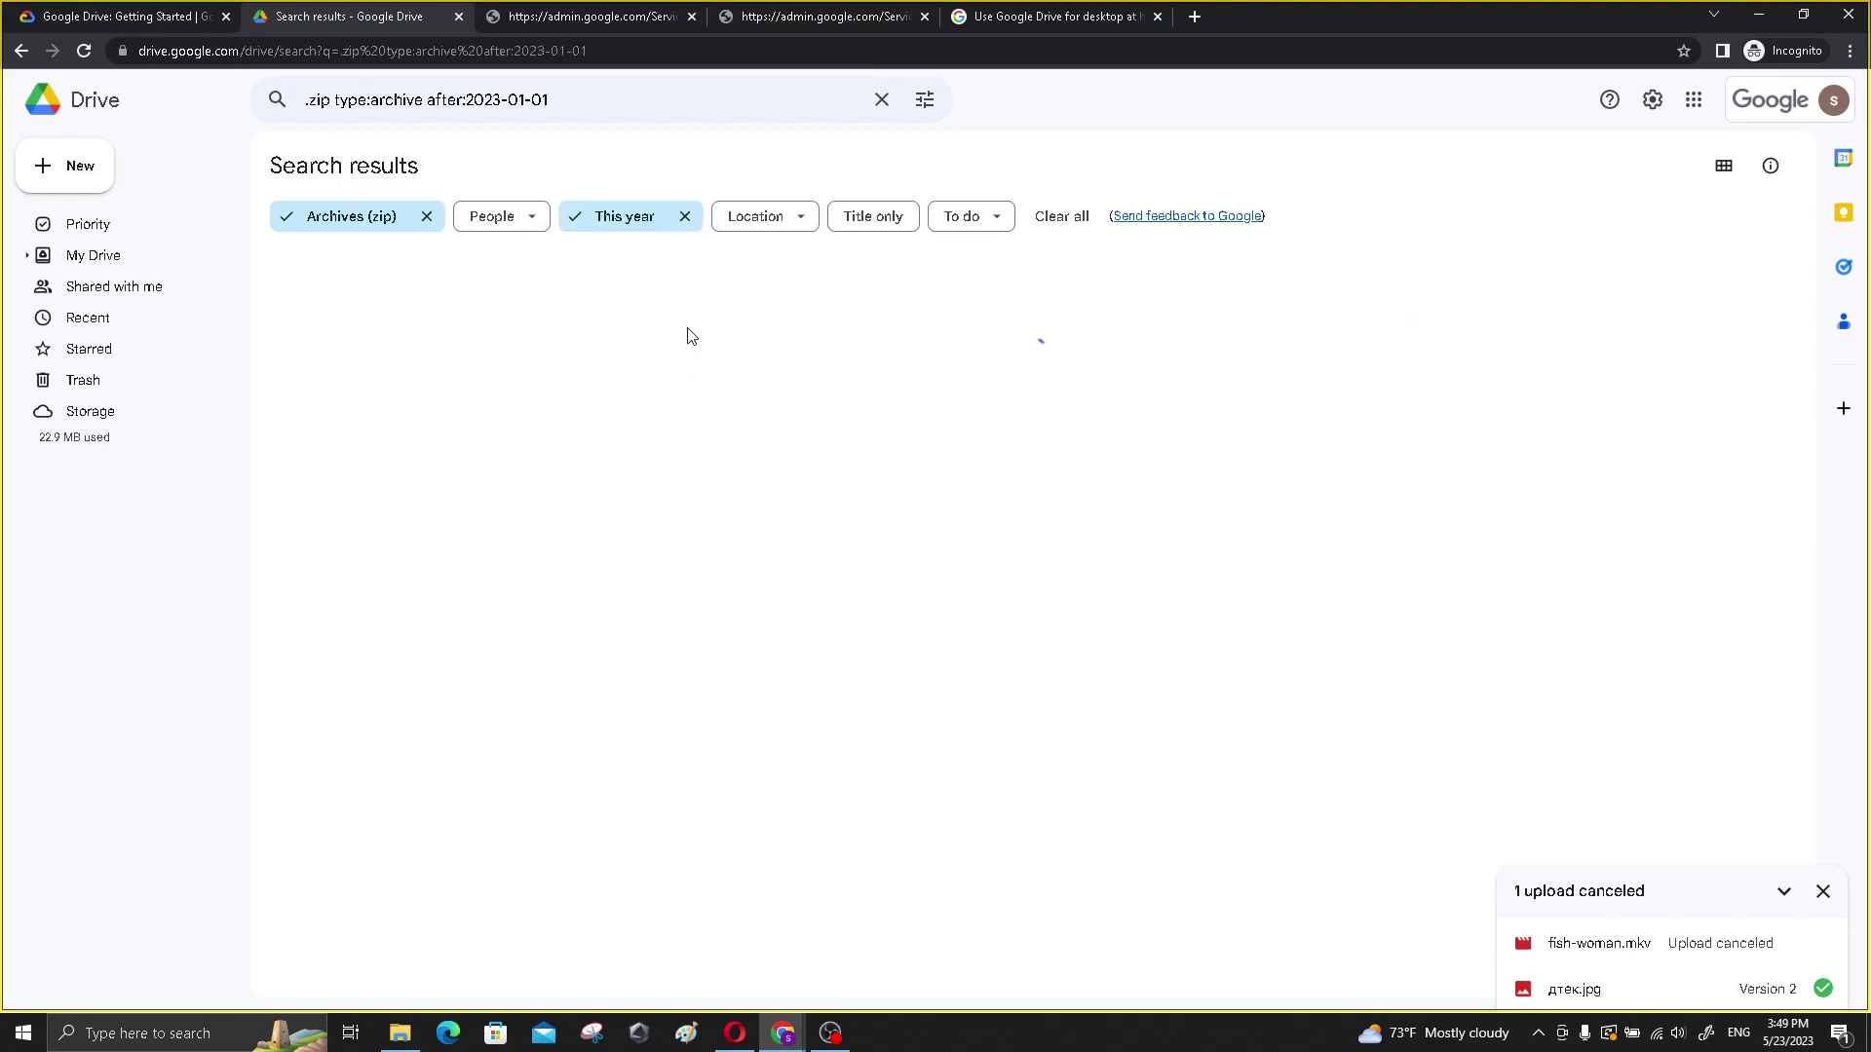
click(761, 226)
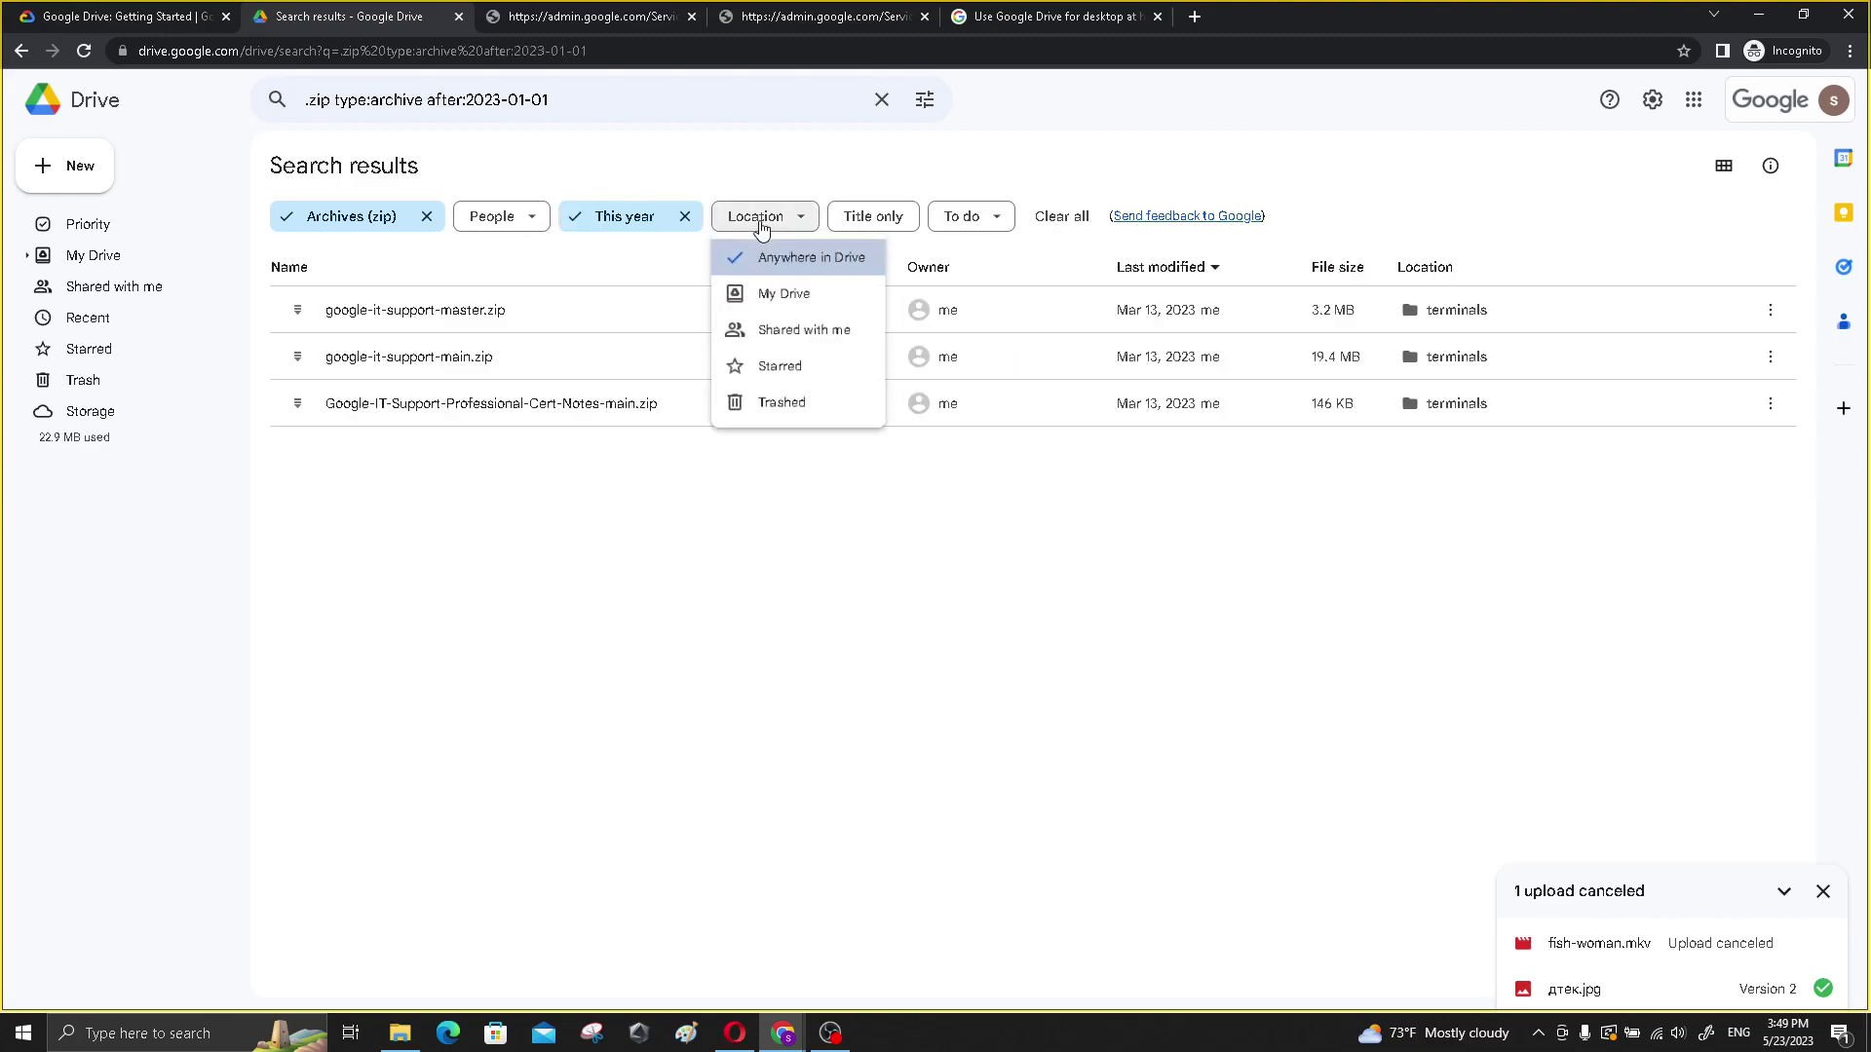
click(817, 300)
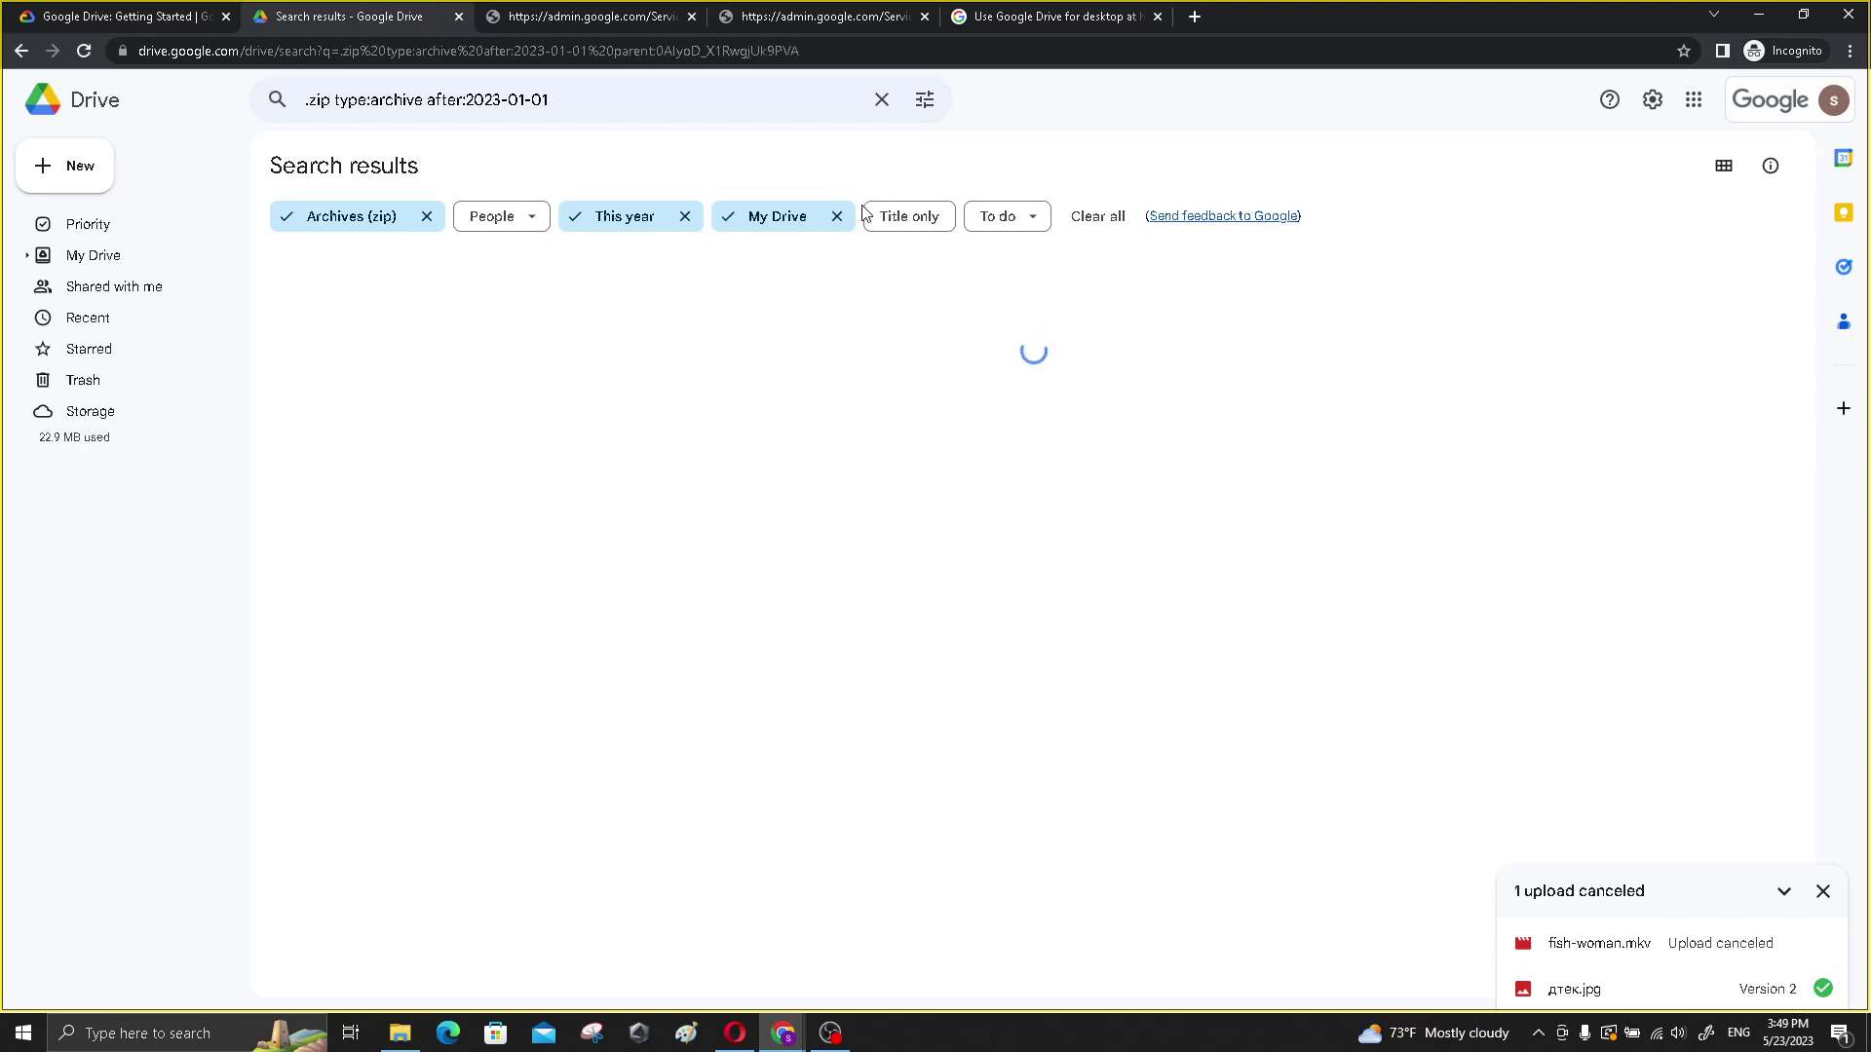
click(919, 224)
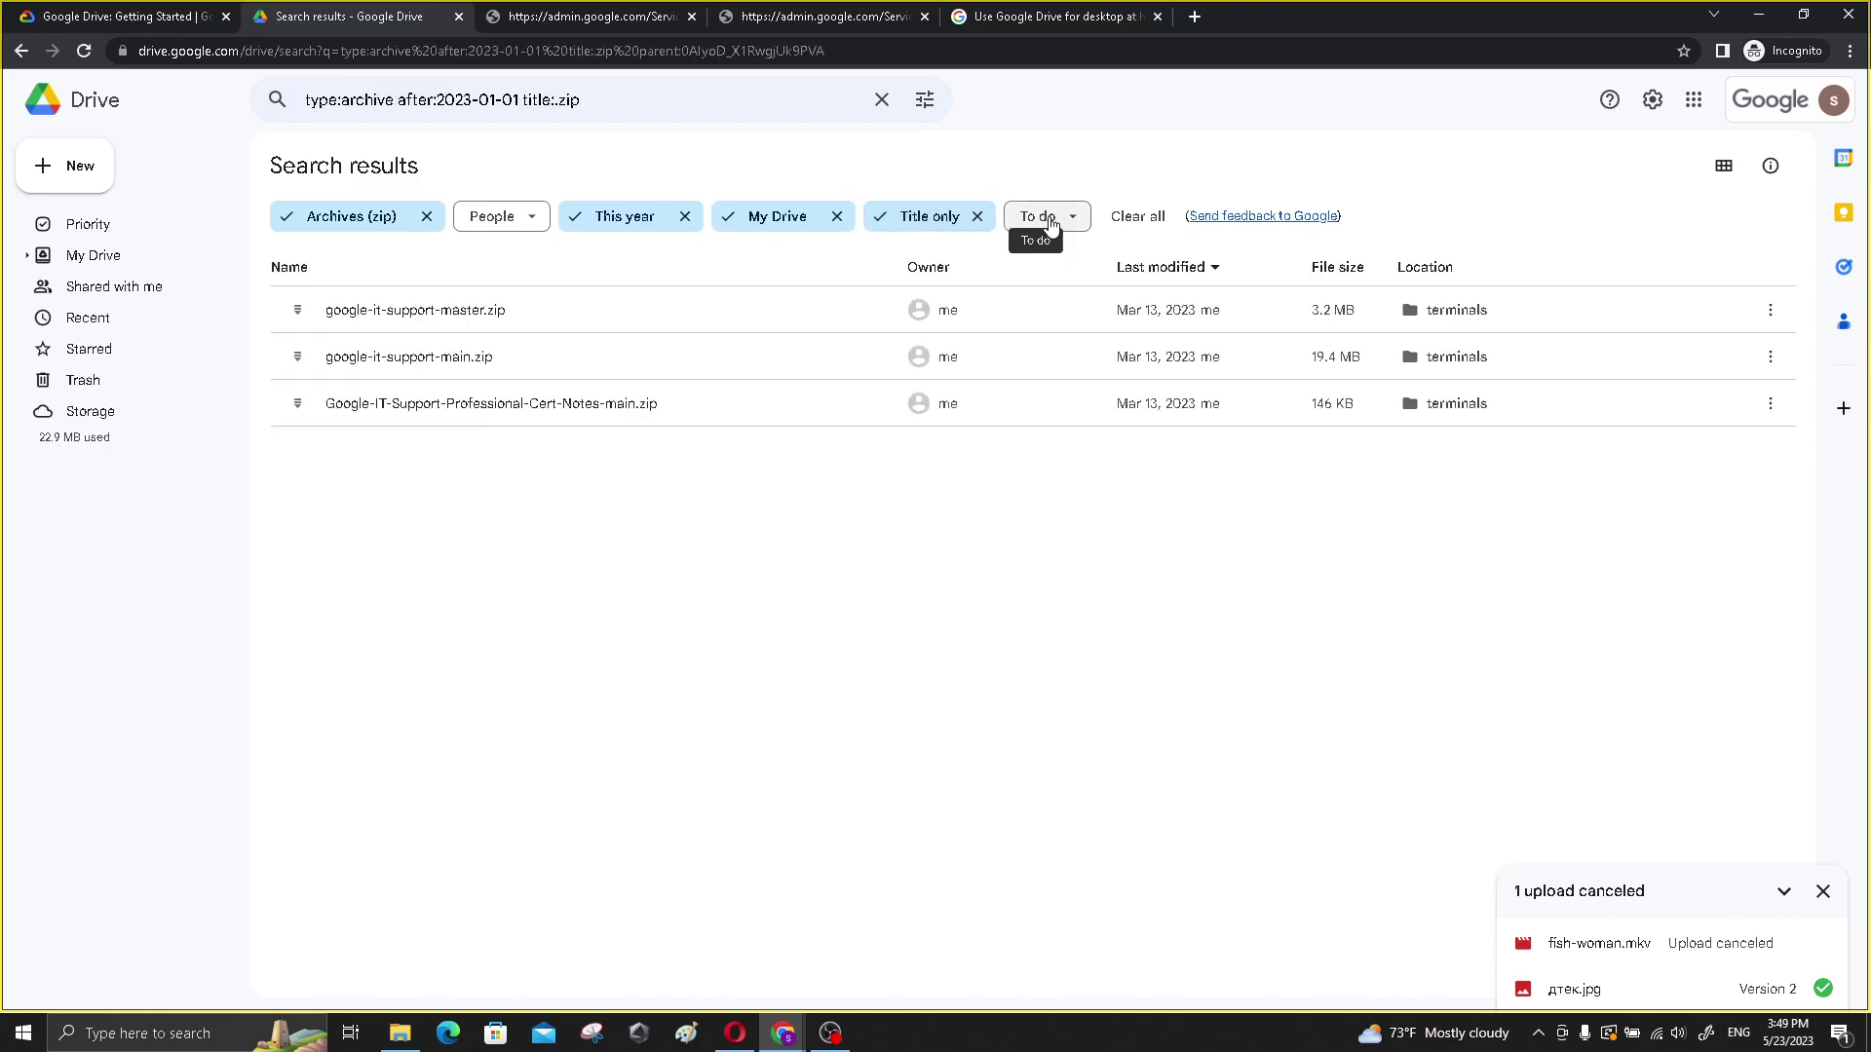
click(117, 16)
- Scroll to Task 5, Share and collaborate, and highlight its sharing steps while reading
scroll(481, 466, down, 2)
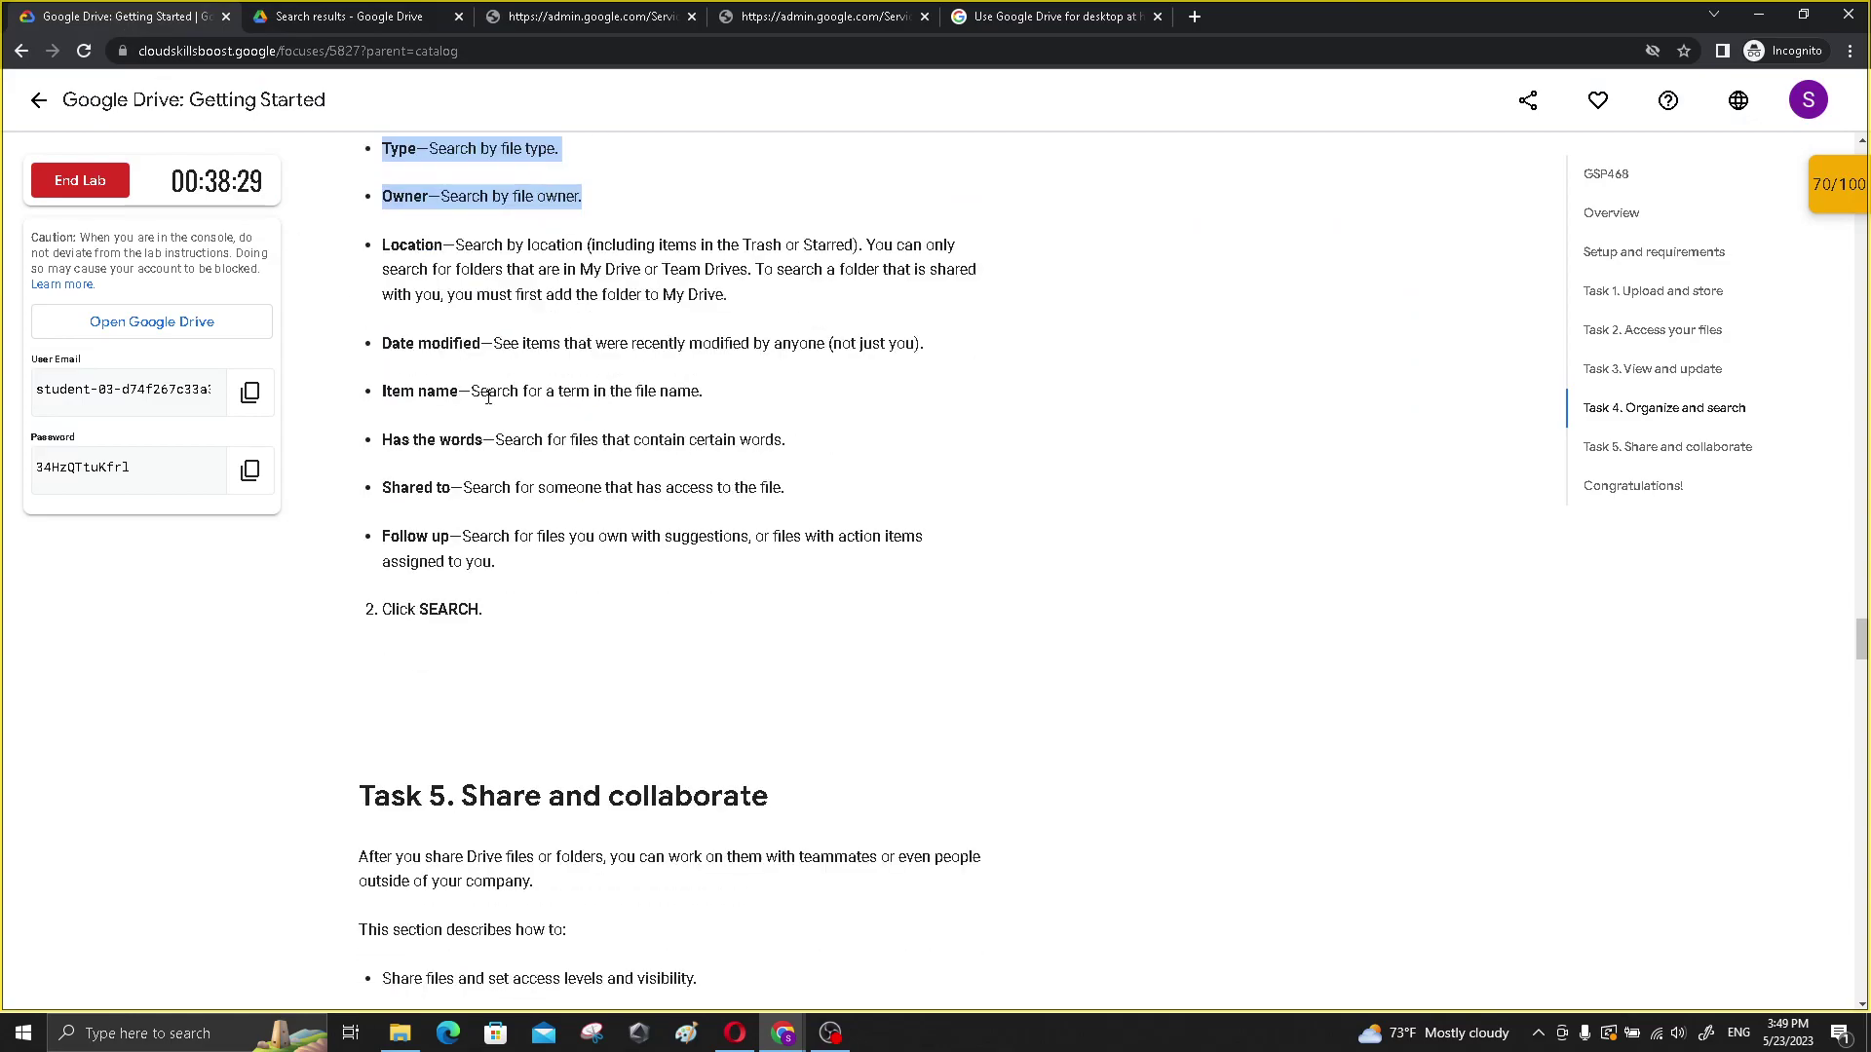
scroll(480, 466, down, 3)
scroll(460, 478, down, 3)
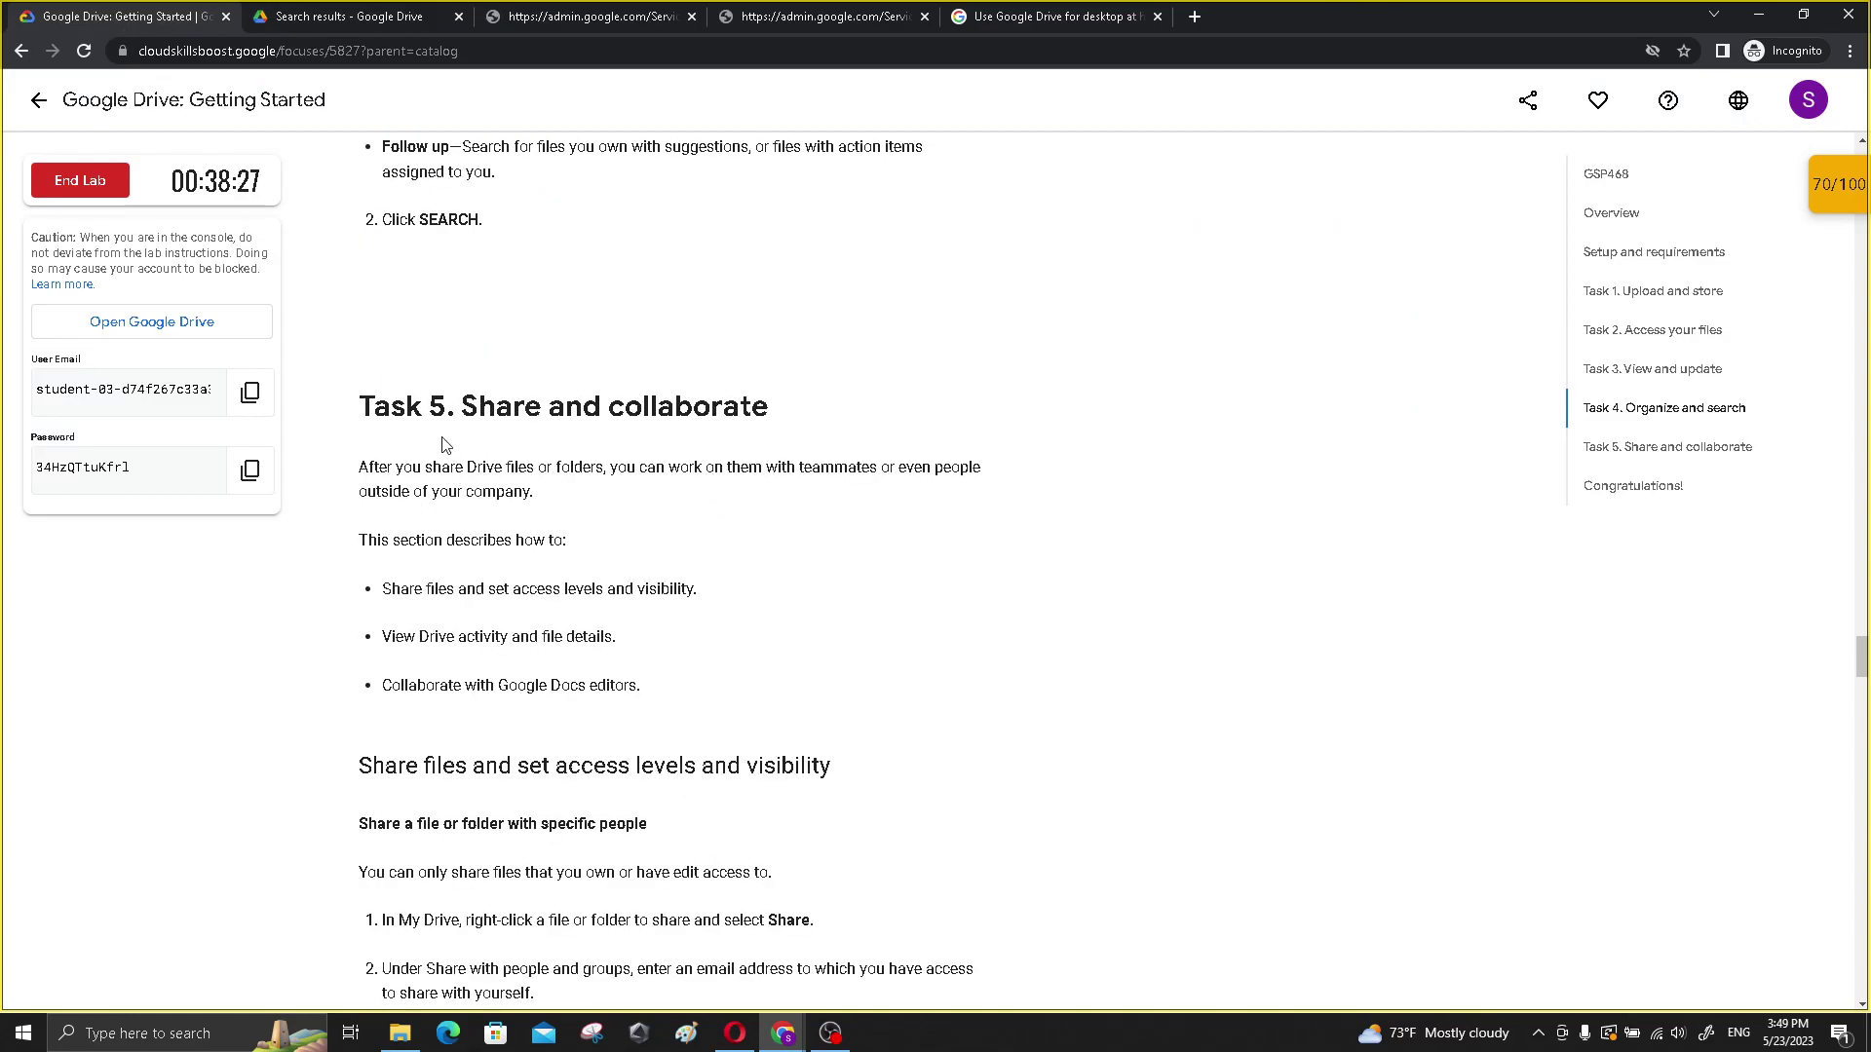
drag(374, 211, 699, 400)
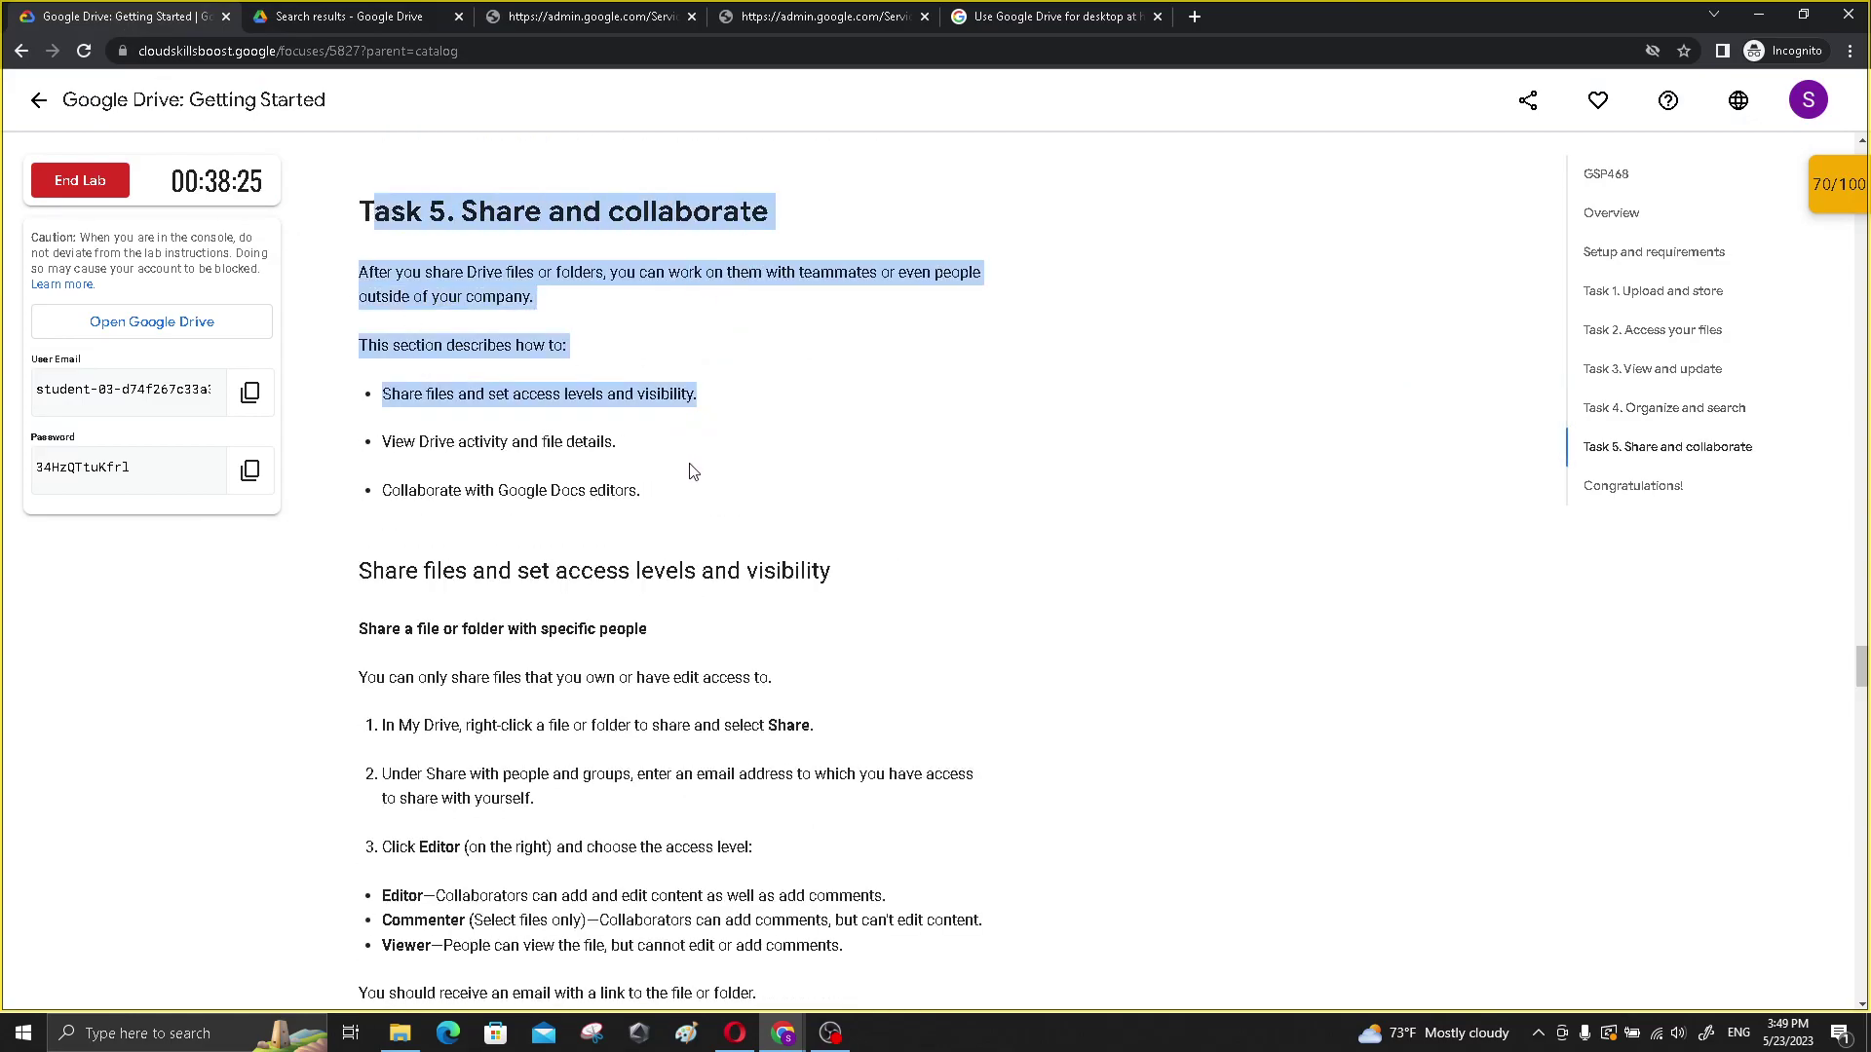
click(597, 435)
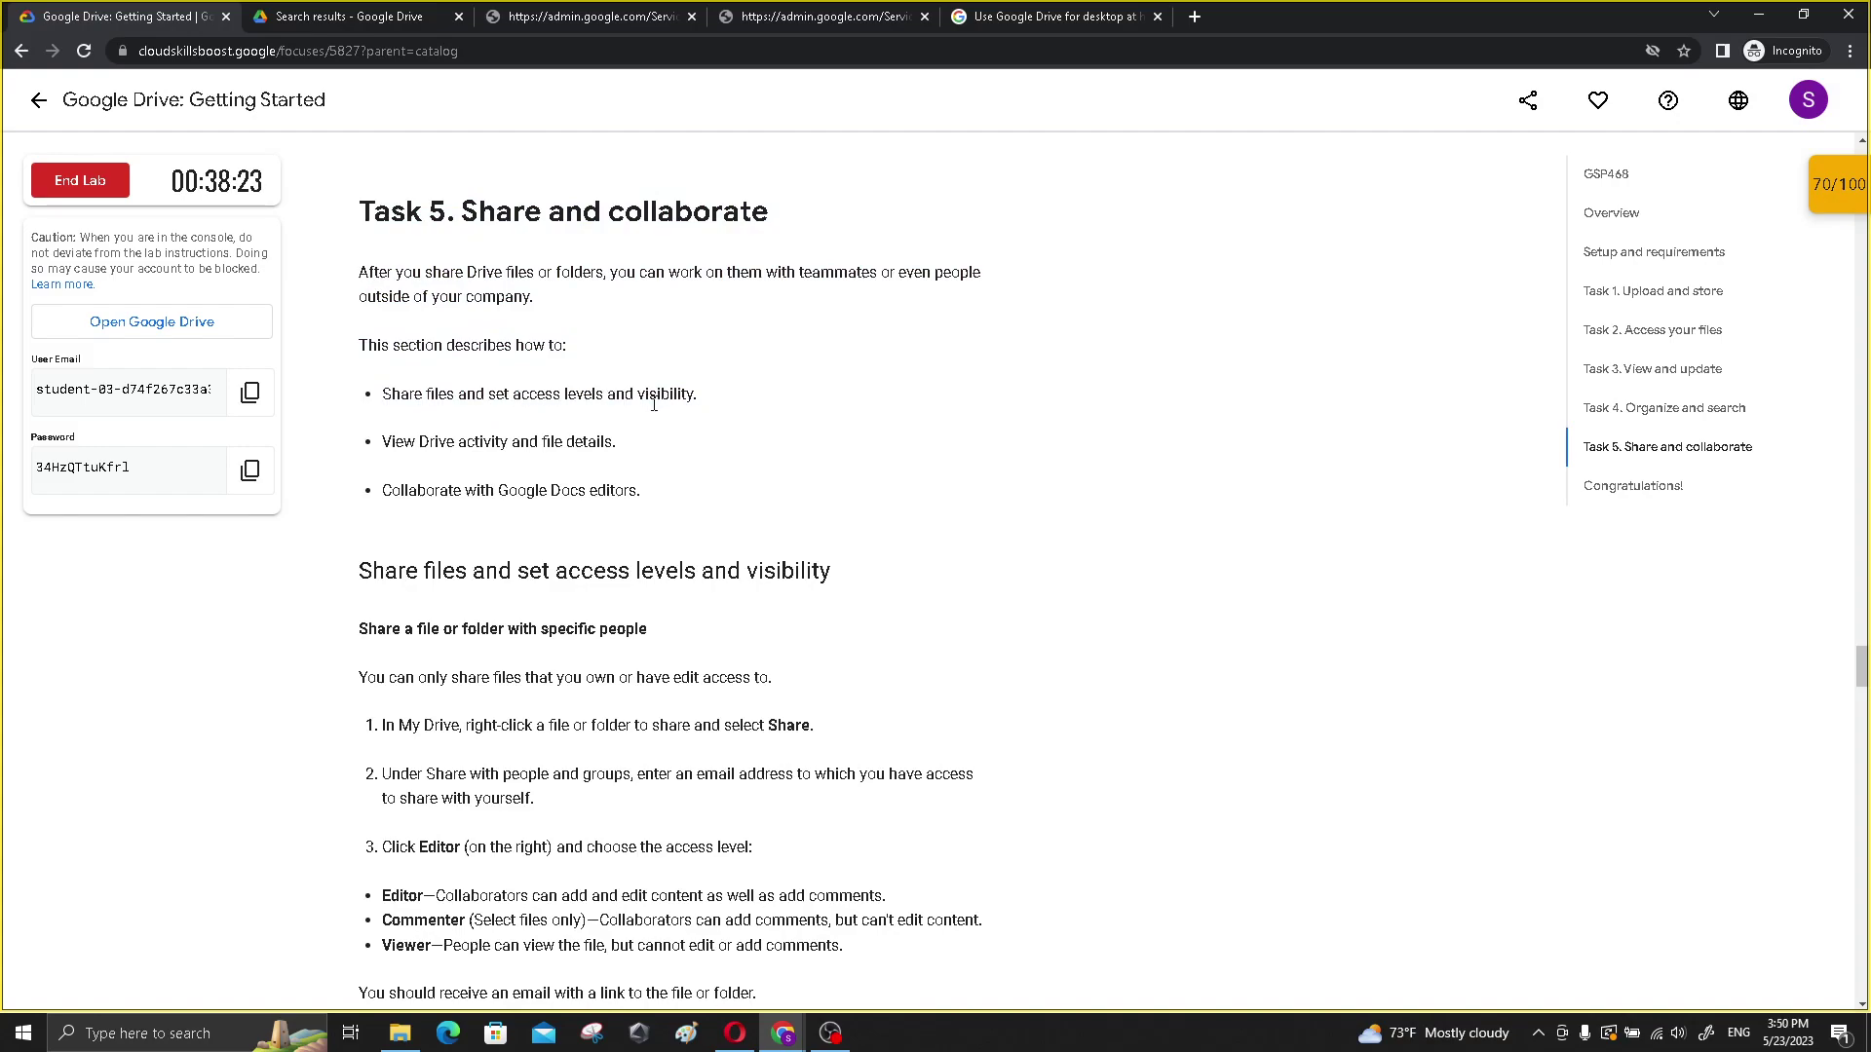
drag(414, 440, 645, 497)
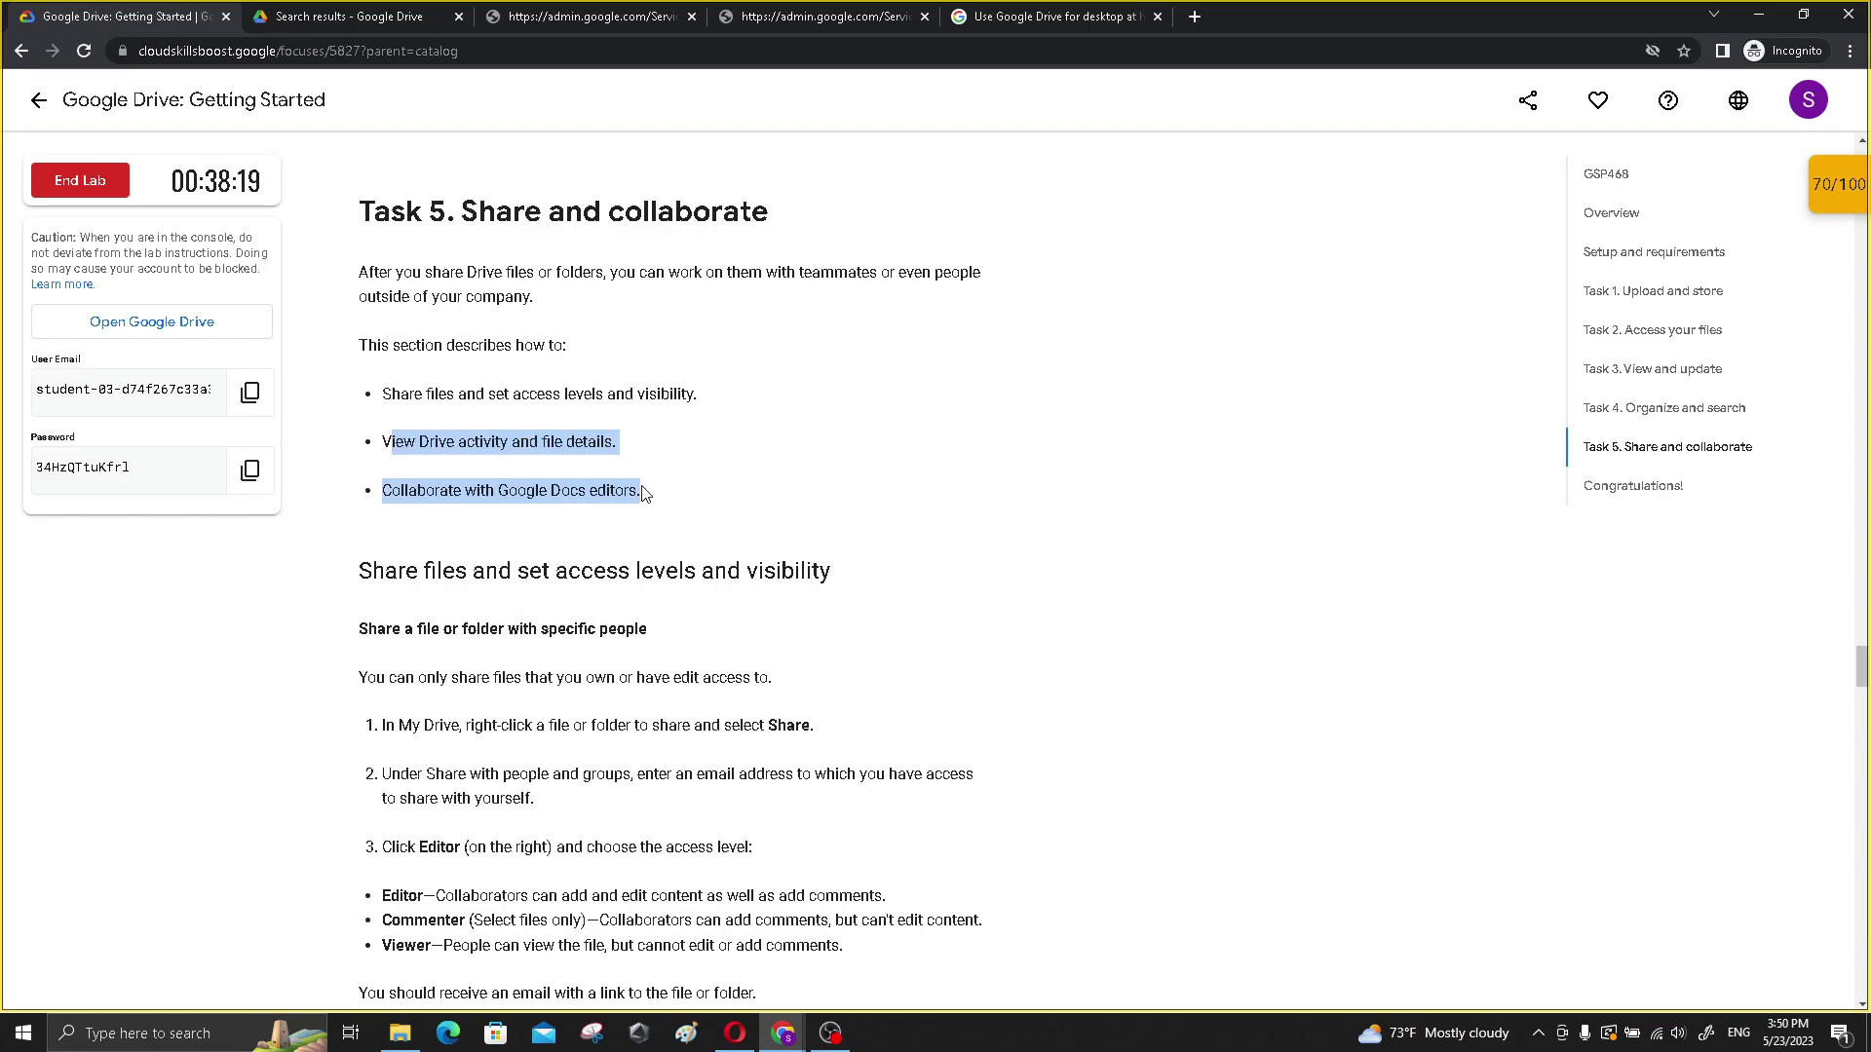
scroll(645, 496, down, 3)
drag(363, 336, 674, 369)
scroll(648, 414, down, 1)
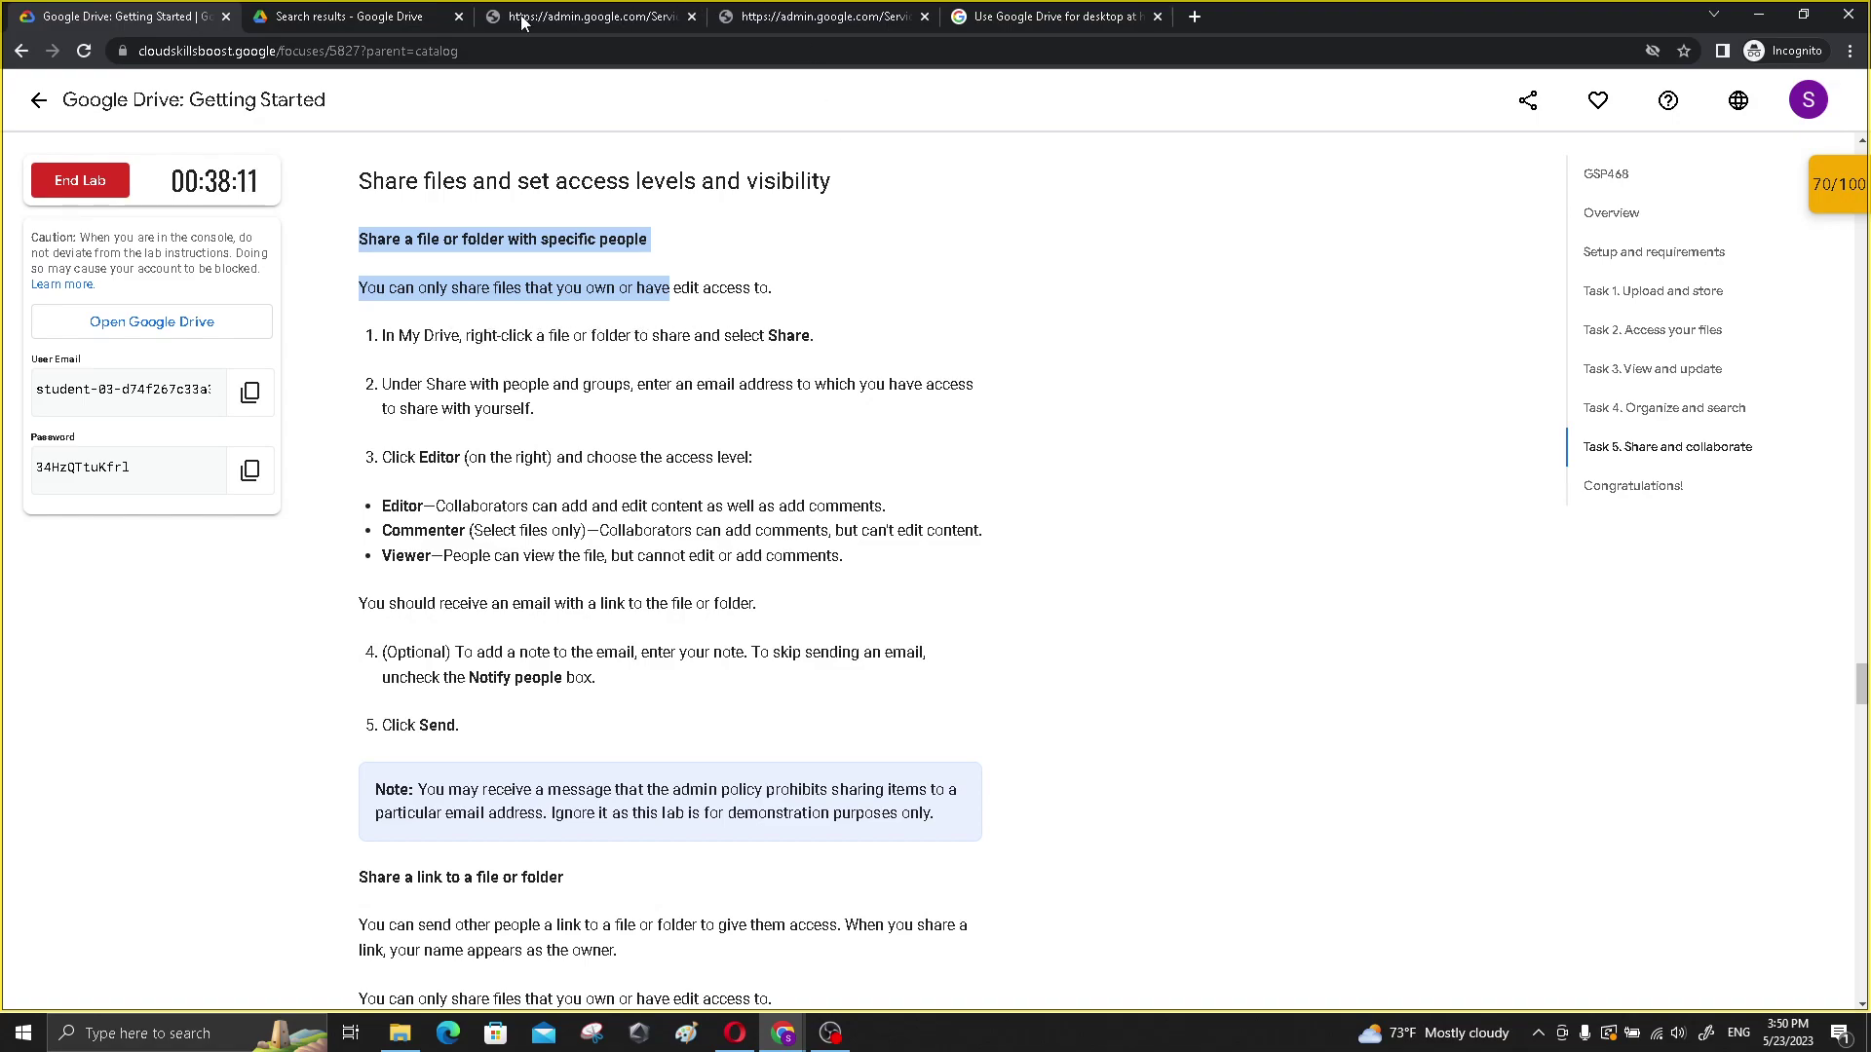
click(327, 18)
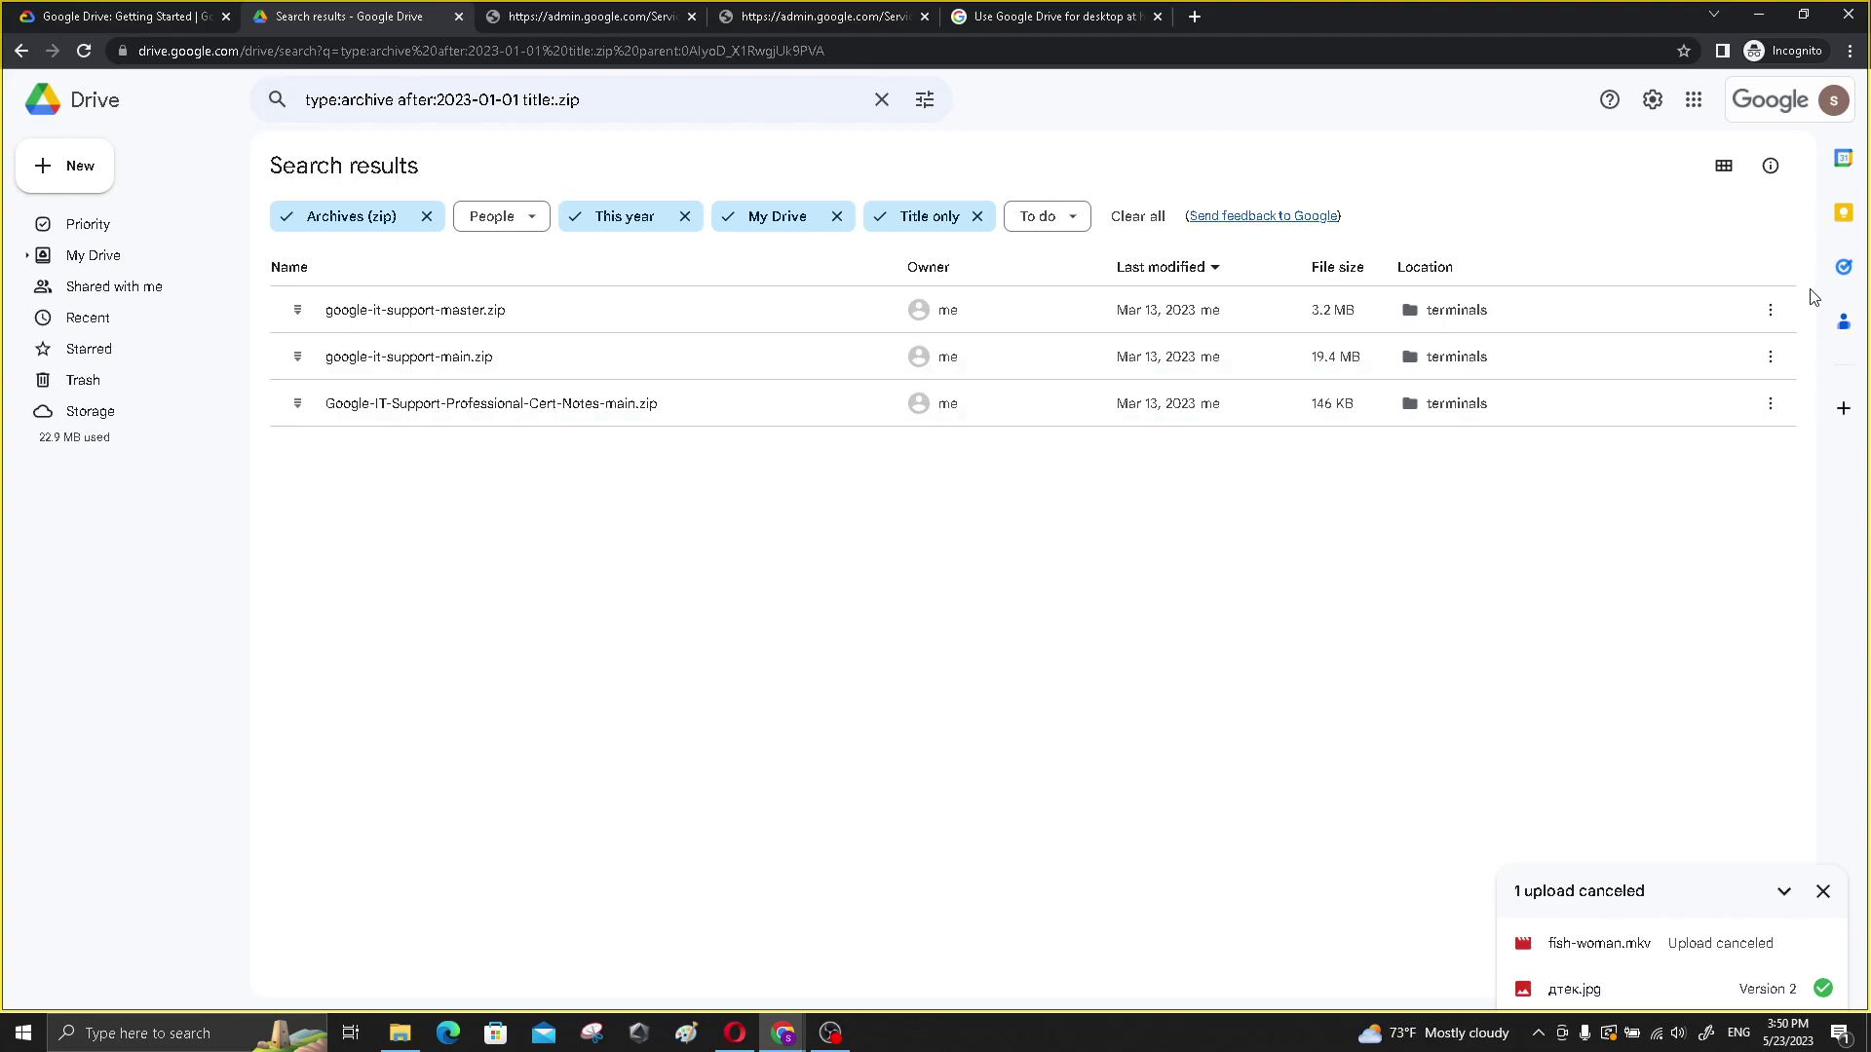
- Share google-it-support-master.zip with the pasted recipient e-mail as Editor and start a message
click(1770, 310)
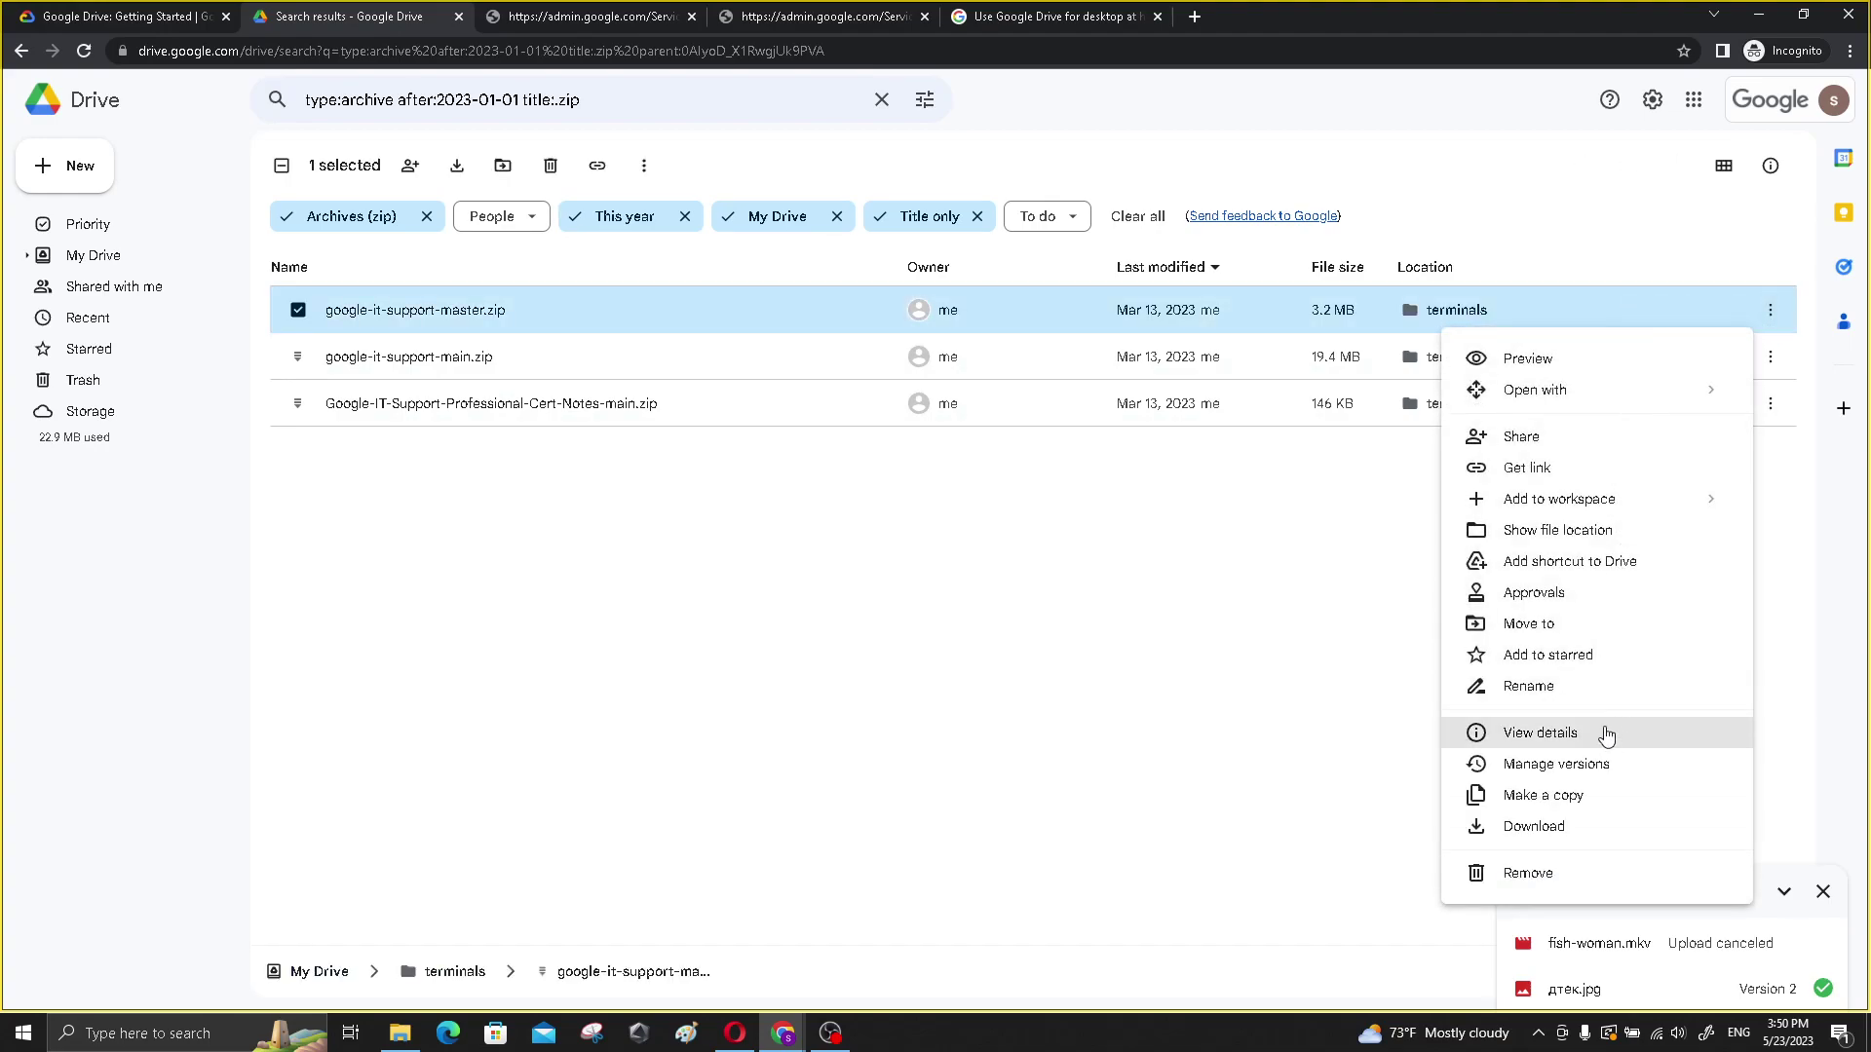
click(1547, 440)
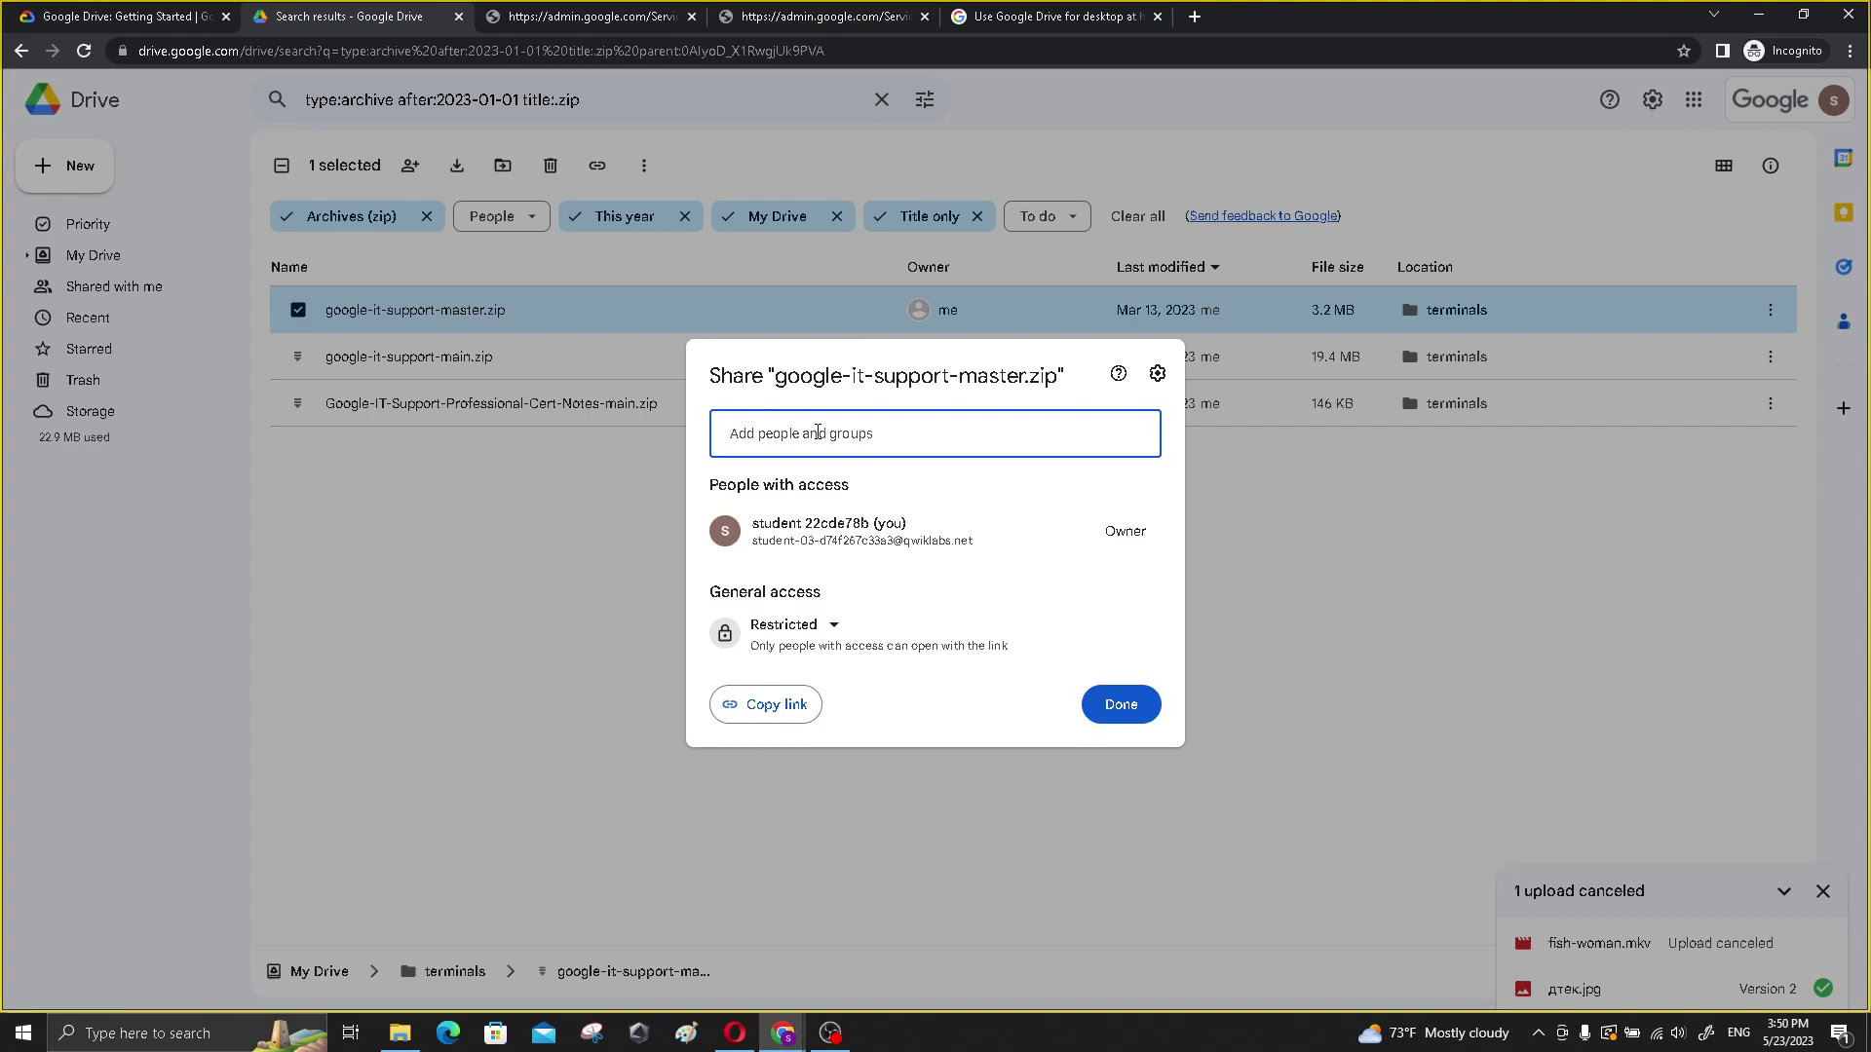
key(ctrl+v)
click(857, 497)
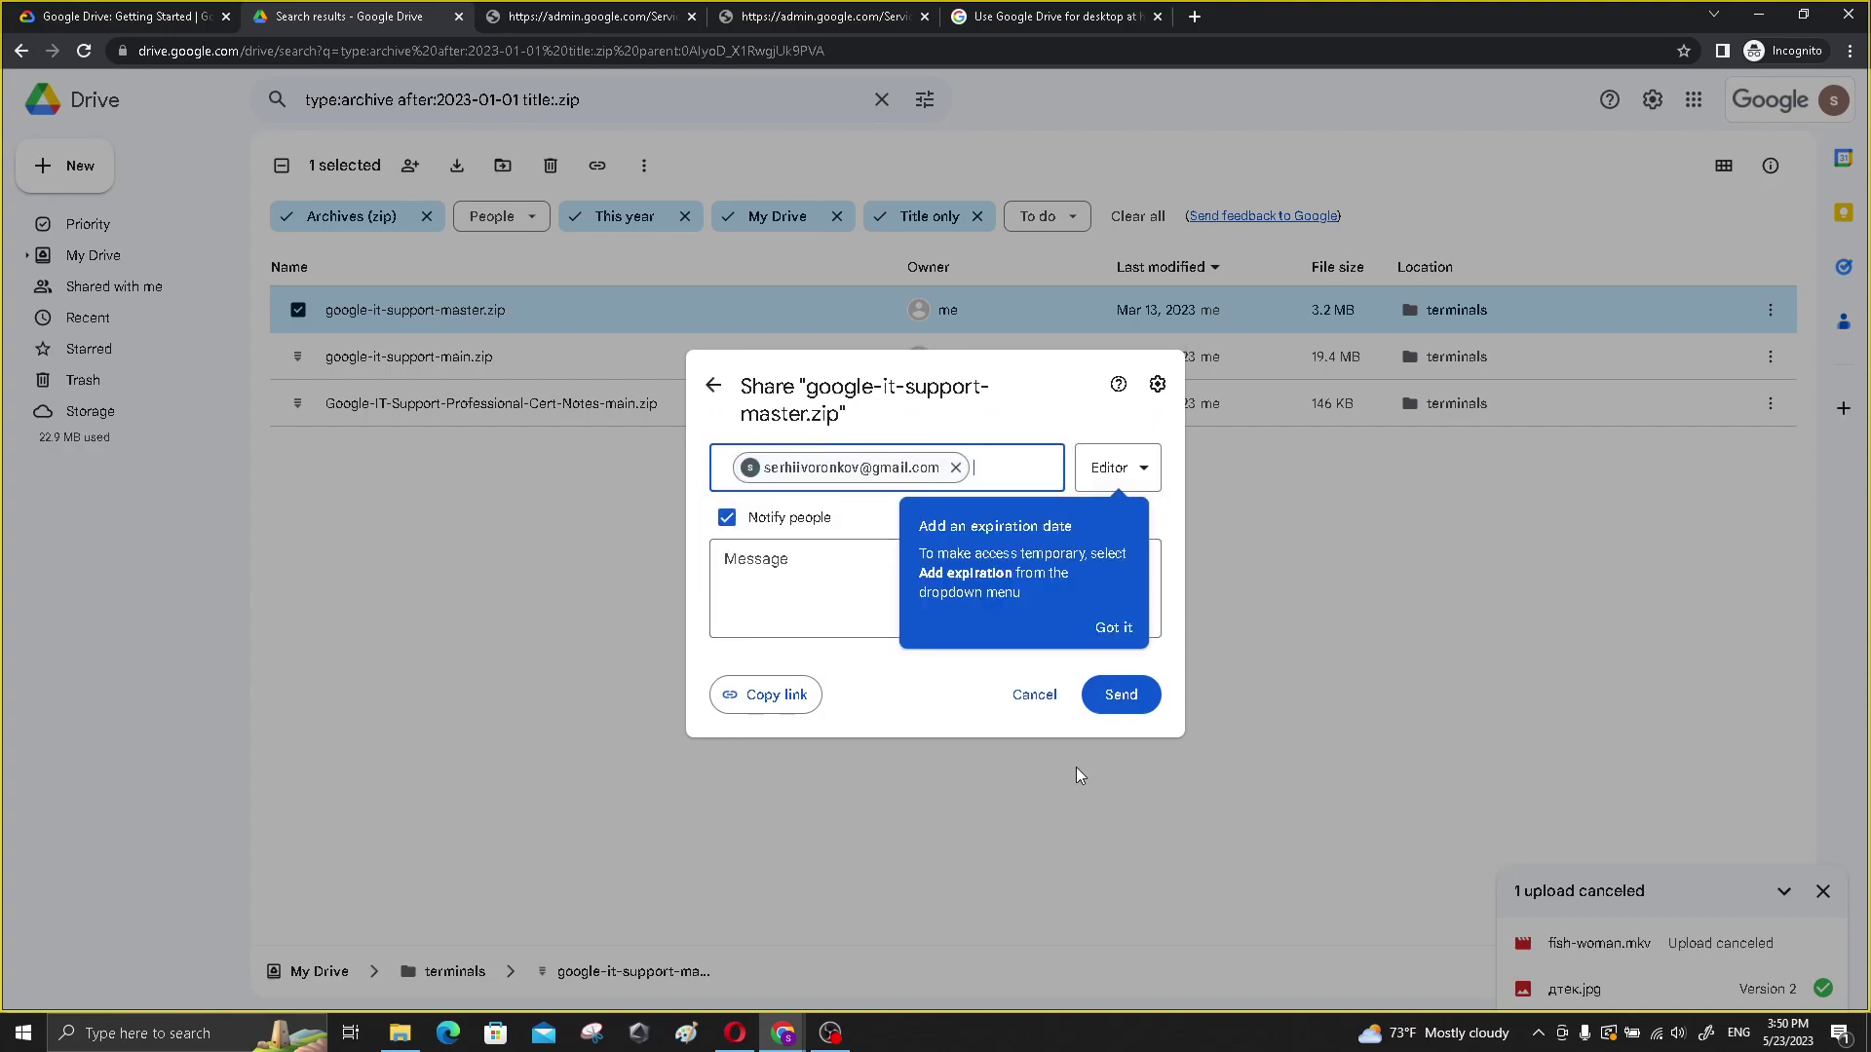
click(799, 578)
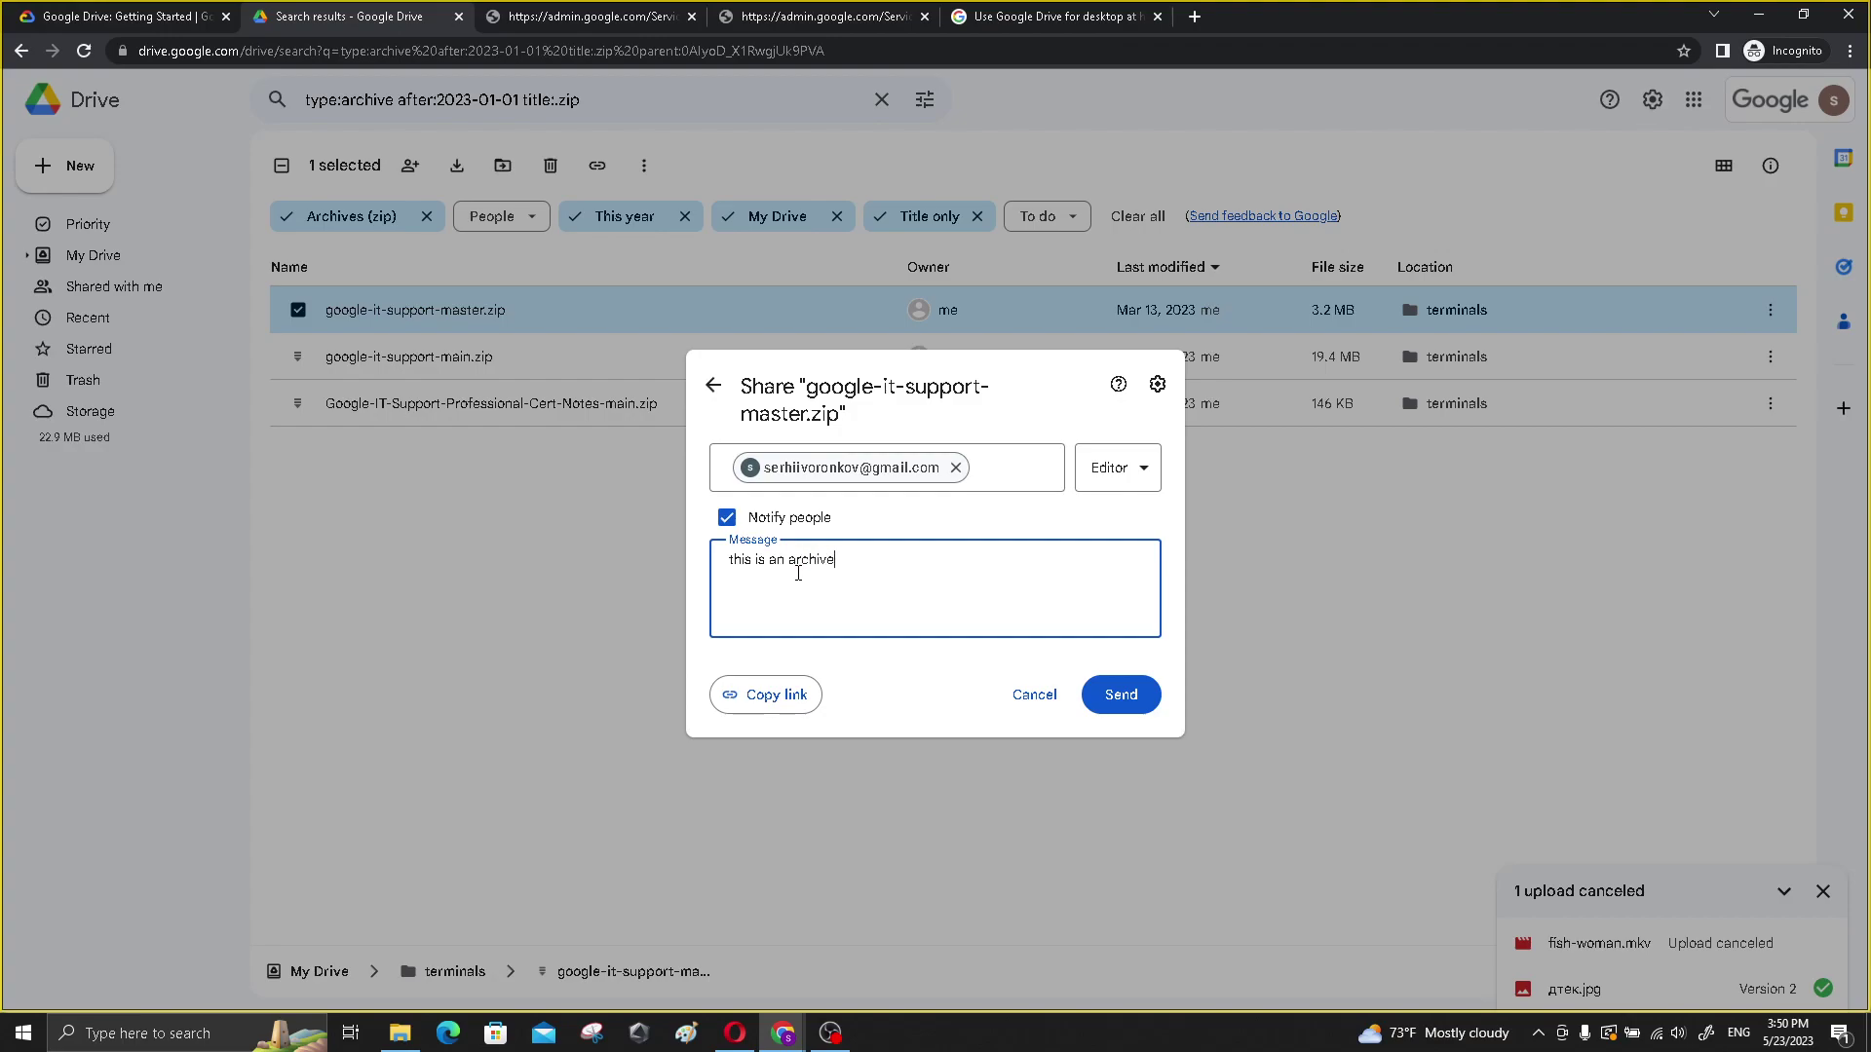
- Change the google-it-support-master.zip invitee's role from Editor to Viewer, then check the lab instructions
click(1114, 470)
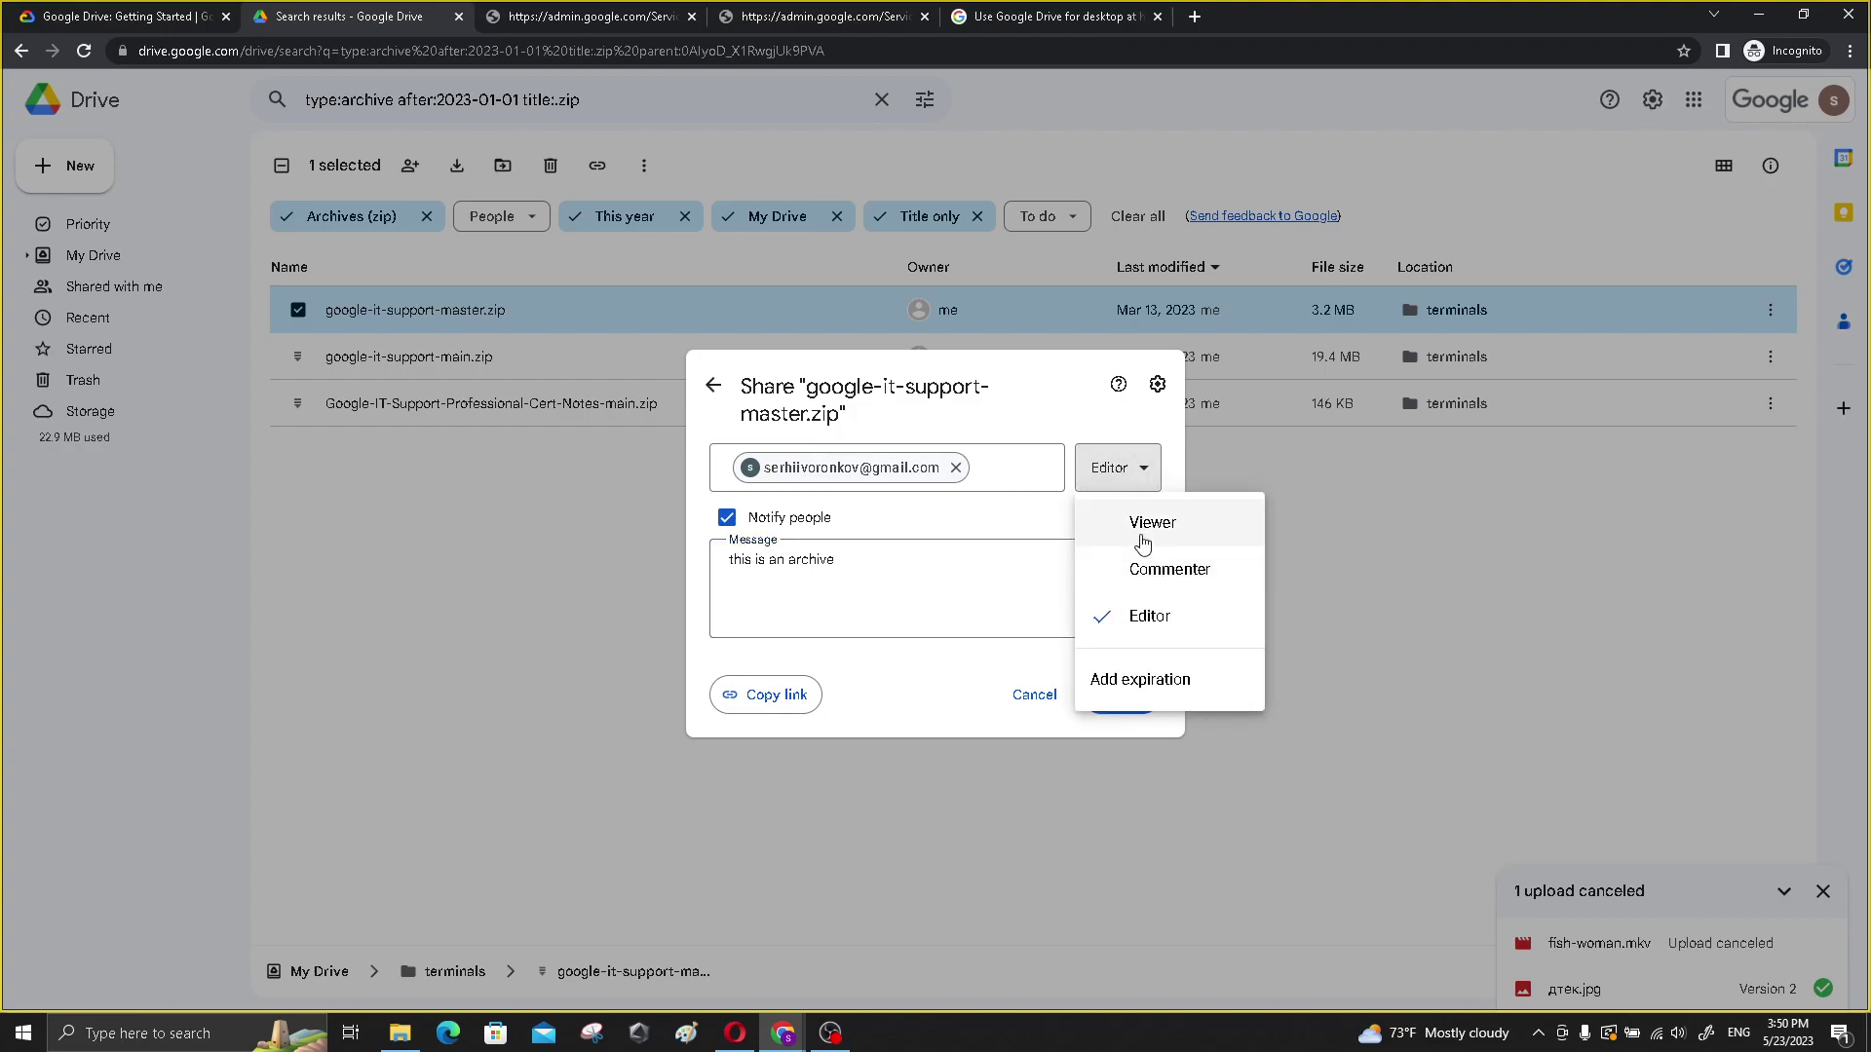
click(1146, 524)
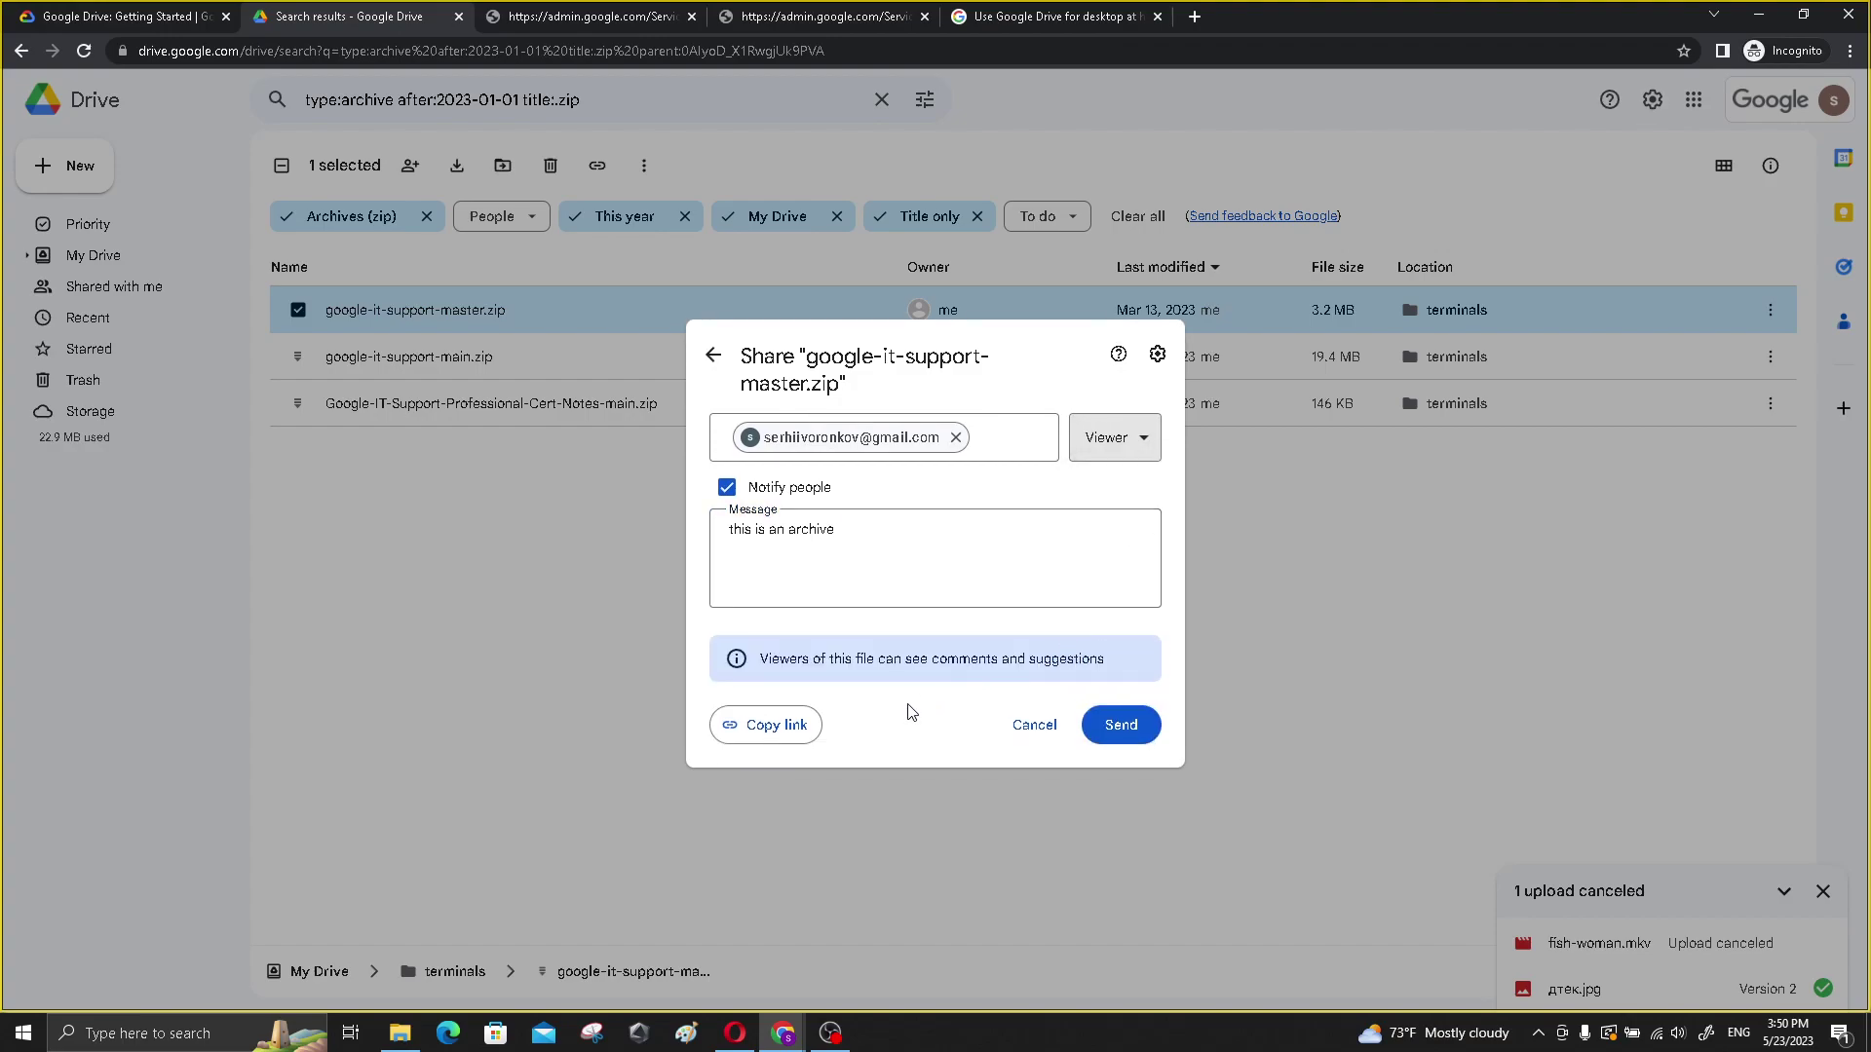
click(156, 12)
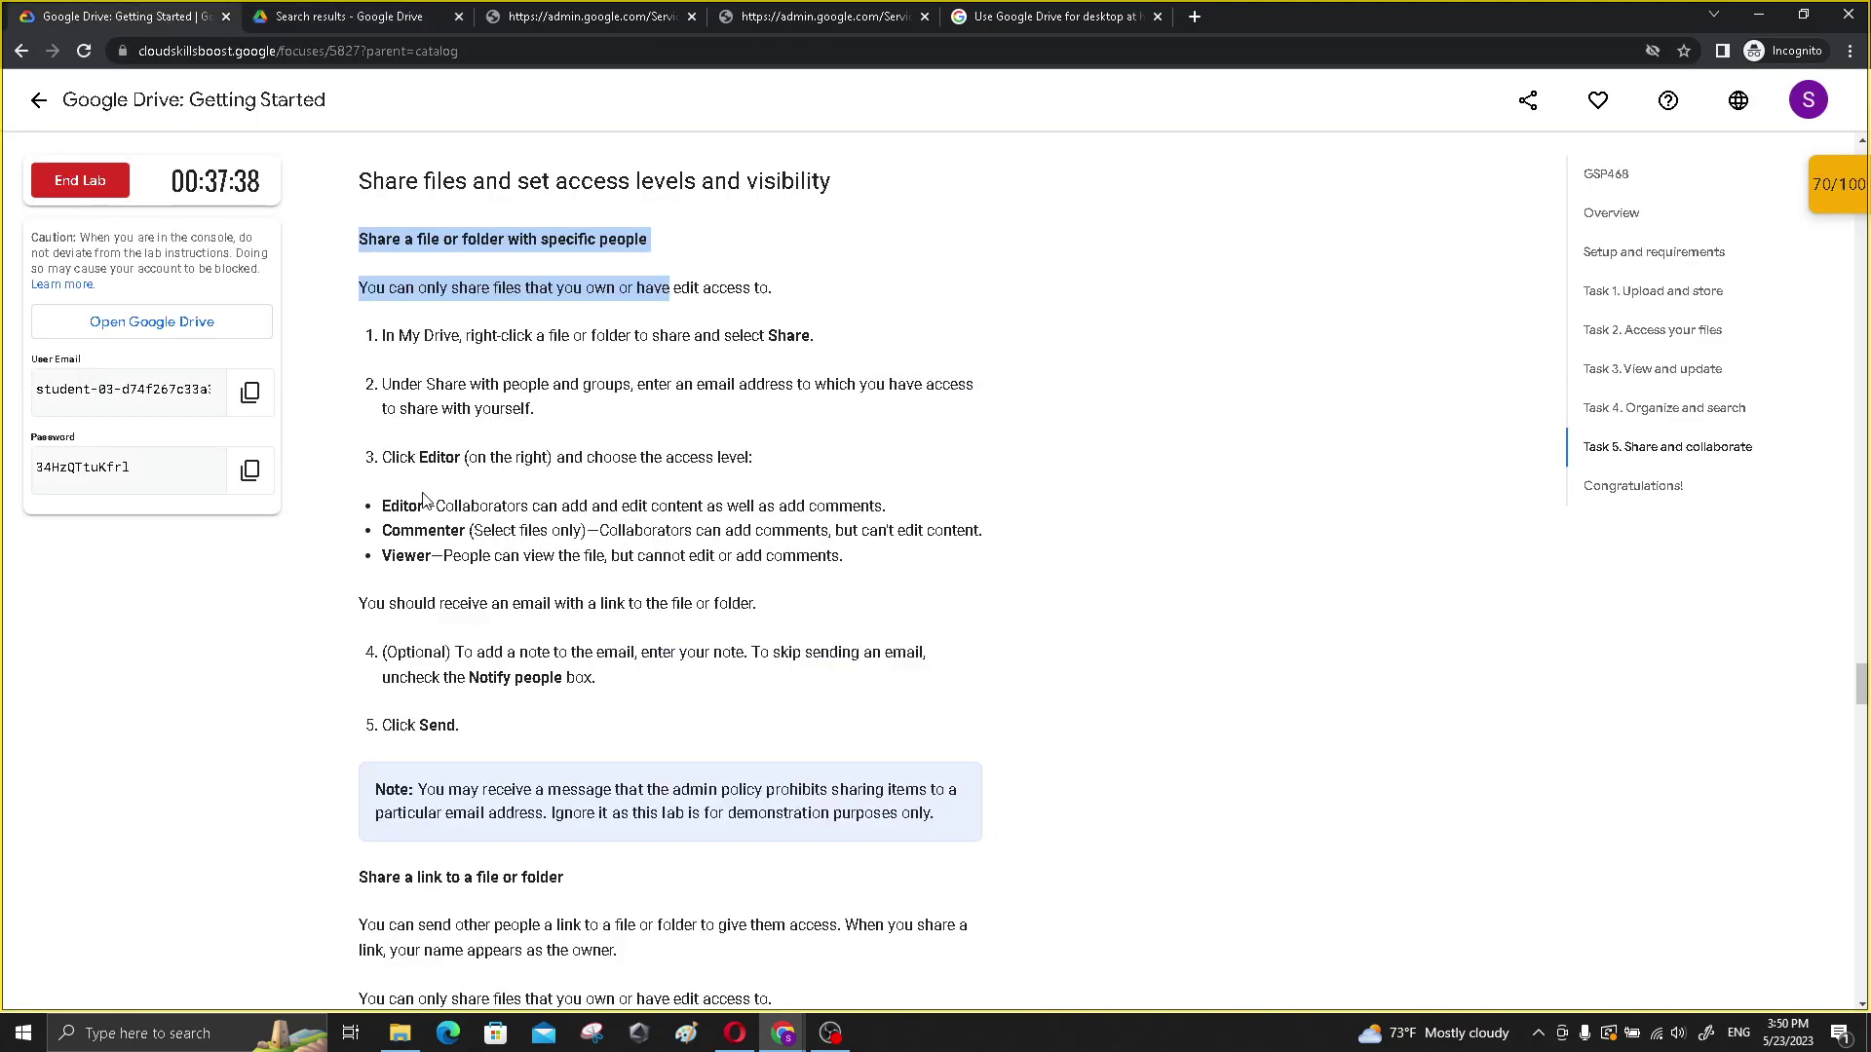
- Read the lab's Task 5 sharing steps through 'Share a link to a file or folder', then return to Drive
scroll(423, 500, down, 1)
drag(390, 360, 791, 373)
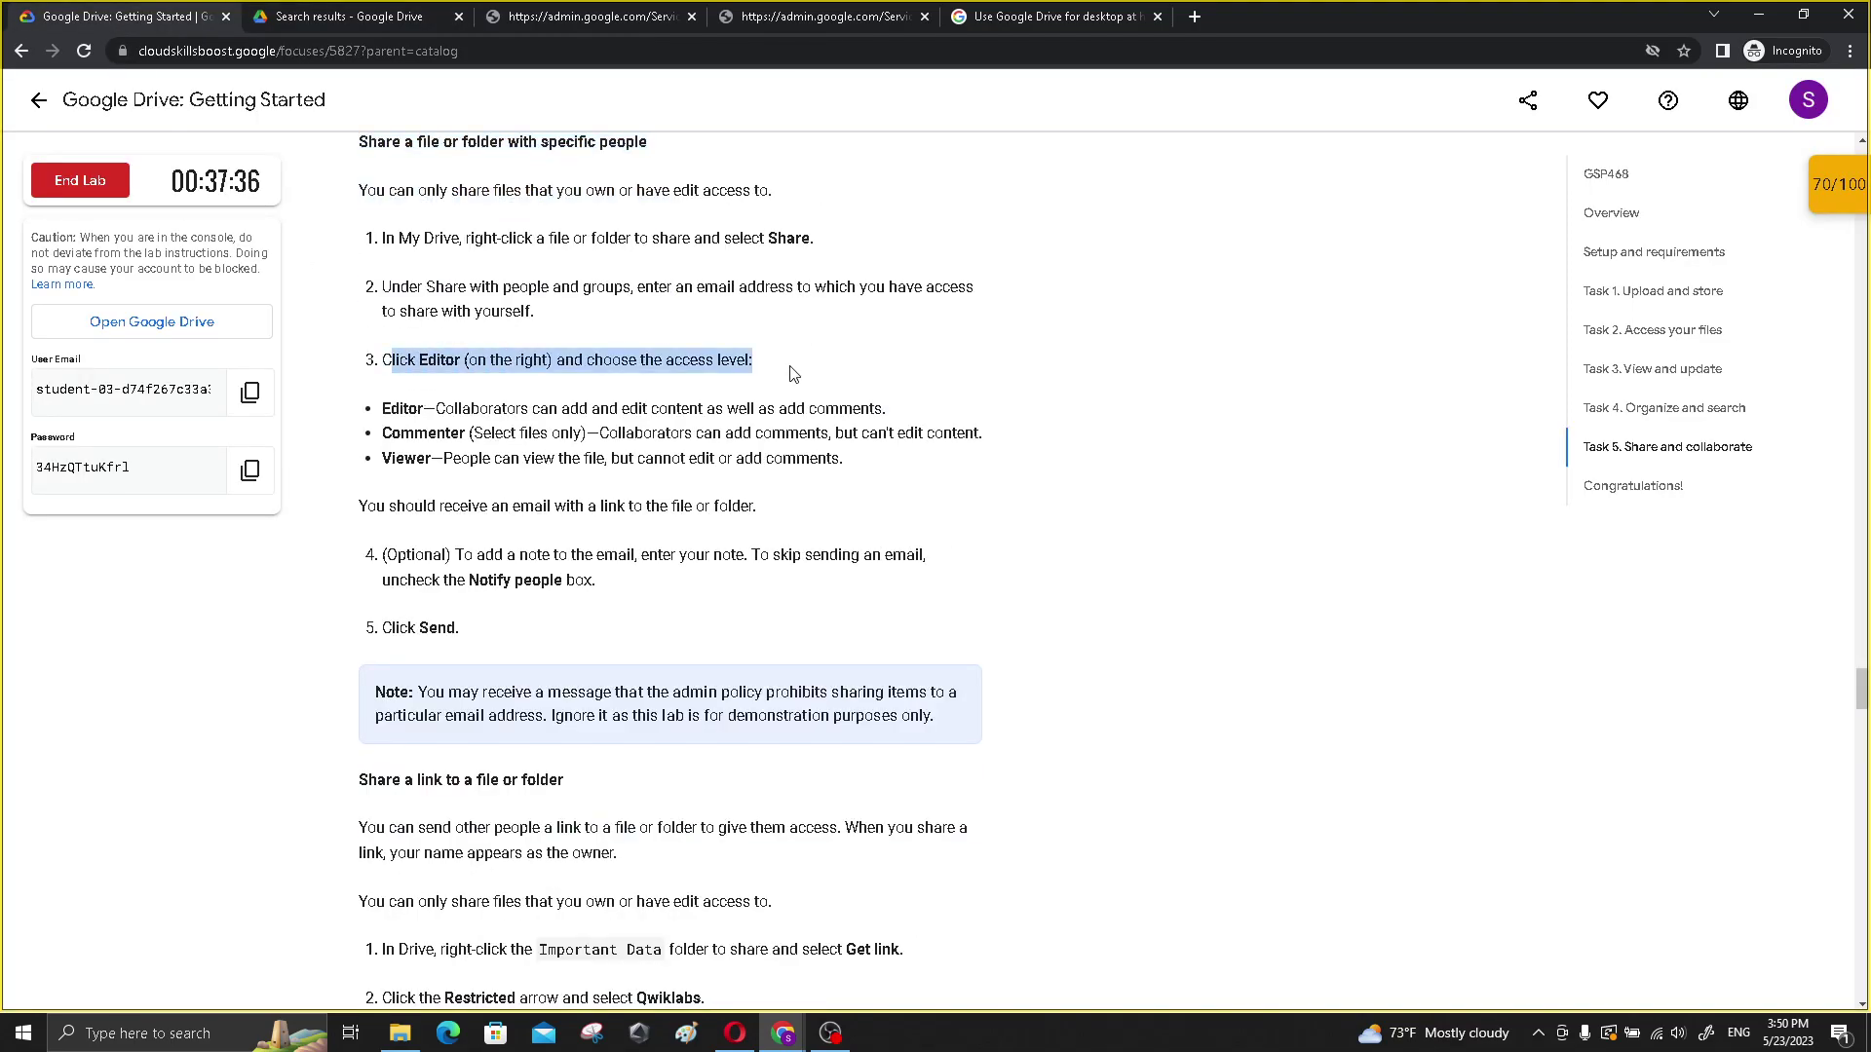
scroll(511, 438, down, 1)
drag(351, 414, 663, 492)
scroll(419, 421, down, 2)
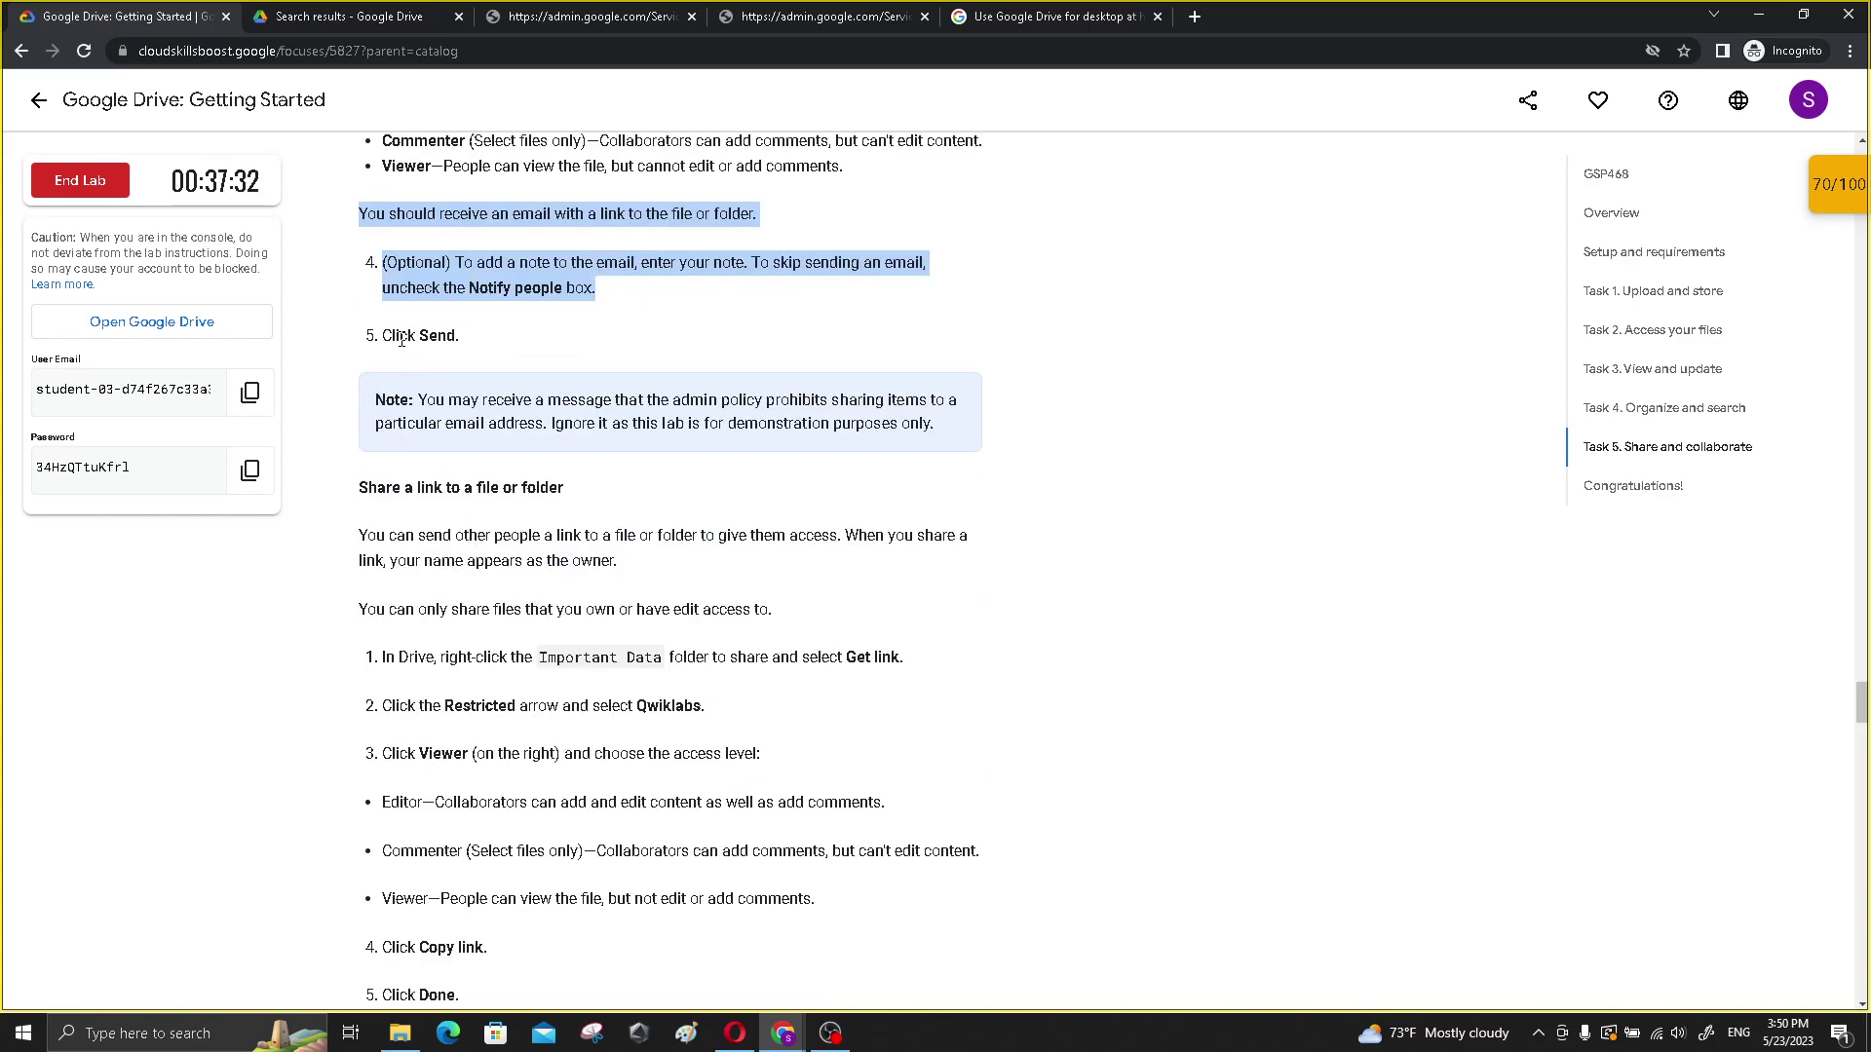
scroll(439, 494, down, 1)
drag(369, 389, 564, 391)
scroll(564, 437, down, 1)
scroll(564, 436, down, 1)
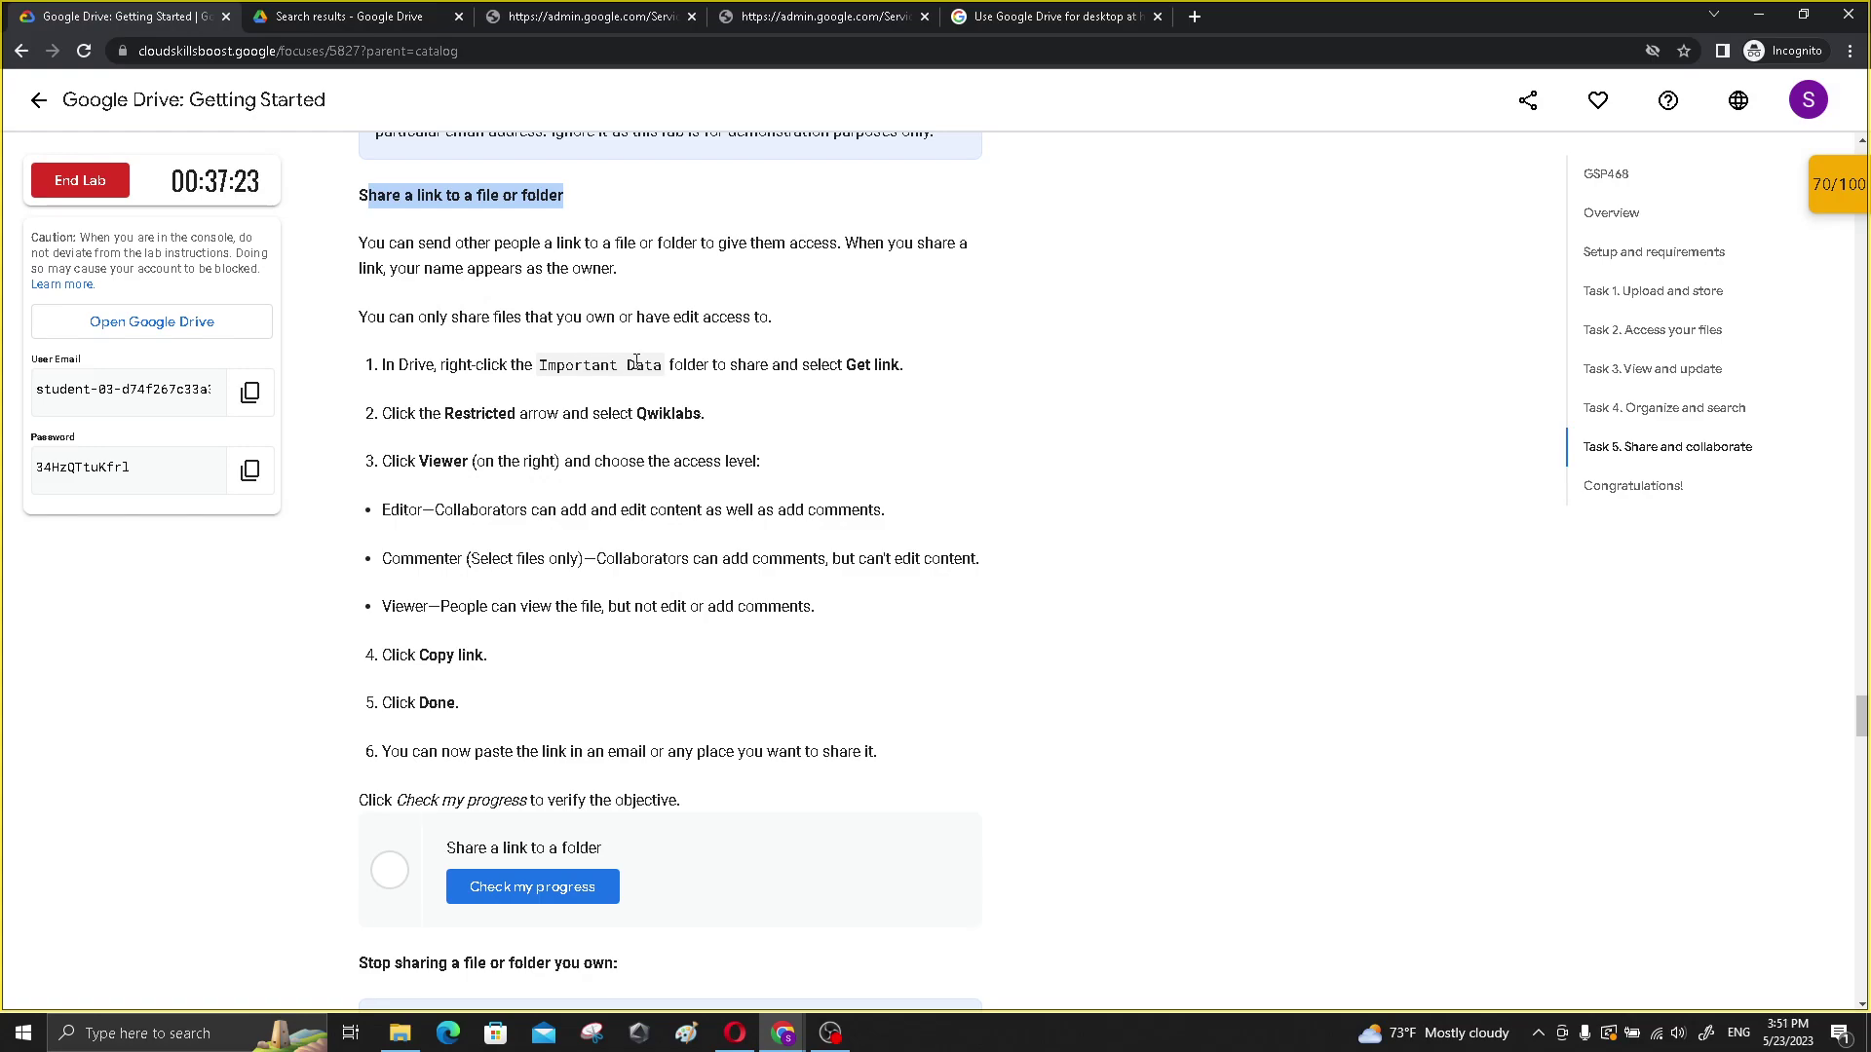
click(380, 17)
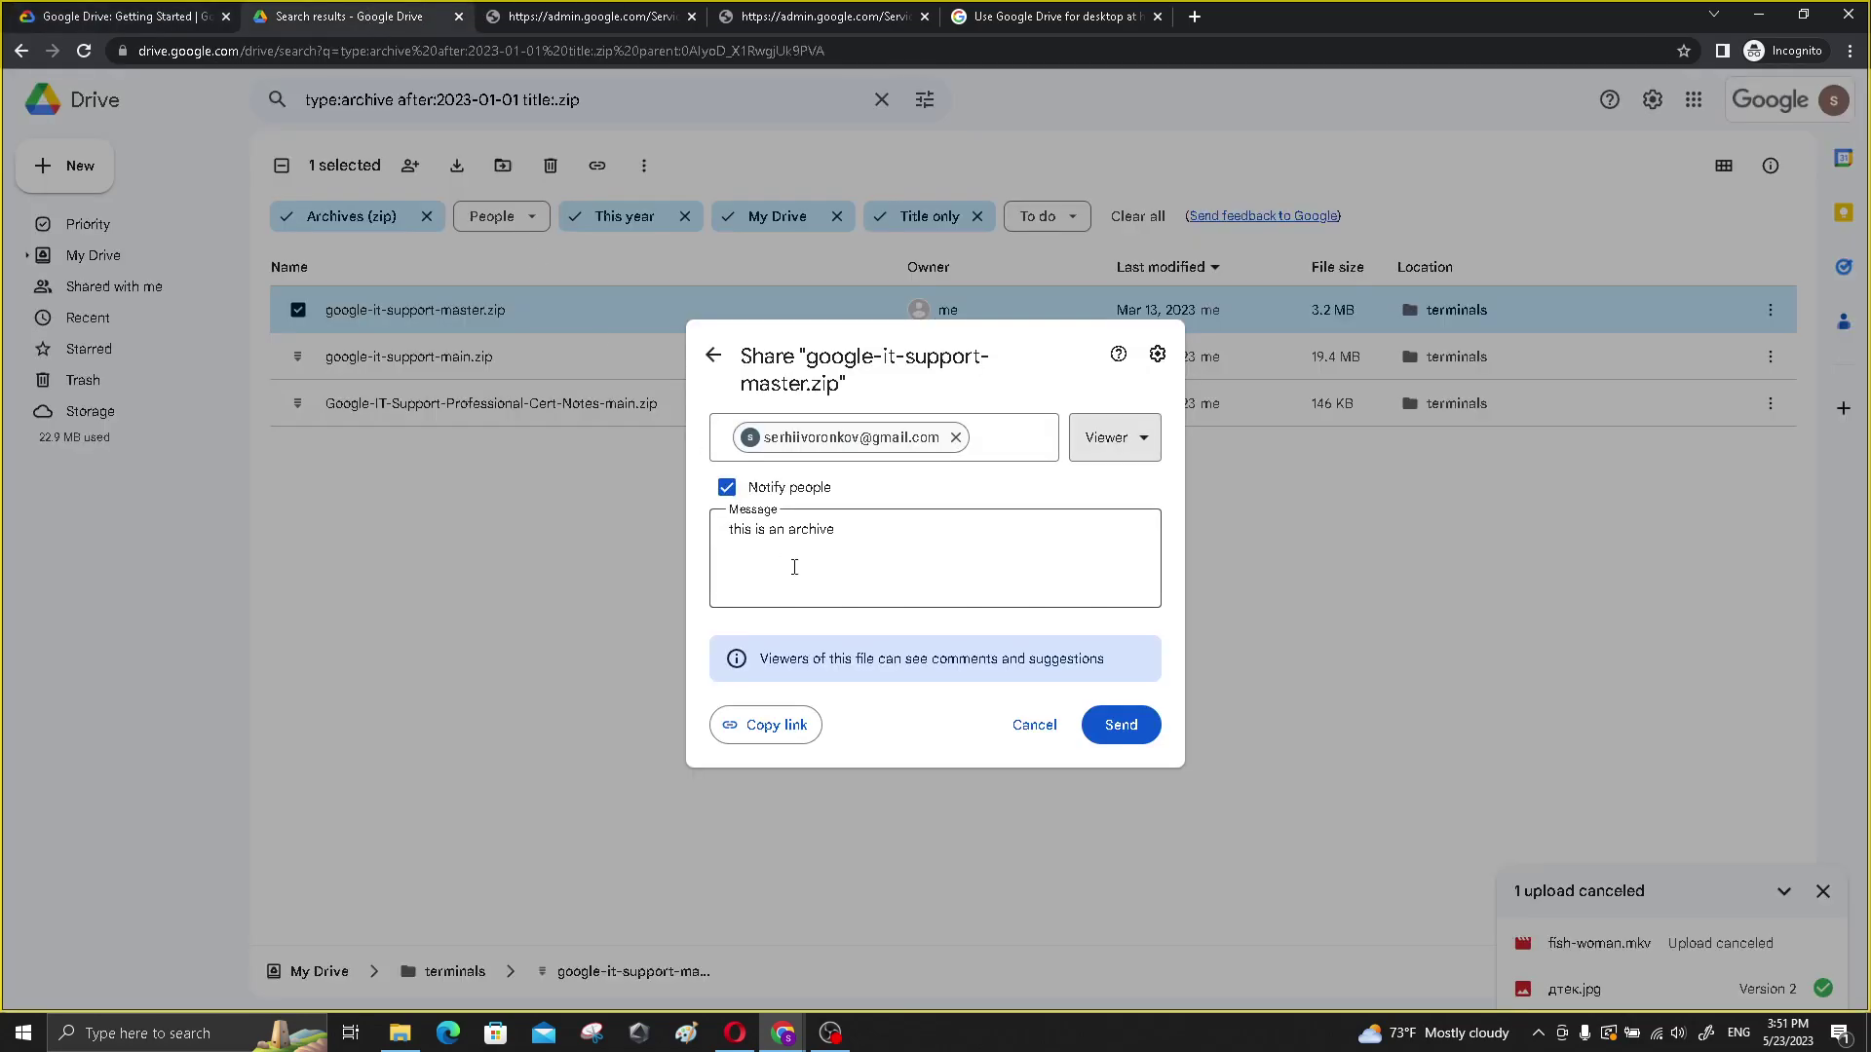
- Try sending the Viewer invitation for the zip archive and dismiss the Can't share error
click(1133, 730)
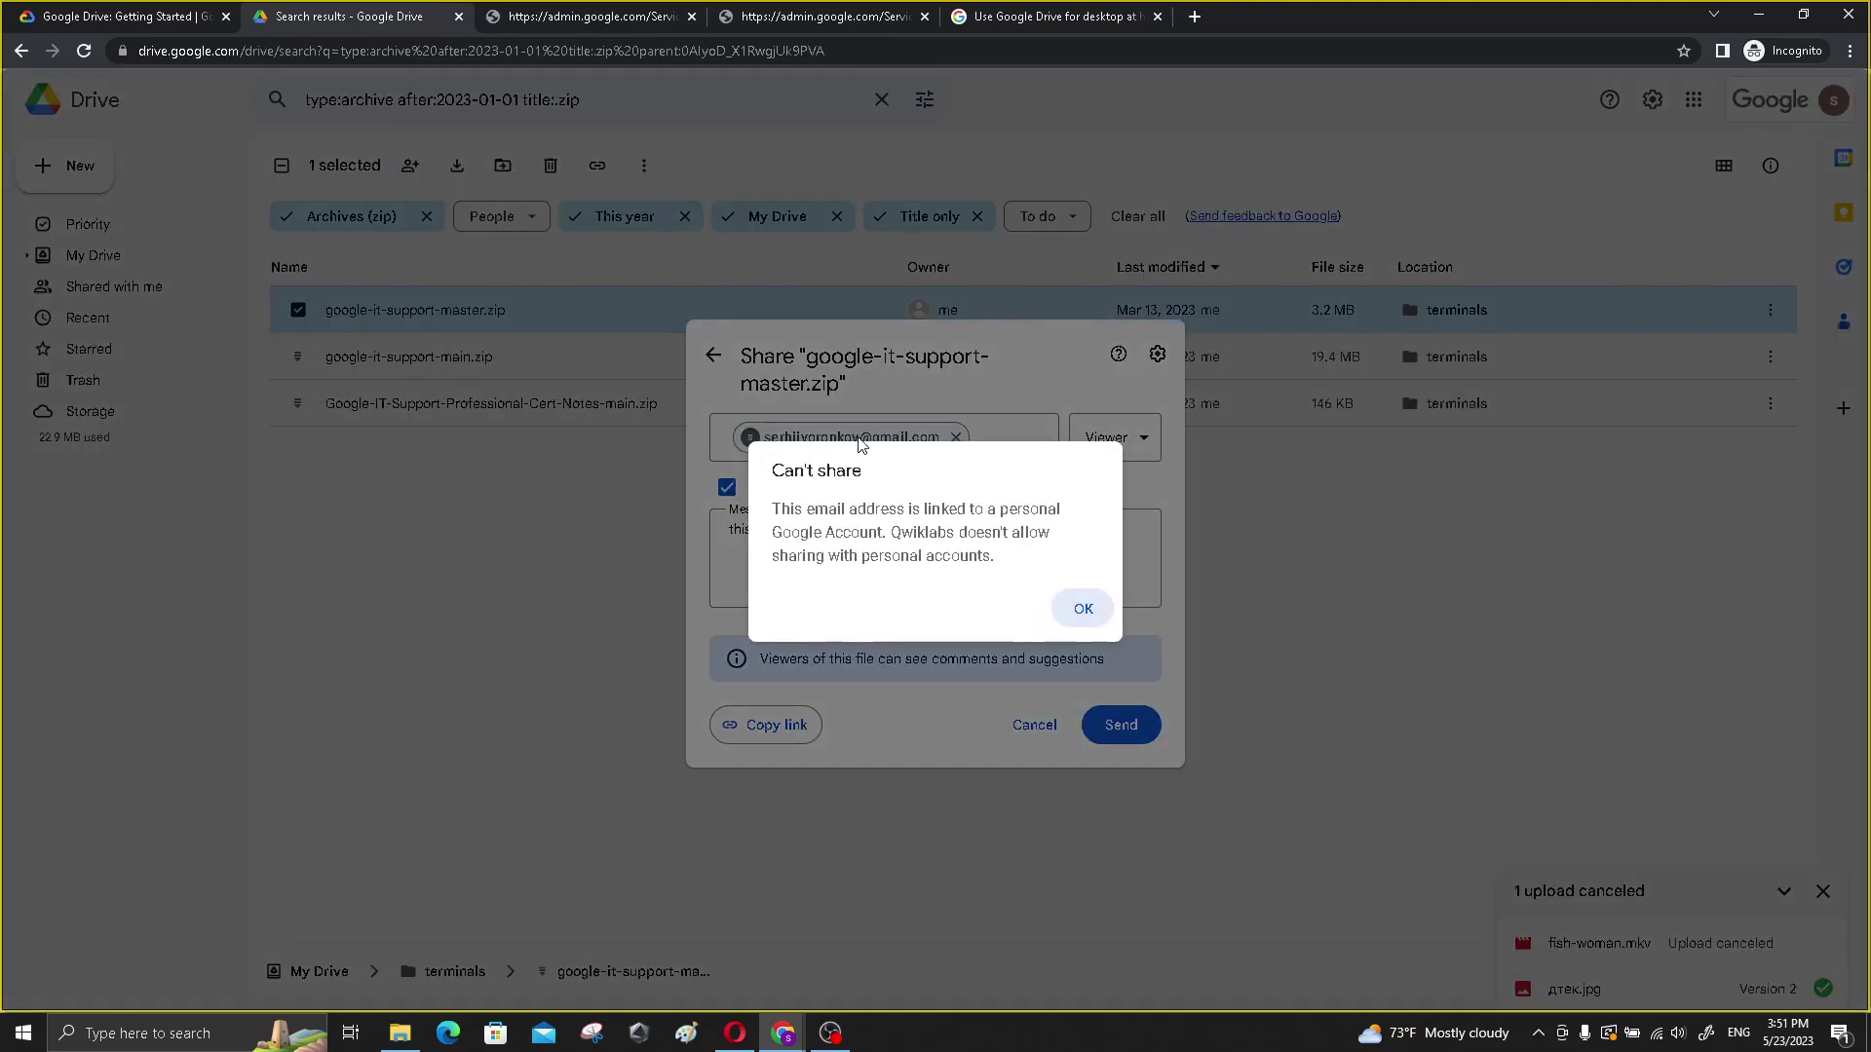
click(1078, 612)
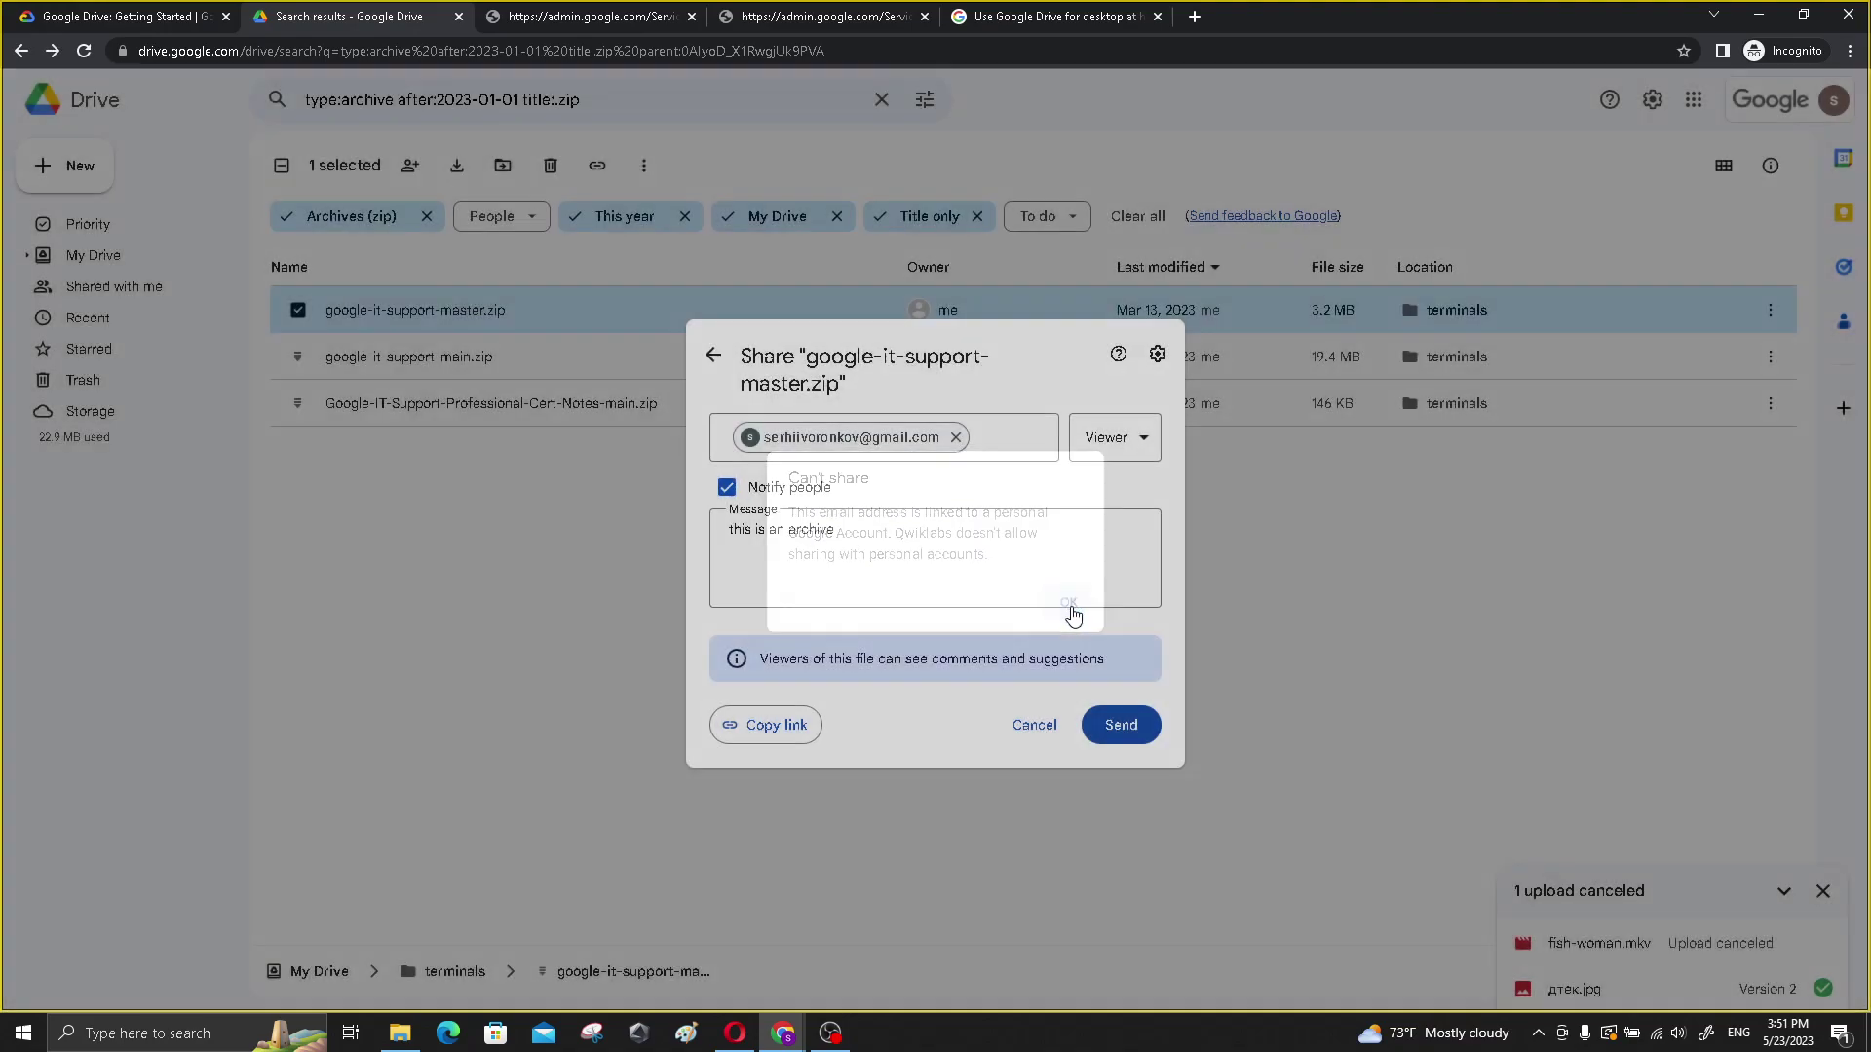
mouse_move(957, 440)
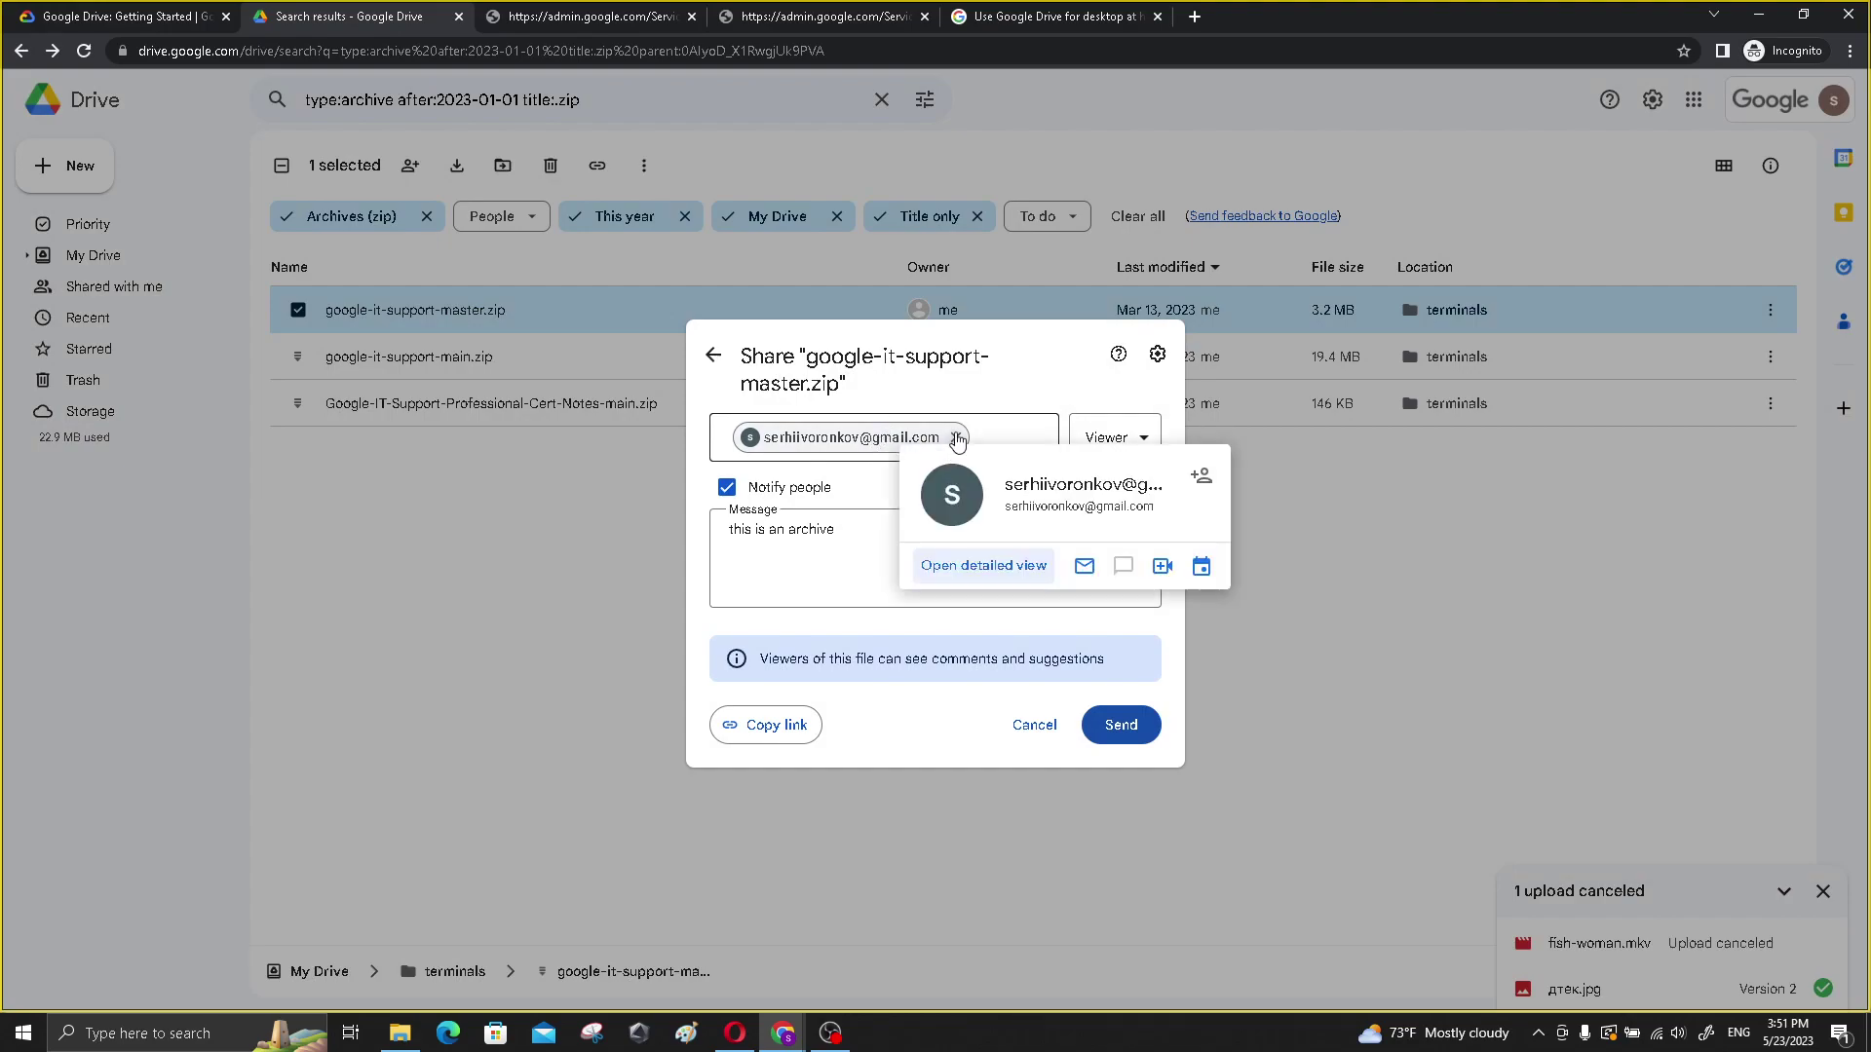
- Reread the lab's link-sharing steps 1-2 and the access-level steps
key(ctrl+1)
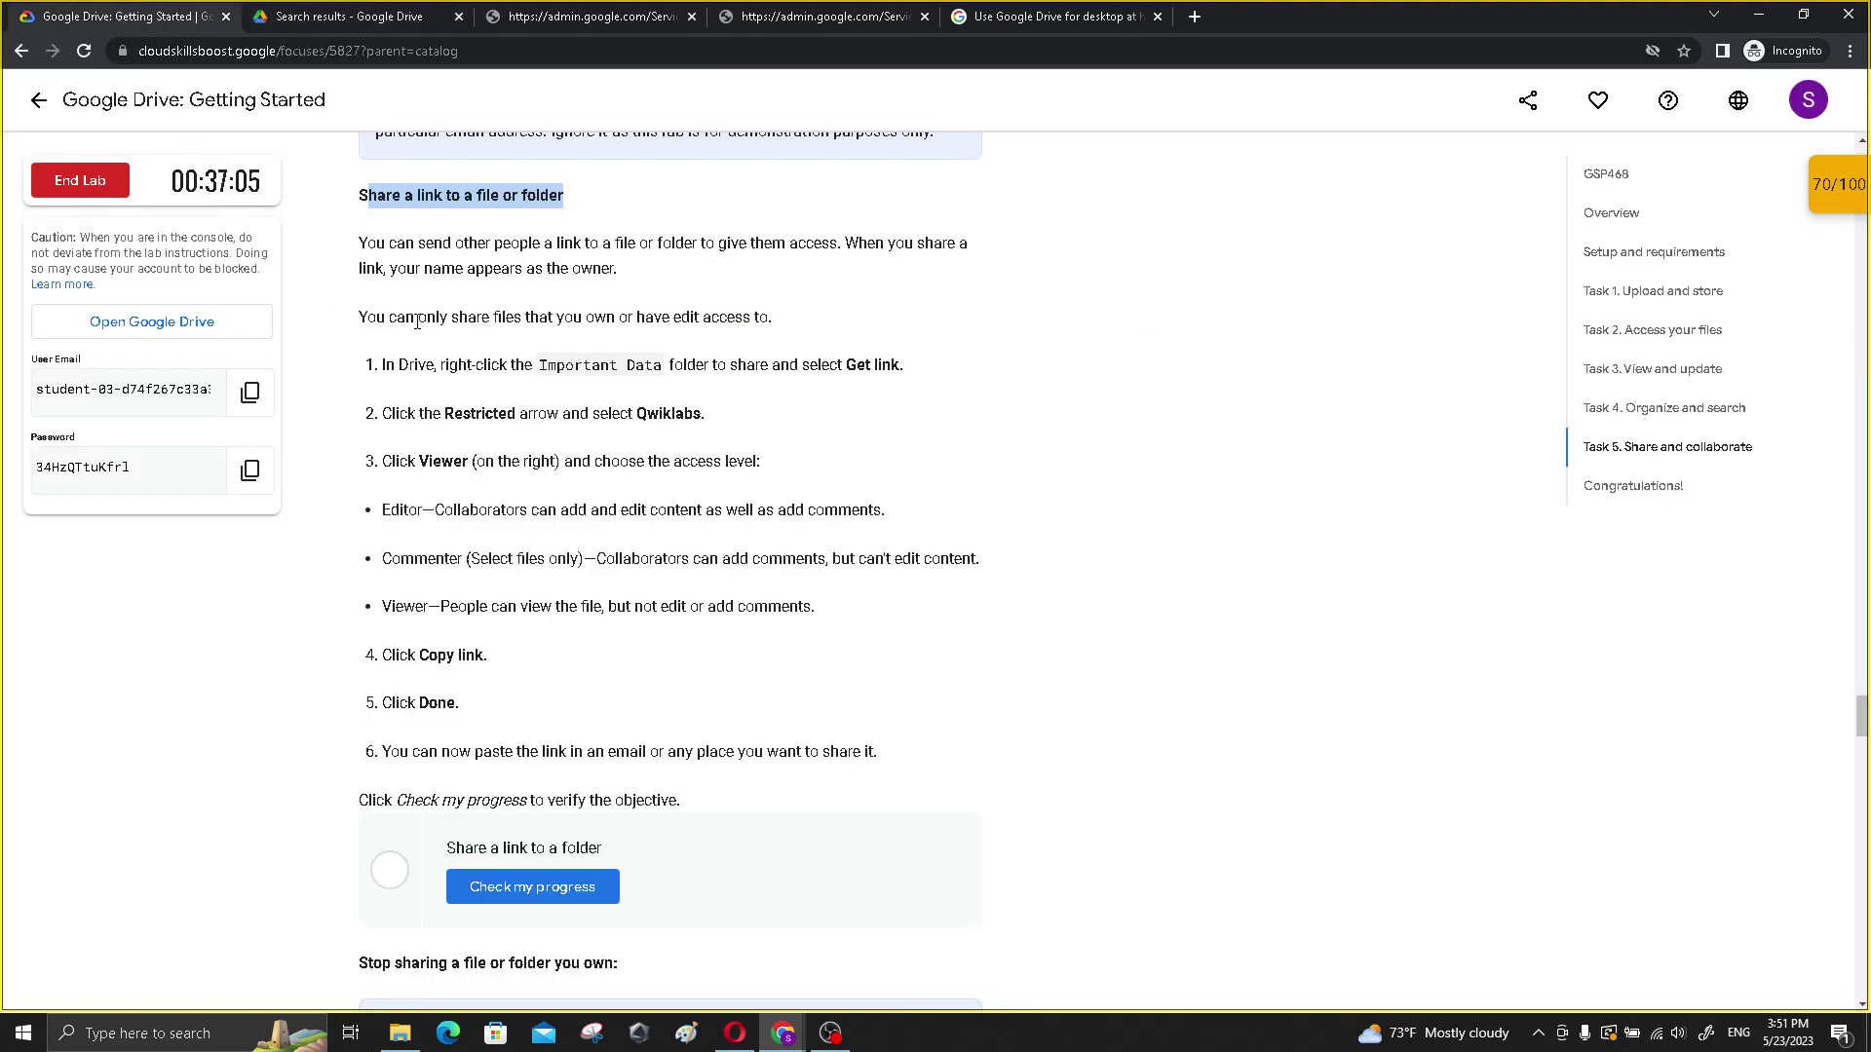
drag(380, 364, 737, 421)
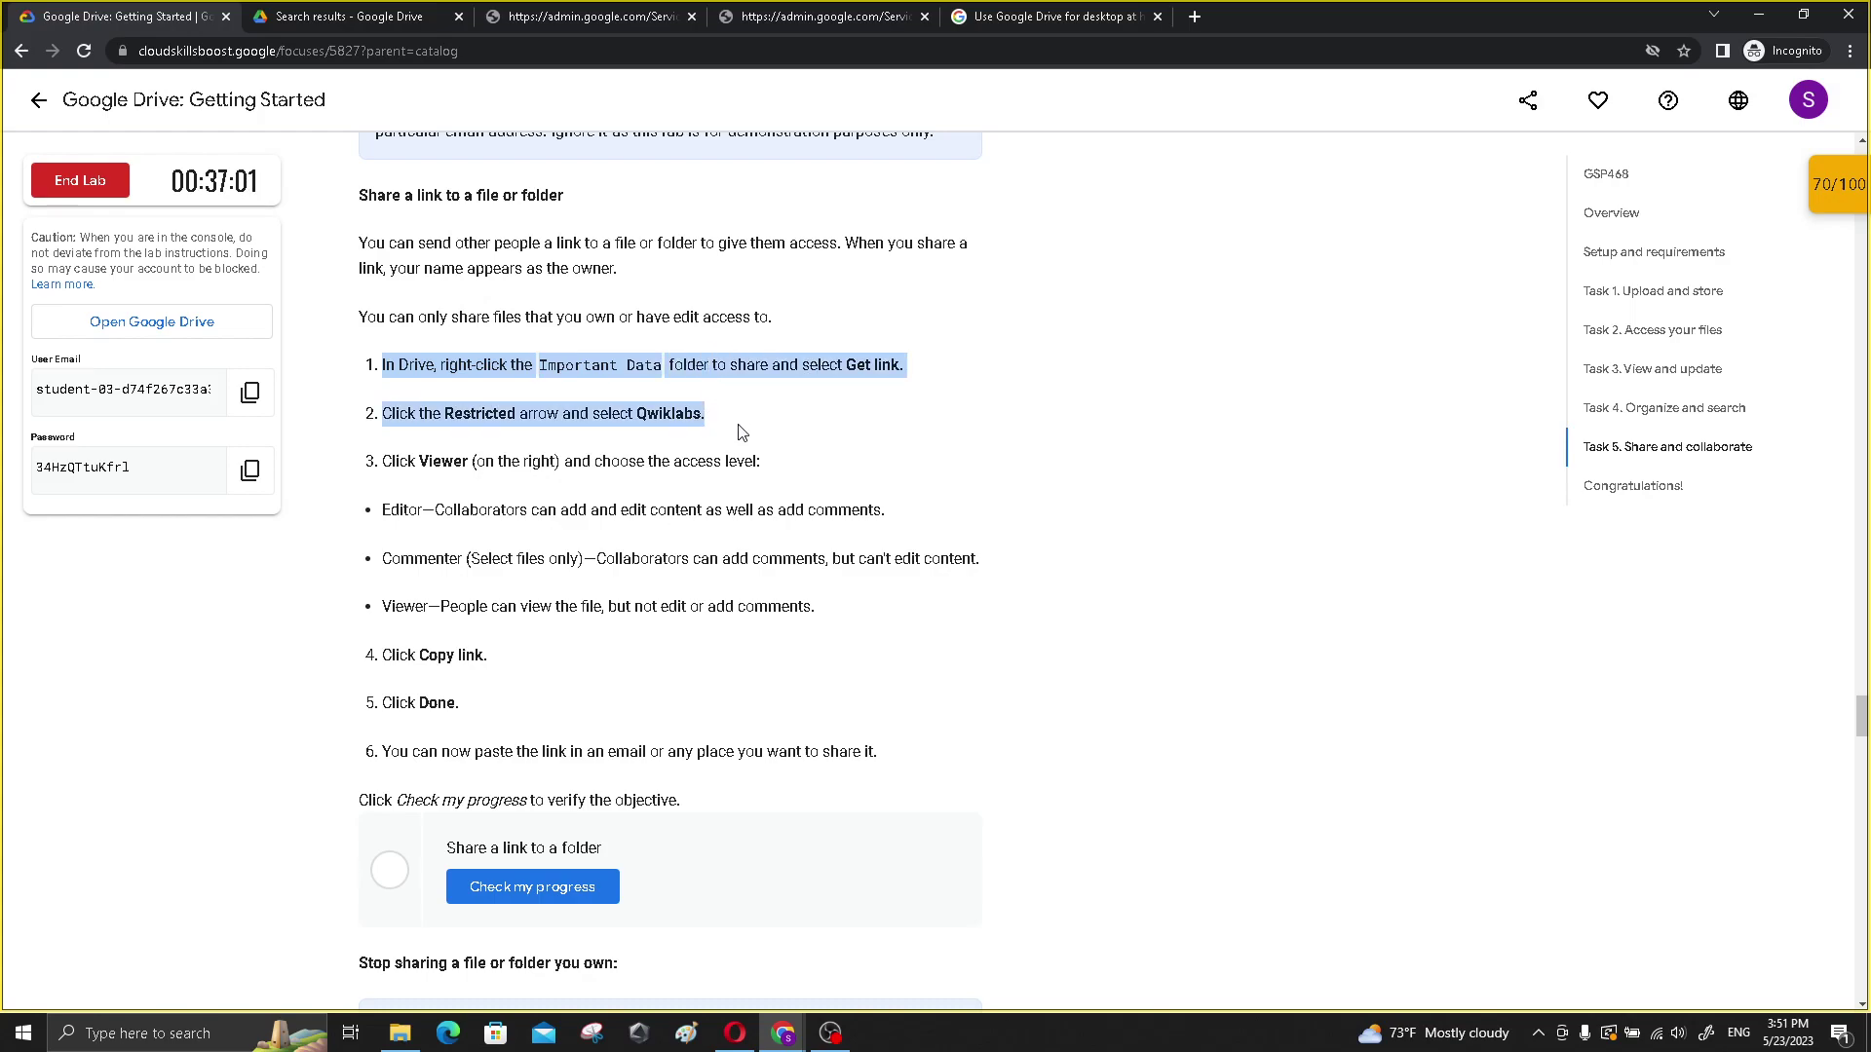
drag(743, 434, 634, 647)
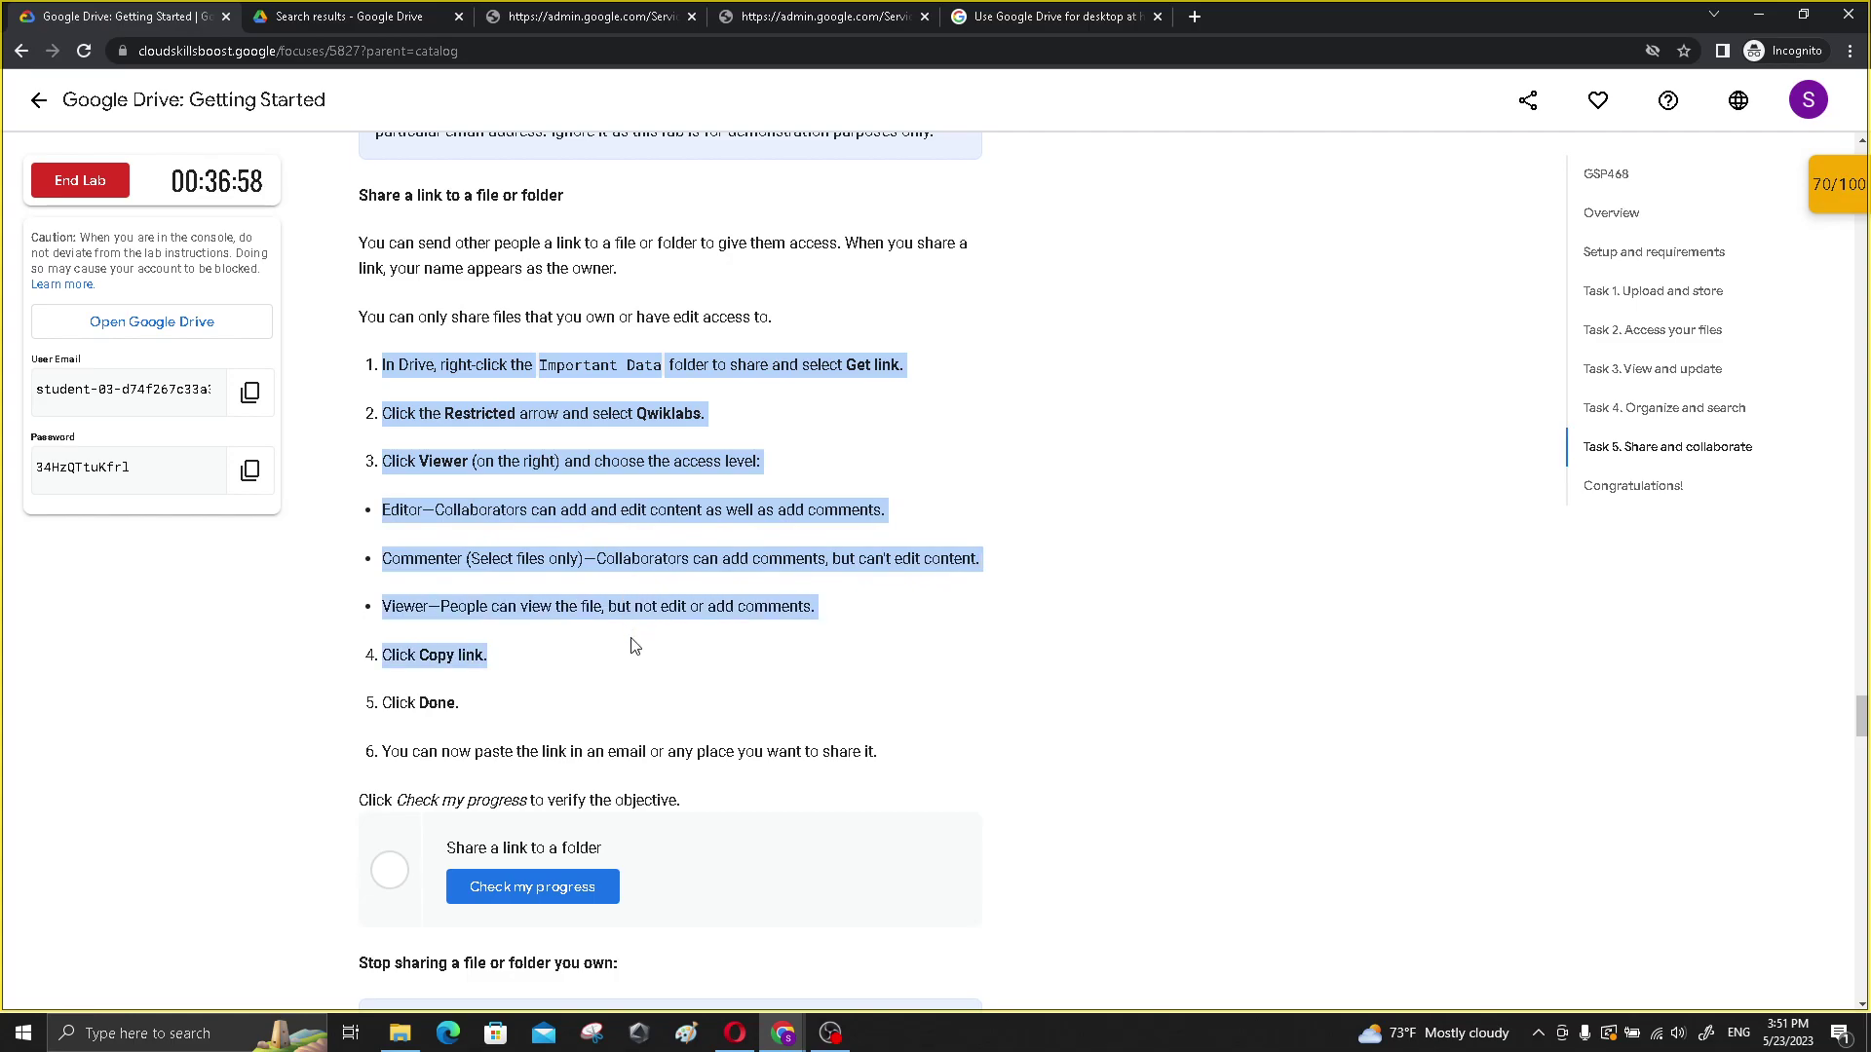
- Cancel the invitation to the personal address and close the archive's sharing window
click(336, 30)
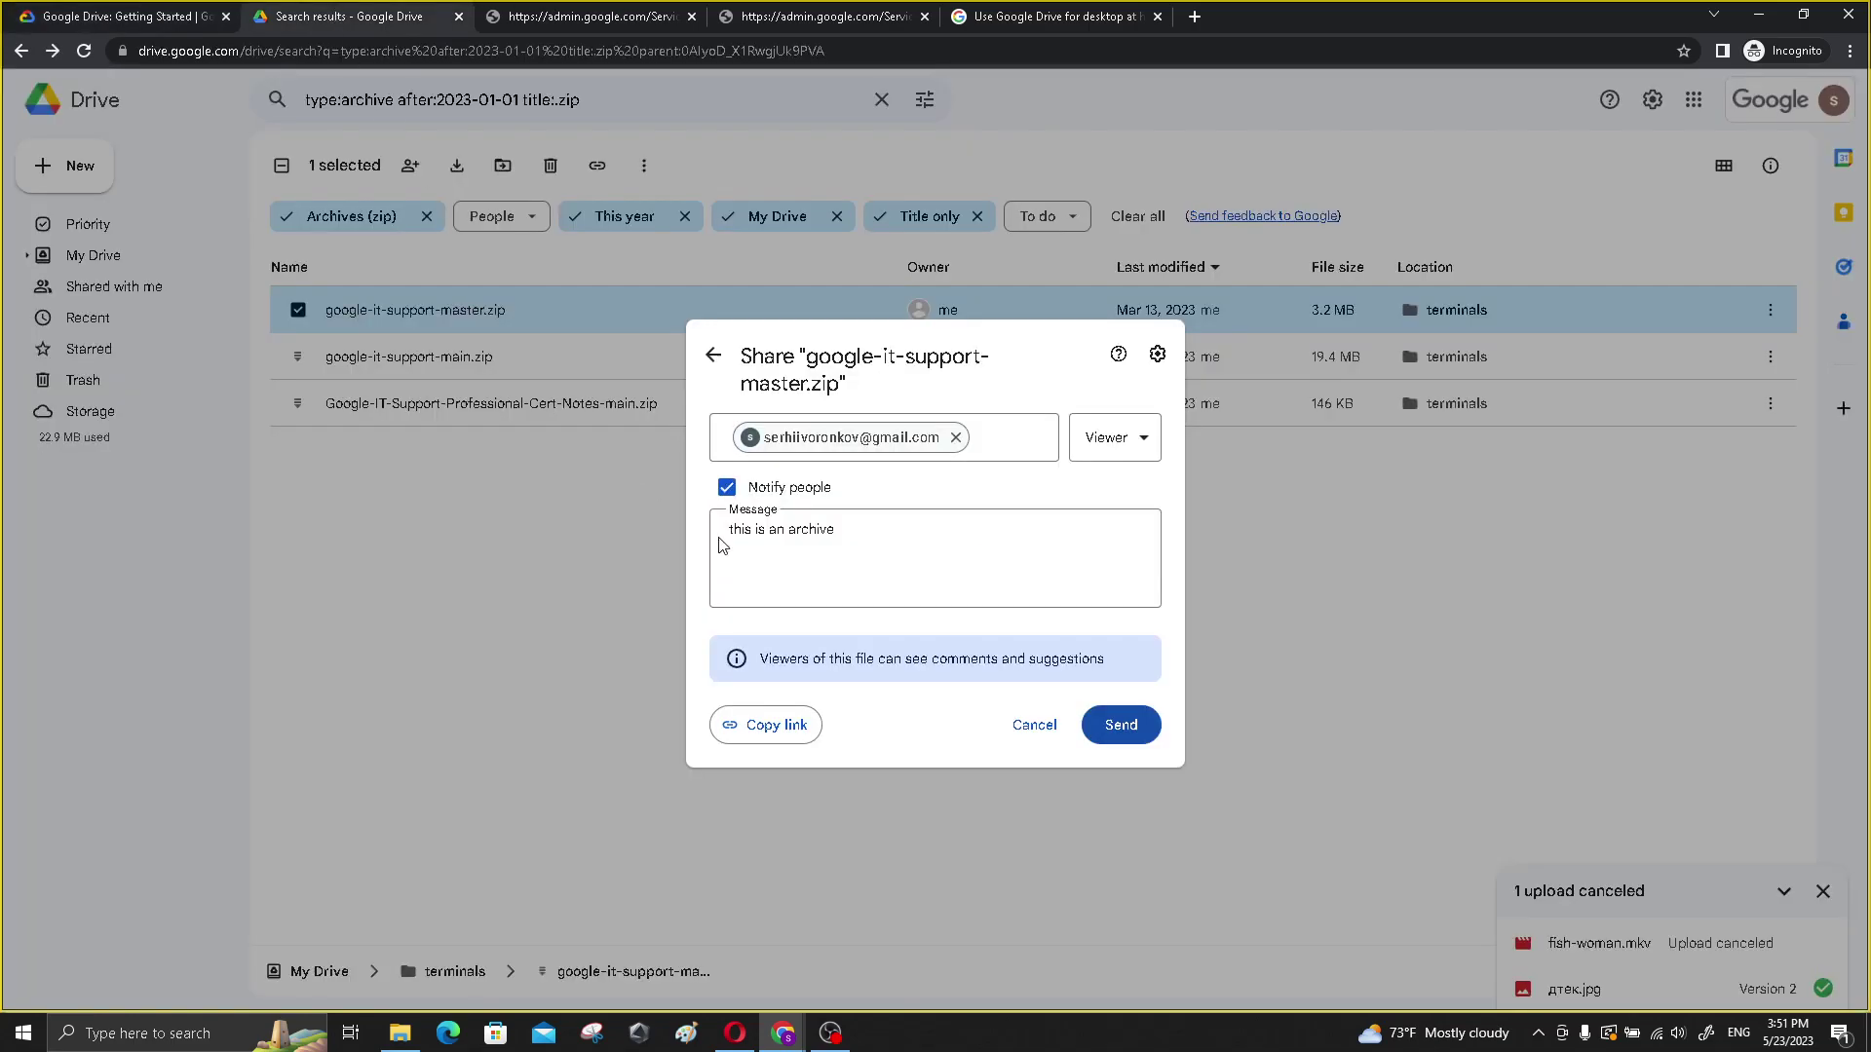
click(1037, 728)
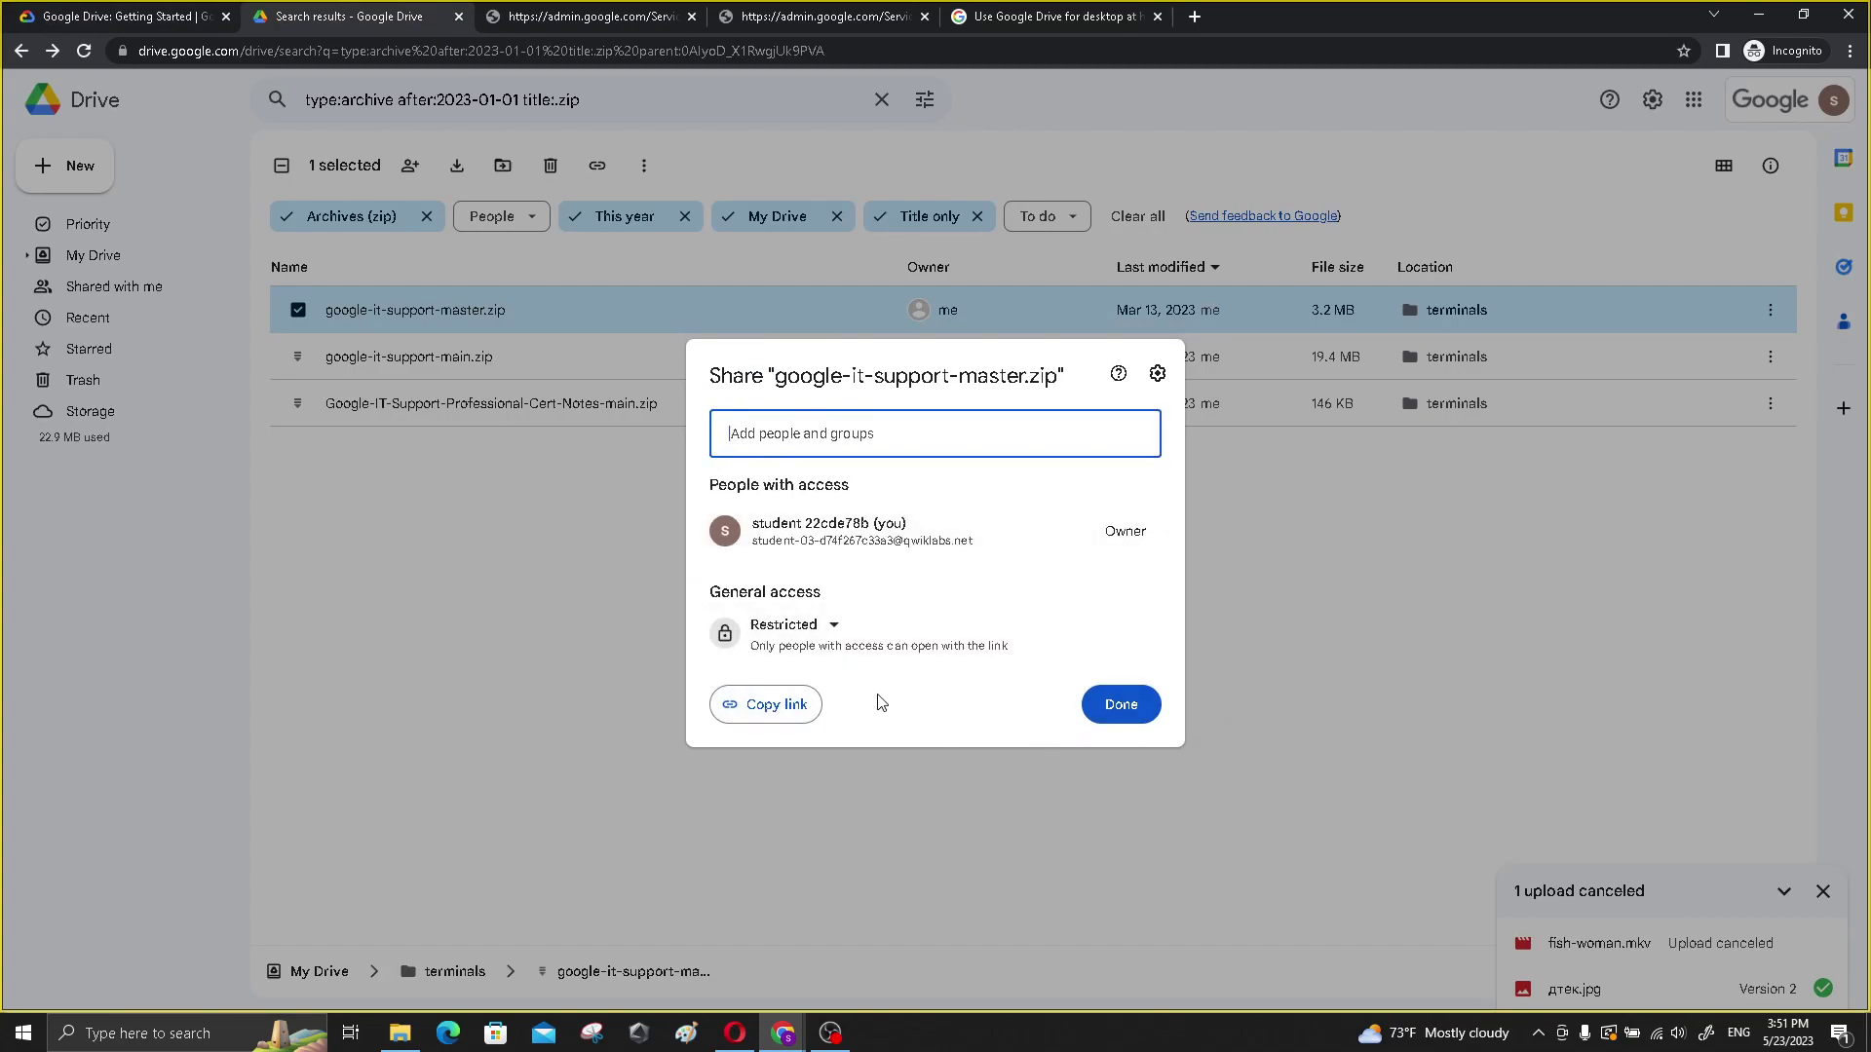
key(Escape)
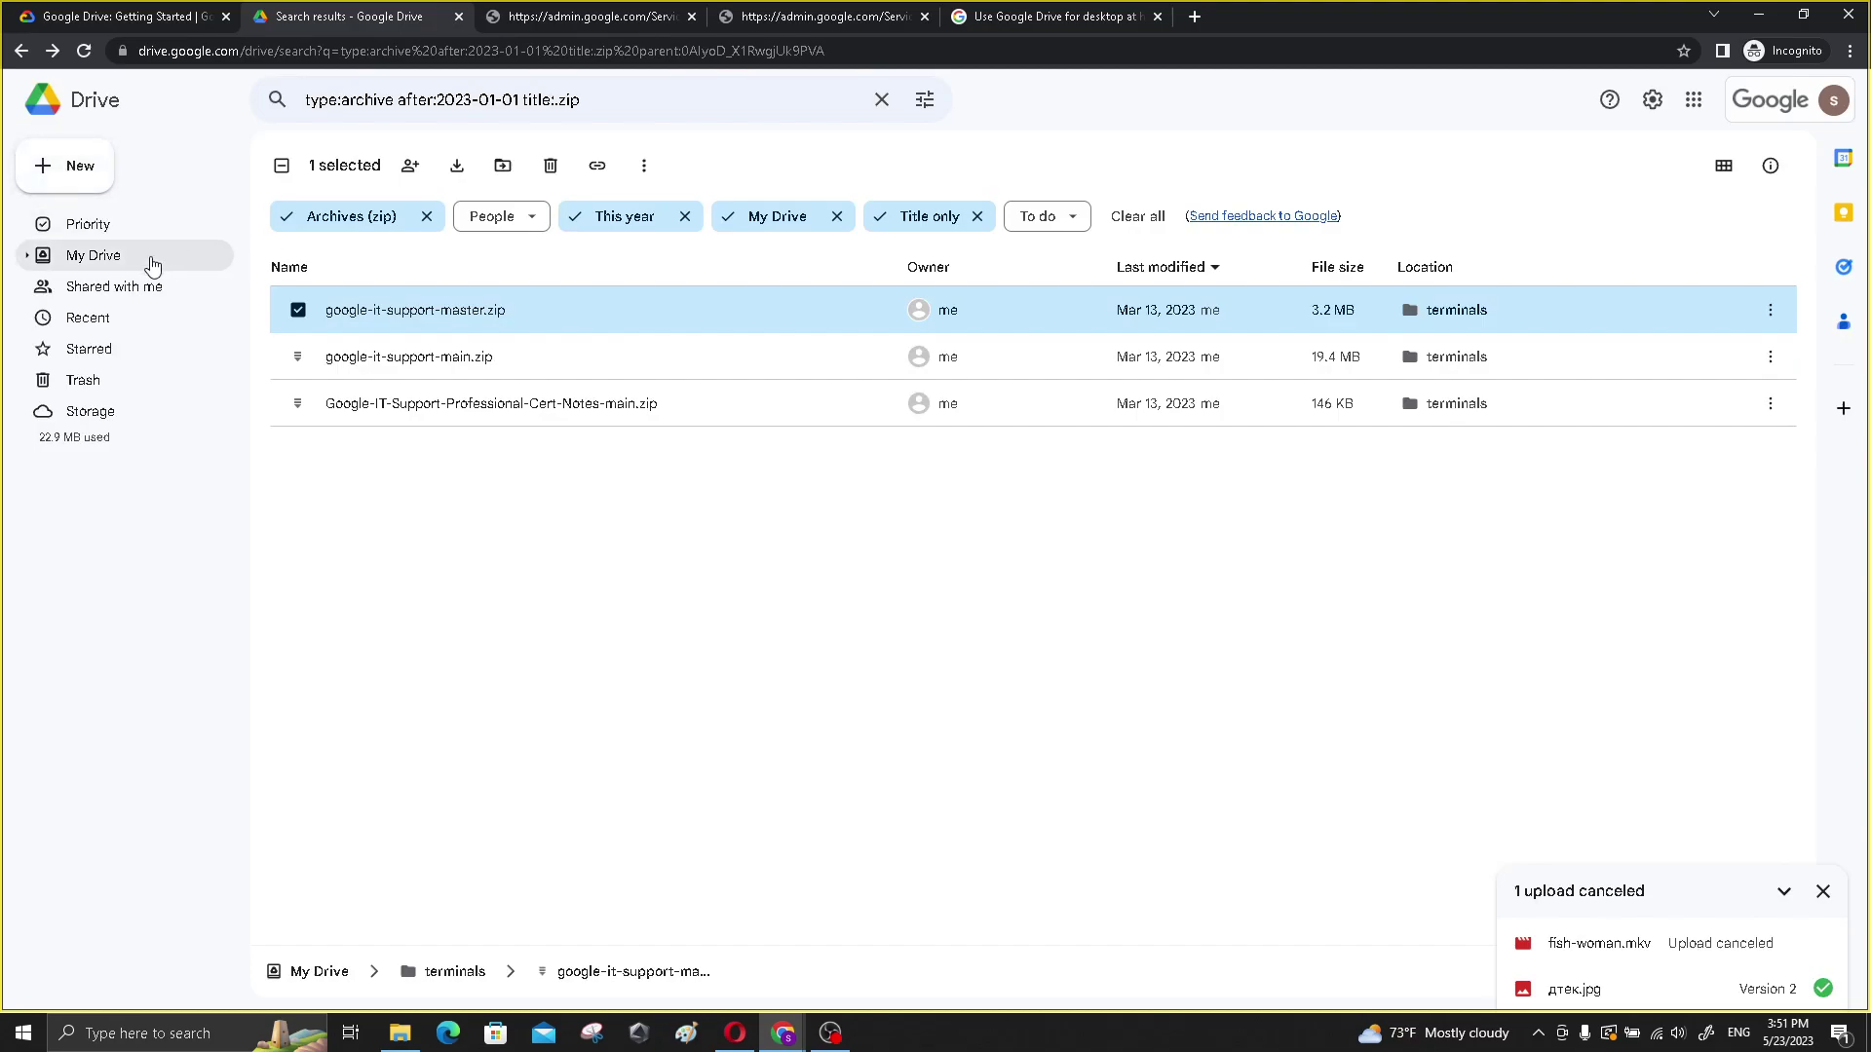
- Open link sharing for Important Data in My Drive and review its Restricted general access
click(117, 255)
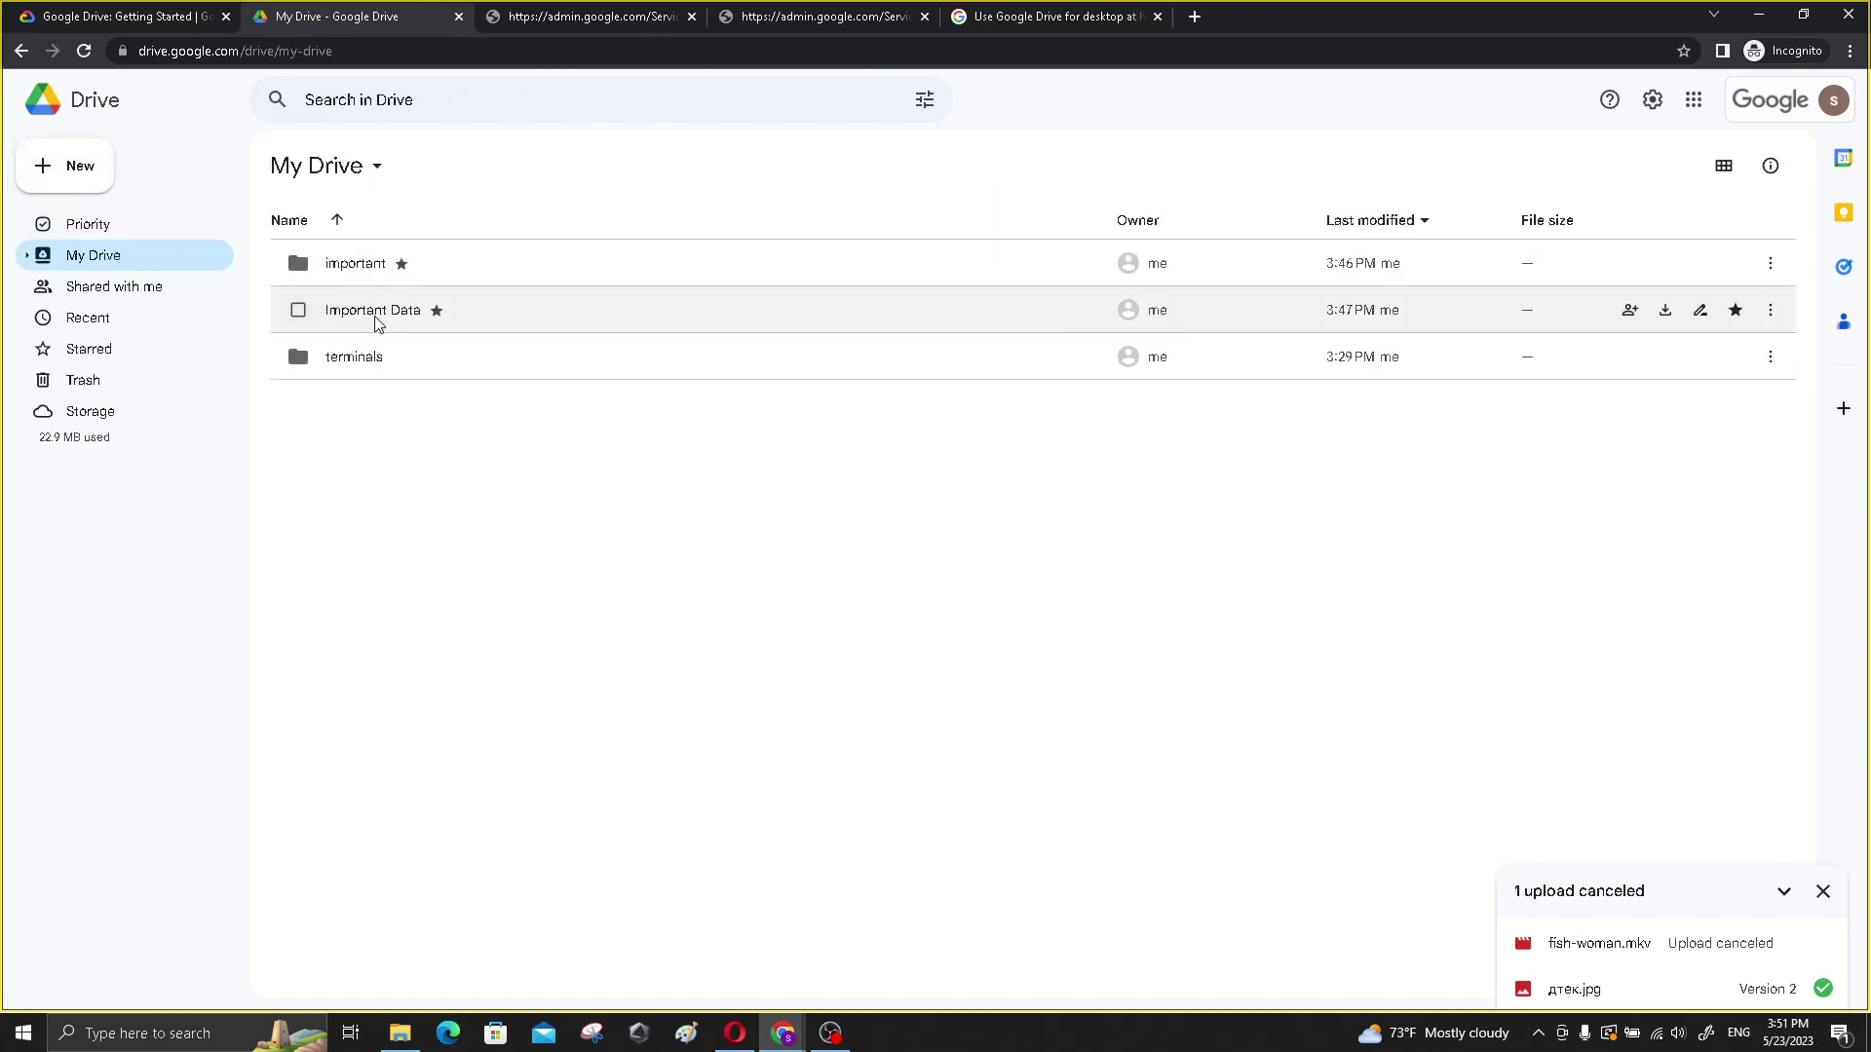
click(1769, 310)
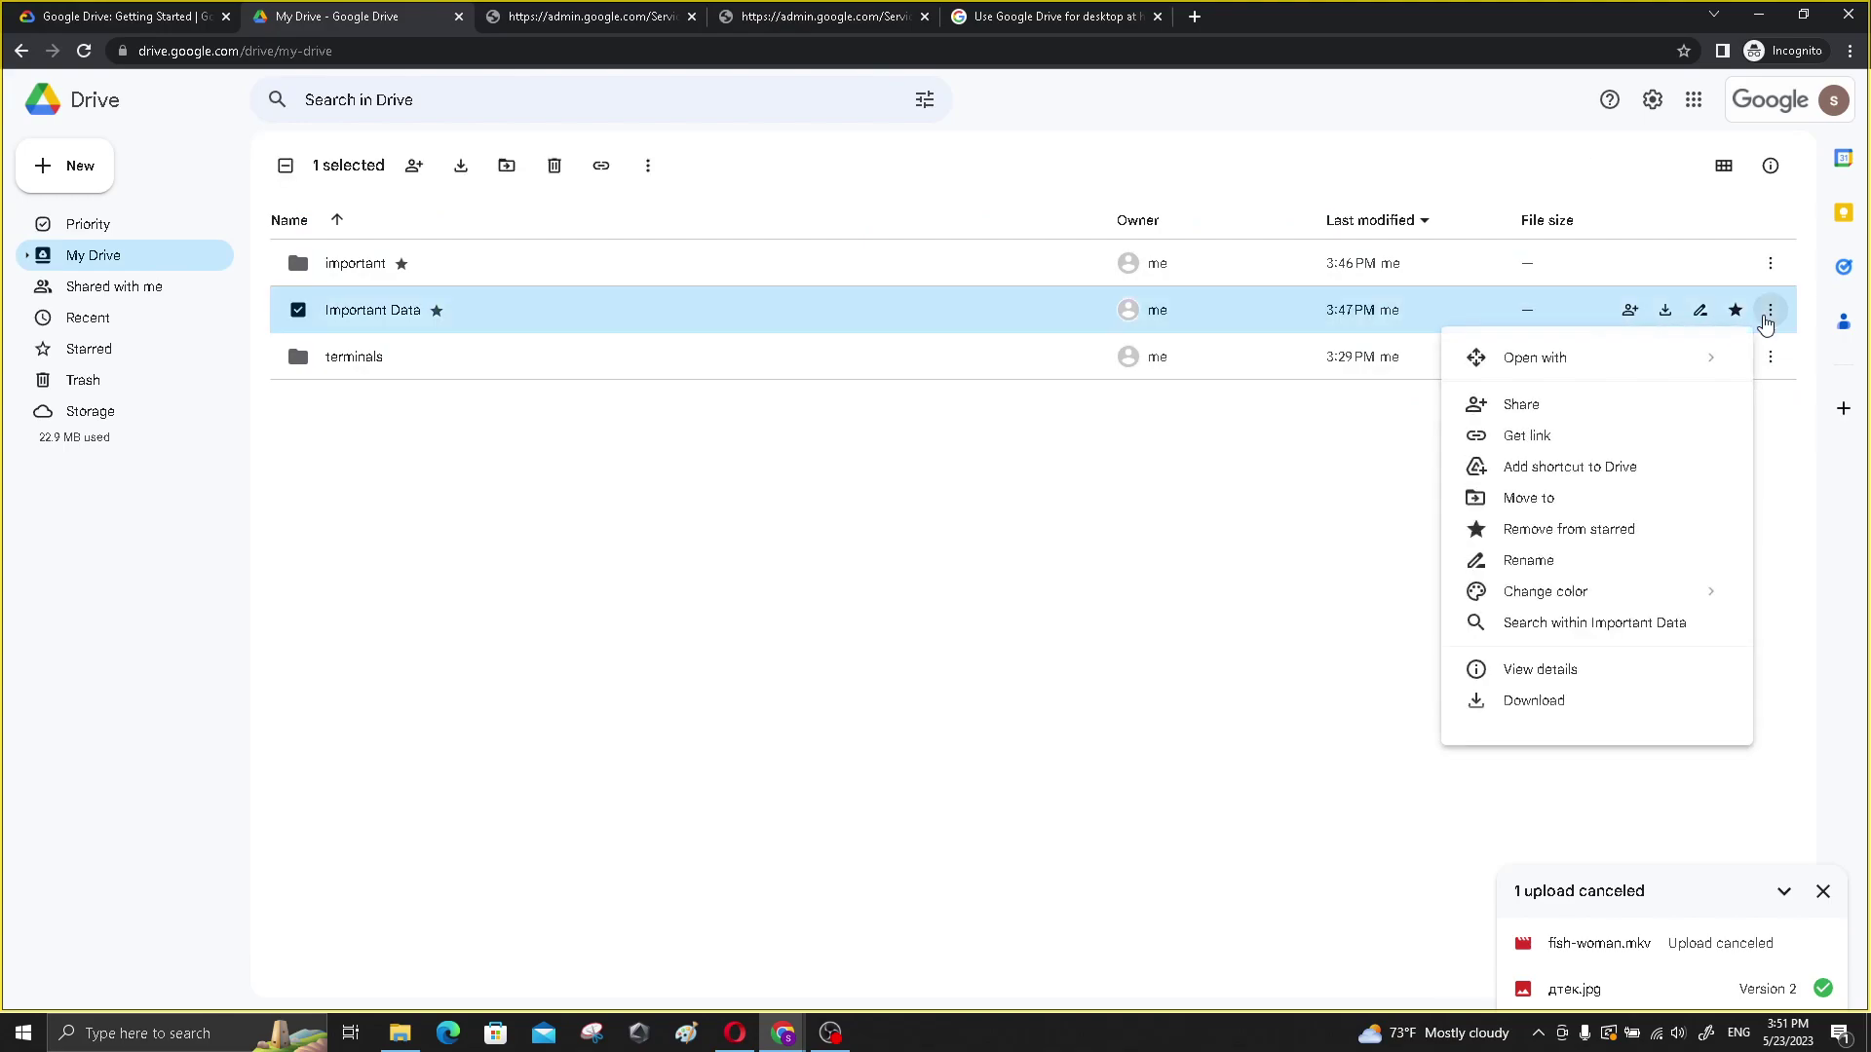
click(1553, 446)
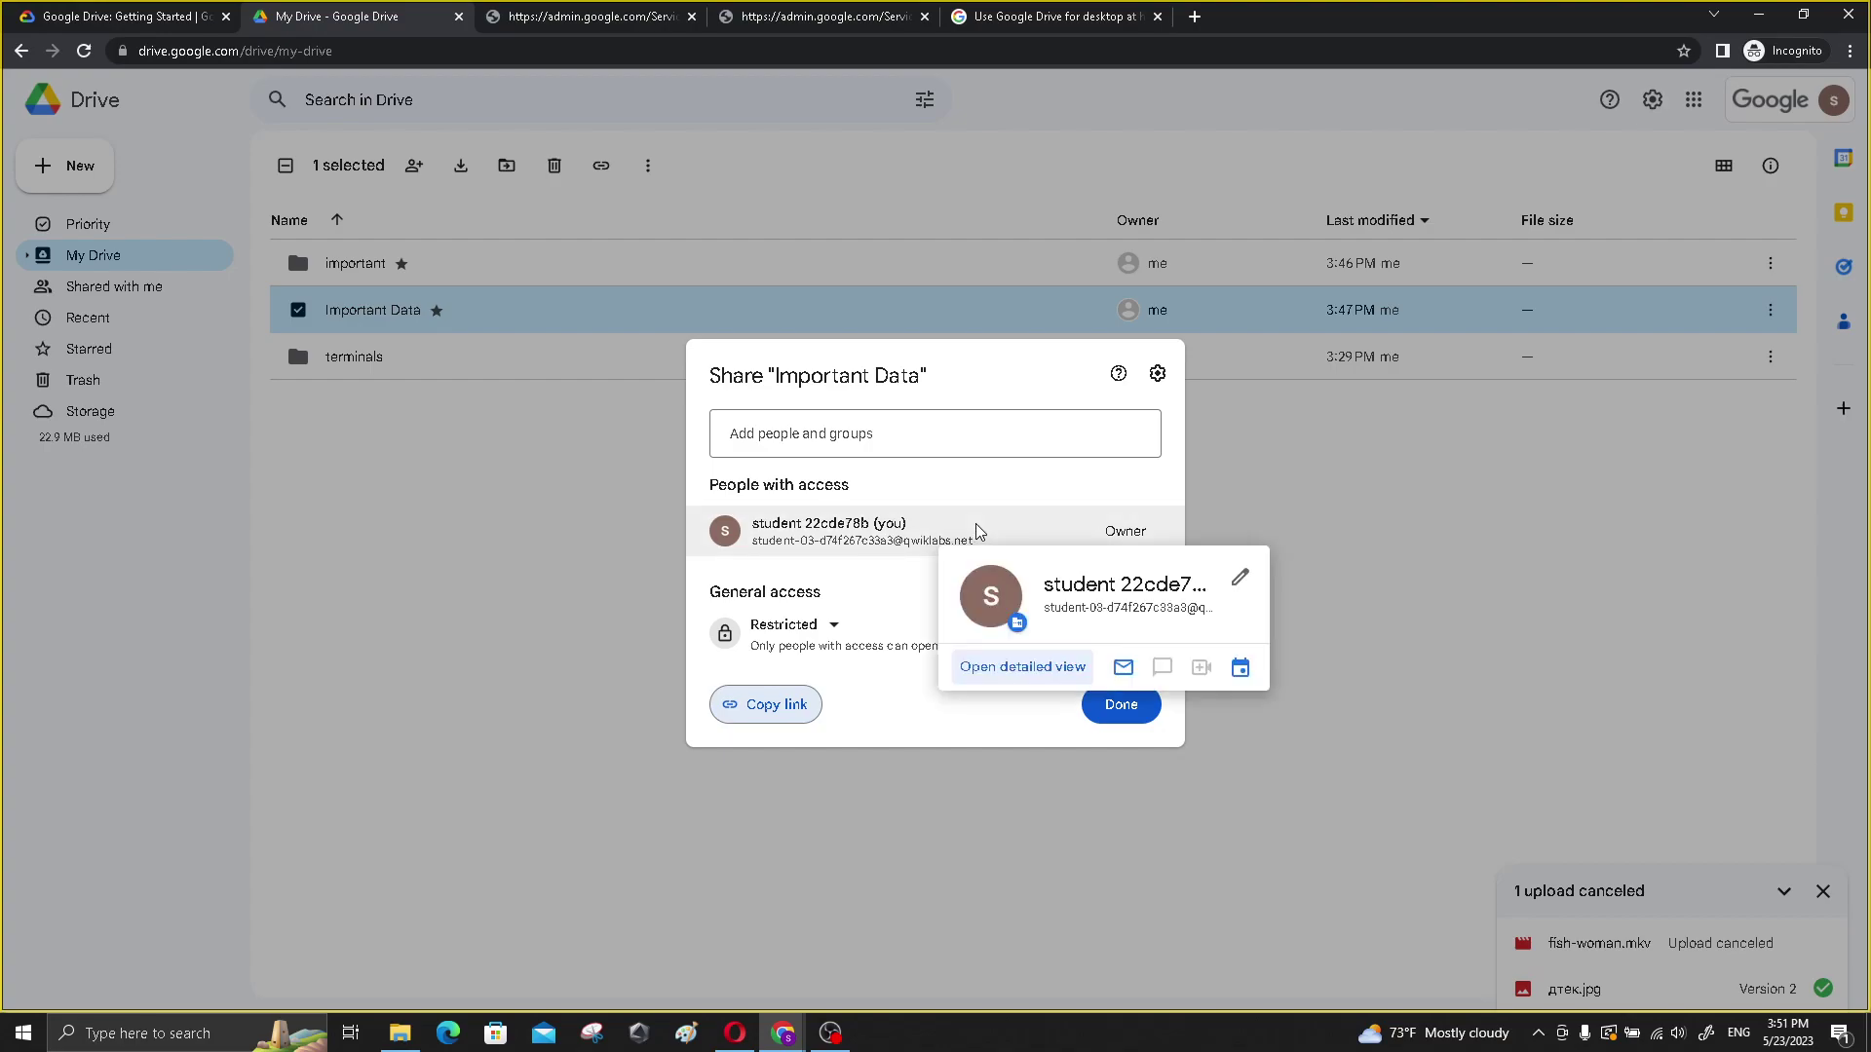
click(820, 629)
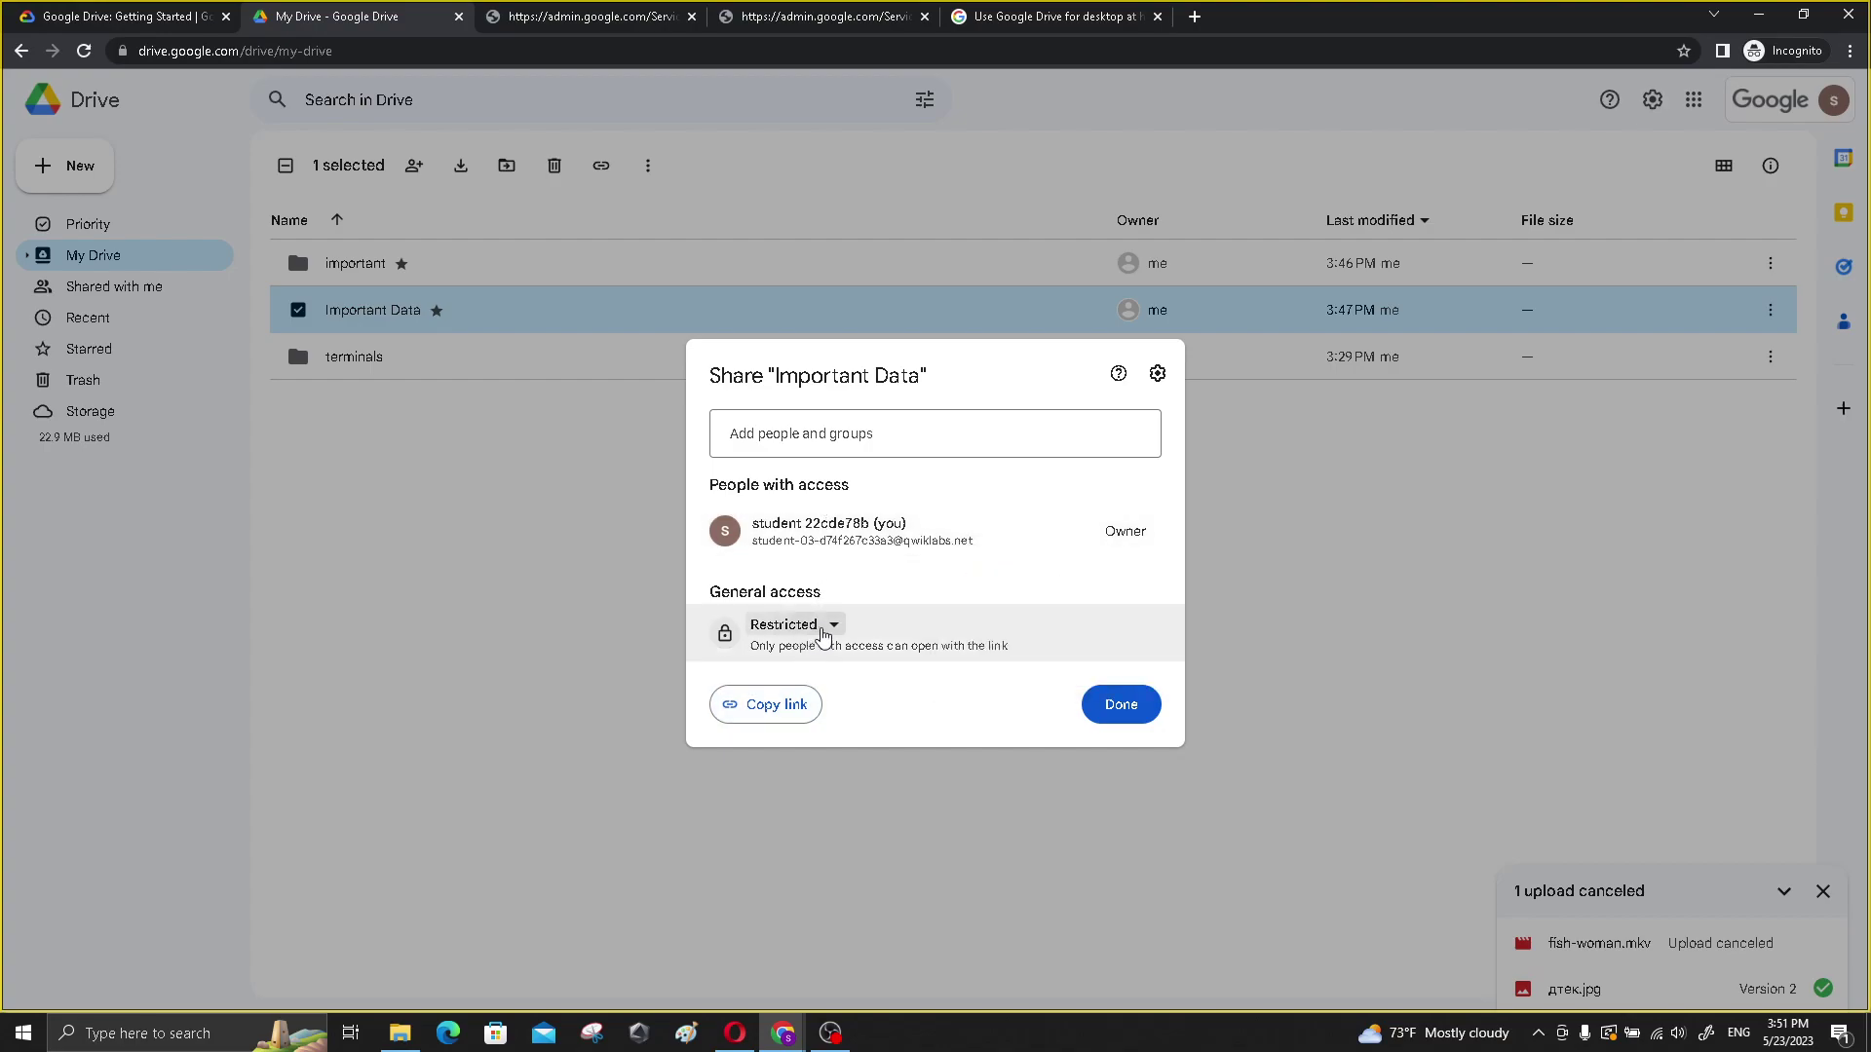
click(820, 630)
click(168, 12)
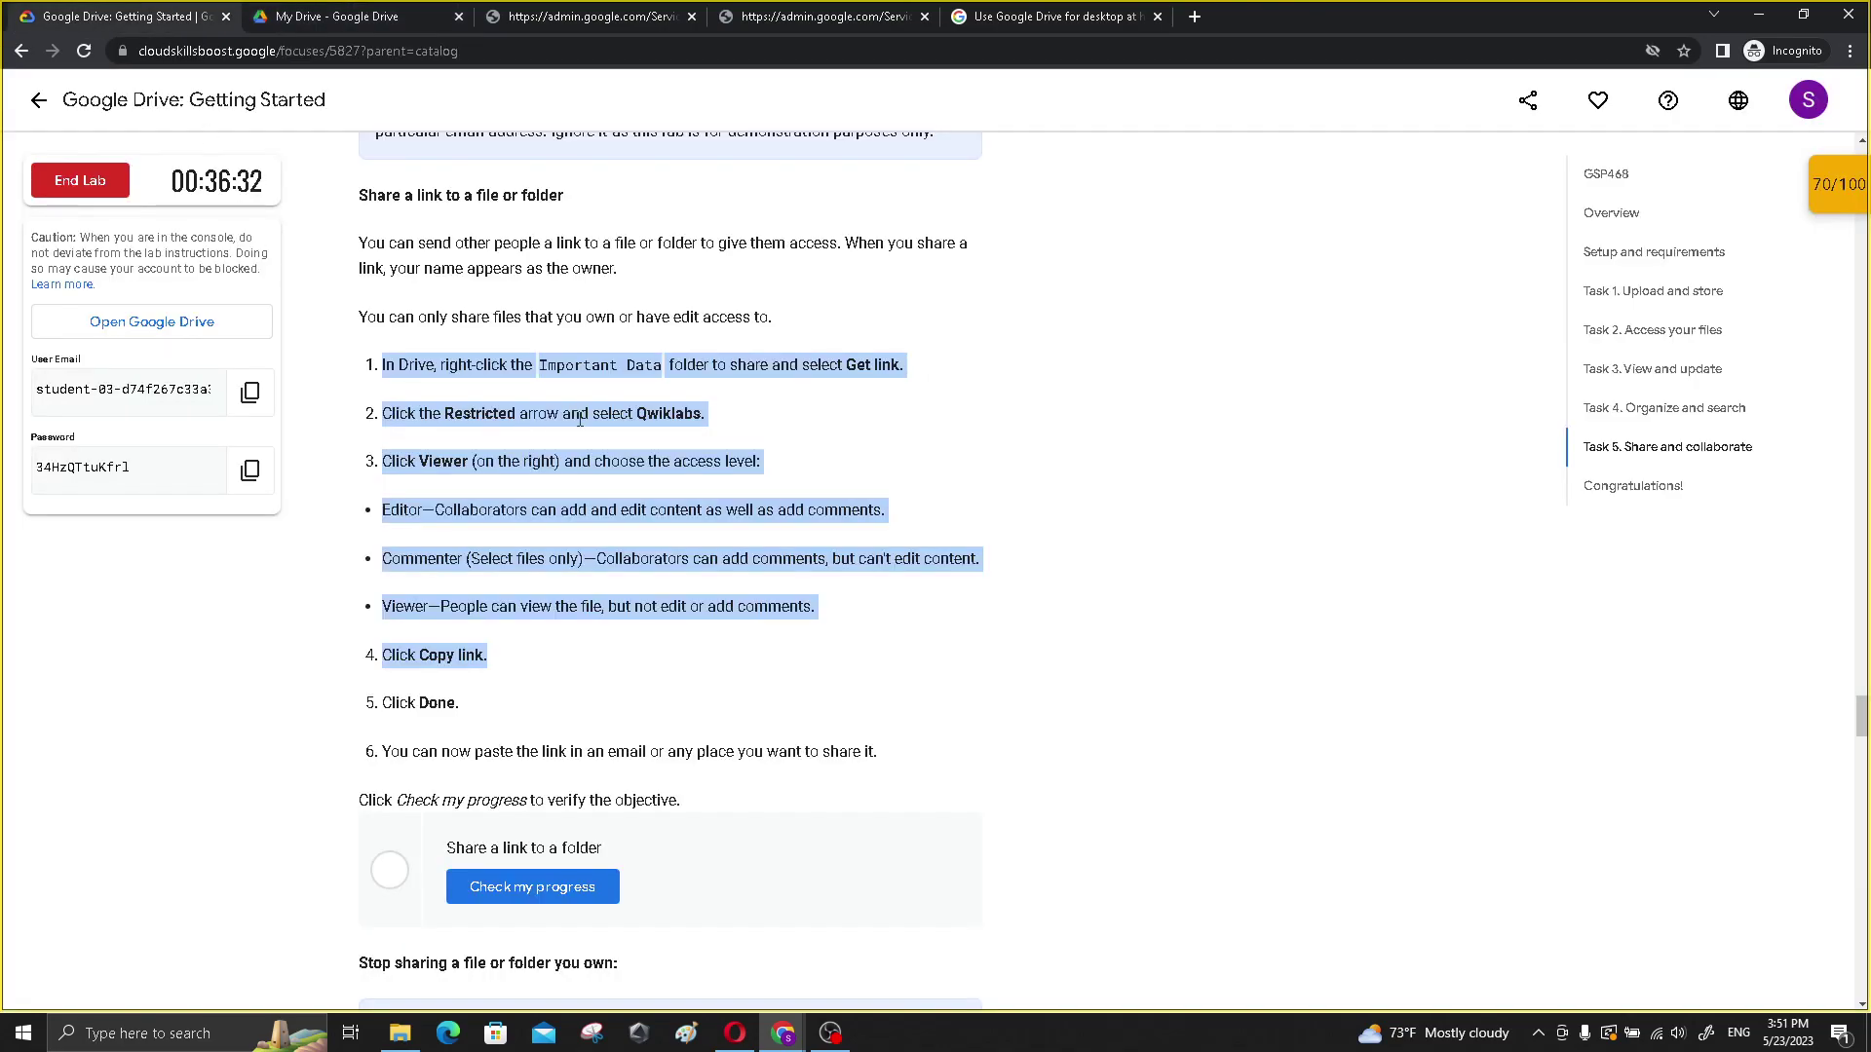
key(ctrl+Tab)
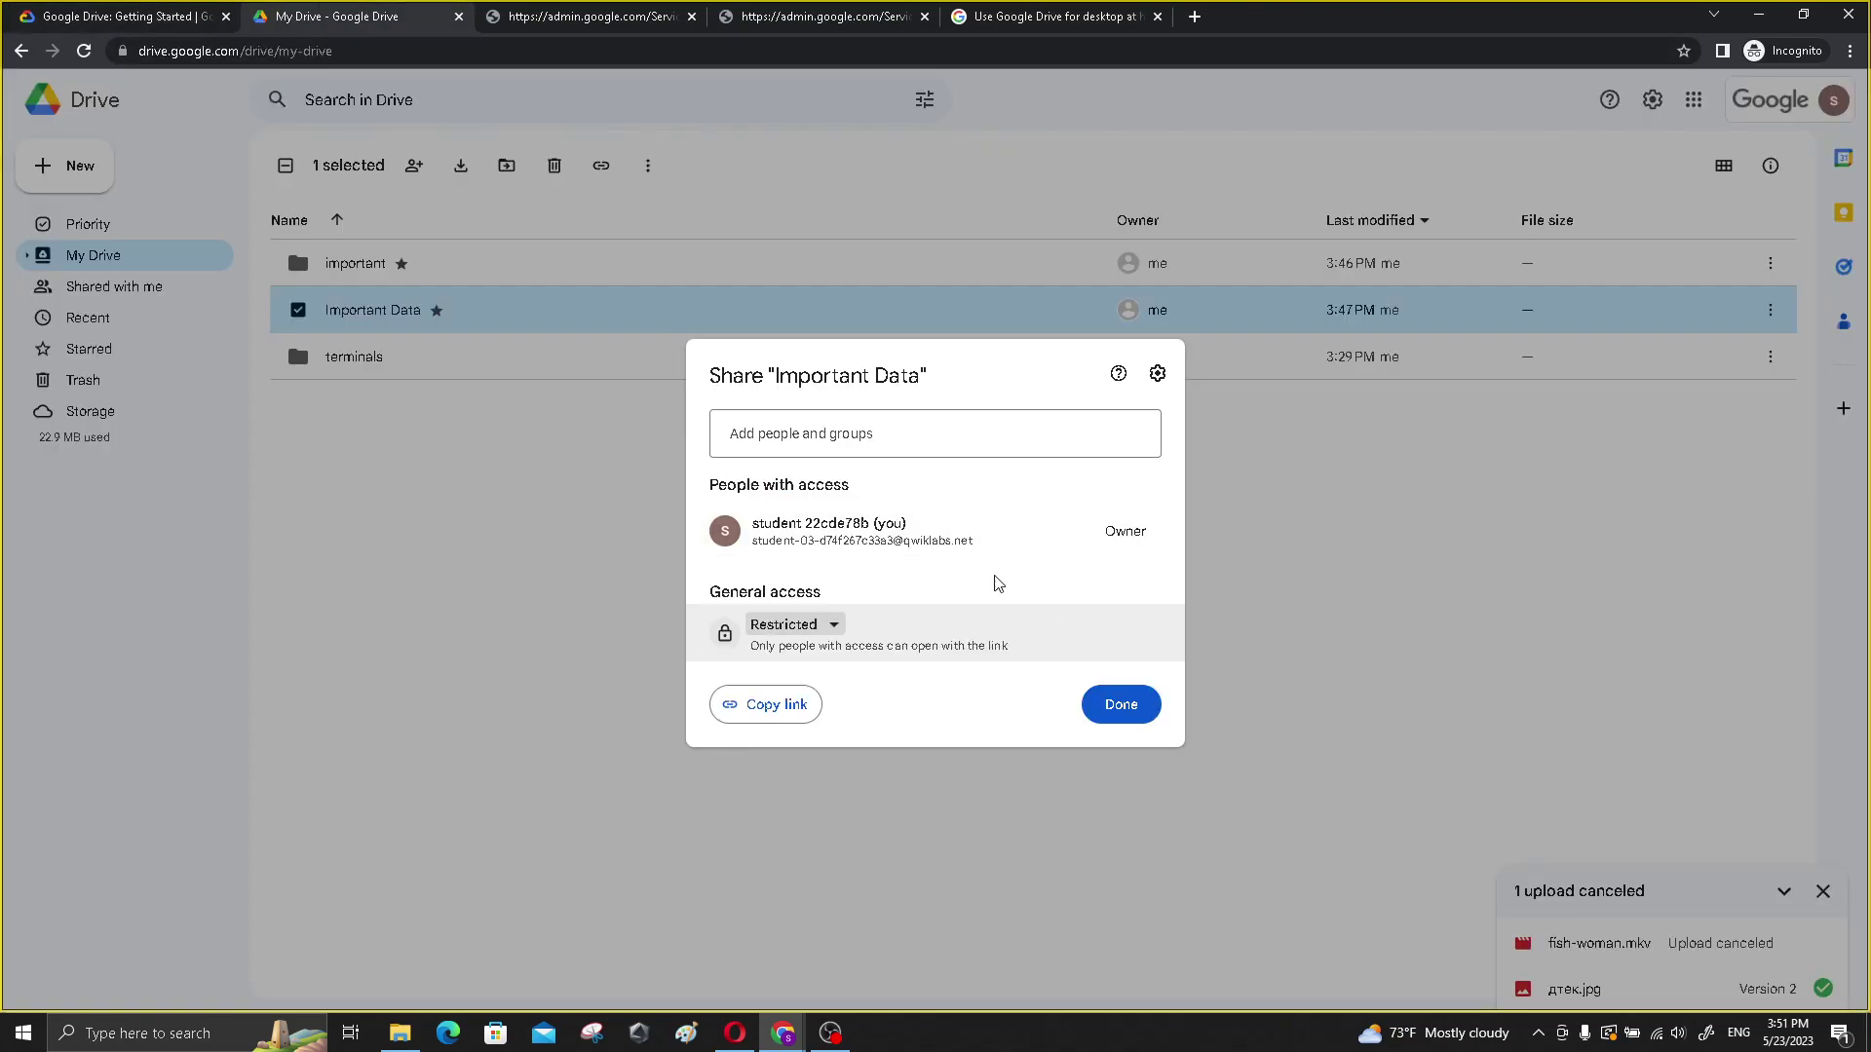
- Set Important Data's general access to the Qwiklabs group as Viewer and copy the folder link
click(824, 625)
click(838, 733)
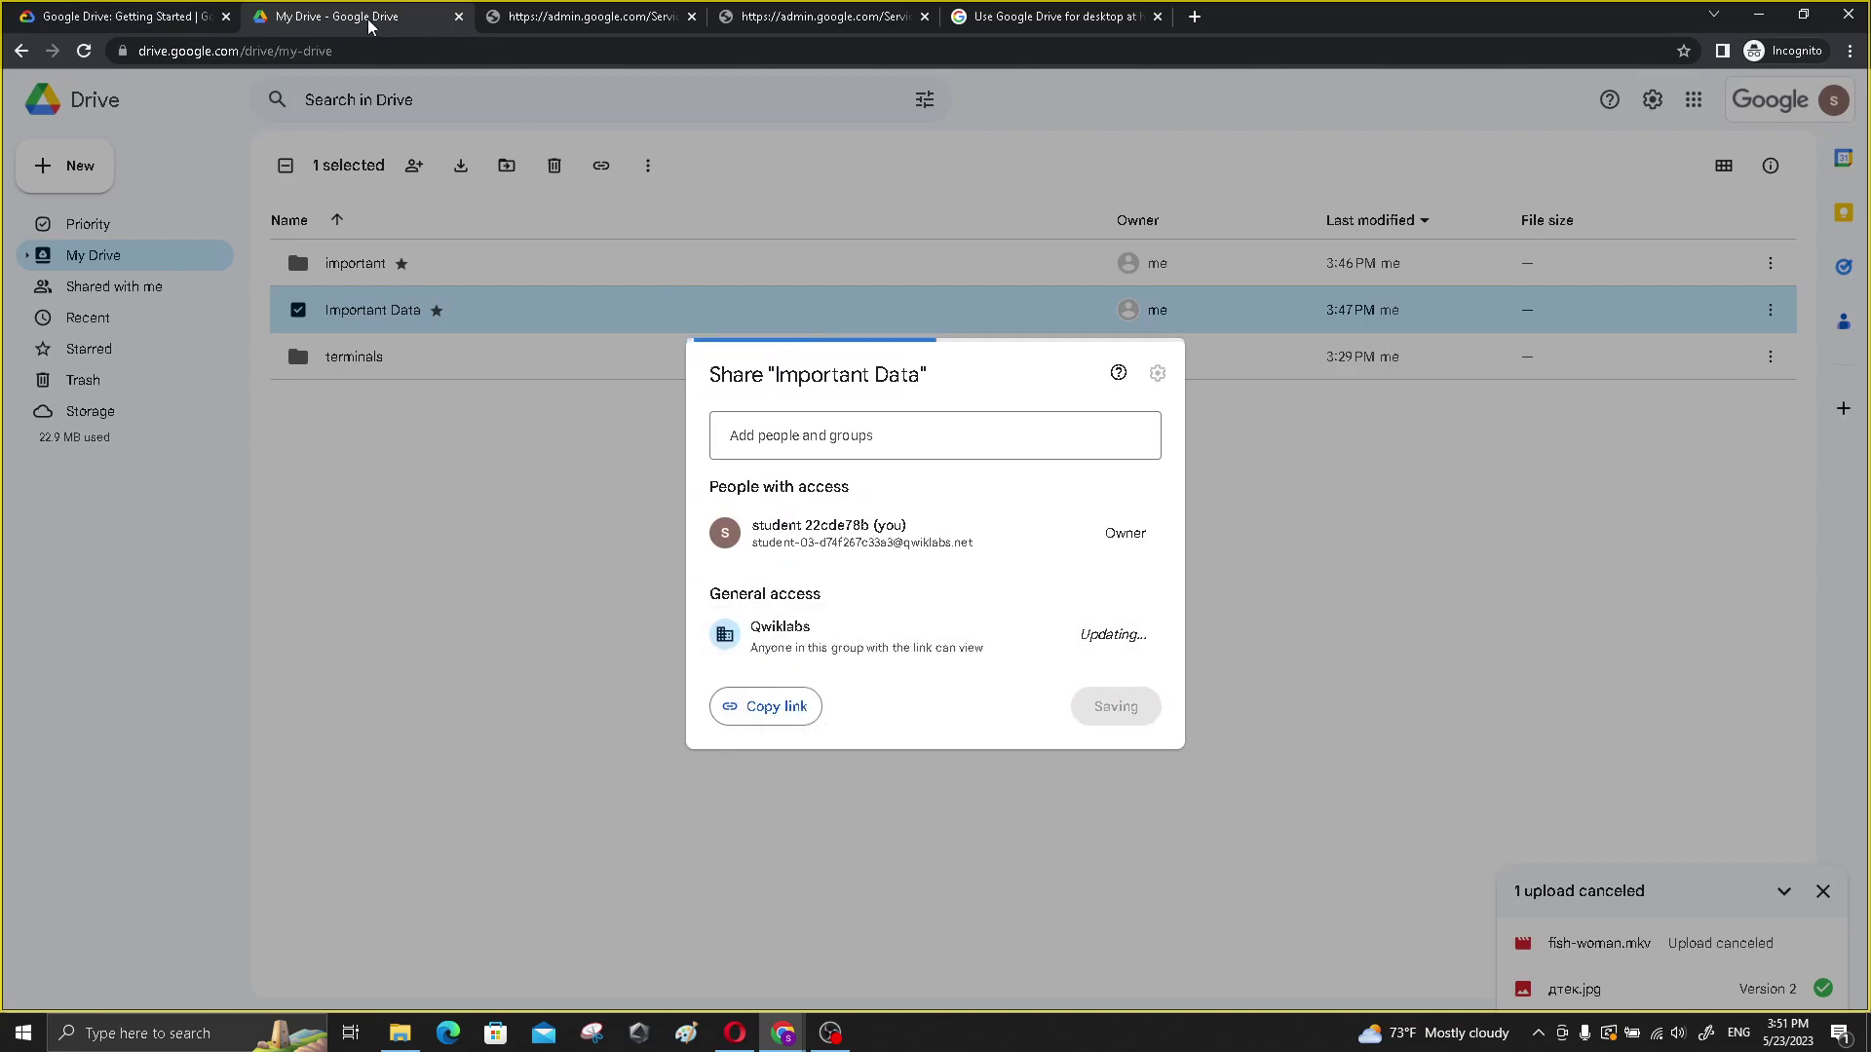
key(ctrl+shift+Tab)
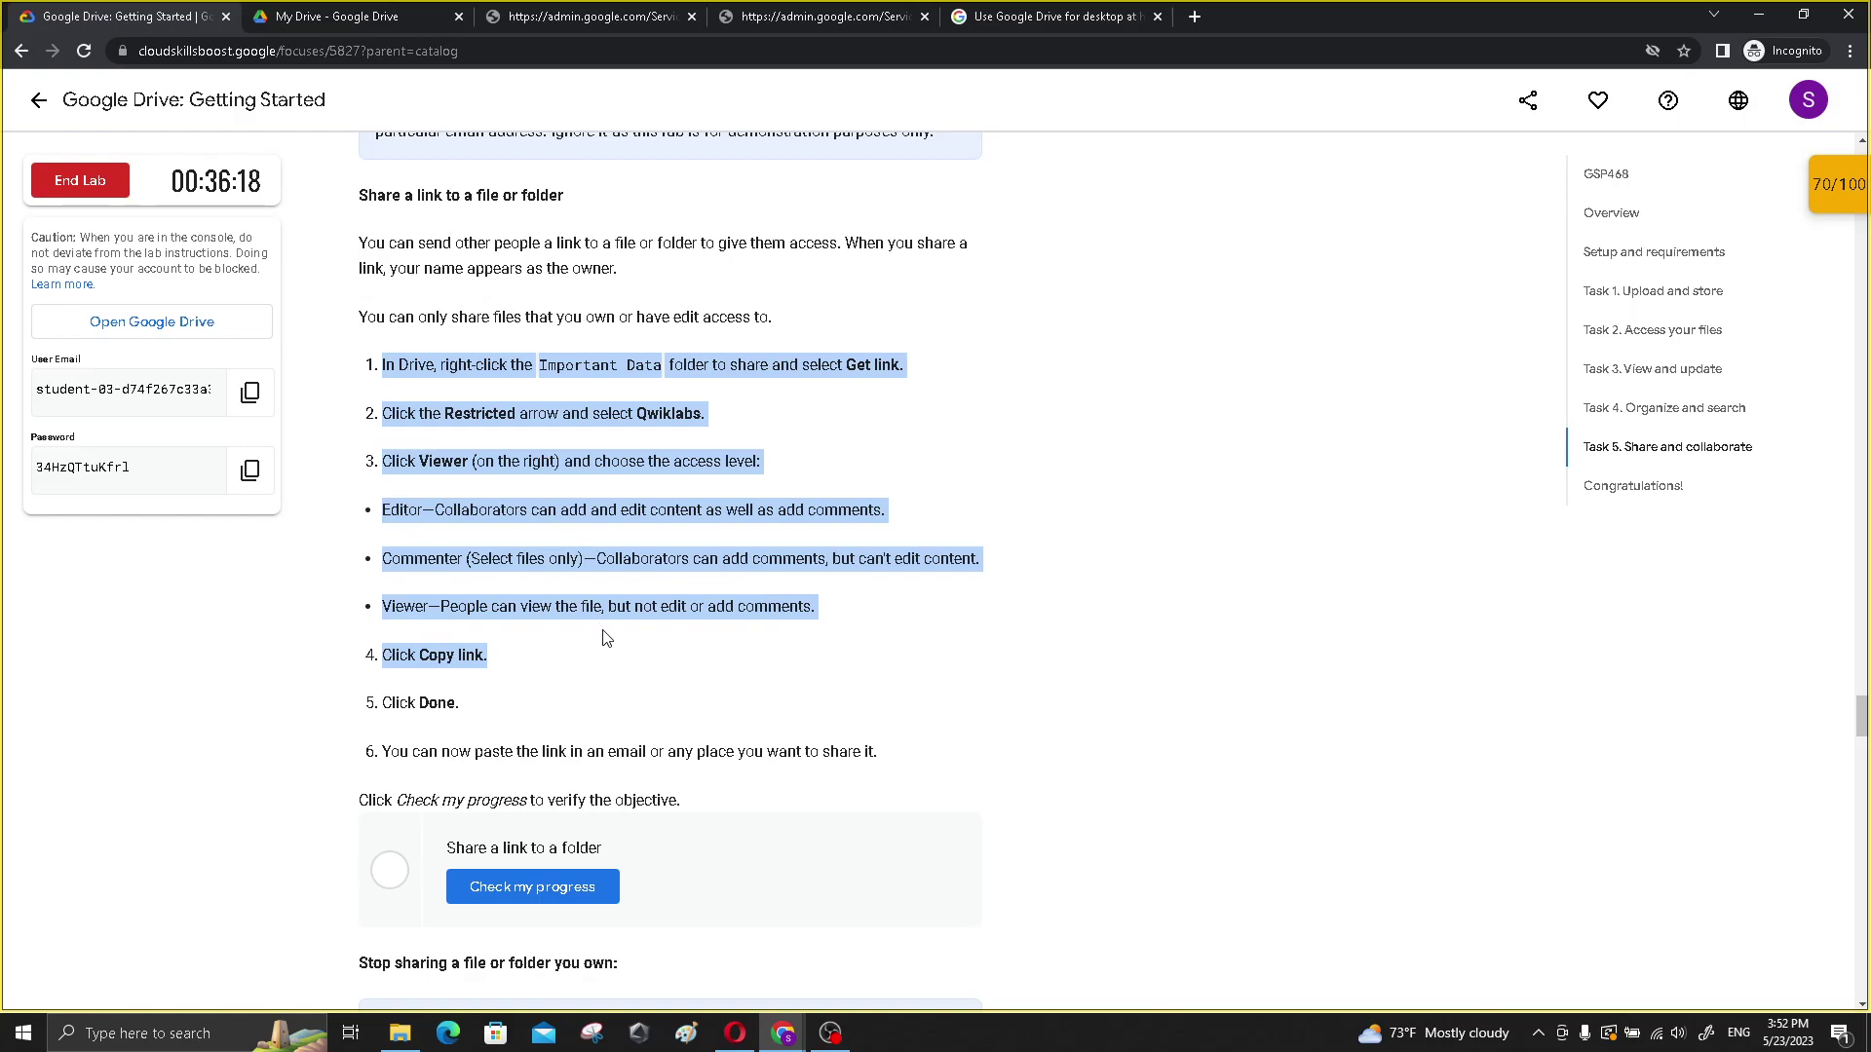
click(325, 13)
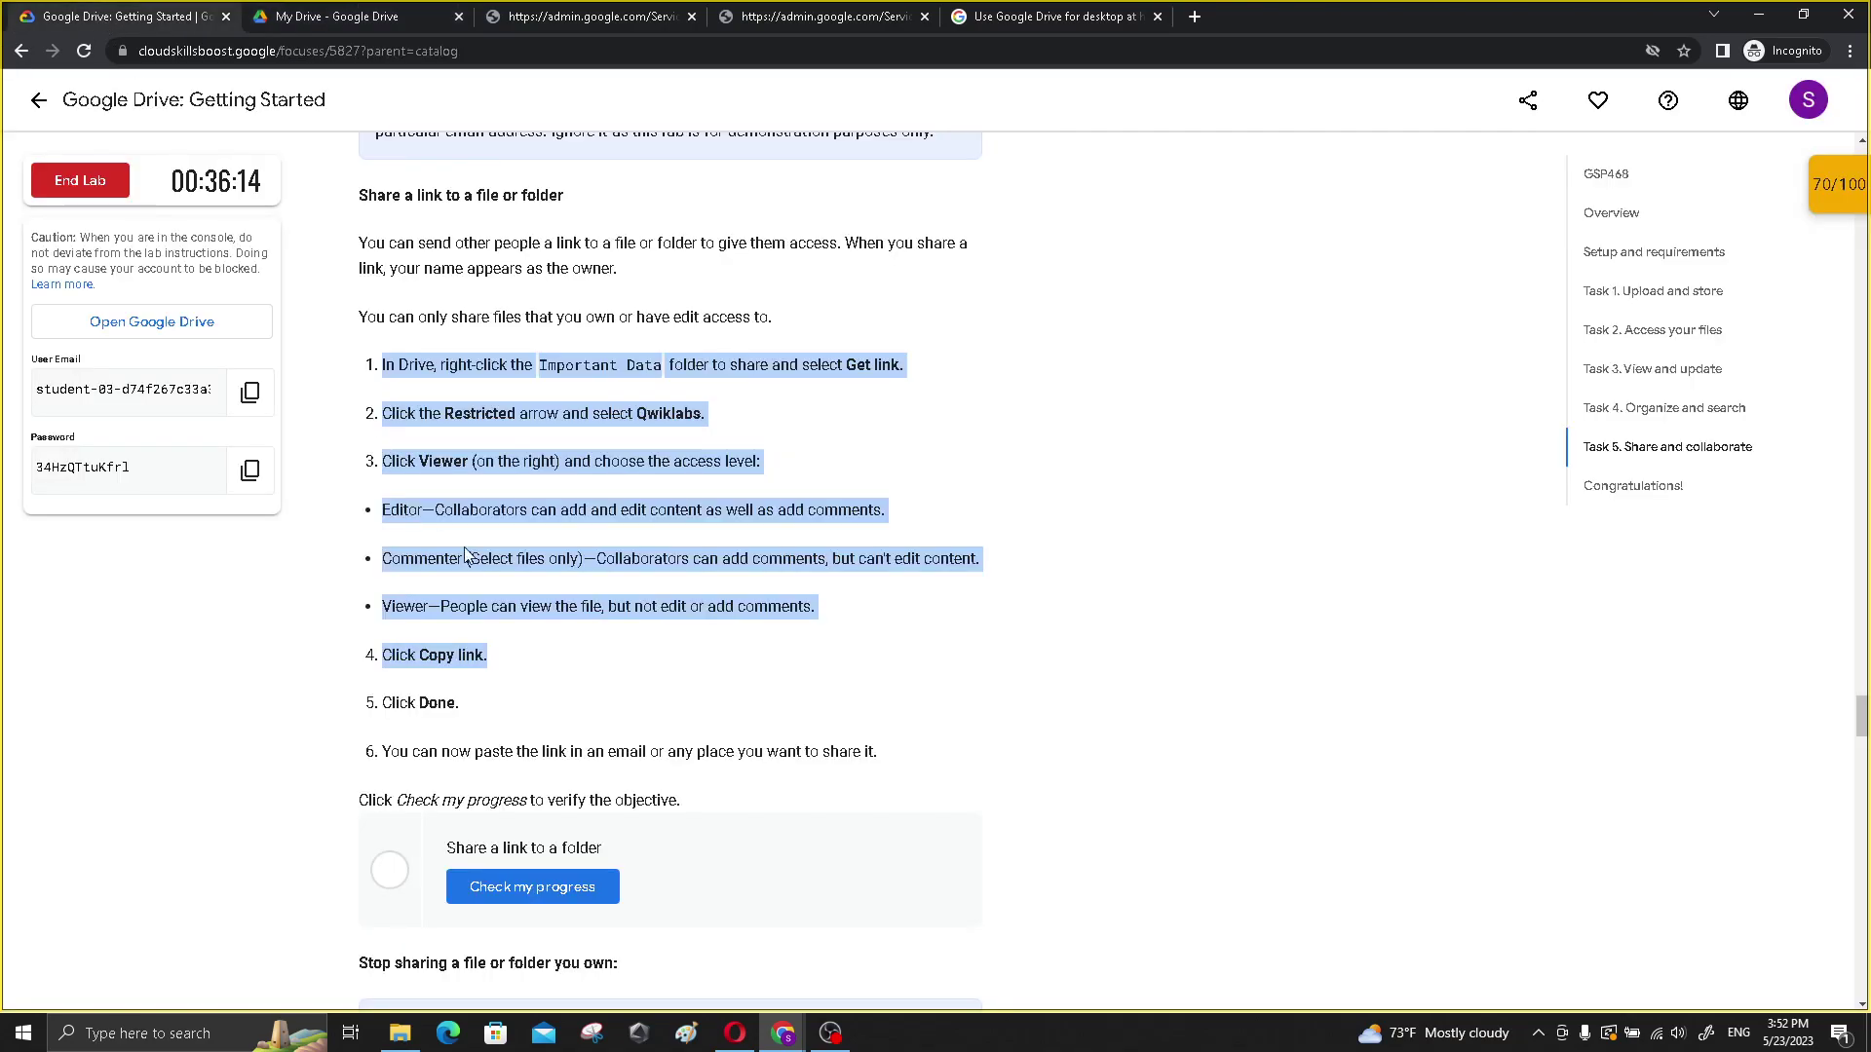
click(95, 13)
click(380, 30)
click(793, 705)
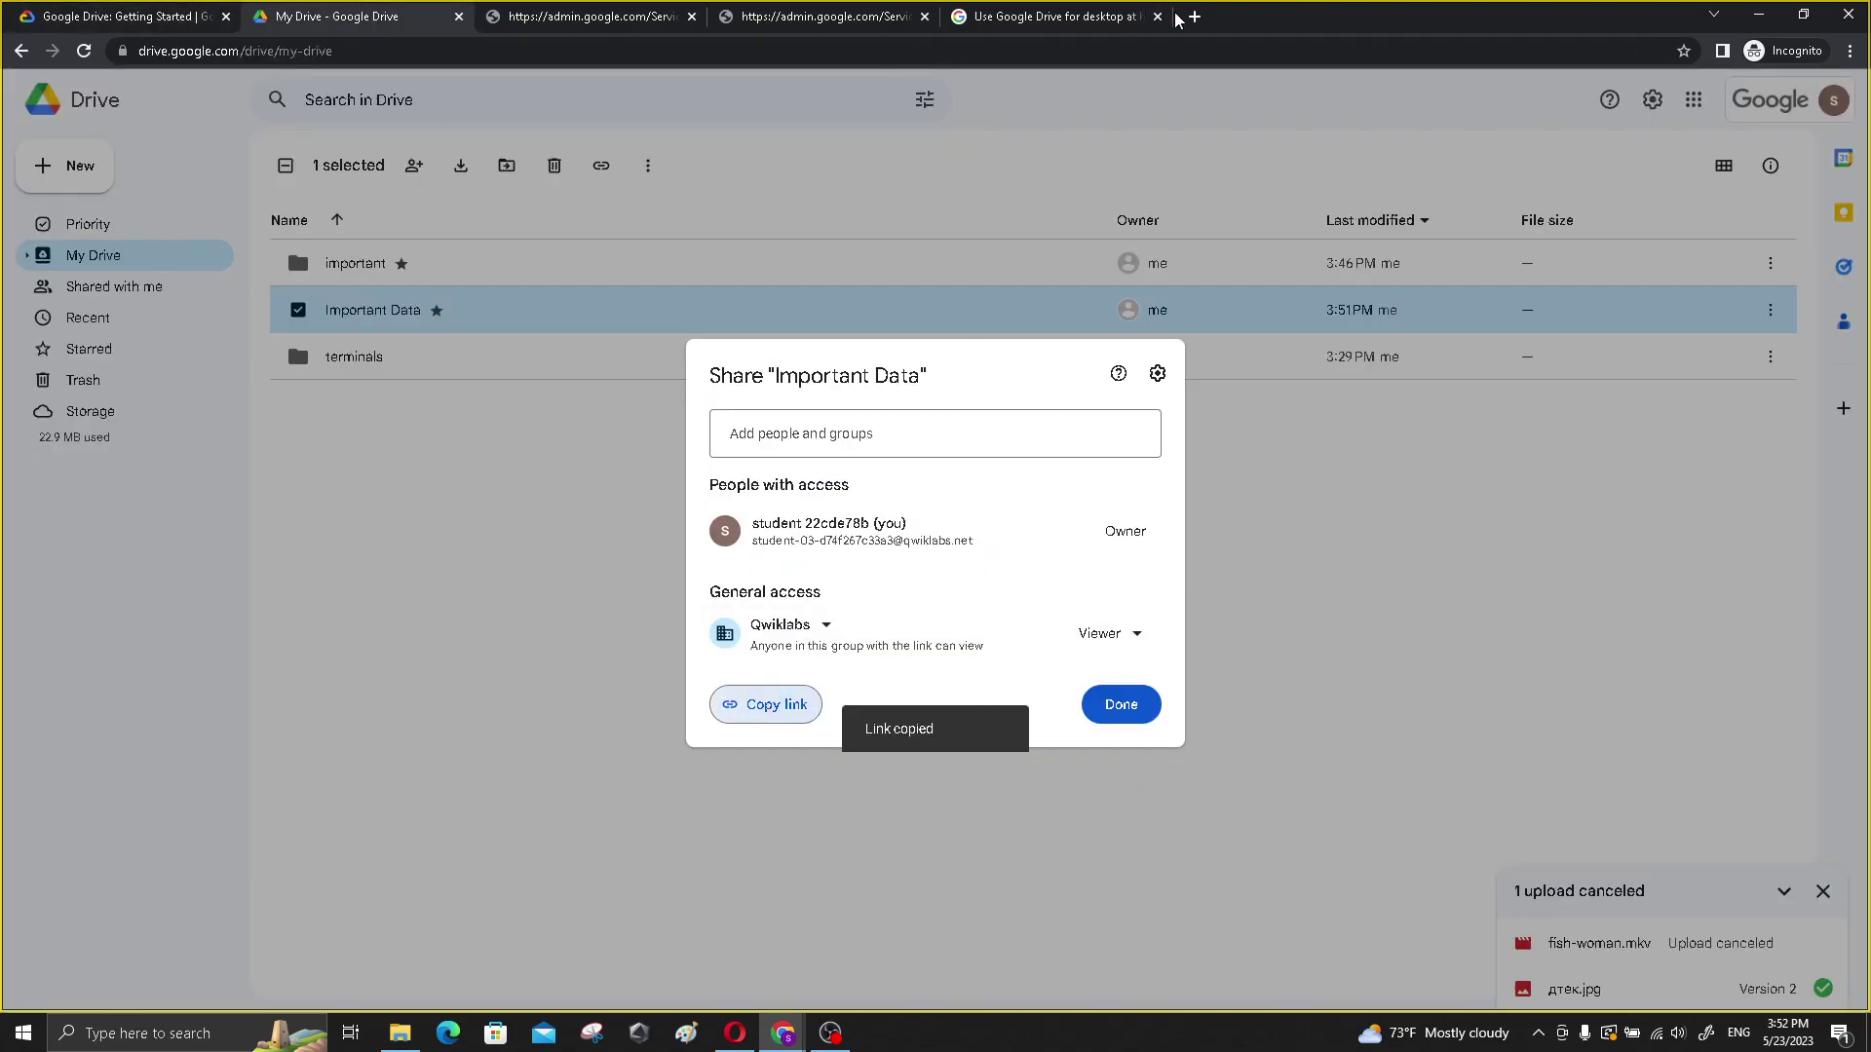
- In Opera, load the Important Data folder link, preview дтек.jpg, then close the tab
click(734, 1031)
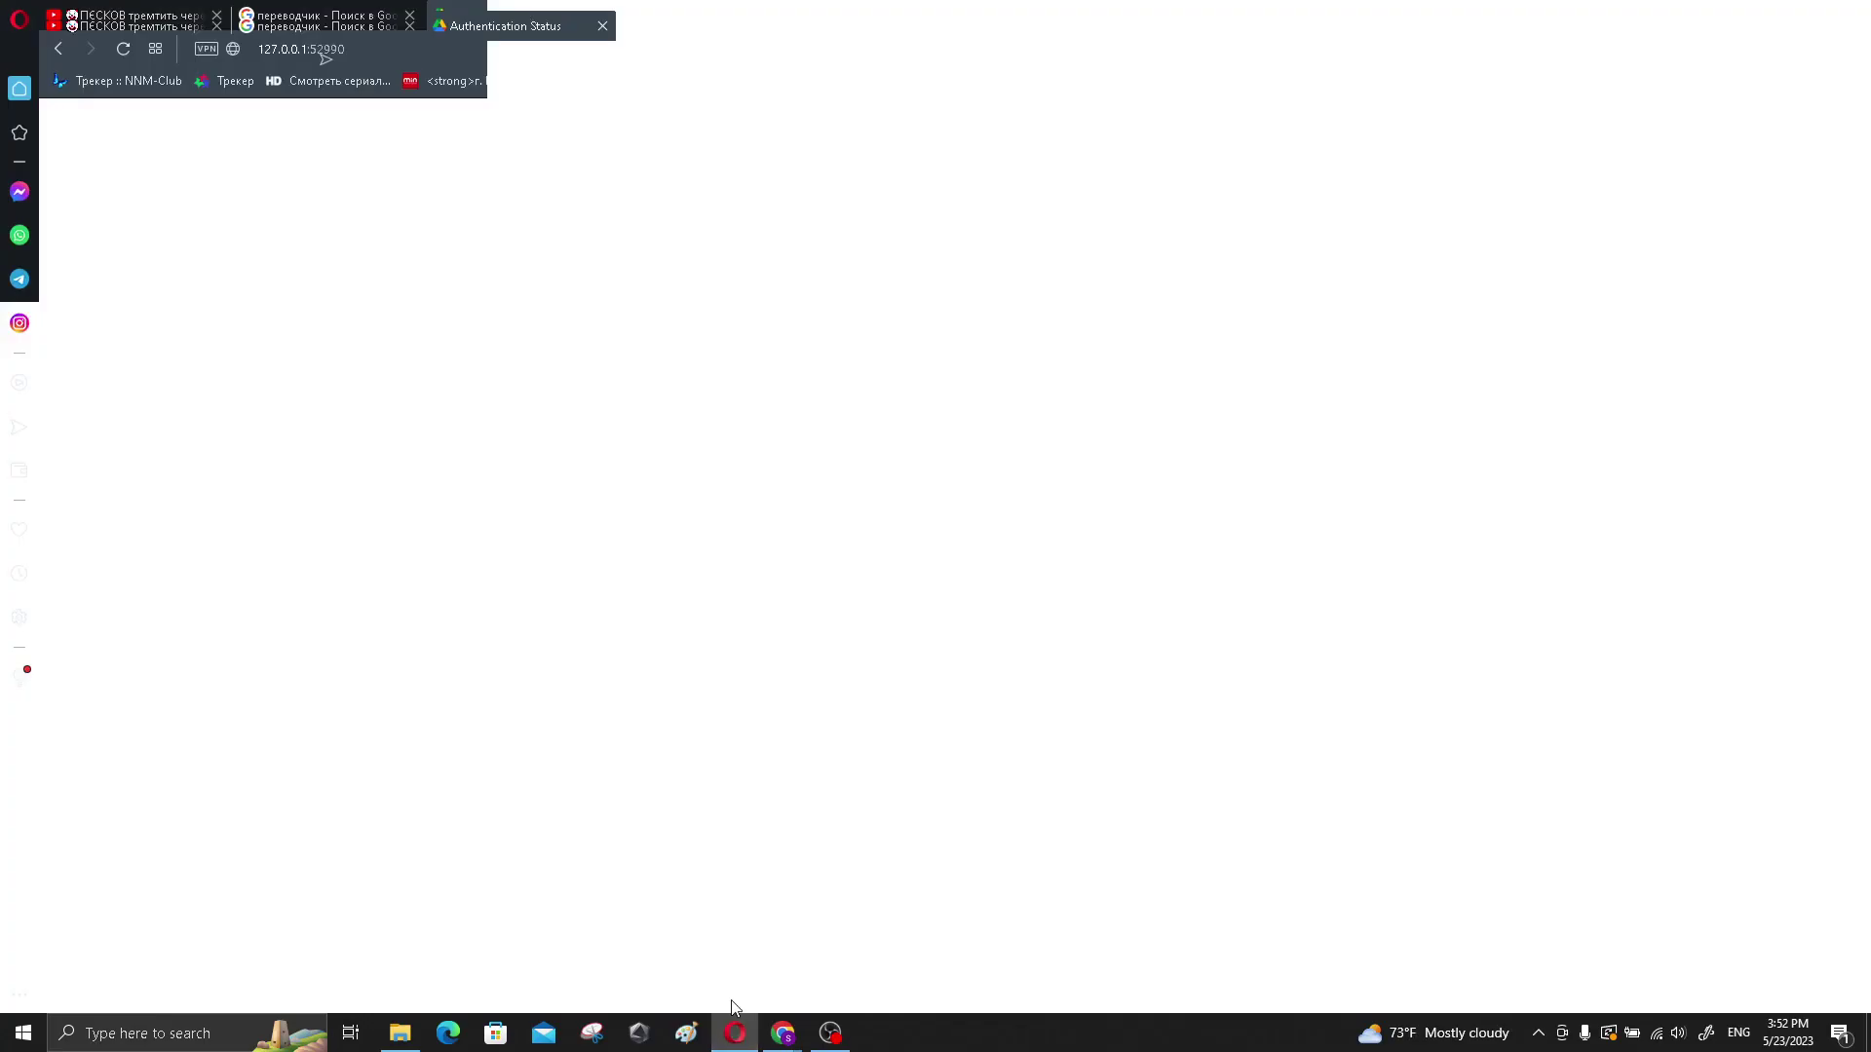
click(641, 20)
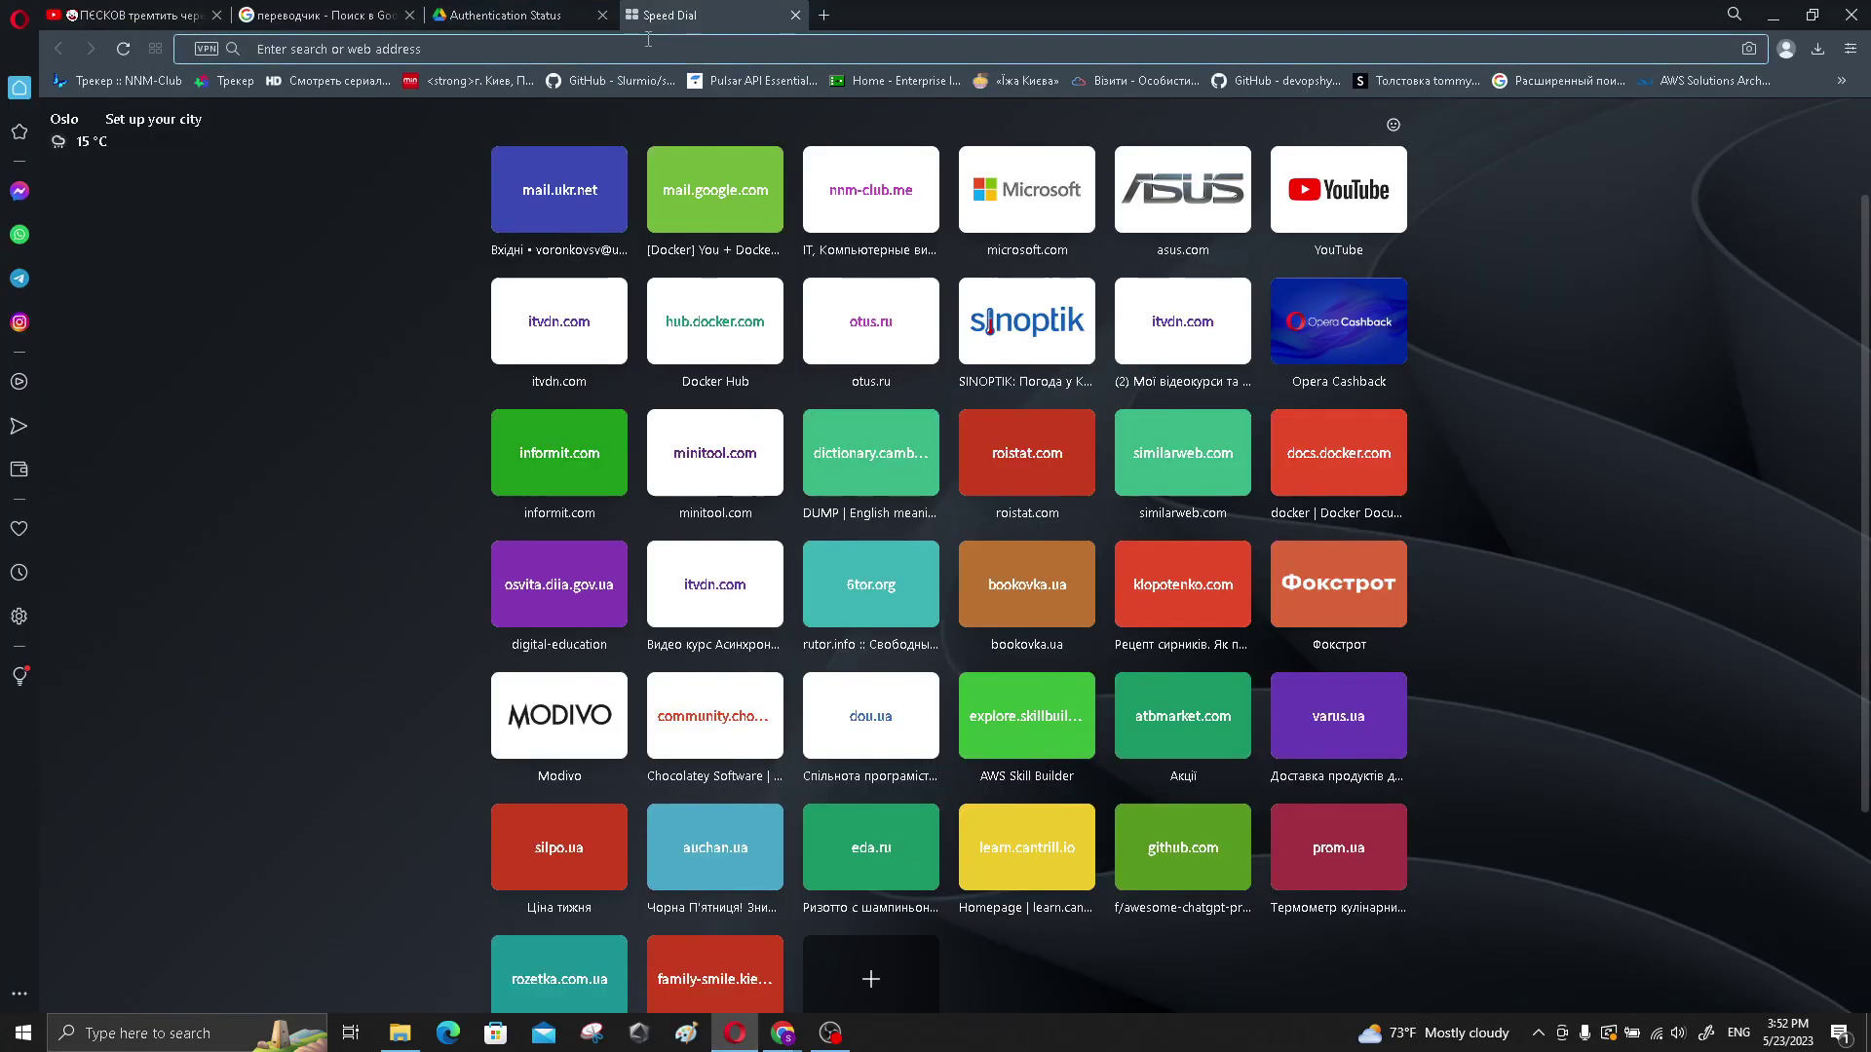
click(696, 121)
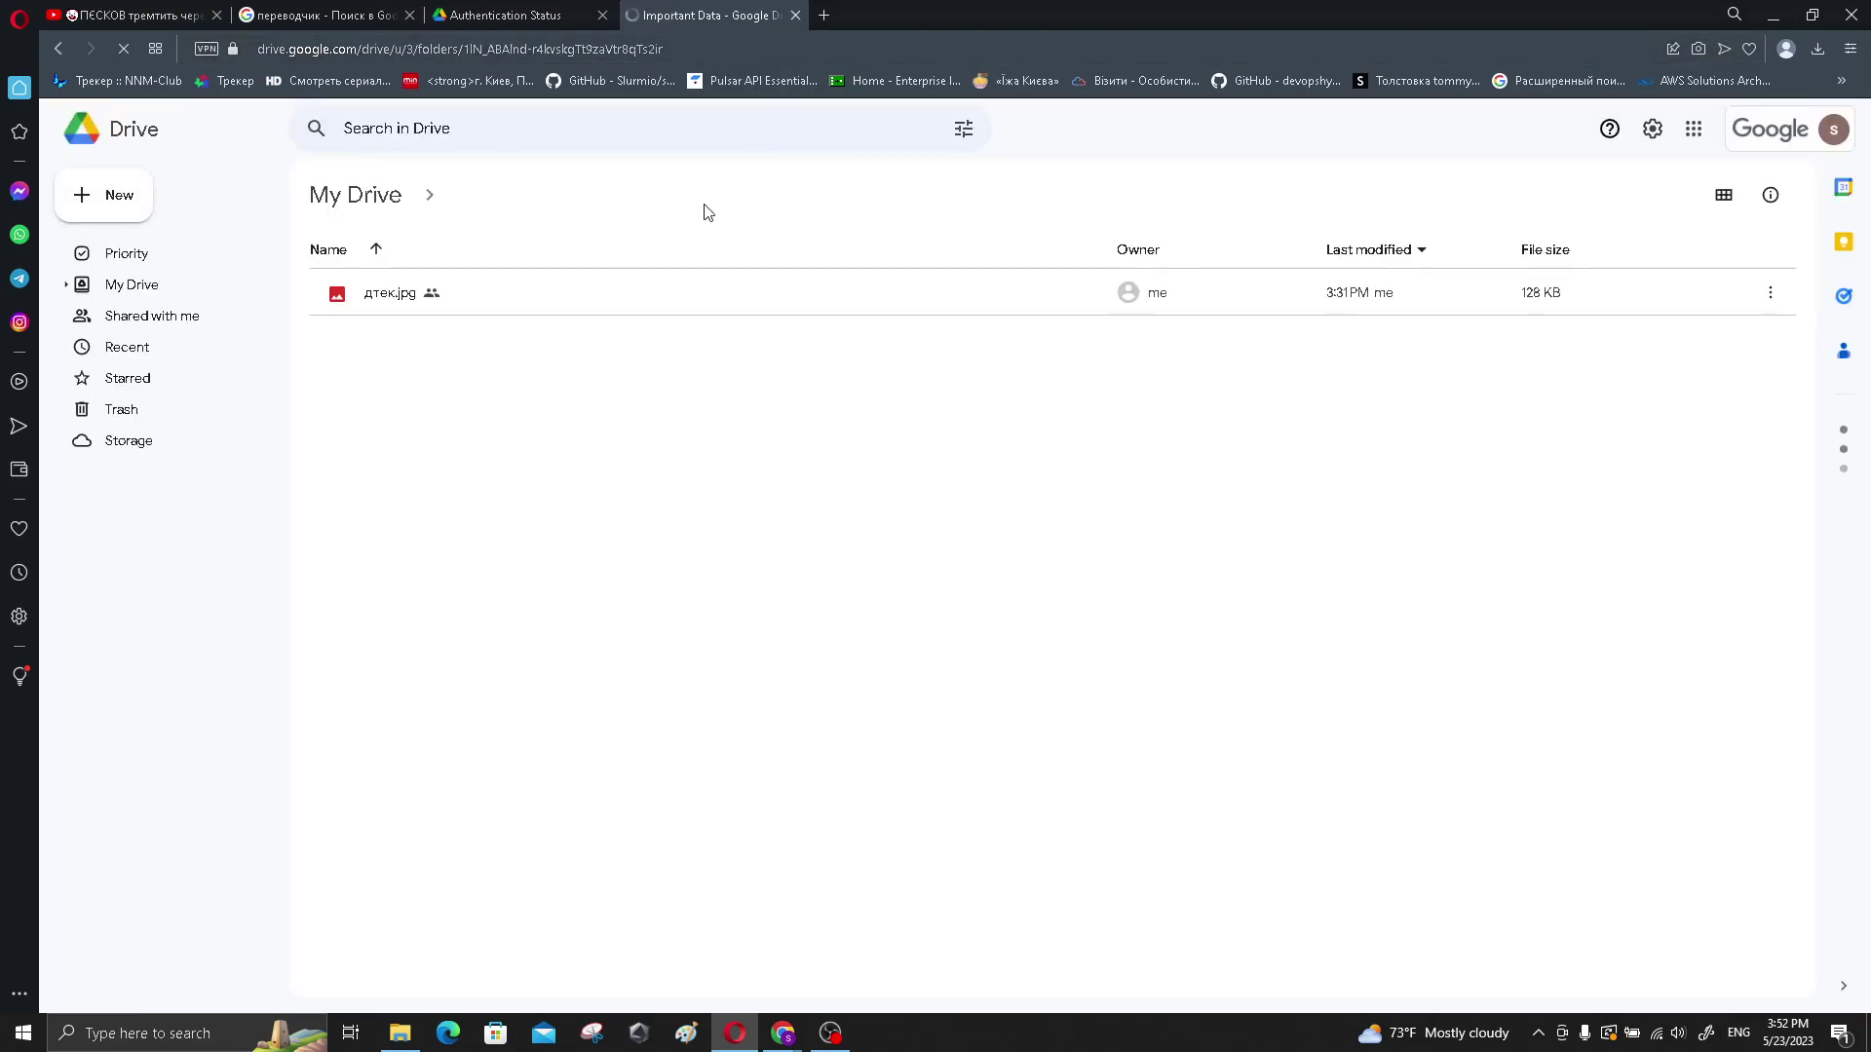
click(389, 296)
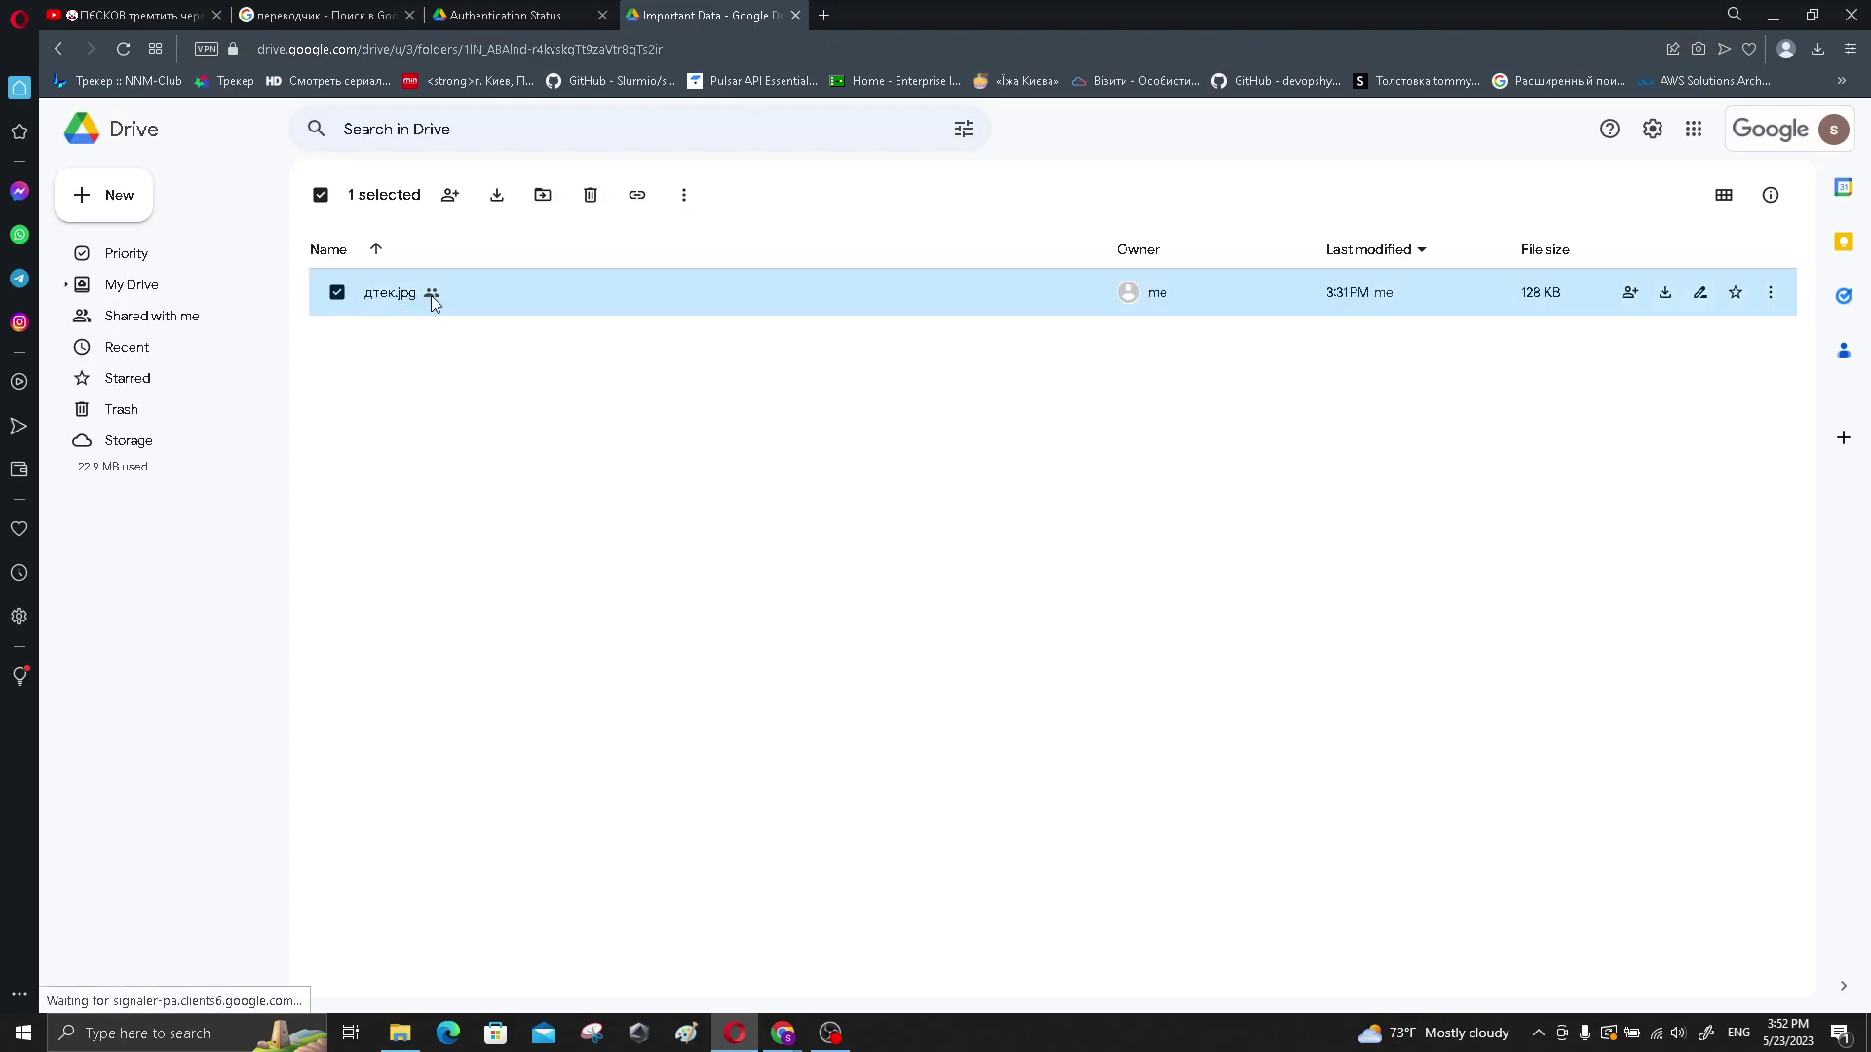
double_click(413, 291)
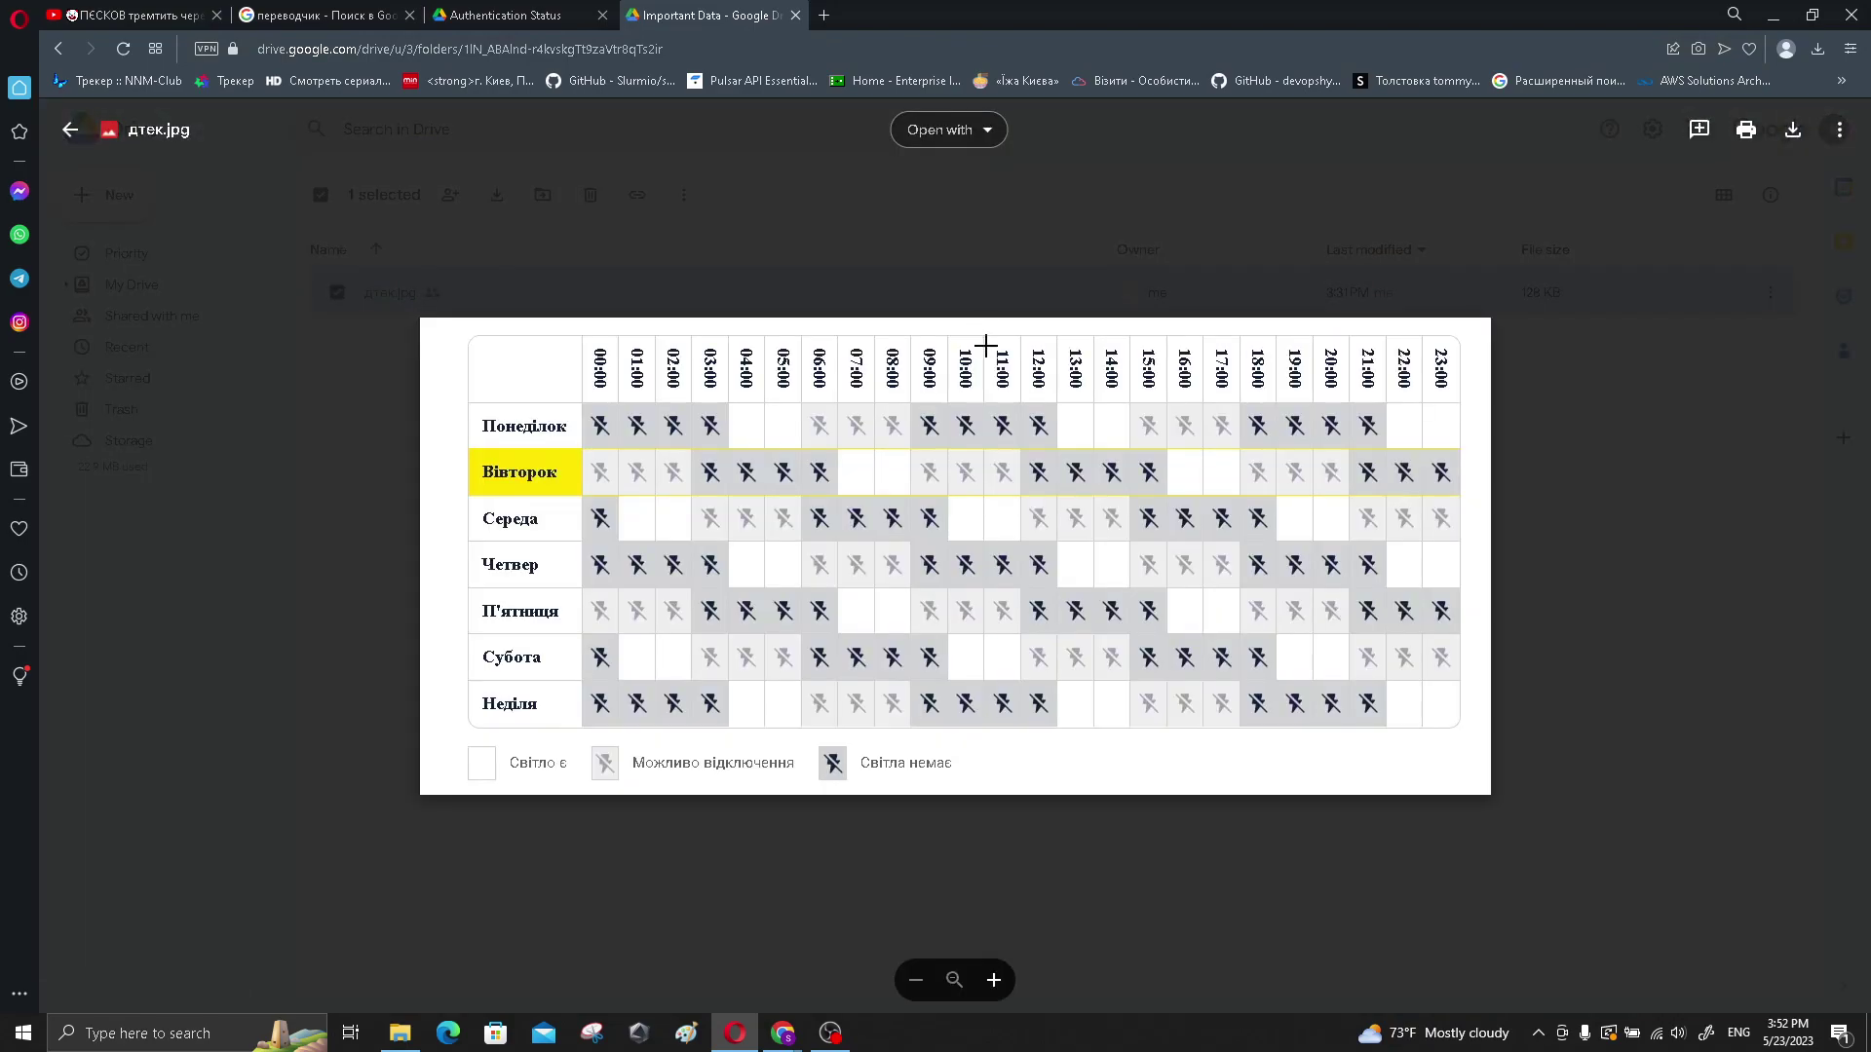
click(795, 15)
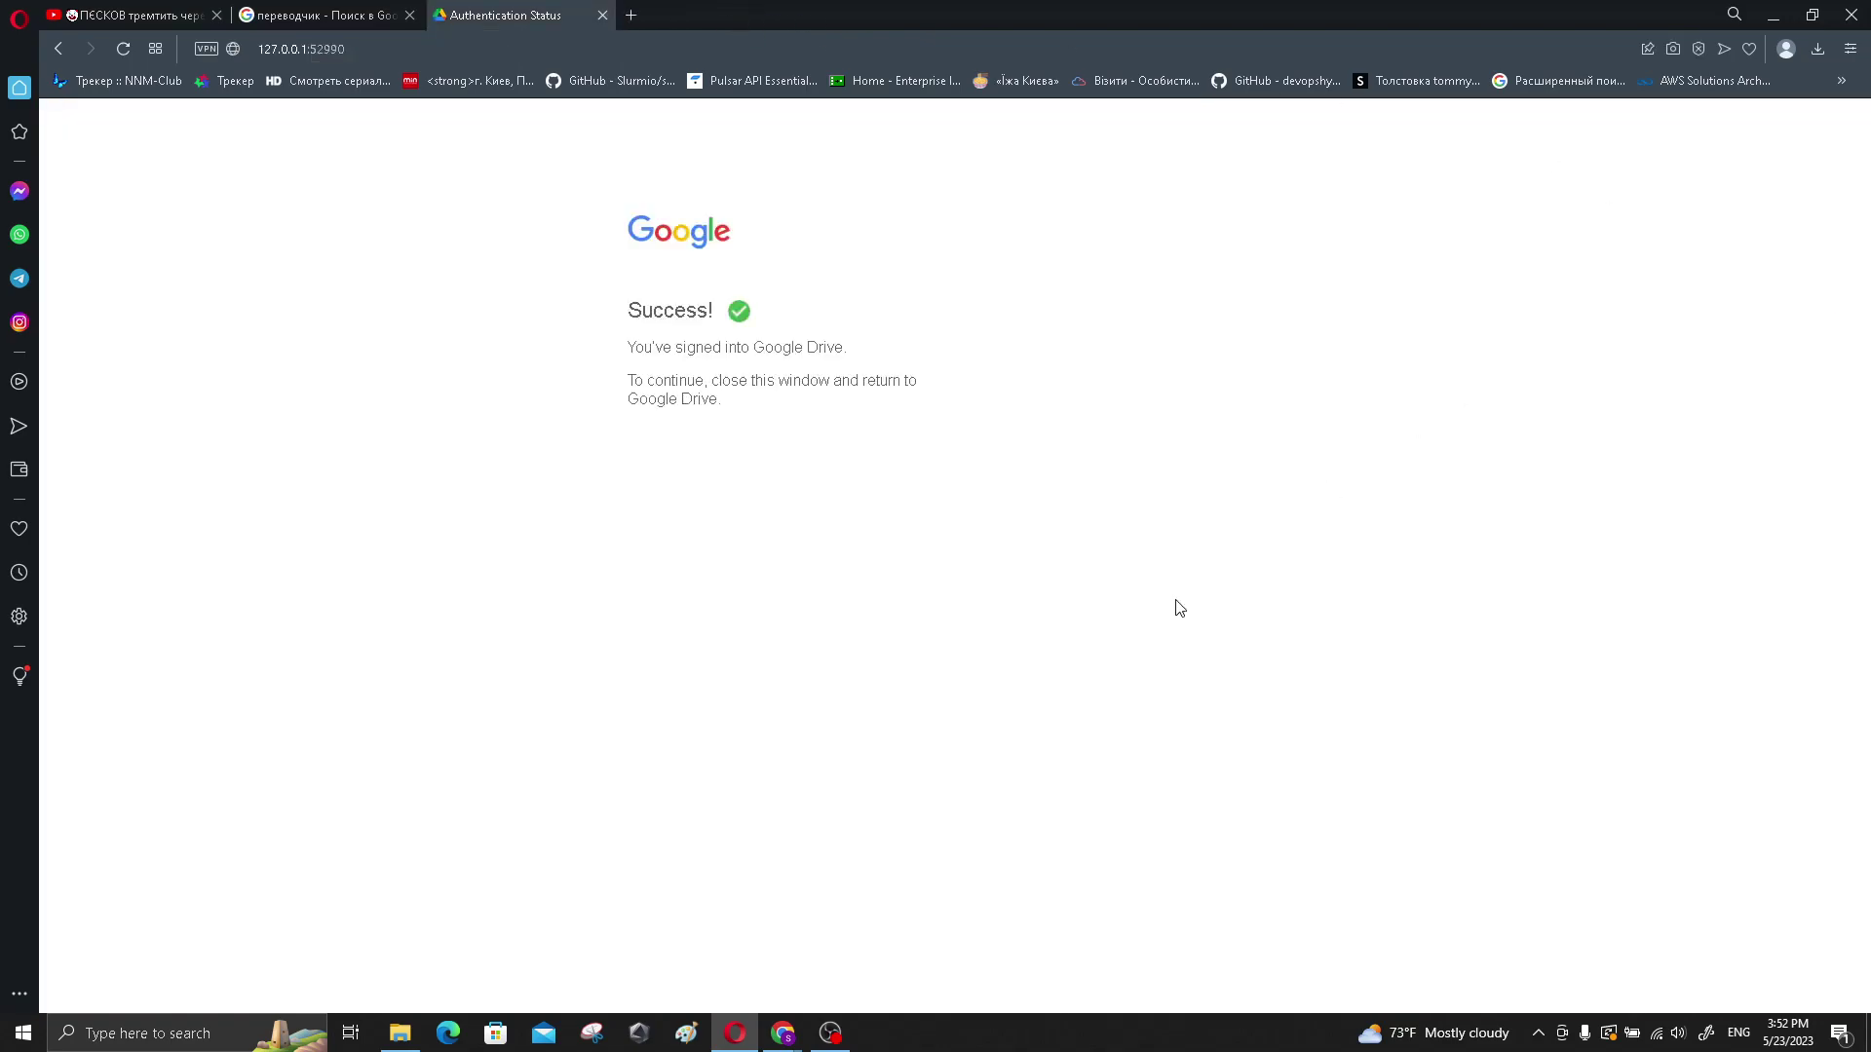
- Close Important Data's share dialog with Done in the Drive window
mouse_move(783, 1032)
click(851, 908)
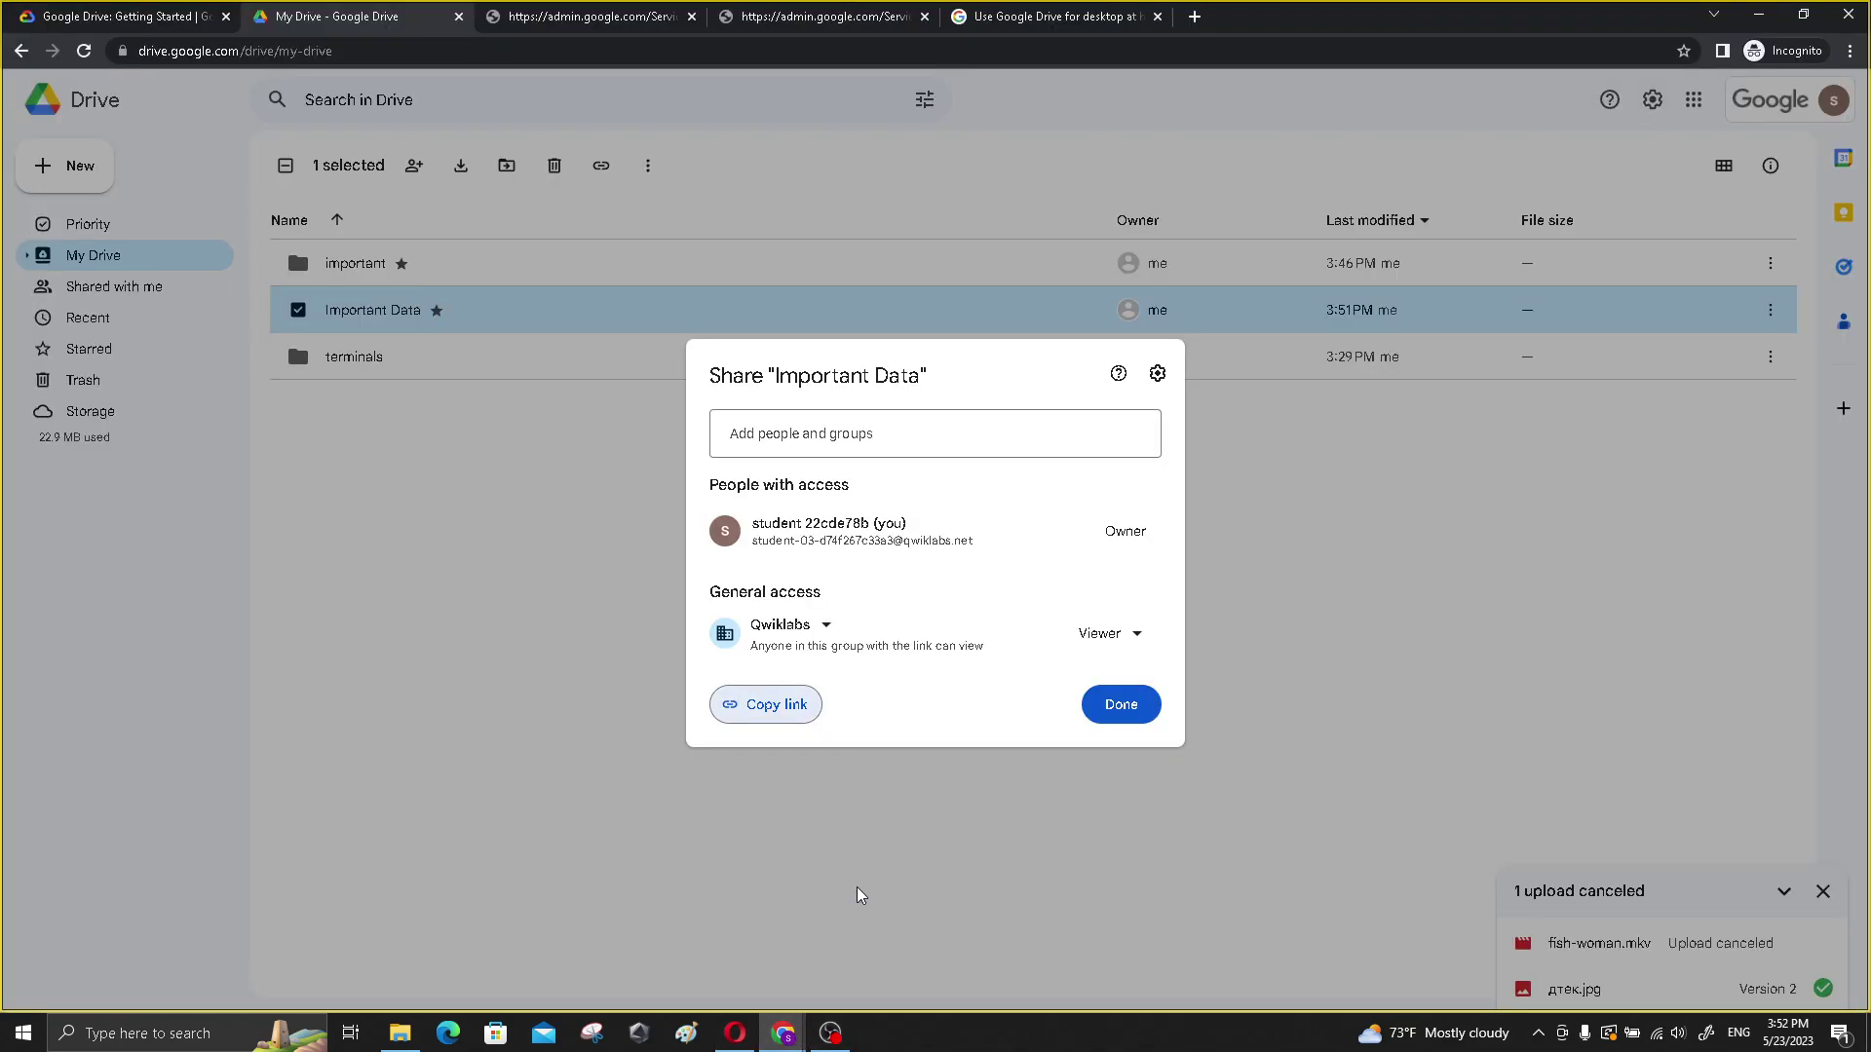
click(1119, 707)
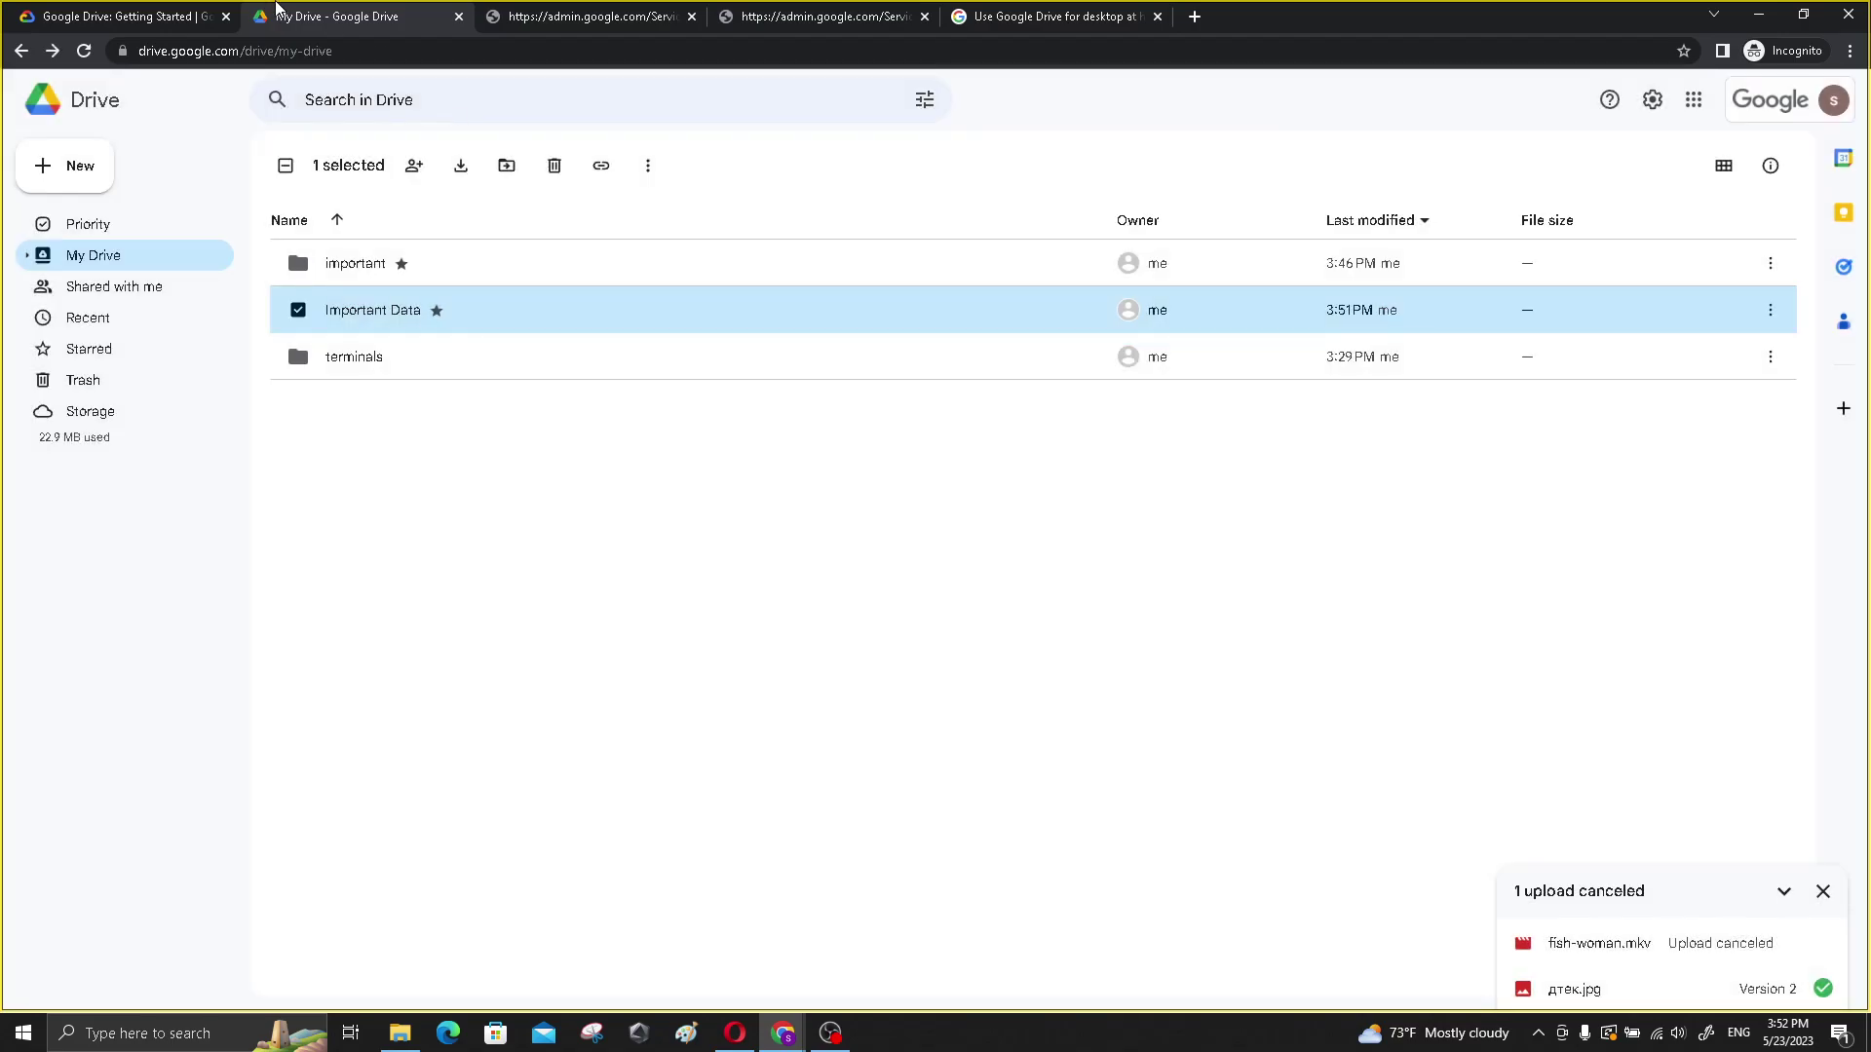
- Run Check my progress for the link-sharing step (100/100) and read ahead to deleting a link
click(124, 18)
scroll(582, 694, down, 3)
click(551, 594)
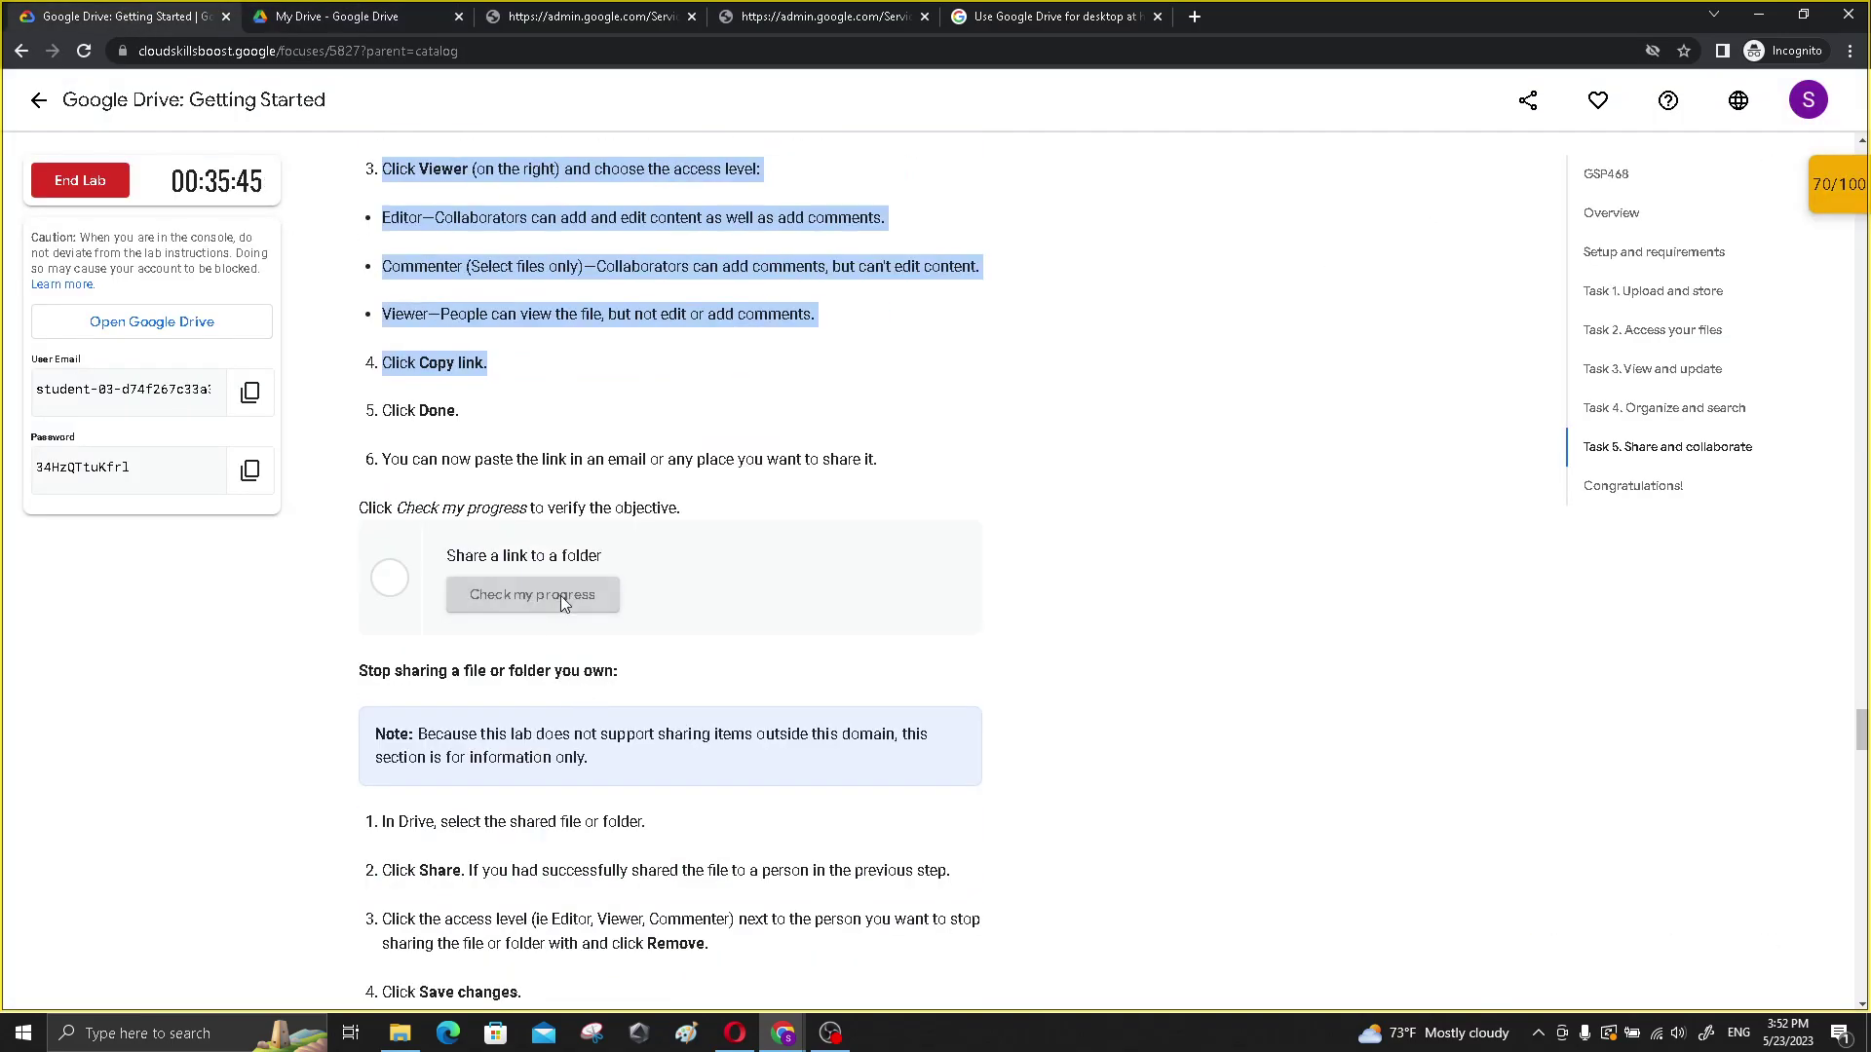
scroll(711, 512, down, 4)
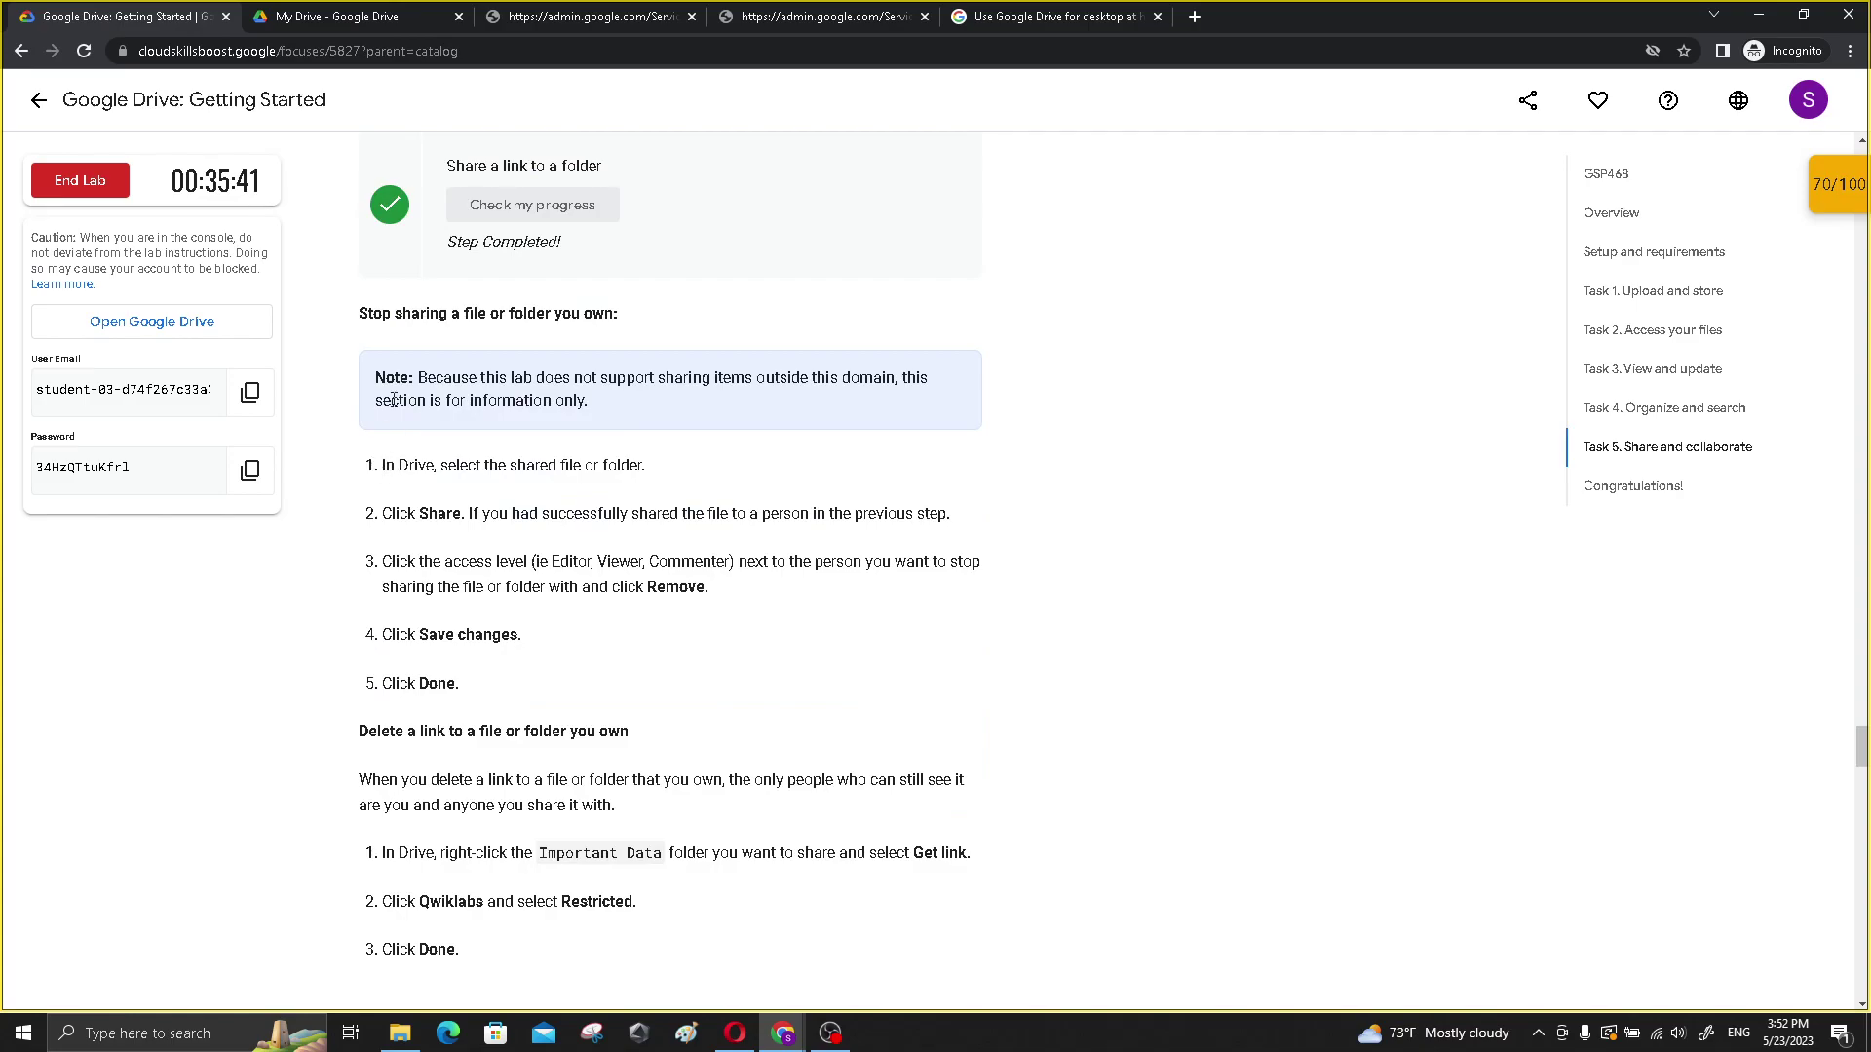
drag(362, 313, 643, 330)
scroll(408, 499, down, 2)
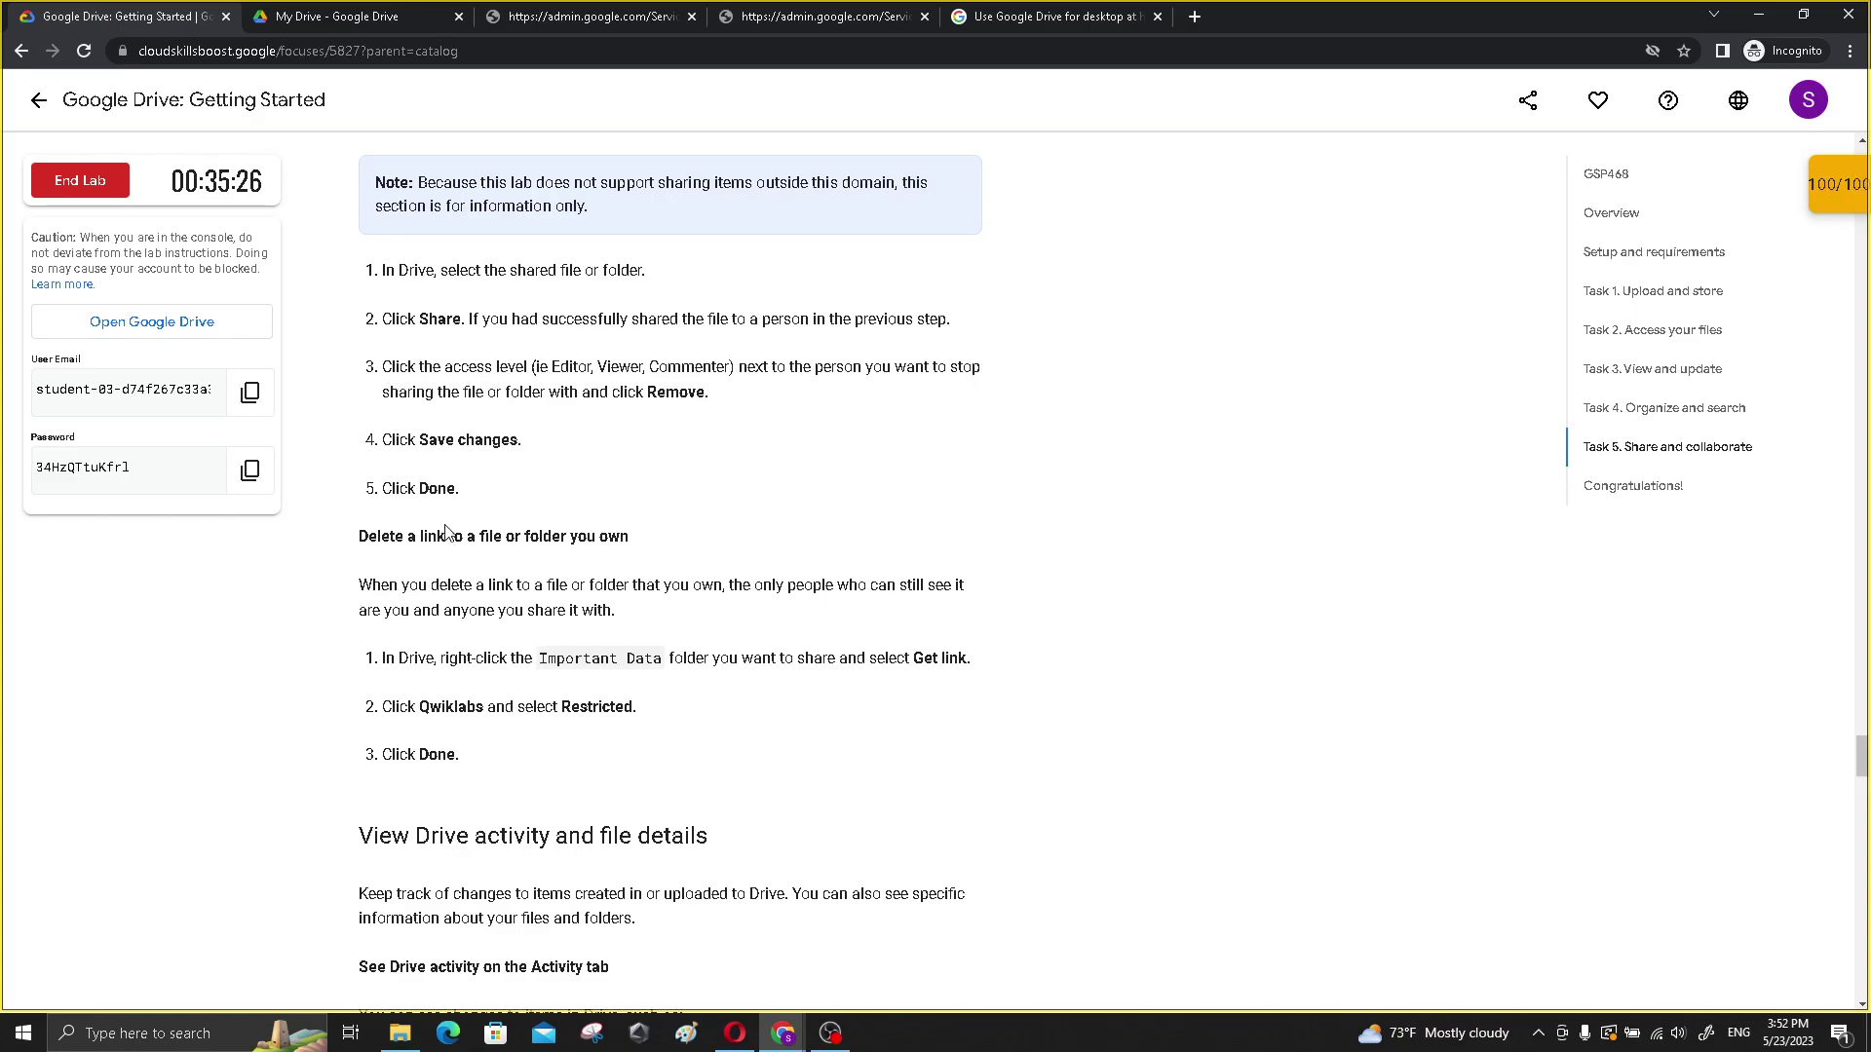
scroll(592, 575, down, 1)
- Switch Important Data's general access from Qwiklabs back to Restricted and confirm with Done
click(409, 17)
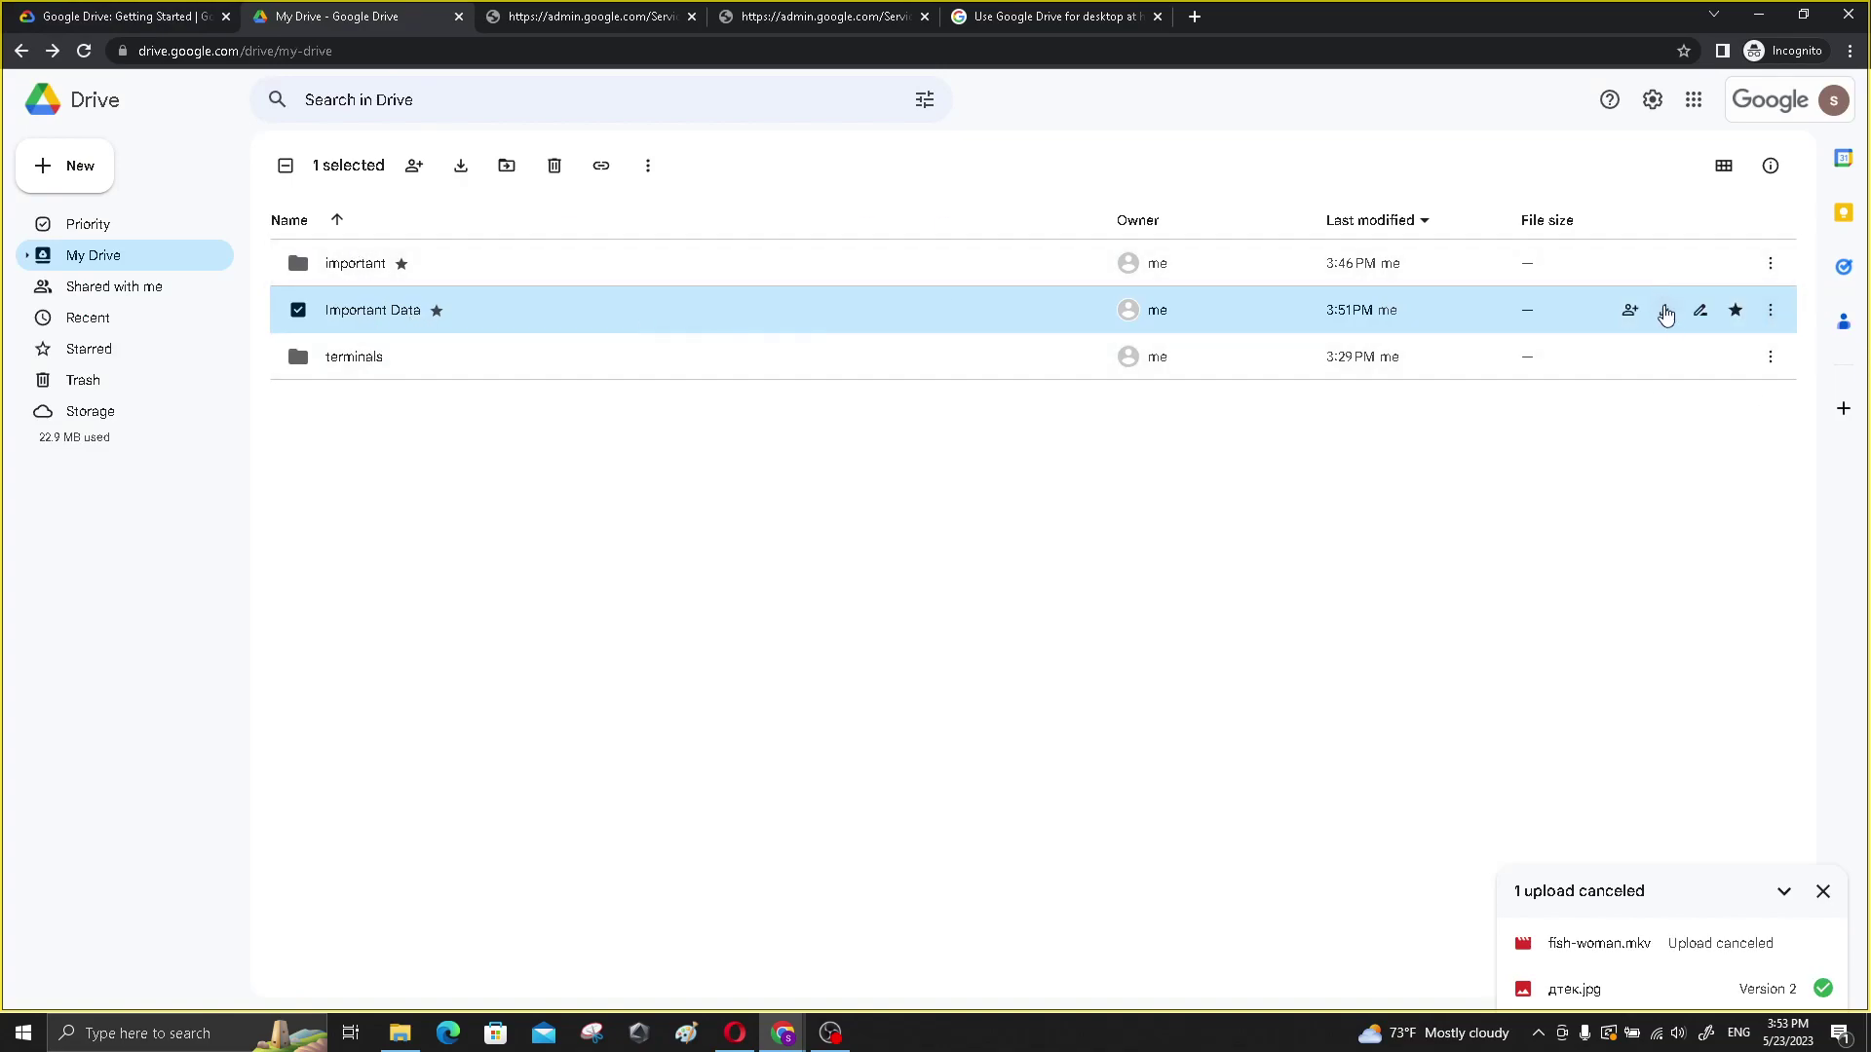
click(1770, 312)
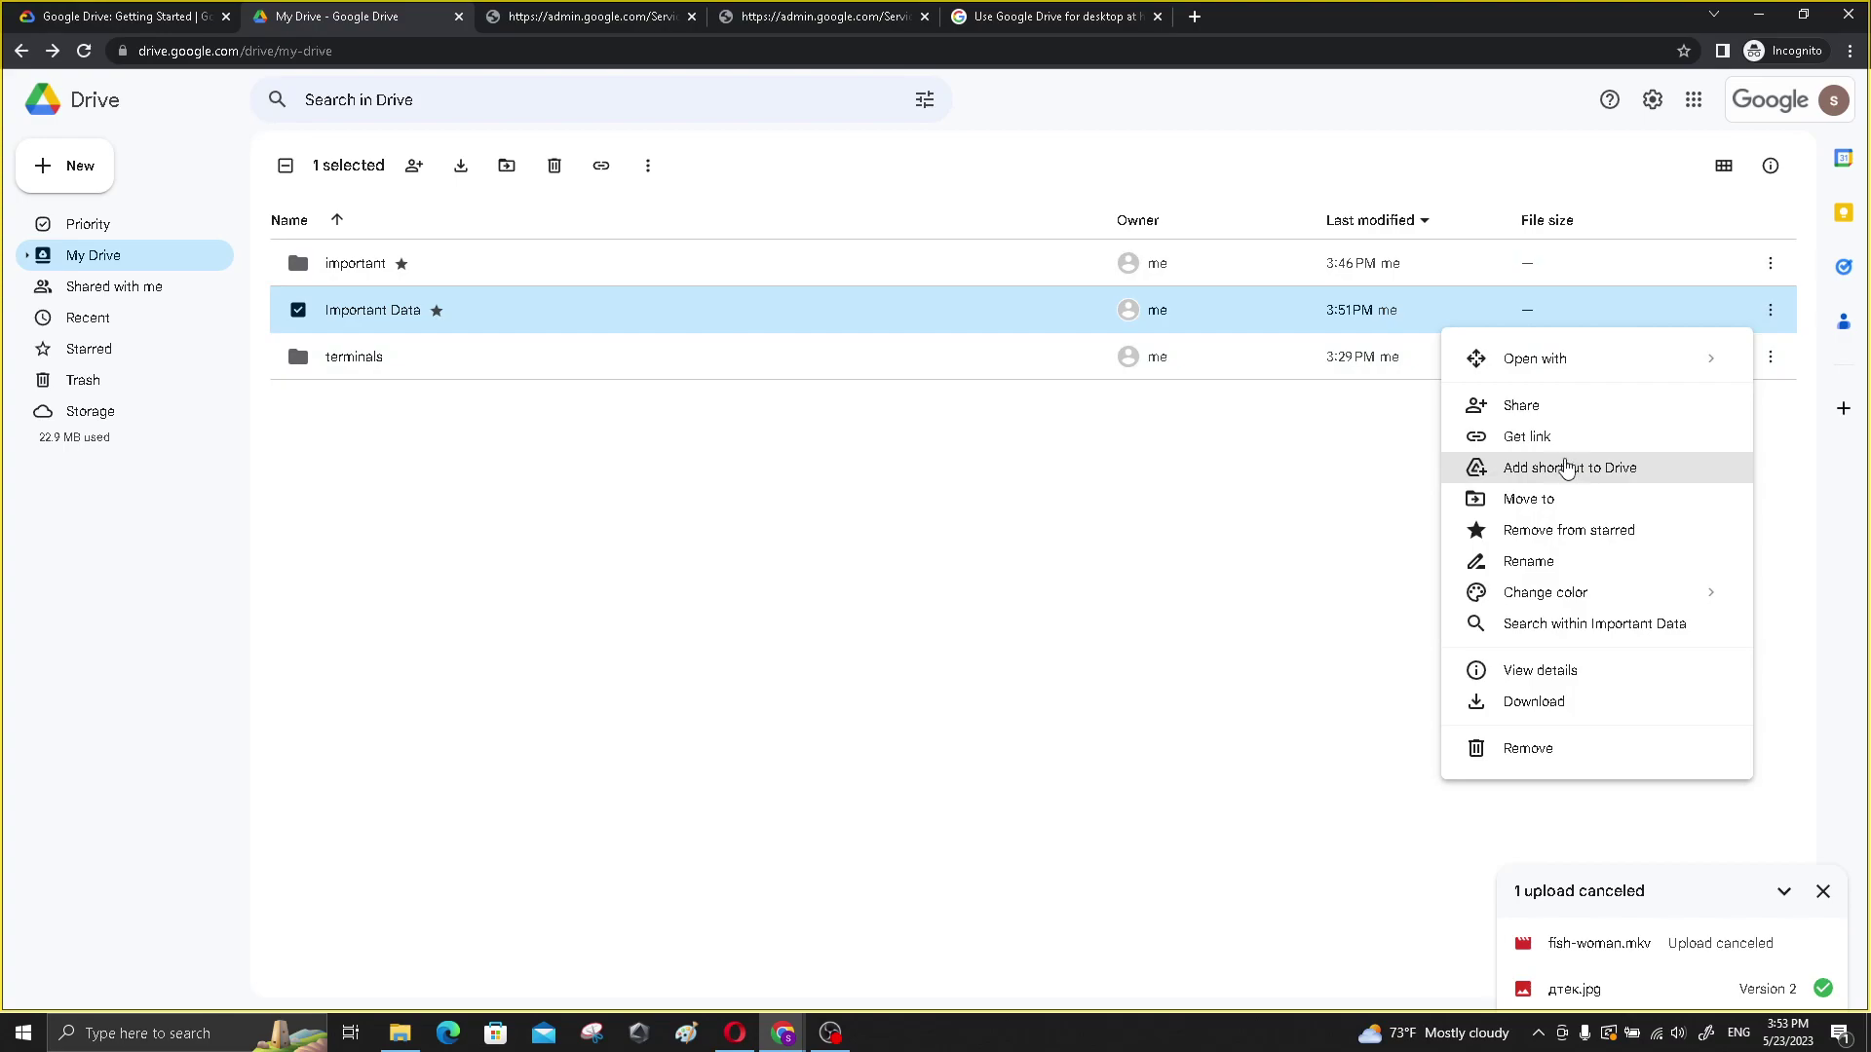
click(1549, 413)
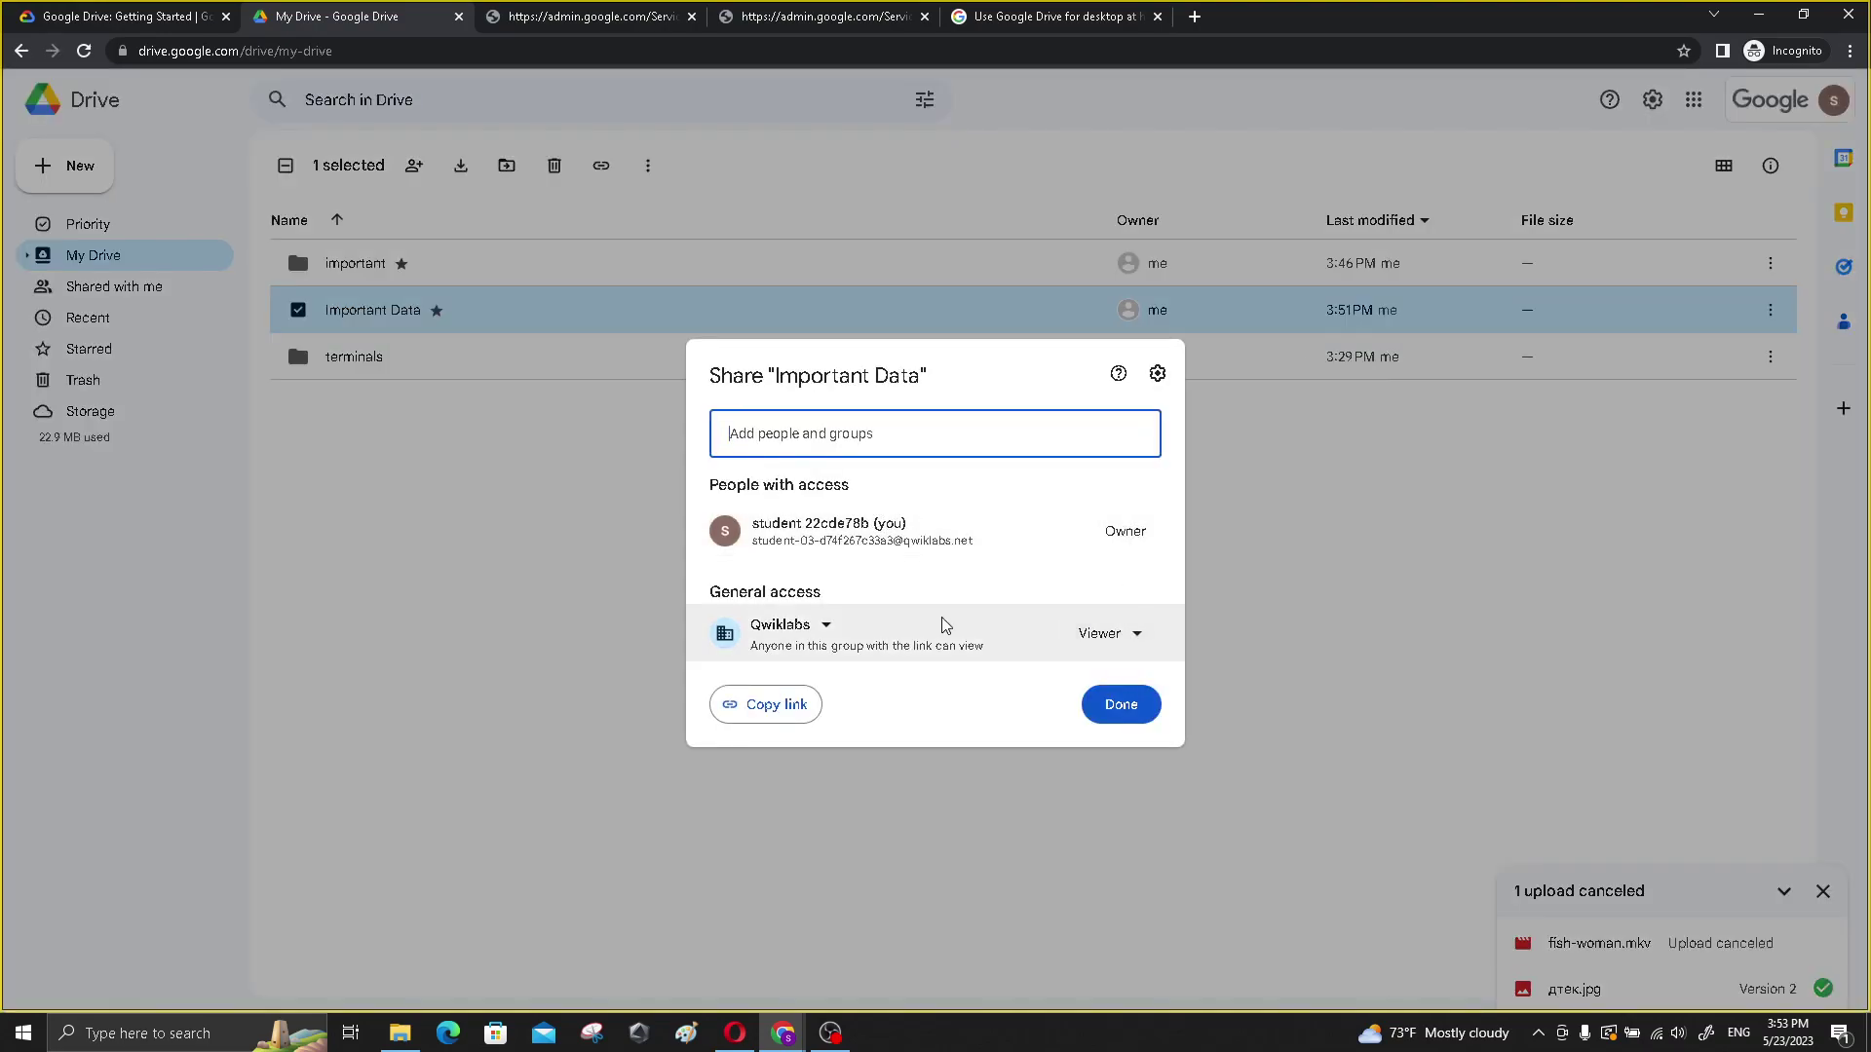
click(816, 629)
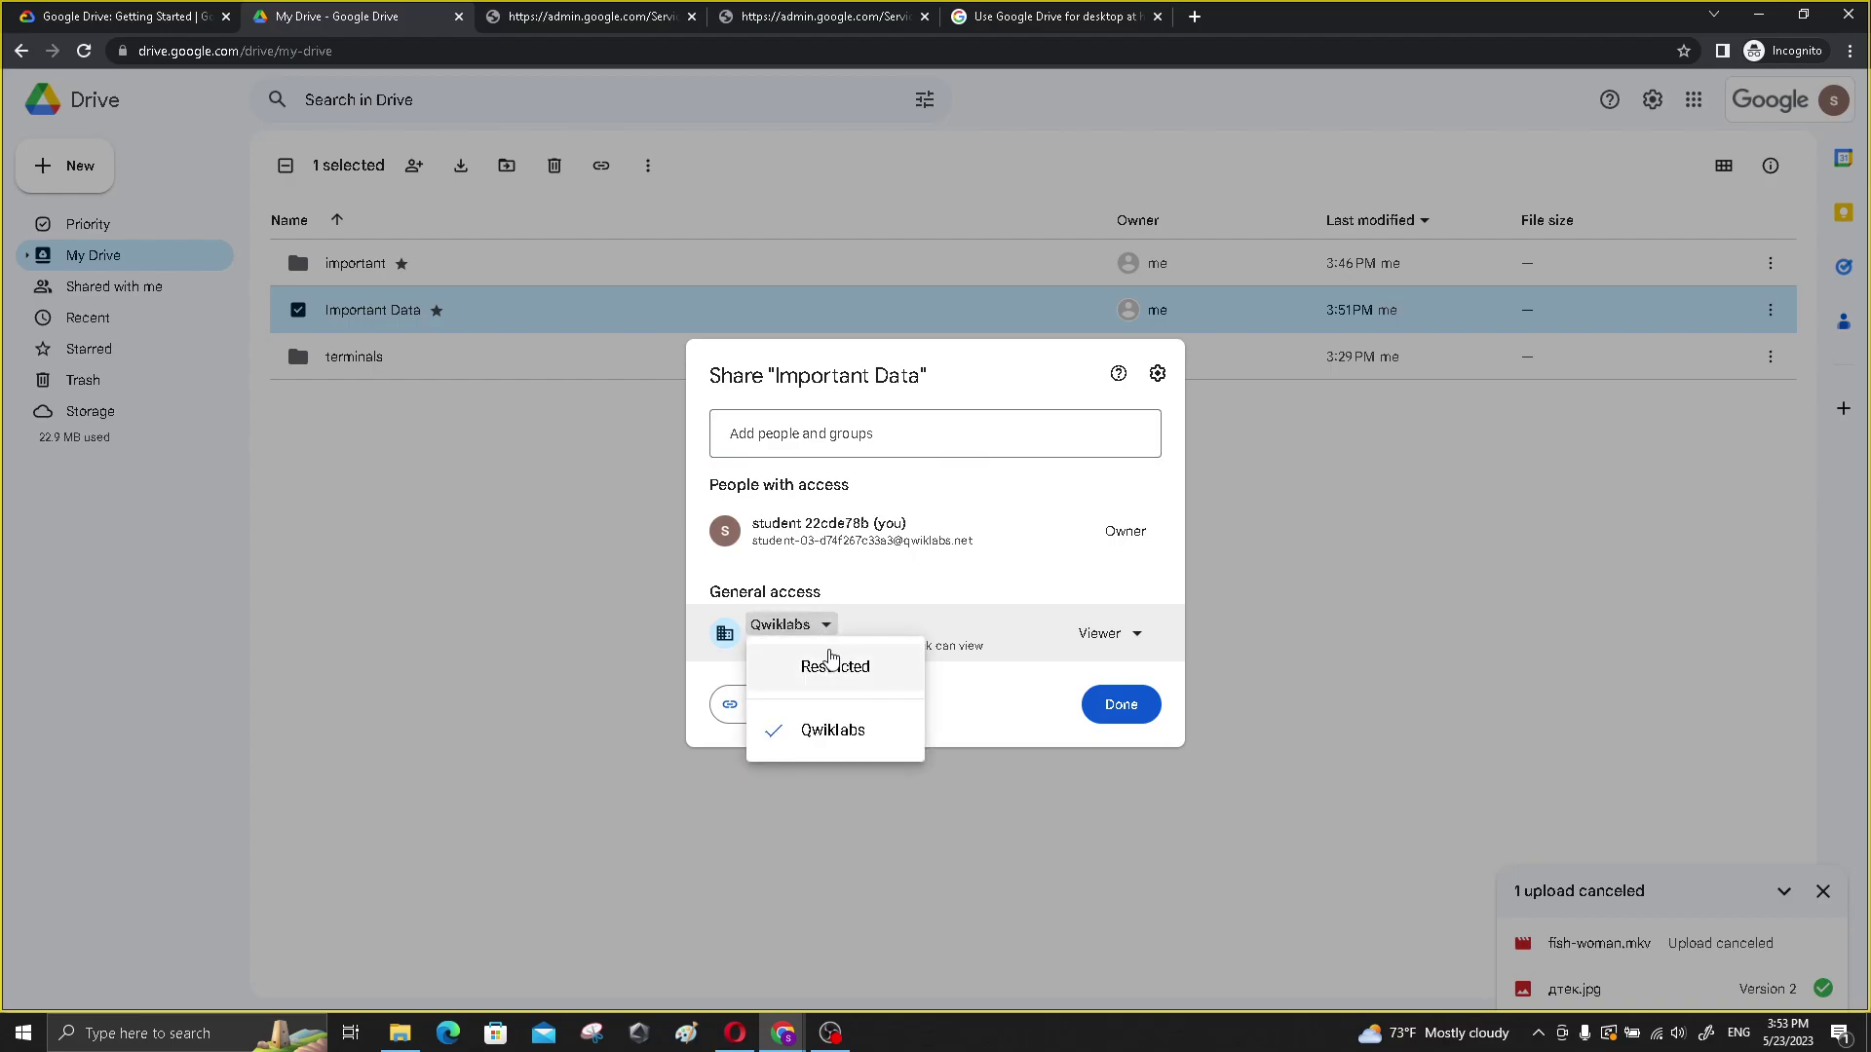
click(830, 667)
click(1121, 703)
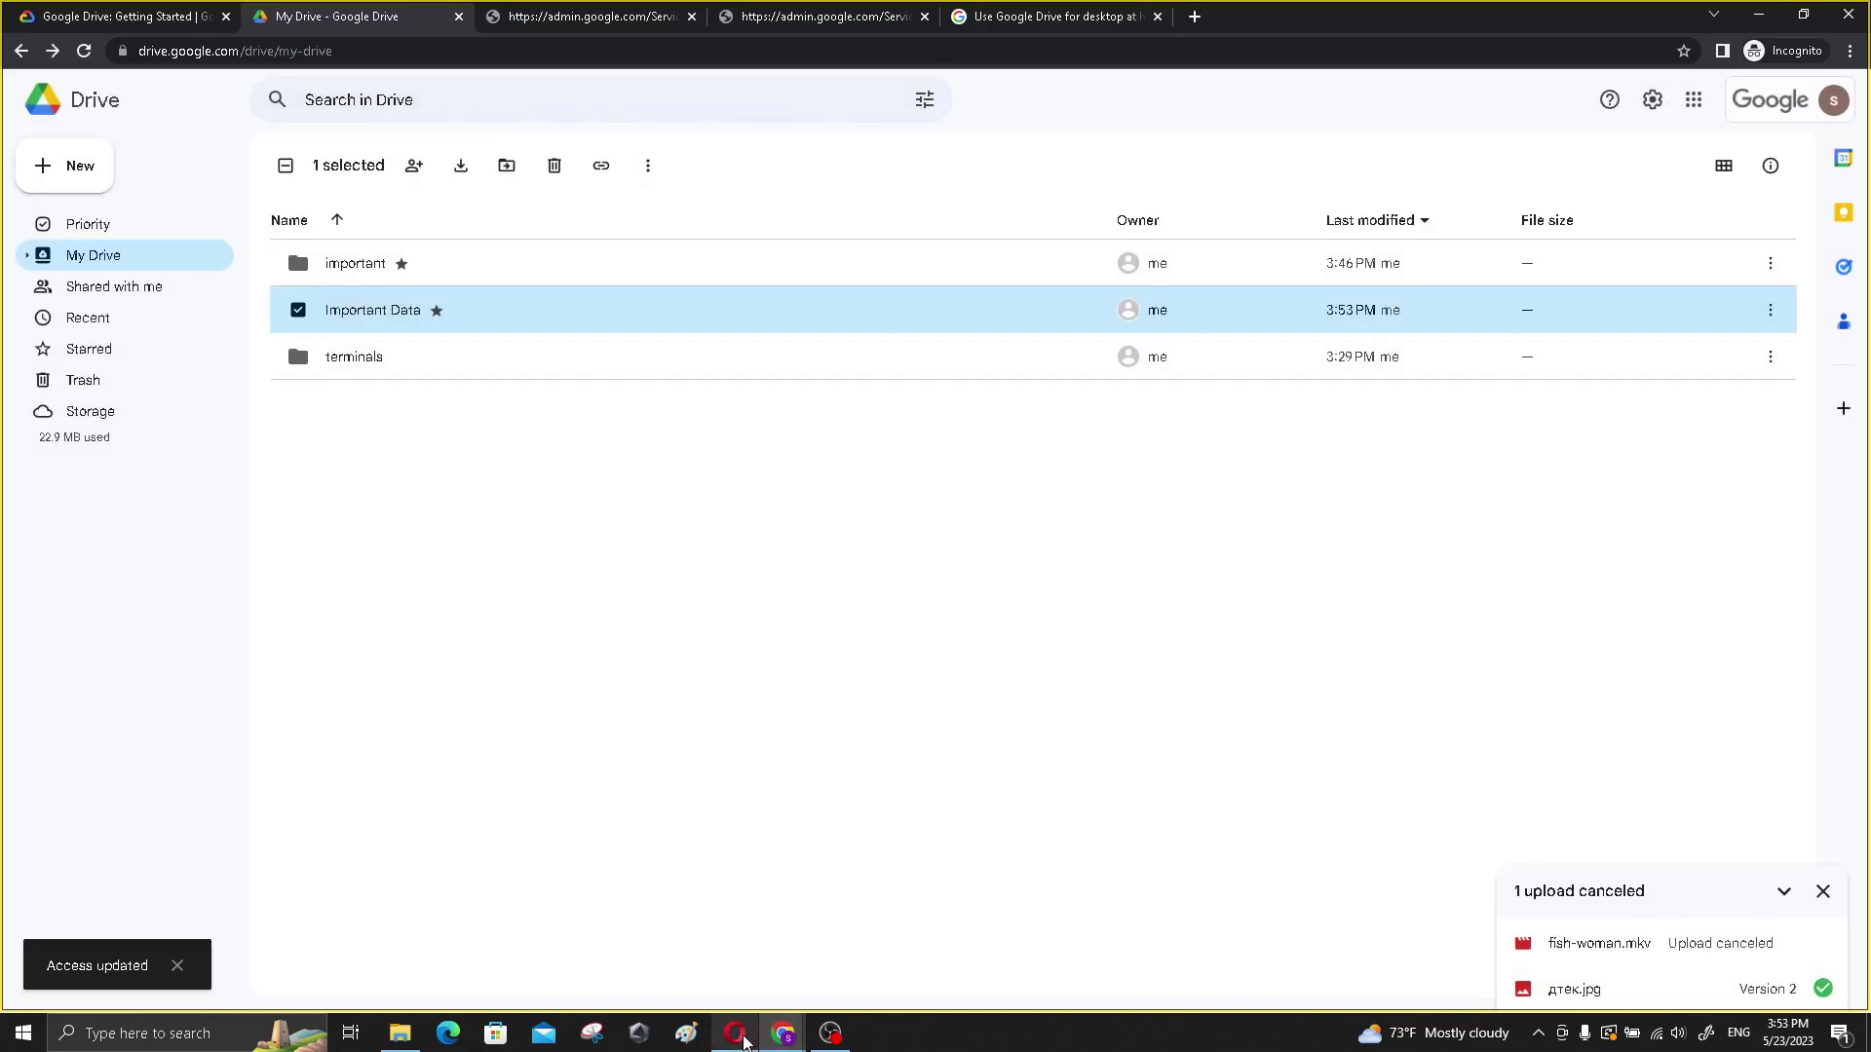
click(742, 1030)
- In Opera, reopen the closed Important Data tab from History, preview дтек.jpg, then return to My Drive
mouse_move(743, 1032)
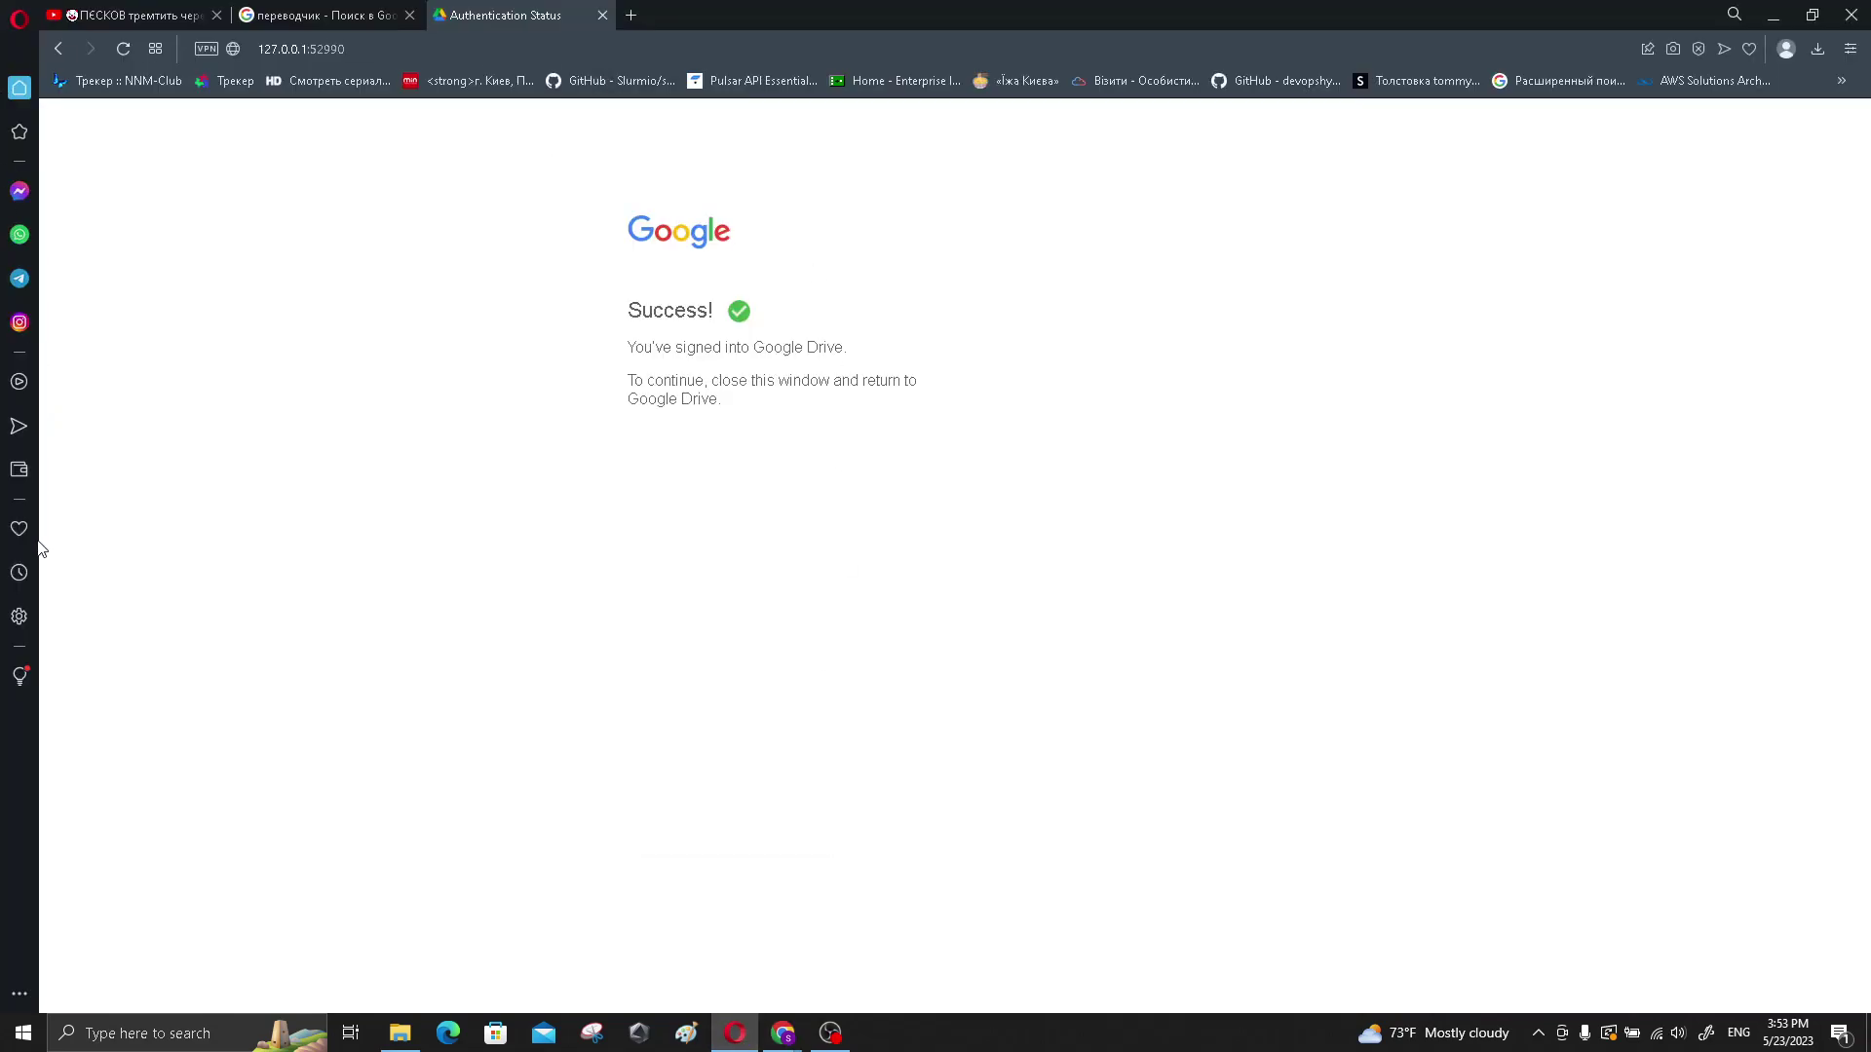
click(19, 578)
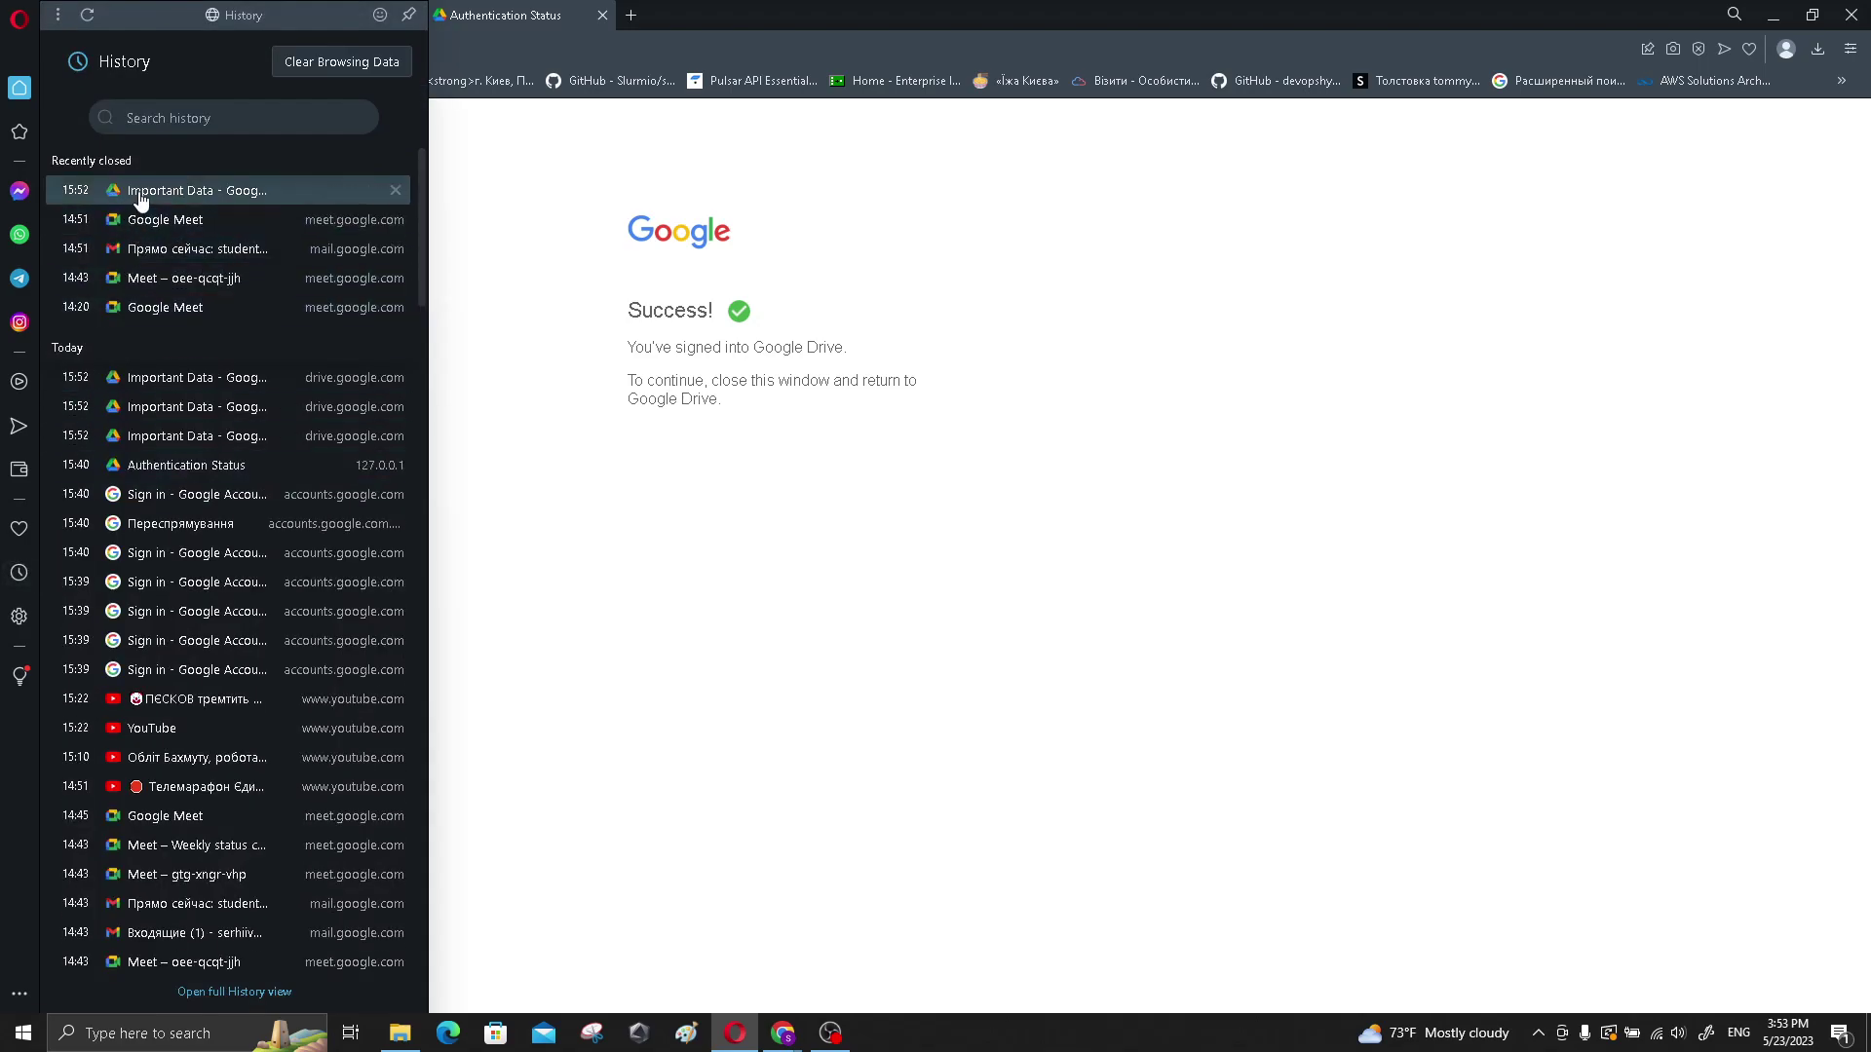
click(75, 189)
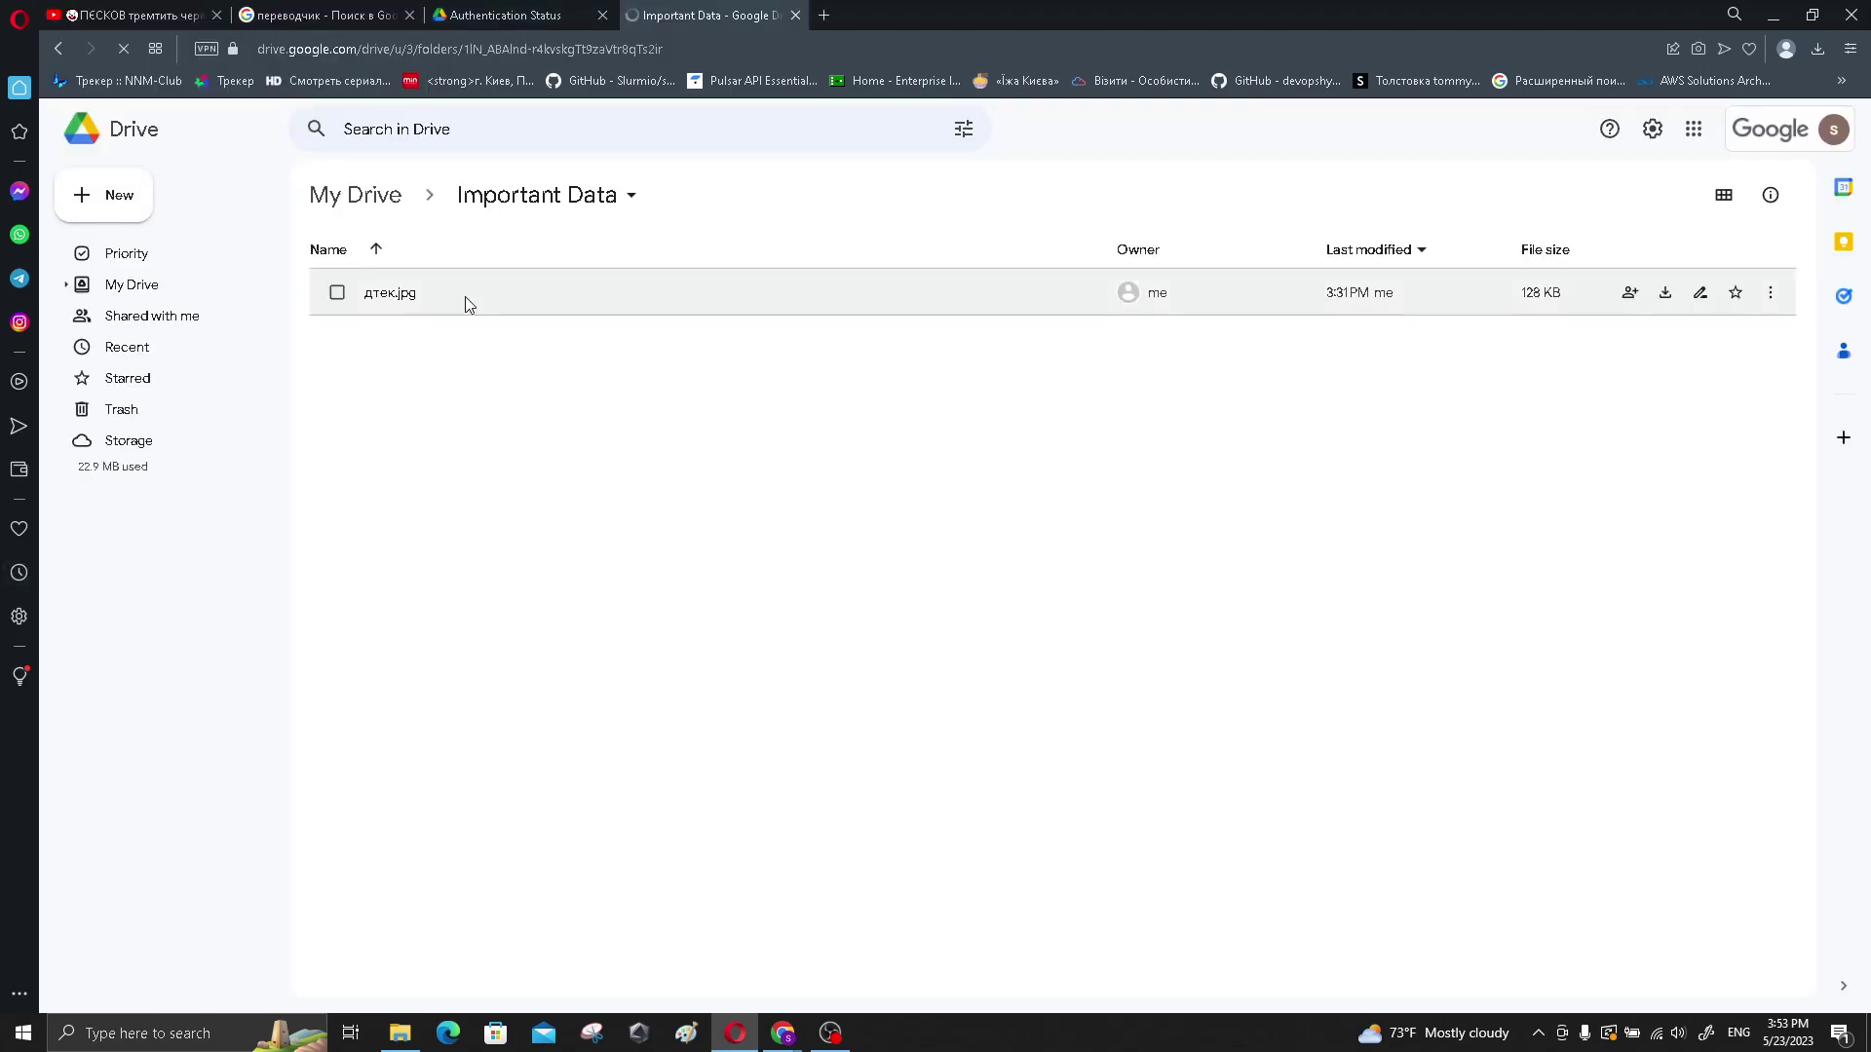
click(390, 303)
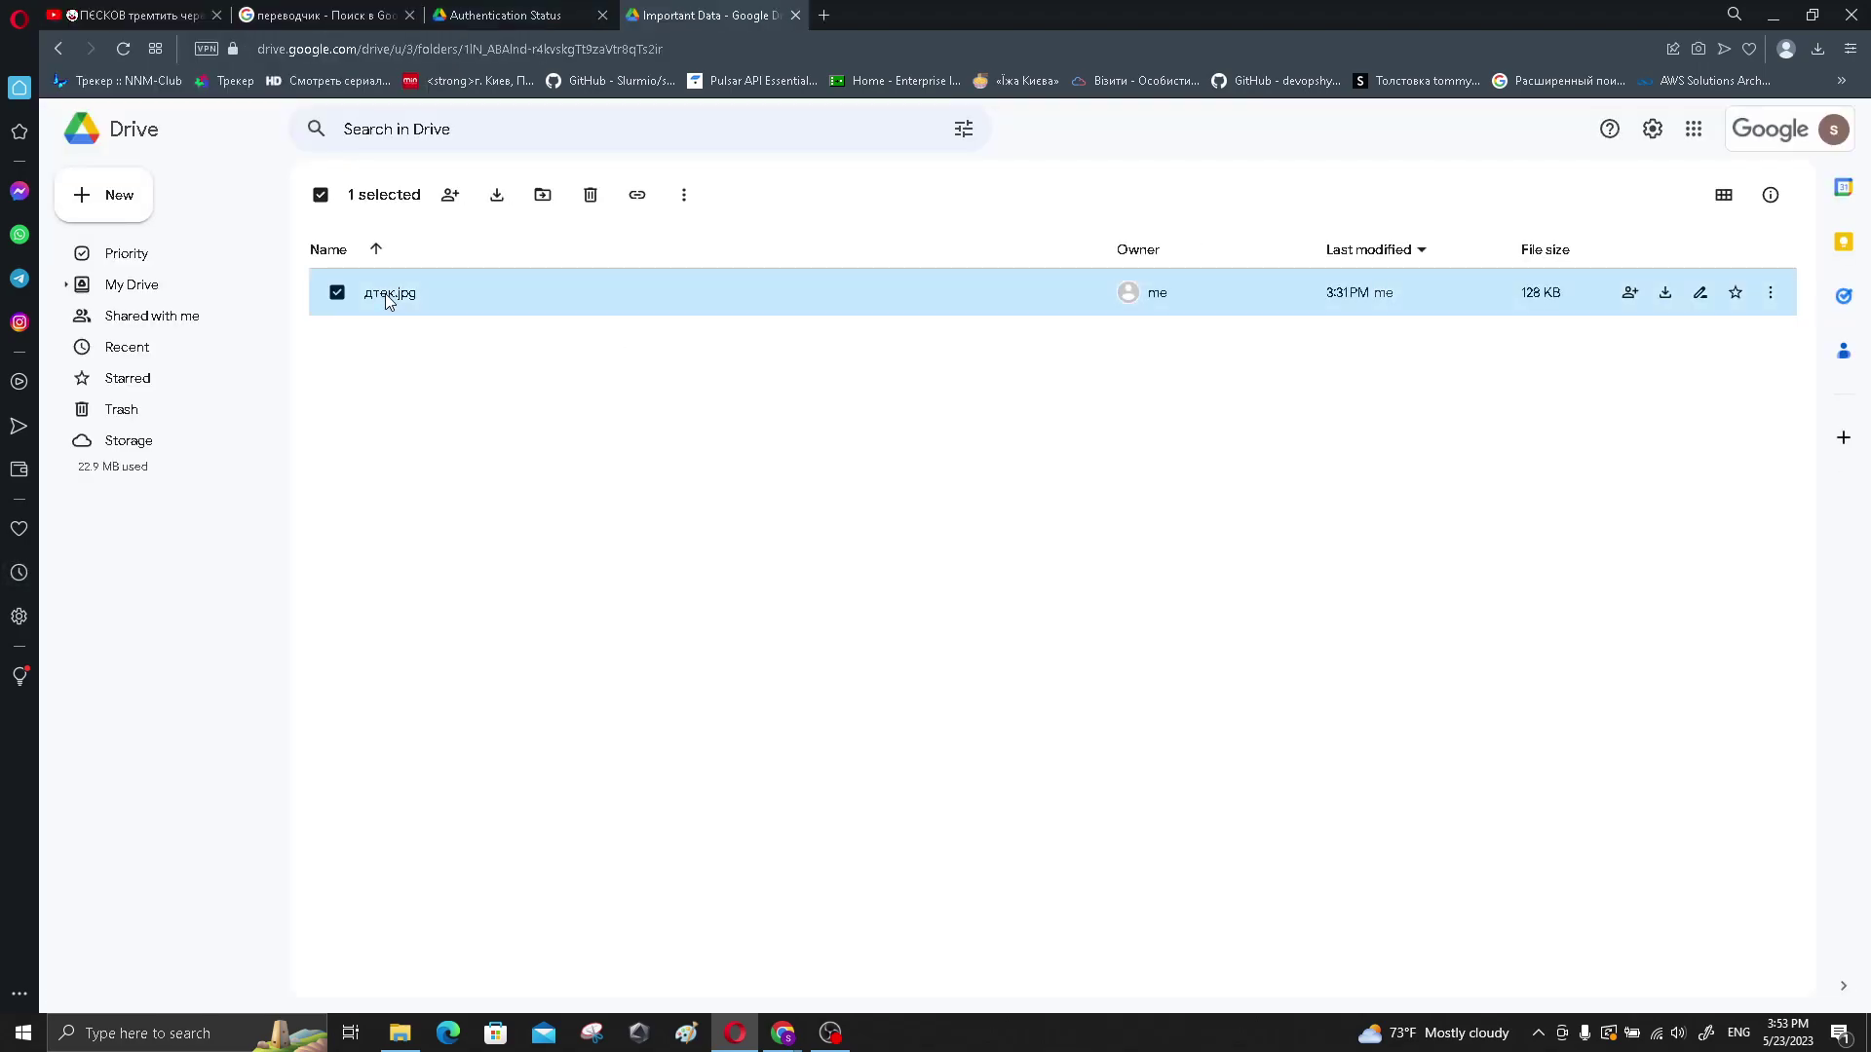
double_click(385, 294)
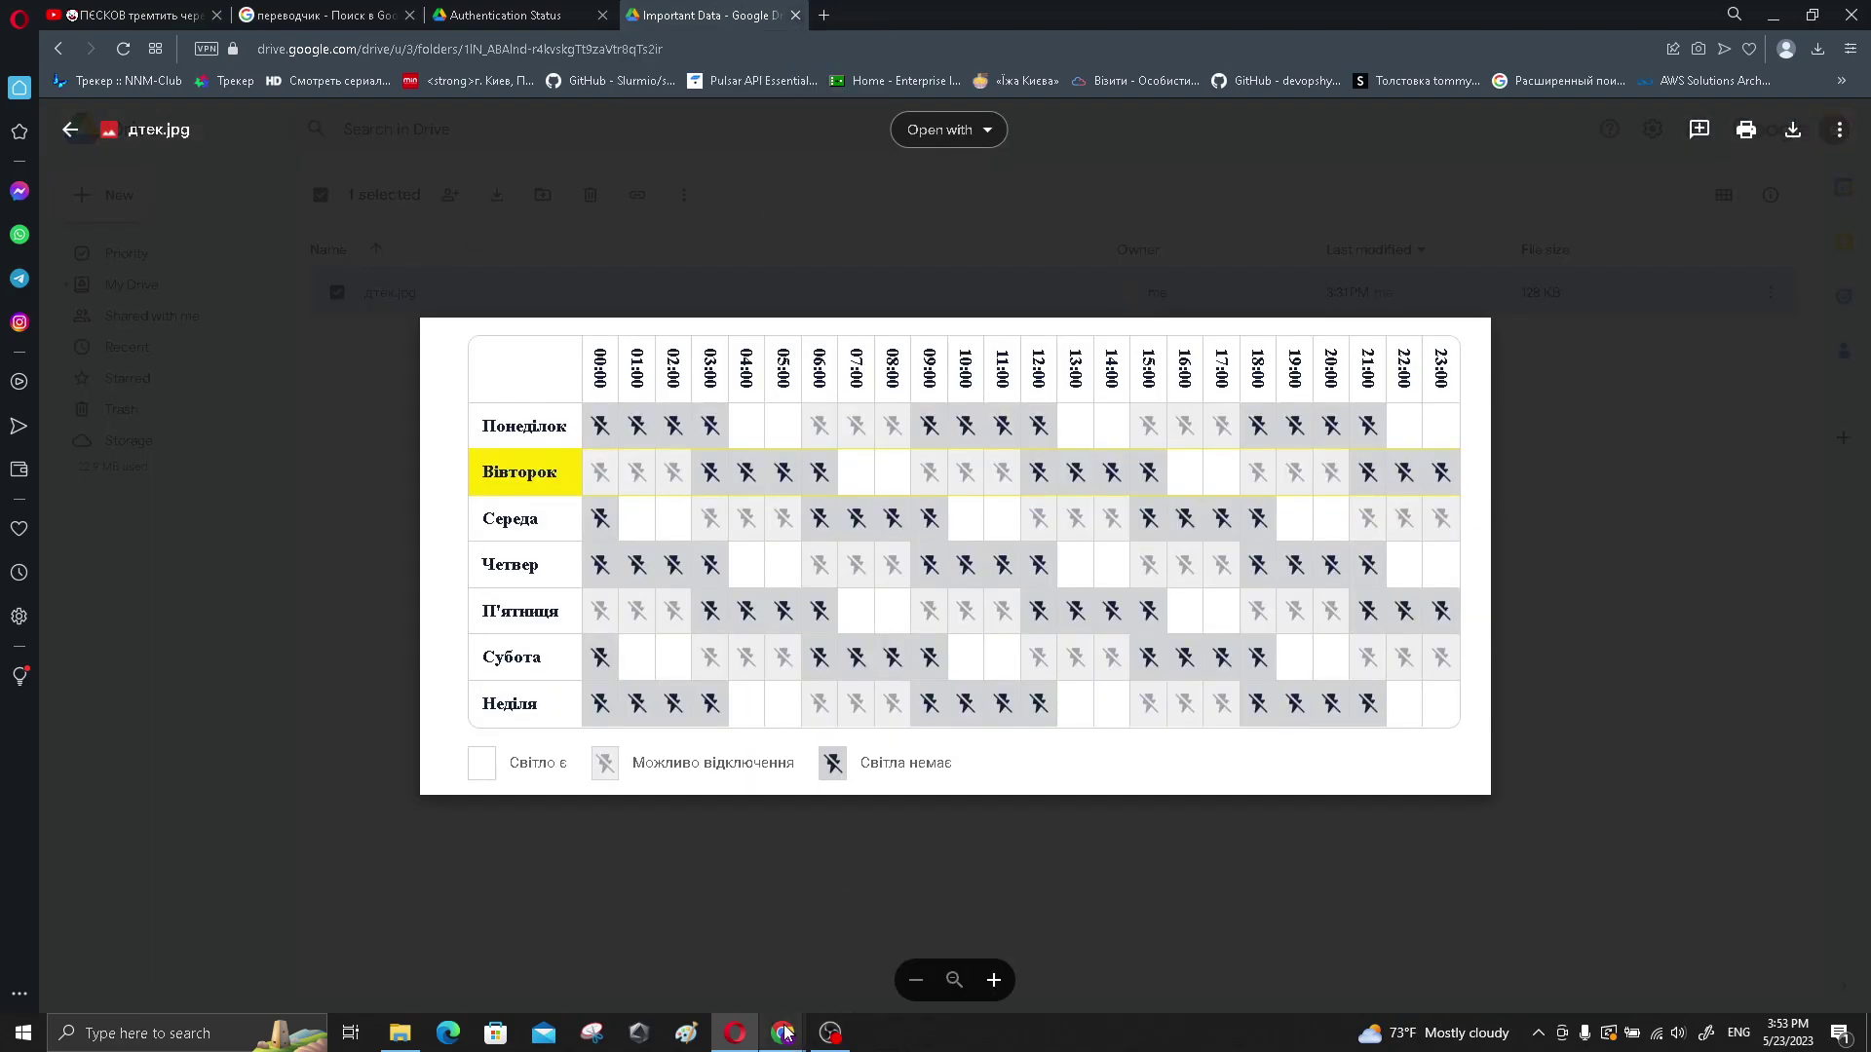
mouse_move(784, 1027)
click(874, 950)
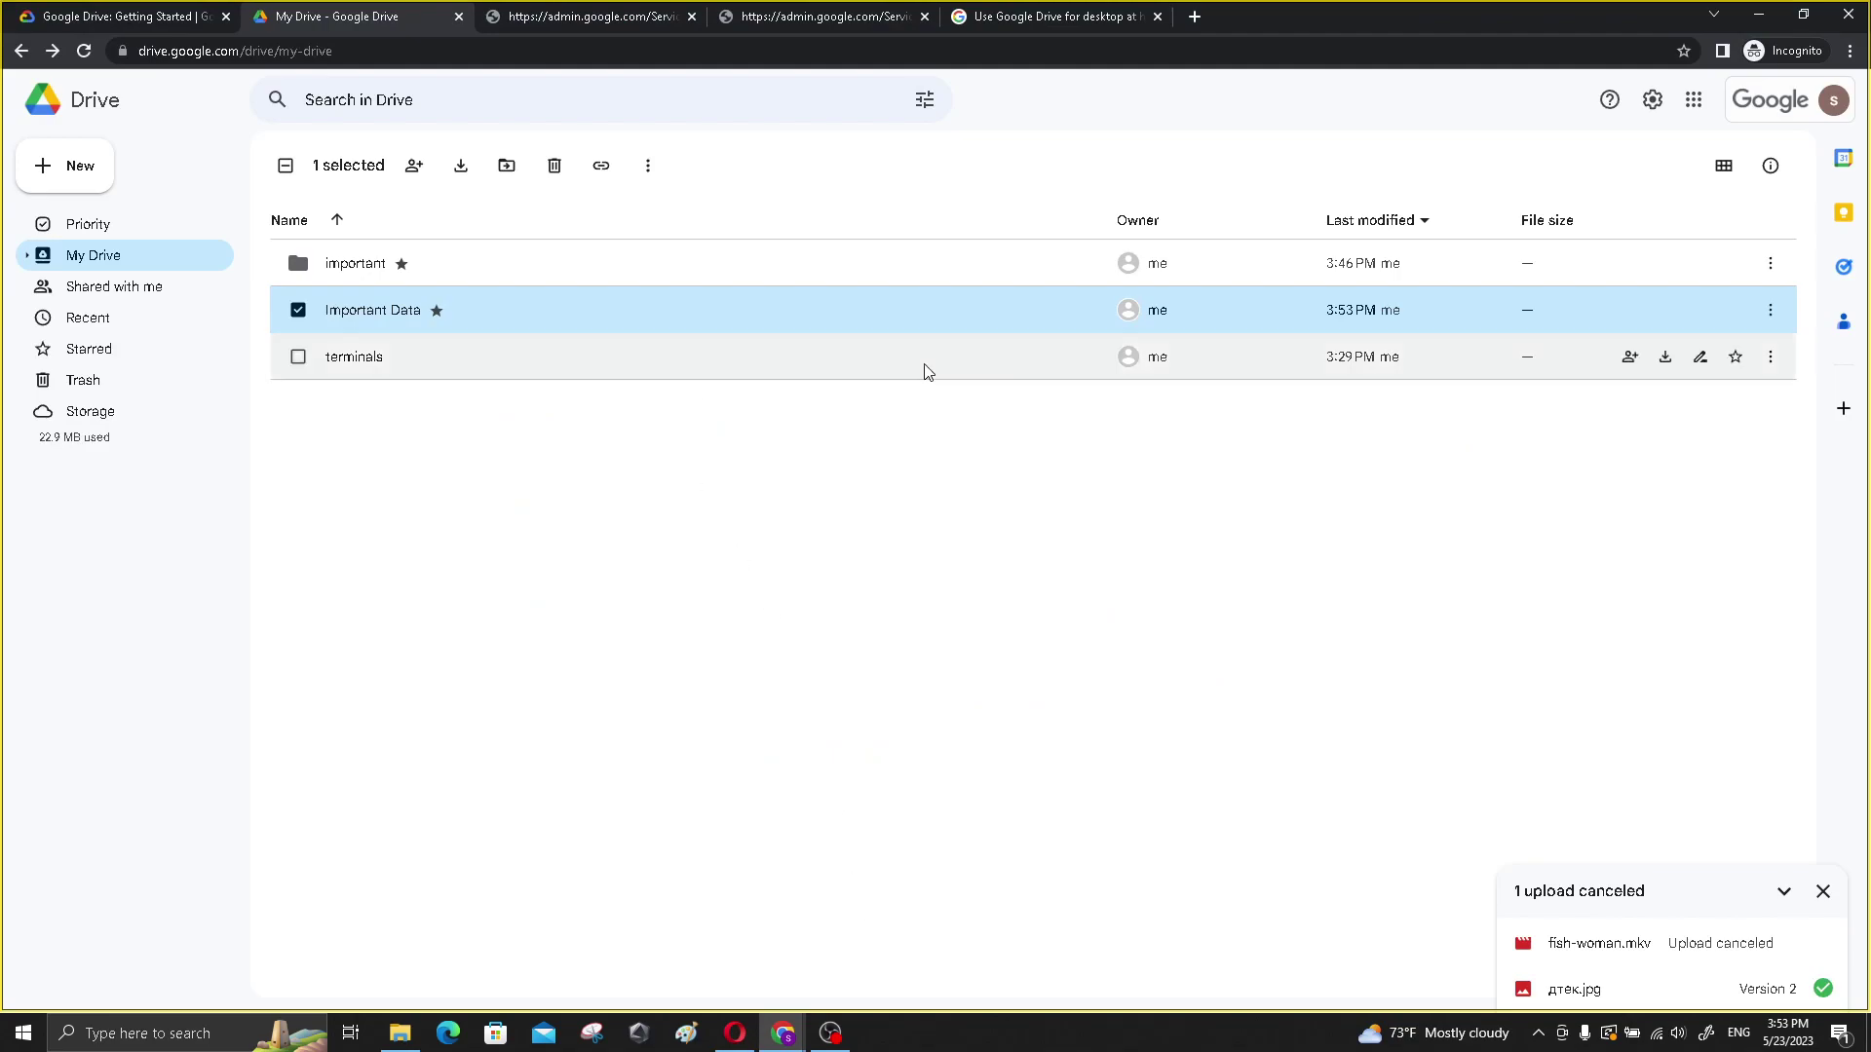
- Confirm Important Data is Restricted with only the owner, review its sharing settings, then select terminals
click(1770, 312)
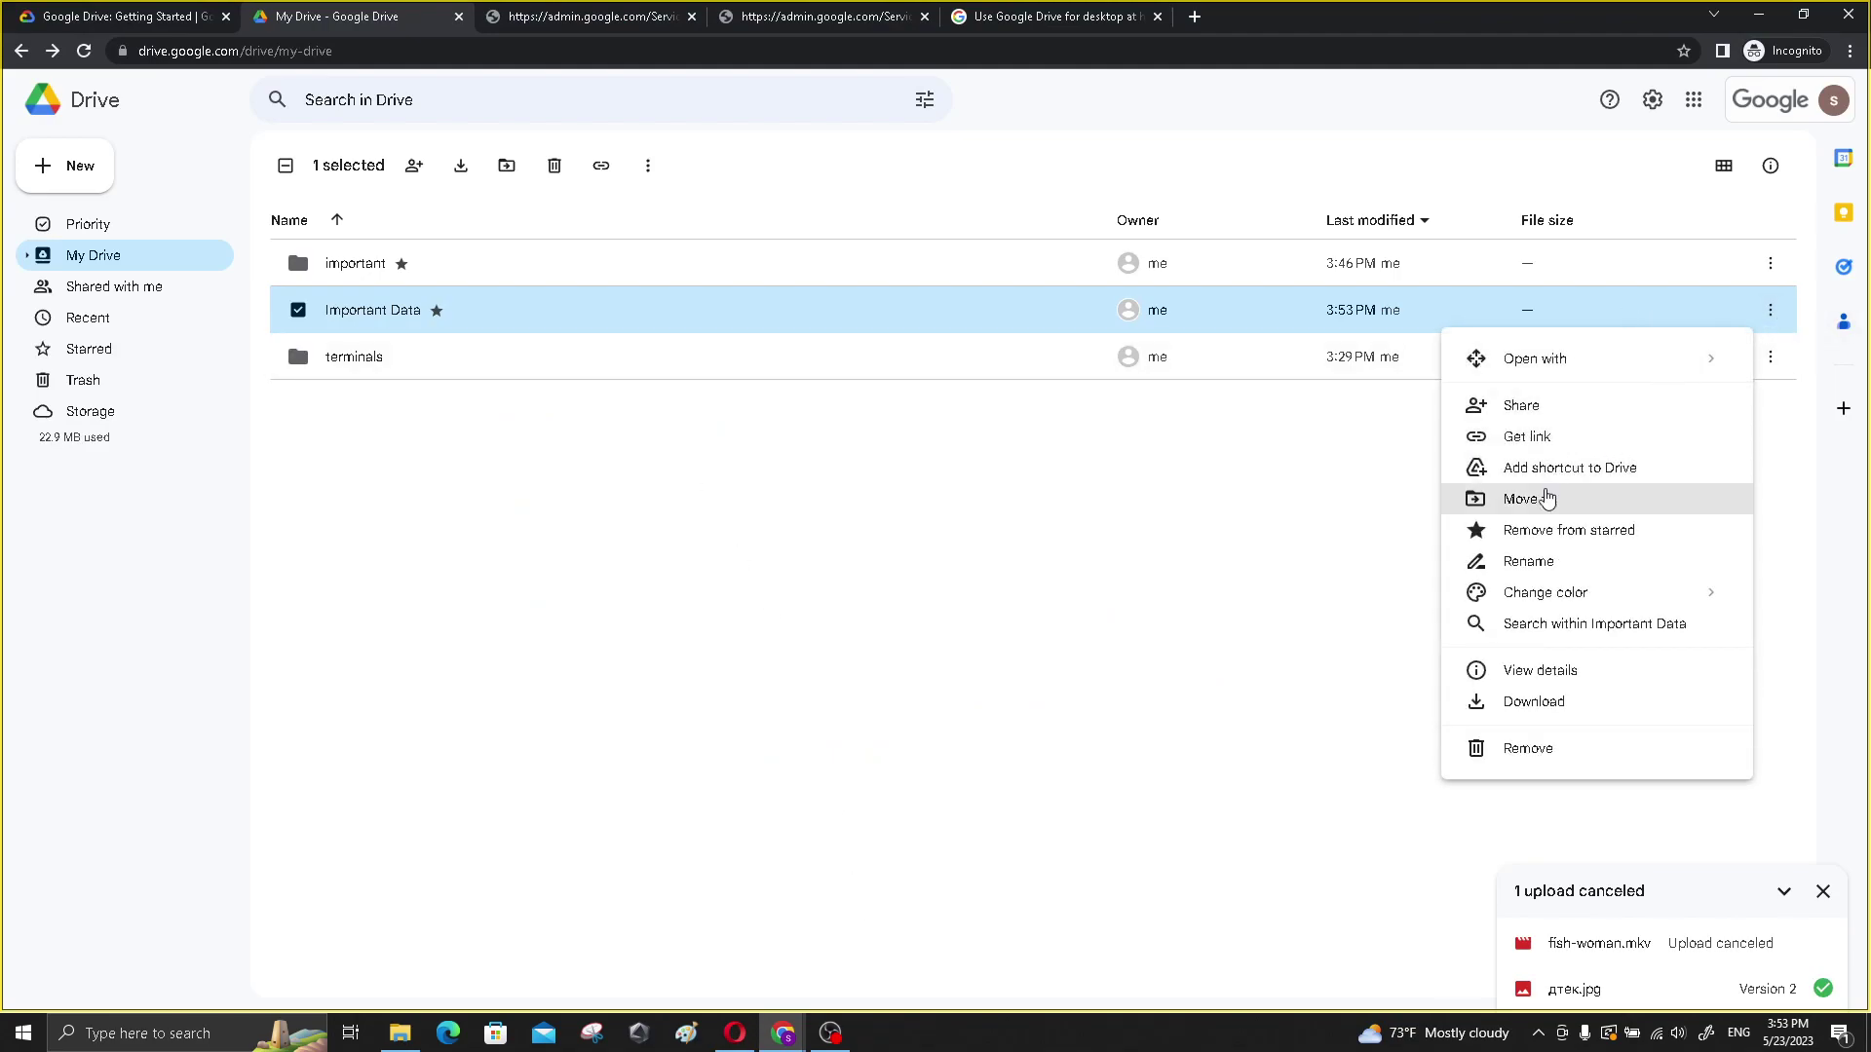
click(1530, 419)
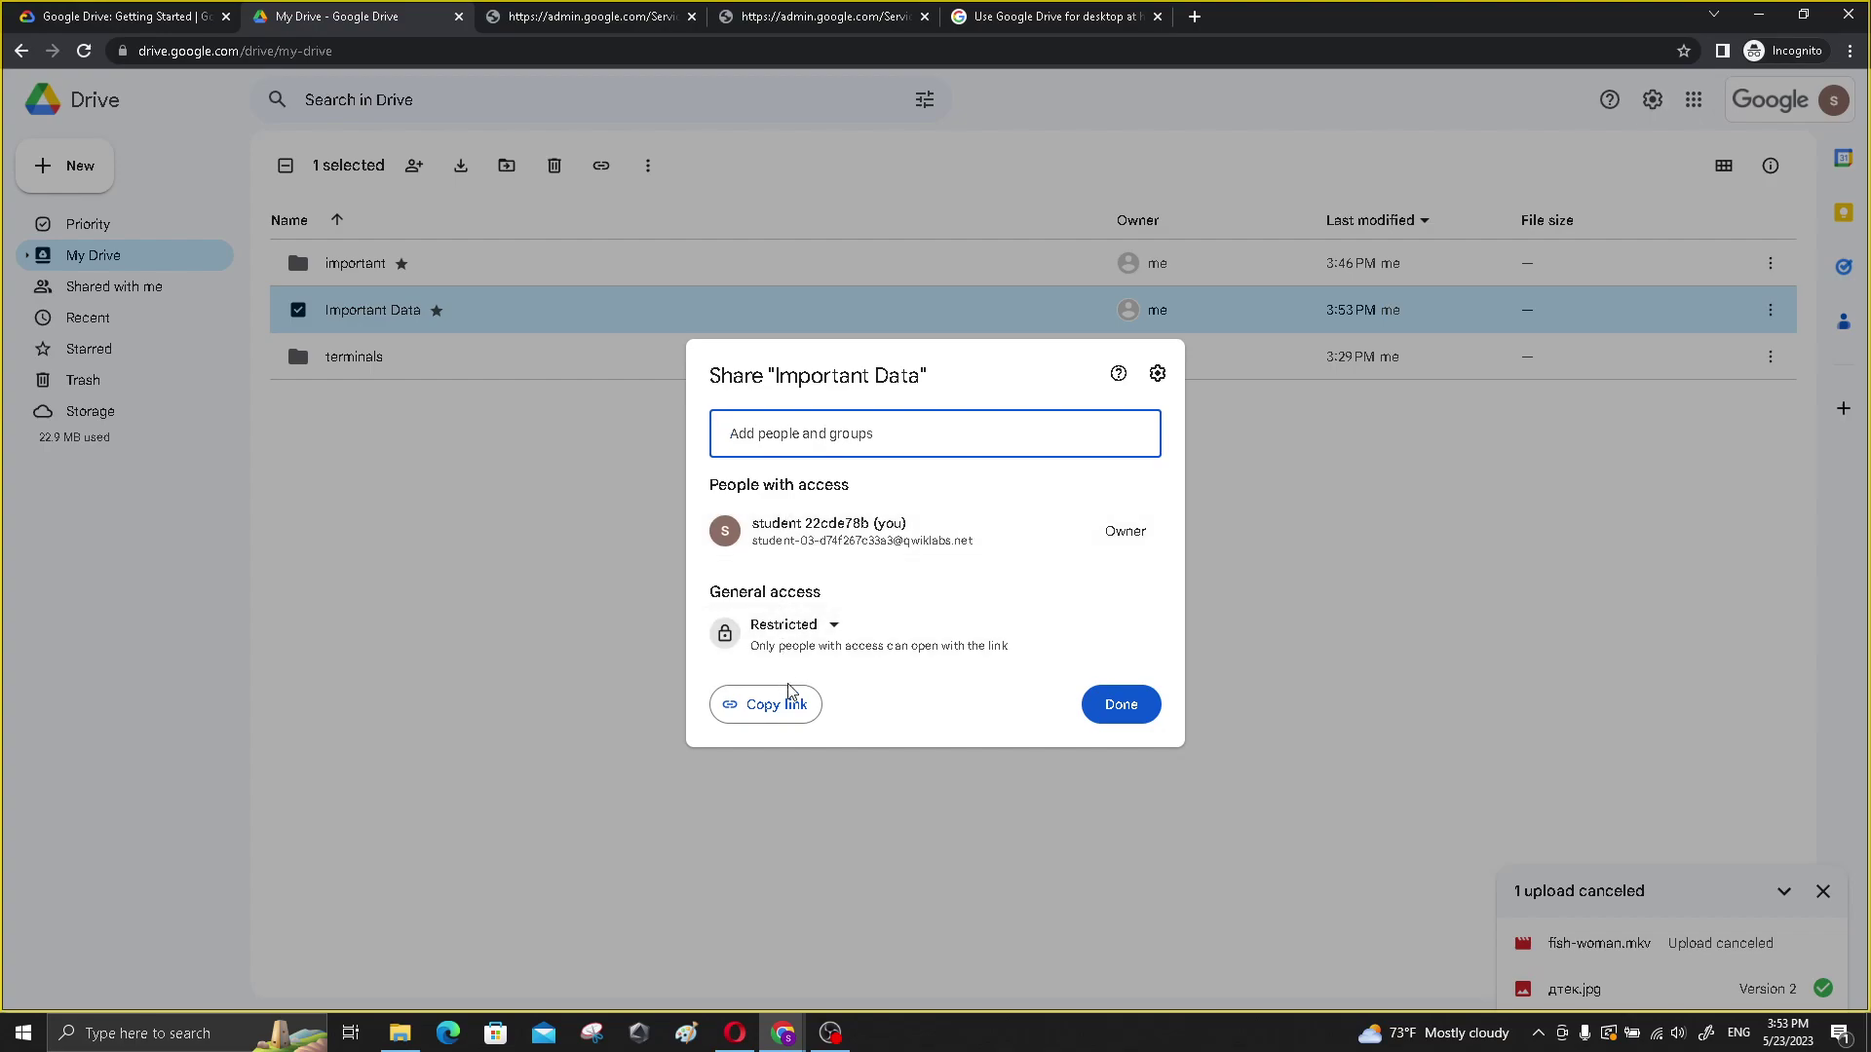
click(1157, 374)
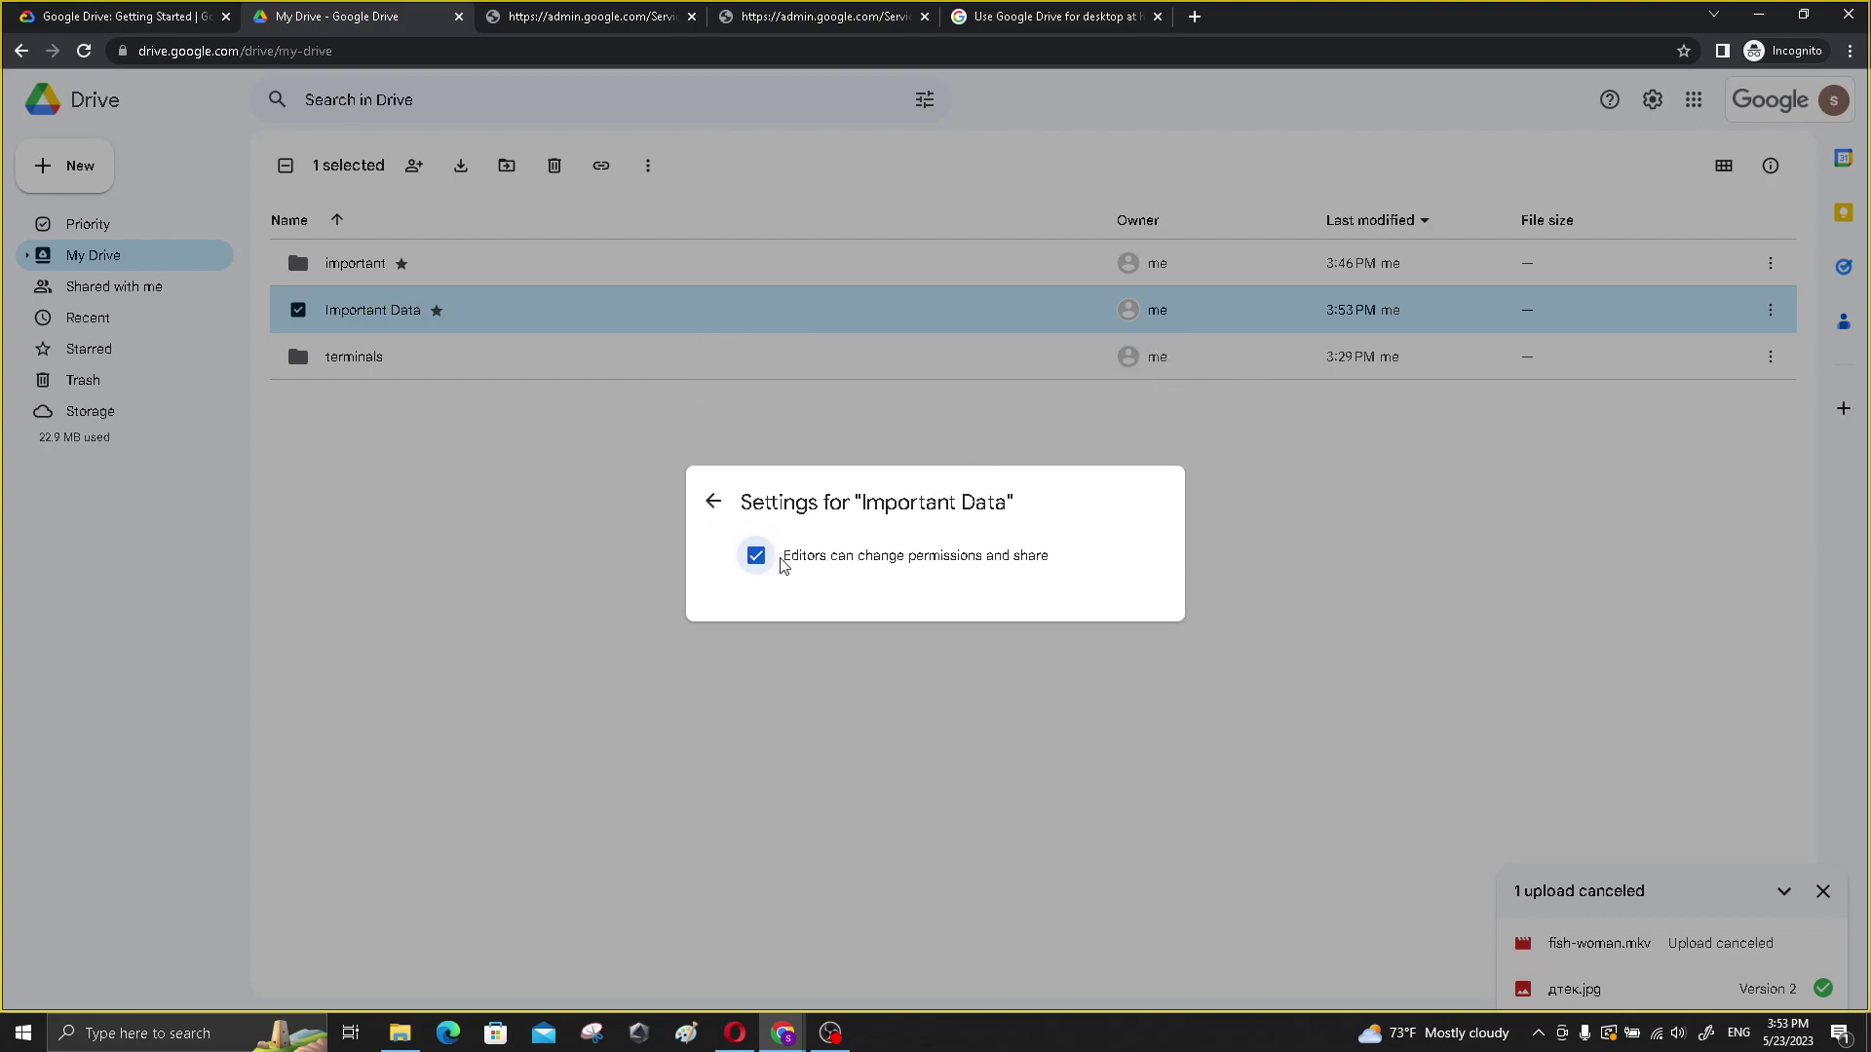
click(1285, 596)
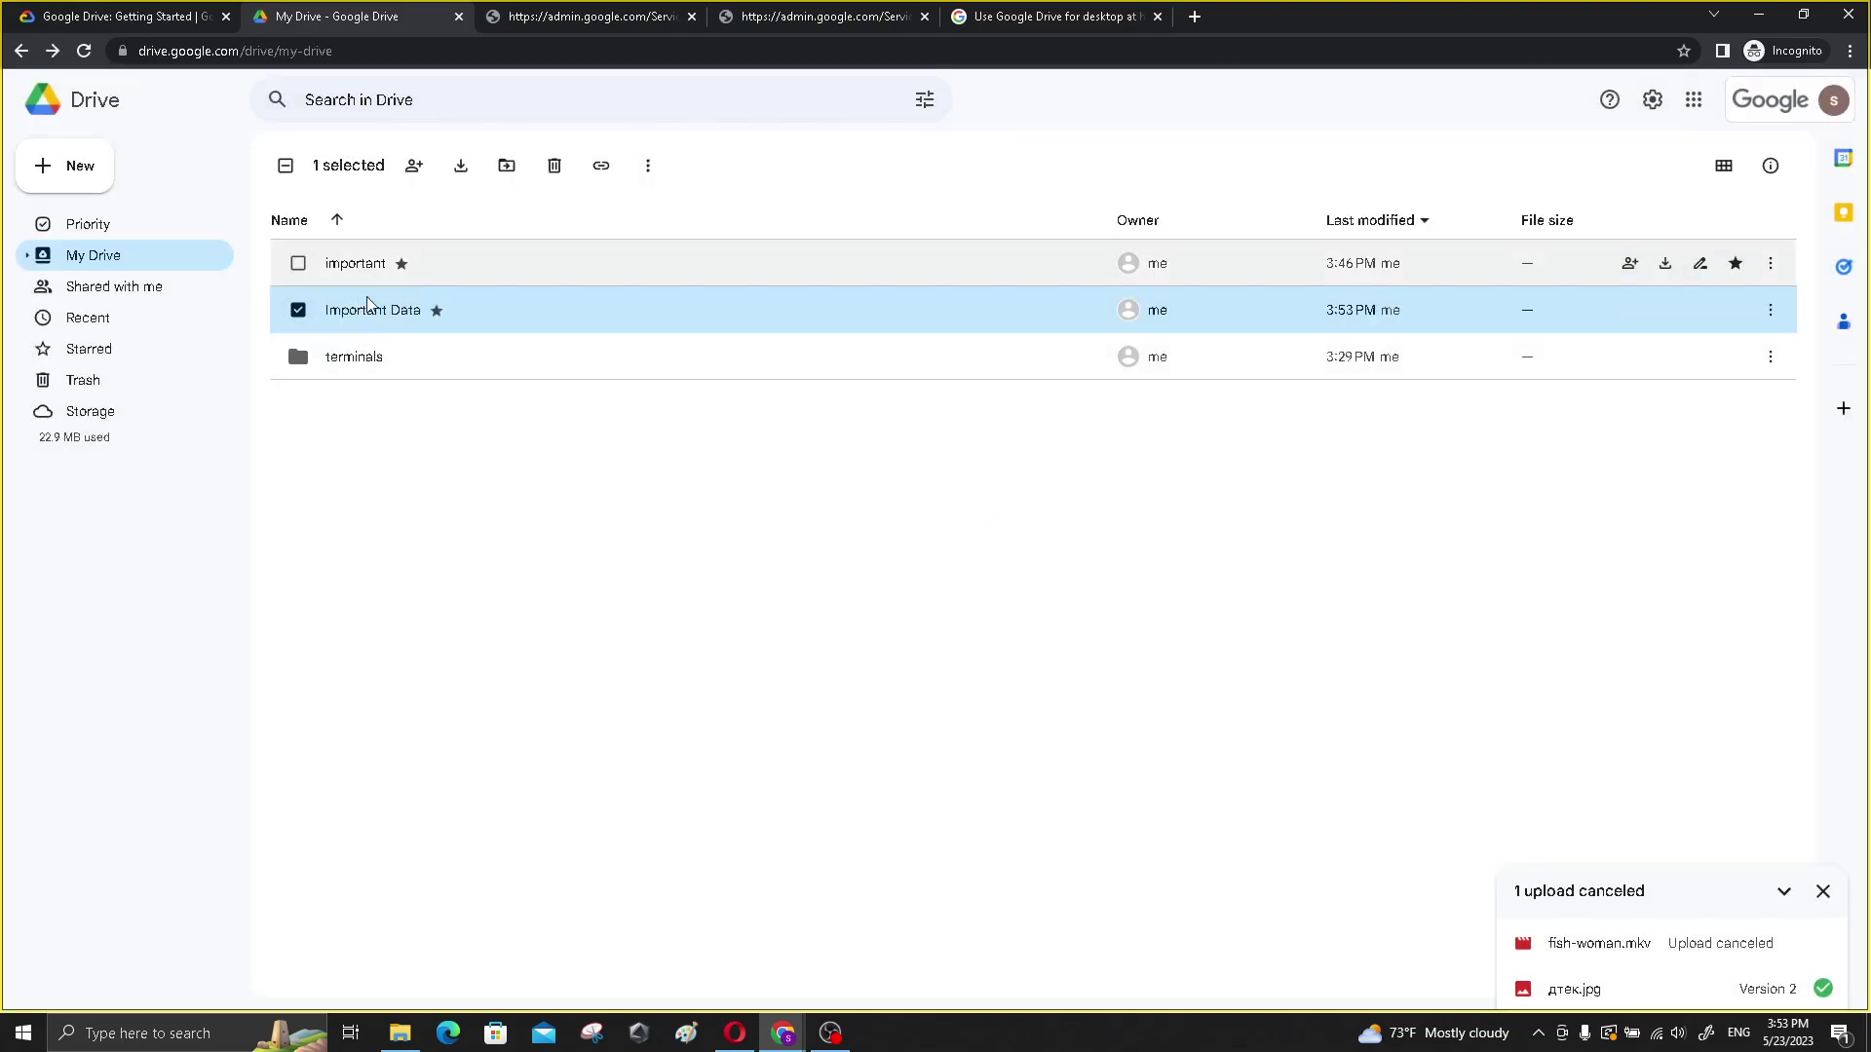
click(371, 363)
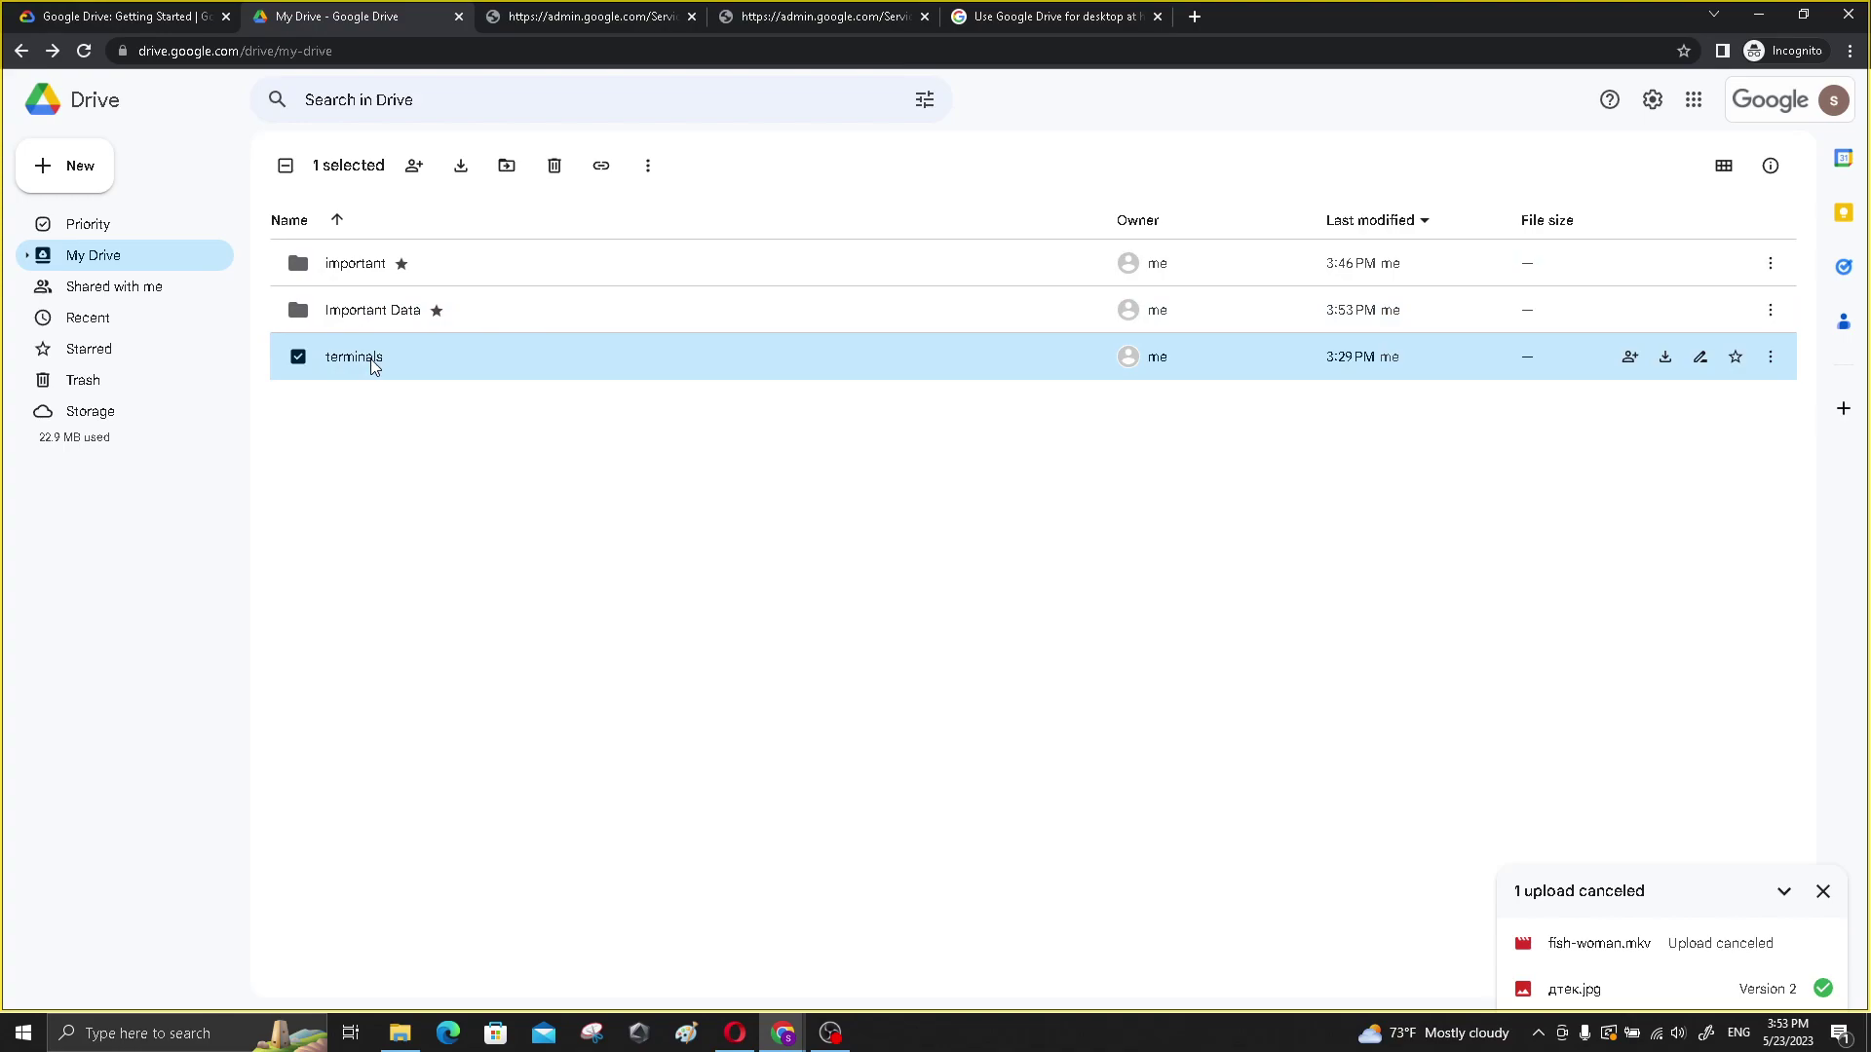
- Open sharing for the terminals folder and give the Qwiklabs group link access
click(1769, 356)
mouse_move(1583, 456)
click(1301, 440)
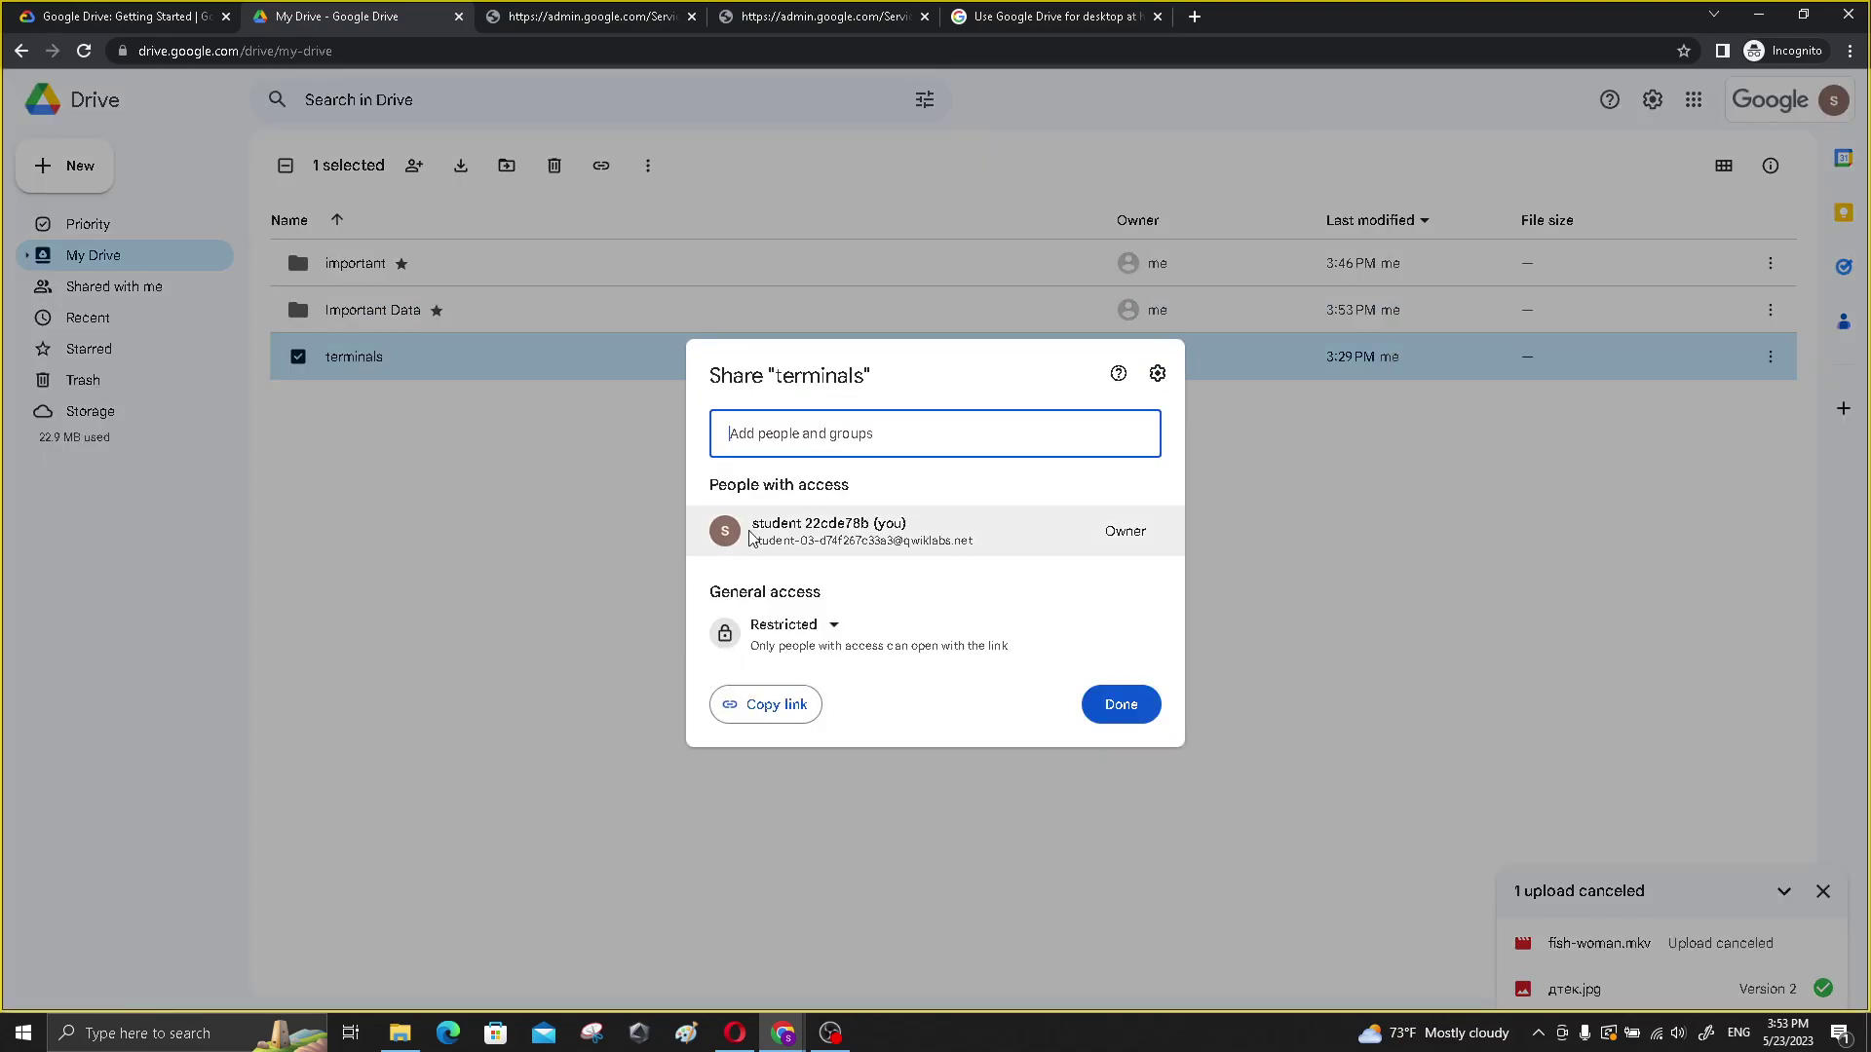
click(824, 627)
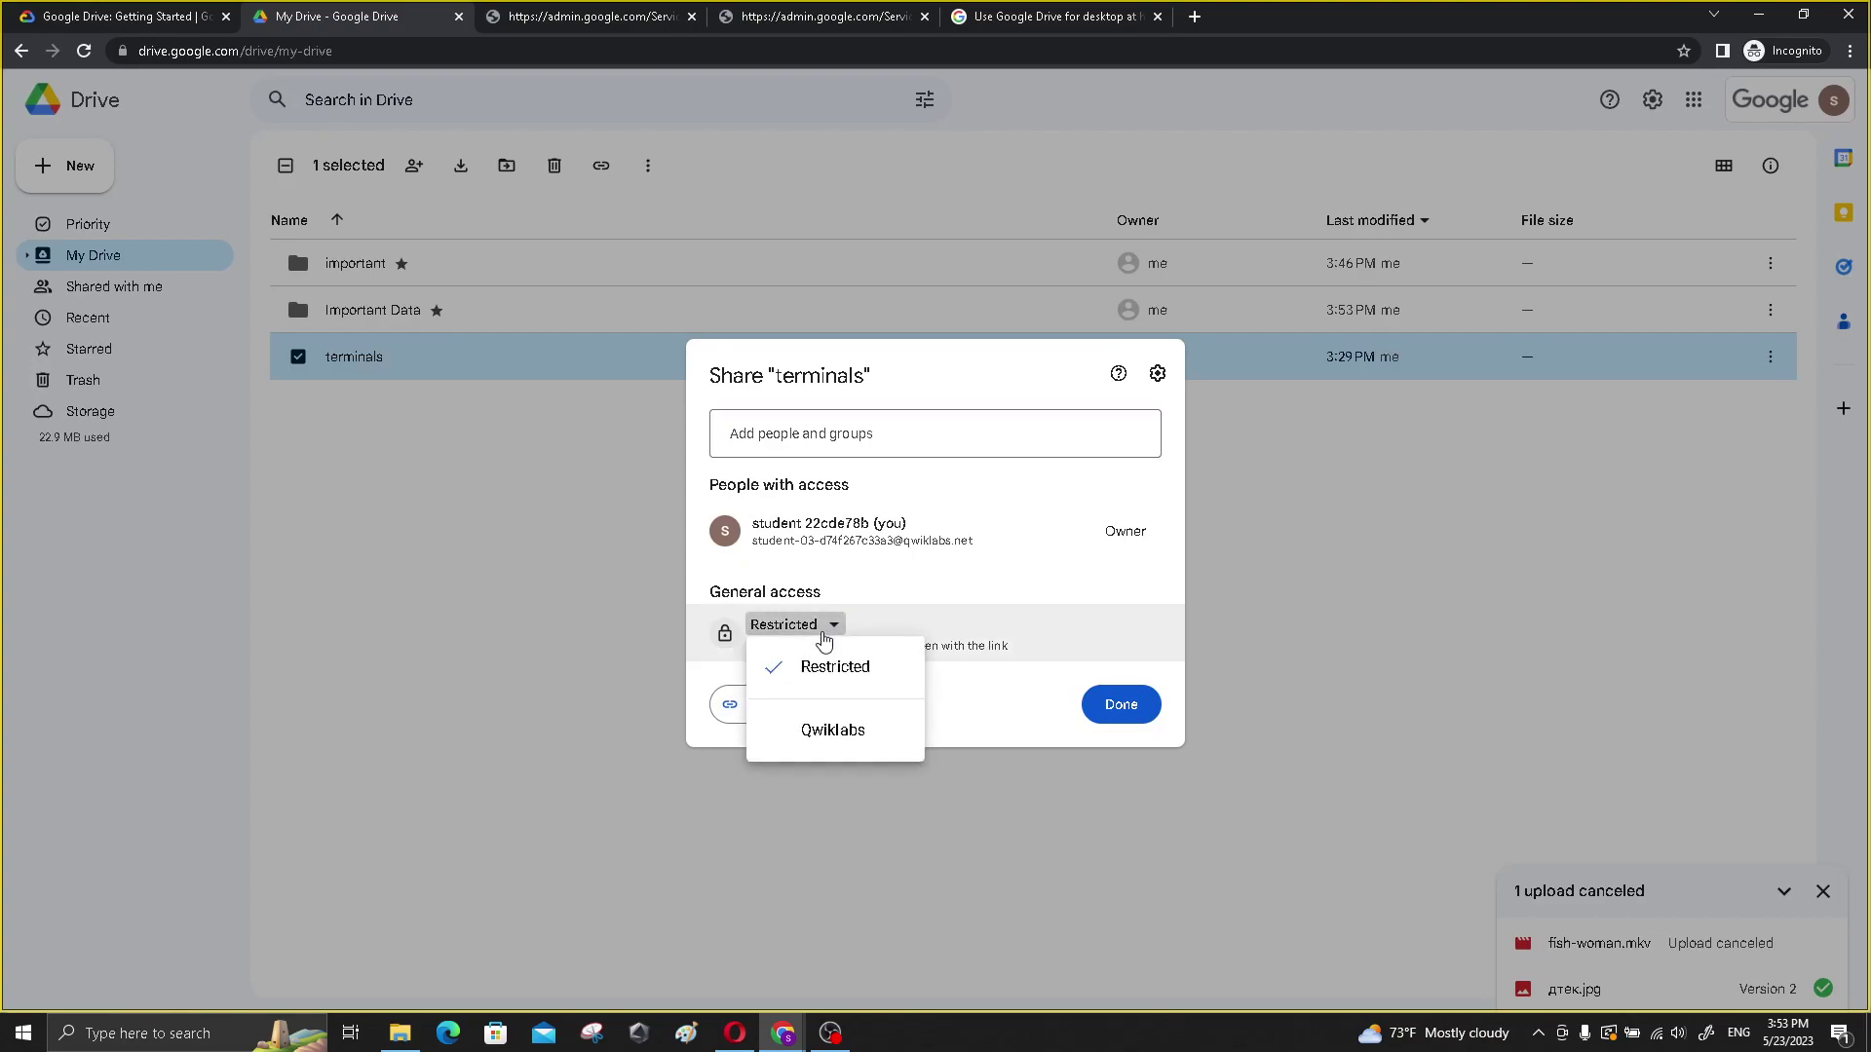
click(836, 731)
- Try sharing terminals with a personal e-mail address, dismiss the Can't share refusal, and cancel
click(877, 436)
click(857, 488)
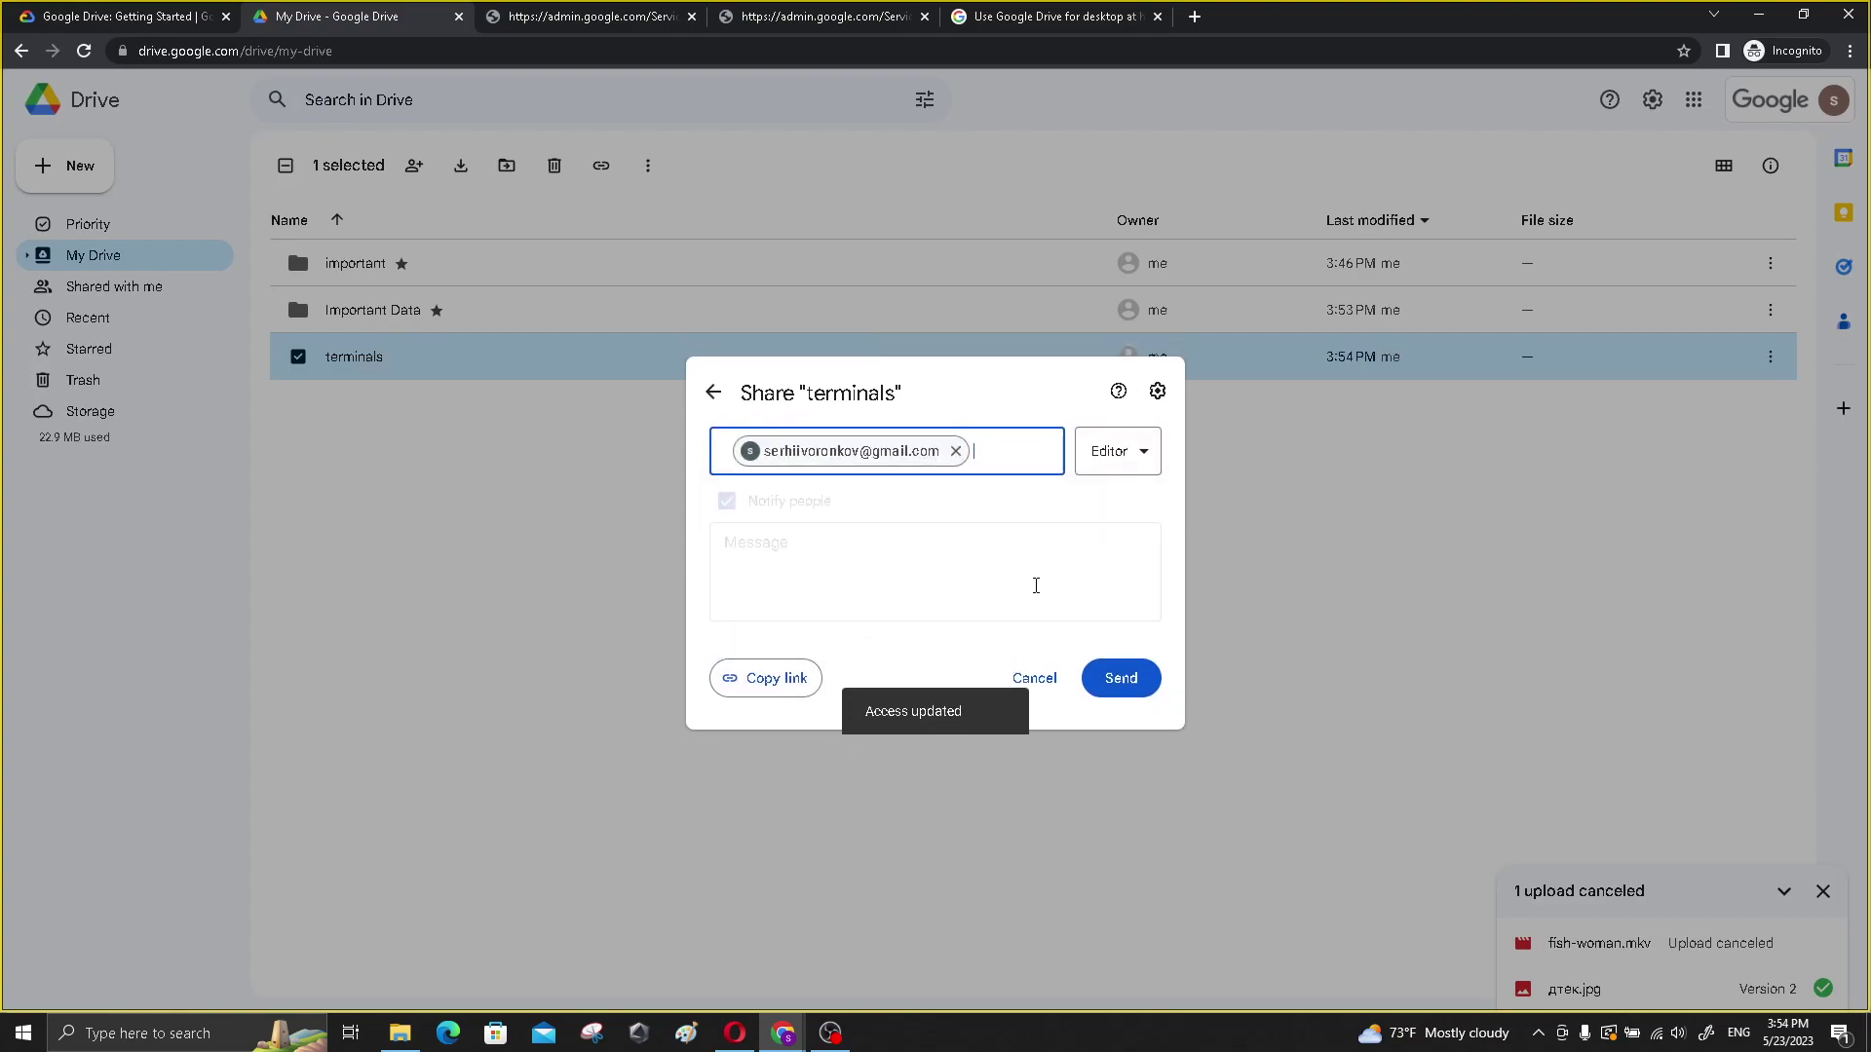
click(1123, 684)
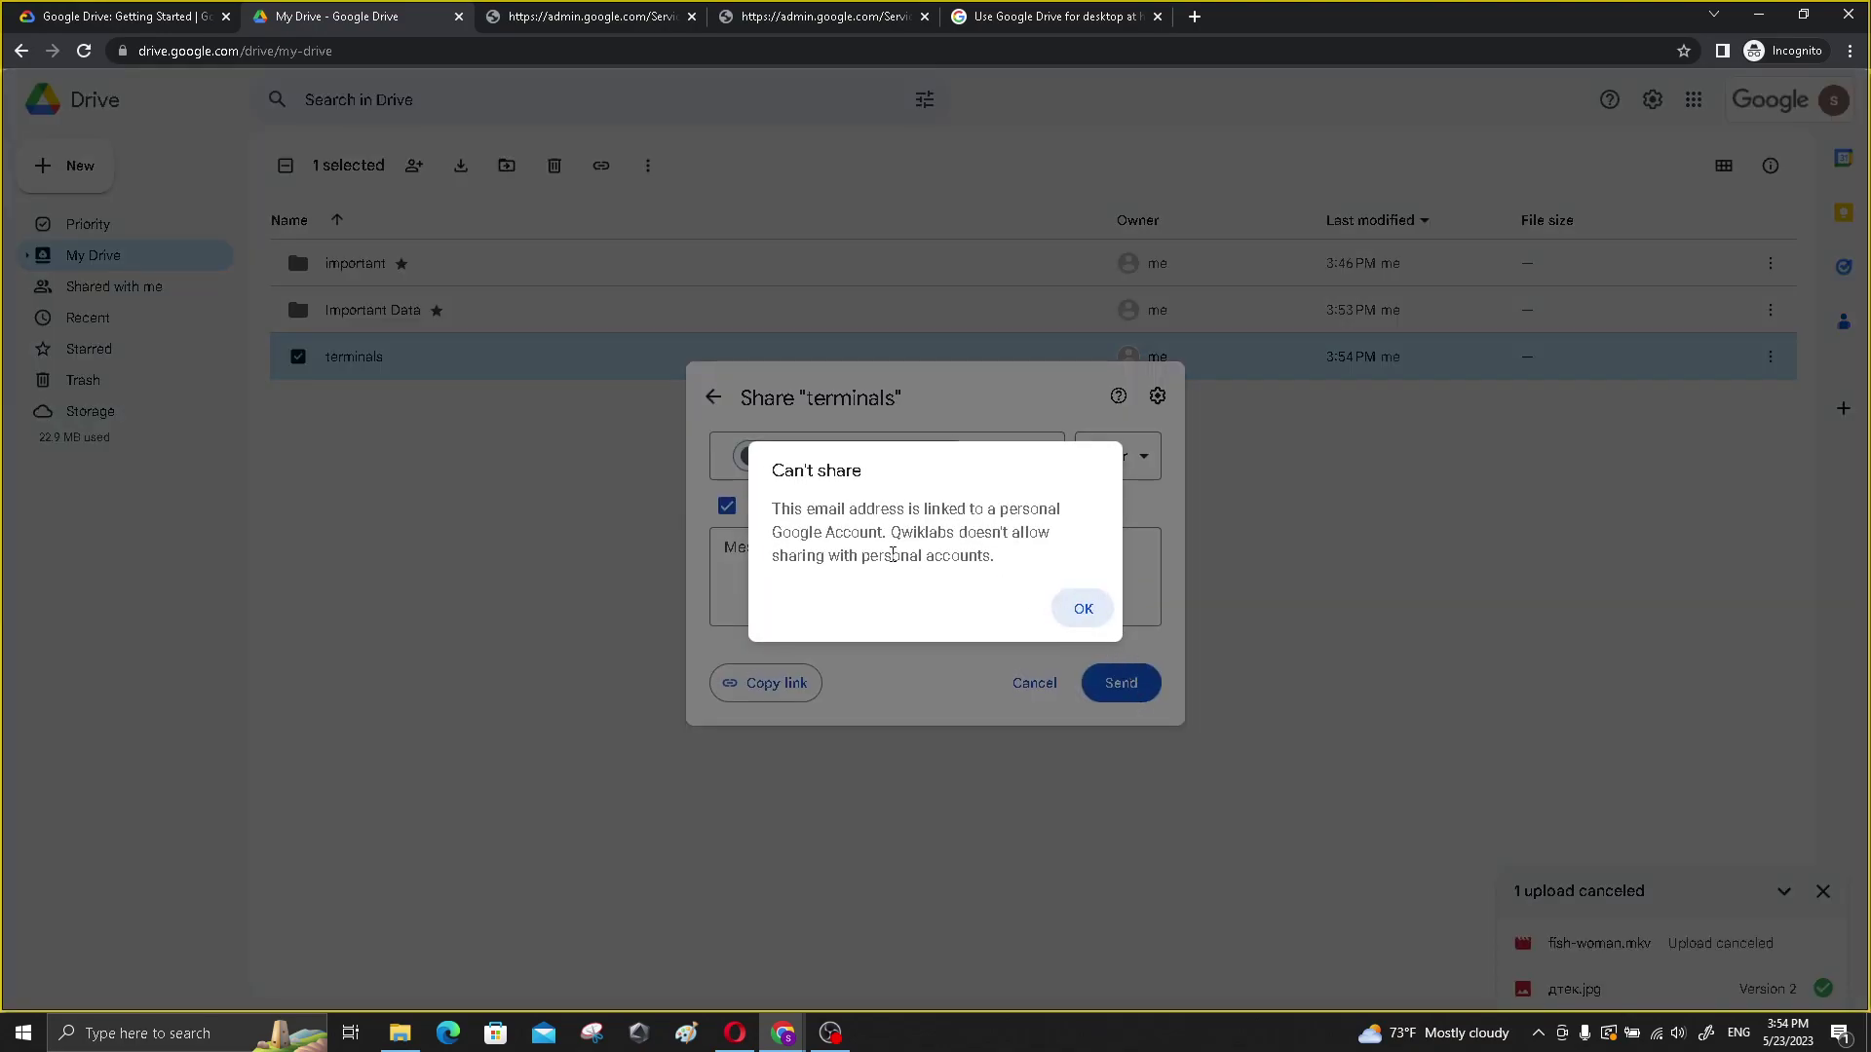
drag(858, 509, 1026, 553)
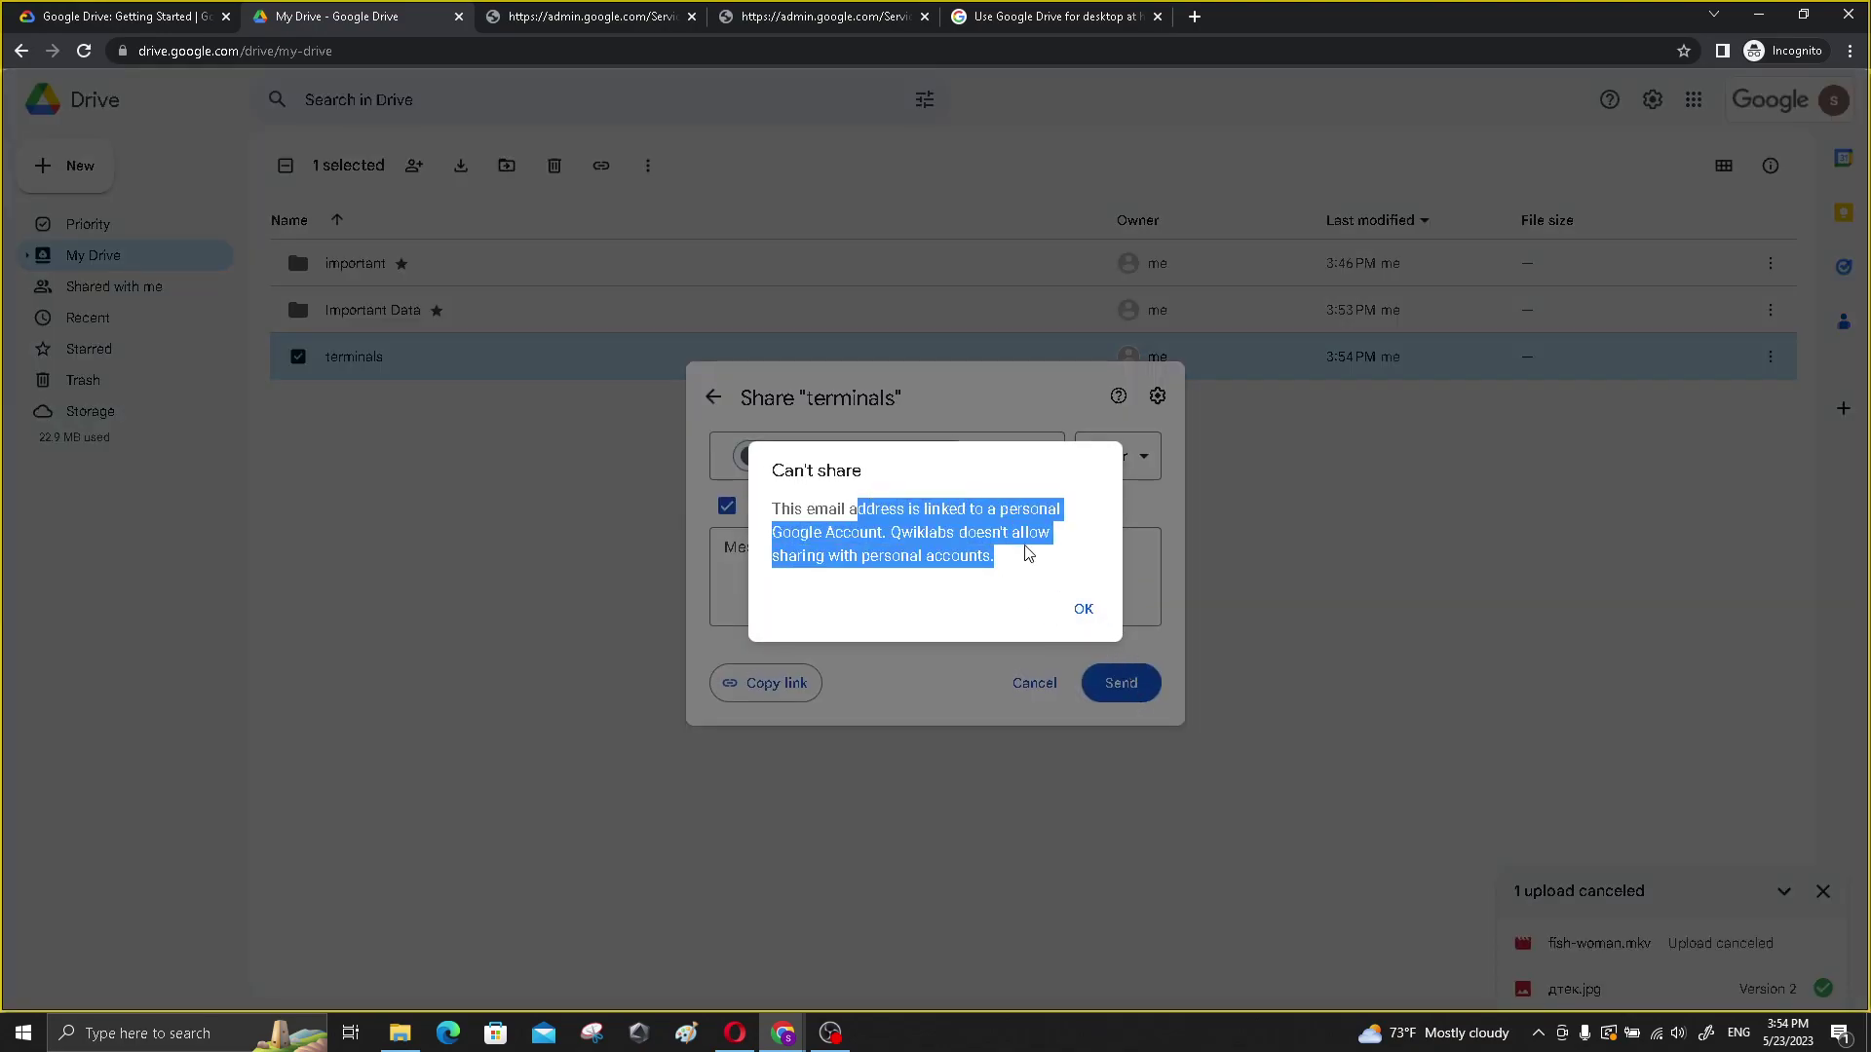
click(1083, 611)
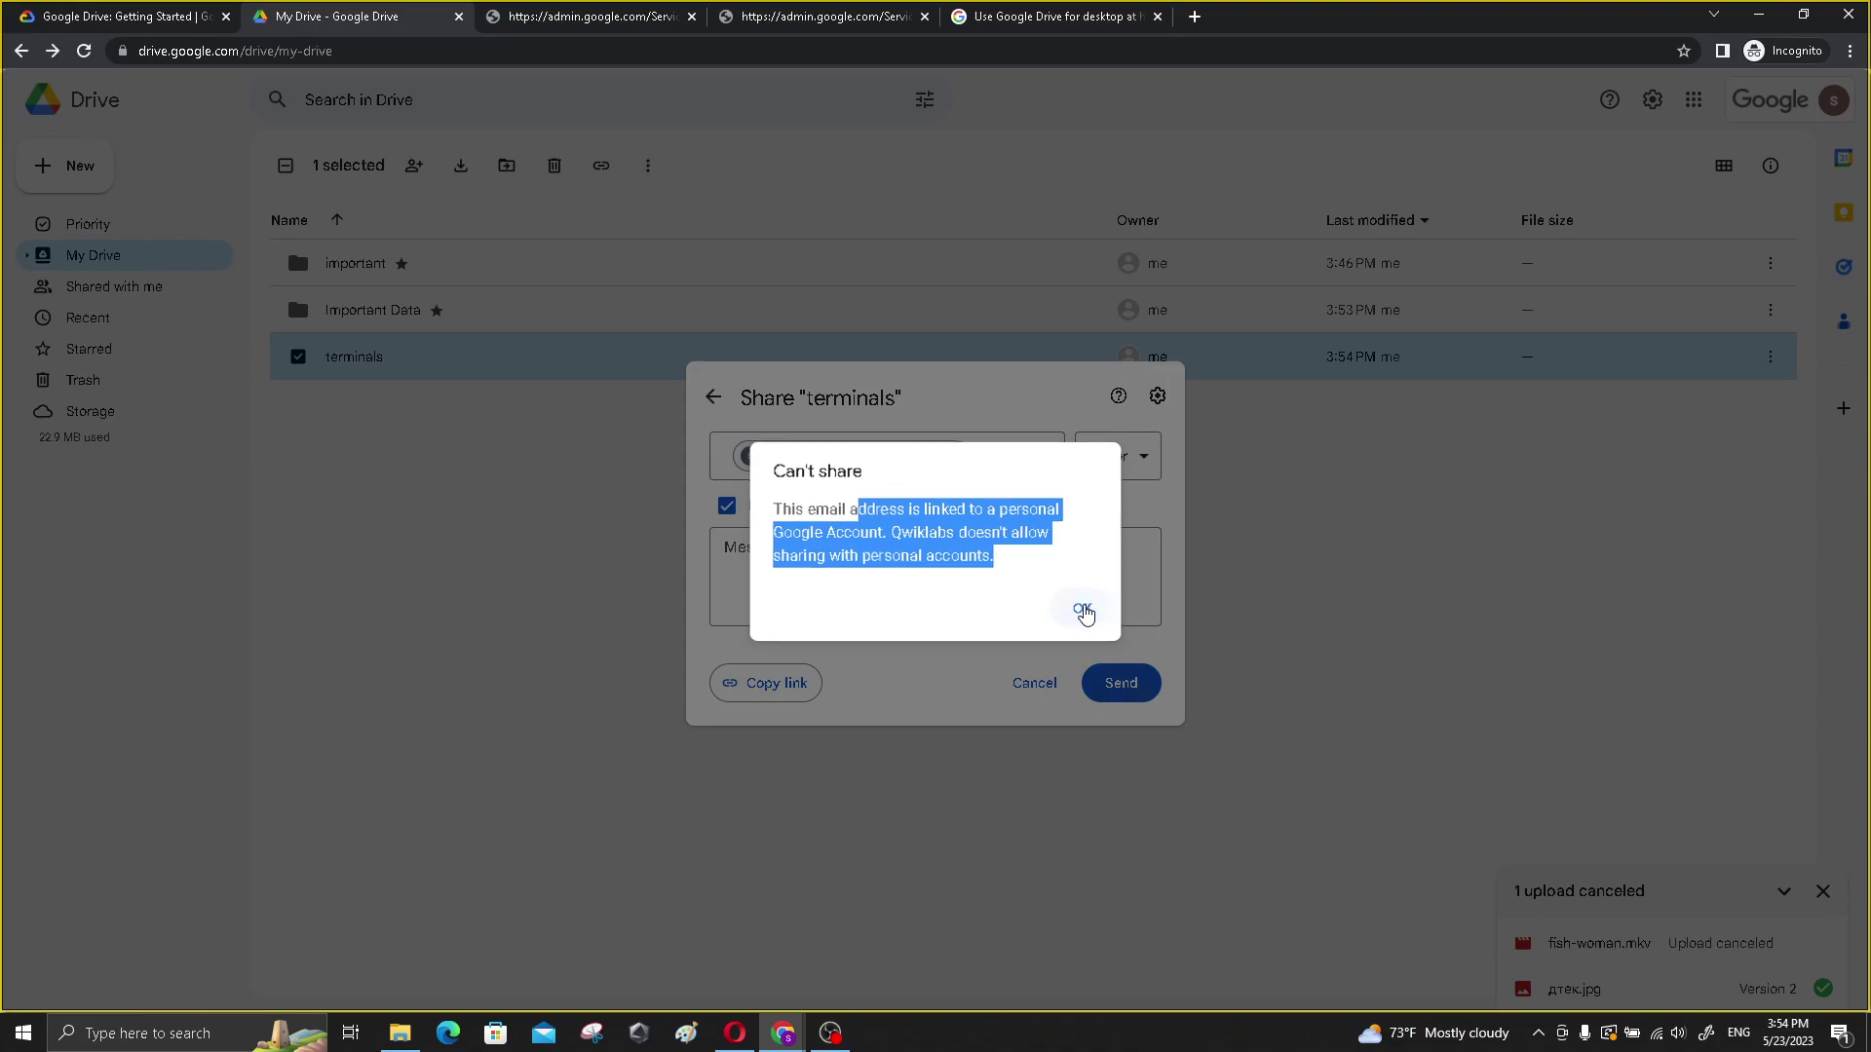
click(1033, 683)
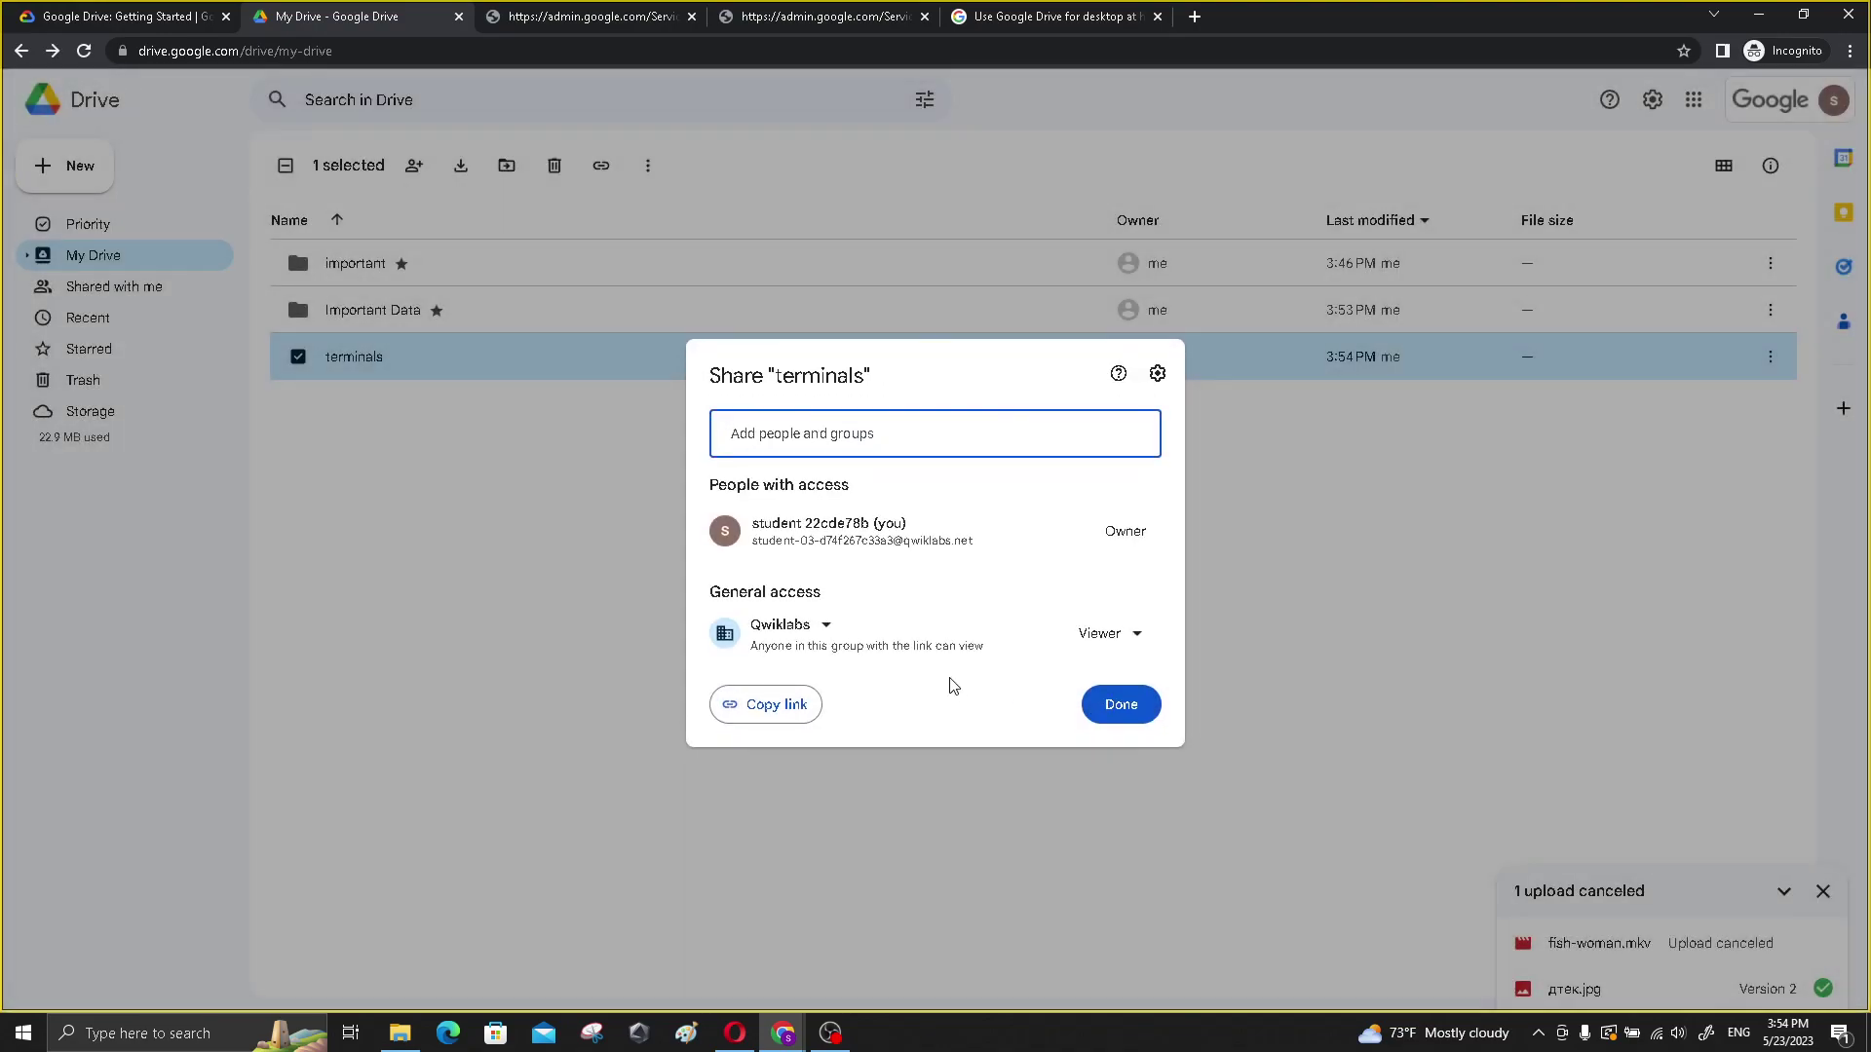
- Set terminals' general access back to Restricted, close sharing, and continue reading the lab instructions
click(825, 625)
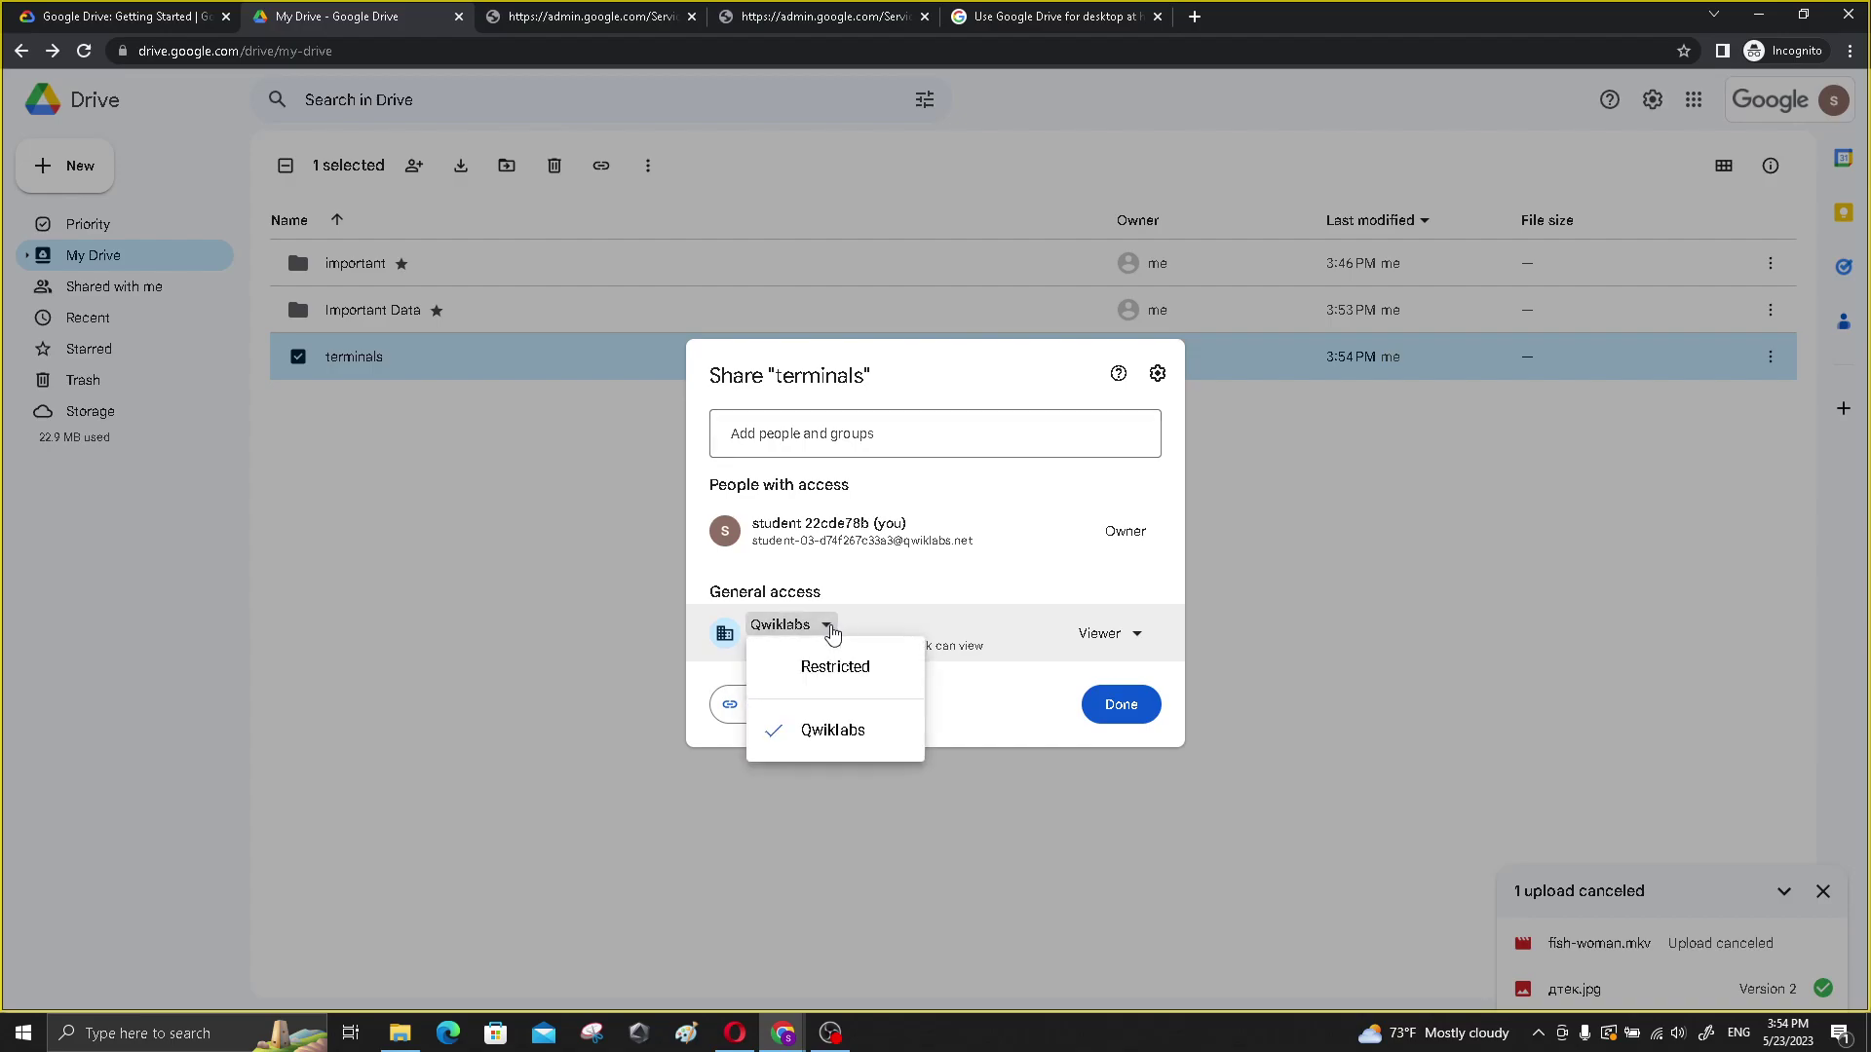
click(831, 668)
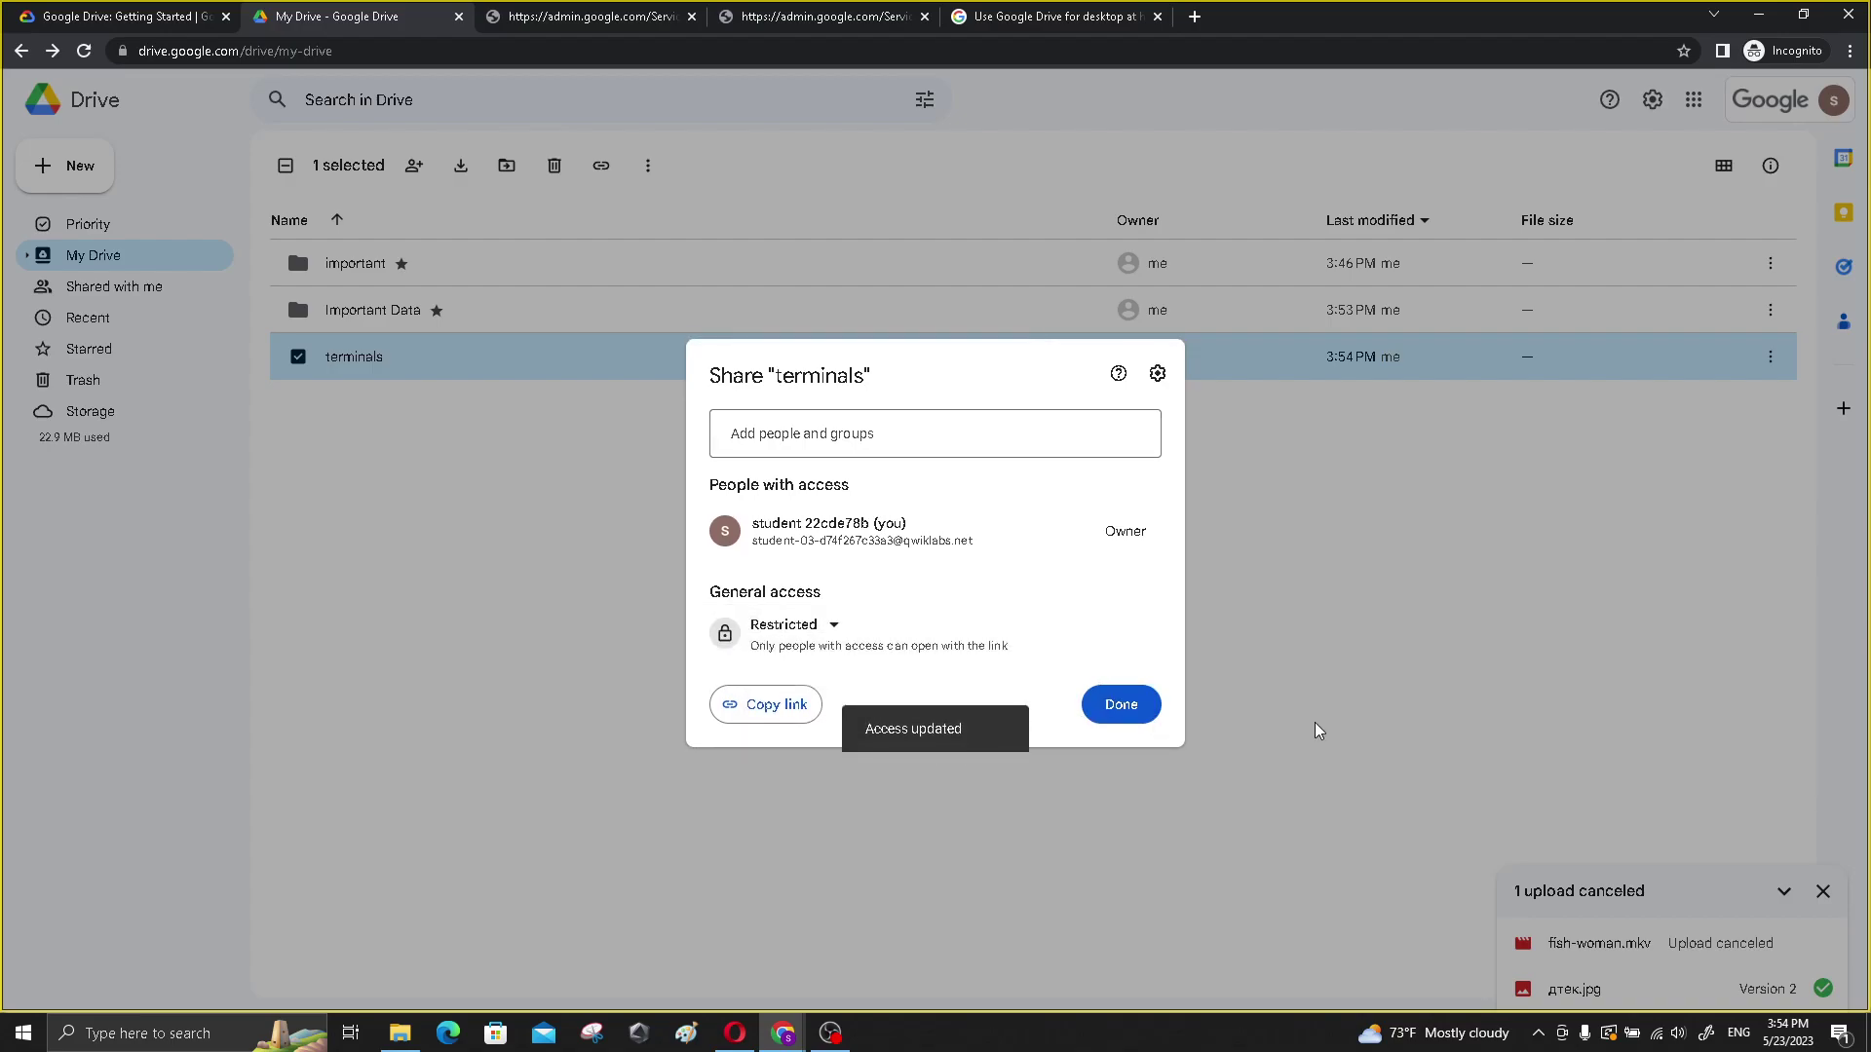
click(1415, 648)
click(86, 17)
scroll(547, 599, down, 3)
- Read down to the lab's 'View Drive activity and file details' section, then return to My Drive
scroll(547, 599, down, 3)
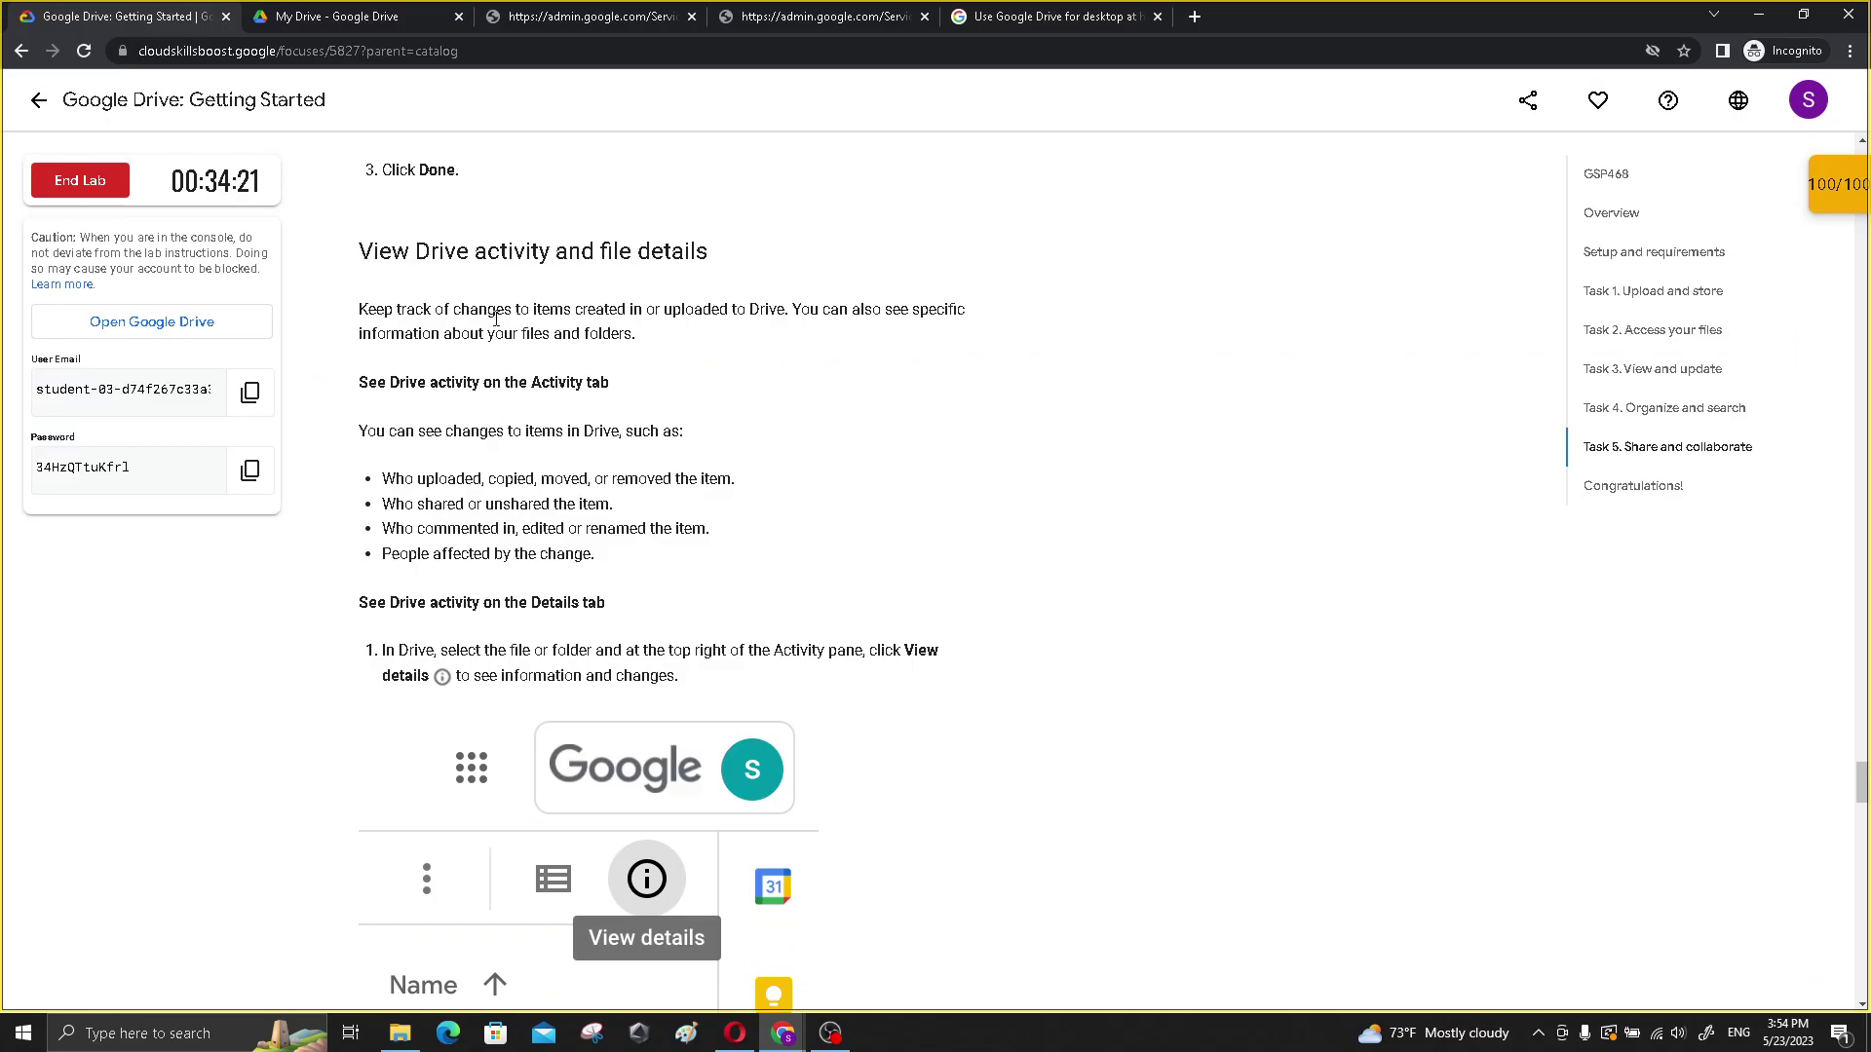
scroll(443, 389, down, 2)
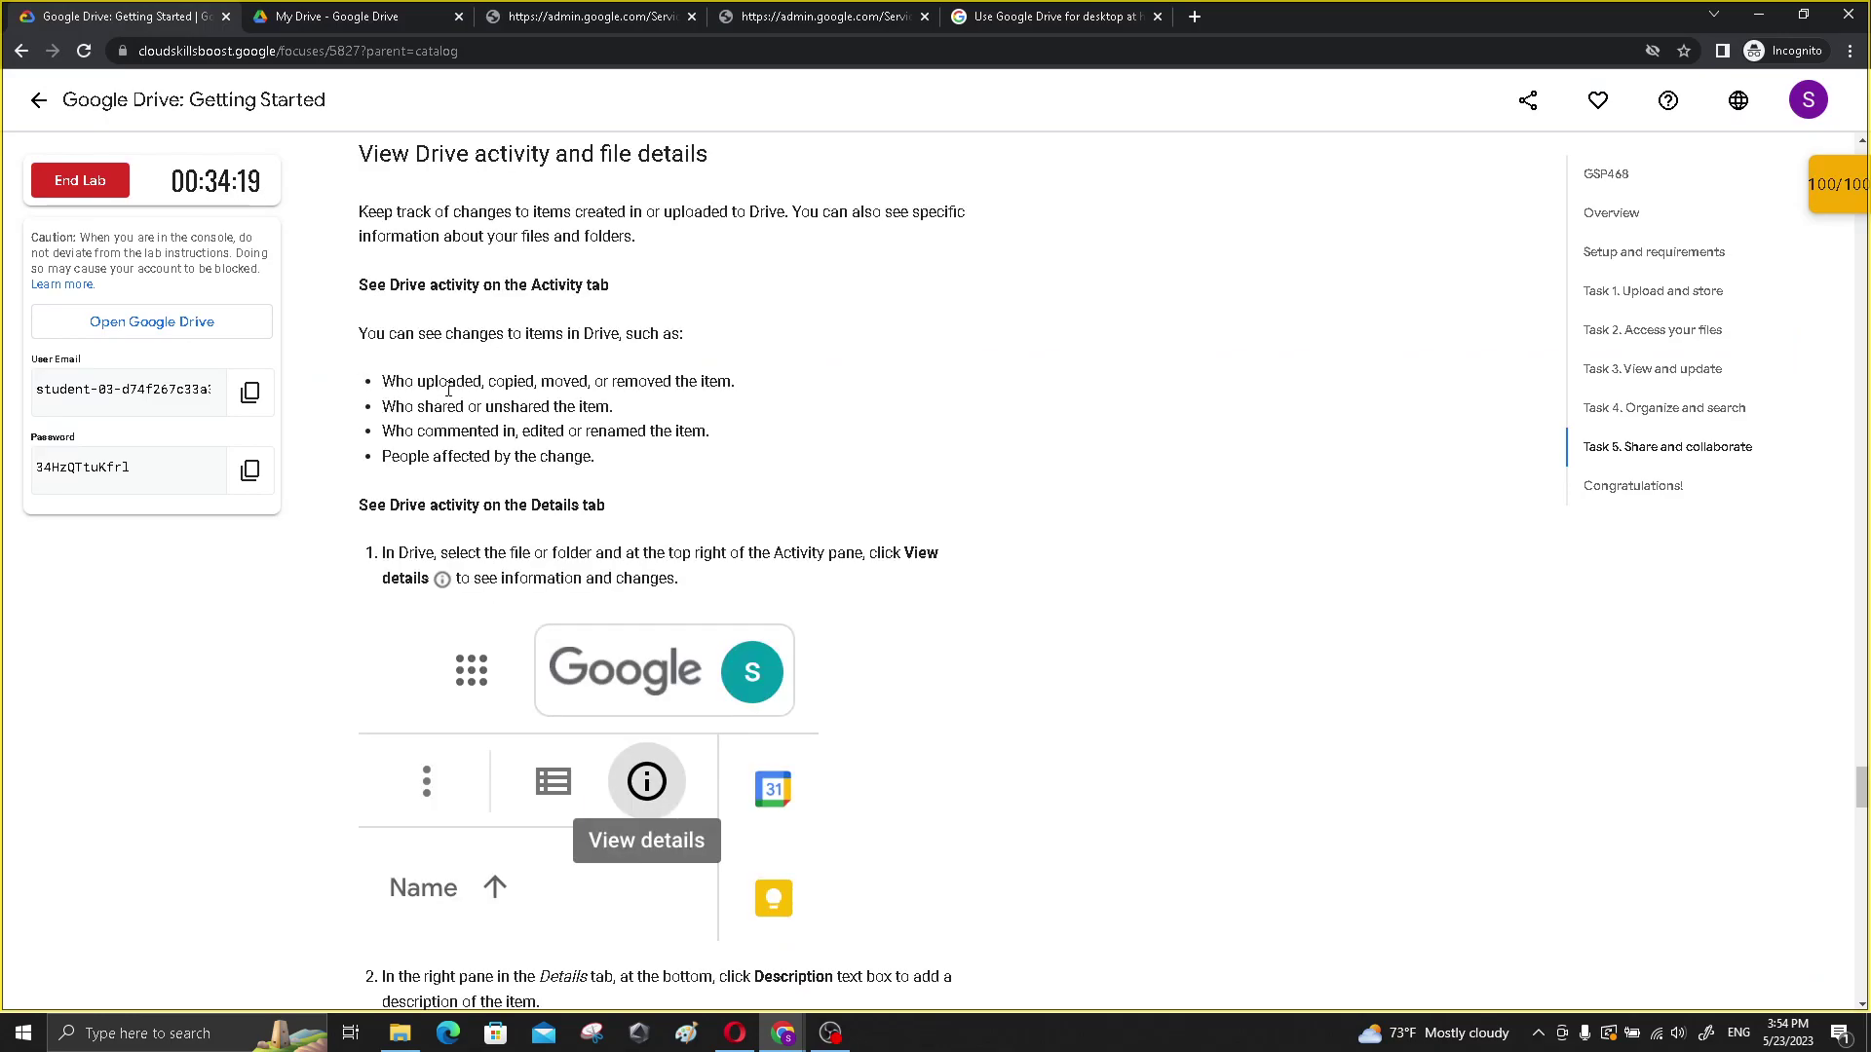
scroll(451, 392, down, 1)
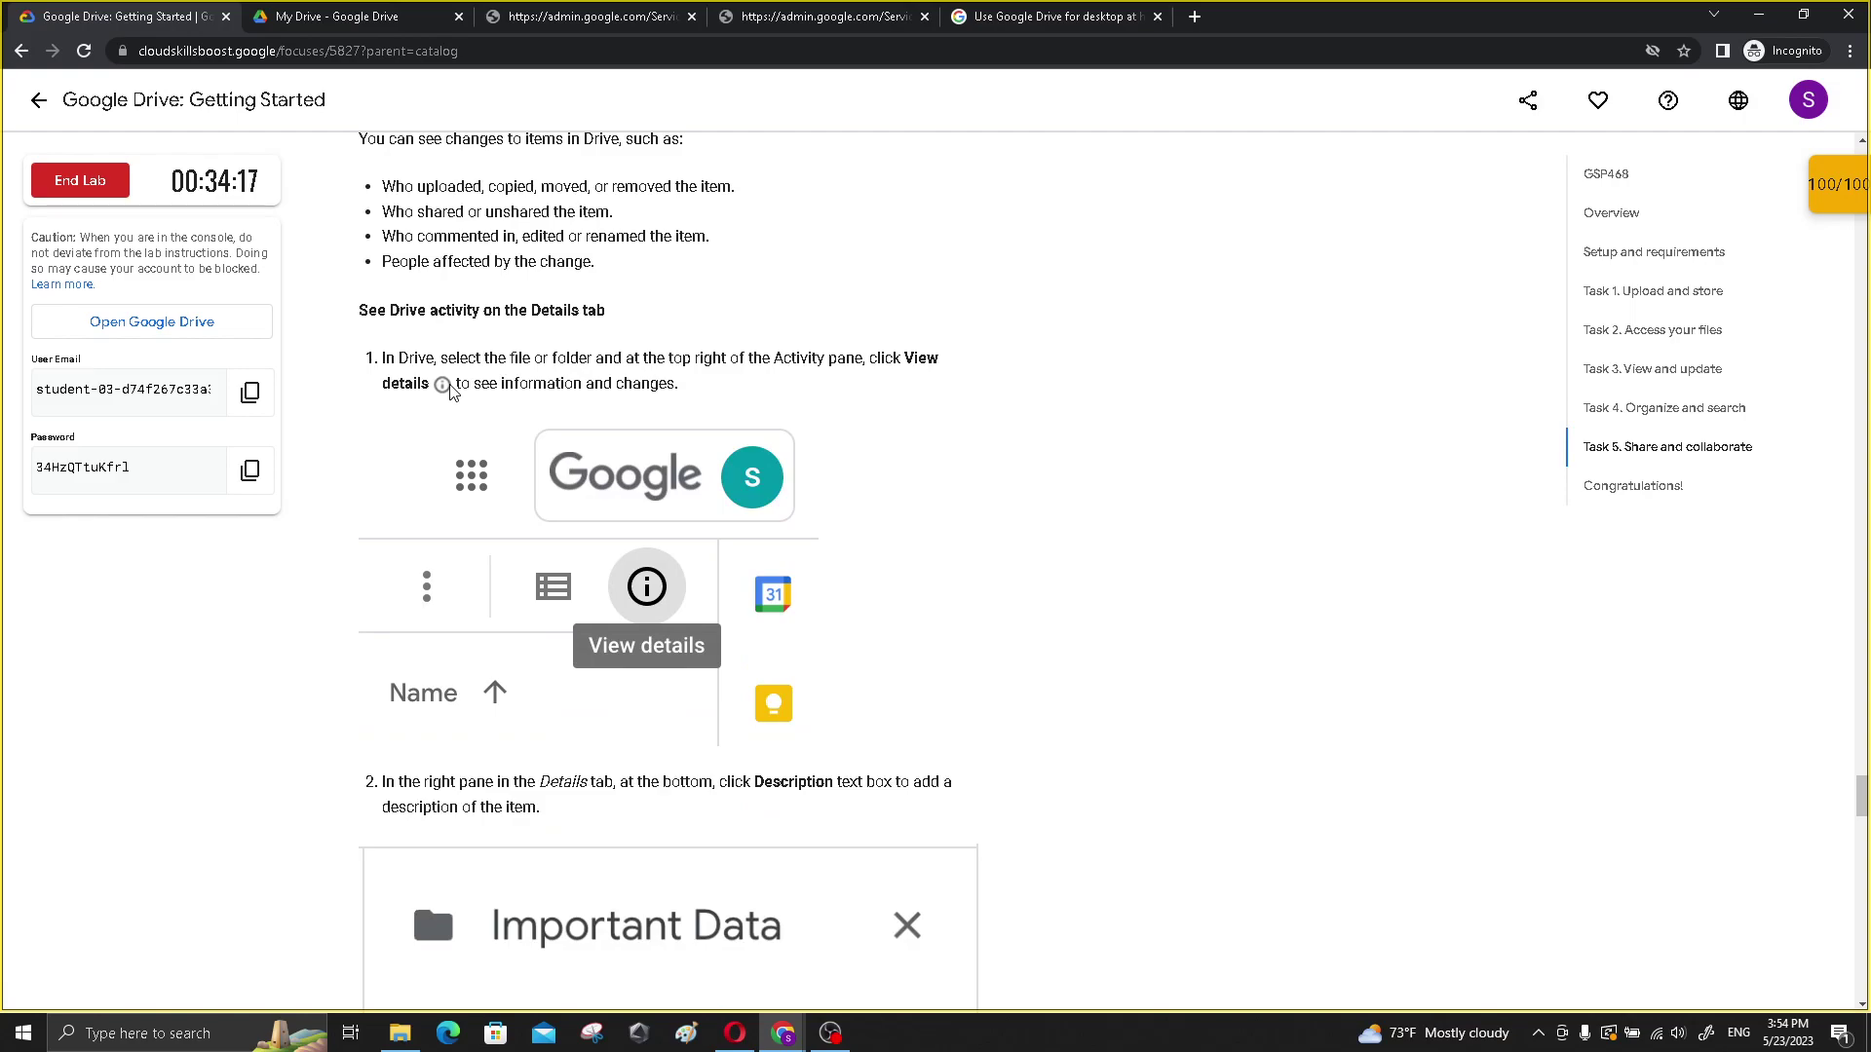
scroll(449, 385, down, 1)
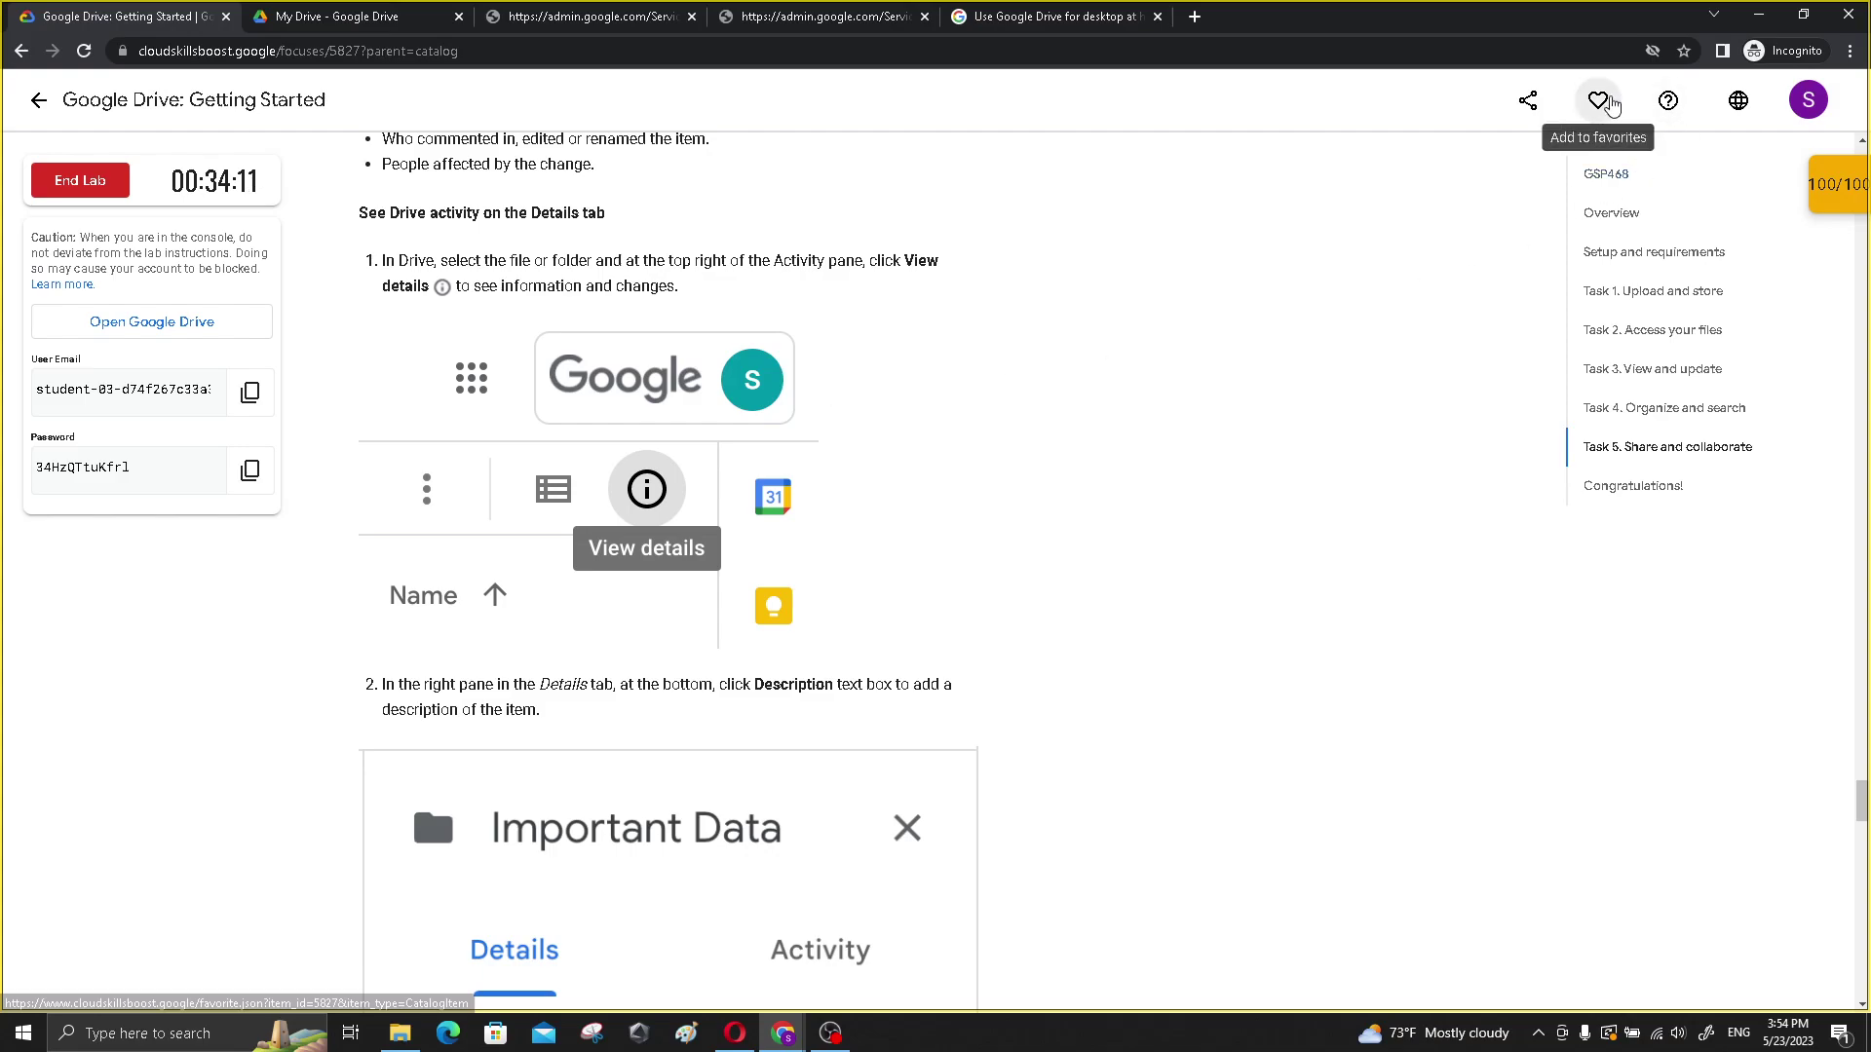
key(ctrl+Tab)
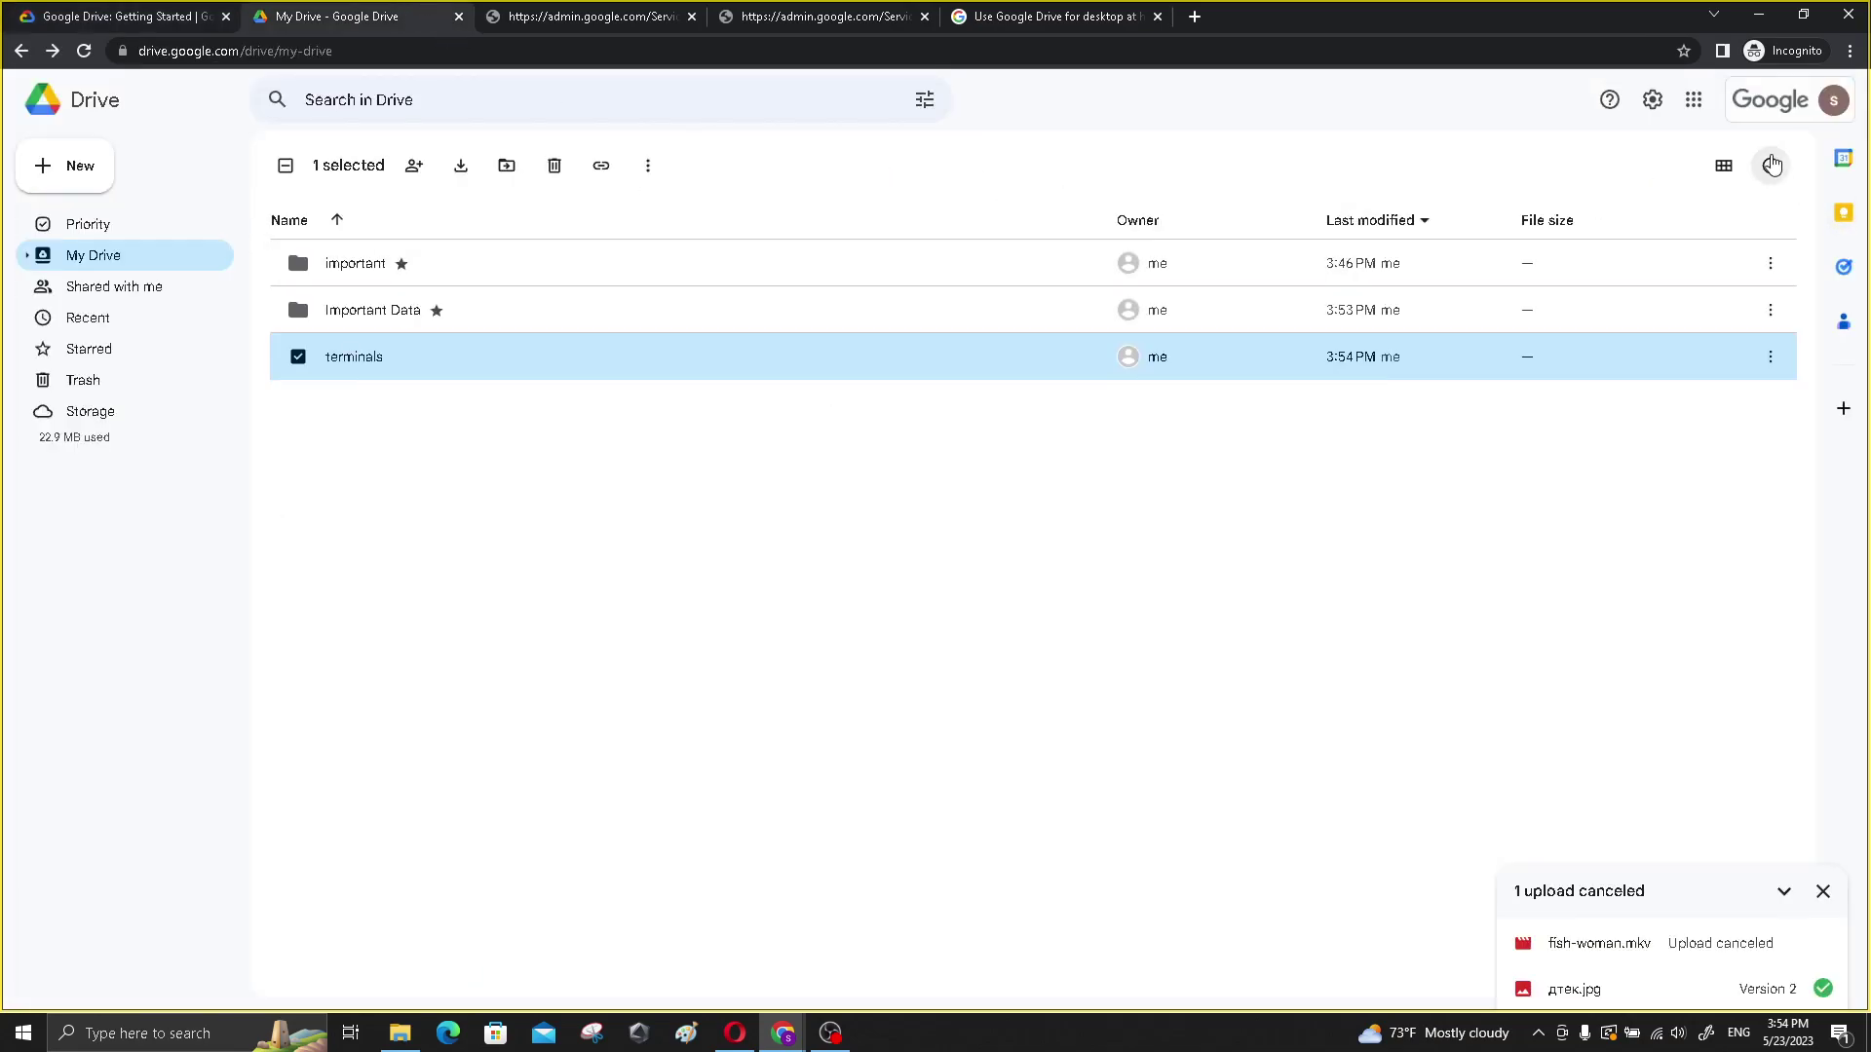
- Show the terminals folder's details and confirm its sharing is Restricted
click(1770, 165)
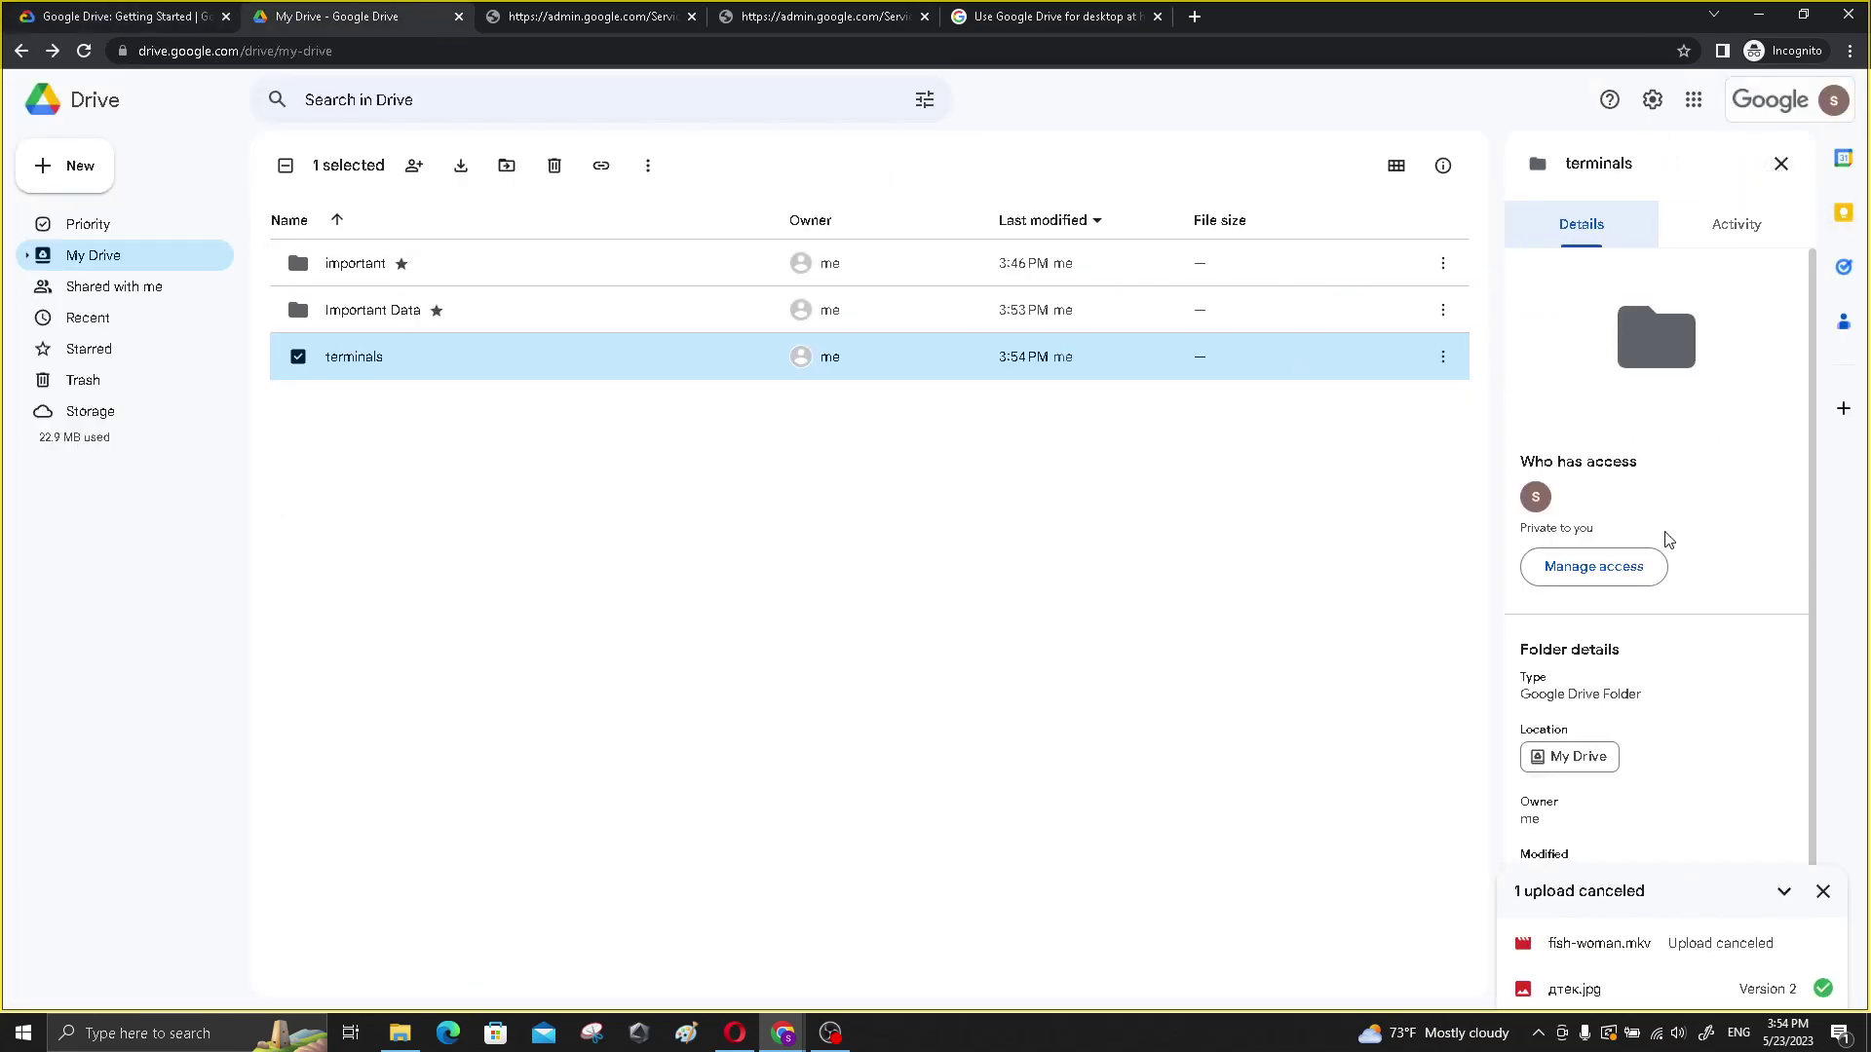
scroll(1732, 605, down, 2)
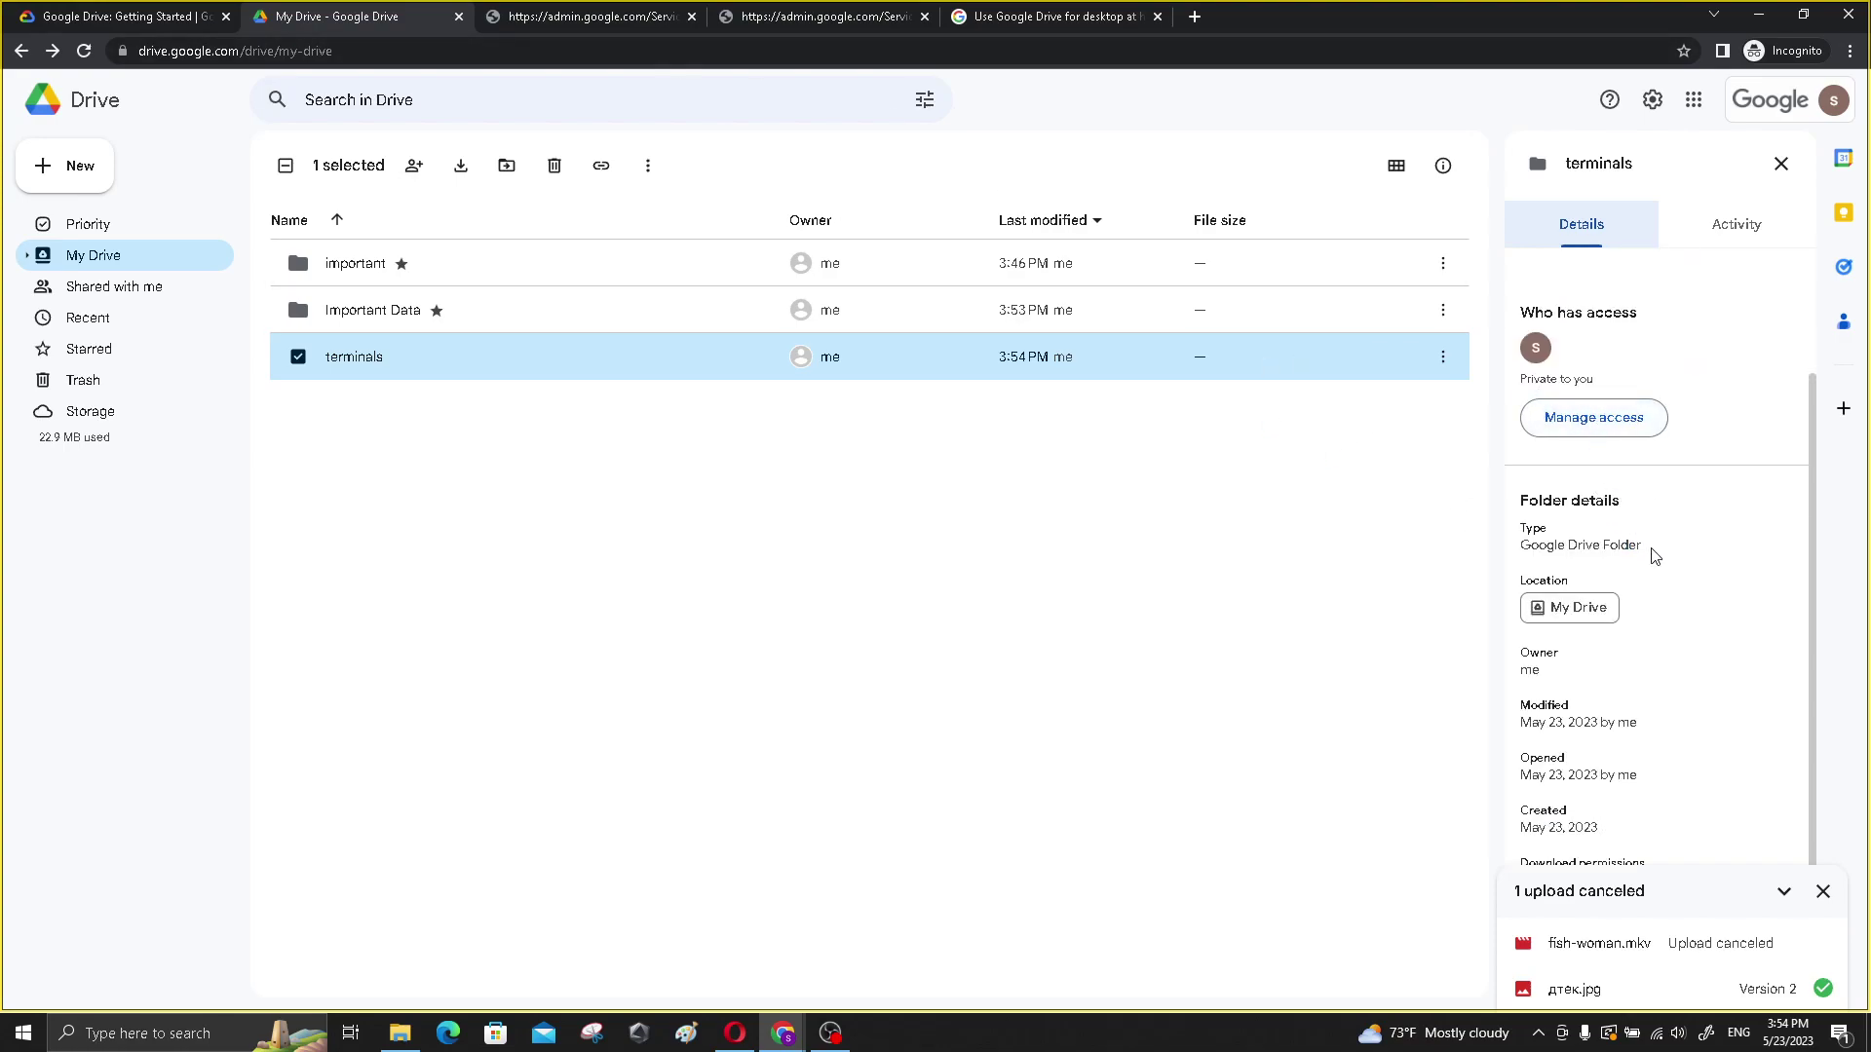
click(1594, 417)
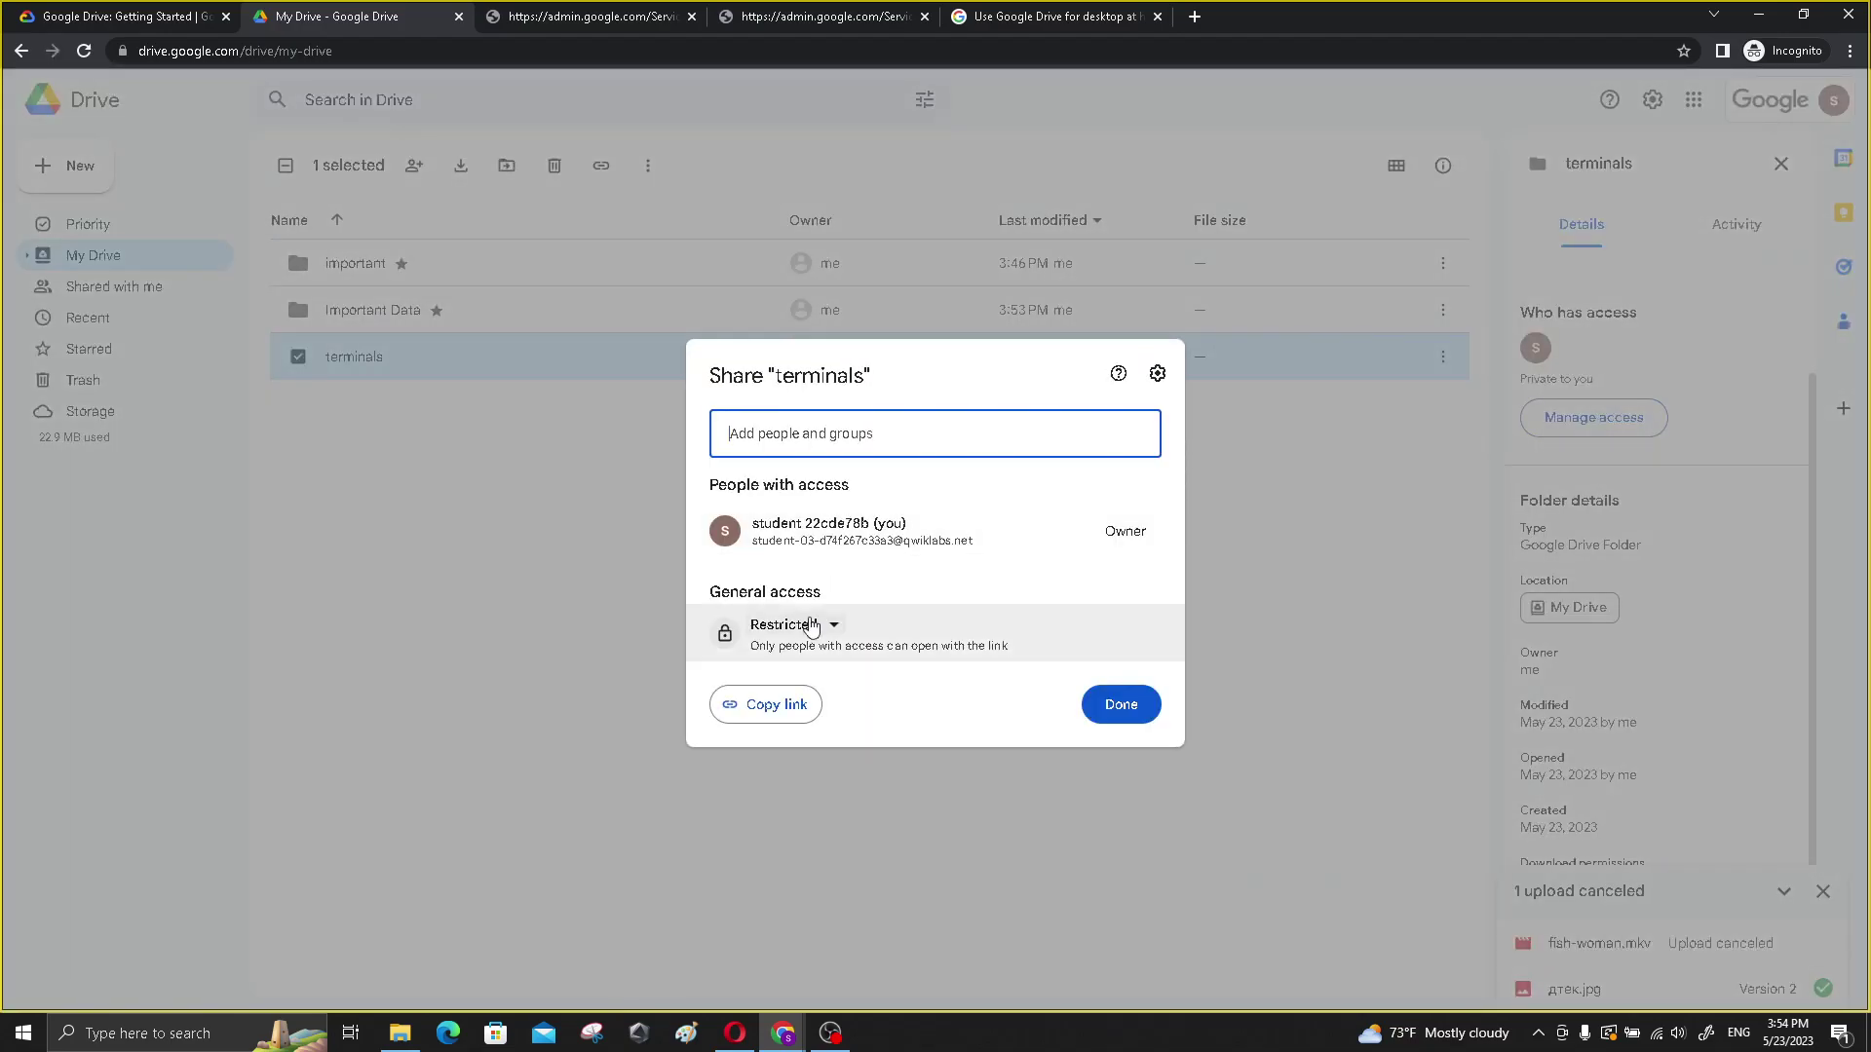
click(1194, 802)
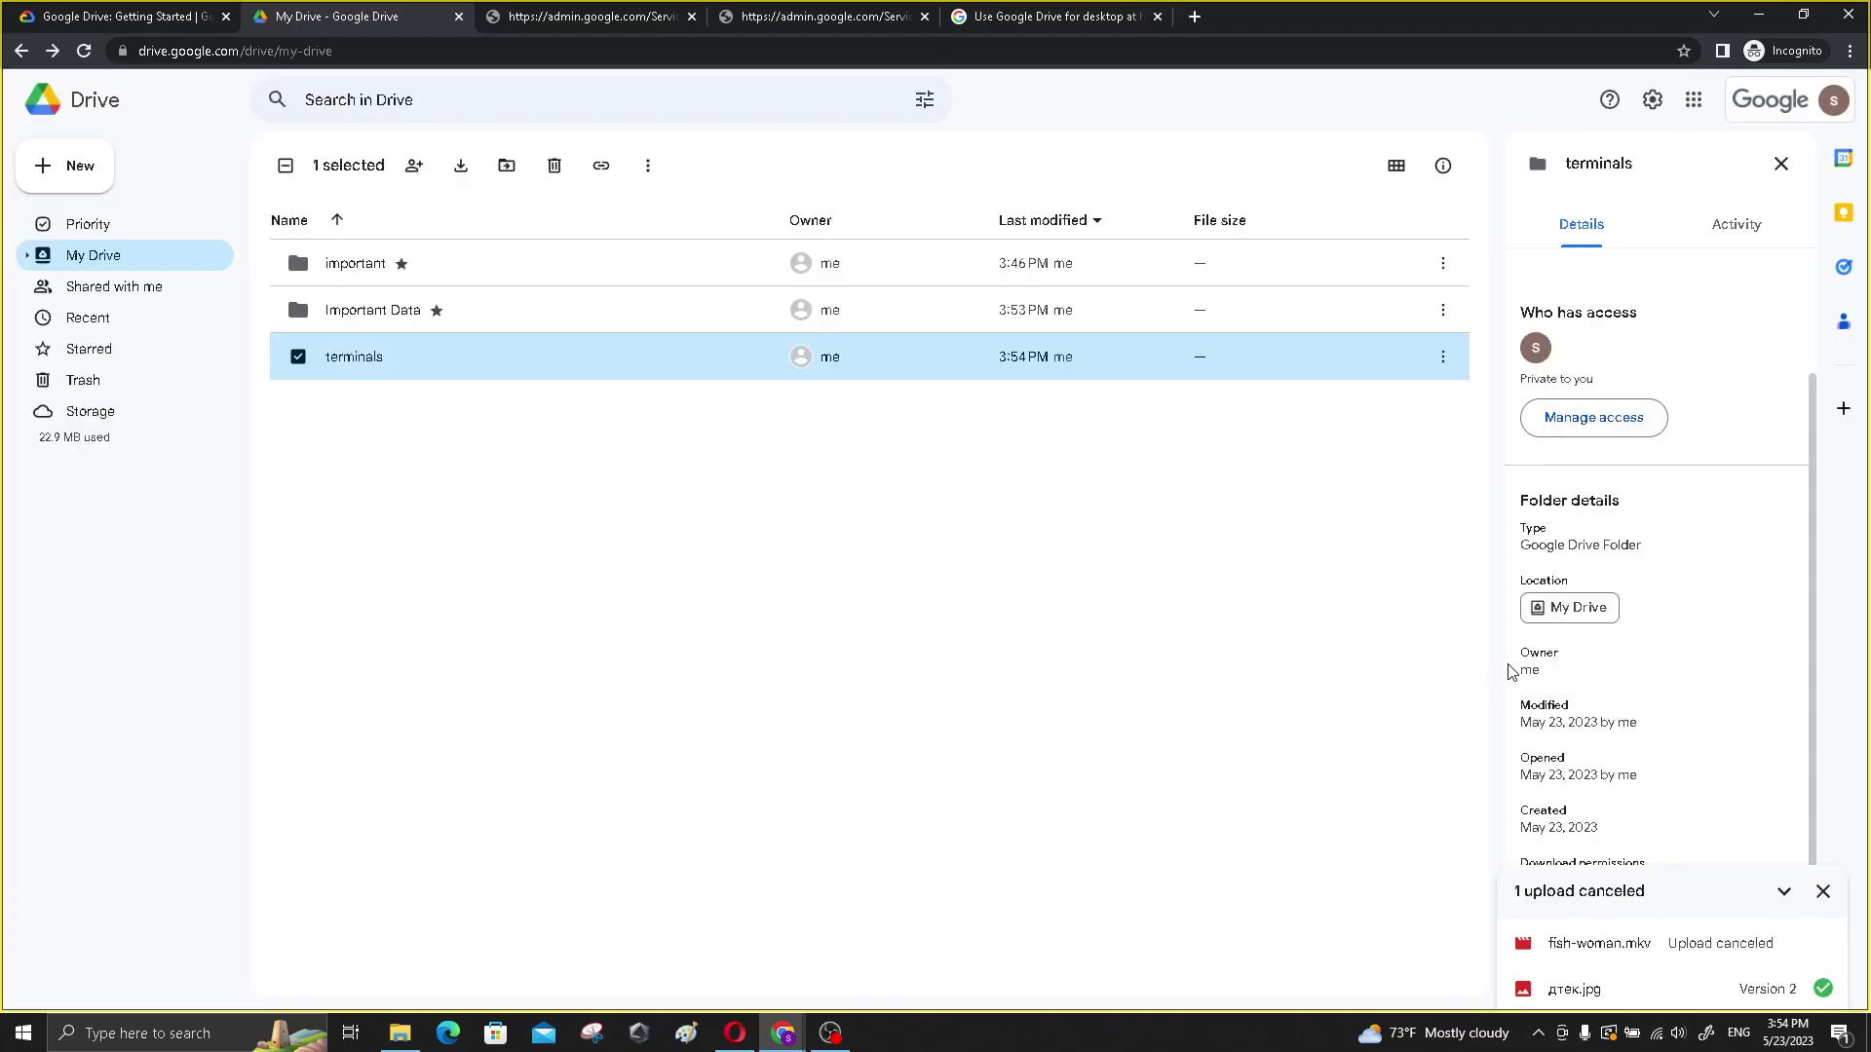
- Check the Important Data folder's details and confirm its sharing is Restricted
click(407, 310)
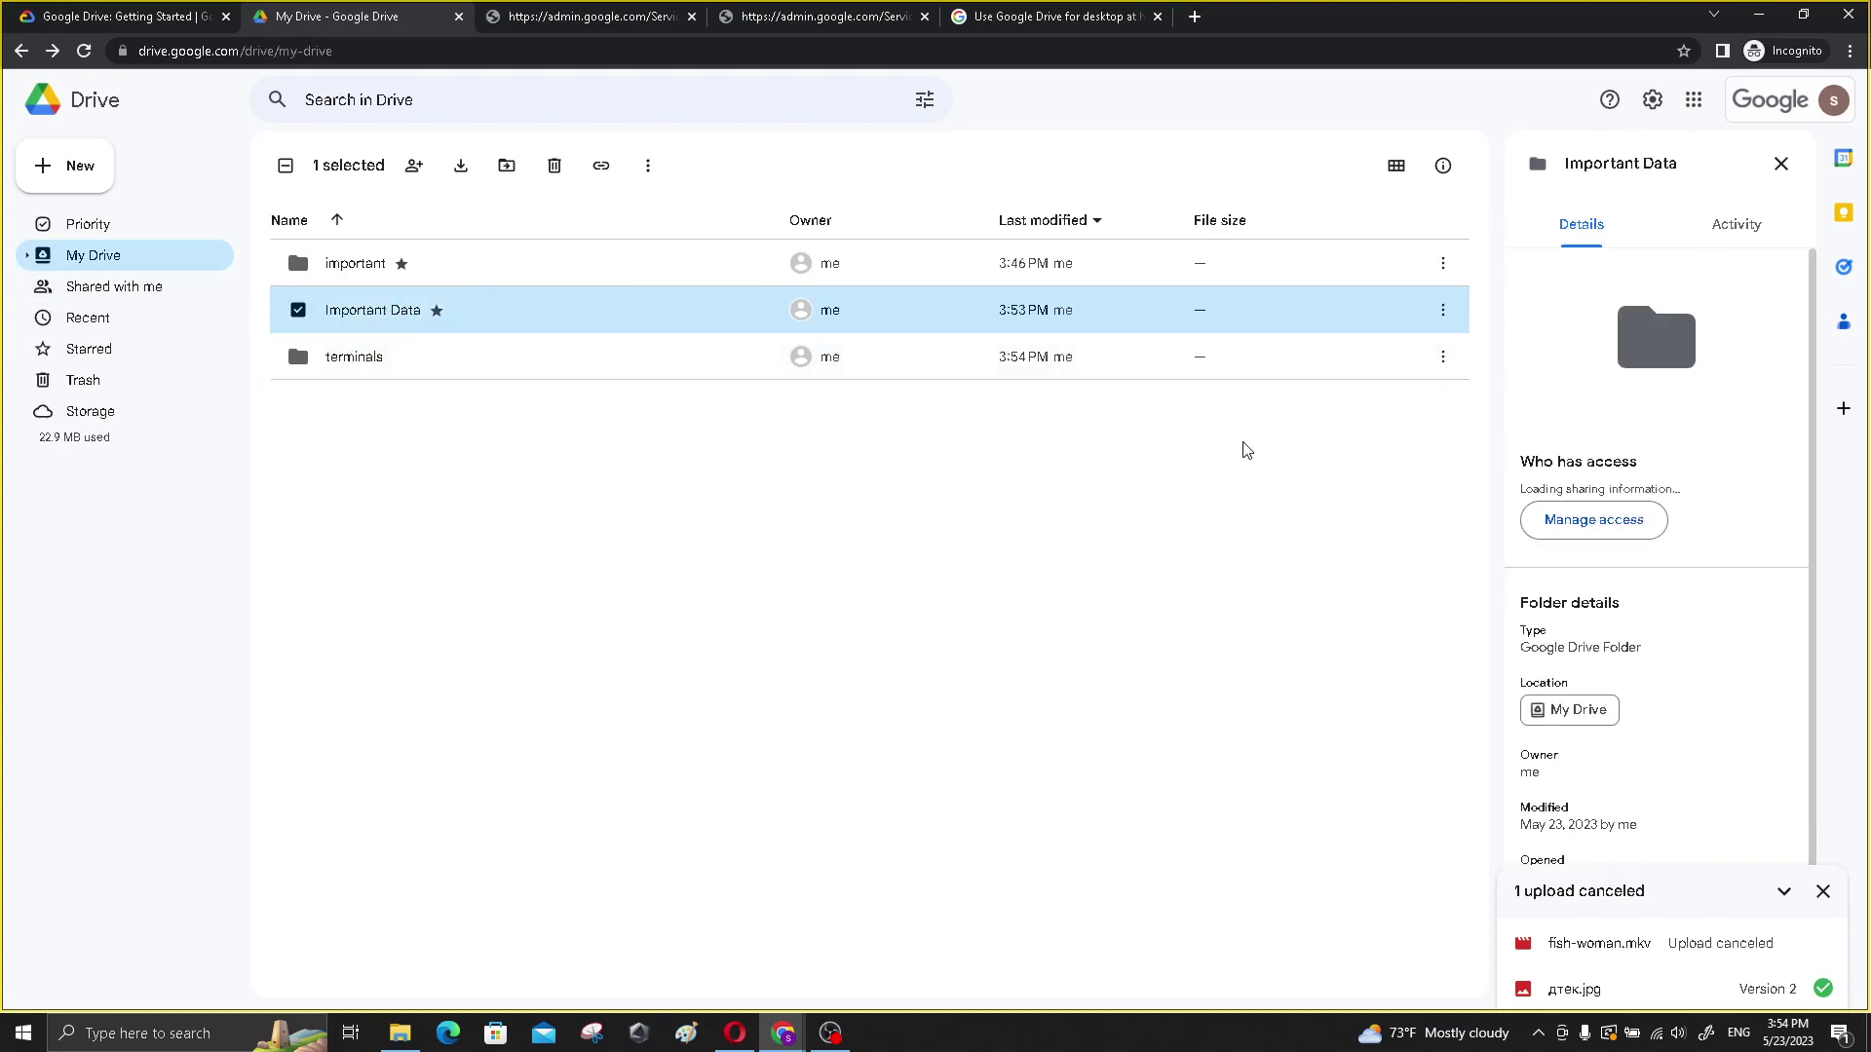
click(1620, 568)
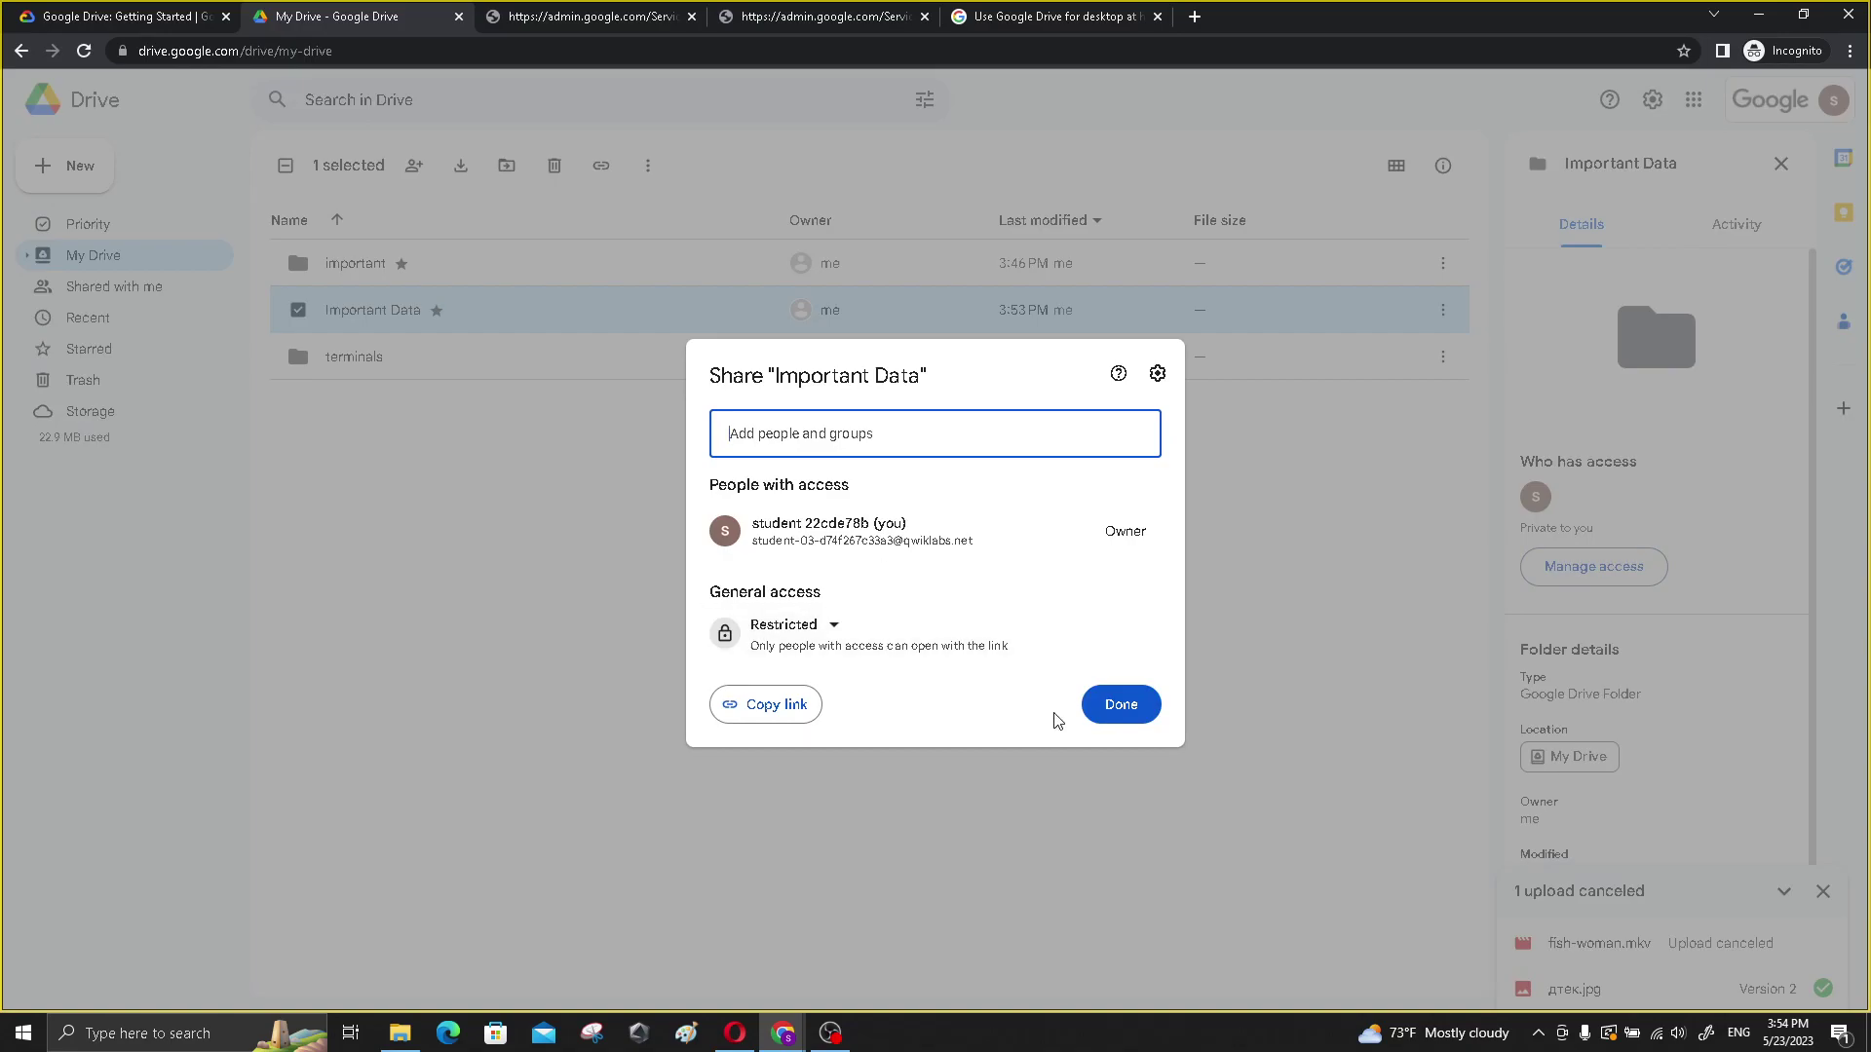
click(1121, 703)
scroll(1661, 617, down, 2)
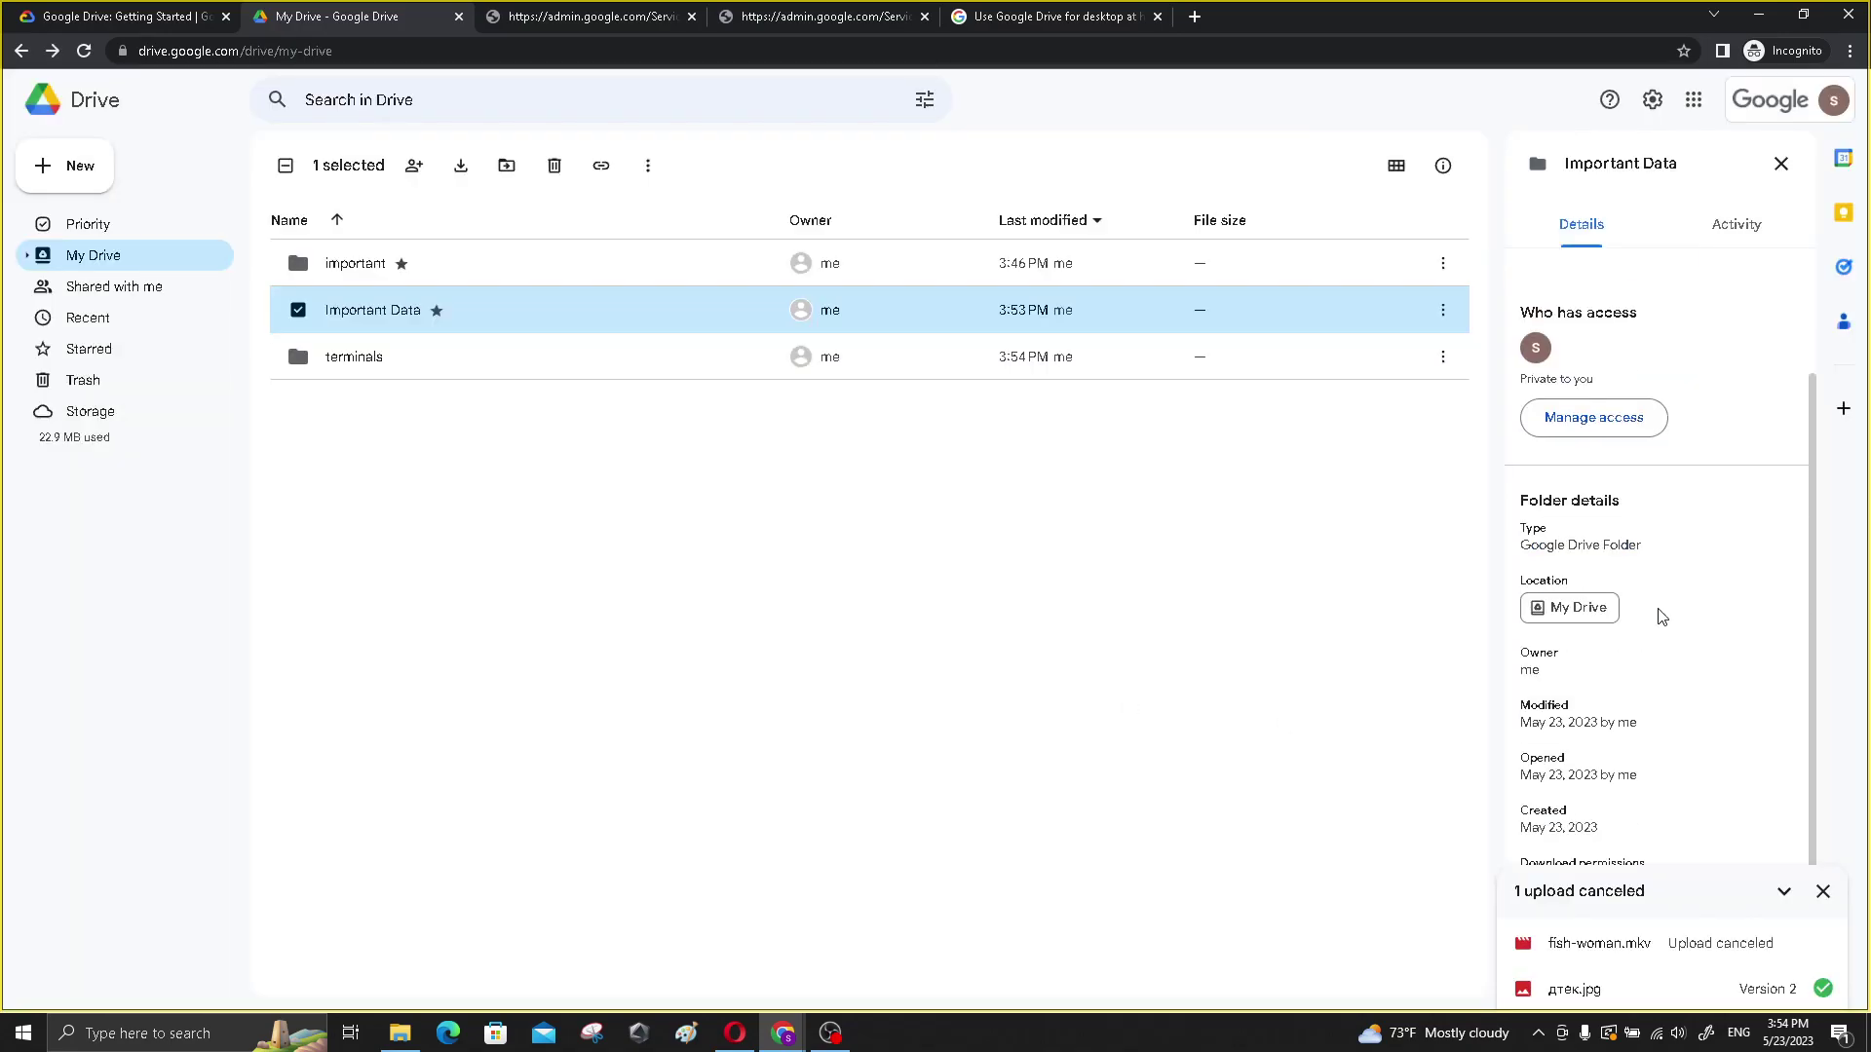
- Return to the lab instructions and read down to the Congratulations! section
click(70, 17)
scroll(533, 628, down, 20)
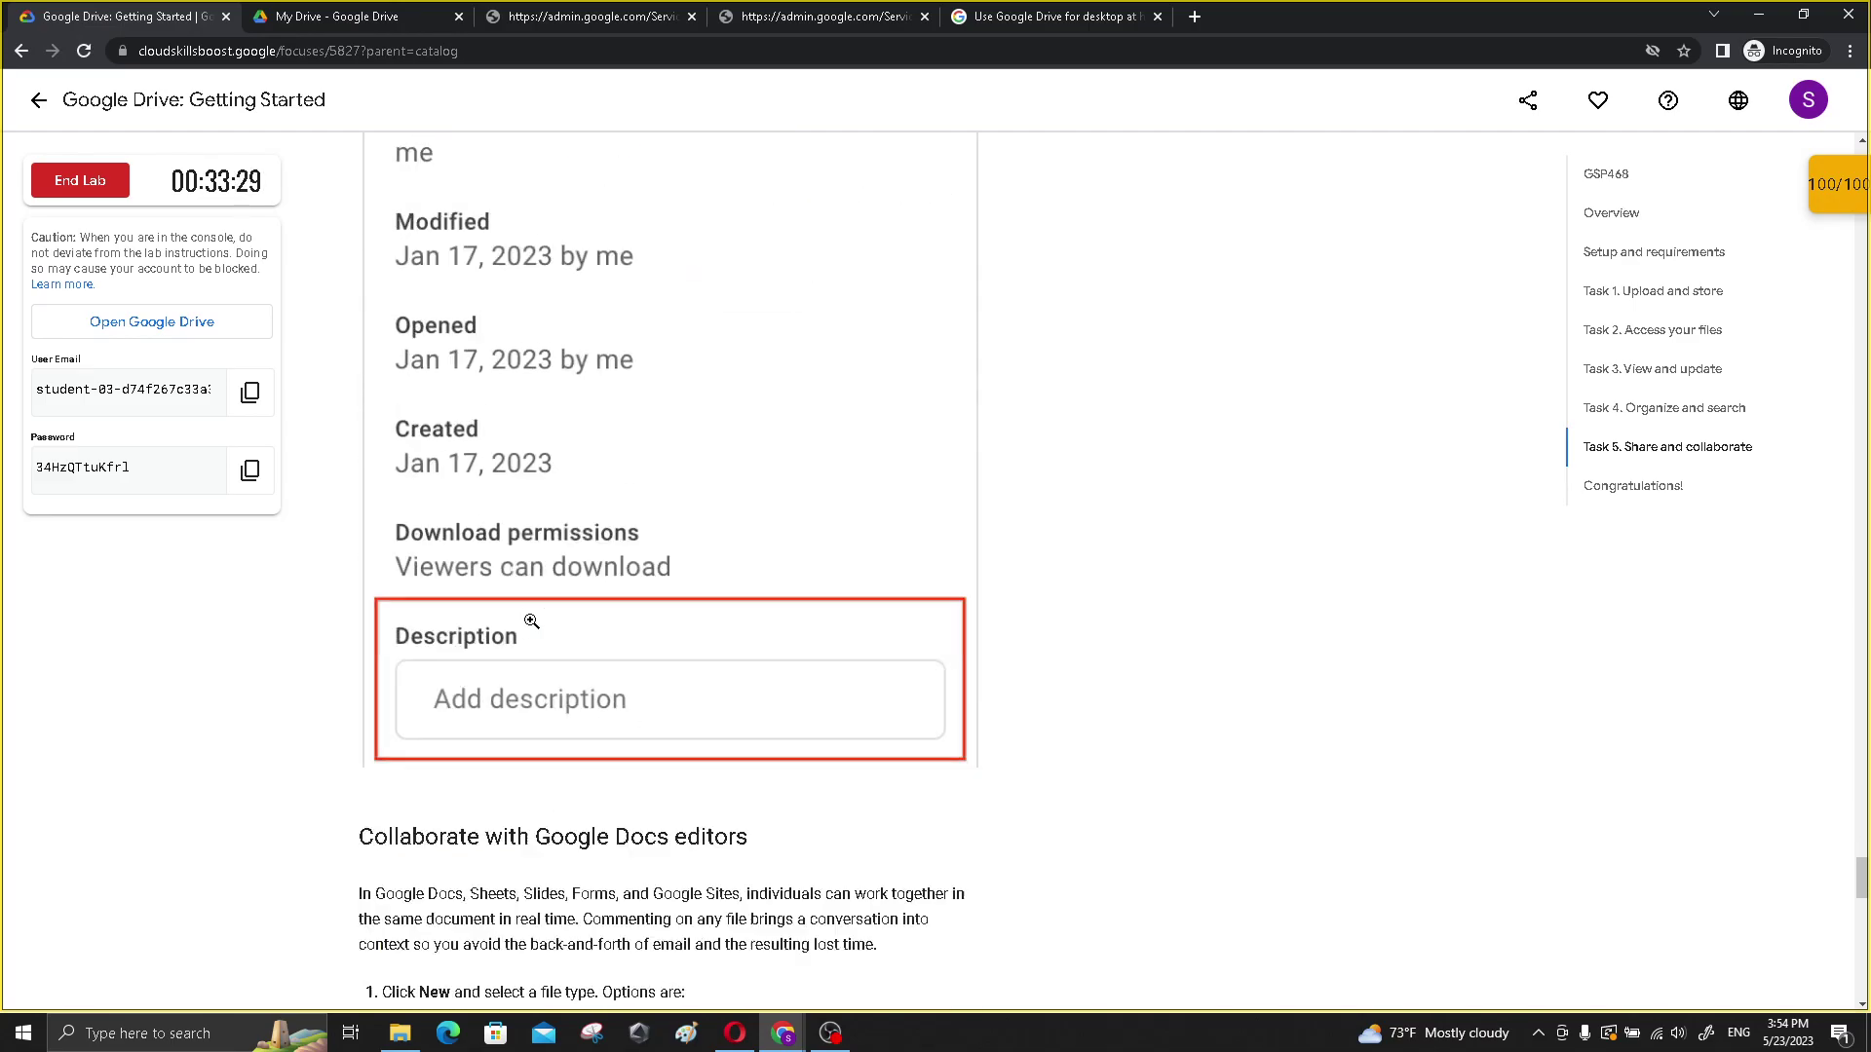
scroll(526, 623, up, 3)
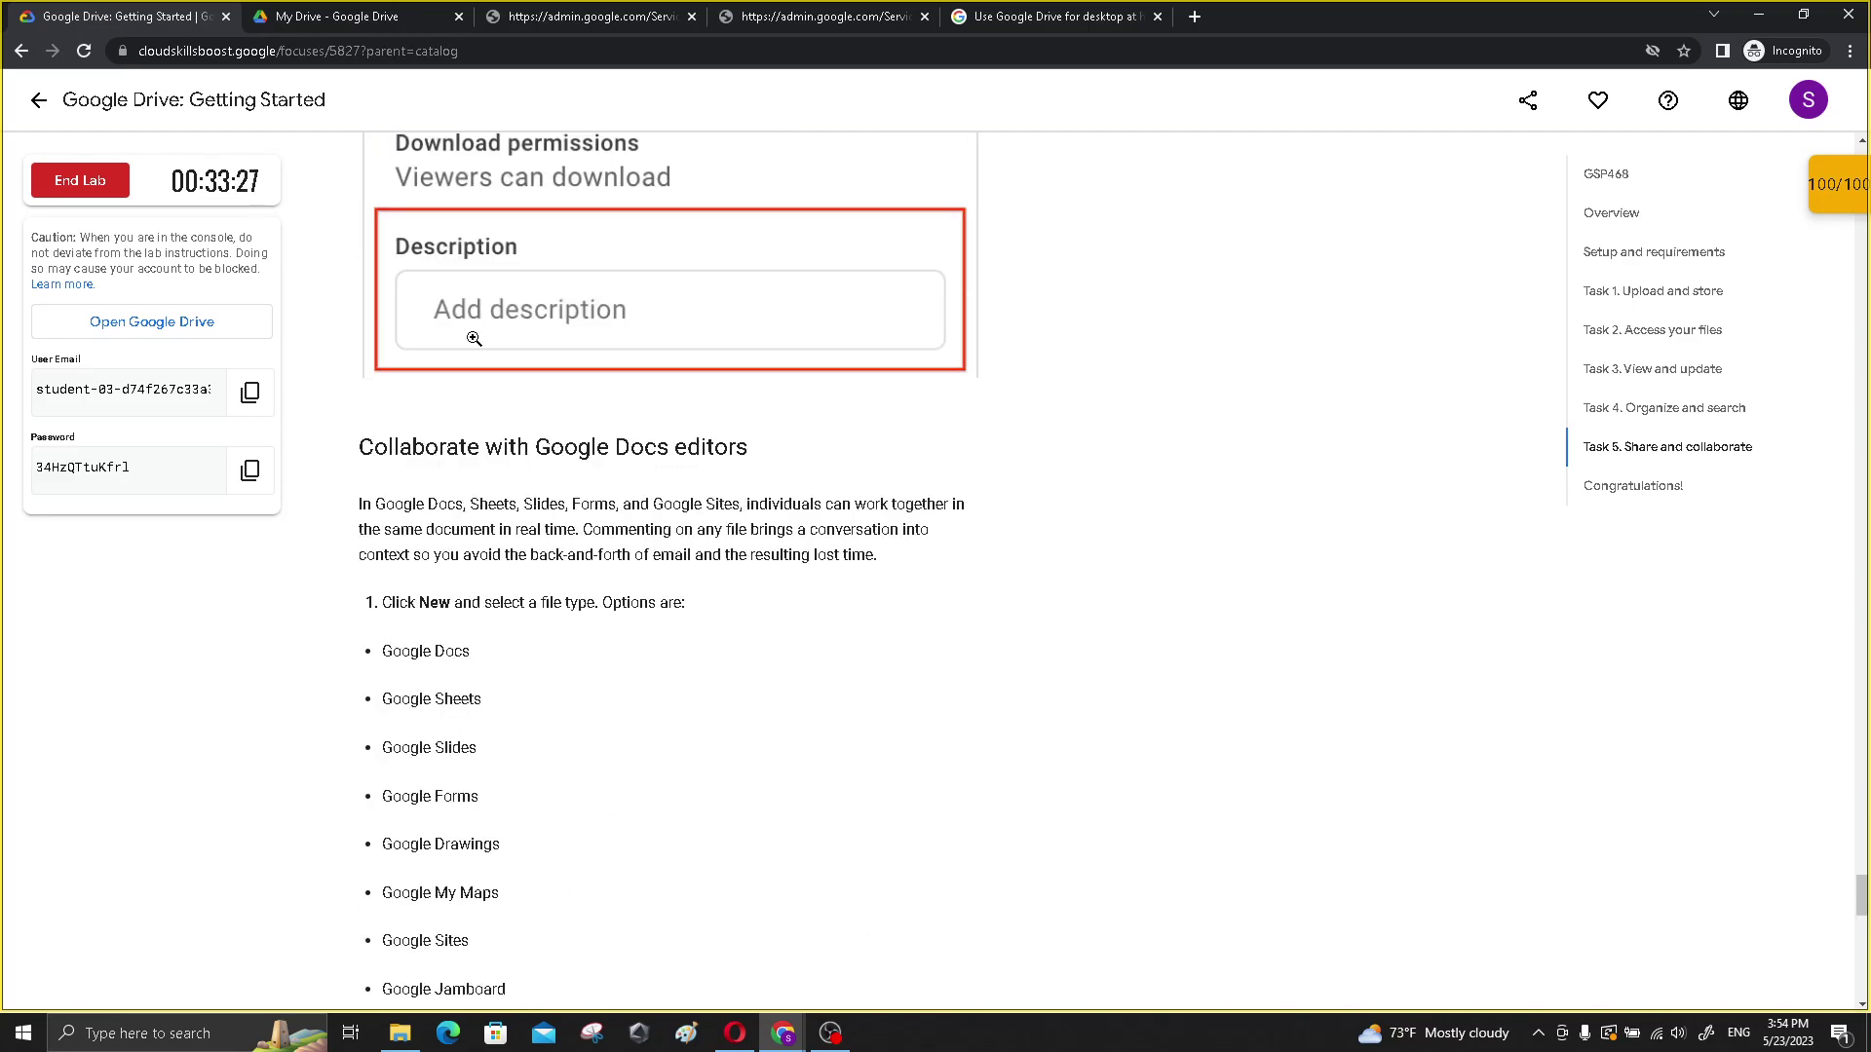
scroll(503, 483, down, 2)
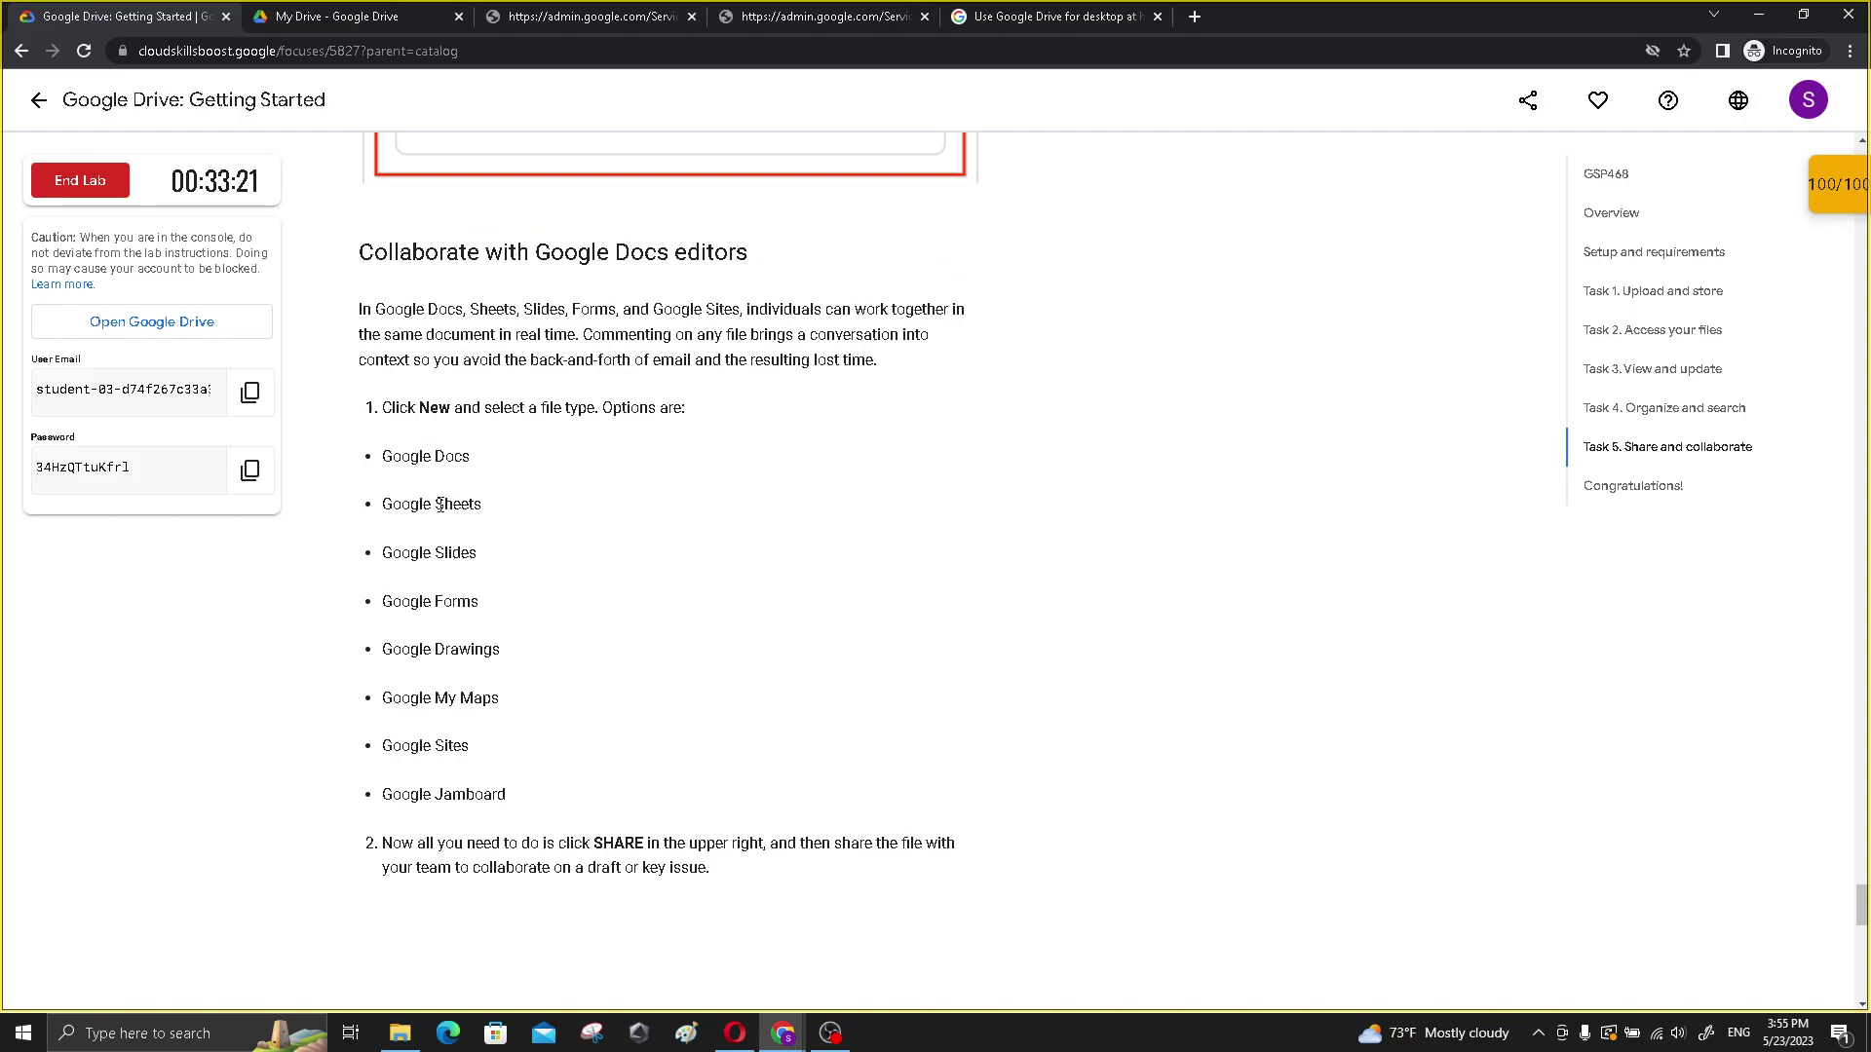
scroll(465, 595, down, 5)
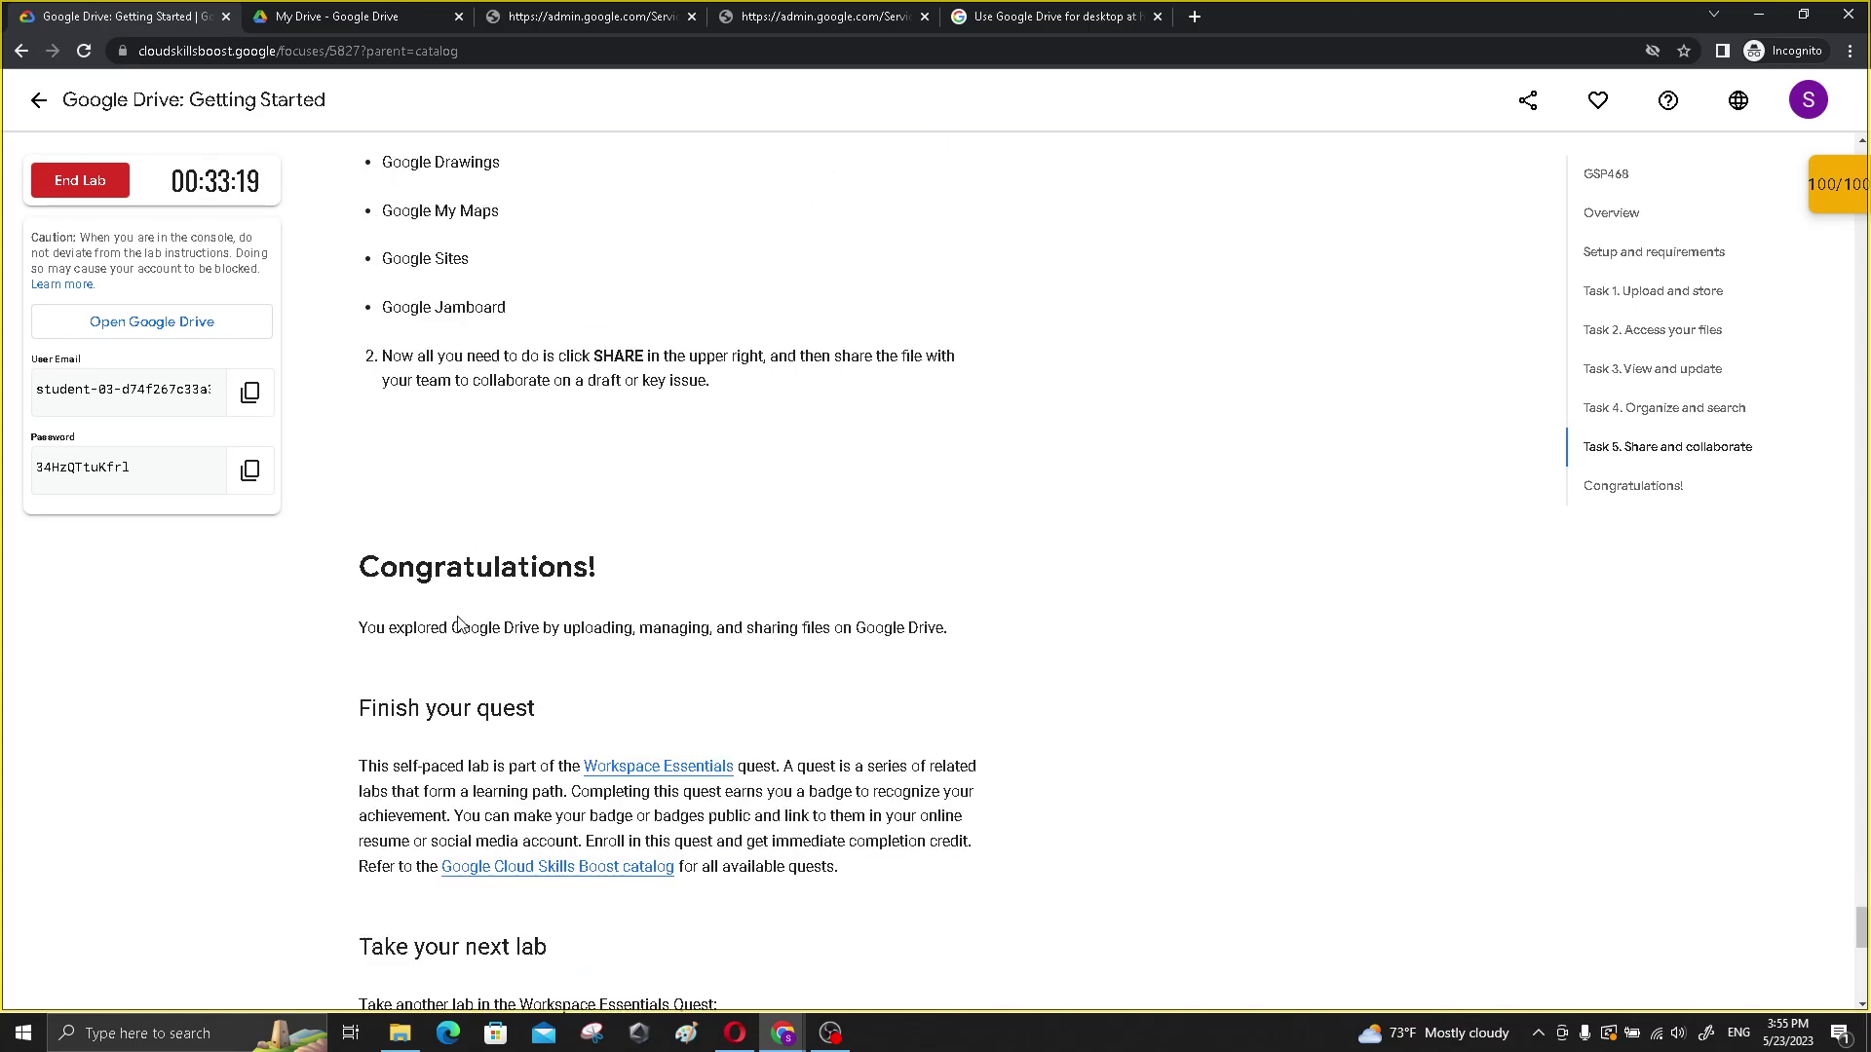
scroll(458, 609, up, 1)
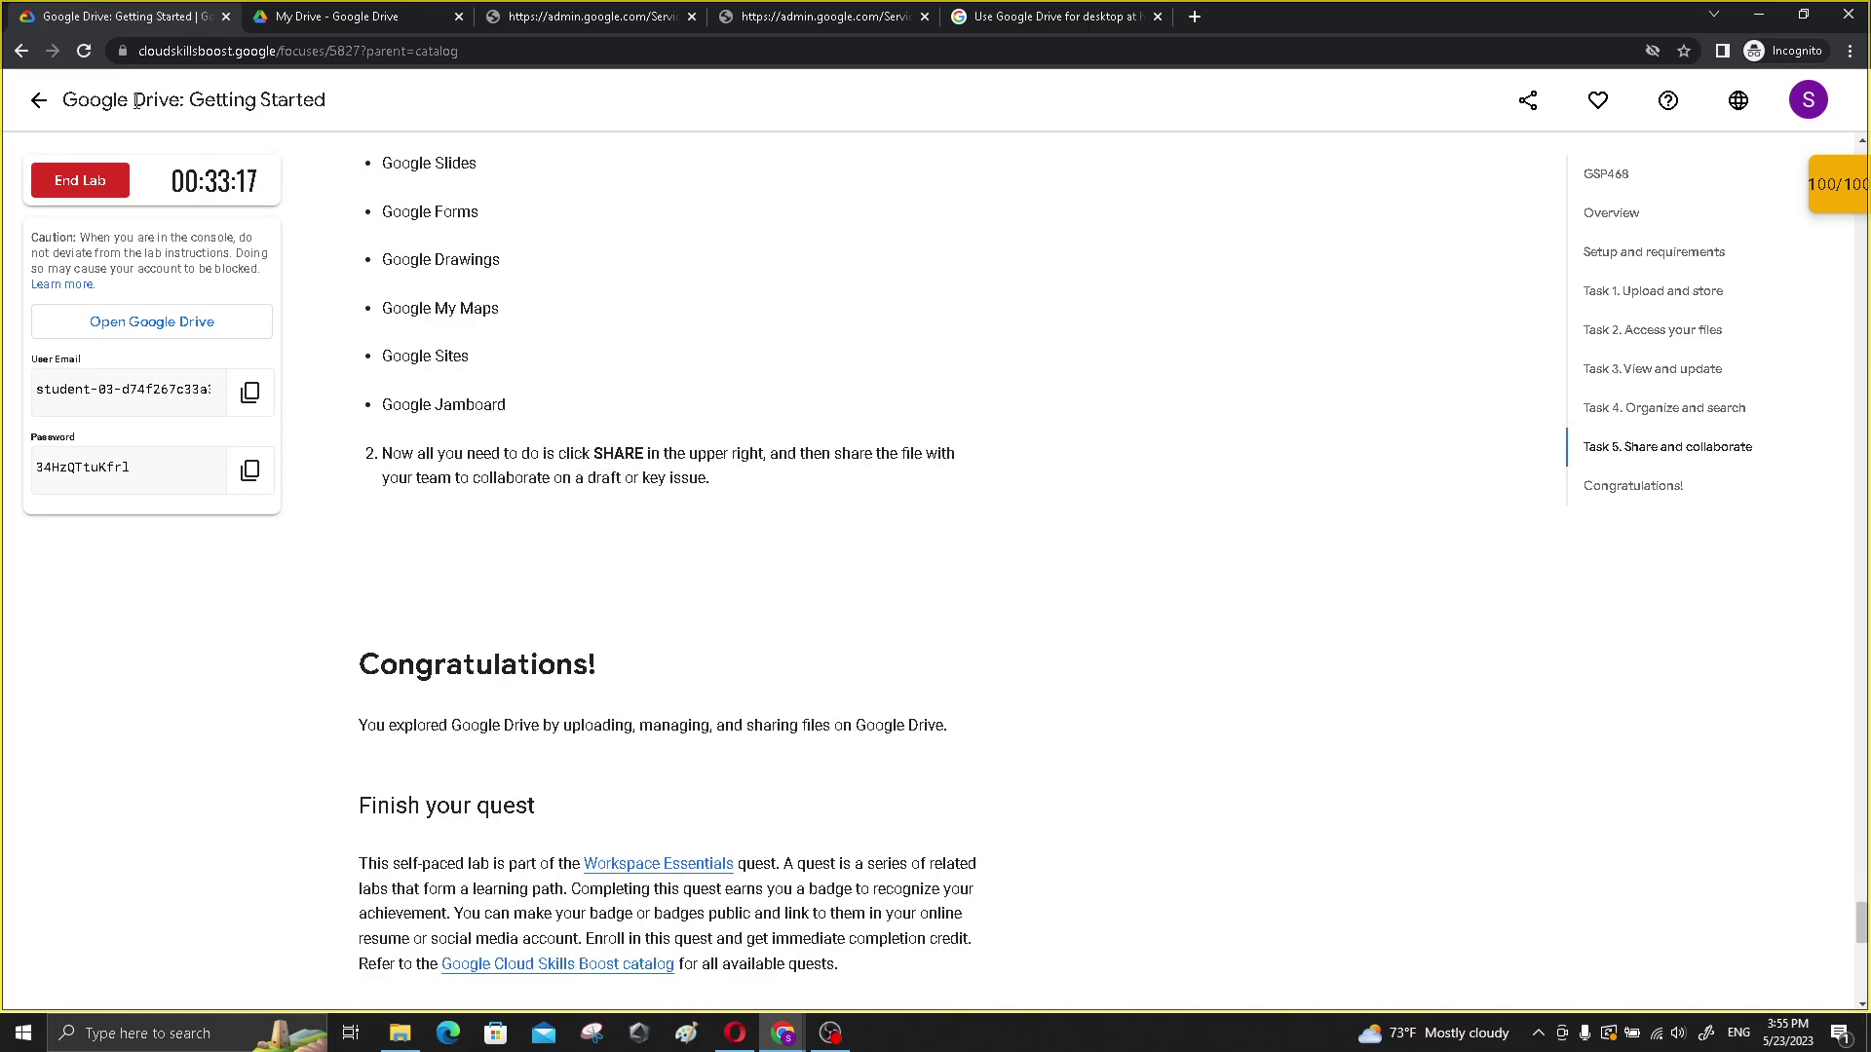
click(827, 1029)
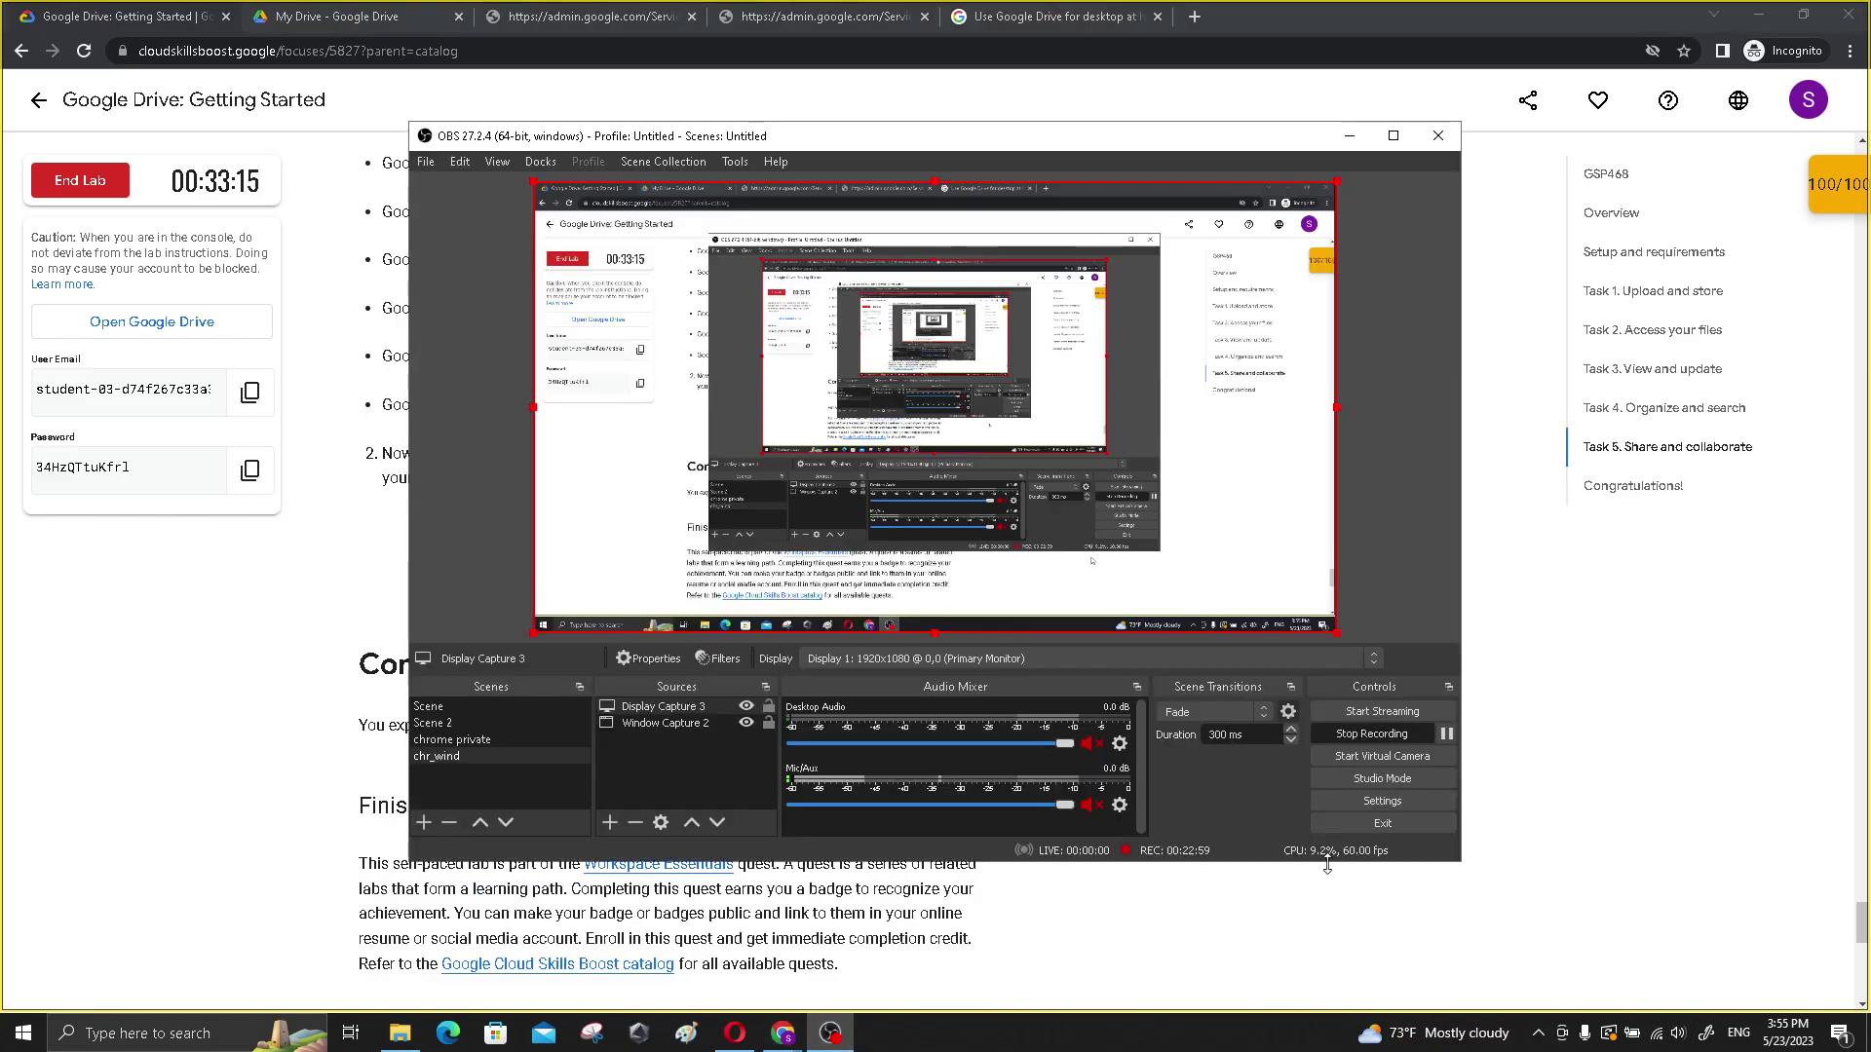